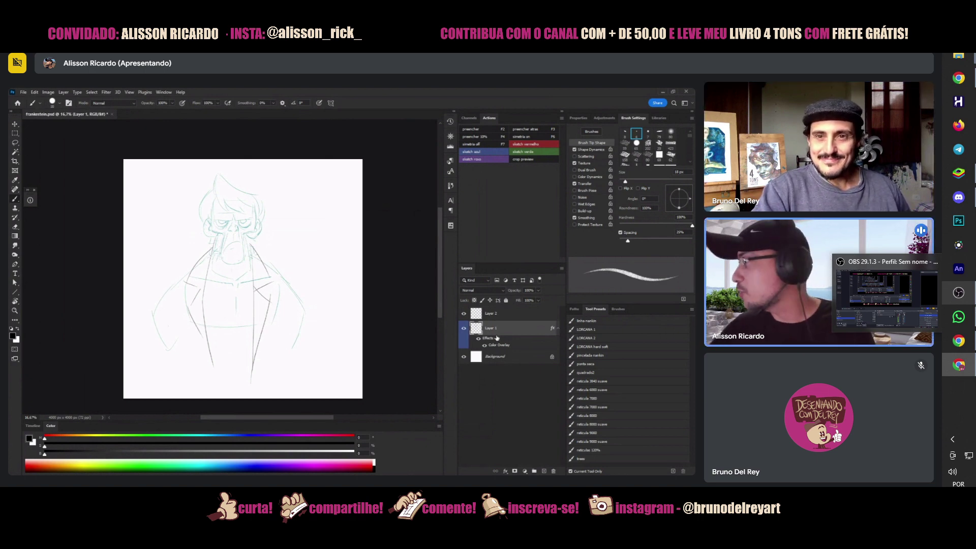
# - Give the Layer 2 jacket sketch a red colour overlay by running the "sketch vermelho" action
pyautogui.click(529, 144)
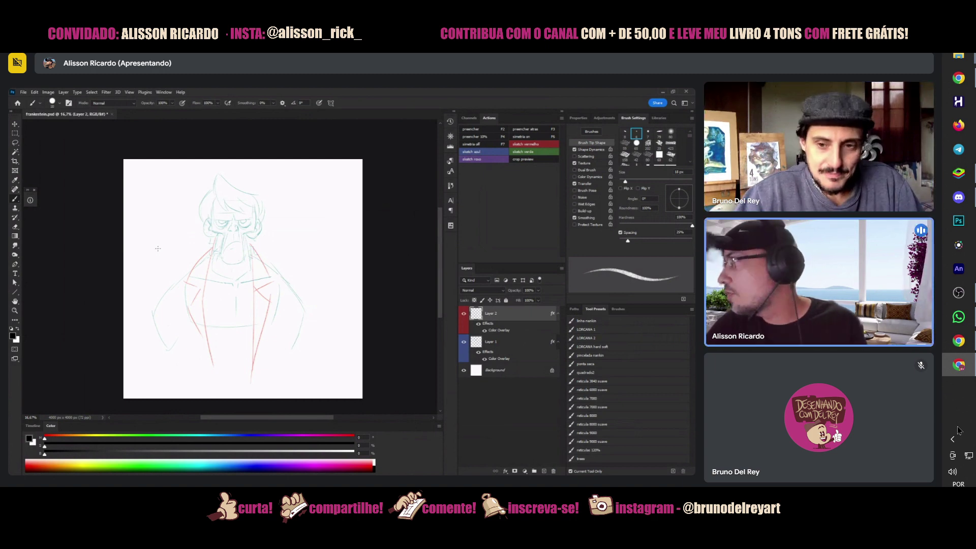
pyautogui.click(532, 153)
pyautogui.click(529, 144)
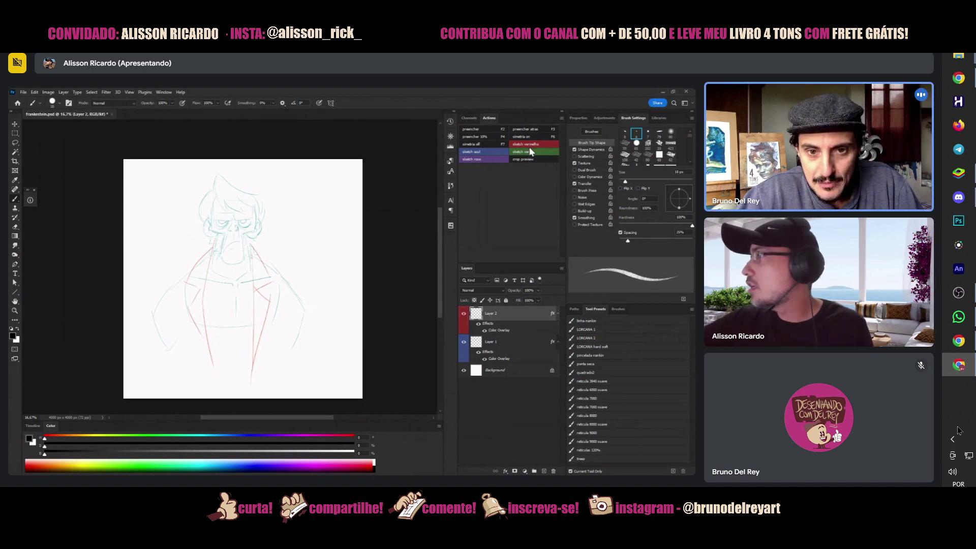
# - Examine Layer 2's Color Overlay settings and the colour label choices available for the layer
pyautogui.doubleClick(525, 318)
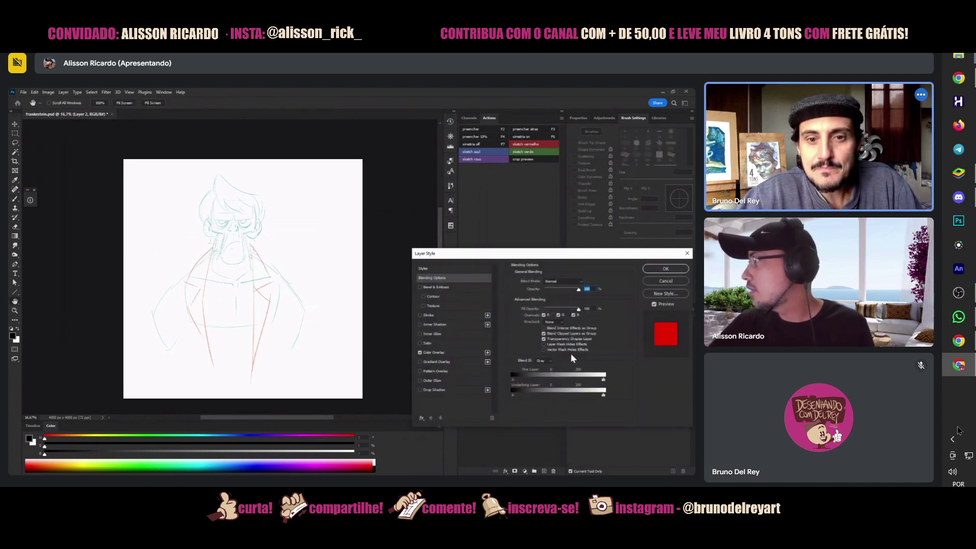
pyautogui.click(433, 352)
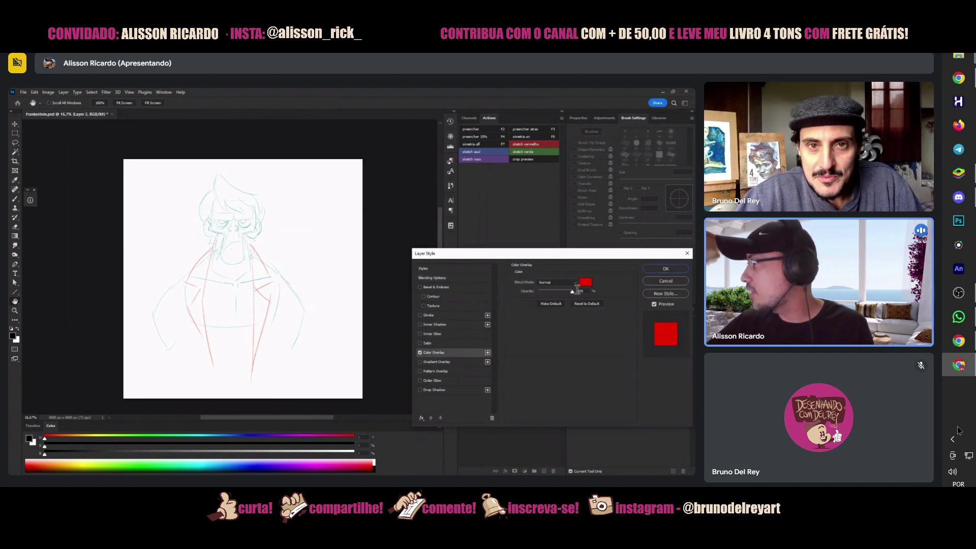
pyautogui.click(665, 269)
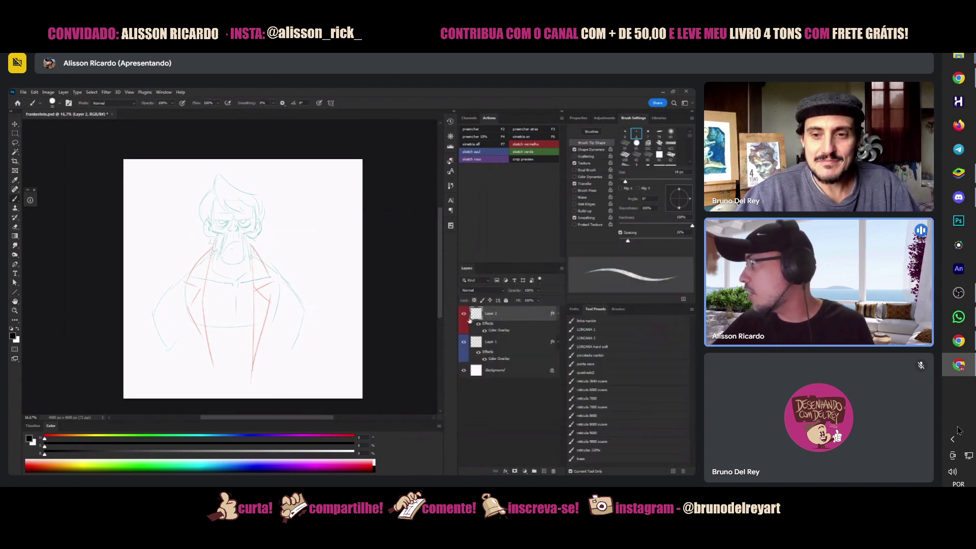
pyautogui.rightClick(509, 314)
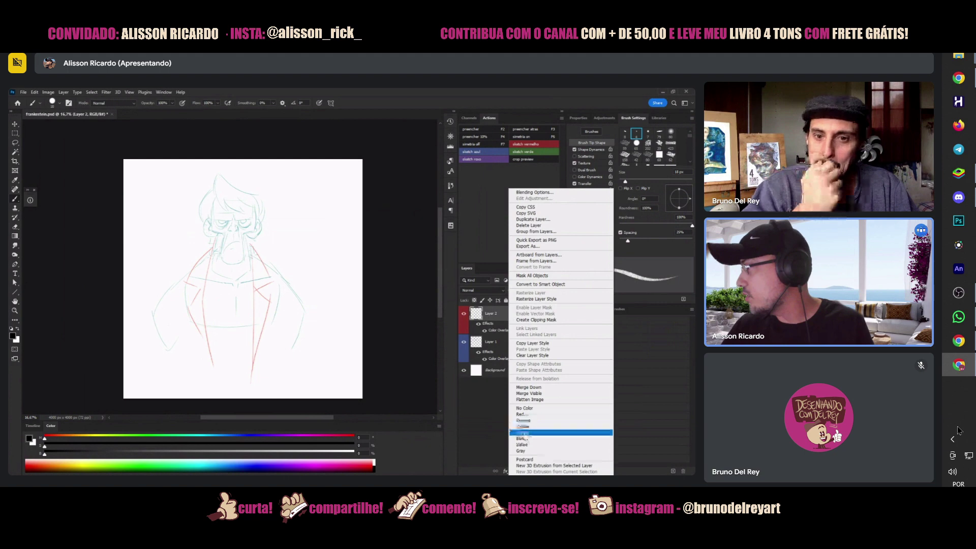
pyautogui.press('Escape')
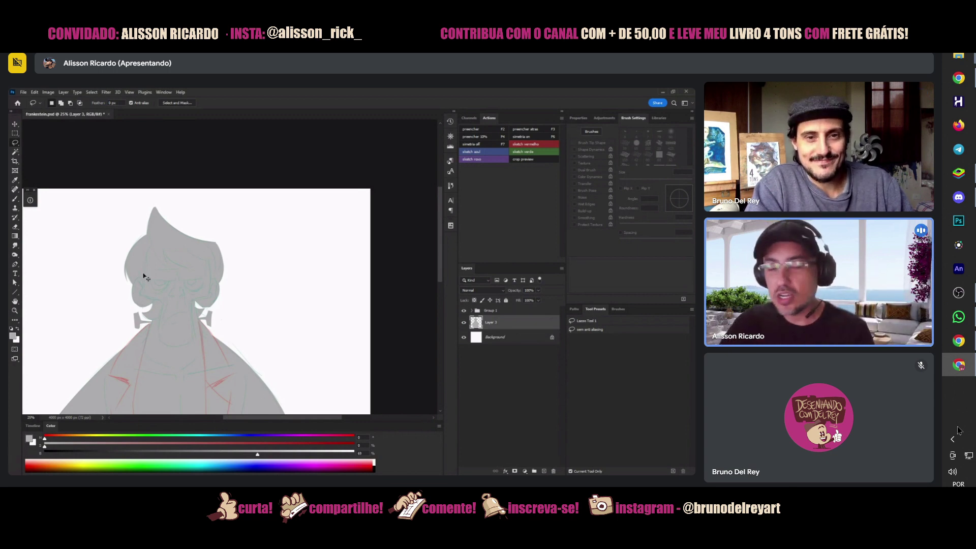
# - Undo the last silhouette edit and outline the hair with the Lasso on clipped Layer 4, following the sketch
pyautogui.hotkey('ctrl', 'z')
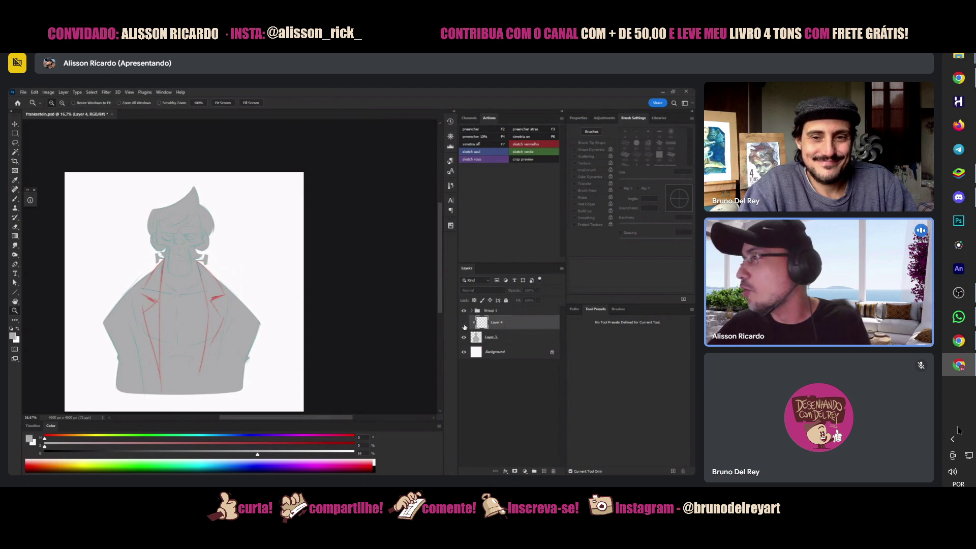
pyautogui.click(231, 241)
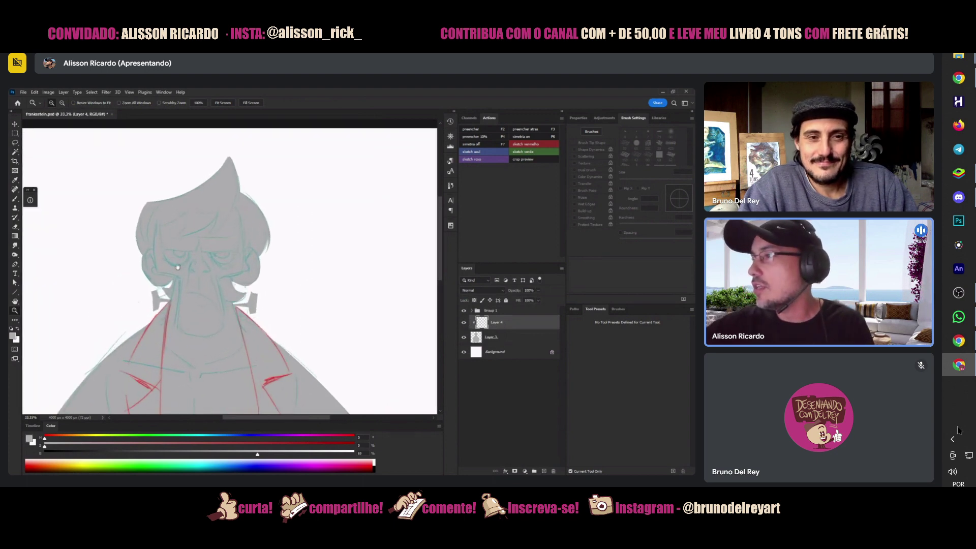
pyautogui.press('l')
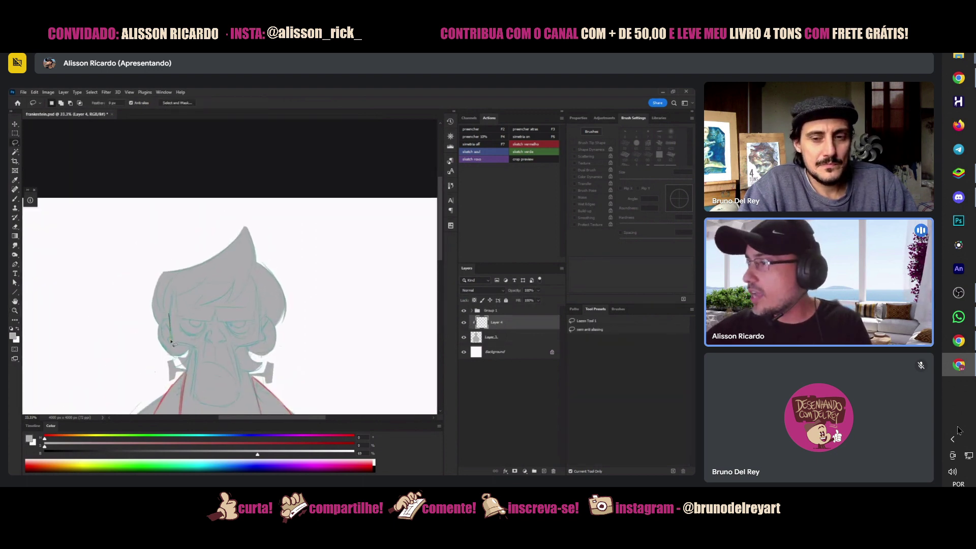
pyautogui.moveTo(171, 337); pyautogui.dragTo(179, 343)
pyautogui.moveTo(173, 294)
pyautogui.mouseDown()
pyautogui.moveTo(143, 286)
pyautogui.moveTo(155, 327)
pyautogui.mouseUp()
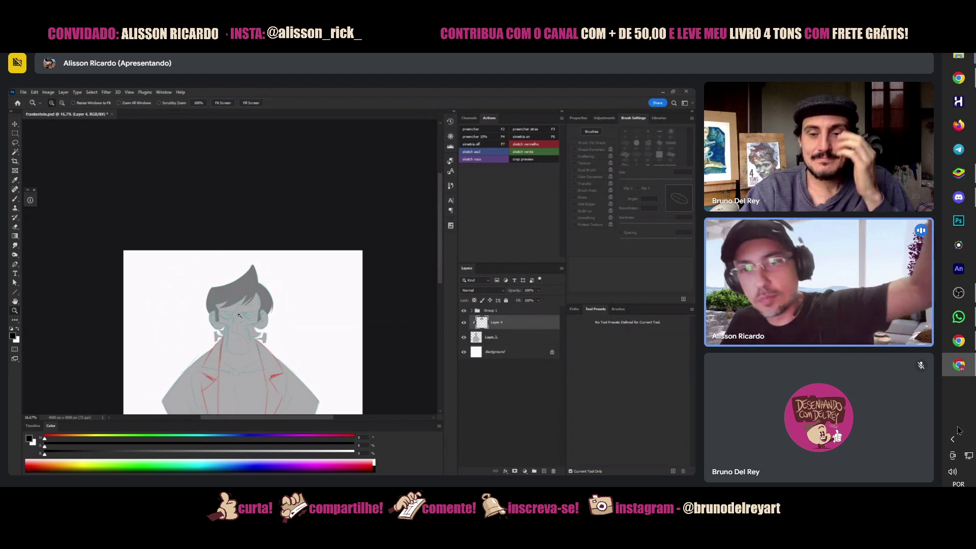
# - Select the jaw line beside the mouth on the Layer 1 sketch with the Lasso and adjust it with Free Transform
pyautogui.moveTo(275, 334); pyautogui.dragTo(253, 301)
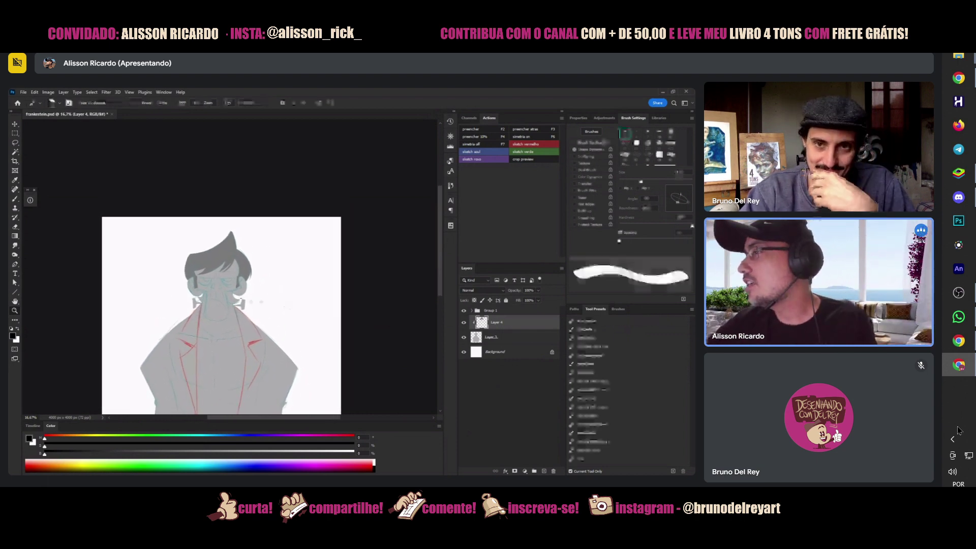
pyautogui.click(210, 283)
pyautogui.press('l')
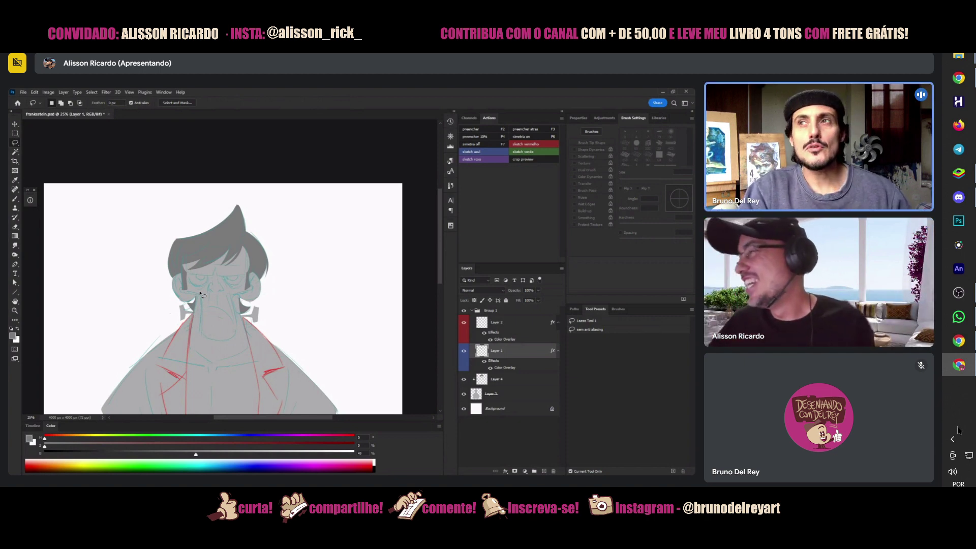
pyautogui.moveTo(201, 295); pyautogui.dragTo(203, 301)
pyautogui.press('ctrl')
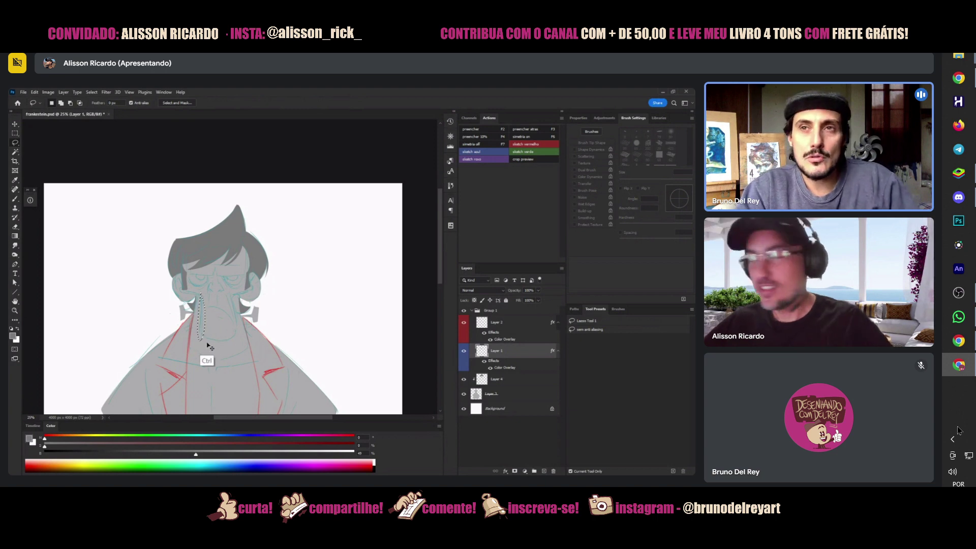
pyautogui.hotkey('ctrl', 't')
pyautogui.press('Return')
pyautogui.press('e')
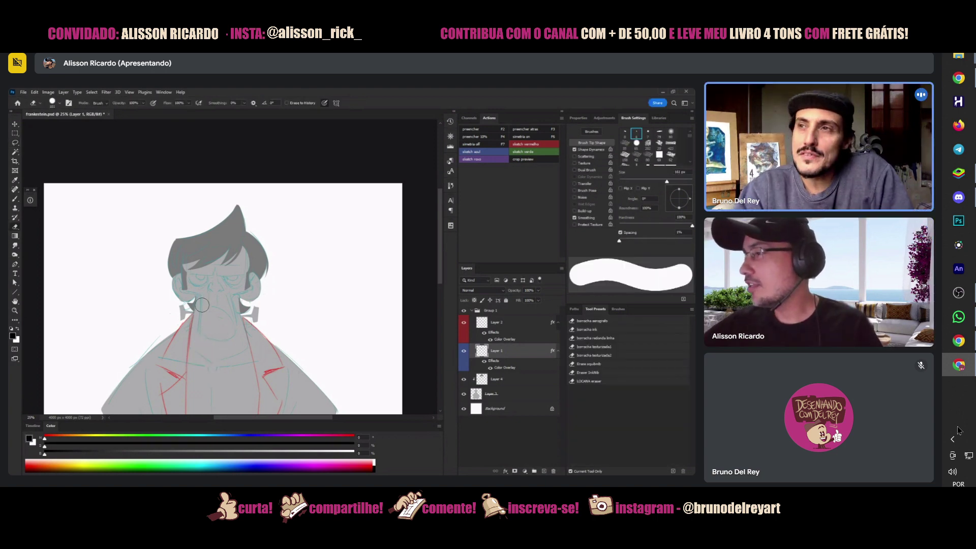
pyautogui.press('b')
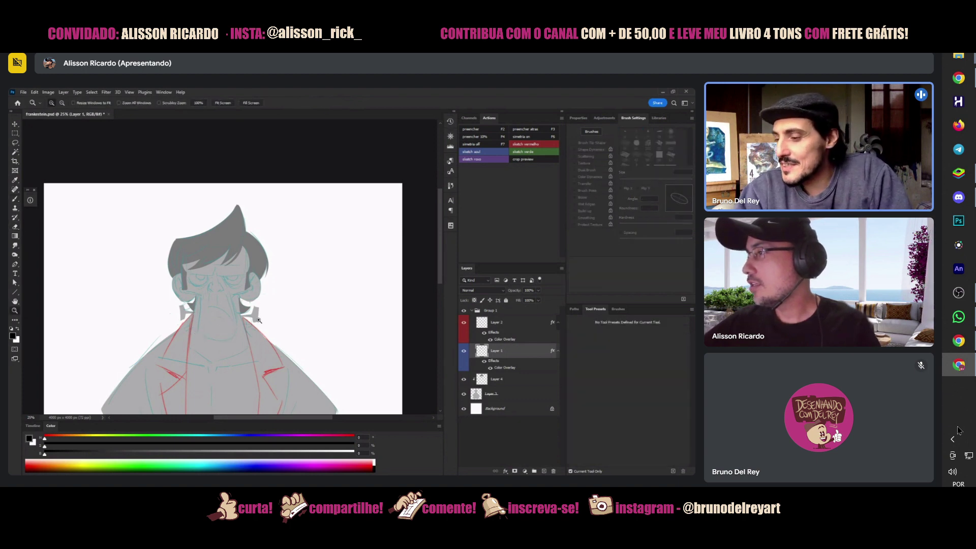
# - Select both outer halves of the jacket with the Lasso, following the red lapel lines and looping outside the silhouette
pyautogui.hotkey('ctrl', '-')
pyautogui.moveTo(259, 319)
pyautogui.mouseDown()
pyautogui.moveTo(260, 245)
pyautogui.moveTo(262, 284)
pyautogui.mouseUp()
pyautogui.press('z')
pyautogui.click(262, 283)
pyautogui.scroll(-2, 263, 272)
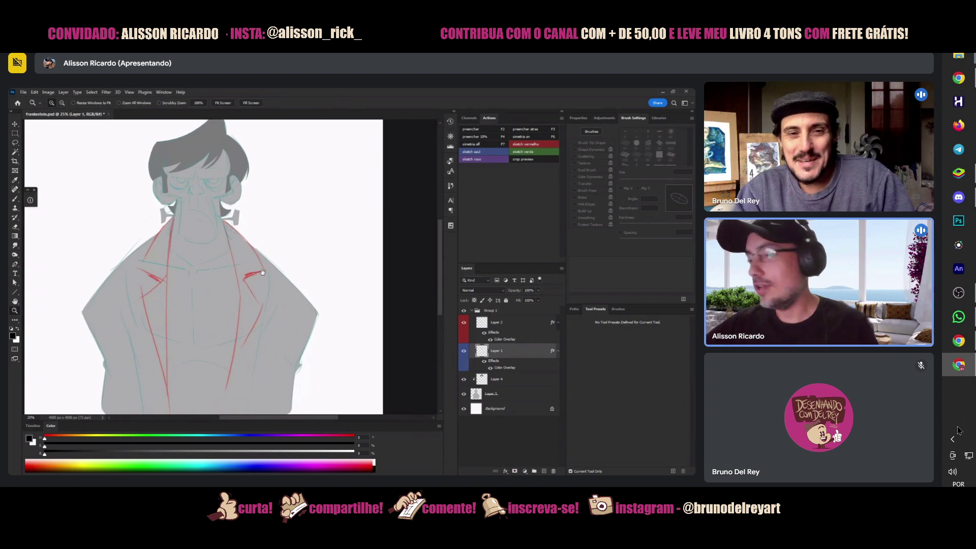
pyautogui.press('l')
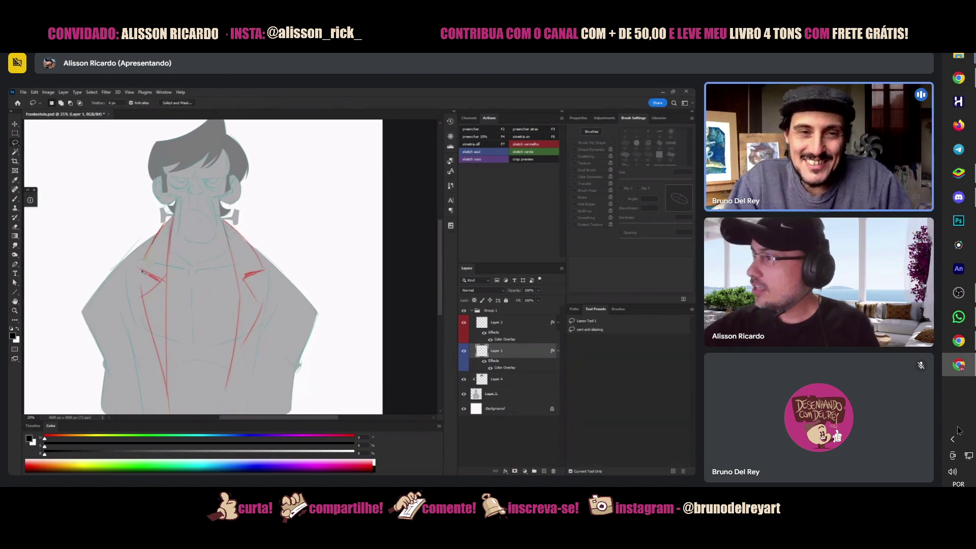
pyautogui.moveTo(160, 226)
pyautogui.mouseDown()
pyautogui.moveTo(146, 254)
pyautogui.moveTo(164, 284)
pyautogui.moveTo(144, 306)
pyautogui.moveTo(162, 390)
pyautogui.moveTo(129, 231)
pyautogui.mouseUp()
pyautogui.moveTo(164, 390)
pyautogui.mouseDown()
pyautogui.moveTo(182, 304)
pyautogui.moveTo(133, 363)
pyautogui.moveTo(238, 364)
pyautogui.moveTo(256, 277)
pyautogui.moveTo(280, 240)
pyautogui.moveTo(231, 348)
pyautogui.moveTo(349, 252)
pyautogui.moveTo(290, 197)
pyautogui.moveTo(264, 202)
pyautogui.moveTo(283, 234)
pyautogui.mouseUp()
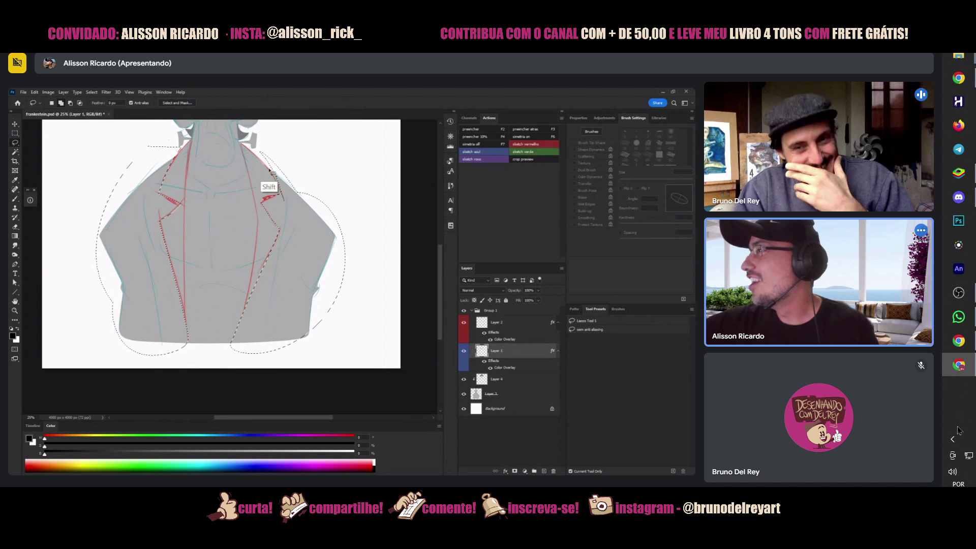
pyautogui.moveTo(331, 280); pyautogui.dragTo(307, 339)
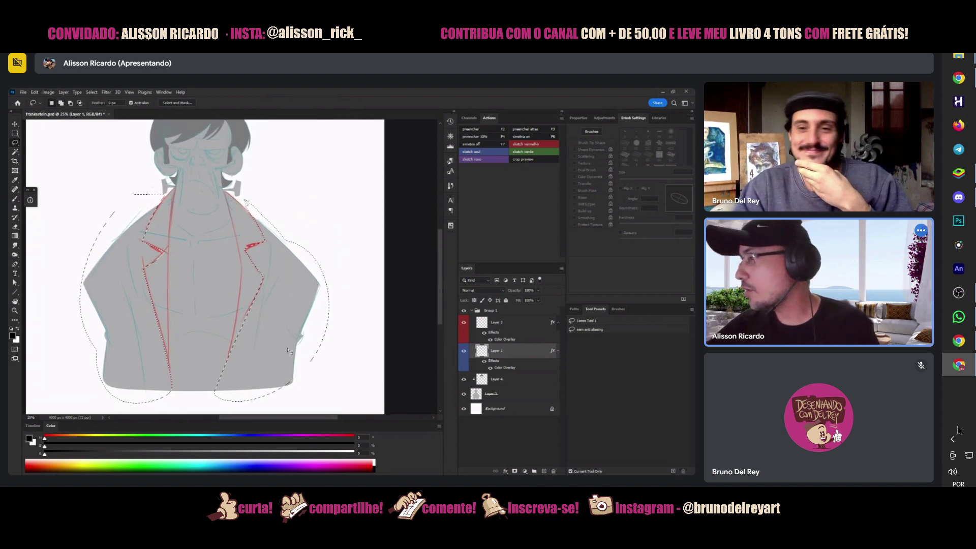
pyautogui.press('shift')
pyautogui.press('z')
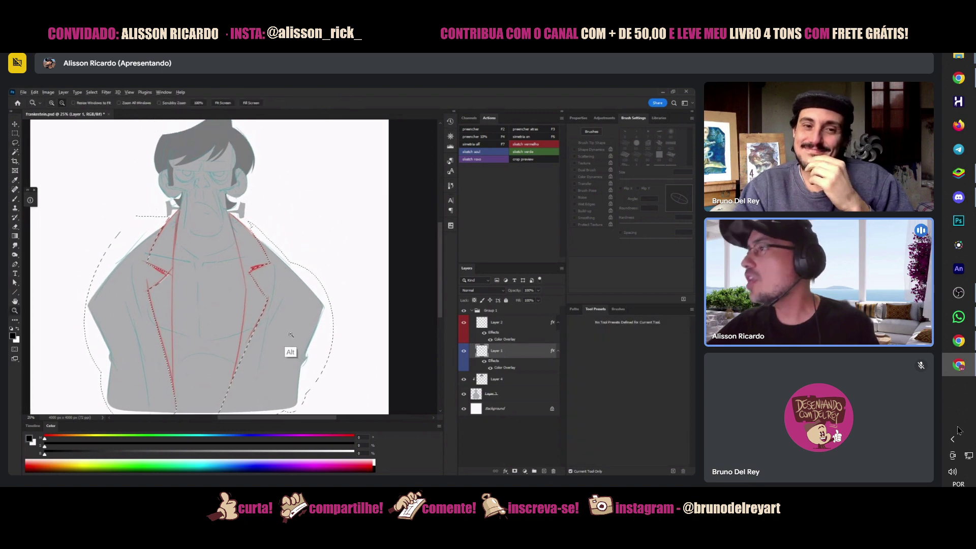
pyautogui.keyDown('alt'); pyautogui.click(288, 349); pyautogui.keyUp('alt')
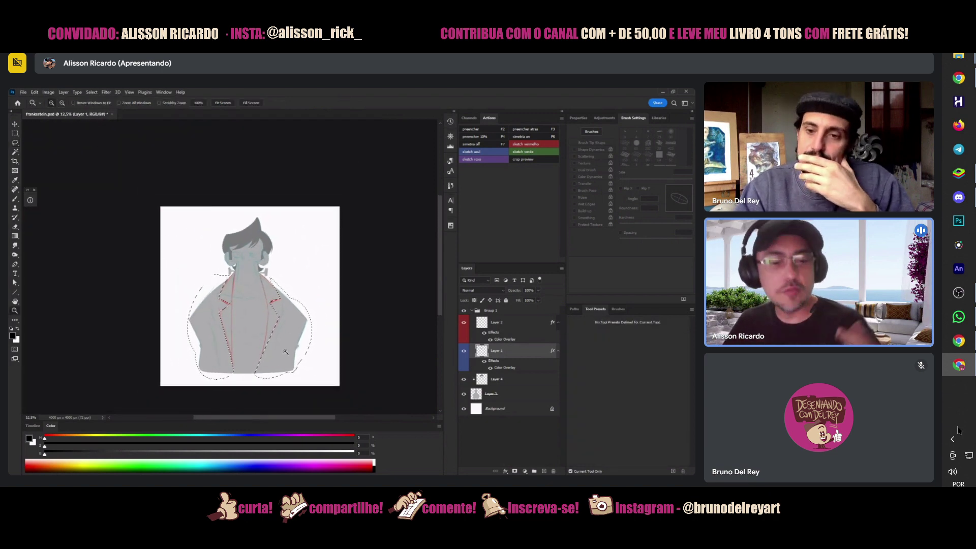
pyautogui.press('l')
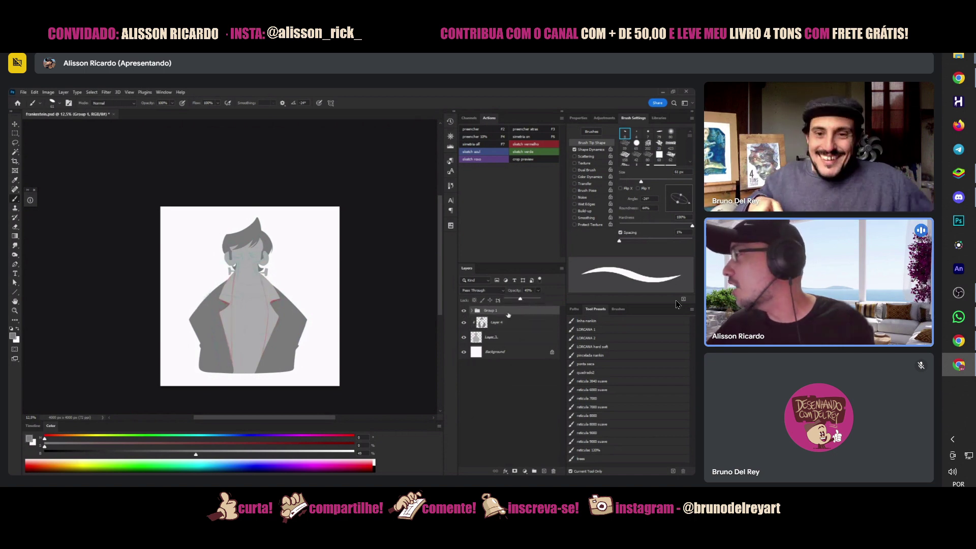
# - Adjust the eye area of the Layer 1 face sketch with Lasso selections and Free Transform
pyautogui.moveTo(447, 332)
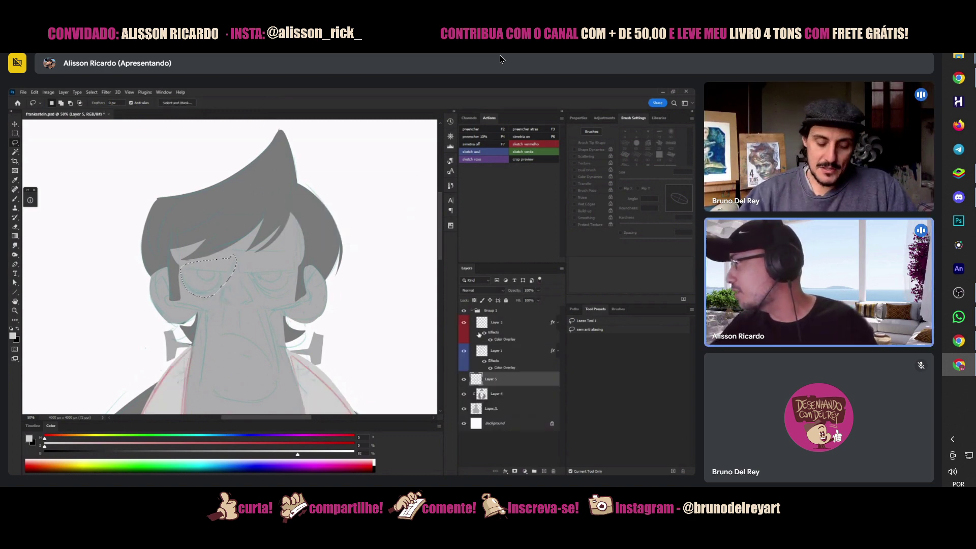
pyautogui.click(471, 353)
pyautogui.hotkey('ctrl', 't')
pyautogui.press('Return')
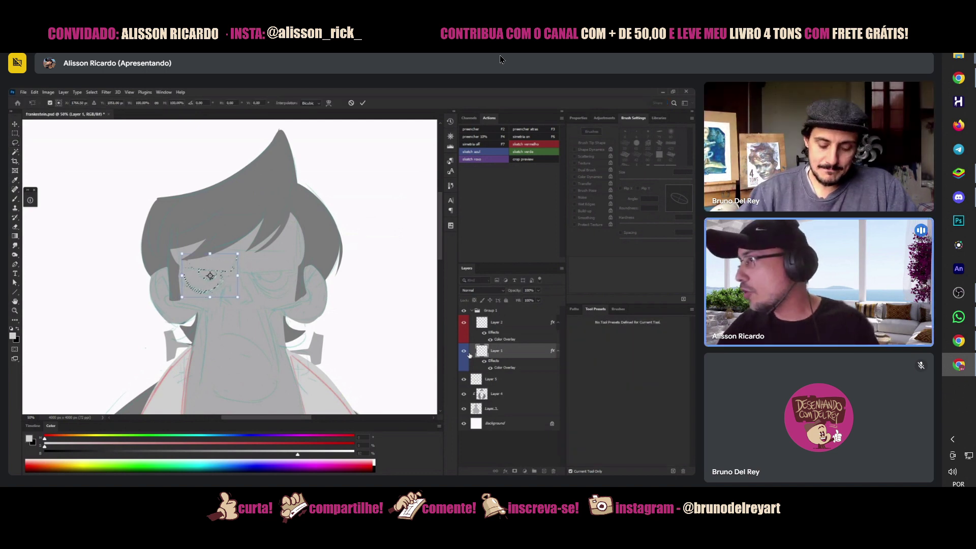
pyautogui.press('l')
pyautogui.hotkey('ctrl', 'd')
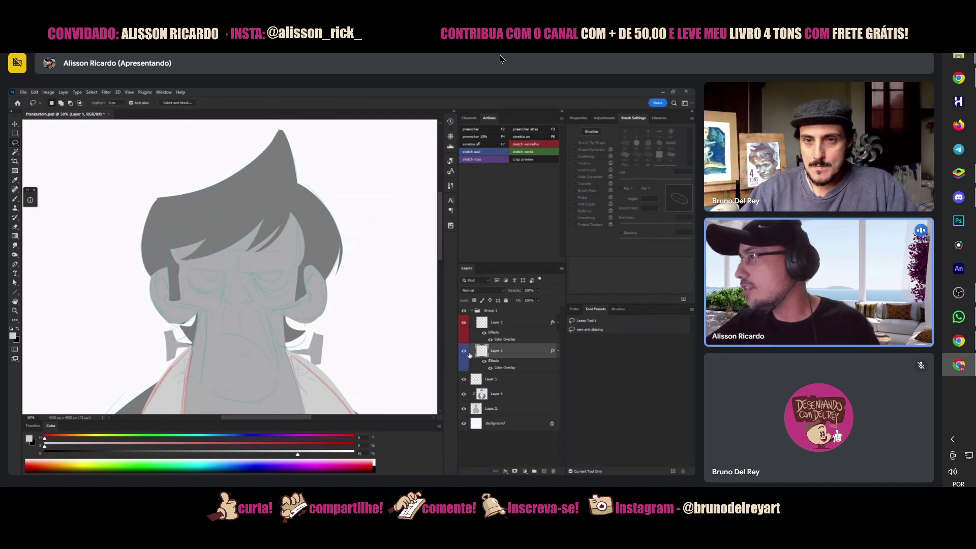
pyautogui.moveTo(247, 256)
pyautogui.mouseDown()
pyautogui.moveTo(298, 283)
pyautogui.moveTo(256, 297)
pyautogui.moveTo(241, 253)
pyautogui.mouseUp()
pyautogui.hotkey('ctrl', 't')
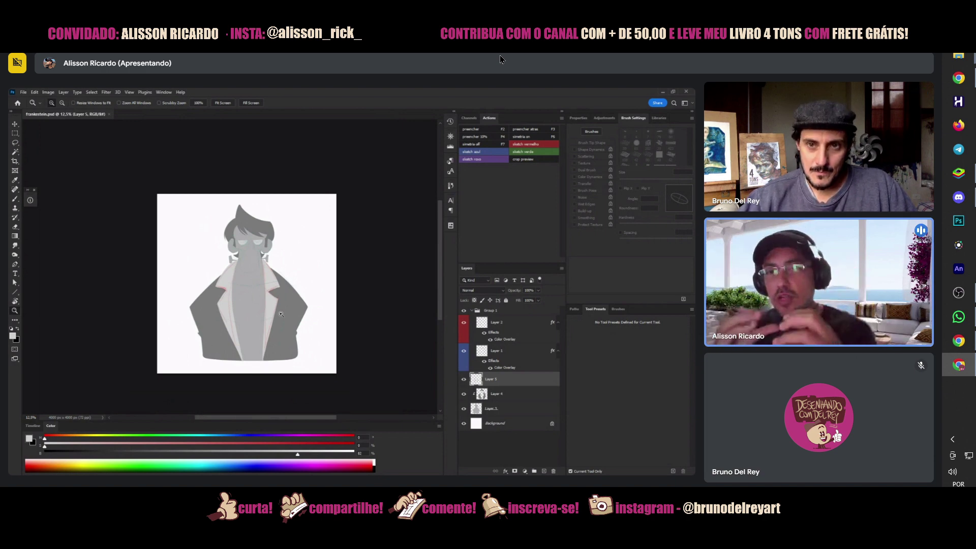
# - Make the red jacket sketch, Layer 2 inside Group 1, the active layer
pyautogui.click(260, 241)
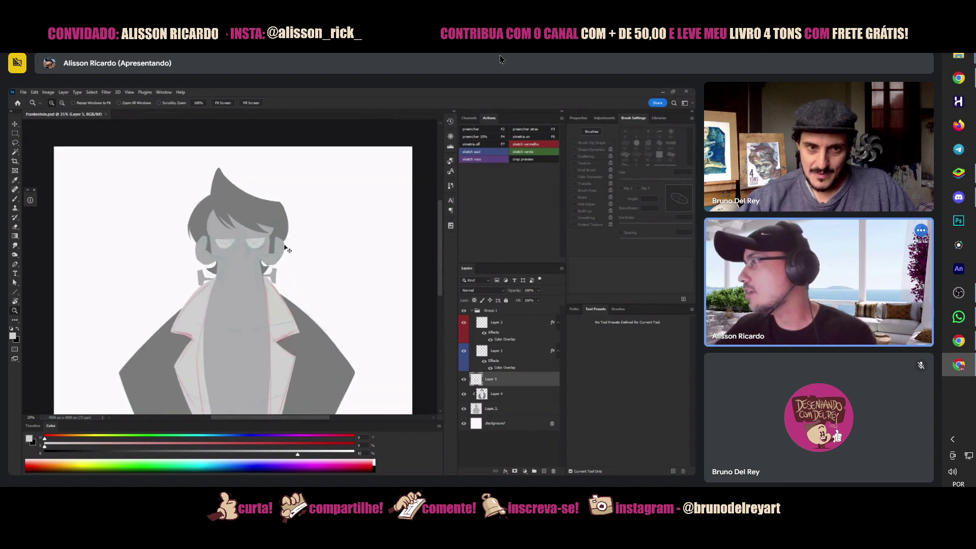
pyautogui.click(506, 323)
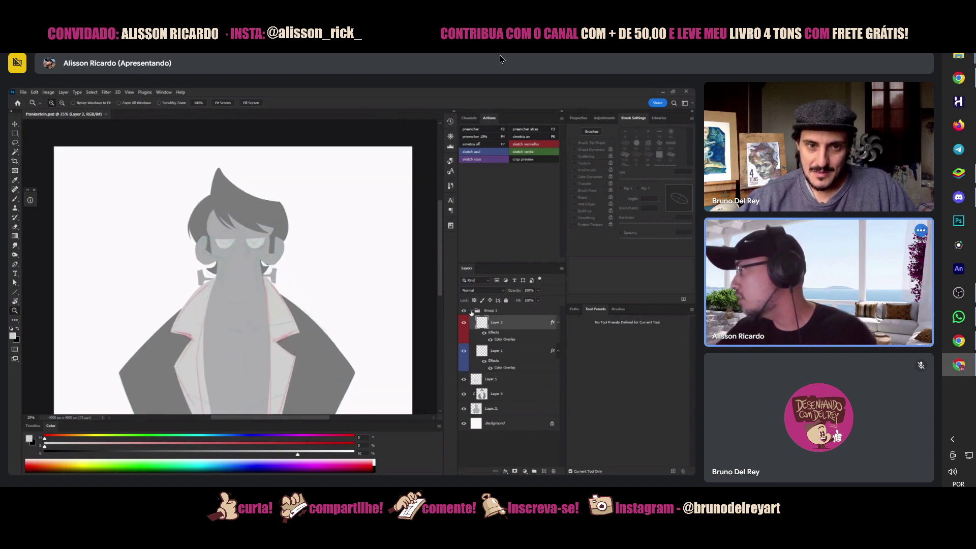
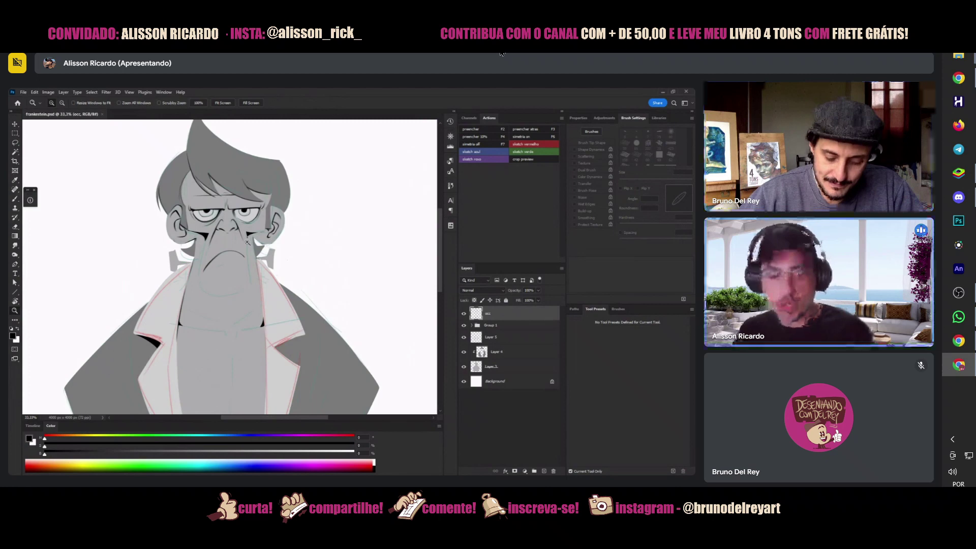
# - Select the inked mouth line with the Lasso, adjust it with Free Transform and deselect it
pyautogui.click(235, 224)
pyautogui.press('l')
pyautogui.moveTo(223, 243)
pyautogui.mouseDown()
pyautogui.moveTo(211, 234)
pyautogui.moveTo(231, 225)
pyautogui.moveTo(223, 236)
pyautogui.mouseUp()
pyautogui.hotkey('ctrl', 't')
pyautogui.press('Return')
pyautogui.hotkey('ctrl', 'd')
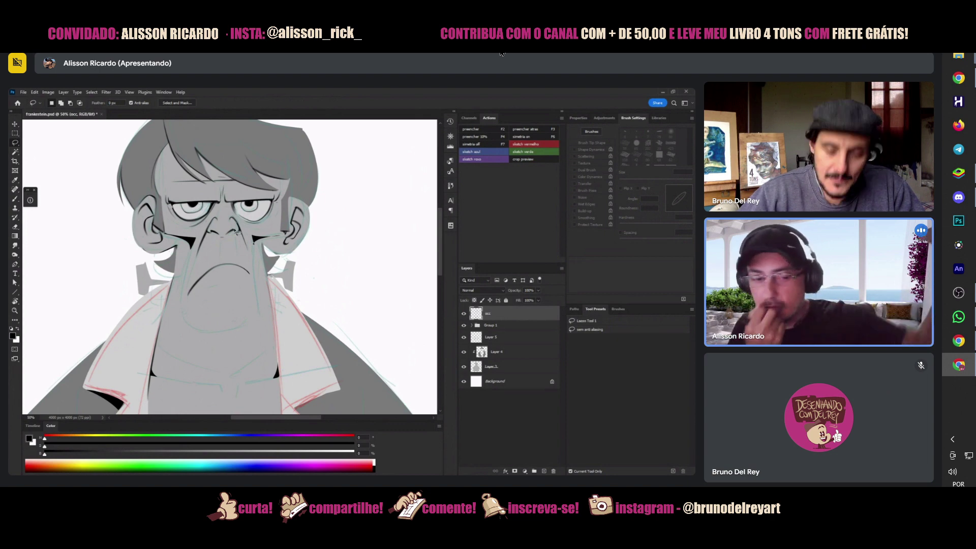
# - Ink the long jaw and rounded chin outline around the mouth on the top ink layer, using the Brush and Eraser
pyautogui.press('b')
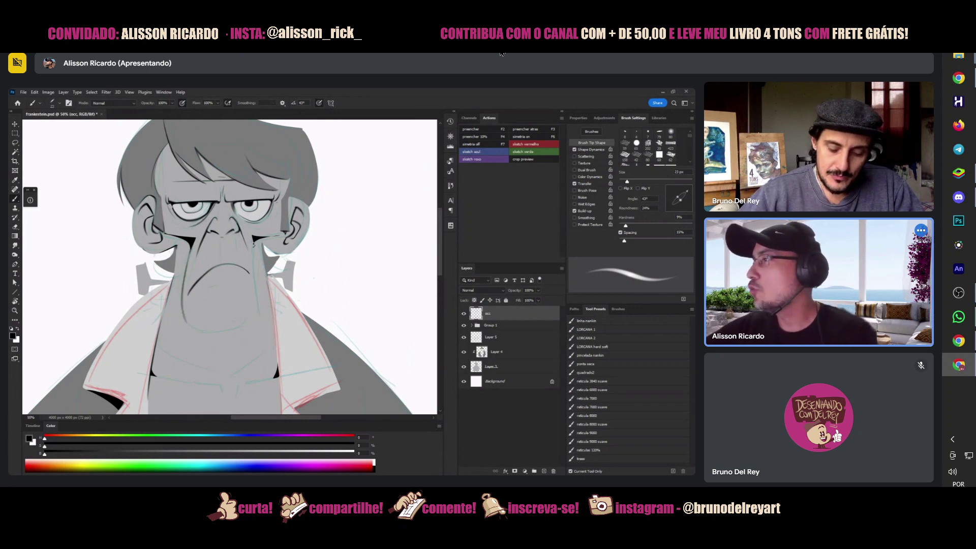
pyautogui.press('r')
pyautogui.moveTo(255, 246); pyautogui.dragTo(341, 296)
pyautogui.press('Escape')
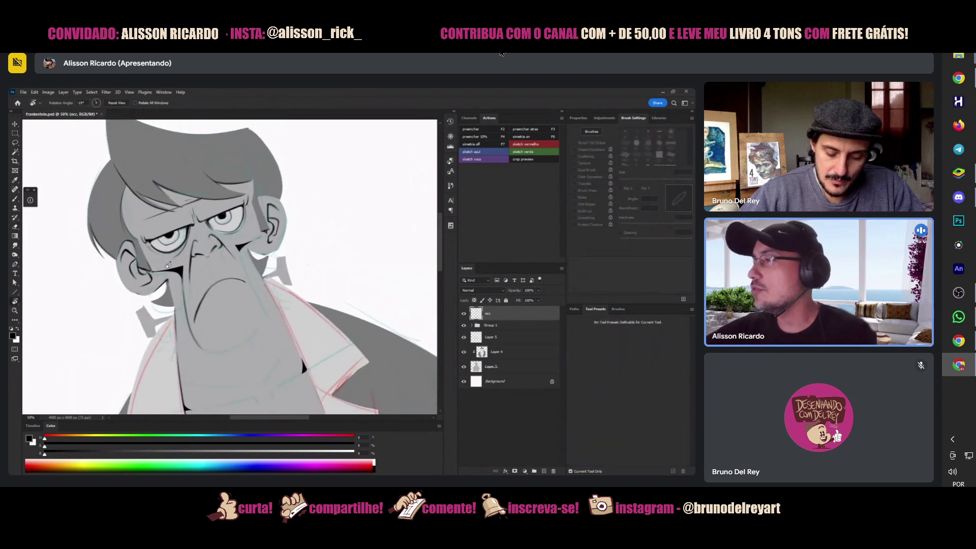
pyautogui.press('b')
pyautogui.press('r')
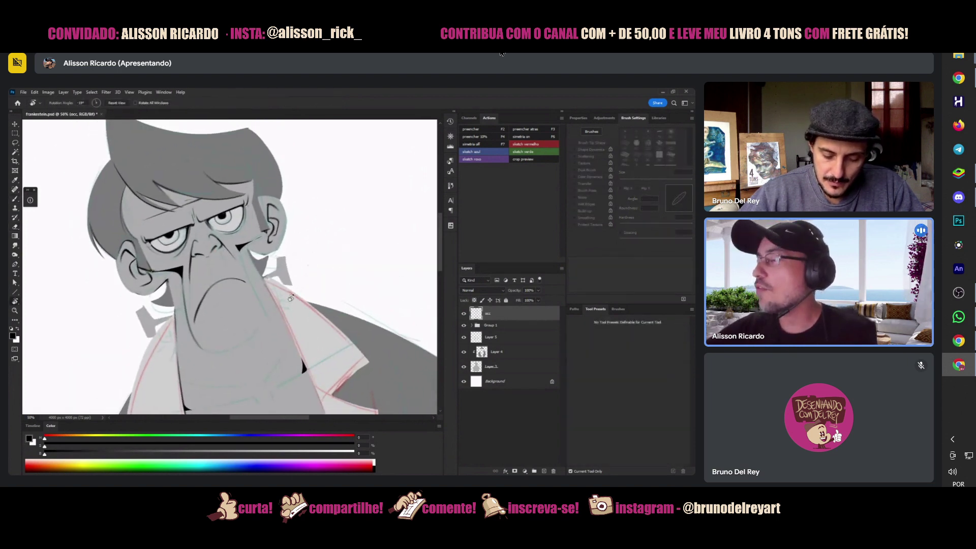
pyautogui.moveTo(228, 204); pyautogui.dragTo(153, 305)
pyautogui.press('b')
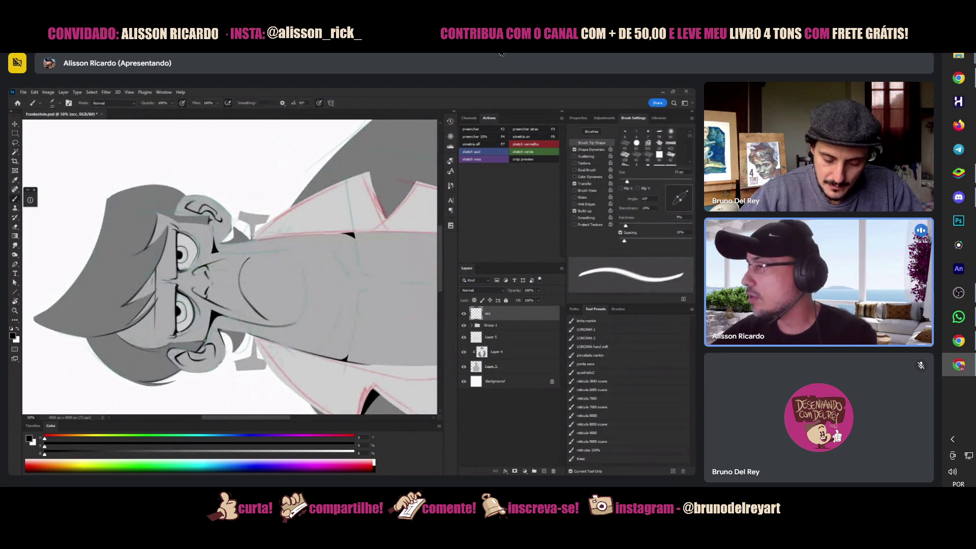
pyautogui.press('e')
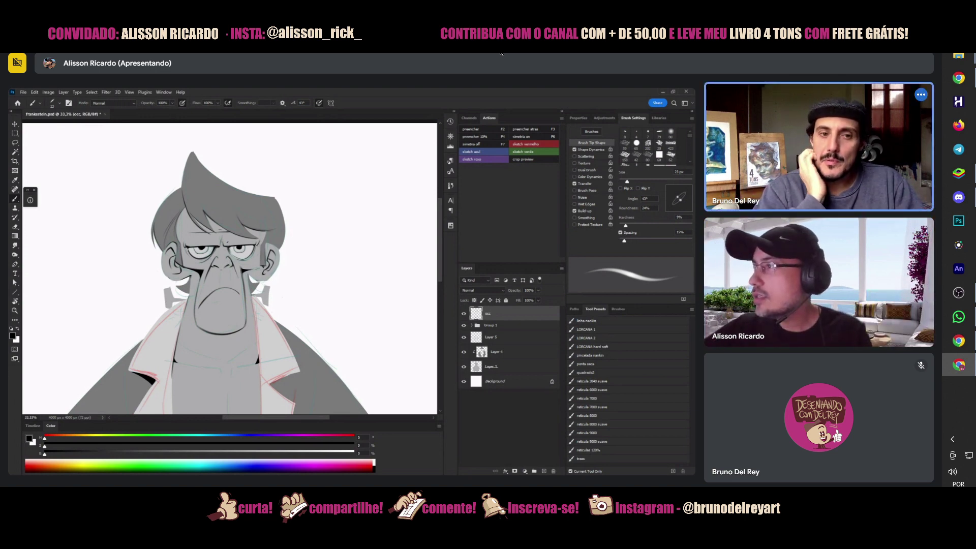
# - Refine the inked facial lines around the eyes and jaw with a finer brush
pyautogui.press('z')
pyautogui.click(234, 247)
pyautogui.click(237, 249)
pyautogui.press('b')
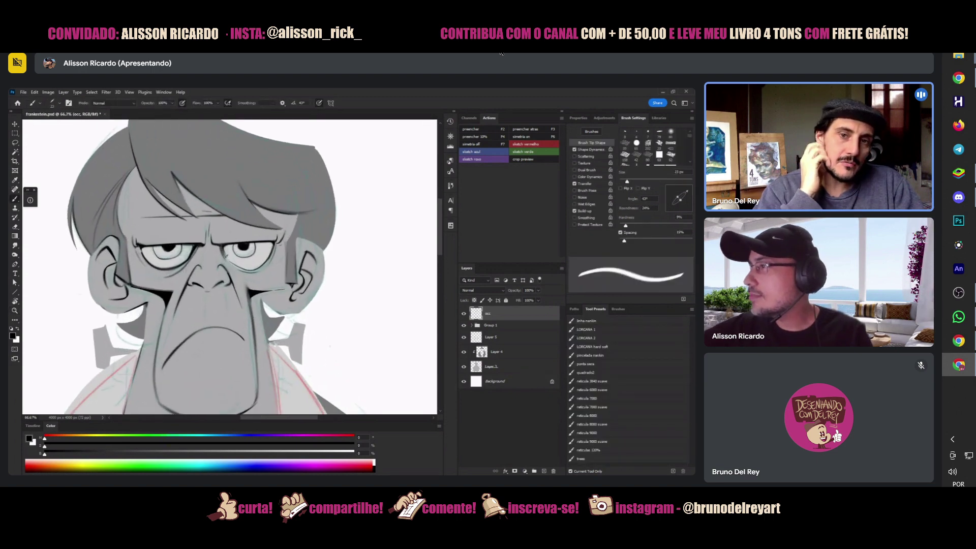
pyautogui.rightClick(243, 252)
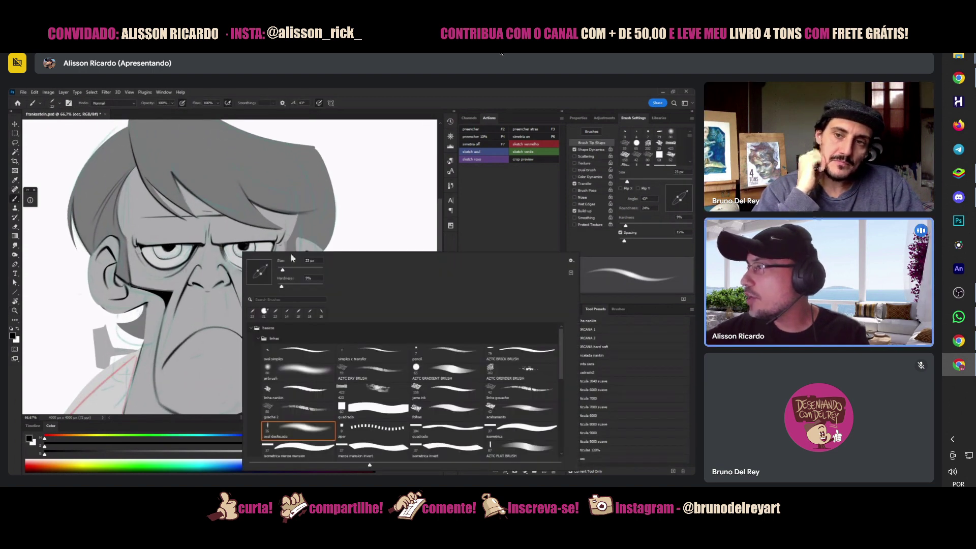
pyautogui.click(226, 257)
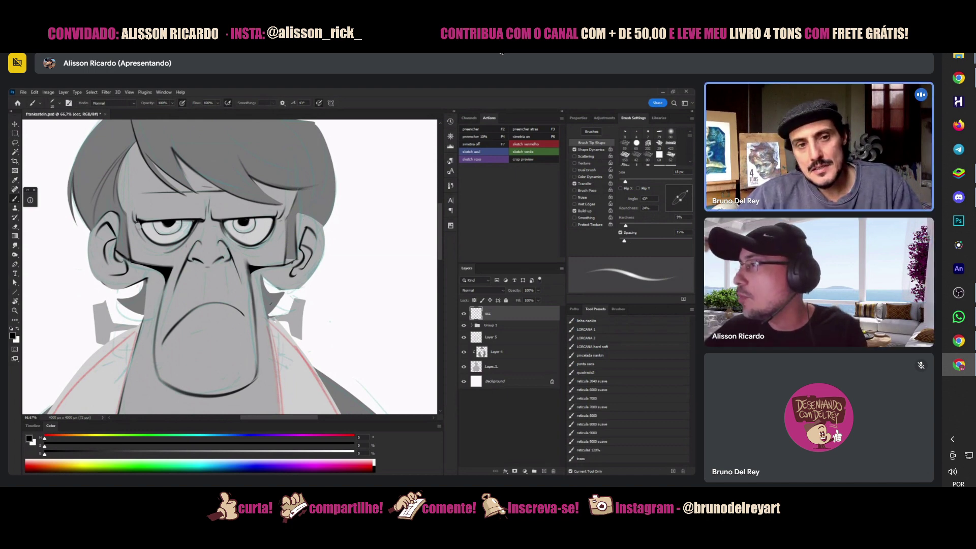
# - Strengthen the jaw contour on the image's right side, from the cheekbone down beside the mouth, with a small brush
pyautogui.press('z')
pyautogui.keyDown('alt'); pyautogui.click(270, 307); pyautogui.keyUp('alt')
pyautogui.click(149, 318)
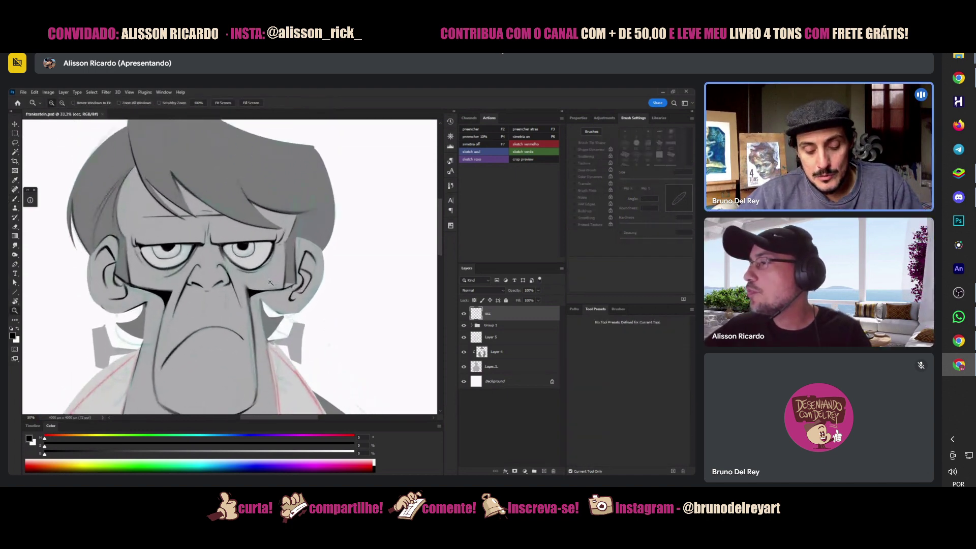
pyautogui.moveTo(149, 325); pyautogui.dragTo(168, 265)
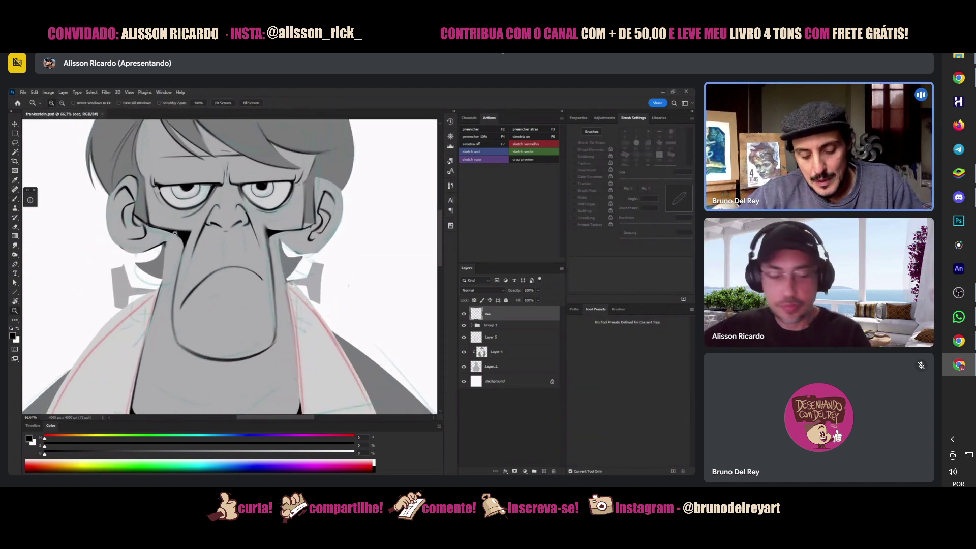
pyautogui.press('b')
pyautogui.press('[')
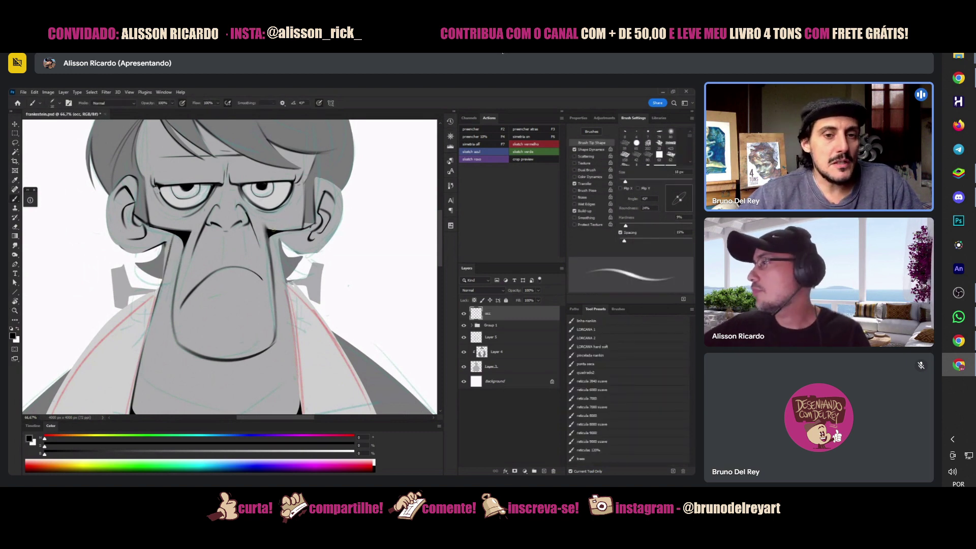
pyautogui.moveTo(285, 234); pyautogui.dragTo(277, 306)
pyautogui.moveTo(199, 259); pyautogui.dragTo(229, 263)
# - Extend the dark tuft below the left-hand ear by lassoing its gap and filling it with sampled grey on the base silhouette layer
pyautogui.click(496, 351)
pyautogui.press('l')
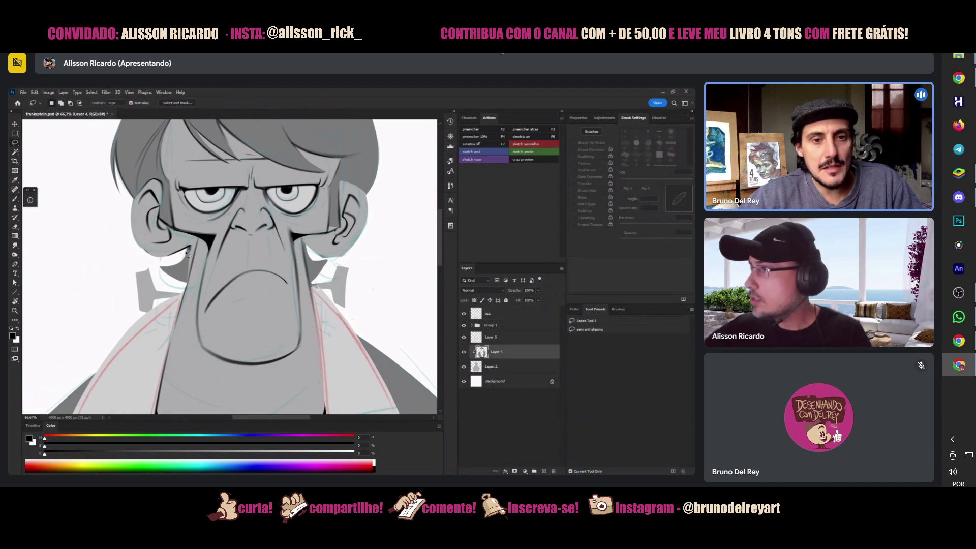
pyautogui.moveTo(198, 249); pyautogui.dragTo(171, 279)
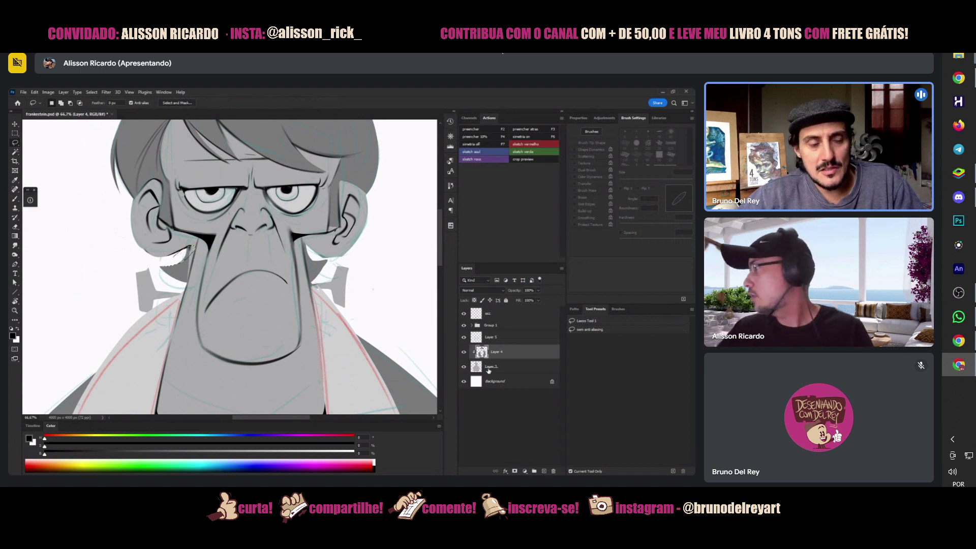
pyautogui.click(464, 369)
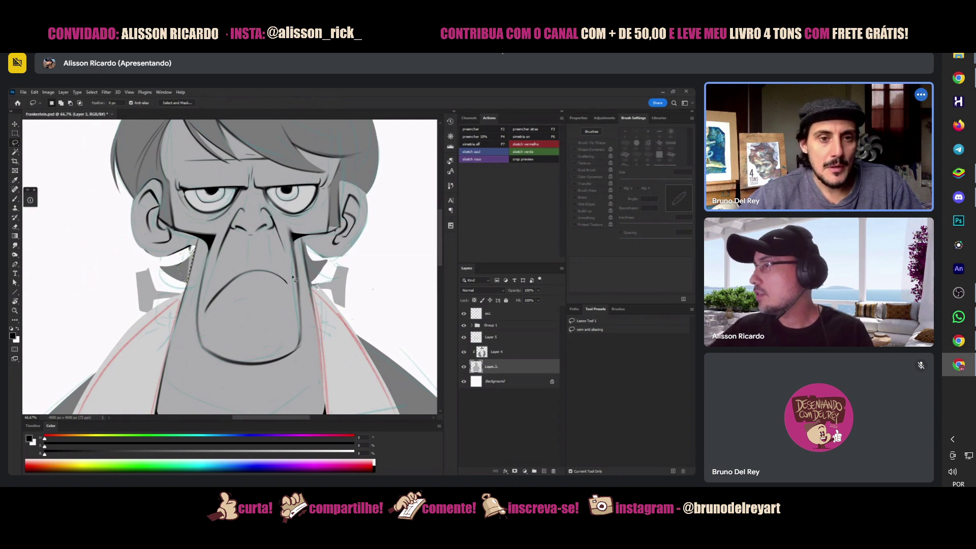
pyautogui.moveTo(164, 268)
pyautogui.mouseDown()
pyautogui.moveTo(158, 275)
pyautogui.moveTo(180, 288)
pyautogui.moveTo(193, 252)
pyautogui.mouseUp()
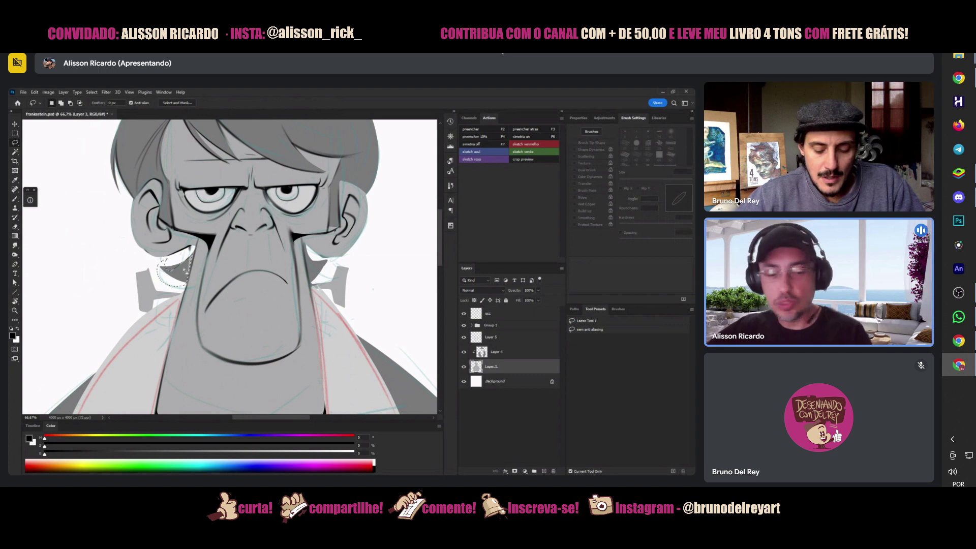
pyautogui.press('b')
pyautogui.keyDown('alt'); pyautogui.click(188, 316); pyautogui.keyUp('alt')
pyautogui.hotkey('alt', 'BackSpace')
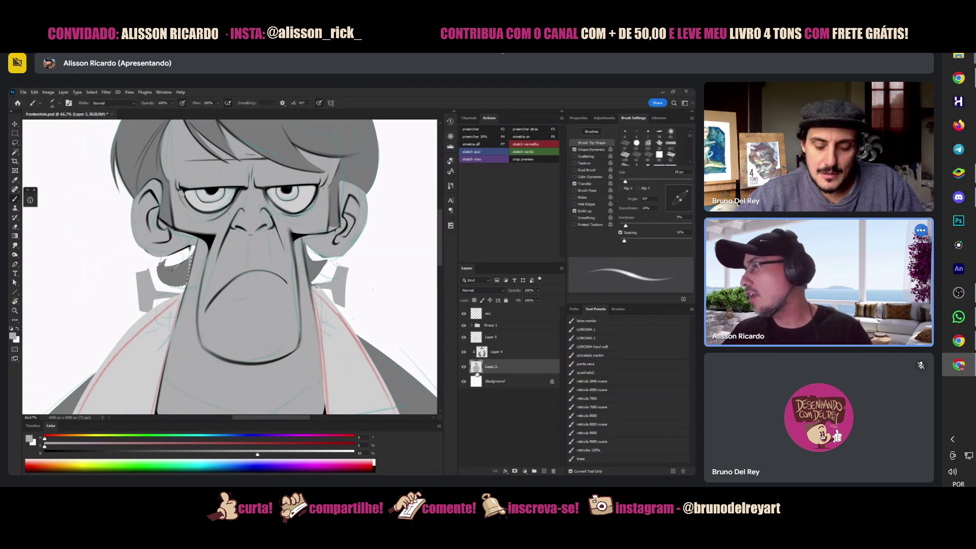
# - Carve a white gap between the left-hand earlobe and the dark tuft using a Lasso selection on the silhouette layer
pyautogui.press('l')
pyautogui.moveTo(168, 263)
pyautogui.mouseDown()
pyautogui.moveTo(192, 248)
pyautogui.moveTo(175, 271)
pyautogui.mouseUp()
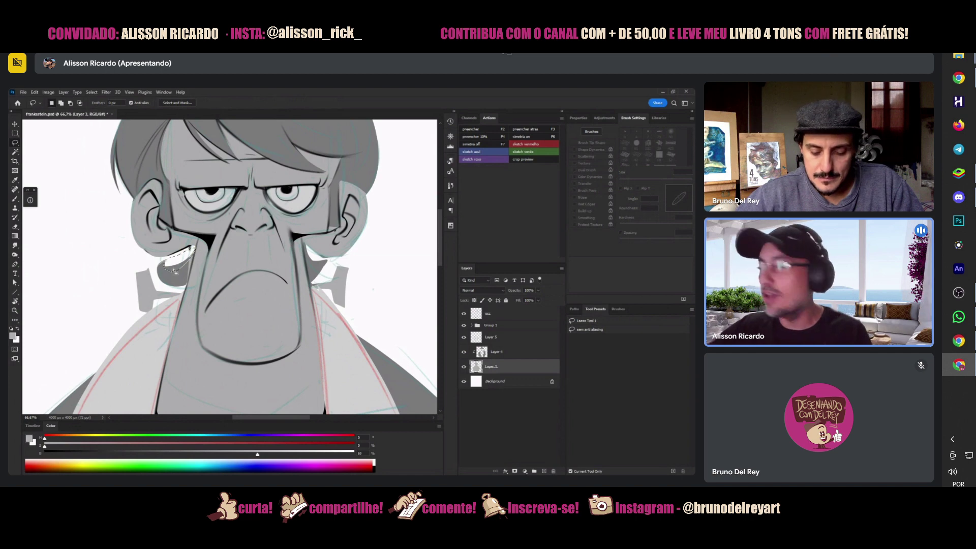
pyautogui.hotkey('ctrl', 'BackSpace')
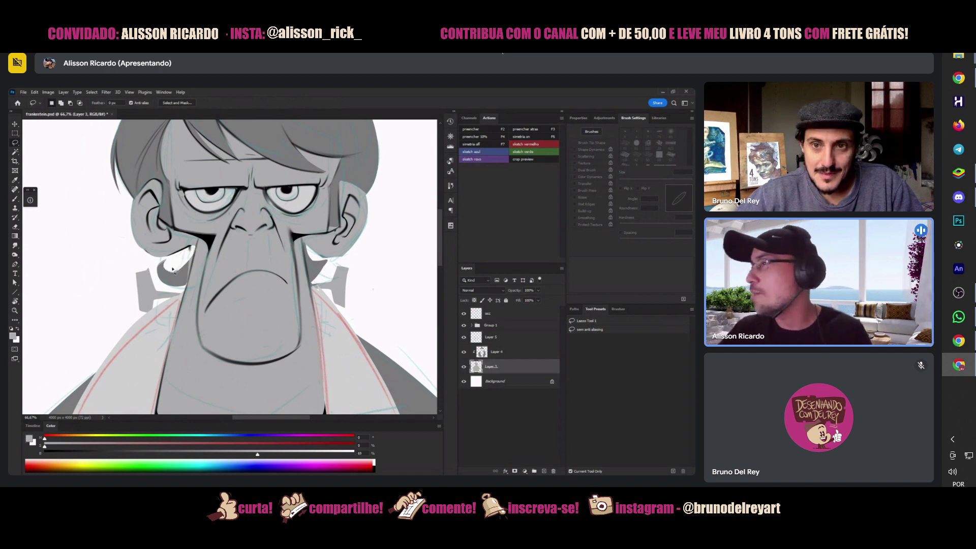
# - Rework the strip along the left-hand earlobe's underside with a Lasso selection, then make the top ink layer active
pyautogui.moveTo(173, 270)
pyautogui.mouseDown()
pyautogui.moveTo(166, 305)
pyautogui.moveTo(161, 298)
pyautogui.moveTo(174, 295)
pyautogui.moveTo(150, 296)
pyautogui.moveTo(178, 297)
pyautogui.moveTo(152, 283)
pyautogui.mouseUp()
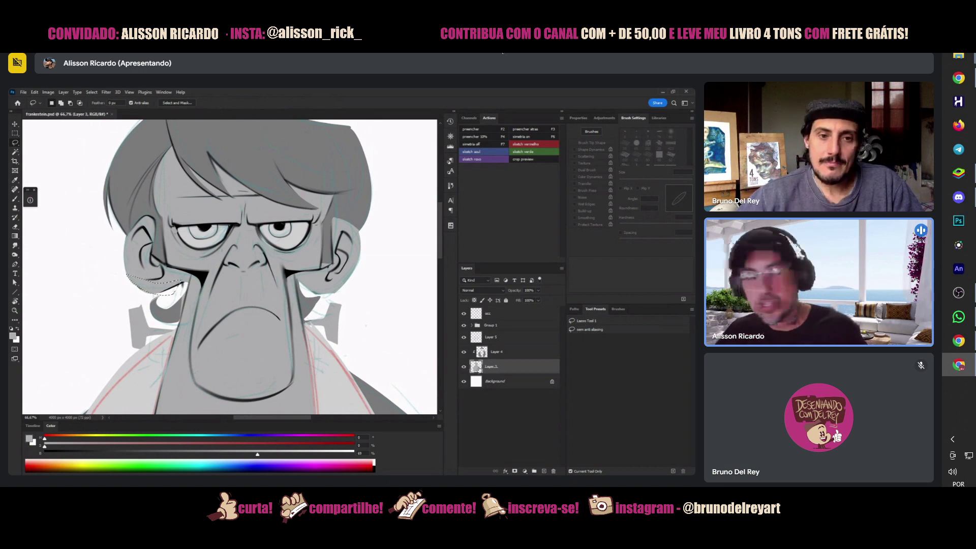
pyautogui.hotkey('ctrl', 'd')
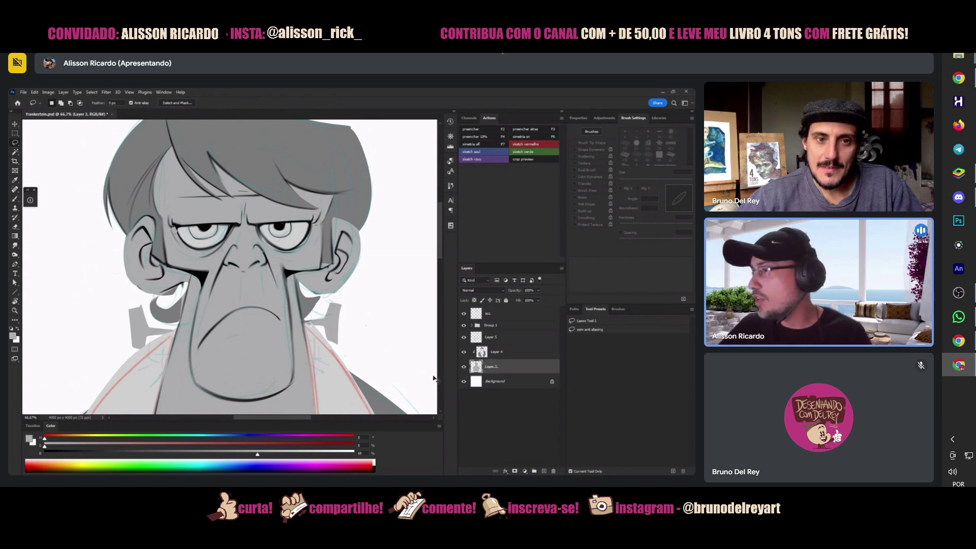
pyautogui.hotkey('ctrl', 'z')
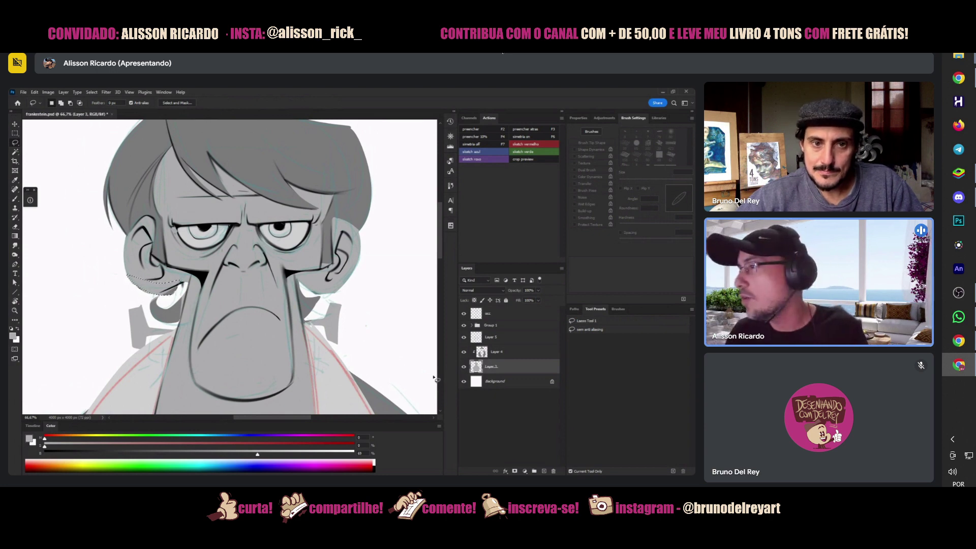
pyautogui.click(488, 352)
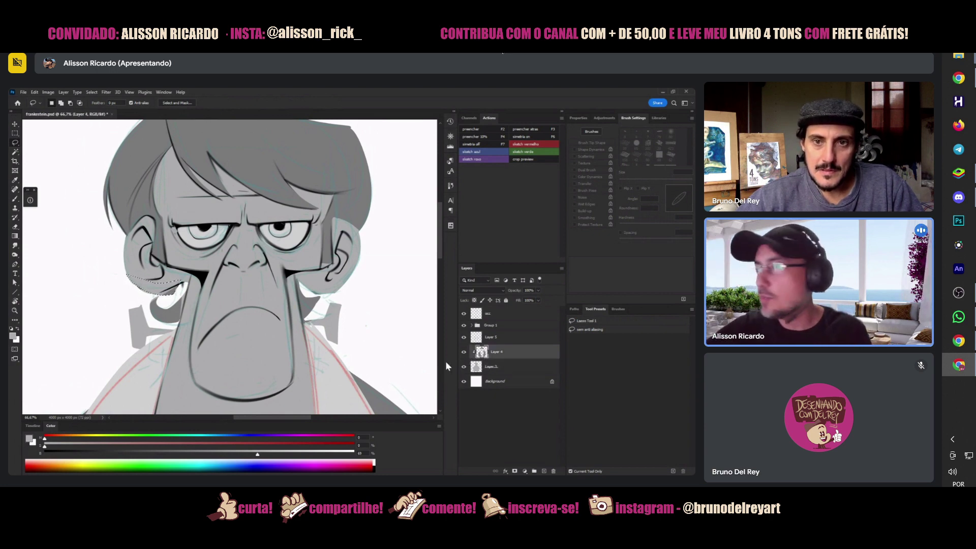
pyautogui.click(479, 315)
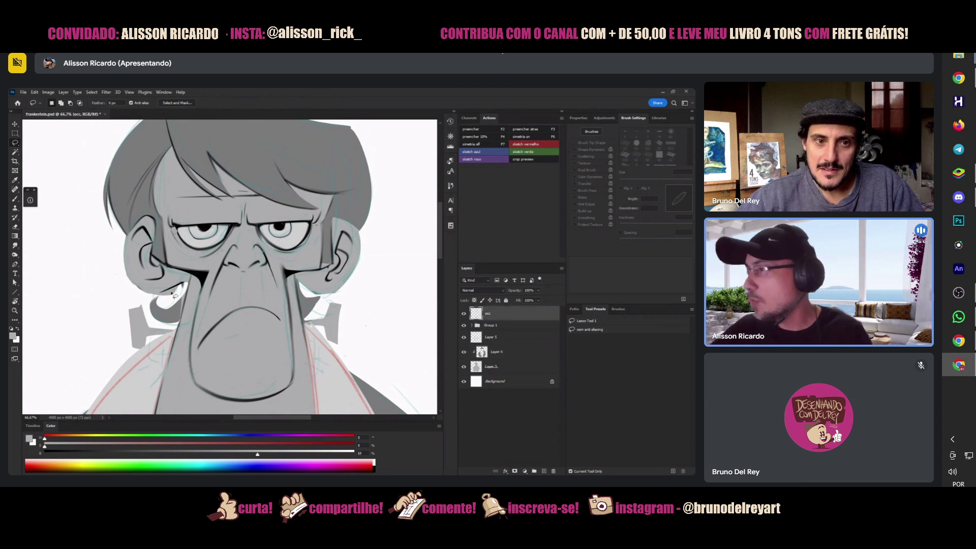
# - Touch up the ink below the left-hand earlobe with the Eraser and a sampled black brush, and save the file
pyautogui.press('e')
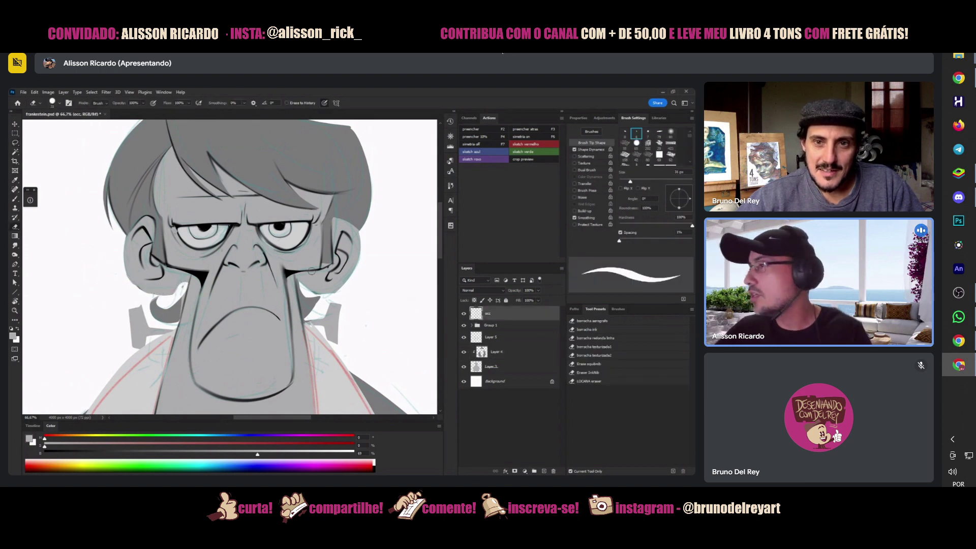
pyautogui.press('b')
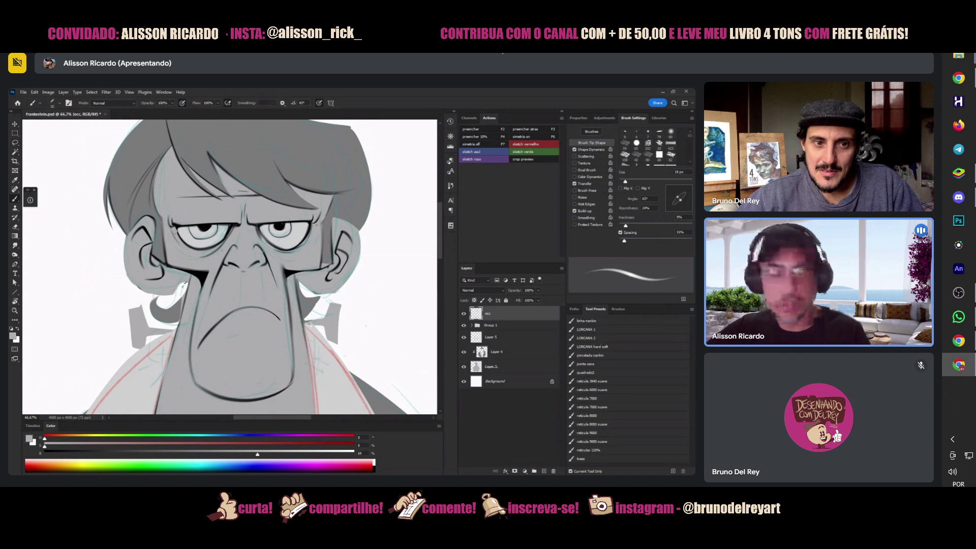
pyautogui.keyDown('alt'); pyautogui.click(199, 274); pyautogui.keyUp('alt')
pyautogui.hotkey('ctrl', 's')
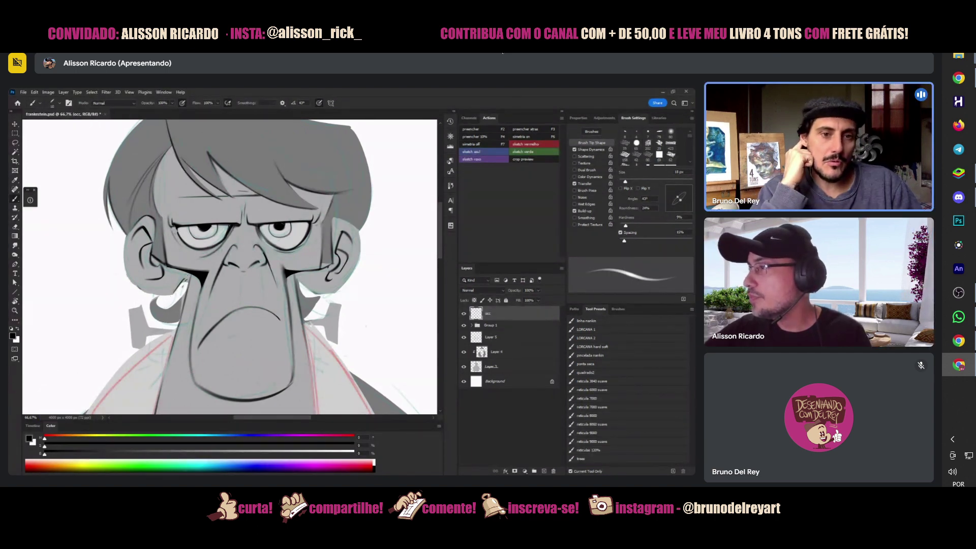
pyautogui.moveTo(175, 289); pyautogui.dragTo(178, 292)
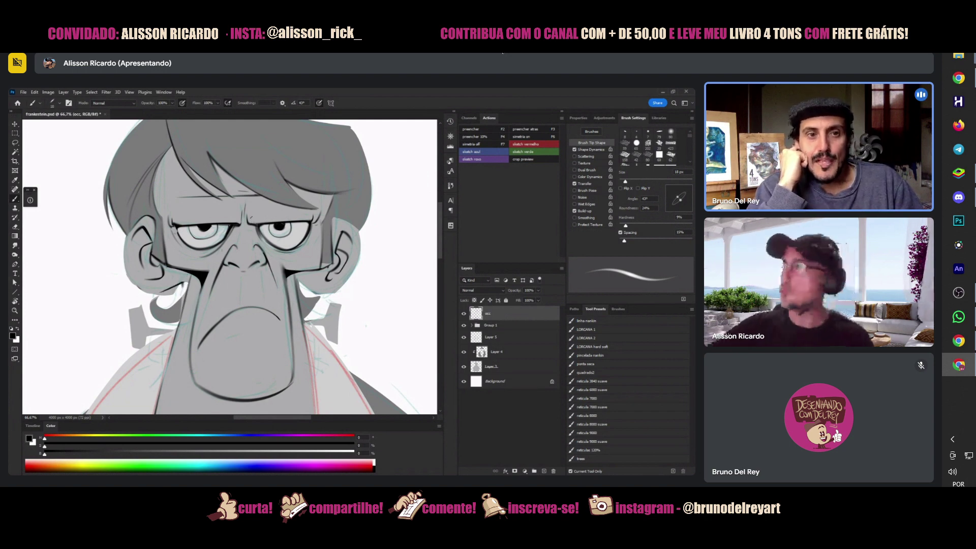
# - Widen the neck beside the left-hand jaw line by lassoing a narrow strip and filling it with sampled neck grey on the silhouette layer
pyautogui.press('l')
pyautogui.moveTo(177, 300)
pyautogui.mouseDown()
pyautogui.moveTo(162, 299)
pyautogui.moveTo(165, 283)
pyautogui.moveTo(177, 297)
pyautogui.mouseUp()
pyautogui.scroll(-5, 196, 276)
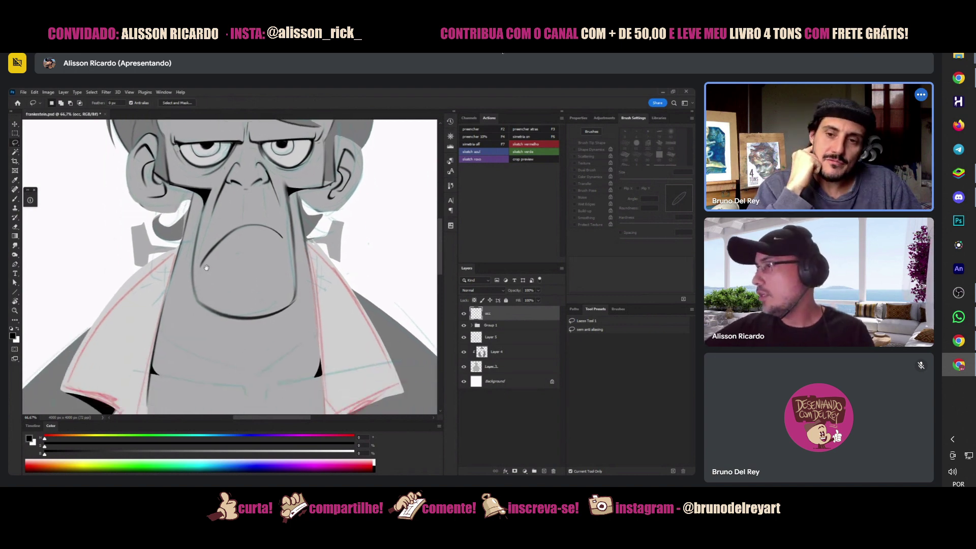
pyautogui.press('ctrl')
pyautogui.moveTo(179, 216)
pyautogui.mouseDown()
pyautogui.moveTo(153, 340)
pyautogui.moveTo(186, 238)
pyautogui.moveTo(164, 274)
pyautogui.moveTo(165, 300)
pyautogui.moveTo(176, 217)
pyautogui.moveTo(157, 315)
pyautogui.moveTo(188, 218)
pyautogui.mouseUp()
pyautogui.press('b')
pyautogui.keyDown('alt'); pyautogui.click(163, 302); pyautogui.keyUp('alt')
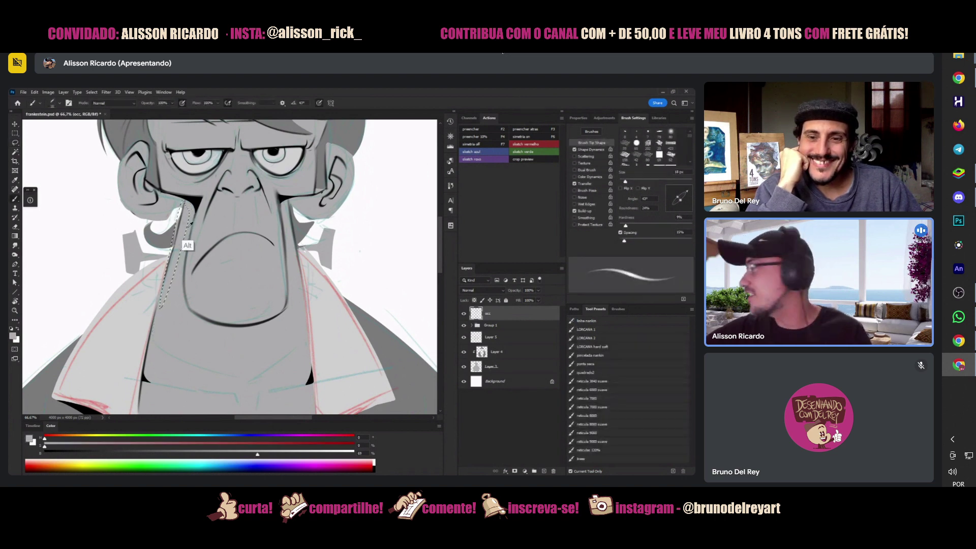
pyautogui.click(481, 367)
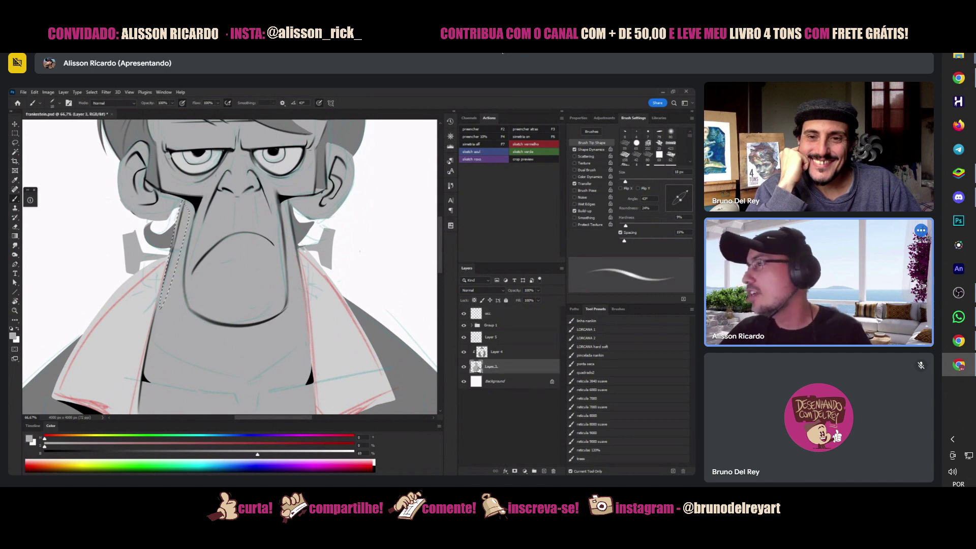
pyautogui.click(482, 353)
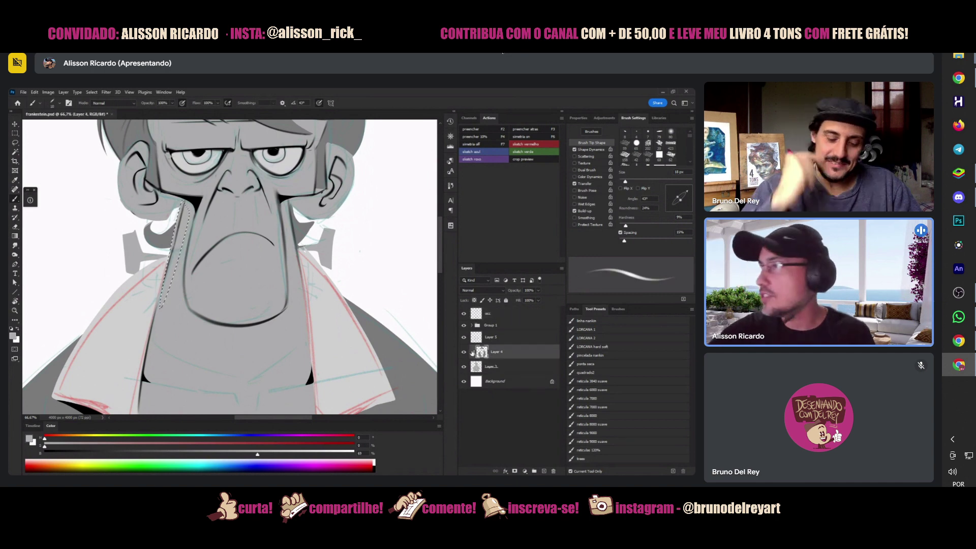
pyautogui.click(488, 314)
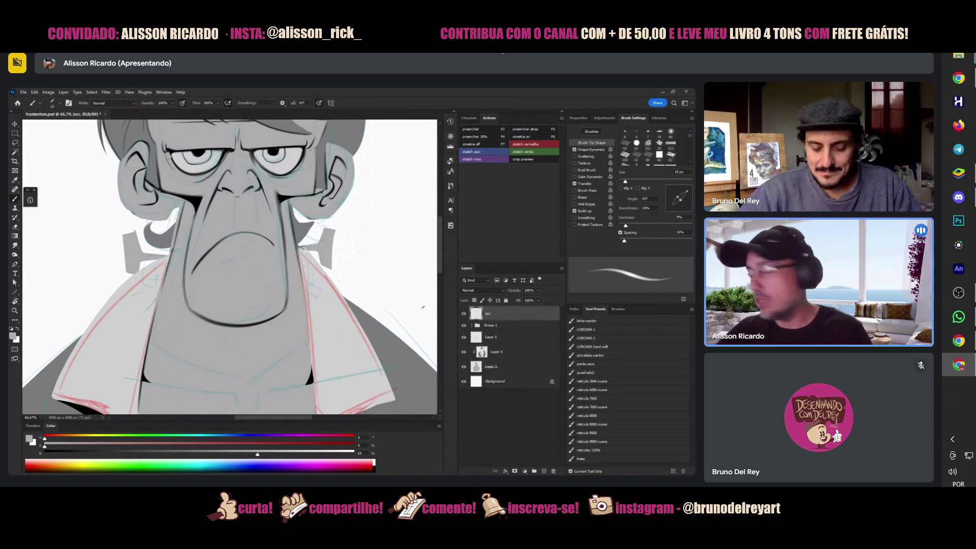
# - Select the ink along the neck's left-hand edge with the Lasso, adjust it slightly with Free Transform and deselect
pyautogui.press('l')
pyautogui.moveTo(187, 208)
pyautogui.mouseDown()
pyautogui.moveTo(160, 302)
pyautogui.moveTo(184, 235)
pyautogui.mouseUp()
pyautogui.hotkey('ctrl', 't')
pyautogui.moveTo(171, 197); pyautogui.dragTo(172, 198)
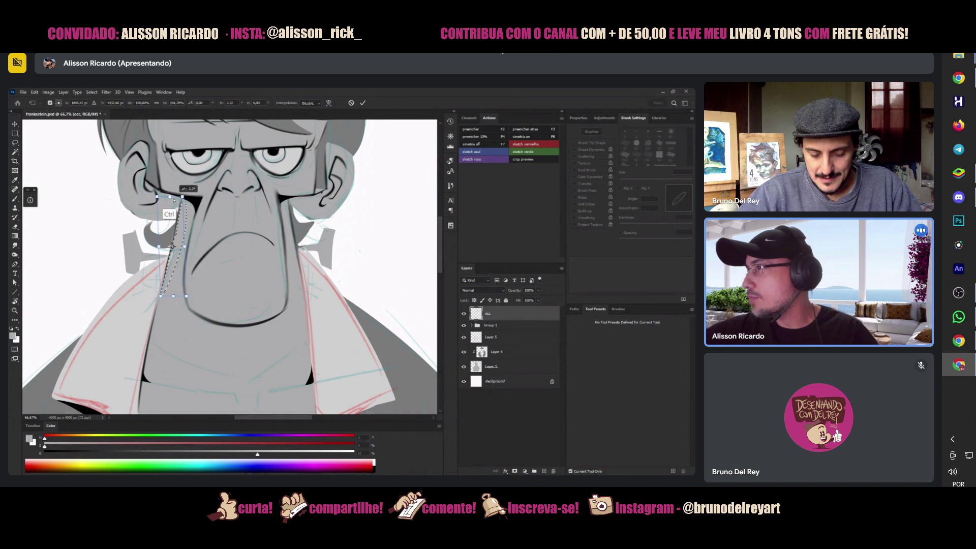
pyautogui.press('Return')
pyautogui.hotkey('ctrl', 'd')
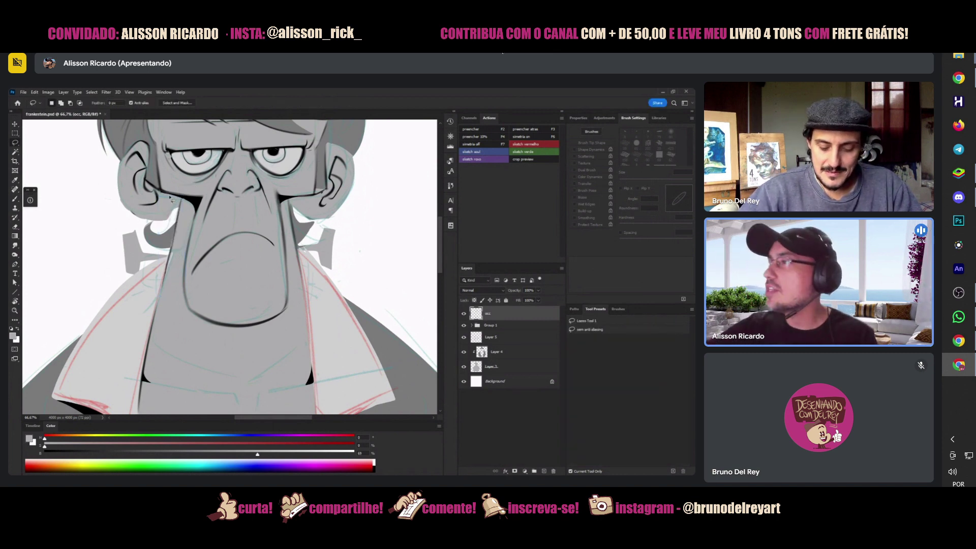
# - Rework the left-hand ear's outer edge and earlobe on the silhouette layer with Lasso selections, then deselect
pyautogui.moveTo(178, 211)
pyautogui.mouseDown()
pyautogui.moveTo(131, 215)
pyautogui.moveTo(118, 185)
pyautogui.moveTo(154, 210)
pyautogui.moveTo(175, 205)
pyautogui.mouseUp()
pyautogui.click(478, 367)
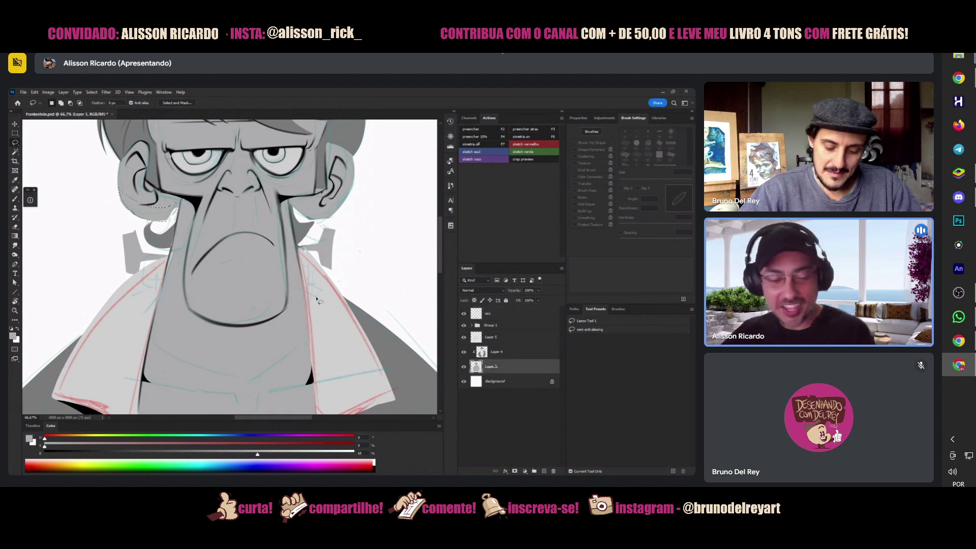
pyautogui.press('b')
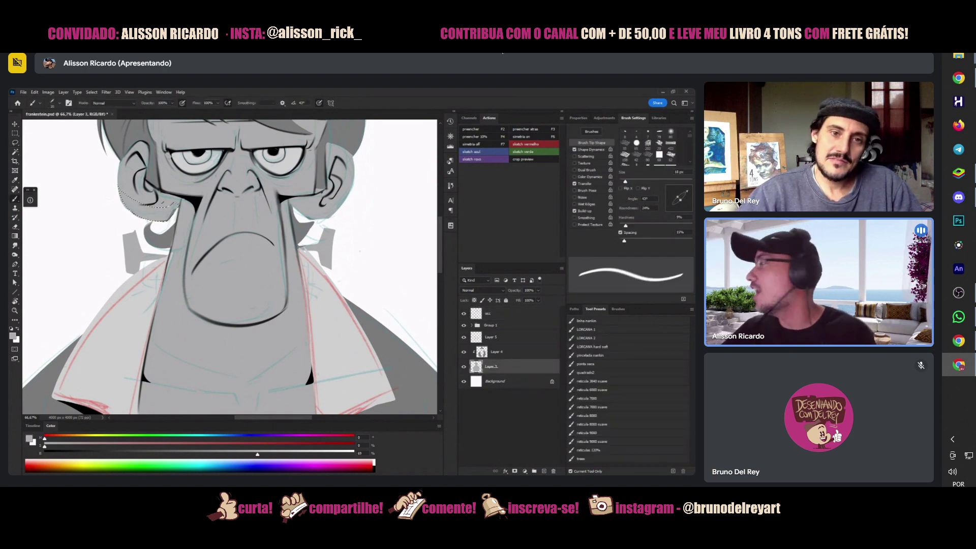
pyautogui.hotkey('alt', ']')
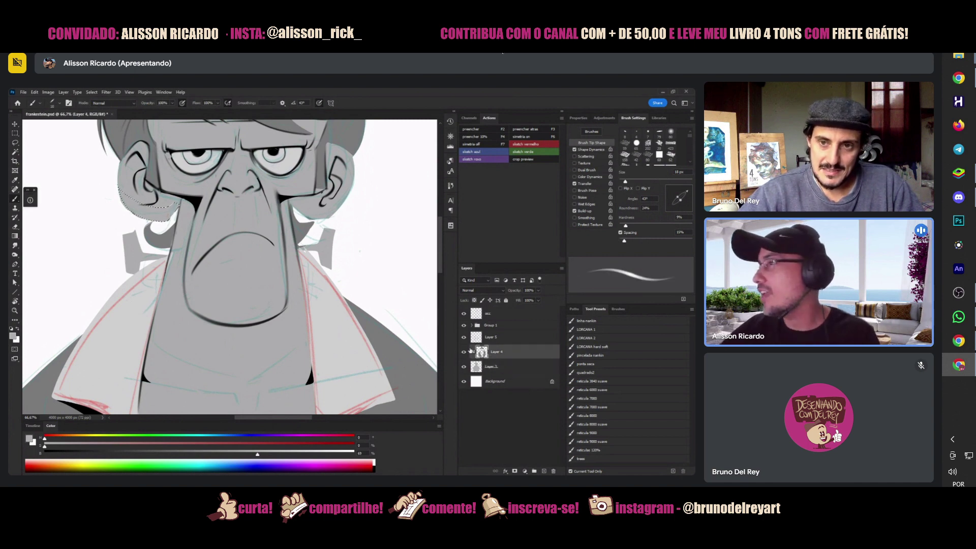
pyautogui.press('z')
pyautogui.moveTo(285, 229); pyautogui.dragTo(229, 230)
pyautogui.press('l')
pyautogui.moveTo(134, 235)
pyautogui.mouseDown()
pyautogui.moveTo(144, 265)
pyautogui.moveTo(172, 274)
pyautogui.moveTo(145, 271)
pyautogui.moveTo(127, 250)
pyautogui.mouseUp()
pyautogui.click(478, 366)
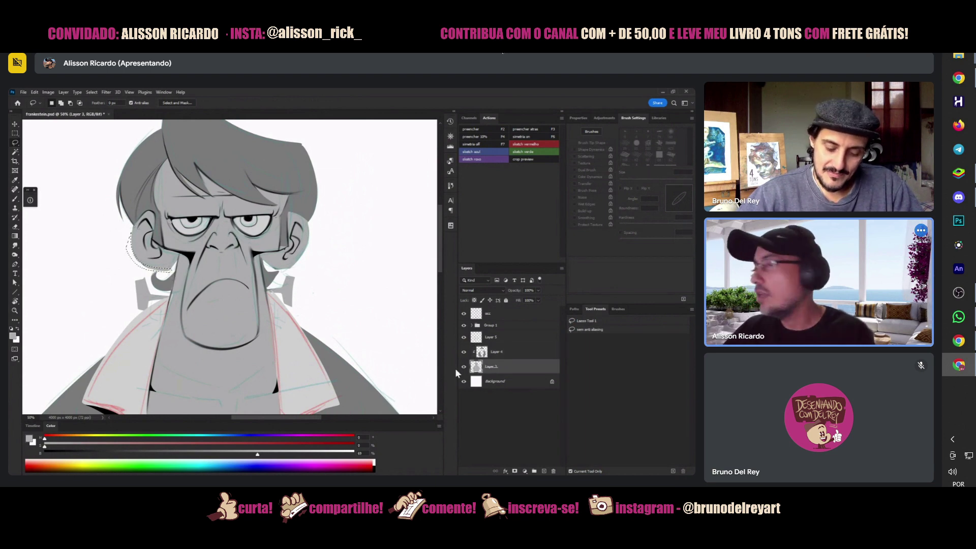
pyautogui.hotkey('ctrl', 'd')
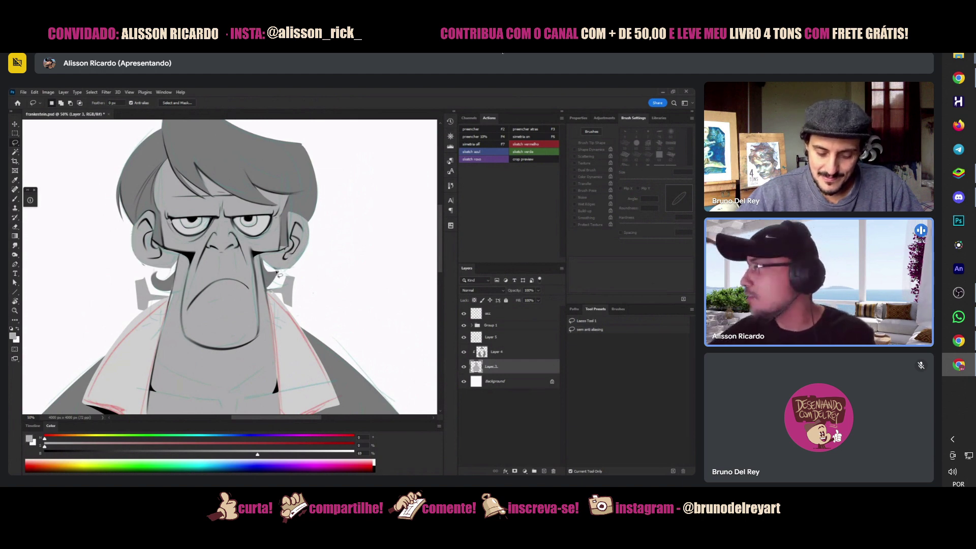
# - Rework the underside of the right-hand earlobe on the silhouette layer with small Lasso selections
pyautogui.moveTo(295, 267)
pyautogui.mouseDown()
pyautogui.moveTo(308, 264)
pyautogui.moveTo(280, 280)
pyautogui.mouseUp()
pyautogui.moveTo(308, 250); pyautogui.dragTo(284, 276)
pyautogui.click(285, 276)
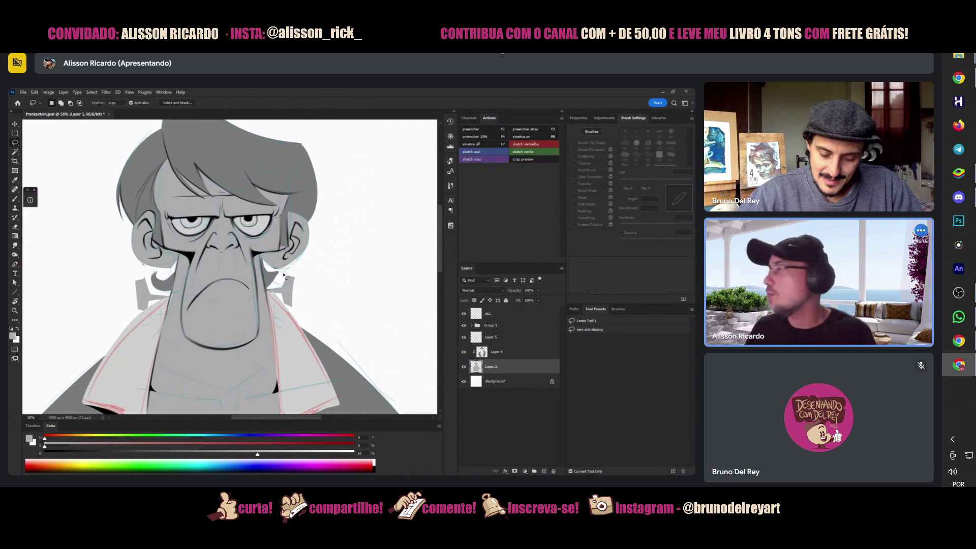
pyautogui.press('z')
pyautogui.moveTo(284, 276); pyautogui.dragTo(281, 366)
pyautogui.press('l')
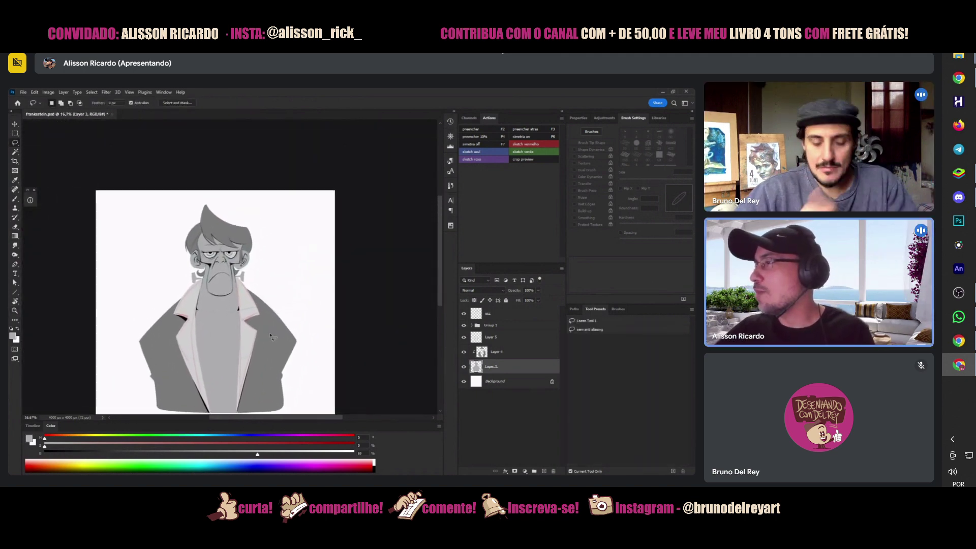
# - Make the top ink layer active and set up a slightly larger brush in default black
pyautogui.press('z')
pyautogui.click(235, 281)
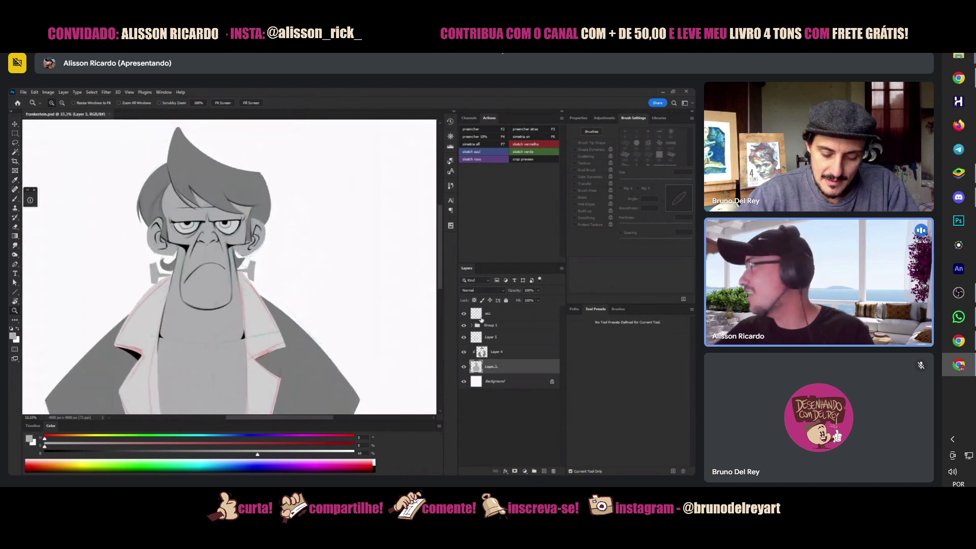
pyautogui.hotkey('alt', 'shift', ']')
pyautogui.press('e')
pyautogui.press('b')
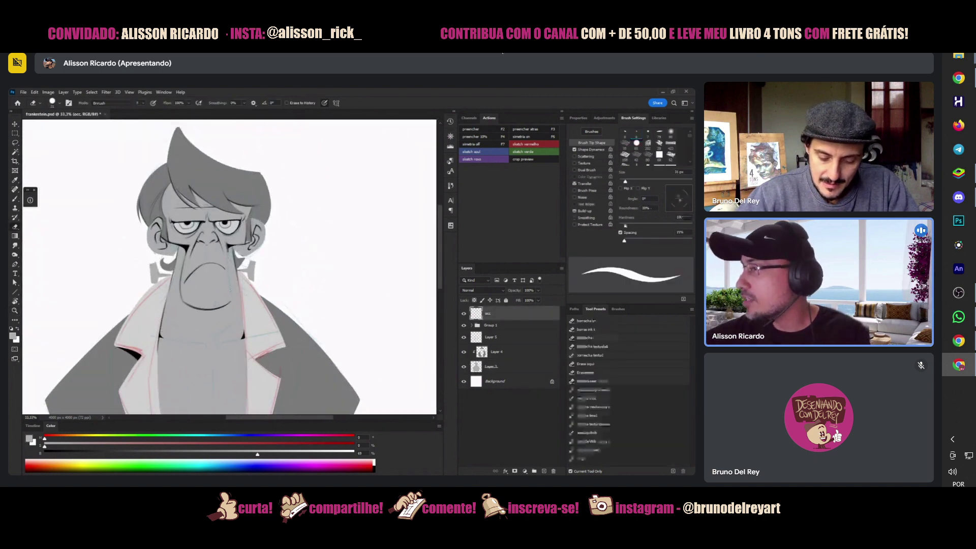
pyautogui.press('d')
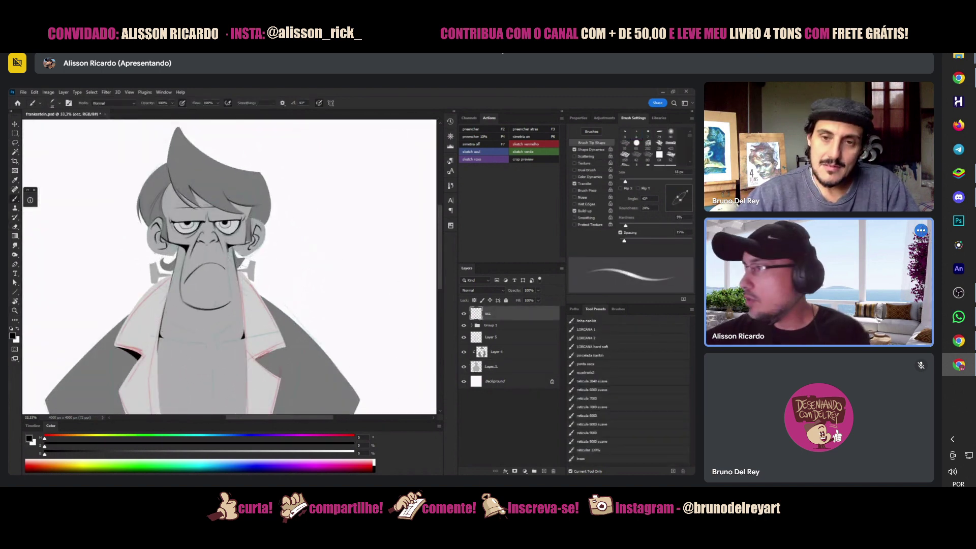
pyautogui.rightClick(270, 229)
pyautogui.moveTo(308, 252); pyautogui.dragTo(314, 252)
pyautogui.press('Return')
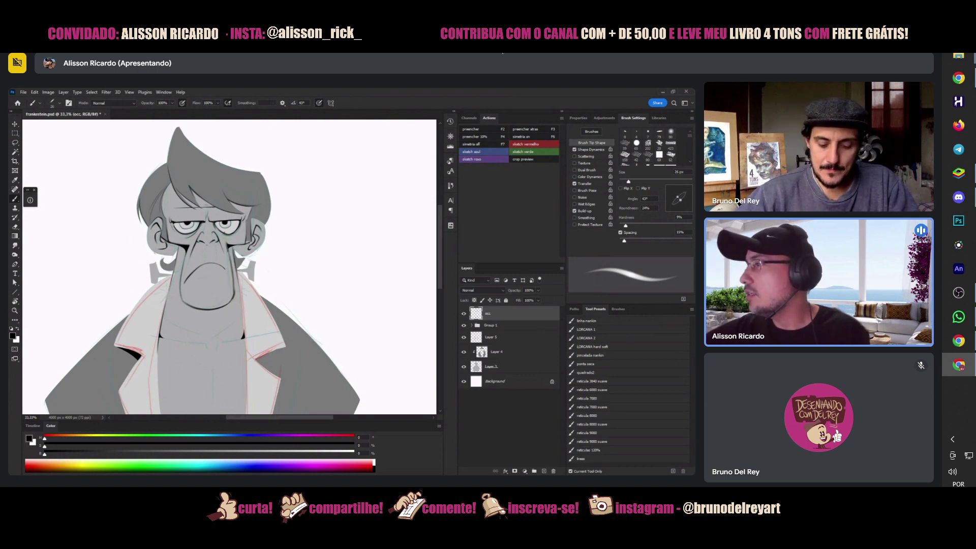
# - Thicken the black contours along both sides of the long jaw with brush strokes, redoing the left-hand one
pyautogui.press('e')
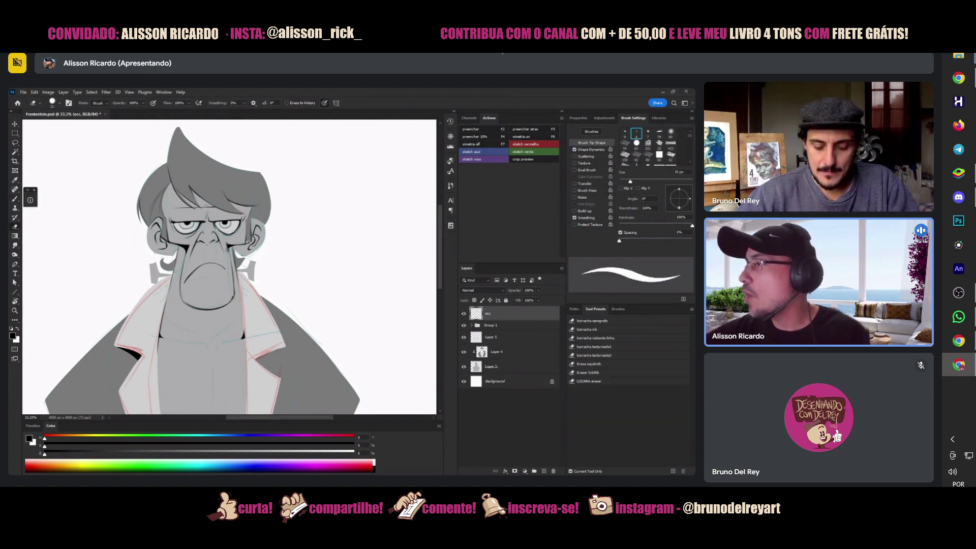
pyautogui.press('b')
pyautogui.moveTo(230, 253); pyautogui.dragTo(234, 289)
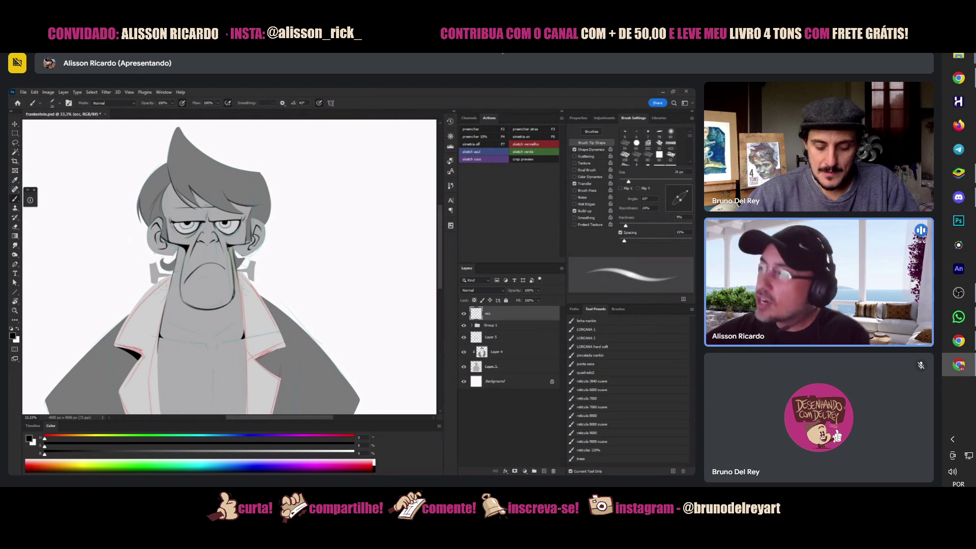
pyautogui.moveTo(226, 247); pyautogui.dragTo(235, 286)
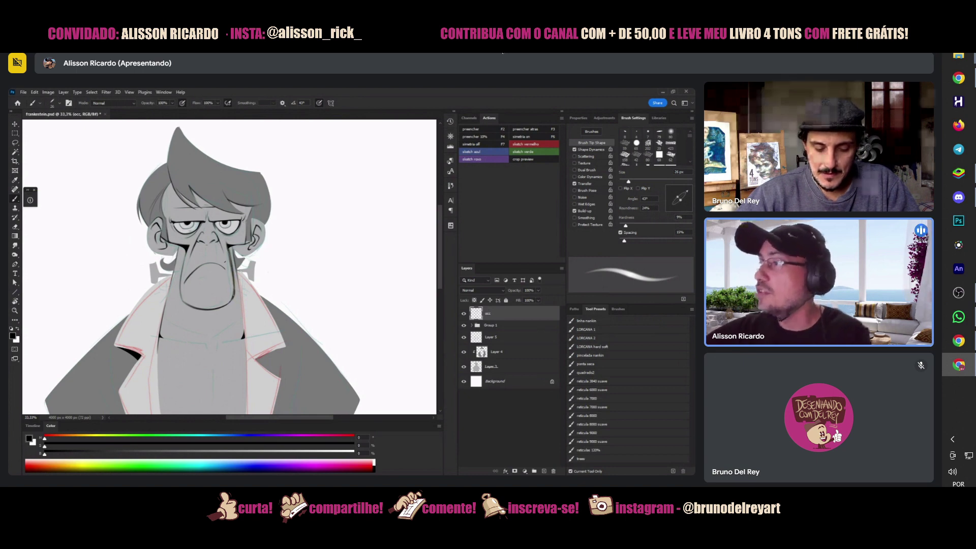
pyautogui.moveTo(181, 260); pyautogui.dragTo(183, 291)
pyautogui.hotkey('ctrl', 'z')
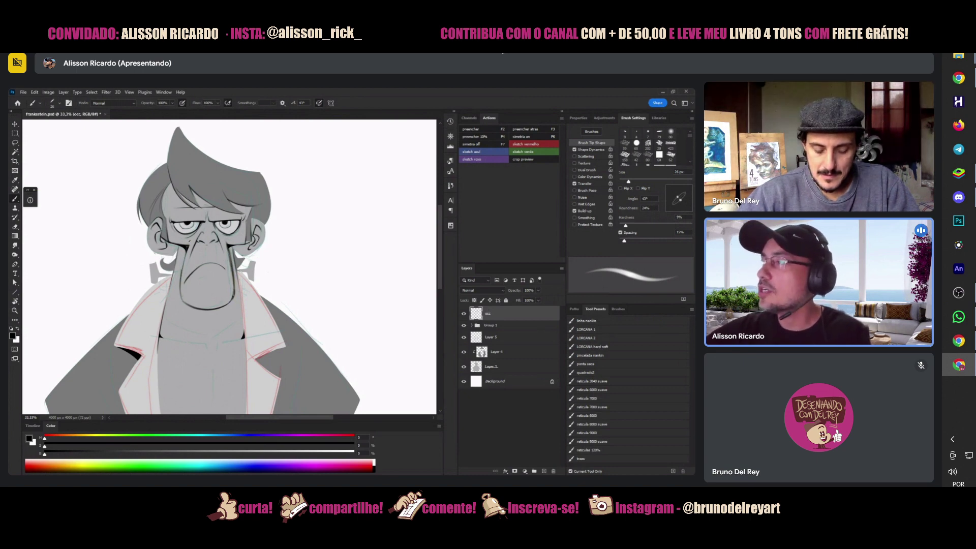
pyautogui.moveTo(182, 245); pyautogui.dragTo(187, 270)
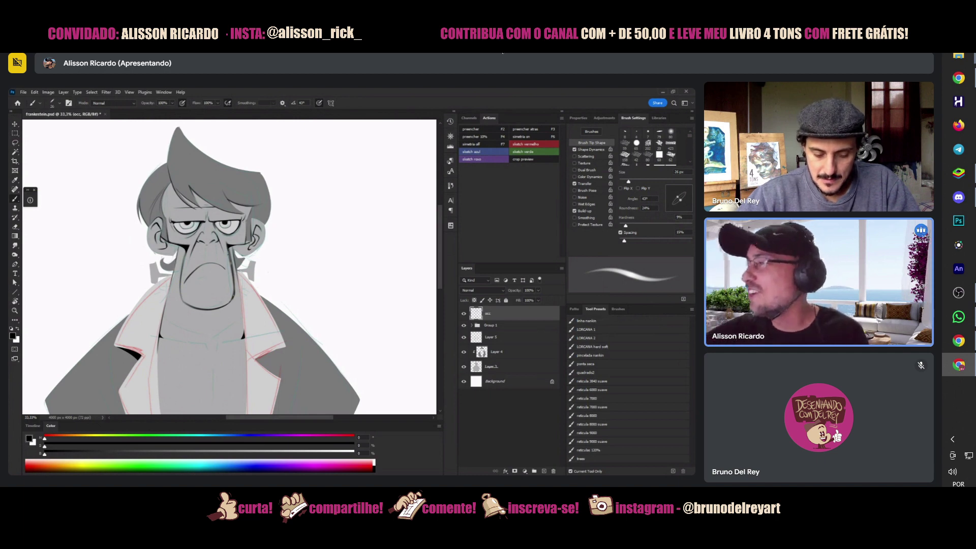
# - Lasso a shadow shape on the neck running down both sides of the jaw and curving beneath the chin
pyautogui.moveTo(313, 332); pyautogui.dragTo(244, 178)
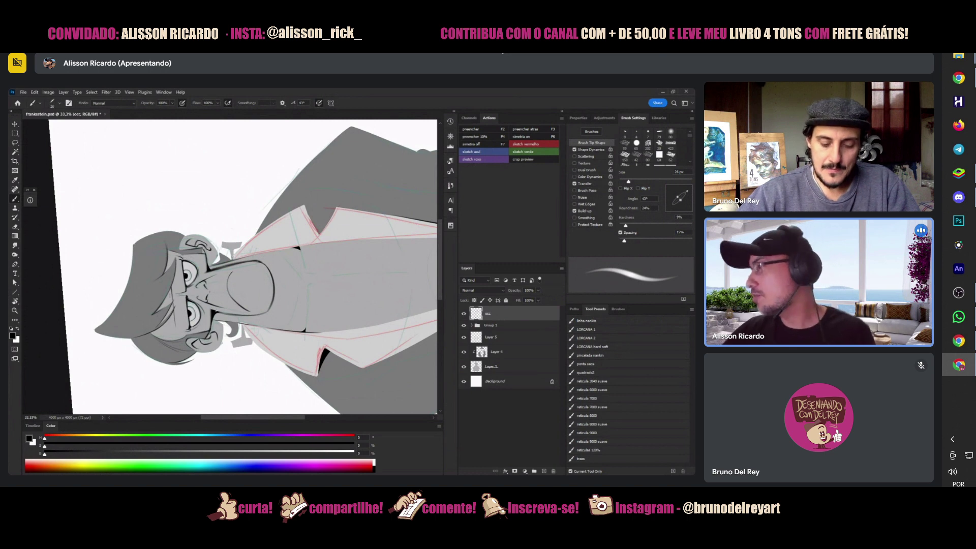
pyautogui.press('Escape')
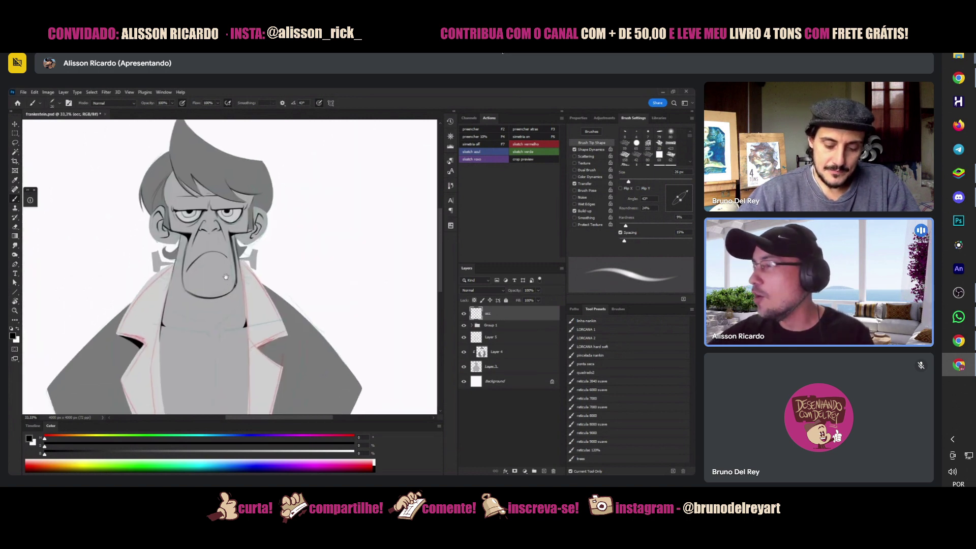
pyautogui.press('l')
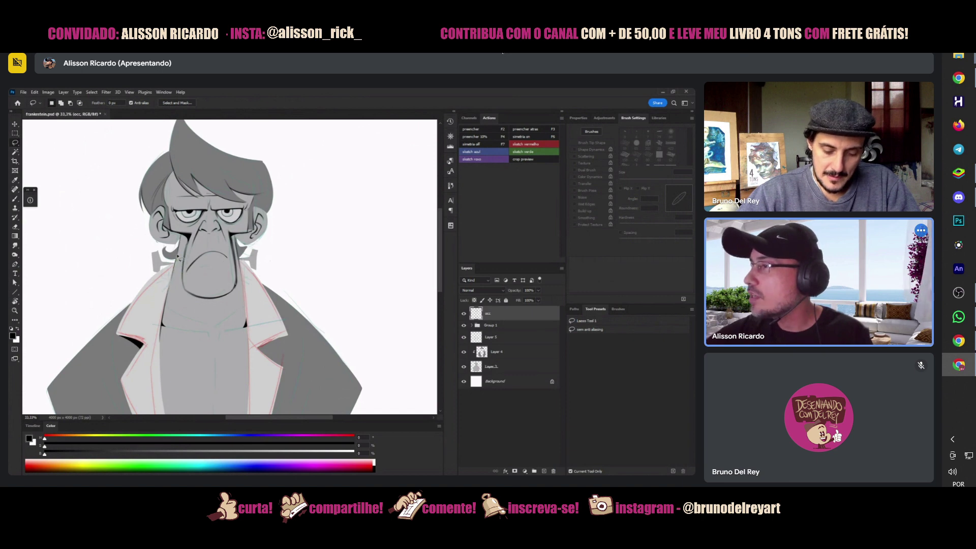
pyautogui.press('ctrl')
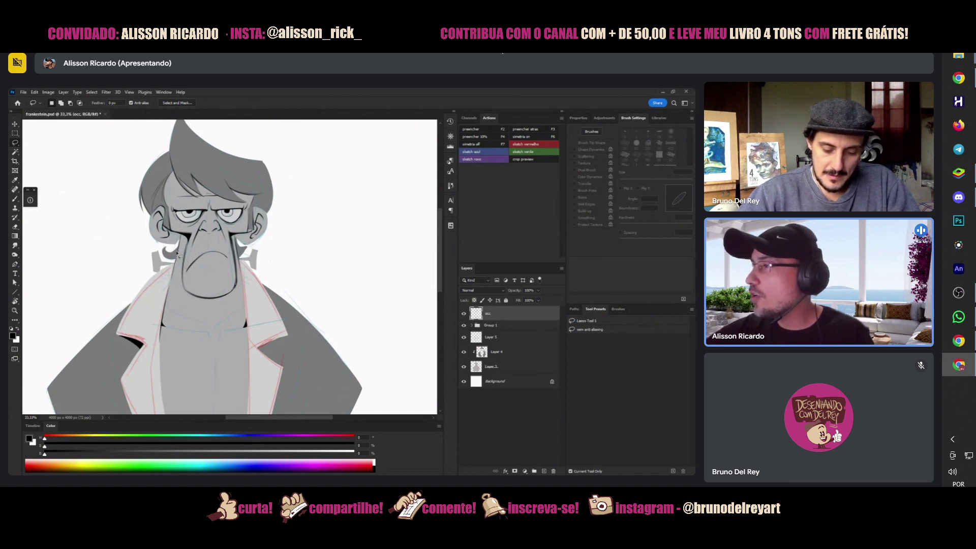
pyautogui.press('shift')
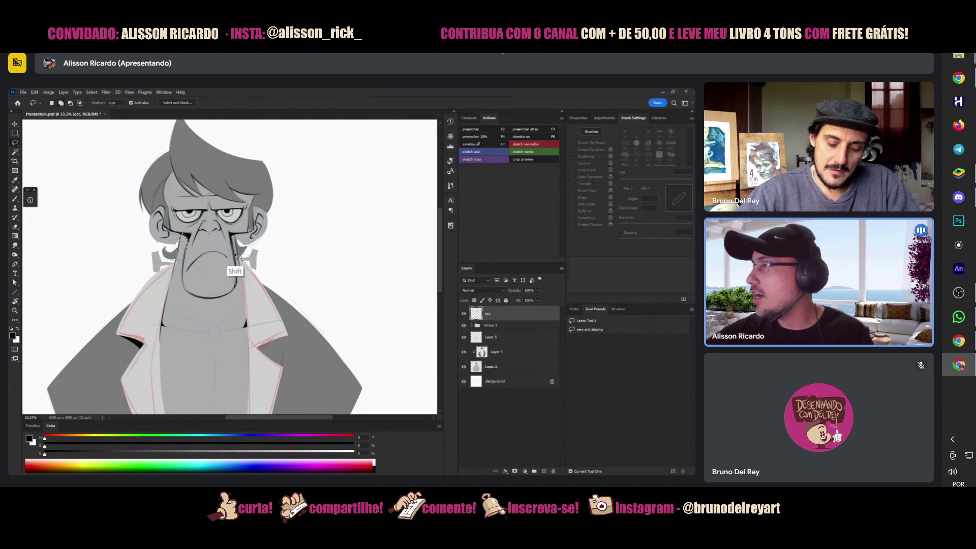
pyautogui.moveTo(239, 243); pyautogui.dragTo(235, 284)
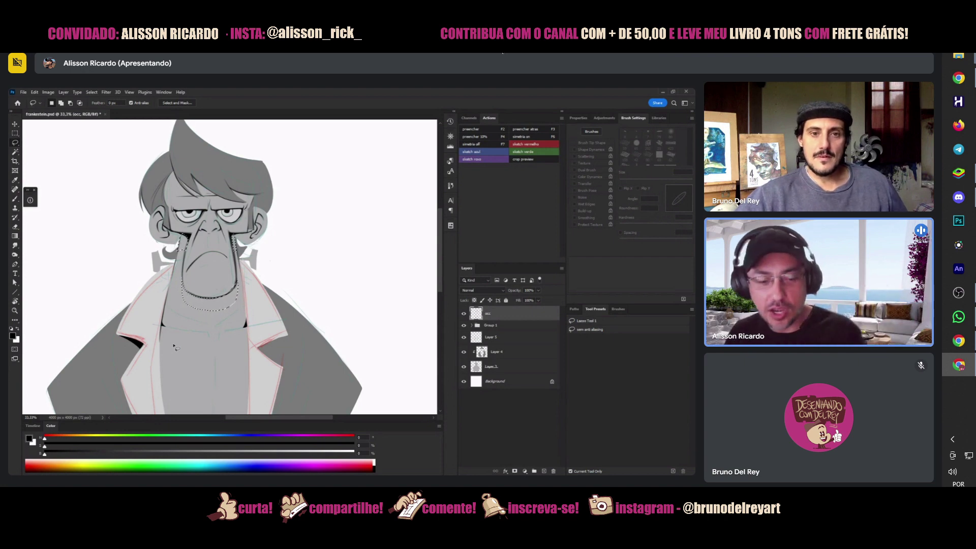
# - Fill the selected jaw shadow with black on a new layer and lower that layer's opacity to 42%
pyautogui.press('g')
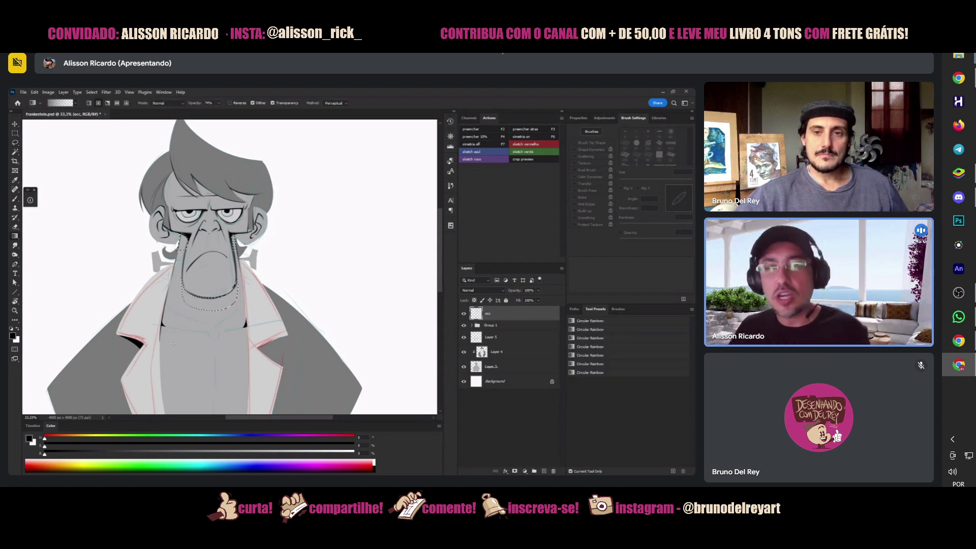
pyautogui.click(544, 472)
pyautogui.hotkey('alt', 'BackSpace')
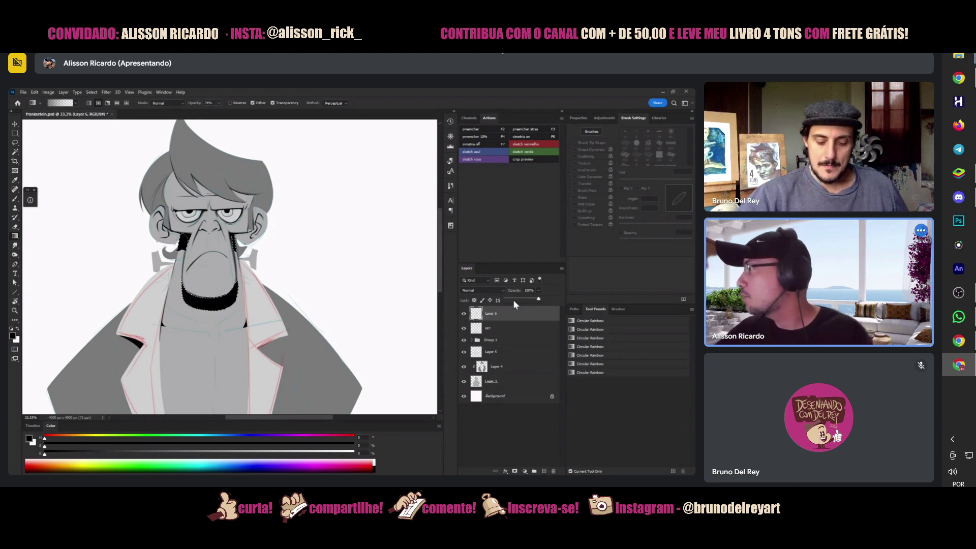
pyautogui.moveTo(514, 300); pyautogui.dragTo(519, 303)
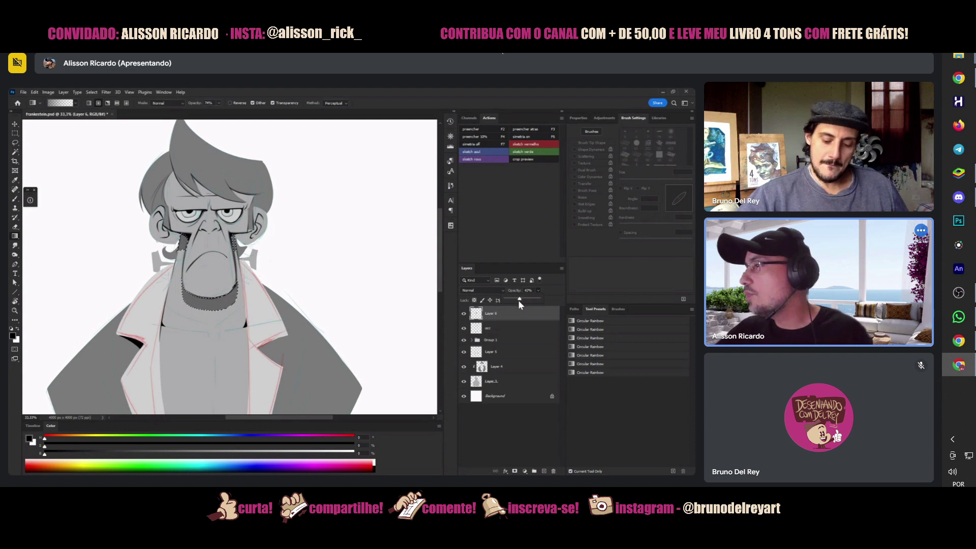
pyautogui.press('z')
pyautogui.hotkey('ctrl', '-')
pyautogui.hotkey('ctrl', '-')
pyautogui.hotkey('ctrl', '-')
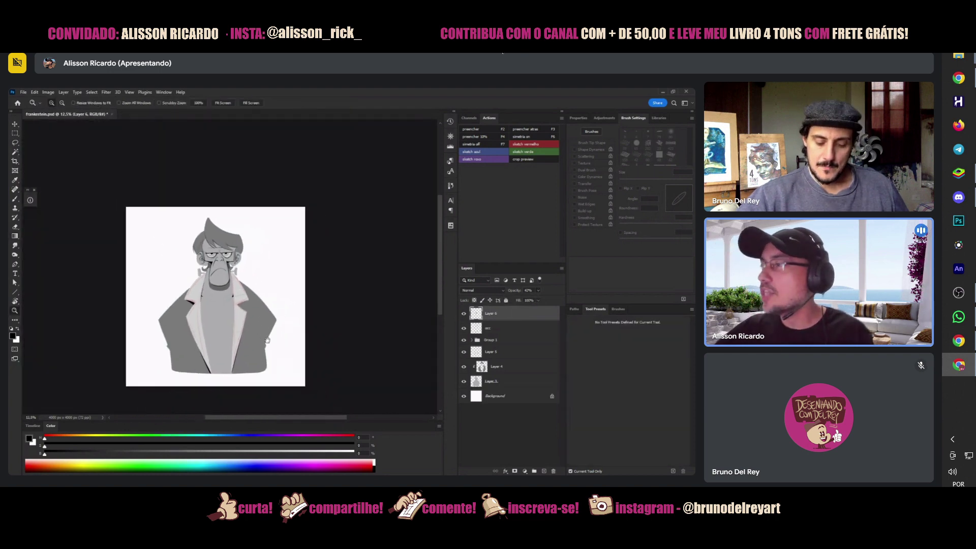
pyautogui.press('g')
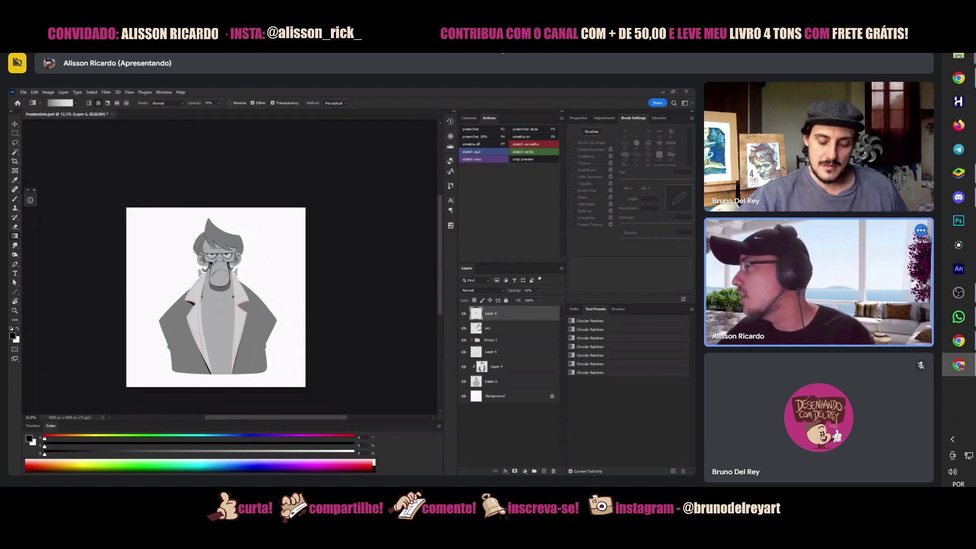
# - Return to the ink layer directly beneath the jaw shadow and touch up the ink with the Eraser and Brush
pyautogui.press('z')
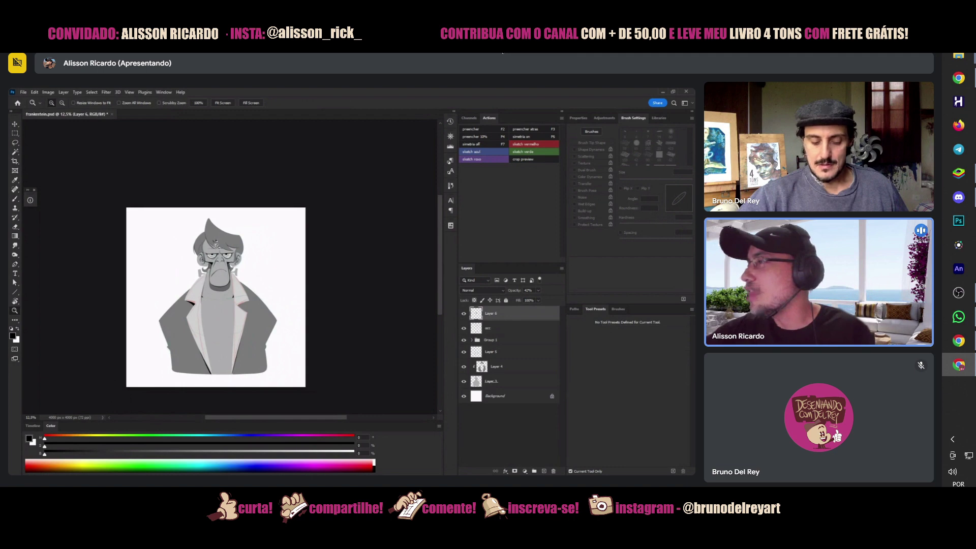
pyautogui.click(221, 227)
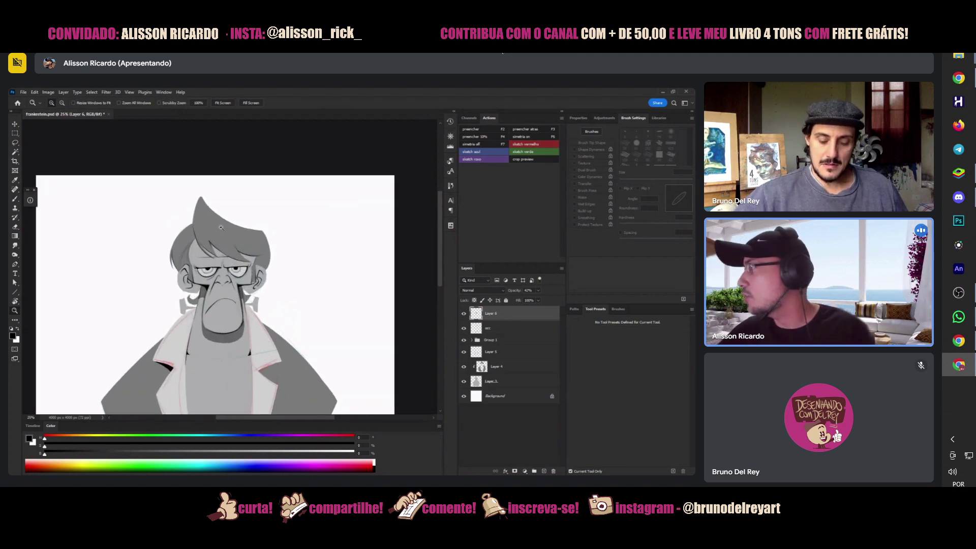
pyautogui.hotkey('alt', '[')
pyautogui.press('e')
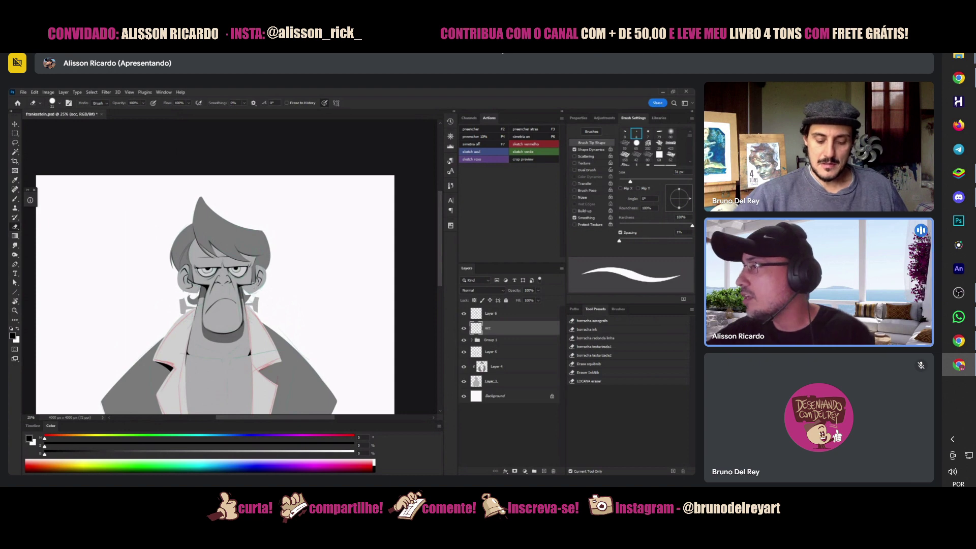
pyautogui.press('b')
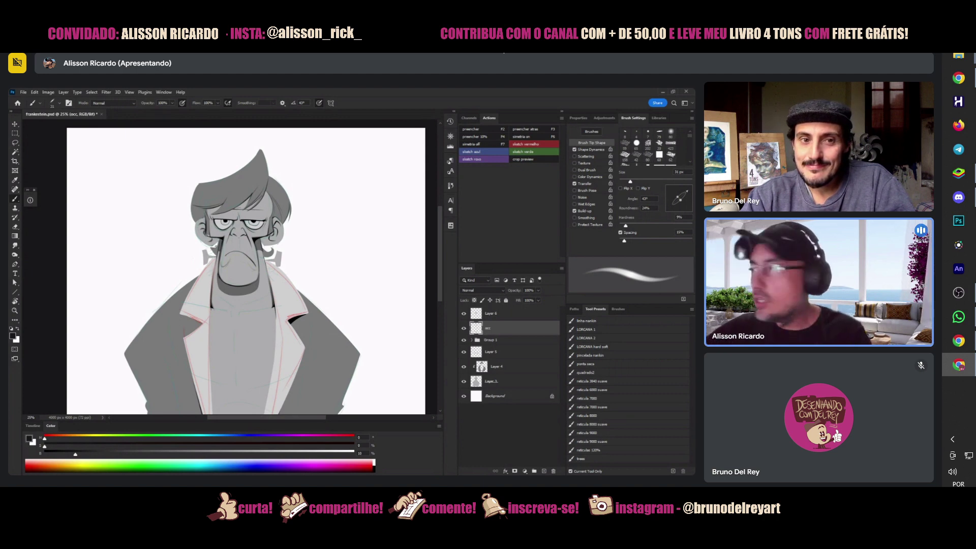
pyautogui.press('e')
pyautogui.press('b')
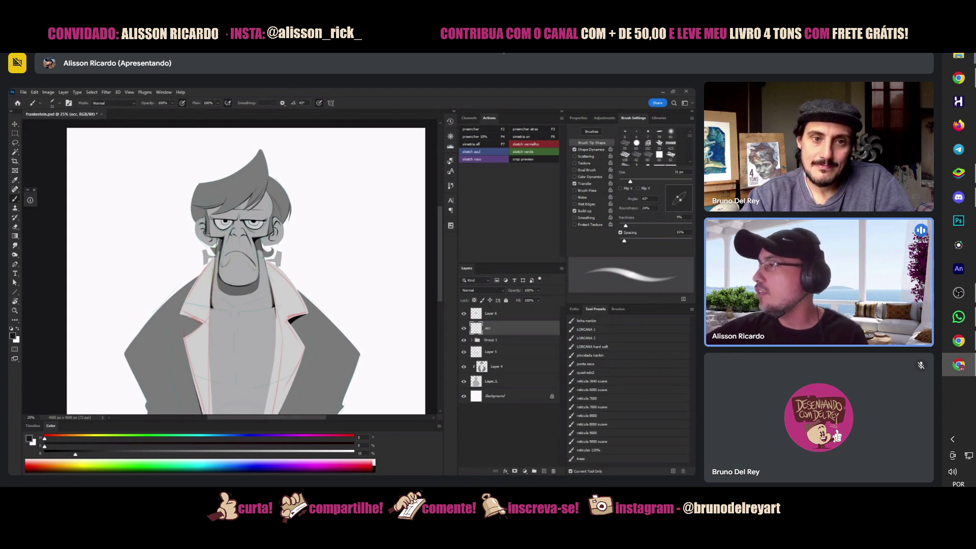
# - Make the base silhouette layer active and hide the clipped Layer 4 holding the hair and coat tones
pyautogui.press('ctrl')
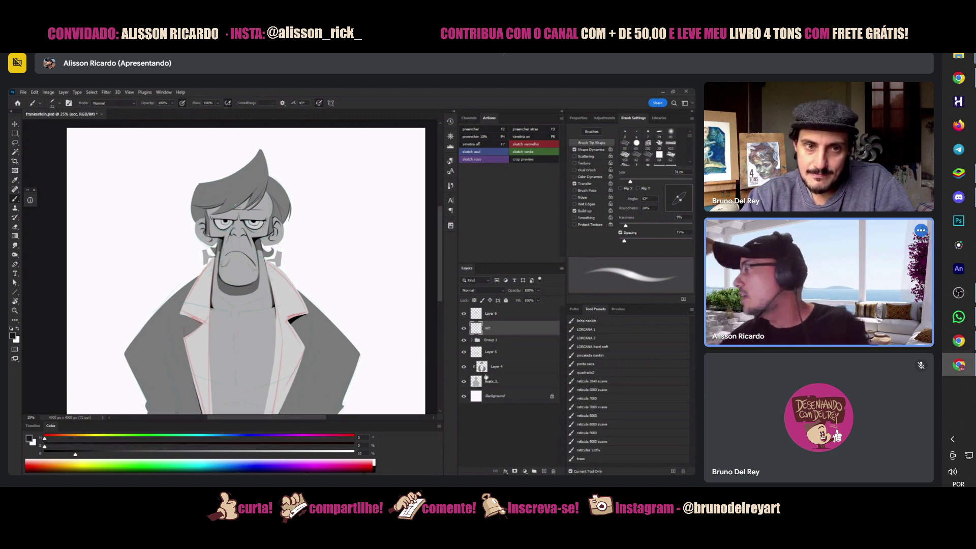
pyautogui.click(470, 378)
pyautogui.press('l')
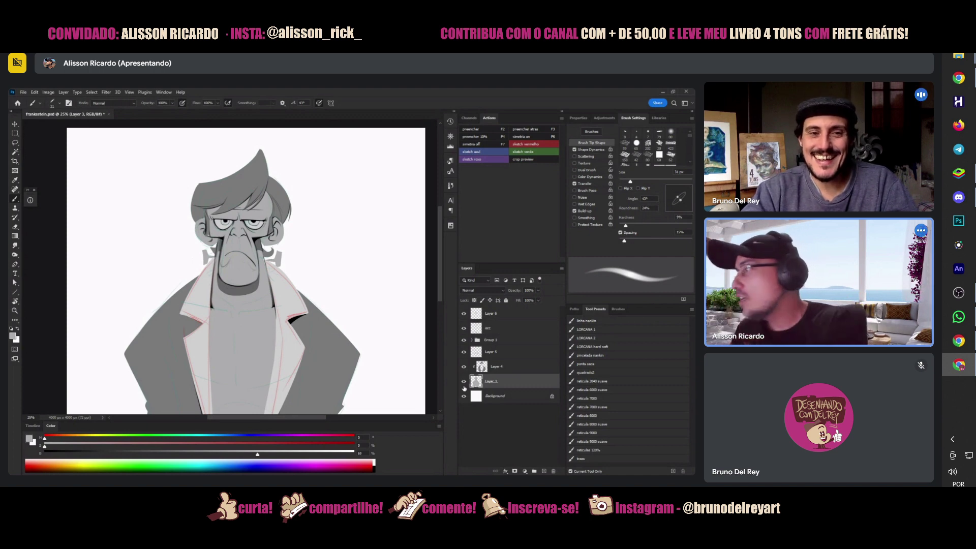
pyautogui.click(464, 367)
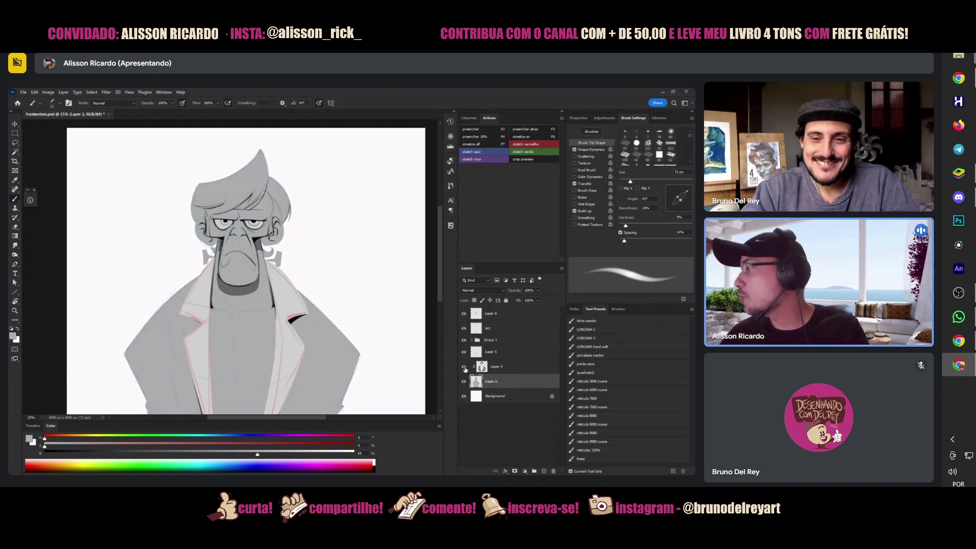
# - Show the clipped layer with the hair and coat tones again and make the jaw shadow layer active
pyautogui.click(464, 367)
pyautogui.click(462, 351)
pyautogui.click(464, 352)
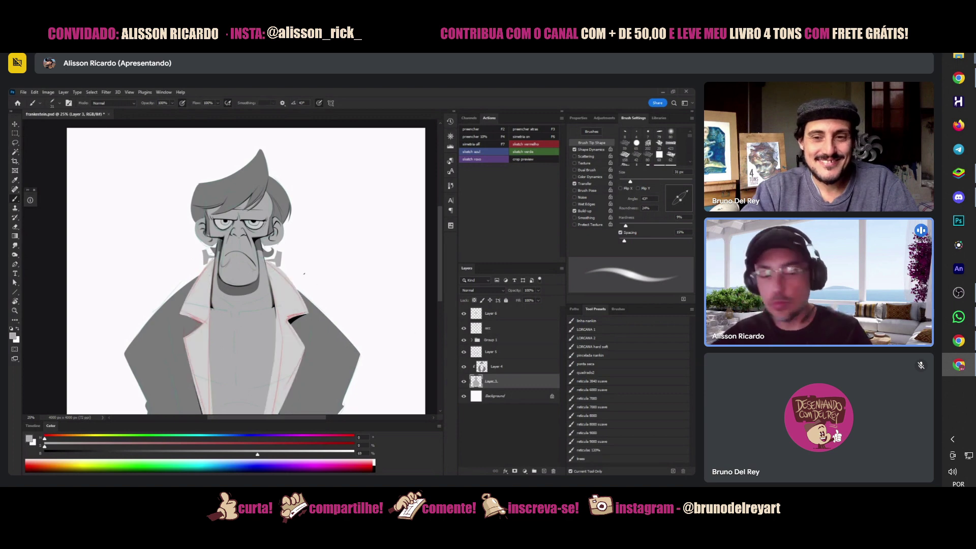
pyautogui.press('v')
pyautogui.click(239, 279)
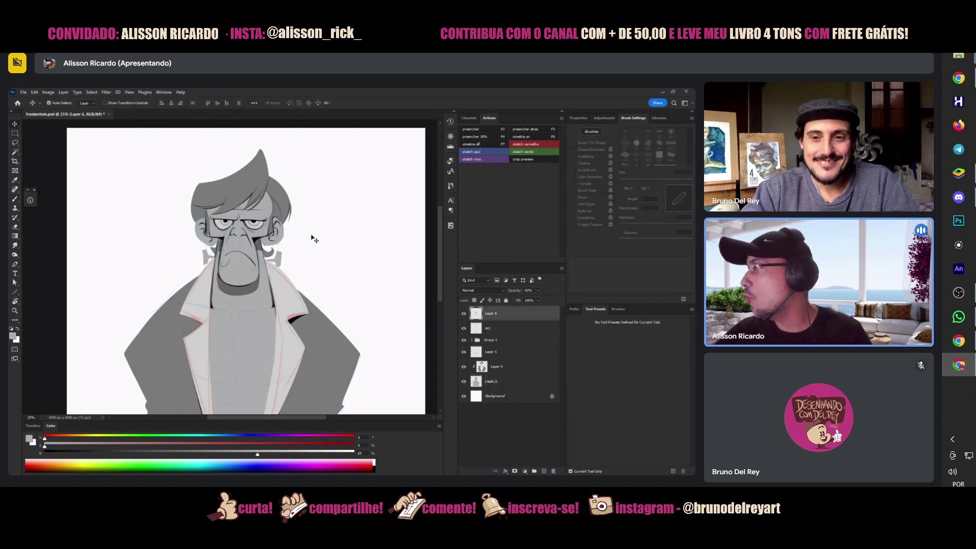
# - Turn the jaw shadow layer into a black fill masked by its own outline, and lasso a shadow area on the nose
pyautogui.press('l')
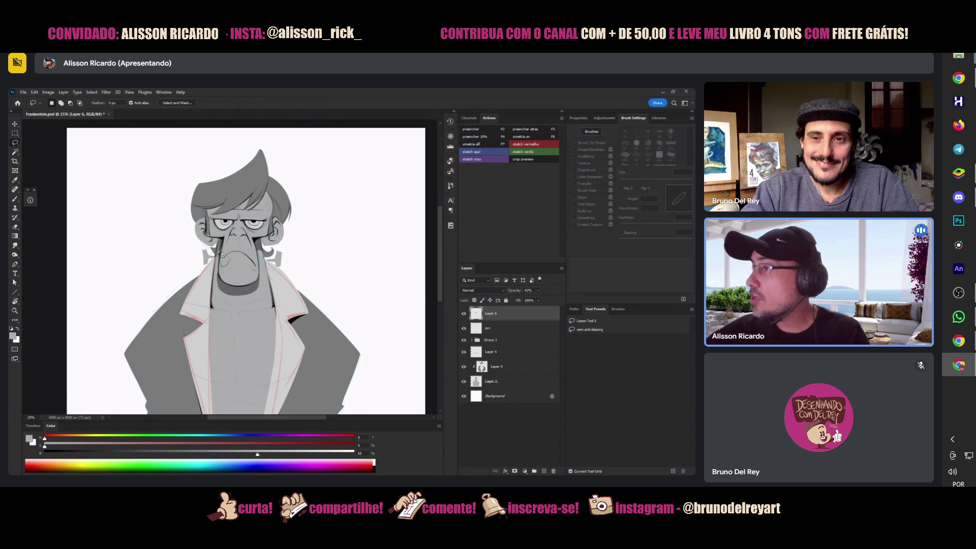
pyautogui.moveTo(217, 257)
pyautogui.mouseDown()
pyautogui.moveTo(241, 249)
pyautogui.moveTo(220, 269)
pyautogui.mouseUp()
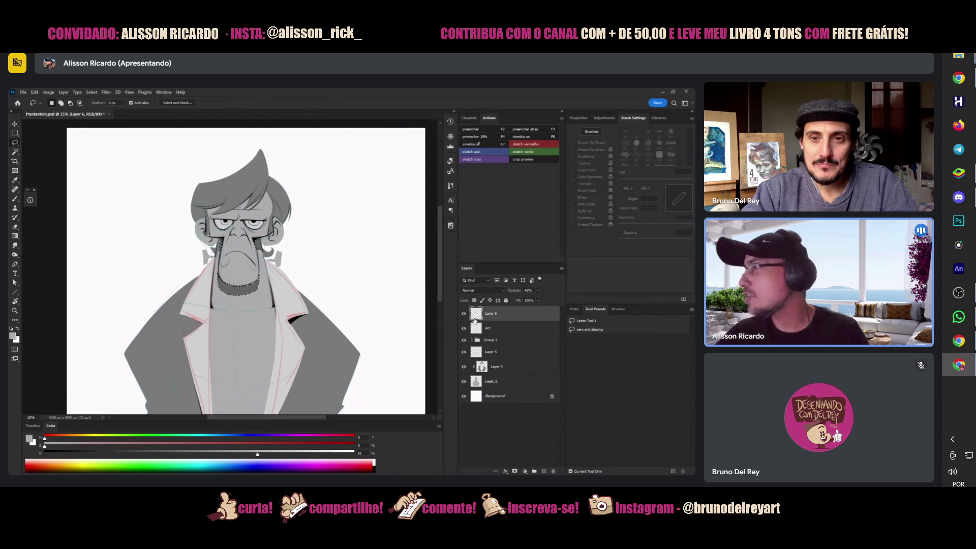
pyautogui.press('d')
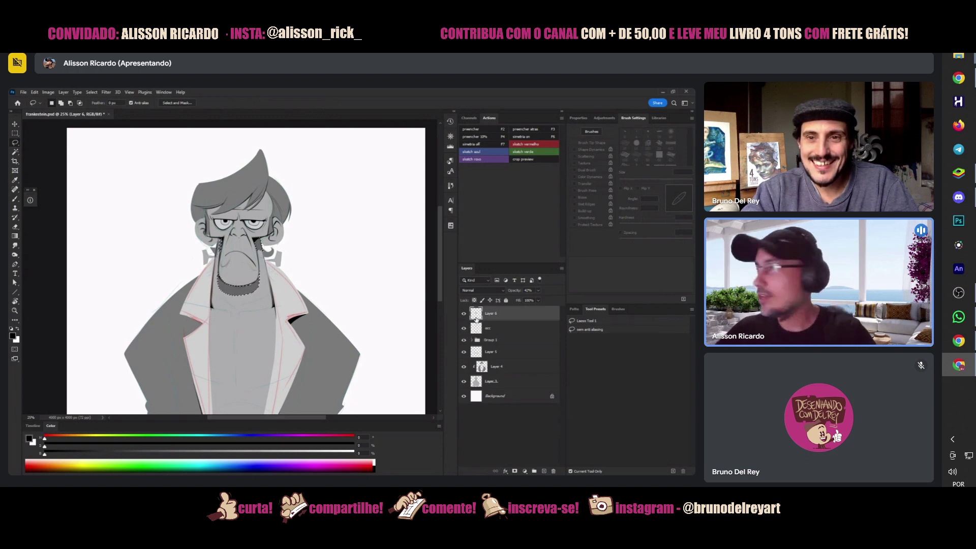
pyautogui.hotkey('ctrl', 'd')
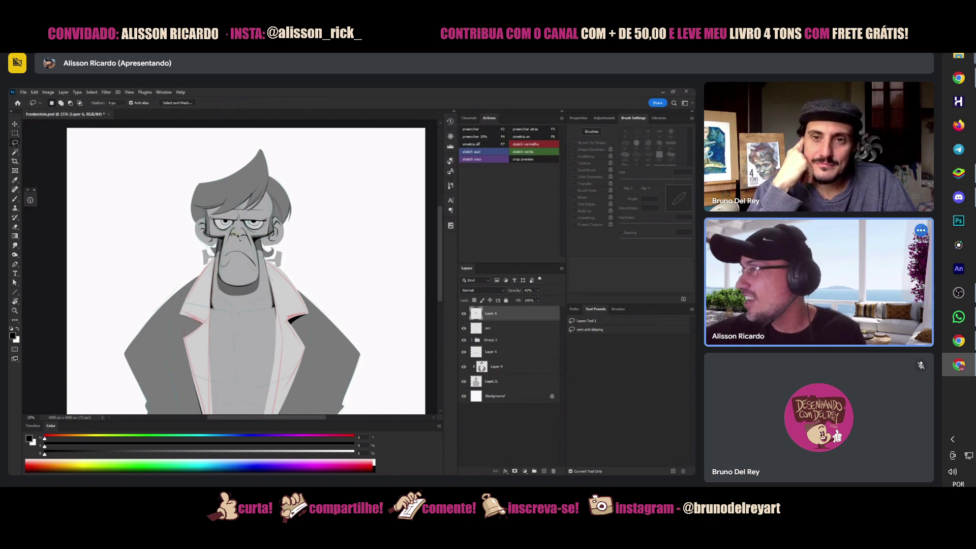
pyautogui.press('alt')
pyautogui.moveTo(235, 238)
pyautogui.mouseDown()
pyautogui.moveTo(247, 236)
pyautogui.moveTo(248, 246)
pyautogui.mouseUp()
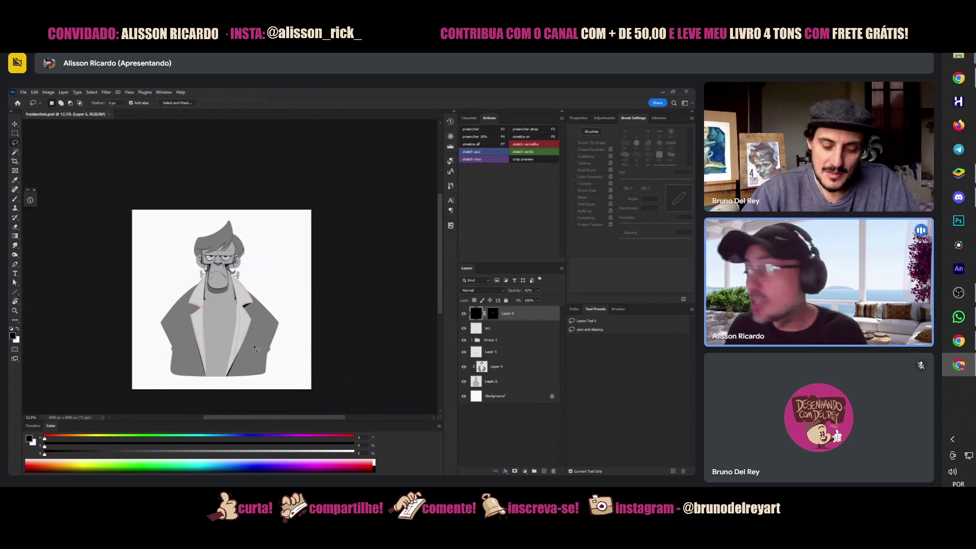
pyautogui.click(488, 380)
pyautogui.press('z')
pyautogui.click(203, 239)
pyautogui.press('l')
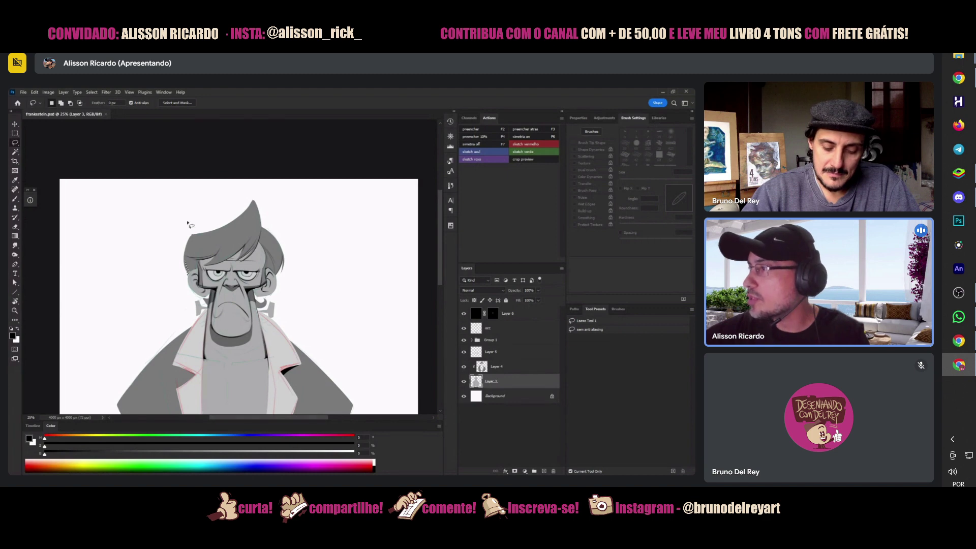
pyautogui.moveTo(183, 250); pyautogui.dragTo(181, 281)
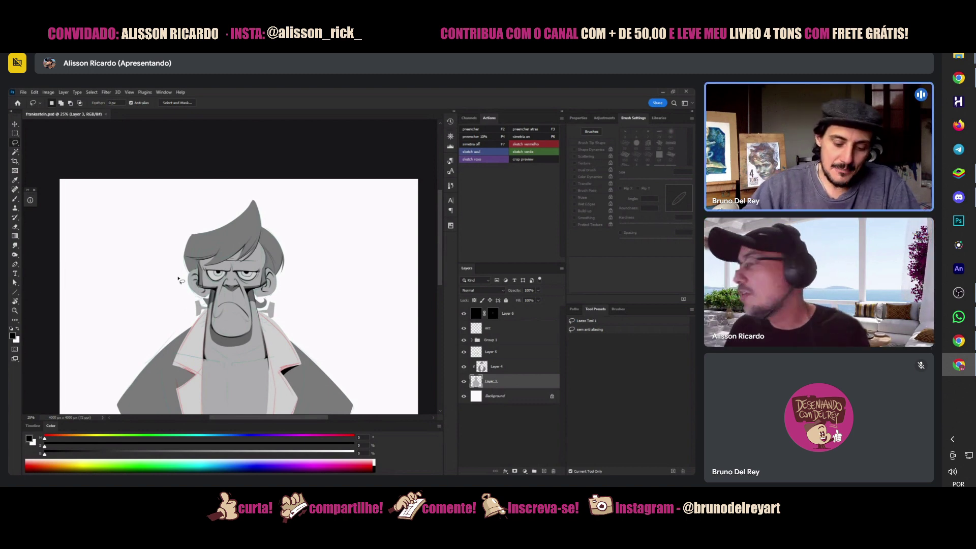
# - Compare the figure with the clipped tone layer hidden and shown, and examine the whole illustration at reduced size
pyautogui.click(464, 366)
pyautogui.click(464, 367)
pyautogui.press('z')
pyautogui.keyDown('alt'); pyautogui.click(272, 321); pyautogui.keyUp('alt')
pyautogui.keyDown('alt'); pyautogui.click(272, 322); pyautogui.keyUp('alt')
pyautogui.keyDown('alt'); pyautogui.click(317, 333); pyautogui.keyUp('alt')
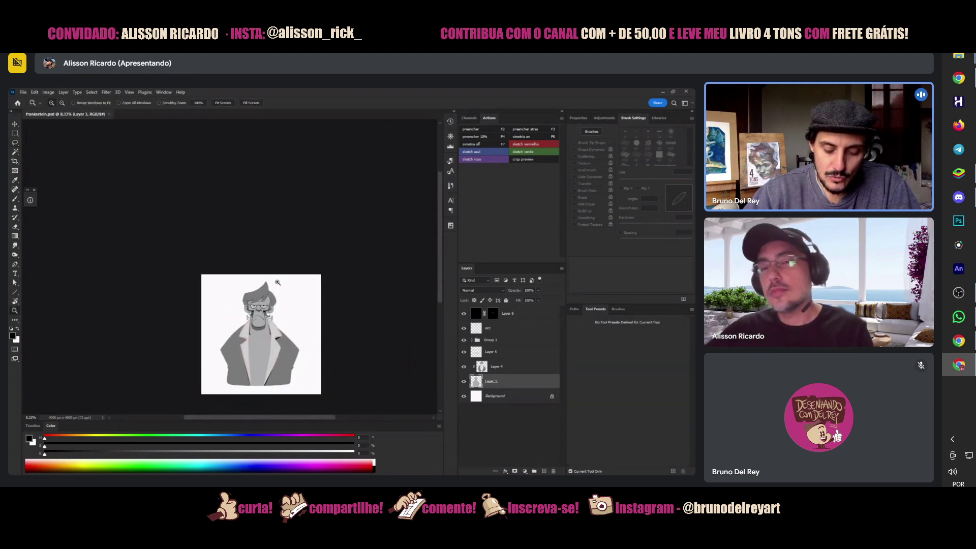
pyautogui.click(283, 304)
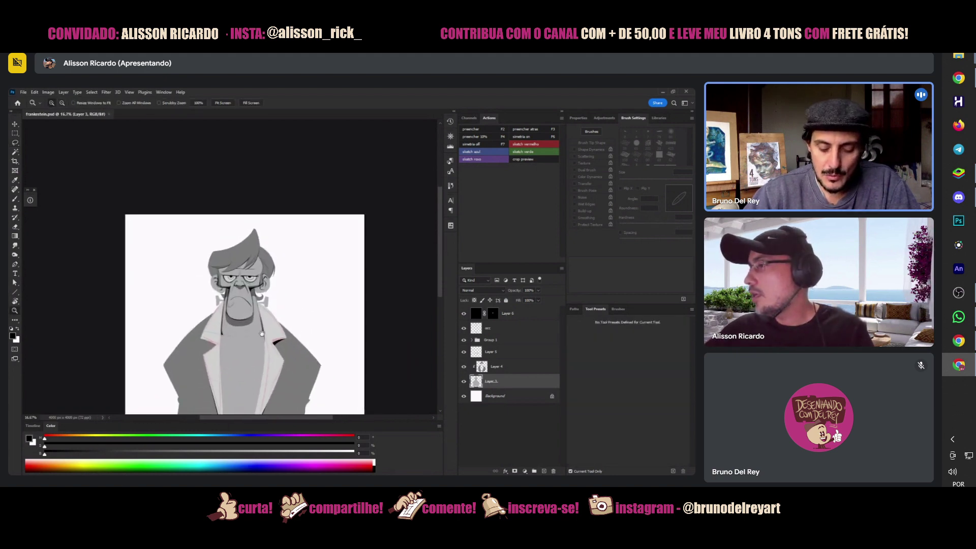
pyautogui.click(251, 306)
pyautogui.click(251, 306)
# - Make the ink layer directly beneath the jaw shadow active and brush black accents along the lapels and the ends of the chest line
pyautogui.click(463, 328)
pyautogui.click(464, 328)
pyautogui.click(488, 327)
pyautogui.press('b')
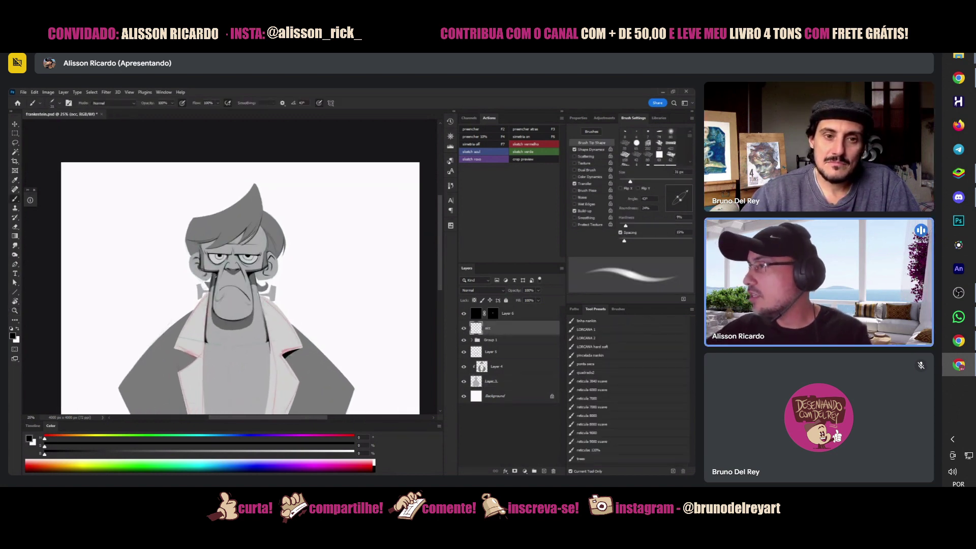
pyautogui.press('e')
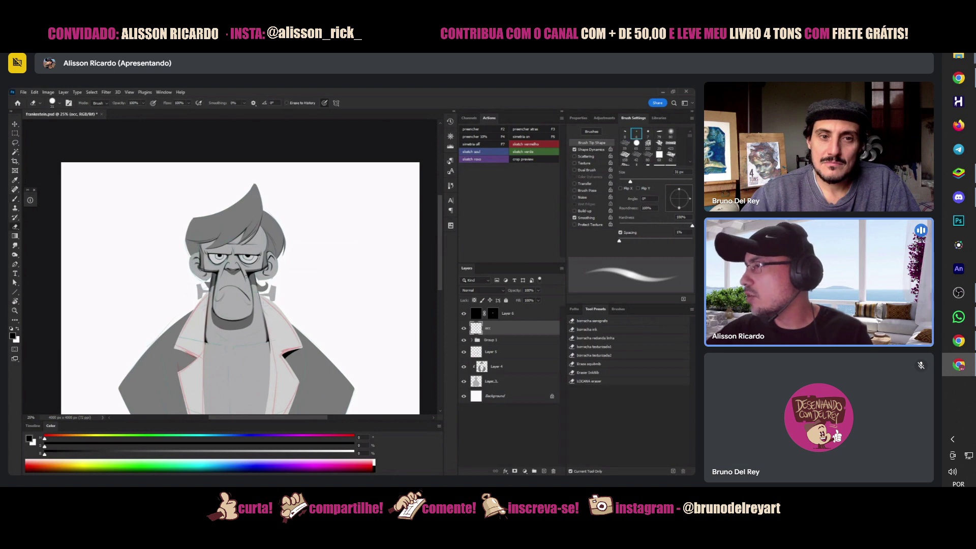
pyautogui.press('b')
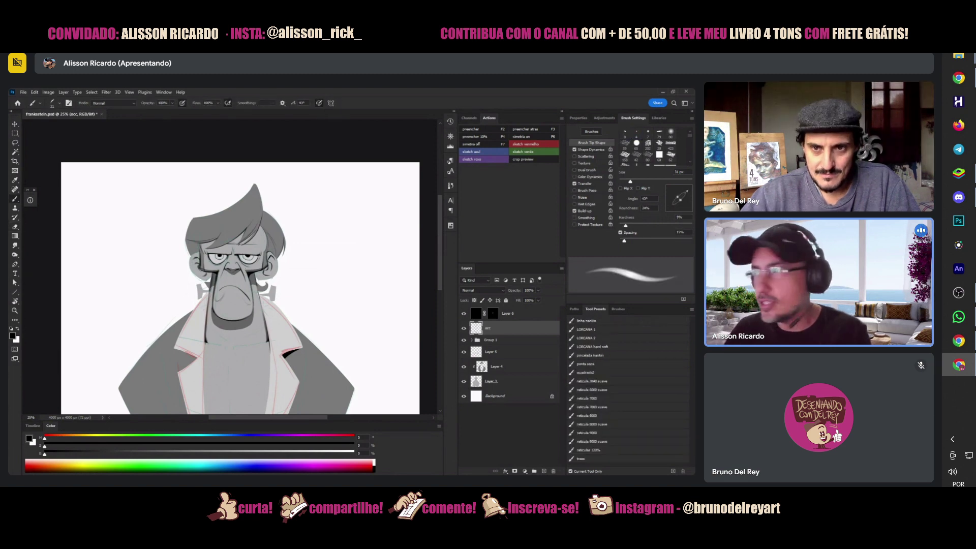
pyautogui.scroll(-3, 240, 266)
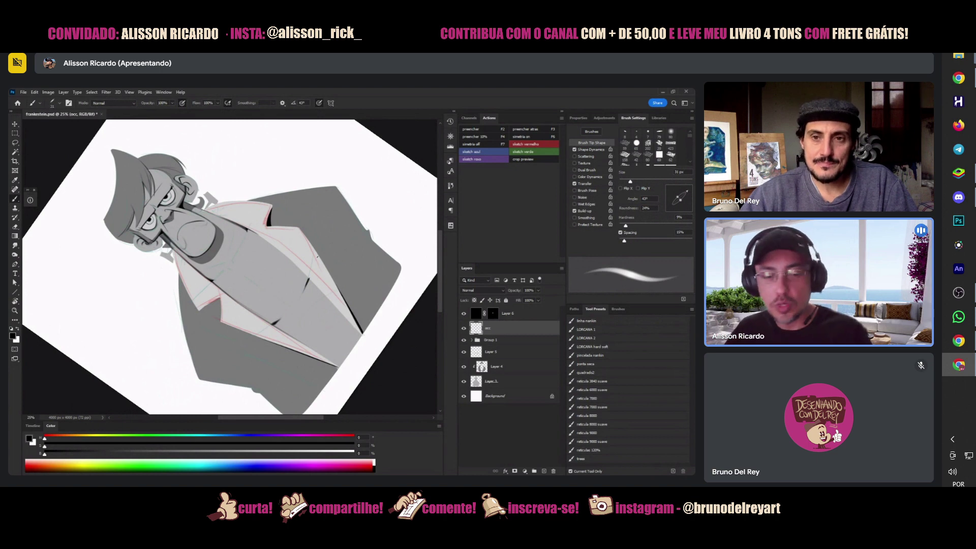
# - Ink the collarbone and neck lines below the jaw and extend the pectoral line across the chest
pyautogui.press('Escape')
pyautogui.press('e')
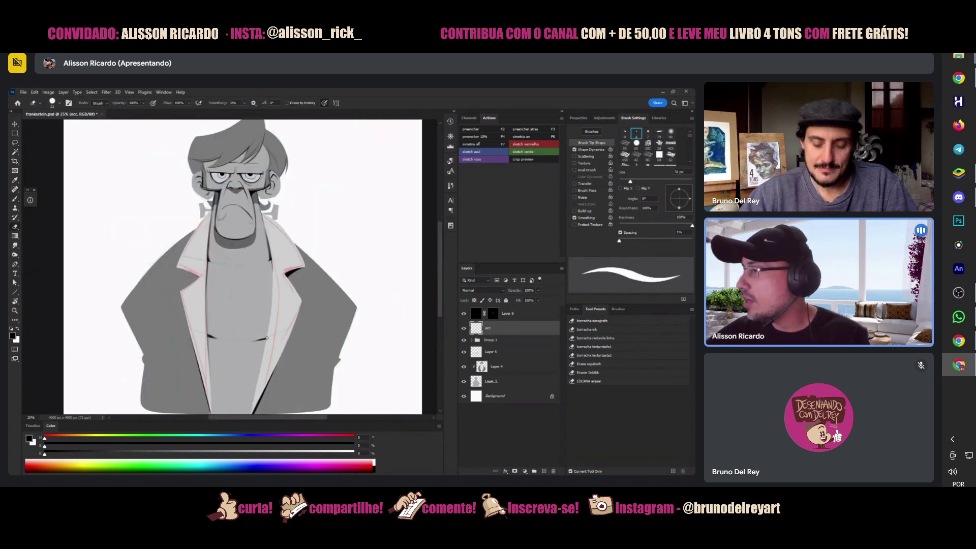
pyautogui.press('b')
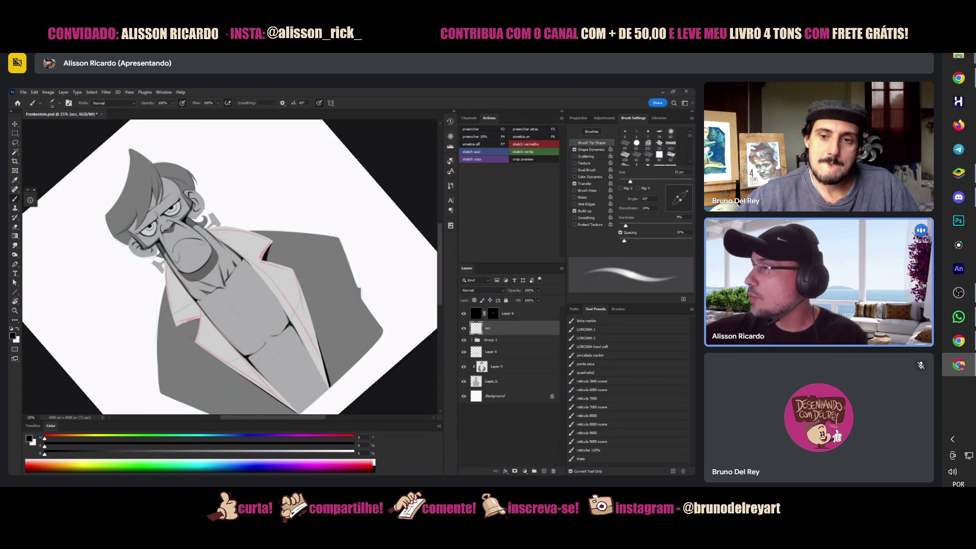
pyautogui.press('Escape')
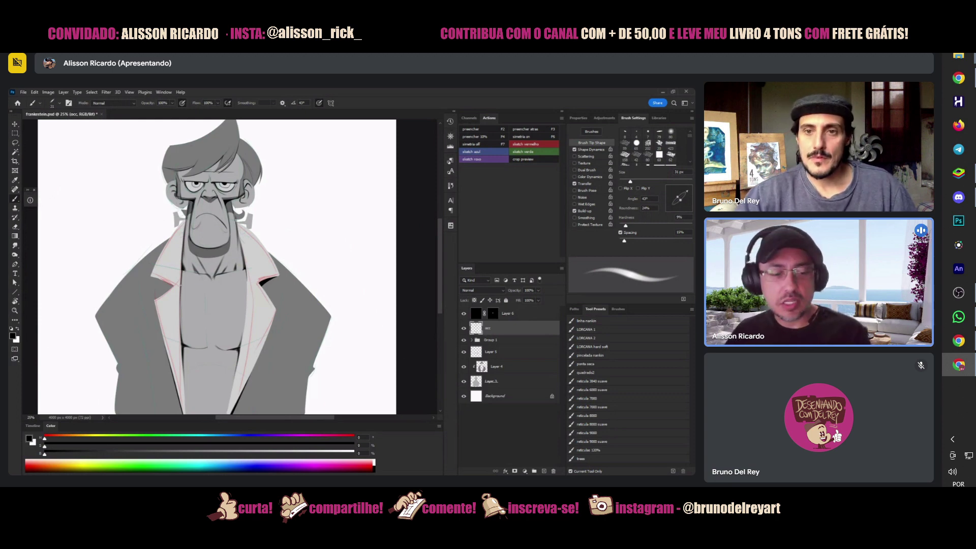
# - Touch up the neck, chest and lapel ink with the Eraser and Brush, adjusting the eraser size
pyautogui.press('e')
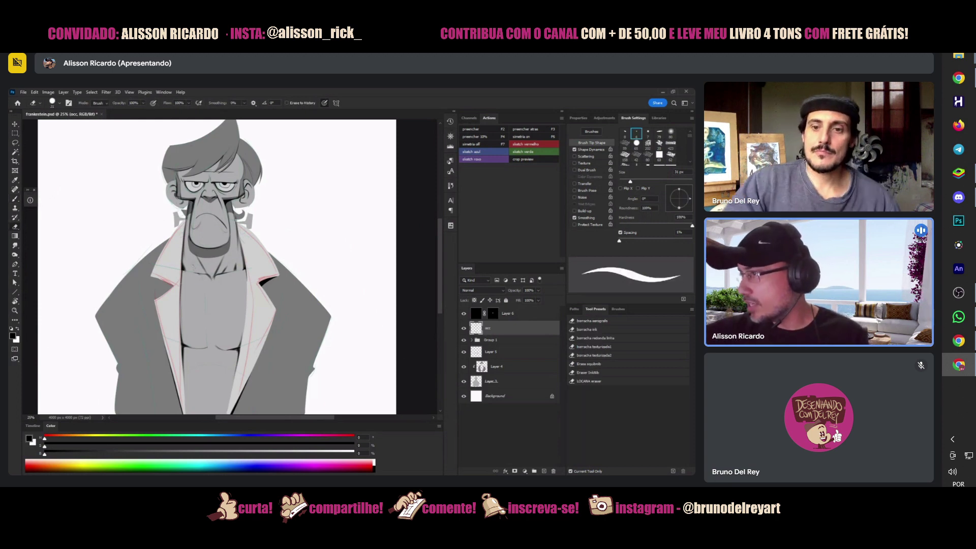
pyautogui.press('b')
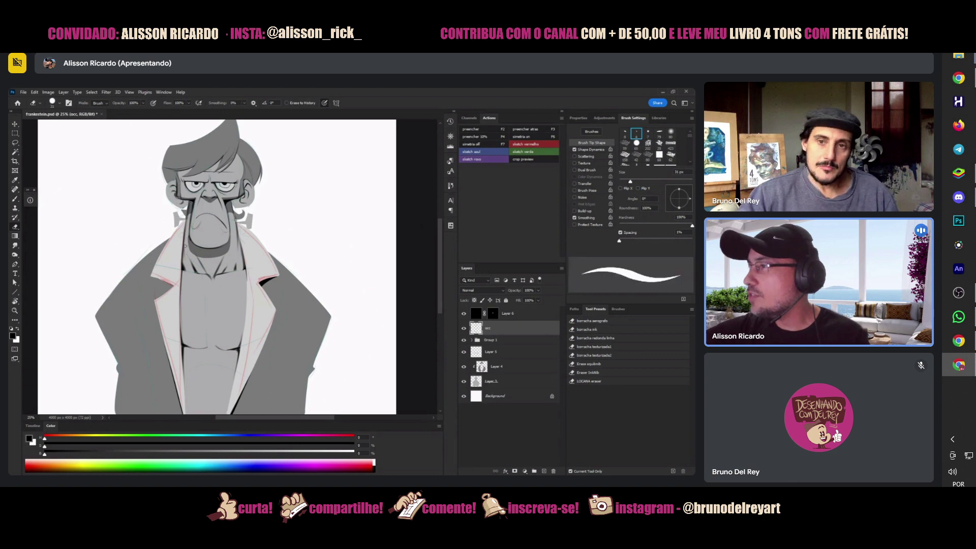
pyautogui.press('e')
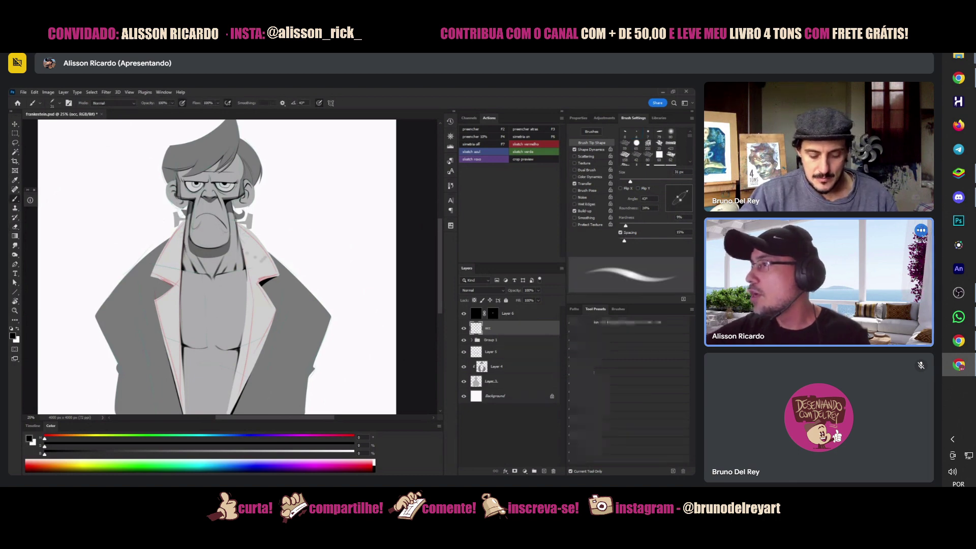
pyautogui.rightClick(279, 269)
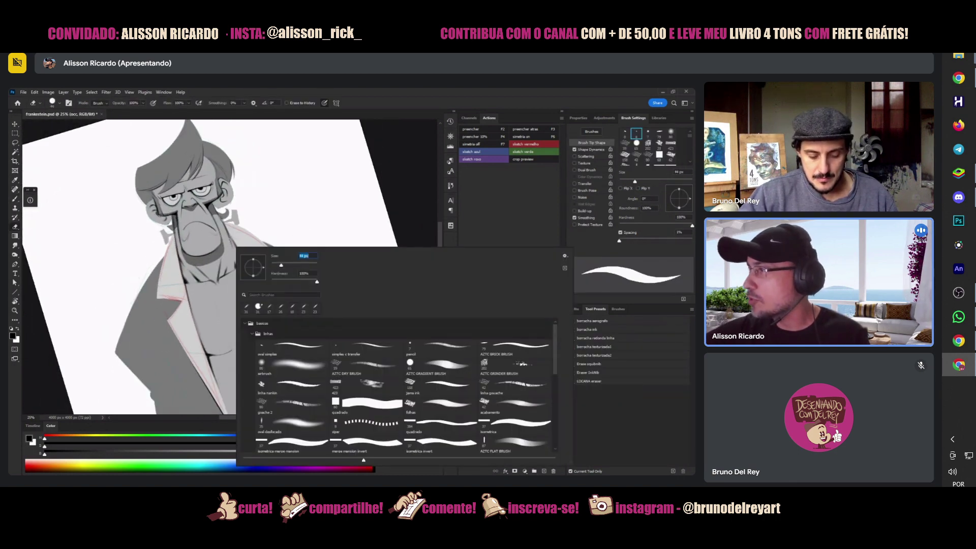
pyautogui.press('Escape')
pyautogui.press('b')
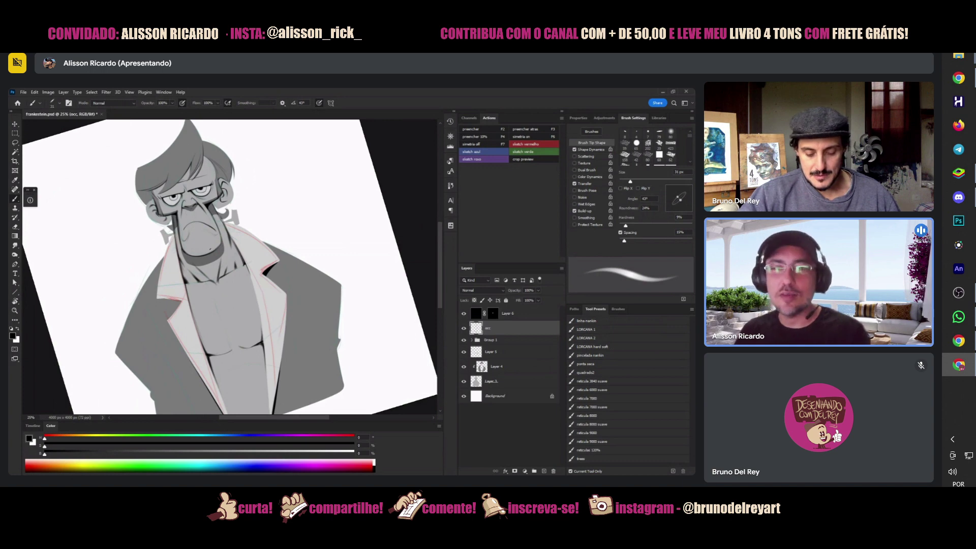
# - Enlarge the brush and ink the left sleeve's inner contour, curving from the shoulder side down past the elbow
pyautogui.press('z')
pyautogui.keyDown('alt'); pyautogui.click(232, 333); pyautogui.keyUp('alt')
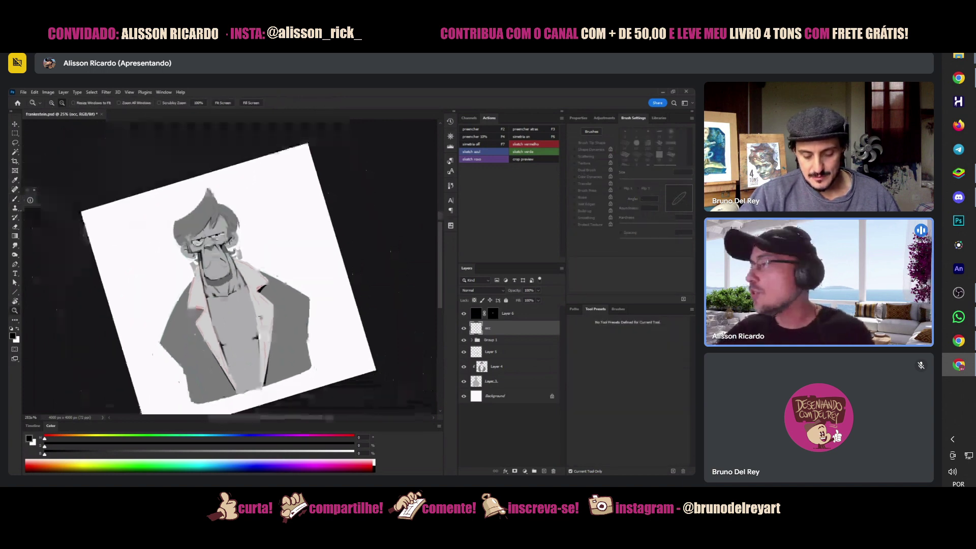
pyautogui.click(203, 338)
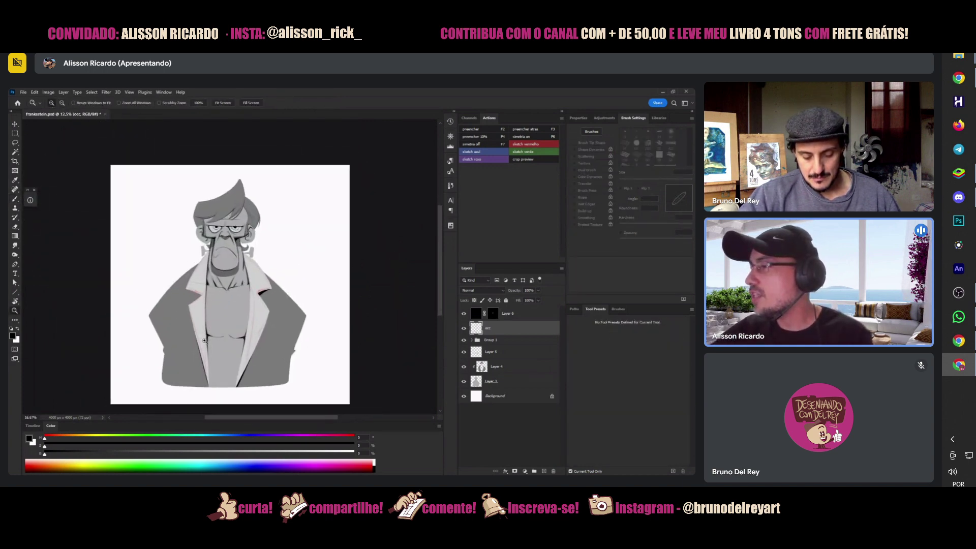
pyautogui.press('b')
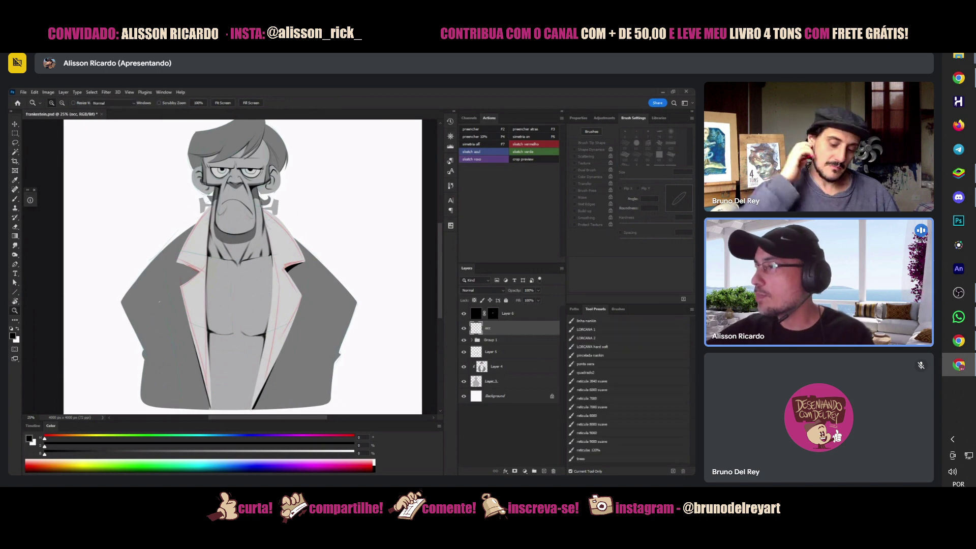
pyautogui.rightClick(201, 283)
pyautogui.moveTo(201, 280); pyautogui.dragTo(206, 280)
pyautogui.press('Return')
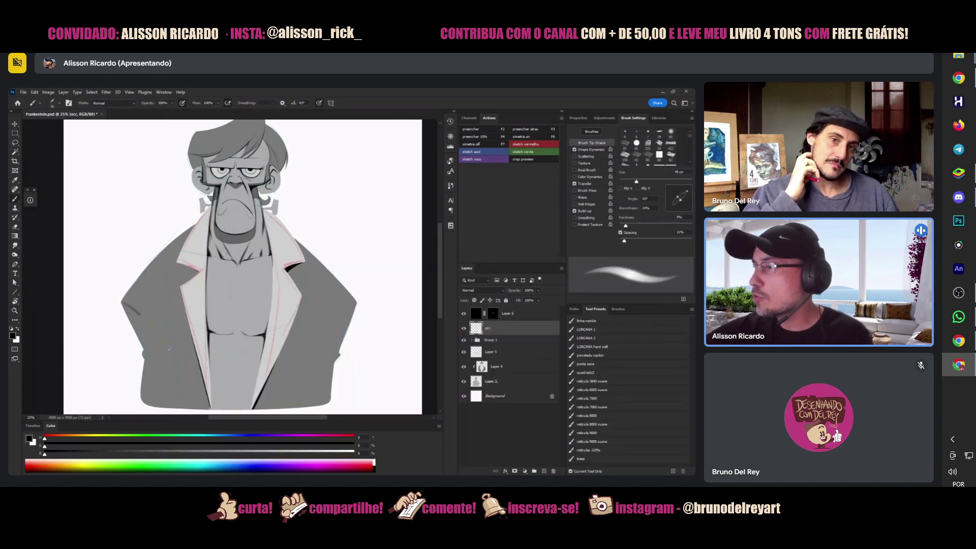
pyautogui.moveTo(131, 306)
pyautogui.mouseDown()
pyautogui.moveTo(171, 365)
pyautogui.moveTo(166, 351)
pyautogui.moveTo(183, 406)
pyautogui.moveTo(169, 345)
pyautogui.mouseUp()
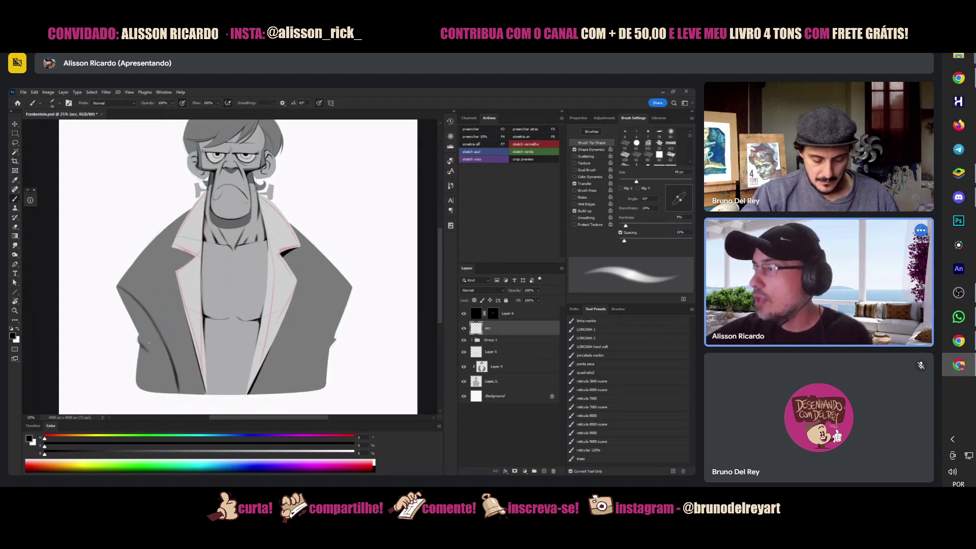
# - Tilt the brush tip in the opposite direction and ink the right elbow crease and the long inner fold of the right sleeve
pyautogui.moveTo(329, 350); pyautogui.dragTo(308, 366)
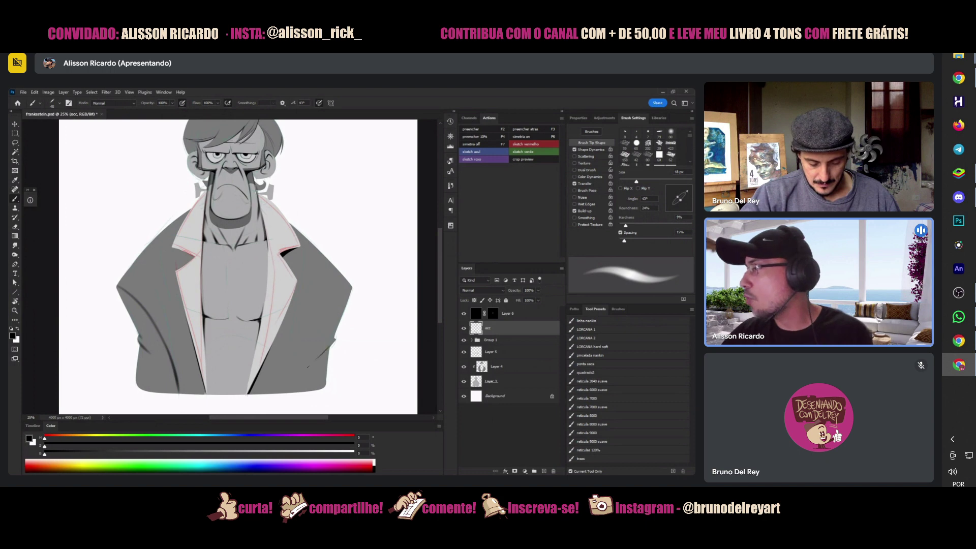
pyautogui.rightClick(328, 345)
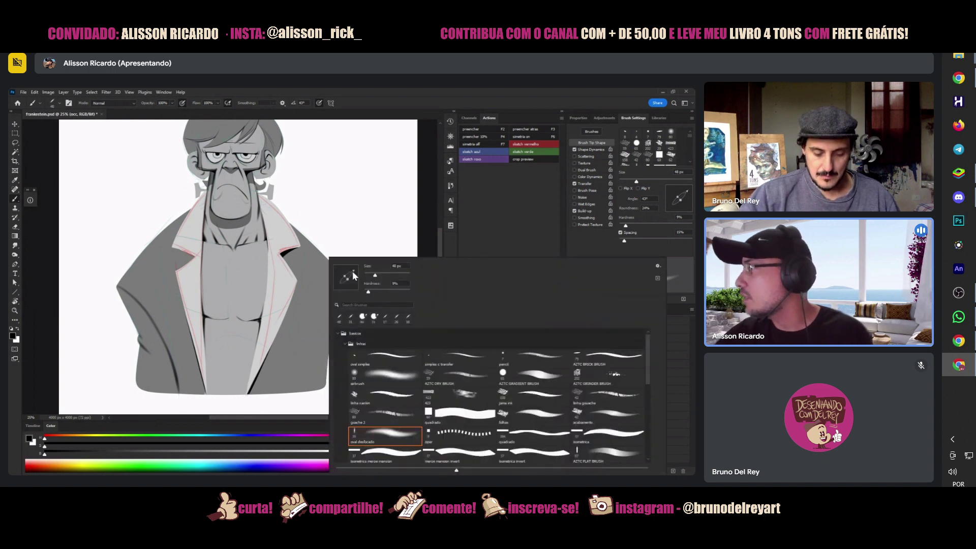
pyautogui.press('Escape')
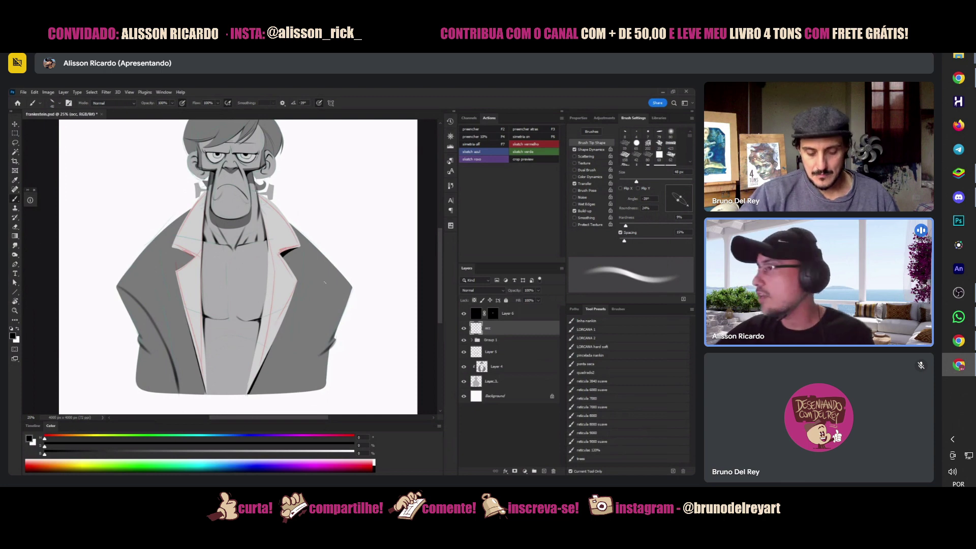
pyautogui.moveTo(282, 363); pyautogui.dragTo(271, 401)
pyautogui.moveTo(307, 305); pyautogui.dragTo(279, 378)
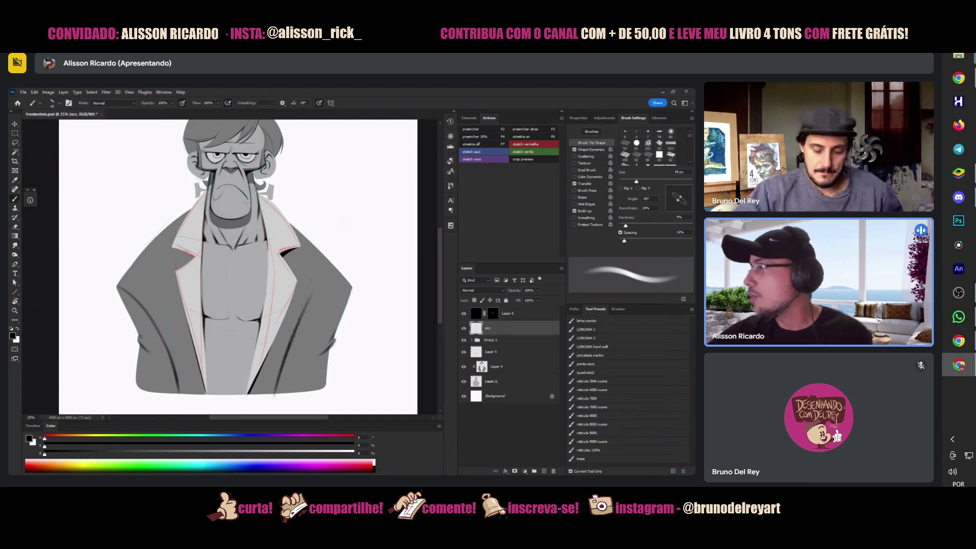
pyautogui.moveTo(316, 297); pyautogui.dragTo(303, 316)
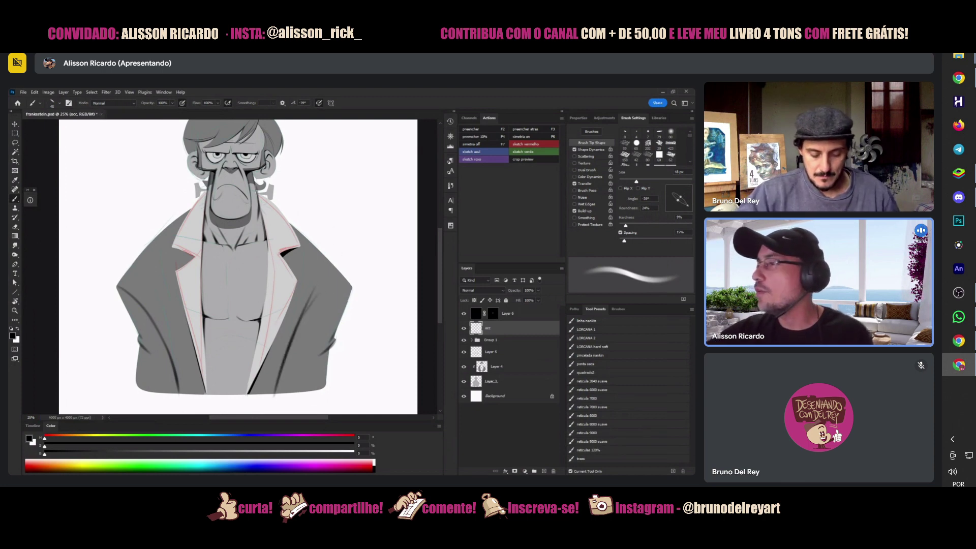
# - Touch up the coat ink with the Eraser and brush a fold between the left lapel and the left sleeve
pyautogui.press('e')
pyautogui.press('b')
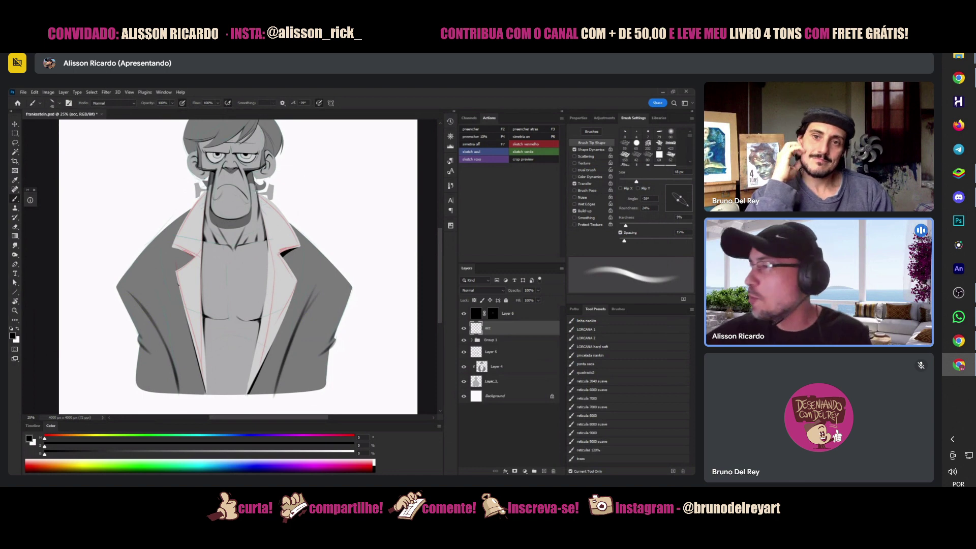
pyautogui.moveTo(189, 270); pyautogui.dragTo(175, 331)
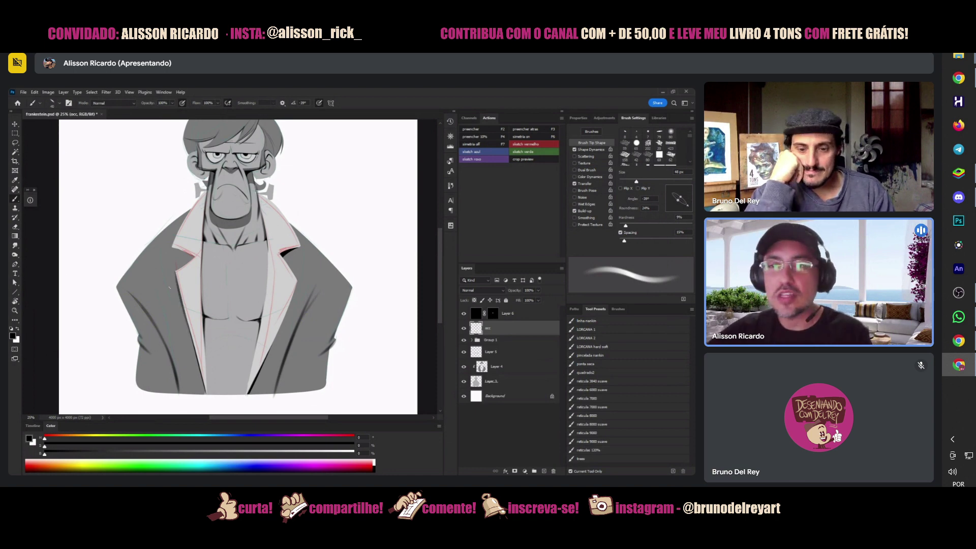
# - Touch up the coat's fold and lapel ink with the Brush and Eraser, working from several canvas angles
pyautogui.moveTo(169, 287)
pyautogui.mouseDown()
pyautogui.moveTo(178, 326)
pyautogui.moveTo(212, 305)
pyautogui.moveTo(217, 313)
pyautogui.mouseUp()
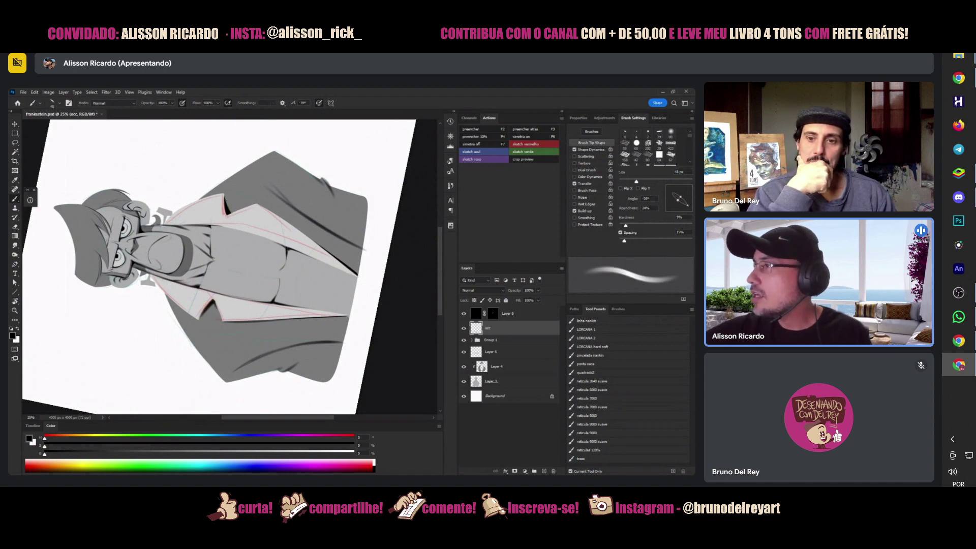
pyautogui.press('r')
pyautogui.moveTo(229, 206); pyautogui.dragTo(273, 244)
pyautogui.press('e')
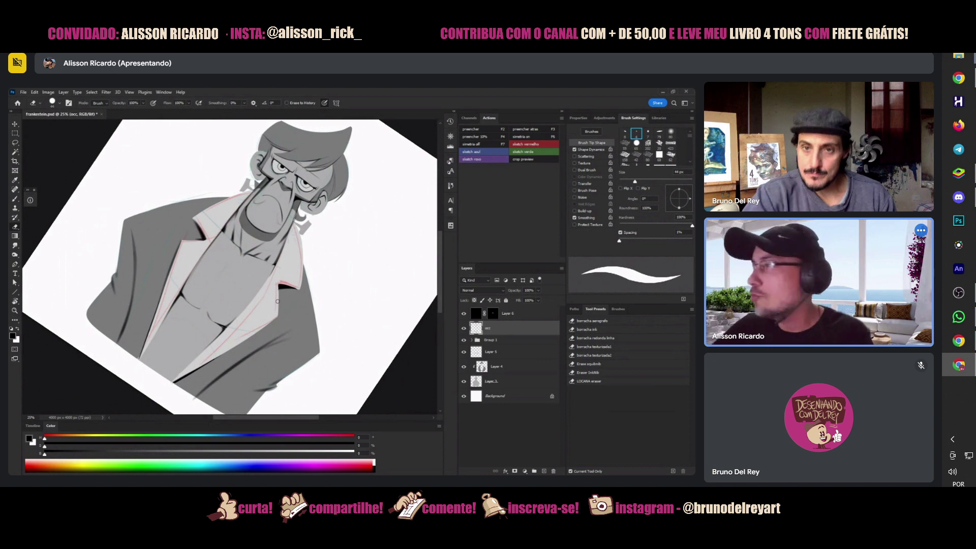
pyautogui.press('r')
pyautogui.moveTo(334, 301); pyautogui.dragTo(315, 173)
pyautogui.press('b')
pyautogui.press('r')
pyautogui.moveTo(330, 266)
pyautogui.mouseDown()
pyautogui.moveTo(315, 213)
pyautogui.moveTo(265, 176)
pyautogui.moveTo(219, 168)
pyautogui.mouseUp()
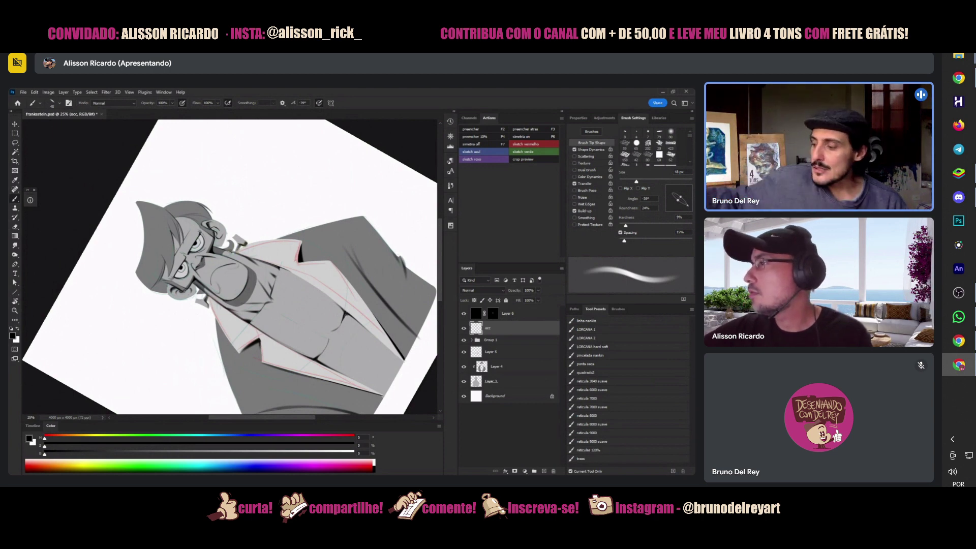
# - Hide Group 1 with the construction sketch so only the filled shapes and ink show
pyautogui.press('r')
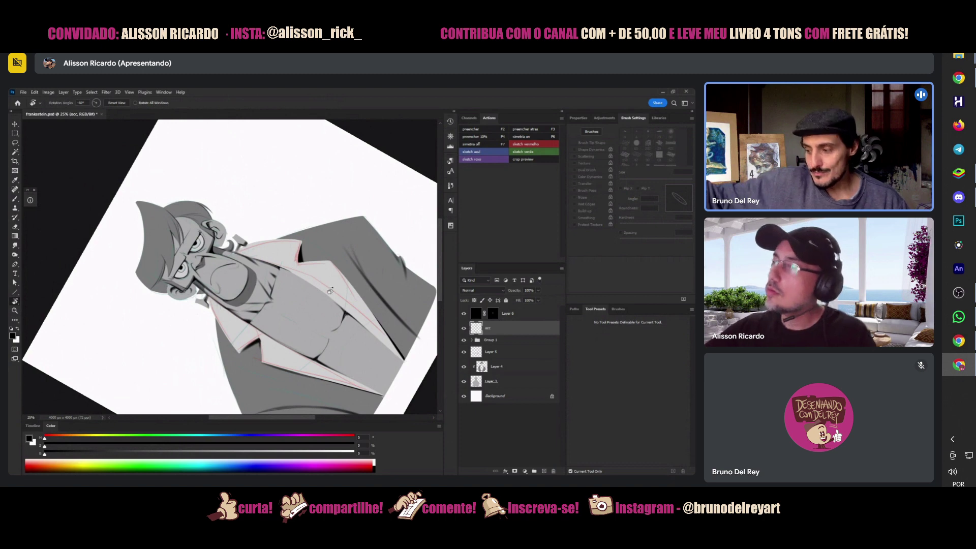
pyautogui.press('Escape')
pyautogui.hotkey('ctrl', '-')
pyautogui.hotkey('ctrl', '-')
pyautogui.hotkey('ctrl', '-')
pyautogui.press('z')
pyautogui.click(242, 331)
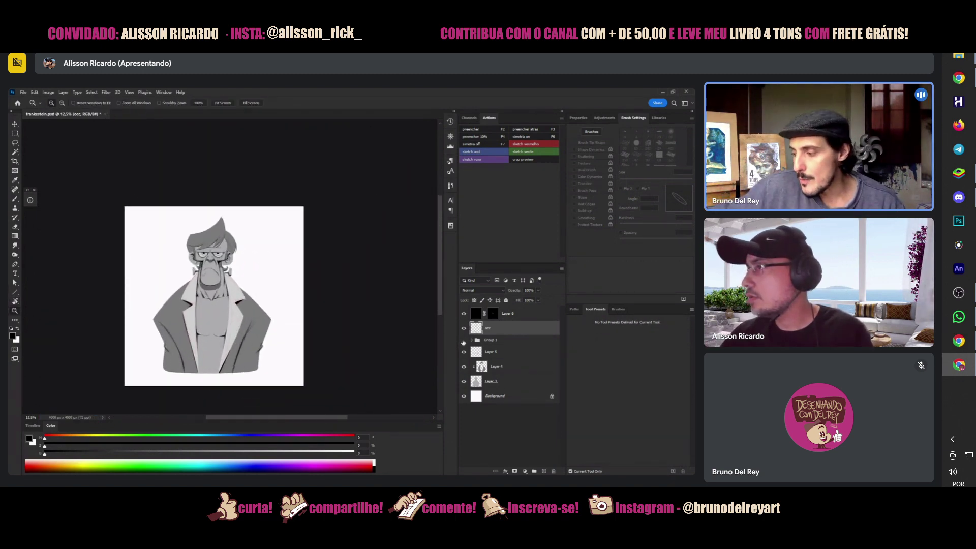
pyautogui.keyDown('alt'); pyautogui.click(259, 356); pyautogui.keyUp('alt')
pyautogui.hotkey('ctrl', '+')
pyautogui.hotkey('ctrl', '+')
pyautogui.press('r')
pyautogui.moveTo(315, 213); pyautogui.dragTo(300, 183)
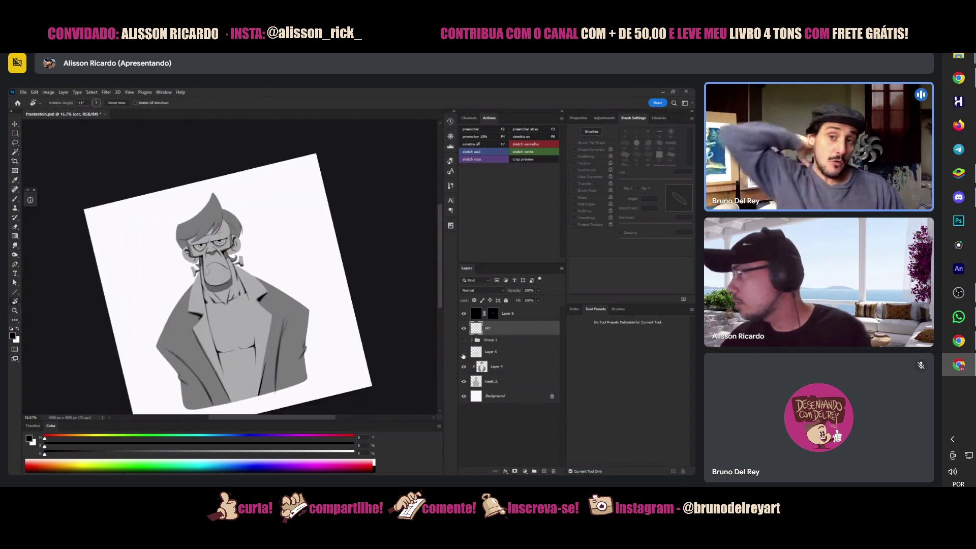
# - Rename the masked black shadow layer, Layer 6, as "proj"
pyautogui.click(492, 314)
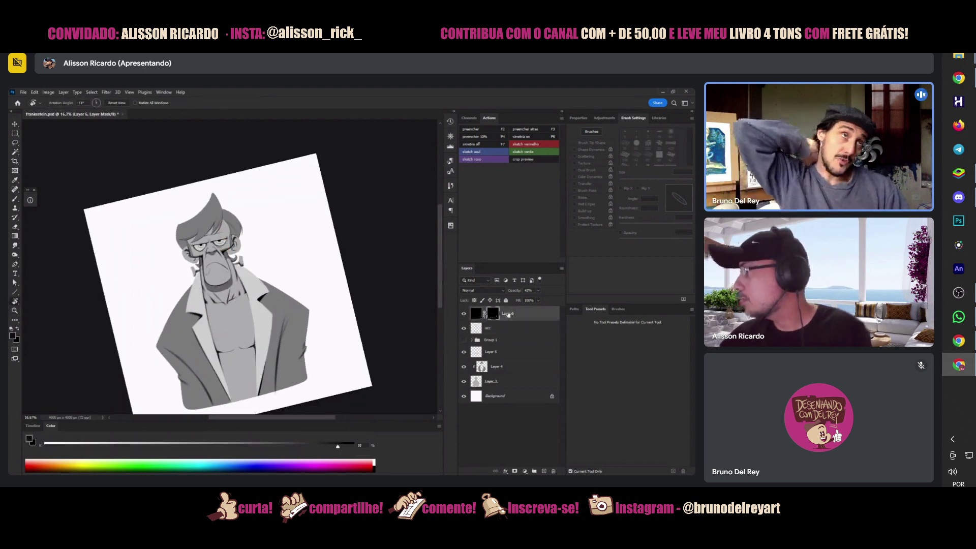
pyautogui.doubleClick(508, 314)
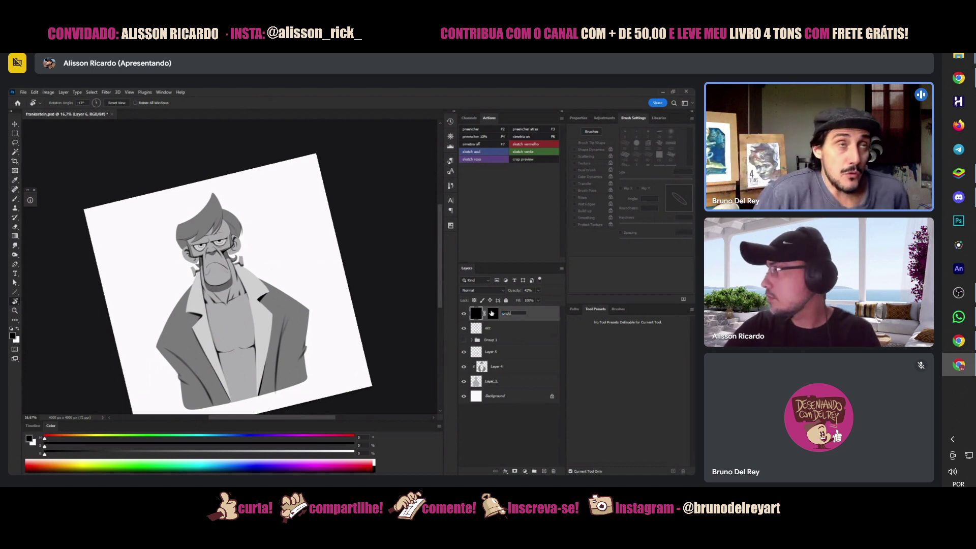
pyautogui.write('orck')
pyautogui.press('BackSpace')
pyautogui.press('Return')
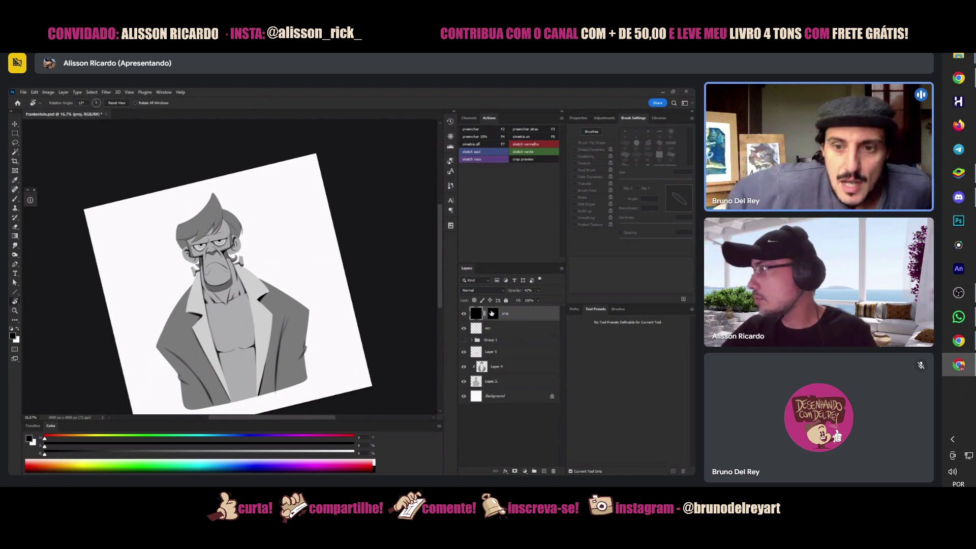
# - Lasso a thin curved area under the chest muscles and fill it with white in the proj layer mask as a shadow
pyautogui.press('l')
pyautogui.hotkey('ctrl', '+')
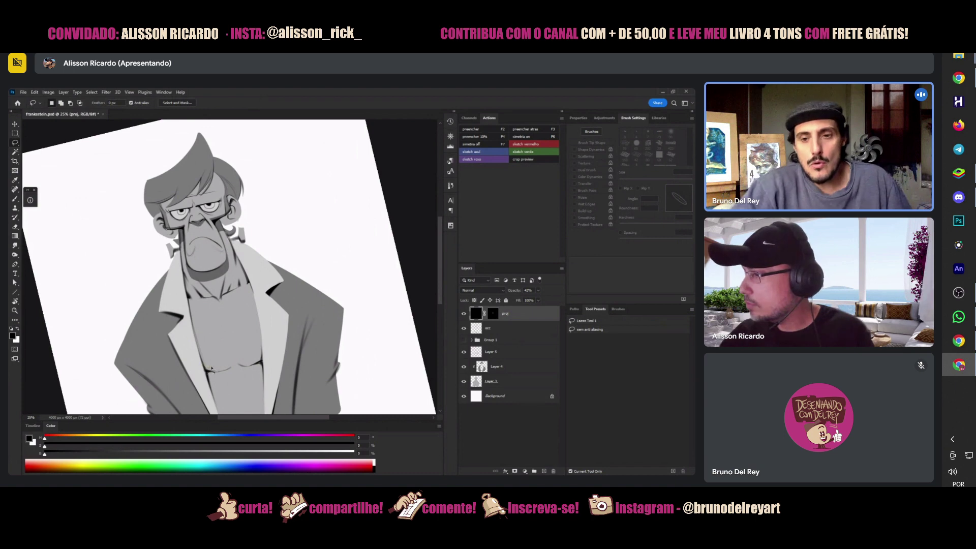
pyautogui.moveTo(203, 366)
pyautogui.mouseDown()
pyautogui.moveTo(251, 367)
pyautogui.moveTo(272, 350)
pyautogui.mouseUp()
pyautogui.click(494, 314)
pyautogui.press('x')
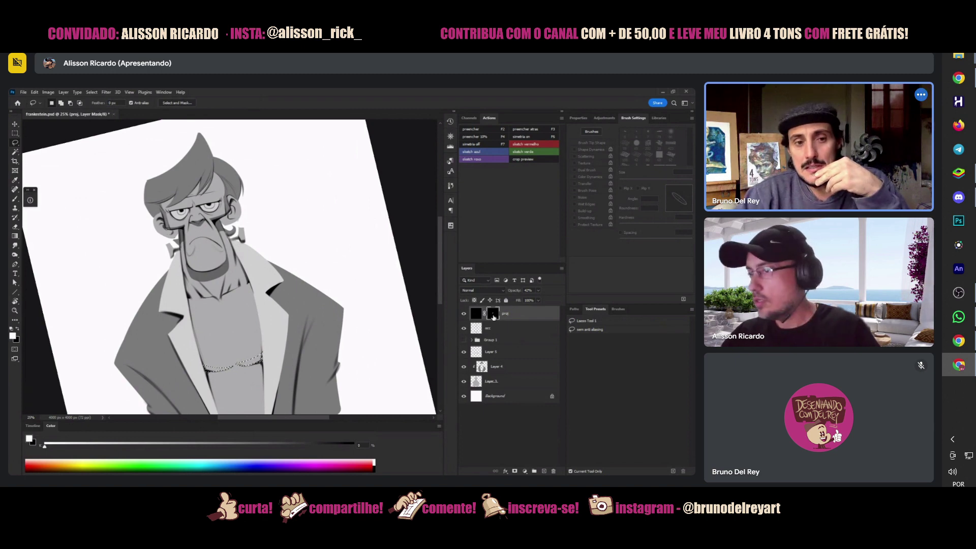
pyautogui.hotkey('alt', 'BackSpace')
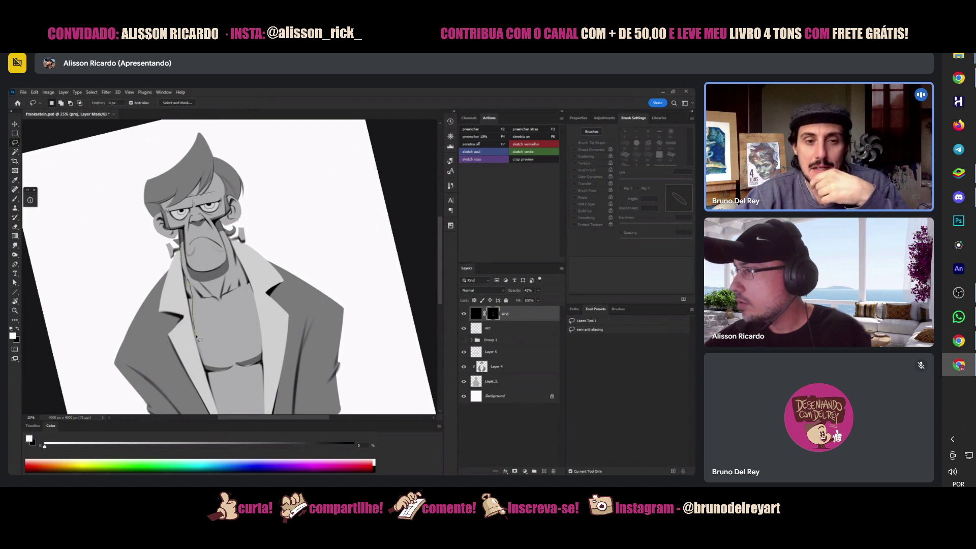
# - Lasso cast shadows along both sides of the neck and chest and under the lapel notches, filling them in the proj mask
pyautogui.moveTo(186, 295)
pyautogui.mouseDown()
pyautogui.moveTo(194, 333)
pyautogui.moveTo(238, 272)
pyautogui.moveTo(254, 294)
pyautogui.moveTo(258, 328)
pyautogui.moveTo(236, 253)
pyautogui.moveTo(257, 311)
pyautogui.moveTo(245, 277)
pyautogui.mouseUp()
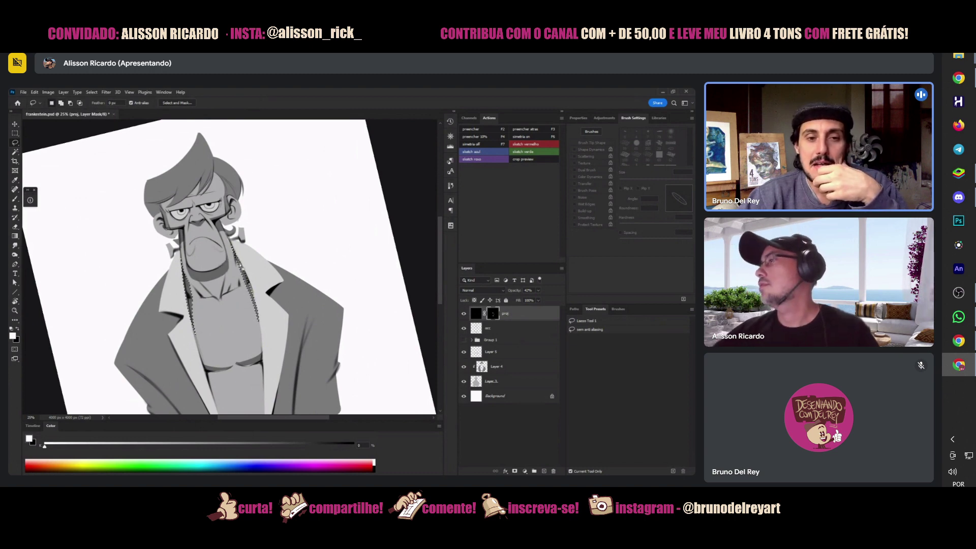
pyautogui.moveTo(268, 315); pyautogui.dragTo(212, 261)
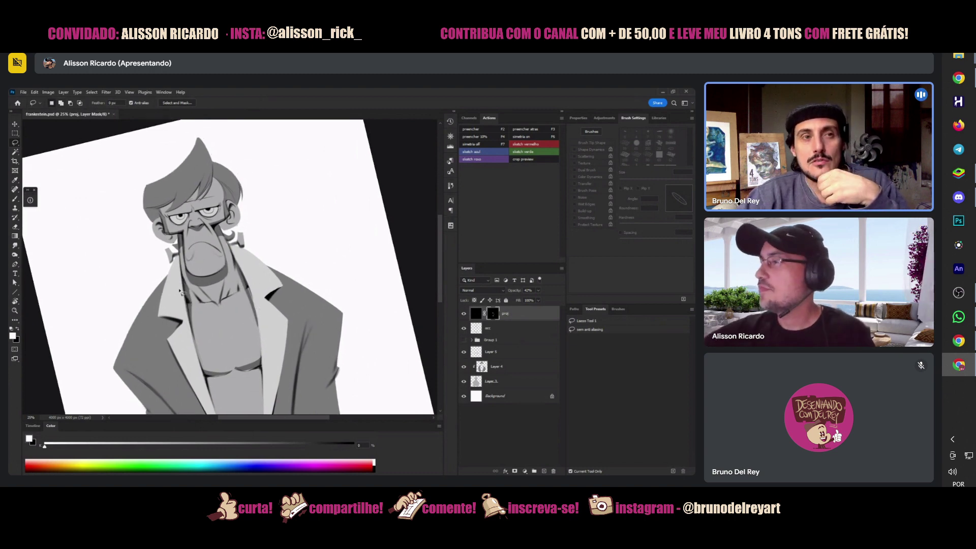
pyautogui.moveTo(178, 324)
pyautogui.mouseDown()
pyautogui.moveTo(201, 307)
pyautogui.moveTo(180, 305)
pyautogui.moveTo(204, 310)
pyautogui.moveTo(180, 302)
pyautogui.mouseUp()
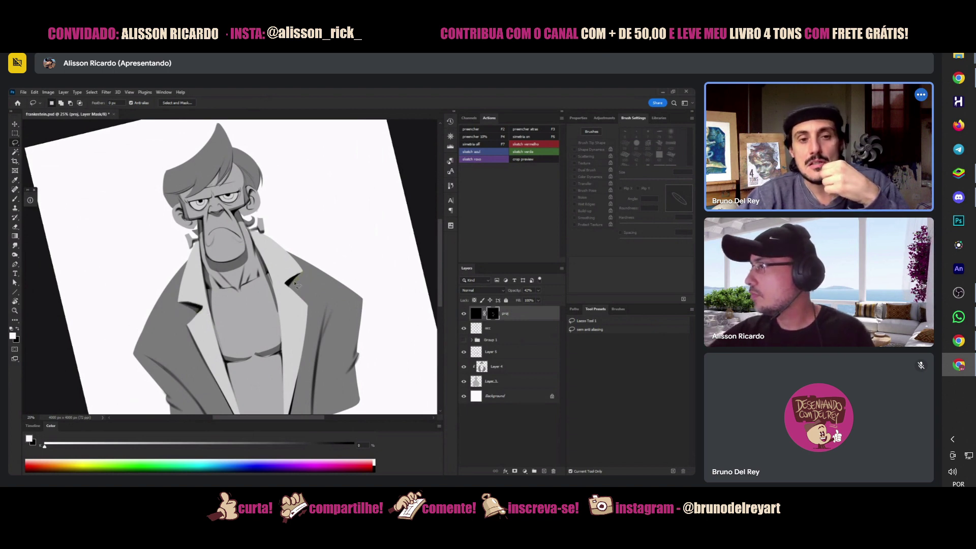
pyautogui.press('F2')
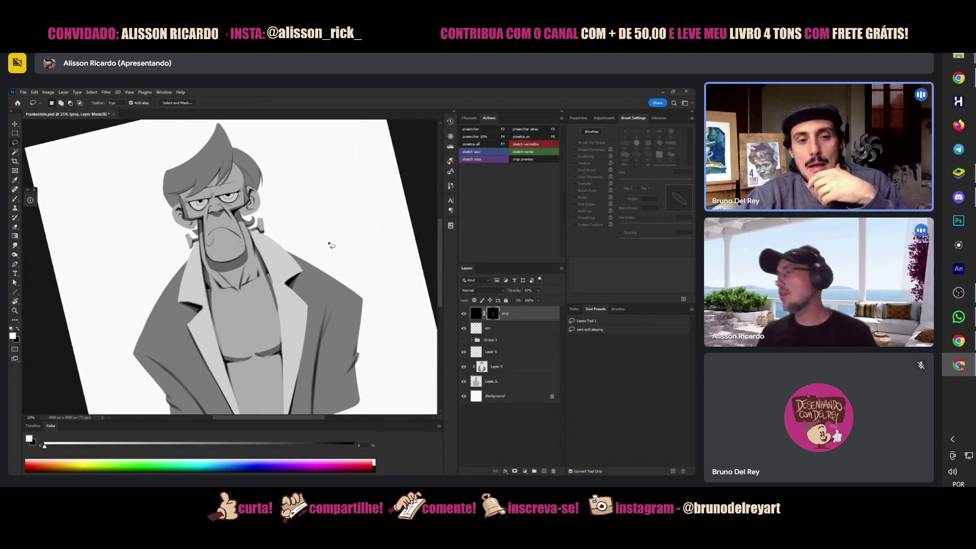
# - Lasso a shadow area along the outer edge of the left sleeve down to the elbow
pyautogui.scroll(-1, 231, 269)
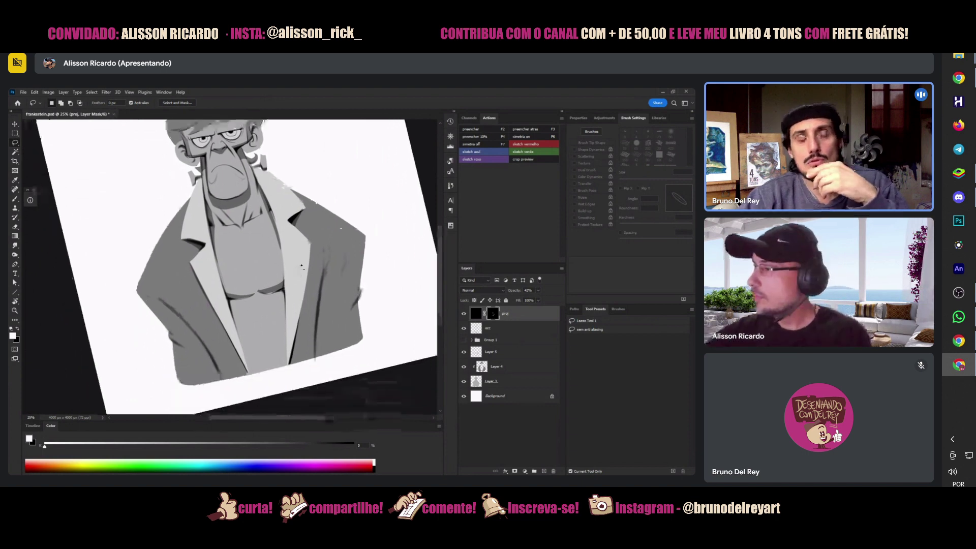
pyautogui.press('Escape')
pyautogui.moveTo(170, 321)
pyautogui.mouseDown()
pyautogui.moveTo(163, 336)
pyautogui.moveTo(135, 275)
pyautogui.mouseUp()
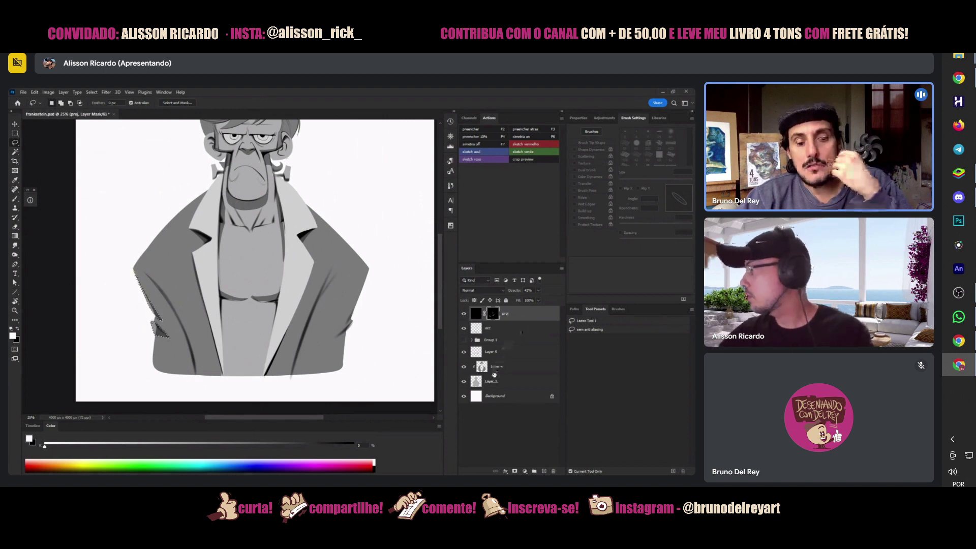
# - Move the proj layer directly above Layer 5 and clip both Layer 5 and proj to the layers below
pyautogui.moveTo(514, 315); pyautogui.dragTo(514, 350)
pyautogui.click(464, 351)
pyautogui.click(463, 351)
pyautogui.keyDown('alt'); pyautogui.click(491, 359); pyautogui.keyUp('alt')
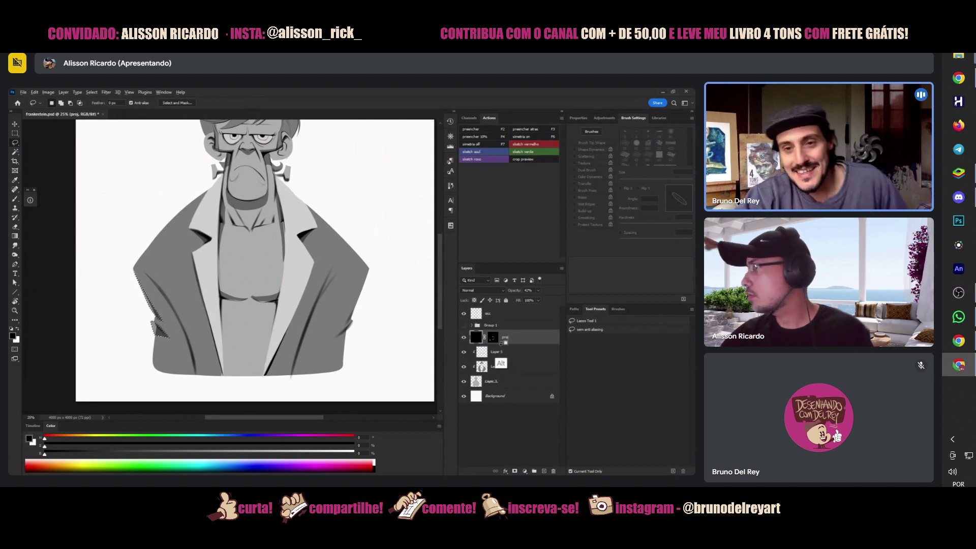
pyautogui.keyDown('alt'); pyautogui.click(502, 345); pyautogui.keyUp('alt')
# - Fill shadows in the proj mask along the outer edges of both sleeves and beside their long inner folds
pyautogui.click(495, 335)
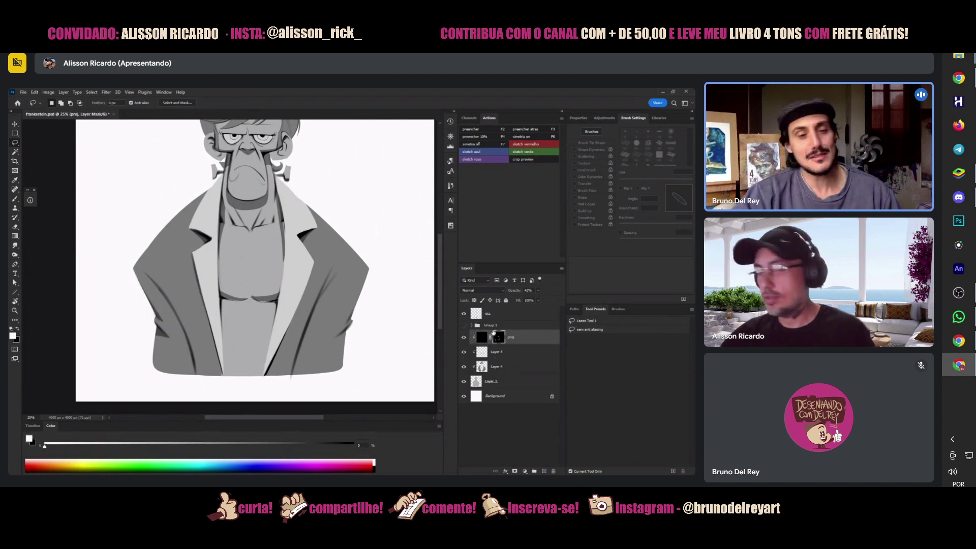
pyautogui.moveTo(370, 272)
pyautogui.mouseDown()
pyautogui.moveTo(355, 305)
pyautogui.moveTo(376, 285)
pyautogui.moveTo(323, 353)
pyautogui.moveTo(337, 386)
pyautogui.moveTo(352, 377)
pyautogui.moveTo(346, 391)
pyautogui.moveTo(363, 356)
pyautogui.moveTo(353, 325)
pyautogui.mouseUp()
pyautogui.press('F2')
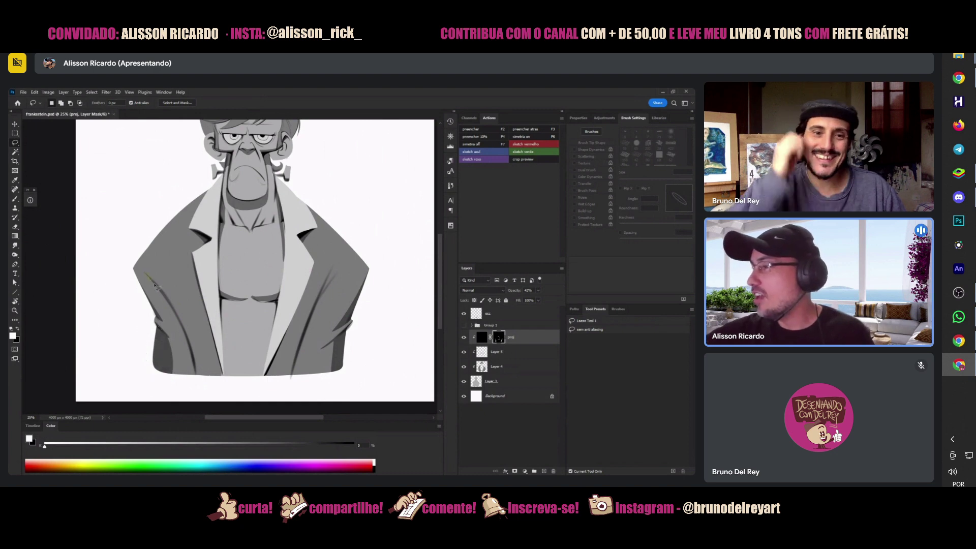
pyautogui.moveTo(148, 275)
pyautogui.mouseDown()
pyautogui.moveTo(175, 316)
pyautogui.moveTo(196, 386)
pyautogui.moveTo(148, 277)
pyautogui.mouseUp()
pyautogui.moveTo(327, 281)
pyautogui.mouseDown()
pyautogui.moveTo(294, 382)
pyautogui.moveTo(328, 274)
pyautogui.moveTo(306, 313)
pyautogui.mouseUp()
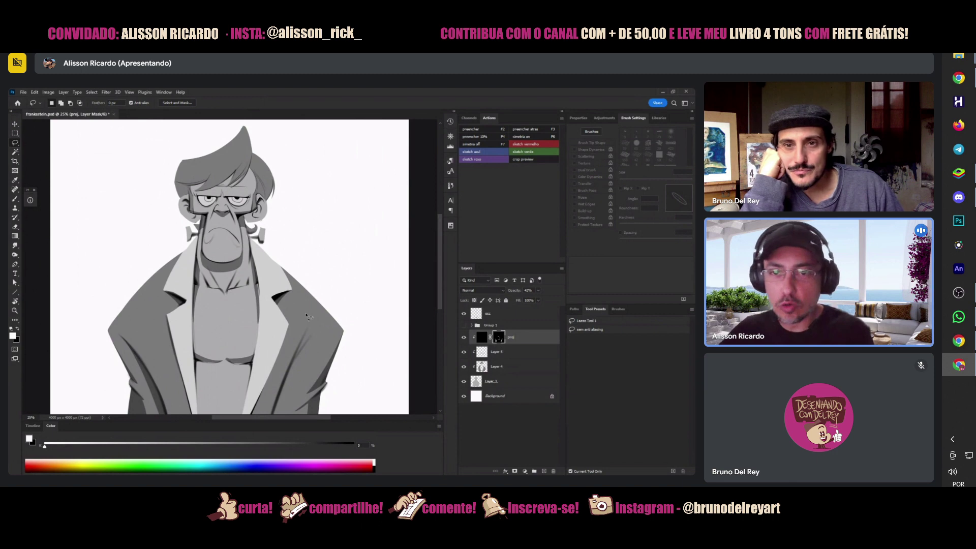
pyautogui.moveTo(216, 344)
pyautogui.mouseDown()
pyautogui.moveTo(192, 281)
pyautogui.moveTo(187, 351)
pyautogui.mouseUp()
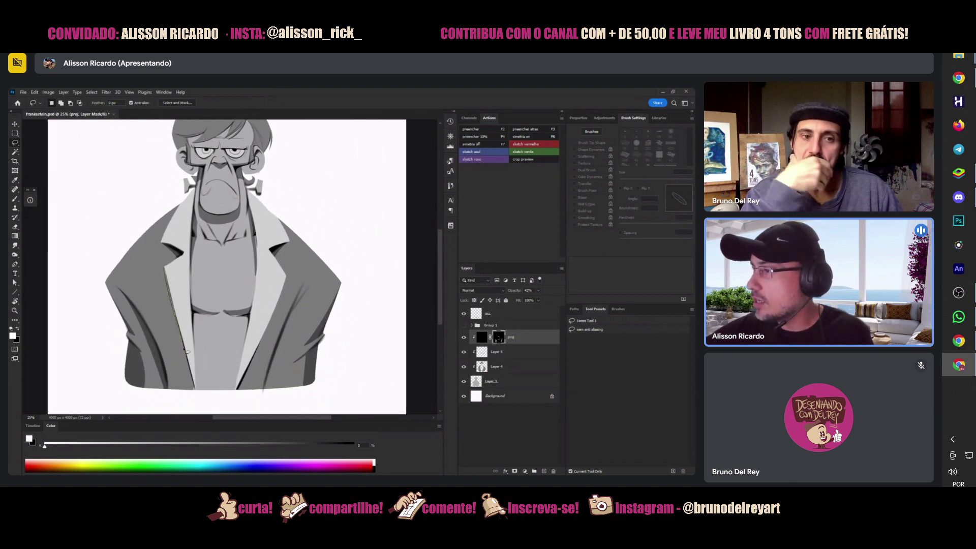
# - Lasso long tapered strips of coat along the outer edges of both lapels and fill them in the proj mask as shadows
pyautogui.moveTo(199, 402); pyautogui.dragTo(163, 279)
pyautogui.press('alt')
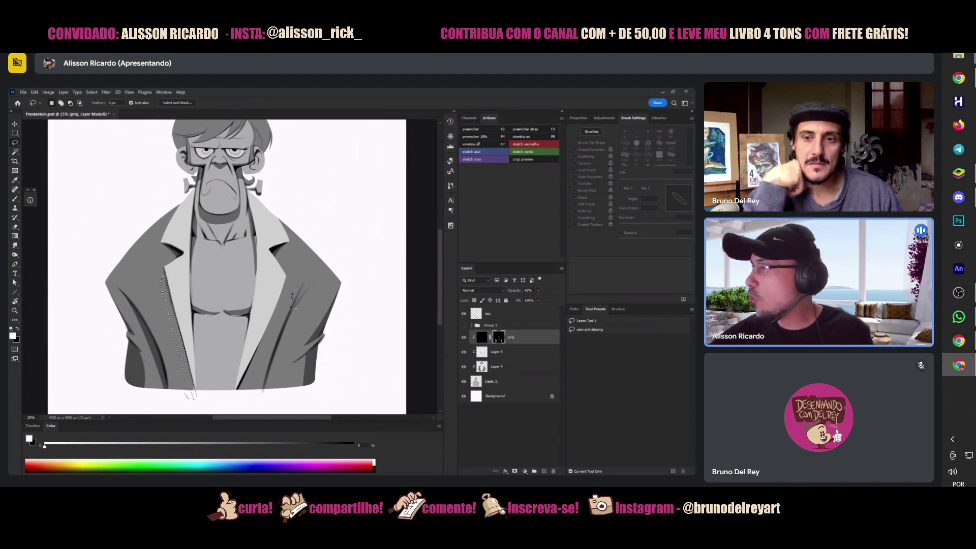
pyautogui.moveTo(284, 285)
pyautogui.mouseDown()
pyautogui.moveTo(227, 401)
pyautogui.moveTo(241, 401)
pyautogui.moveTo(284, 284)
pyautogui.mouseUp()
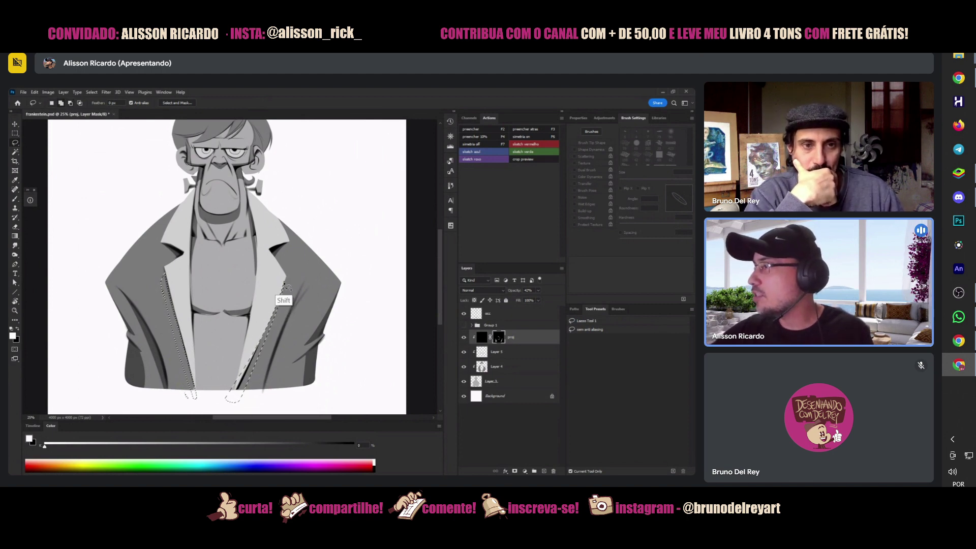
pyautogui.moveTo(275, 333)
pyautogui.mouseDown()
pyautogui.moveTo(228, 394)
pyautogui.moveTo(265, 348)
pyautogui.moveTo(228, 364)
pyautogui.moveTo(232, 402)
pyautogui.mouseUp()
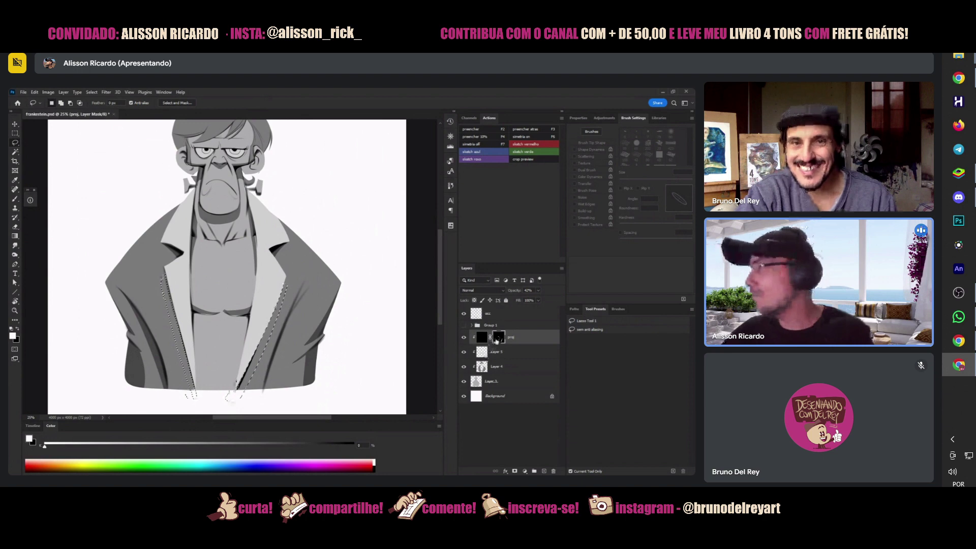
pyautogui.hotkey('ctrl', 'BackSpace')
pyautogui.hotkey('ctrl', 'd')
pyautogui.moveTo(165, 285)
pyautogui.mouseDown()
pyautogui.moveTo(194, 395)
pyautogui.moveTo(168, 269)
pyautogui.mouseUp()
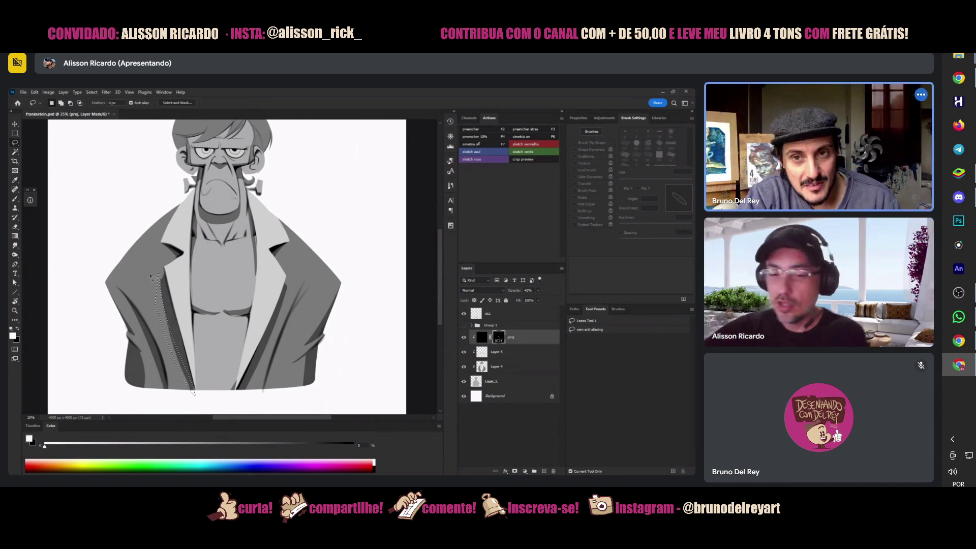
pyautogui.click(151, 277)
pyautogui.moveTo(291, 289)
pyautogui.mouseDown()
pyautogui.moveTo(234, 403)
pyautogui.moveTo(287, 293)
pyautogui.mouseUp()
pyautogui.press('F2')
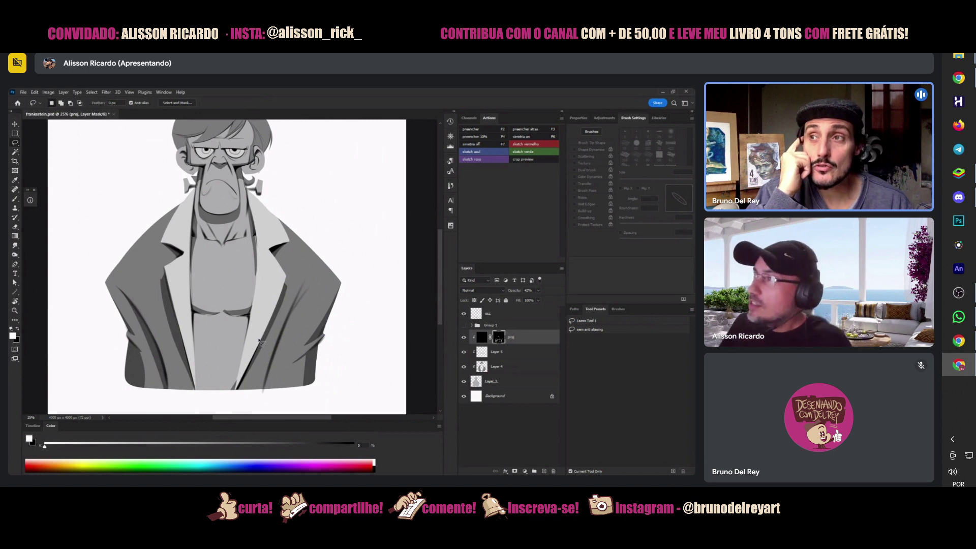
# - Lasso shadow shapes on both sides of the hair and fill them in the proj mask
pyautogui.scroll(3, 266, 259)
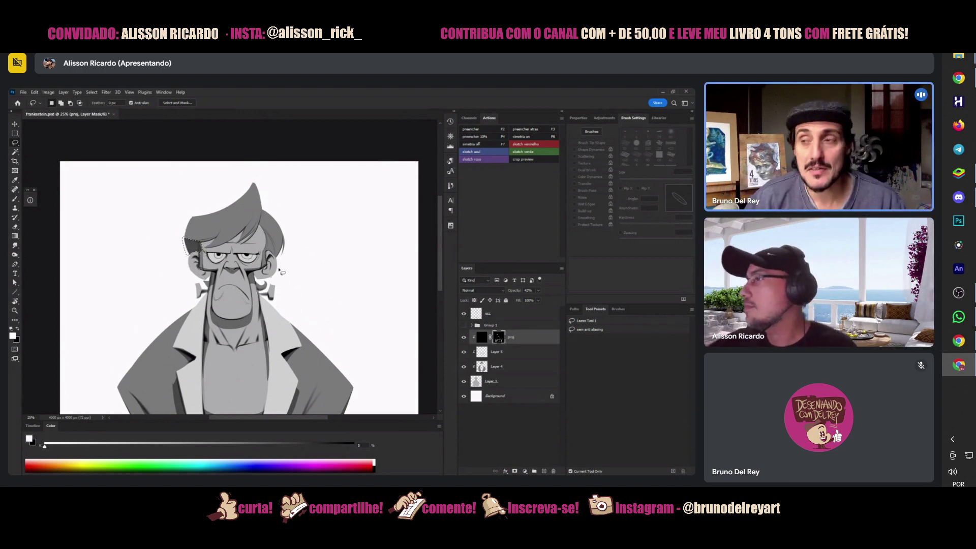
pyautogui.scroll(3, 238, 287)
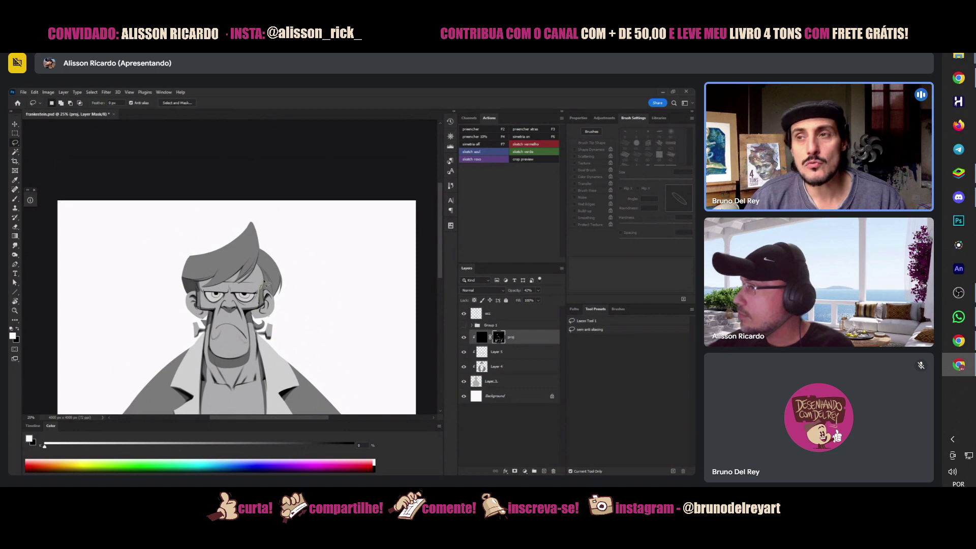
pyautogui.moveTo(273, 281)
pyautogui.mouseDown()
pyautogui.moveTo(262, 311)
pyautogui.moveTo(265, 275)
pyautogui.moveTo(274, 285)
pyautogui.moveTo(286, 273)
pyautogui.moveTo(282, 300)
pyautogui.moveTo(267, 292)
pyautogui.moveTo(261, 310)
pyautogui.moveTo(267, 285)
pyautogui.mouseUp()
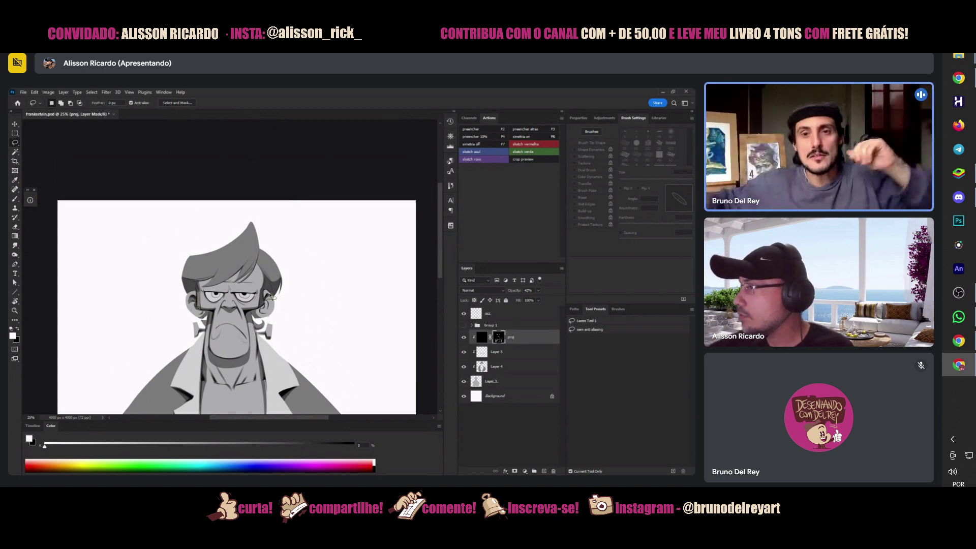
# - Add lassoed shadows around both ears and the sides of the face in the proj mask
pyautogui.moveTo(287, 304); pyautogui.dragTo(287, 302)
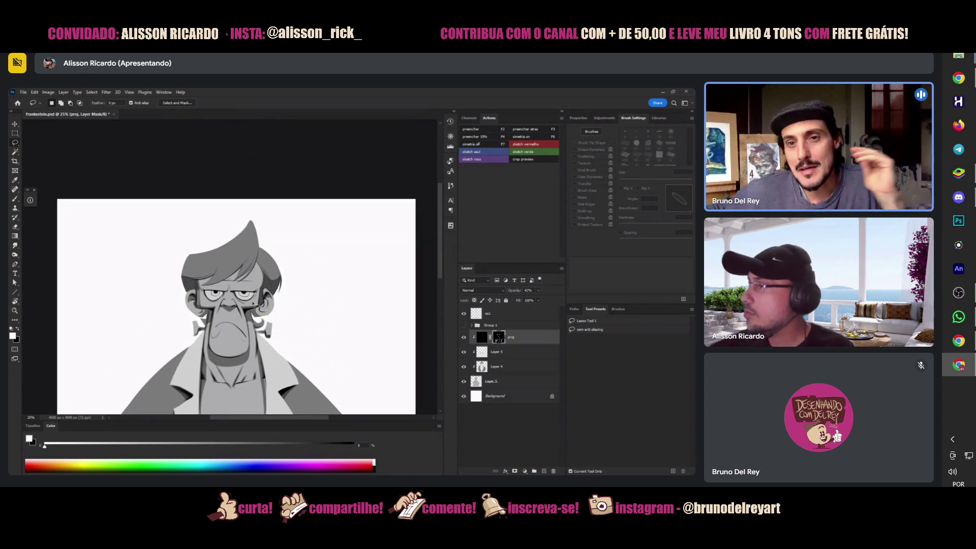
pyautogui.moveTo(191, 307)
pyautogui.mouseDown()
pyautogui.moveTo(206, 327)
pyautogui.moveTo(198, 316)
pyautogui.mouseUp()
pyautogui.click(263, 319)
pyautogui.moveTo(267, 317)
pyautogui.mouseDown()
pyautogui.moveTo(278, 309)
pyautogui.moveTo(262, 295)
pyautogui.mouseUp()
pyautogui.press('z')
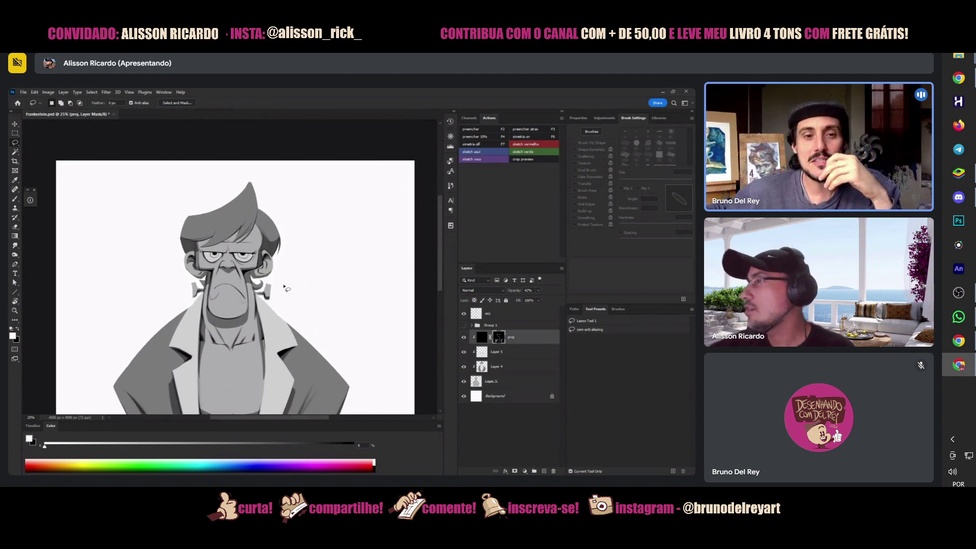
pyautogui.keyDown('alt'); pyautogui.click(285, 283); pyautogui.keyUp('alt')
pyautogui.click(287, 285)
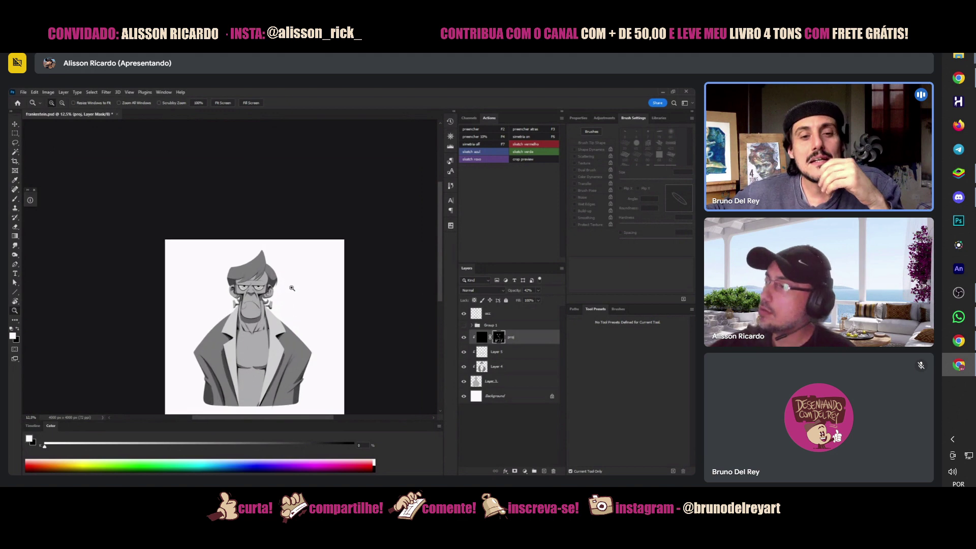
pyautogui.click(249, 285)
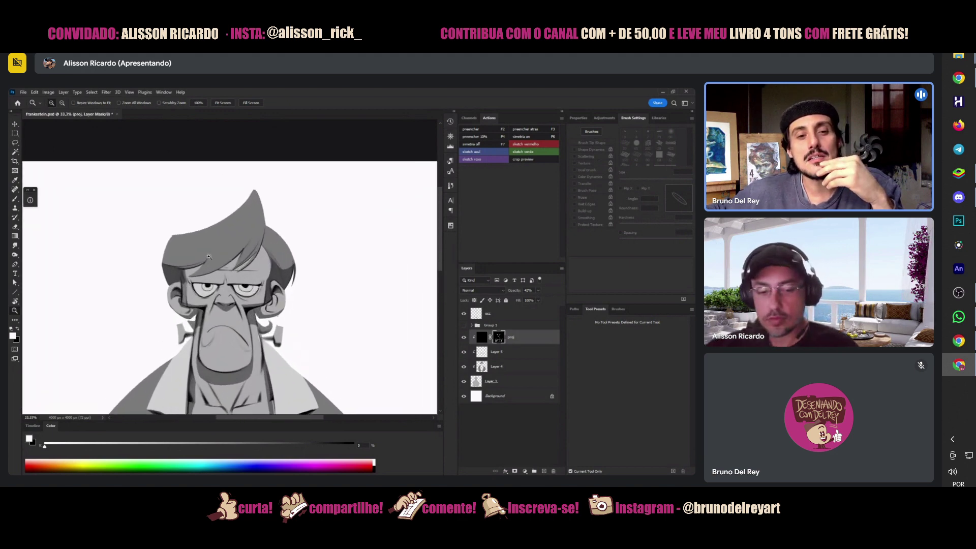
# - Check the whole figure without and with its cast shadows, and add a clipped layer named grad above proj
pyautogui.press('l')
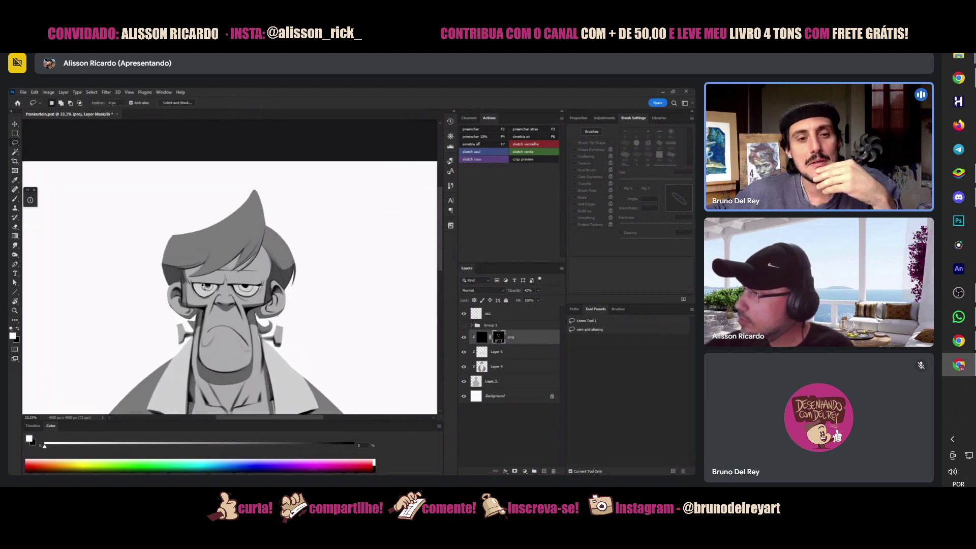
pyautogui.press('shift')
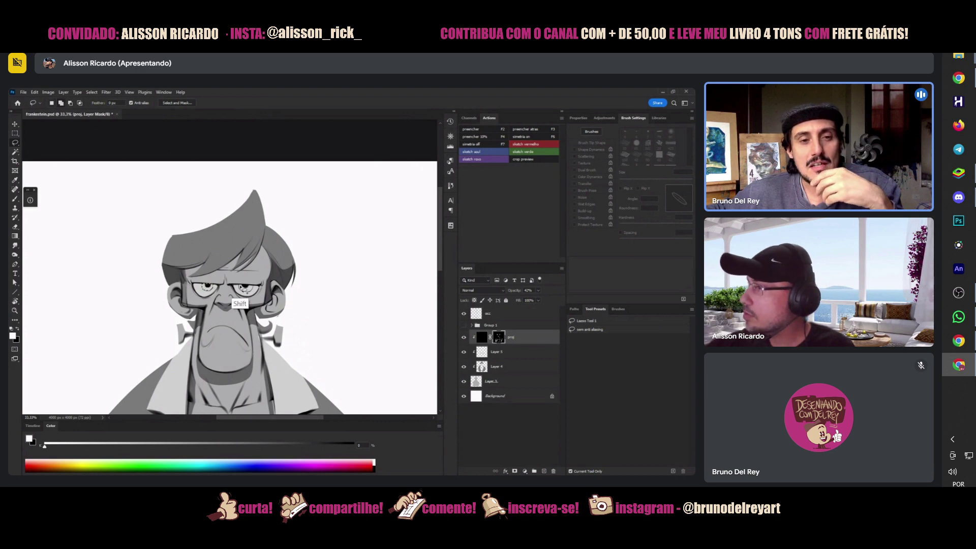
pyautogui.press('z')
pyautogui.keyDown('alt'); pyautogui.click(257, 291); pyautogui.keyUp('alt')
pyautogui.keyDown('alt'); pyautogui.click(259, 292); pyautogui.keyUp('alt')
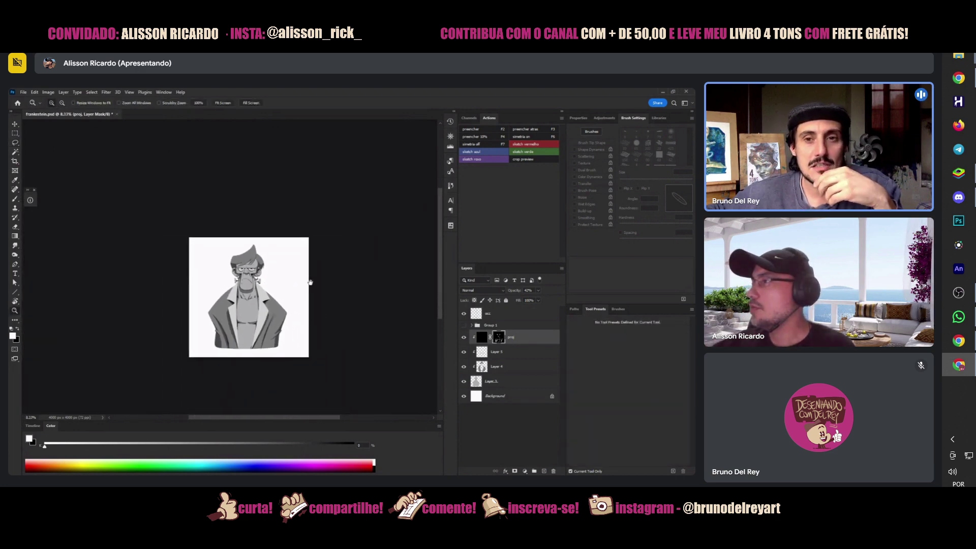
pyautogui.click(264, 292)
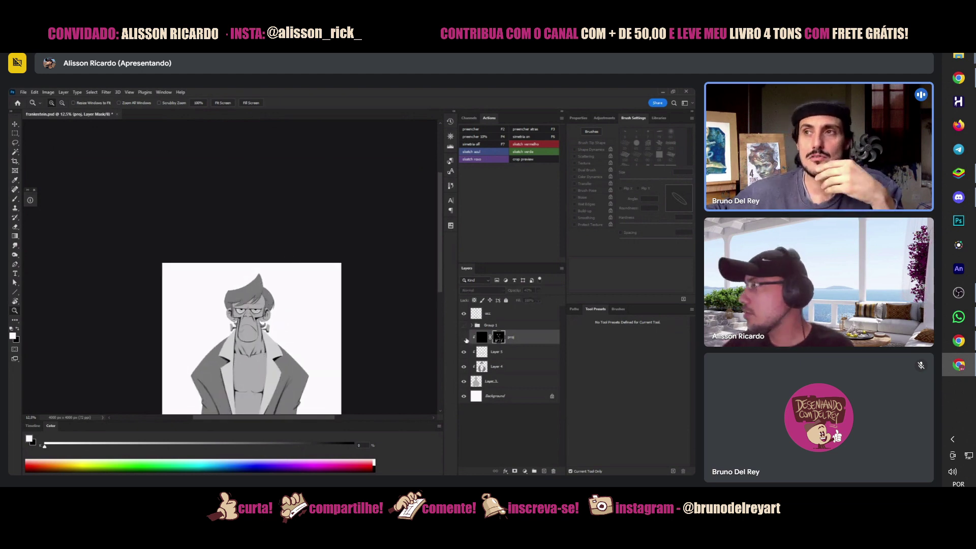
pyautogui.moveTo(302, 367); pyautogui.dragTo(312, 301)
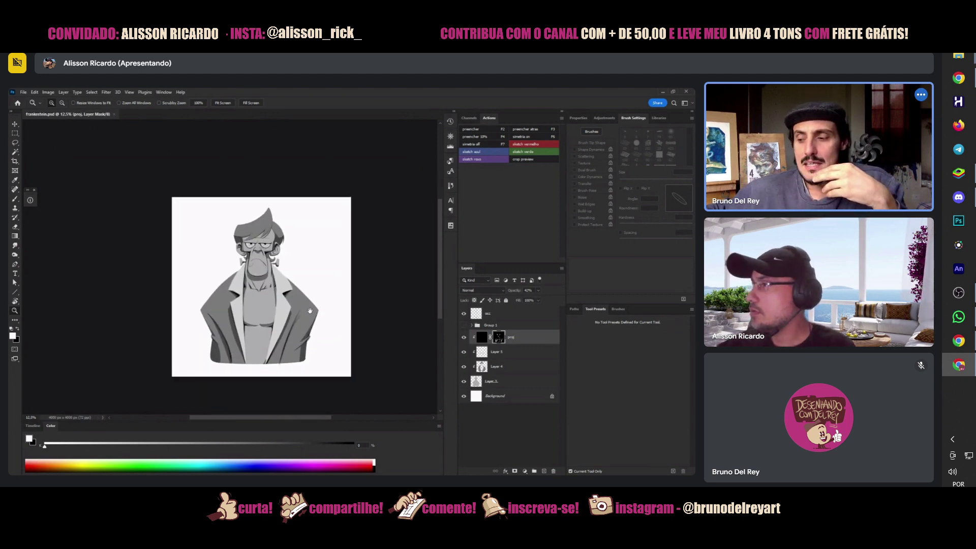
pyautogui.click(545, 471)
pyautogui.doubleClick(496, 336)
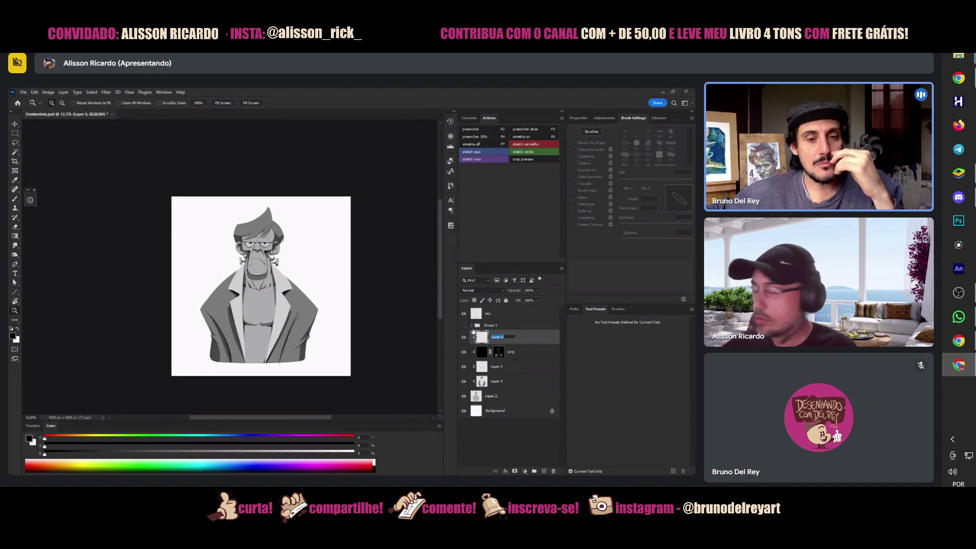
pyautogui.write('d')
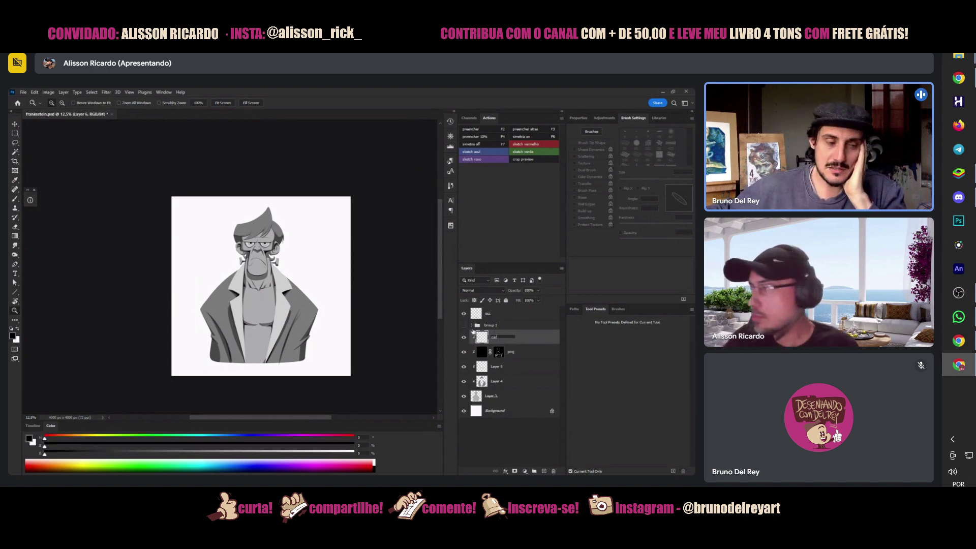
pyautogui.write('ad')
pyautogui.press('Return')
# - Draw a vertical gradient in a grey sampled from the head, rising from the figure's base, on the grad layer and set it to Multiply
pyautogui.press('g')
pyautogui.press('alt')
pyautogui.keyDown('alt'); pyautogui.click(277, 246); pyautogui.keyUp('alt')
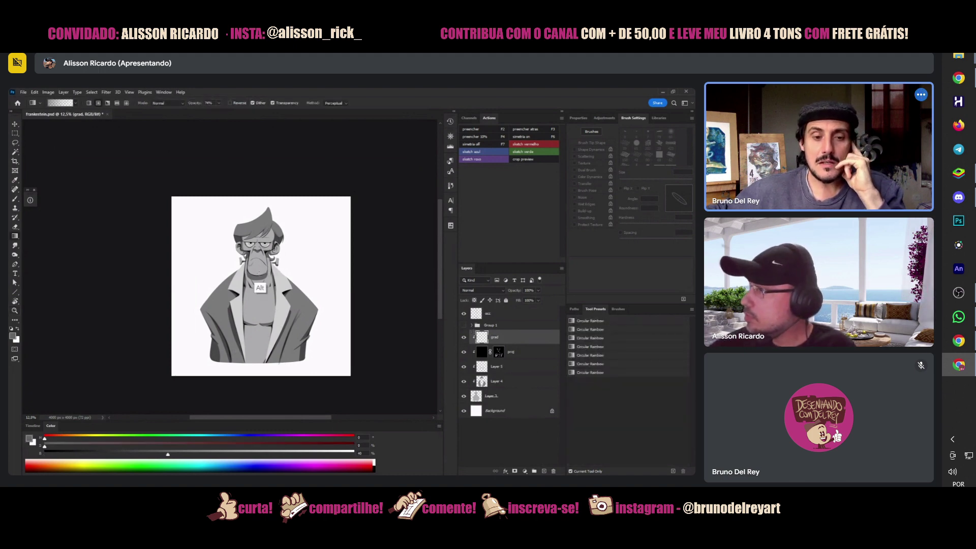
pyautogui.moveTo(252, 378); pyautogui.dragTo(259, 178)
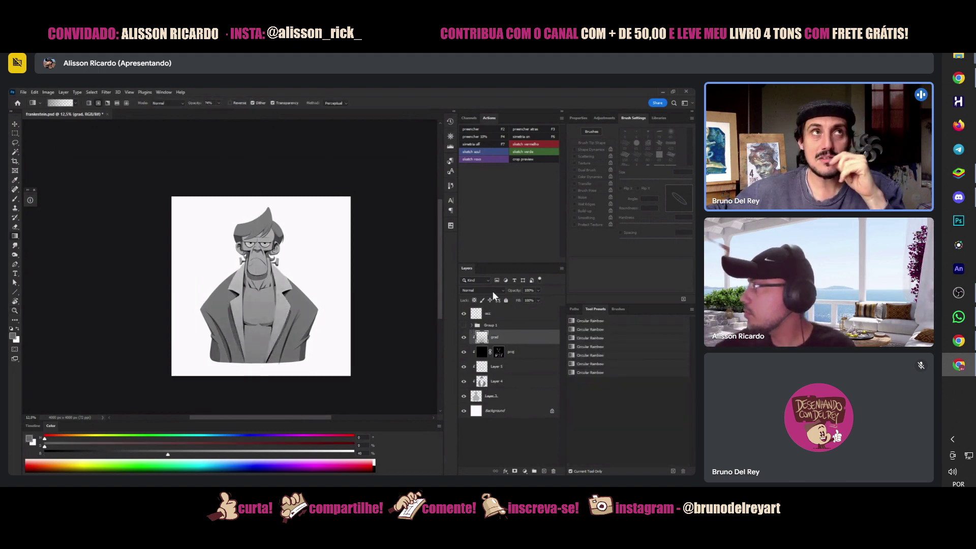
pyautogui.click(492, 291)
pyautogui.click(492, 304)
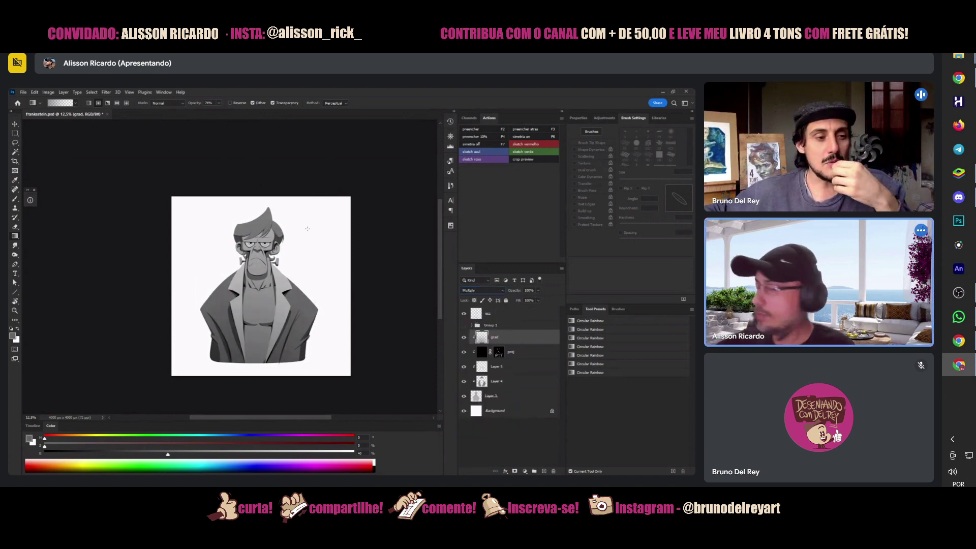
# - Darken the coat and hair on Layer 4 by strongly lowering the lightness with Hue/Saturation
pyautogui.press('b')
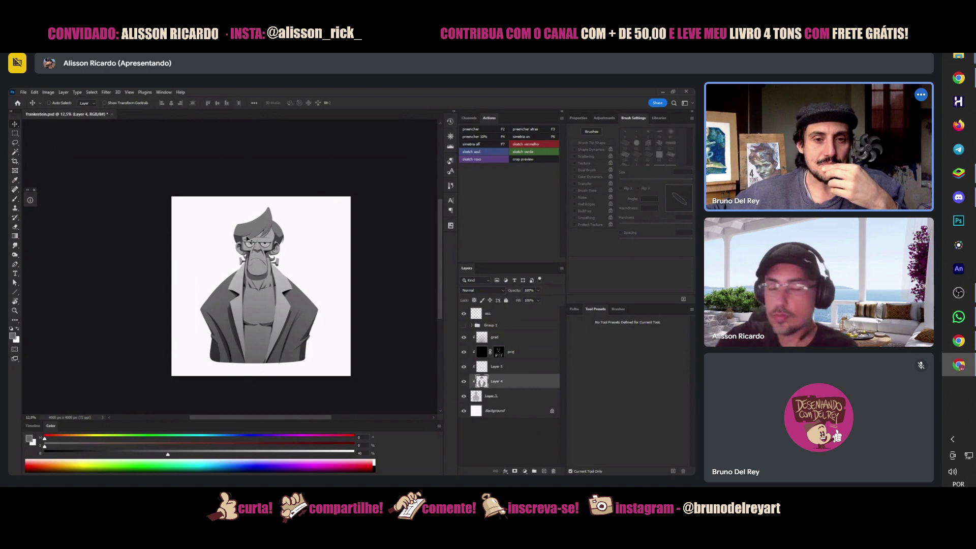
pyautogui.hotkey('ctrl', 'u')
pyautogui.moveTo(535, 396); pyautogui.dragTo(513, 401)
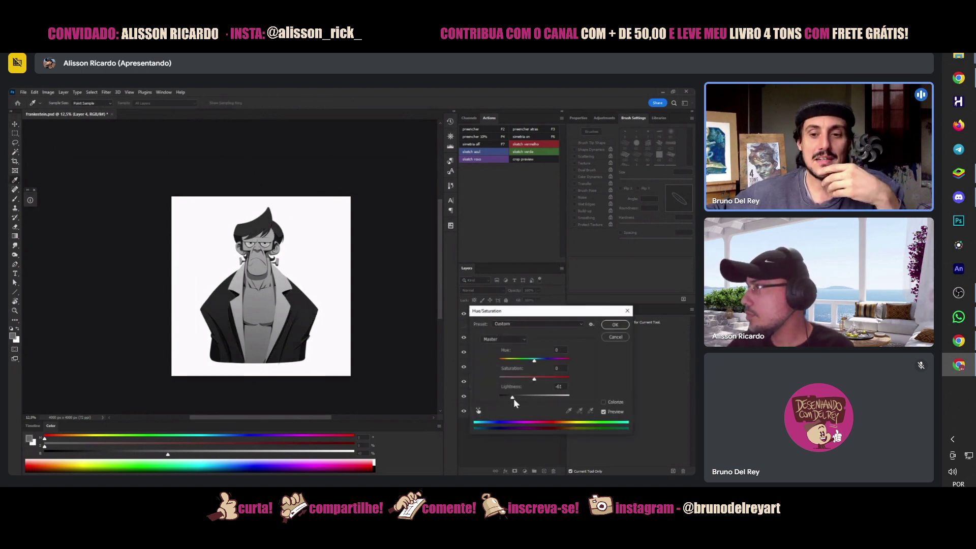
pyautogui.click(613, 325)
# - Lasso the lower belly between the lapels and sample the dark coat grey for the Gradient tool
pyautogui.press('z')
pyautogui.keyDown('alt'); pyautogui.click(277, 287); pyautogui.keyUp('alt')
pyautogui.click(274, 279)
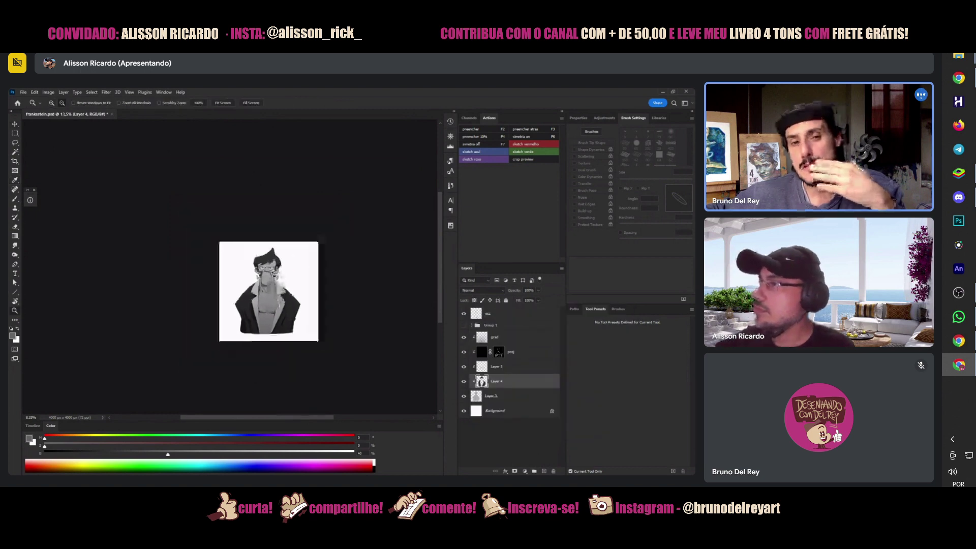
pyautogui.click(275, 280)
pyautogui.press('l')
pyautogui.moveTo(267, 367); pyautogui.dragTo(272, 337)
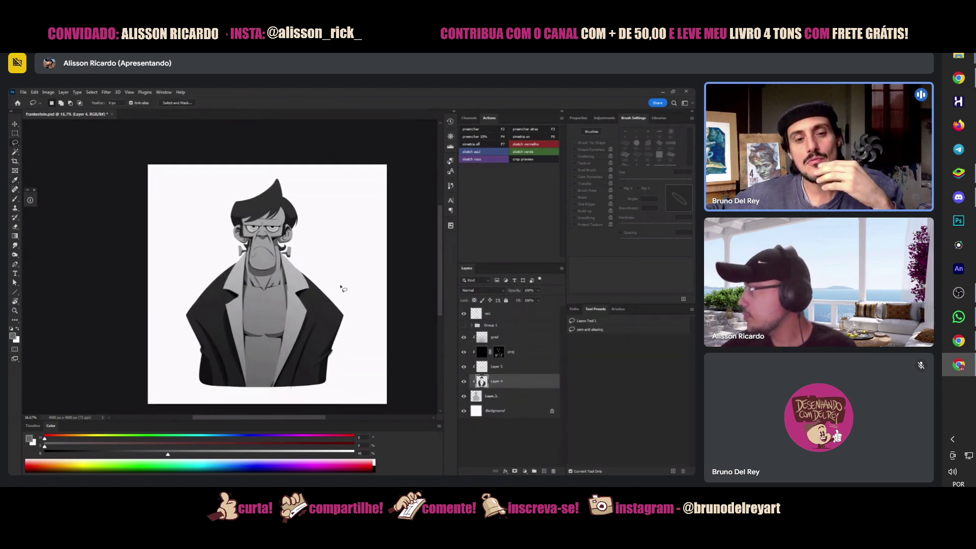
pyautogui.click(479, 316)
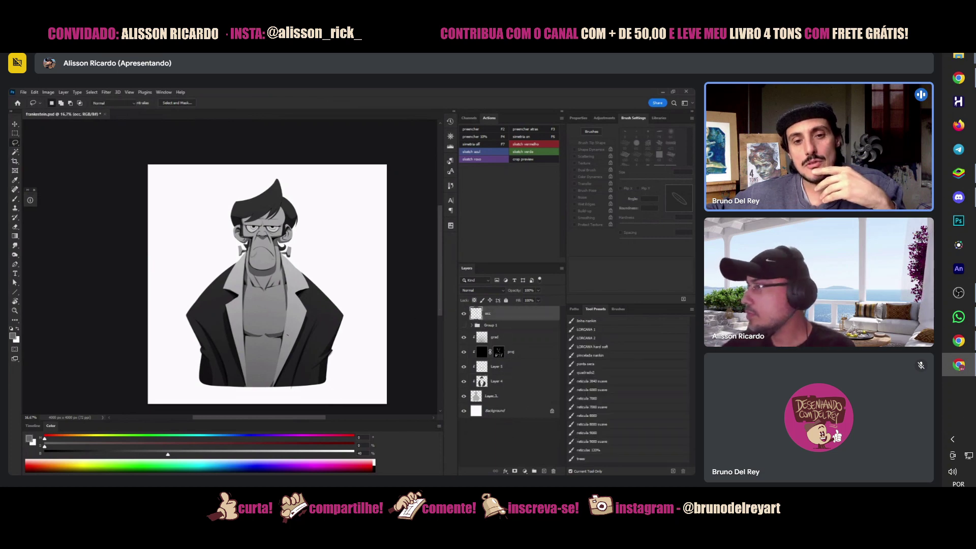
pyautogui.press('b')
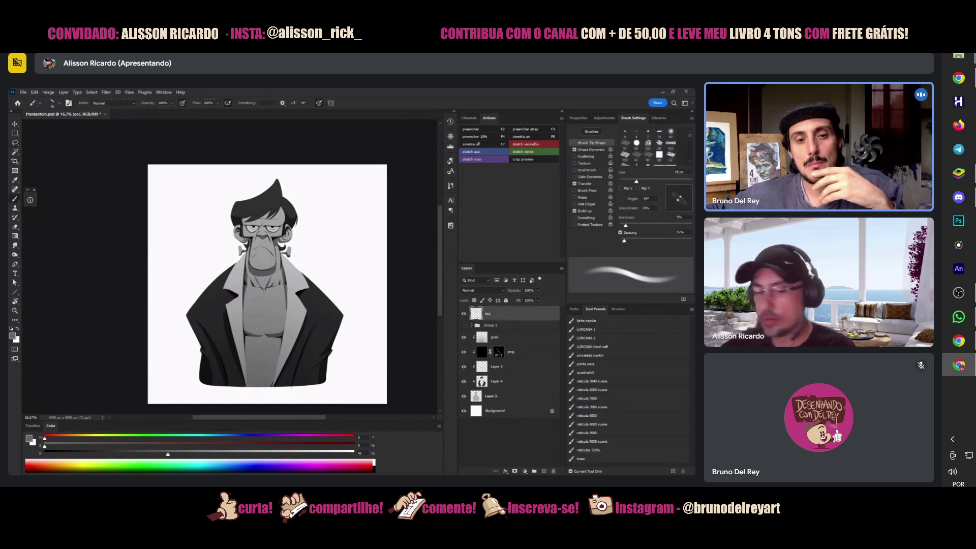
pyautogui.press('l')
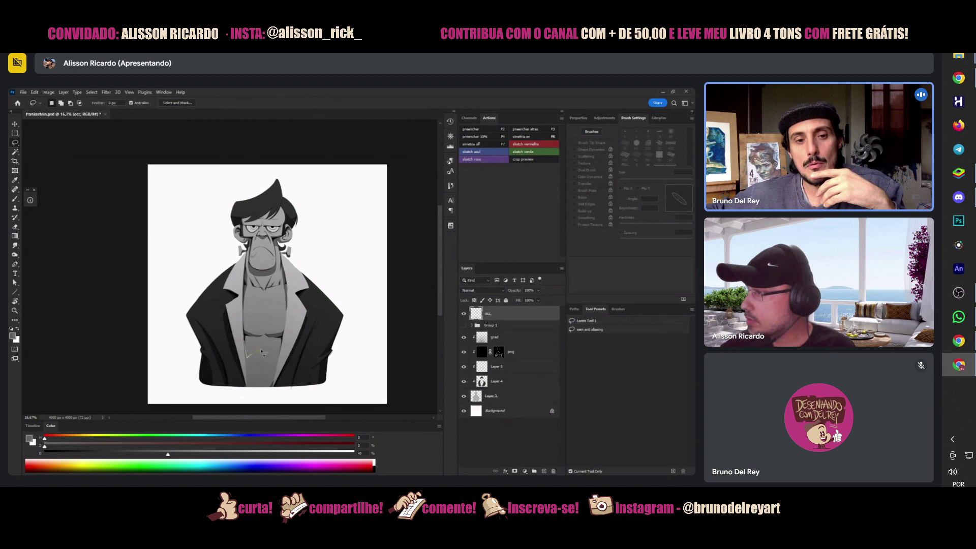
pyautogui.moveTo(265, 394); pyautogui.dragTo(249, 390)
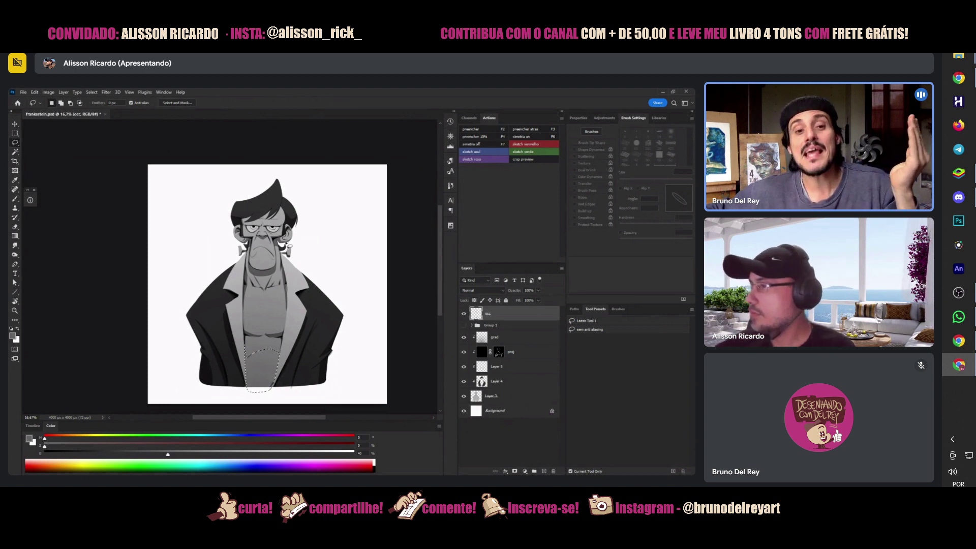
pyautogui.press('g')
pyautogui.keyDown('alt'); pyautogui.click(316, 333); pyautogui.keyUp('alt')
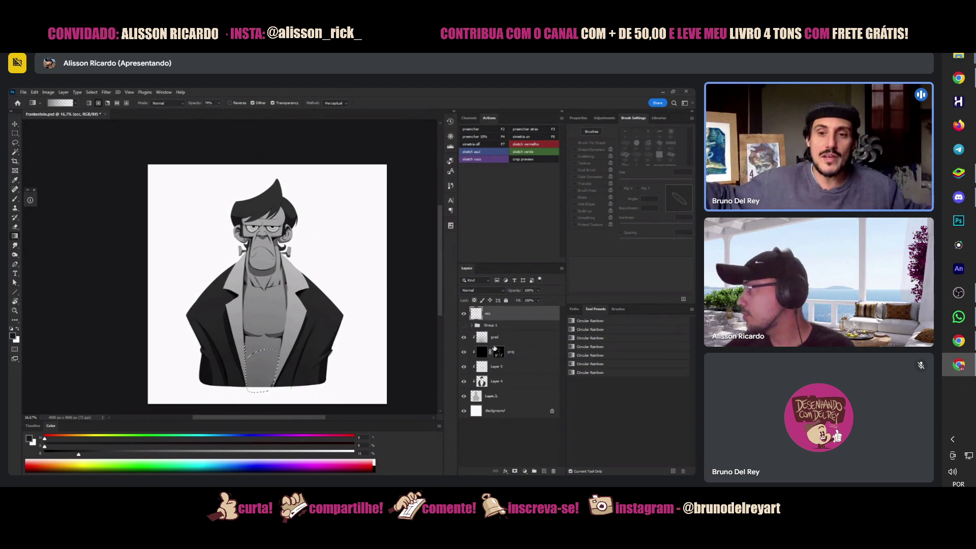
# - Check what Layer 5 contains and merge it with Layer 4 into one clipped layer
pyautogui.click(463, 370)
pyautogui.click(463, 370)
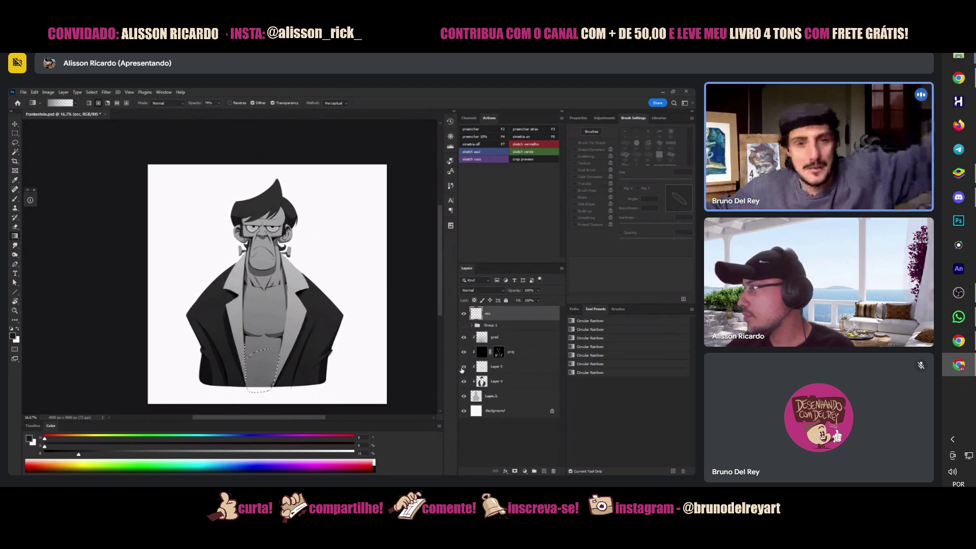
pyautogui.click(505, 370)
pyautogui.keyDown('shift'); pyautogui.click(496, 381); pyautogui.keyUp('shift')
pyautogui.hotkey('ctrl', 'e')
pyautogui.click(462, 370)
pyautogui.click(462, 371)
# - Rename the merged clipped layer as loc
pyautogui.doubleClick(497, 366)
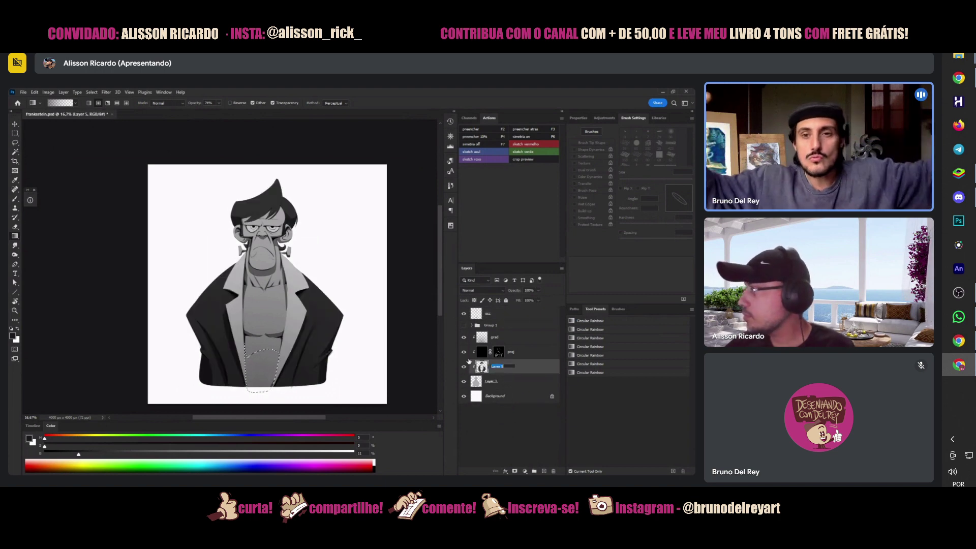
pyautogui.press('Return')
pyautogui.doubleClick(496, 366)
pyautogui.write('loc')
pyautogui.press('Return')
# - Try a dark gradient inside the lower belly selection directly on the loc layer
pyautogui.press('z')
pyautogui.keyDown('alt'); pyautogui.click(290, 325); pyautogui.keyUp('alt')
pyautogui.keyDown('alt'); pyautogui.click(291, 325); pyautogui.keyUp('alt')
pyautogui.keyDown('alt'); pyautogui.click(290, 325); pyautogui.keyUp('alt')
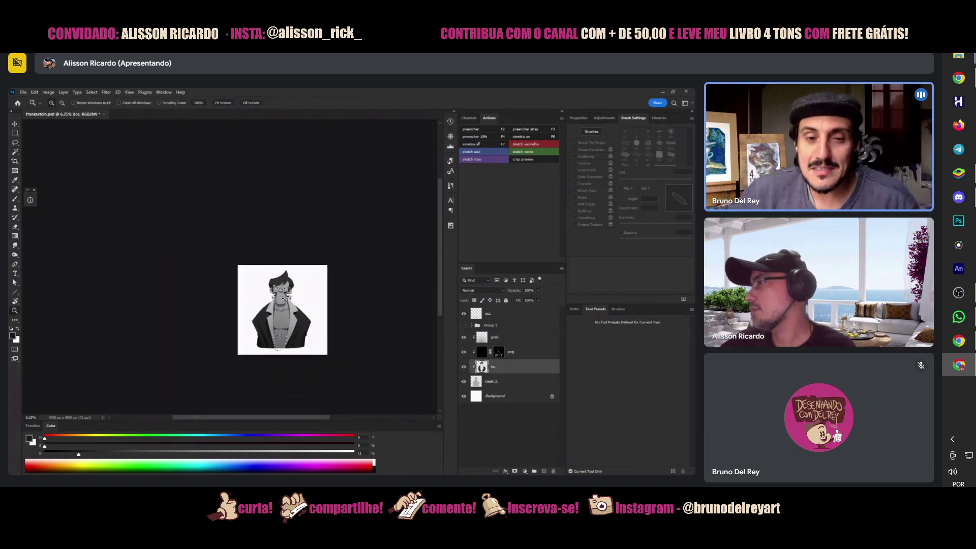
pyautogui.click(284, 300)
pyautogui.press('g')
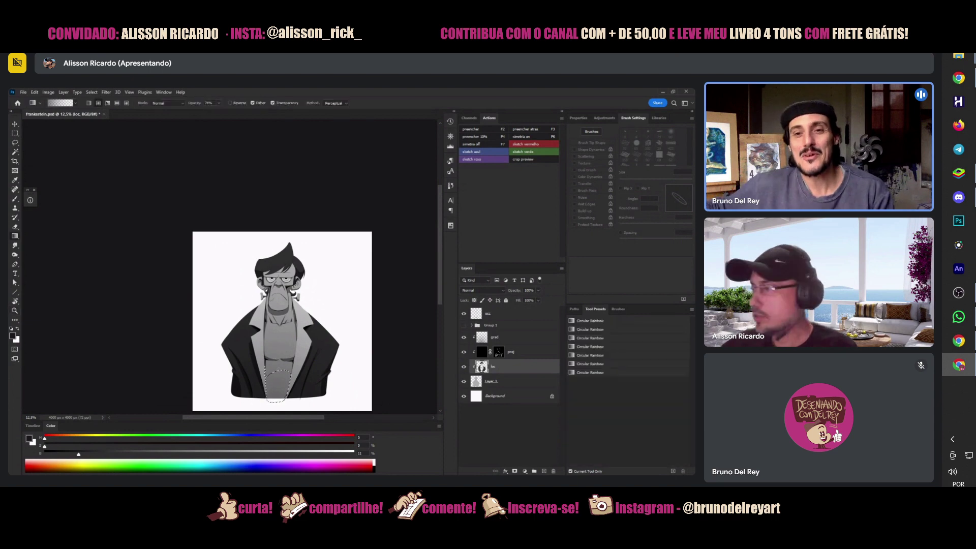
pyautogui.moveTo(280, 416); pyautogui.dragTo(300, 362)
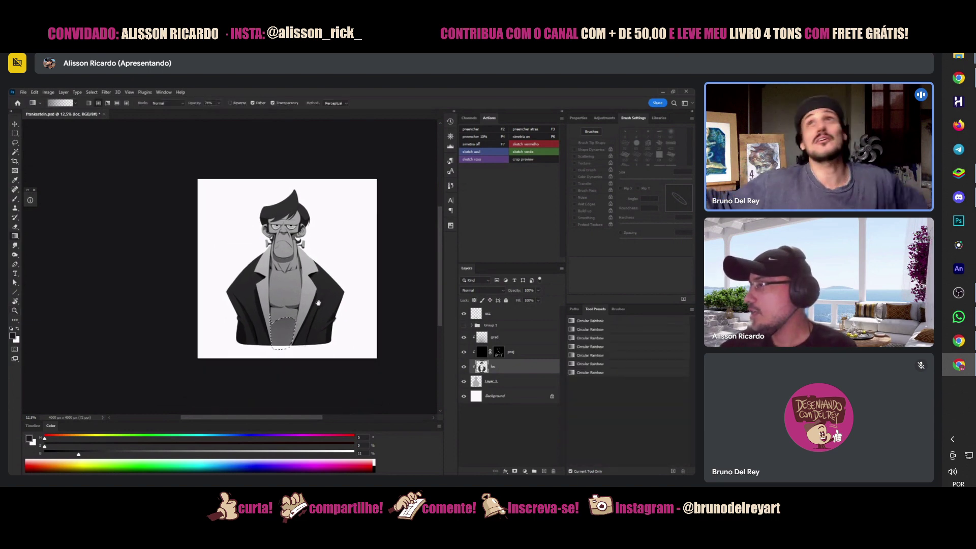
pyautogui.hotkey('ctrl', 'd')
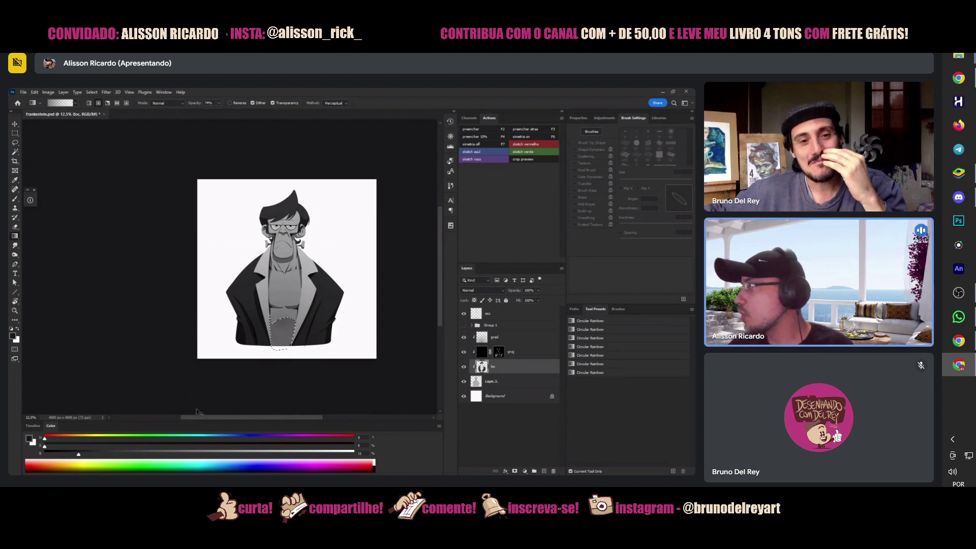
# - Add a clipped layer above loc, fill the lower belly selection with a dark gradient and deselect
pyautogui.click(544, 471)
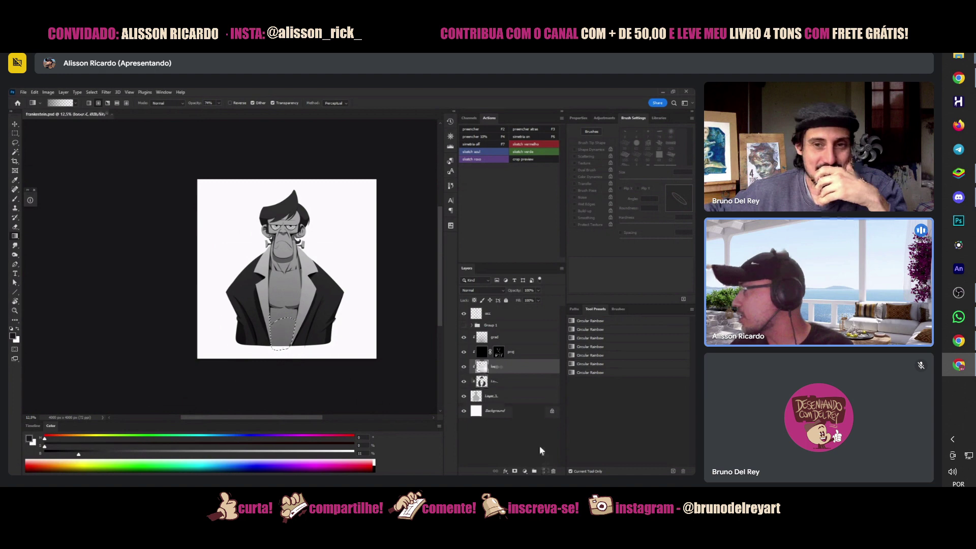
pyautogui.moveTo(284, 258); pyautogui.dragTo(285, 395)
pyautogui.hotkey('ctrl', 'd')
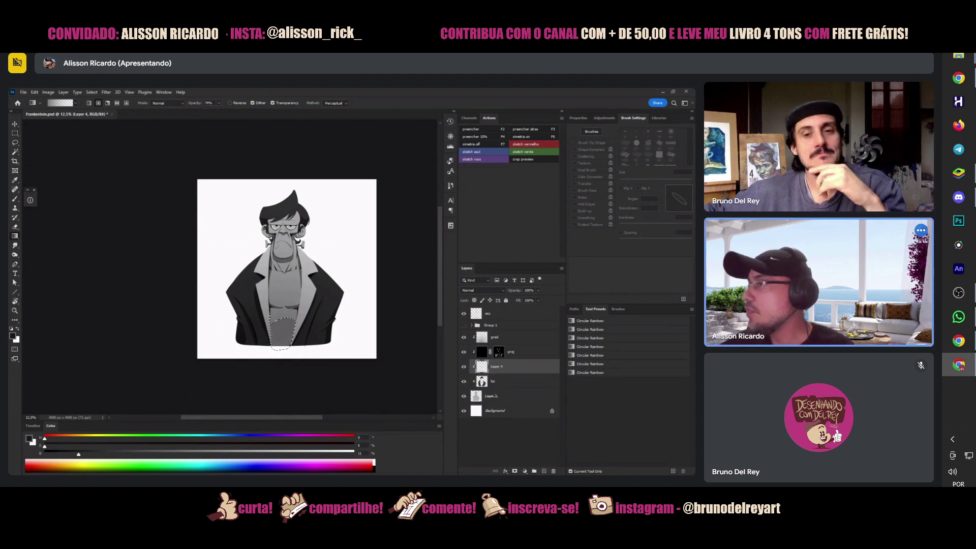
# - Lasso the chest area above the pectoral fold, shade it on the new layer and clear the selection
pyautogui.press('z')
pyautogui.click(289, 279)
pyautogui.press('l')
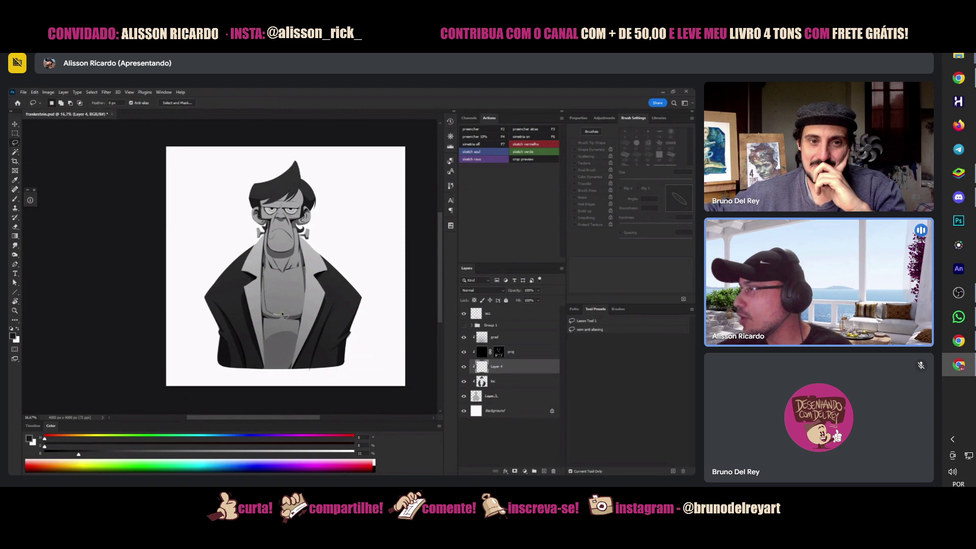
pyautogui.moveTo(263, 323)
pyautogui.mouseDown()
pyautogui.moveTo(265, 272)
pyautogui.moveTo(267, 326)
pyautogui.moveTo(264, 264)
pyautogui.moveTo(270, 273)
pyautogui.moveTo(296, 252)
pyautogui.moveTo(282, 311)
pyautogui.moveTo(292, 321)
pyautogui.moveTo(308, 312)
pyautogui.moveTo(303, 326)
pyautogui.moveTo(286, 324)
pyautogui.moveTo(292, 293)
pyautogui.moveTo(298, 311)
pyautogui.moveTo(282, 316)
pyautogui.moveTo(303, 320)
pyautogui.mouseUp()
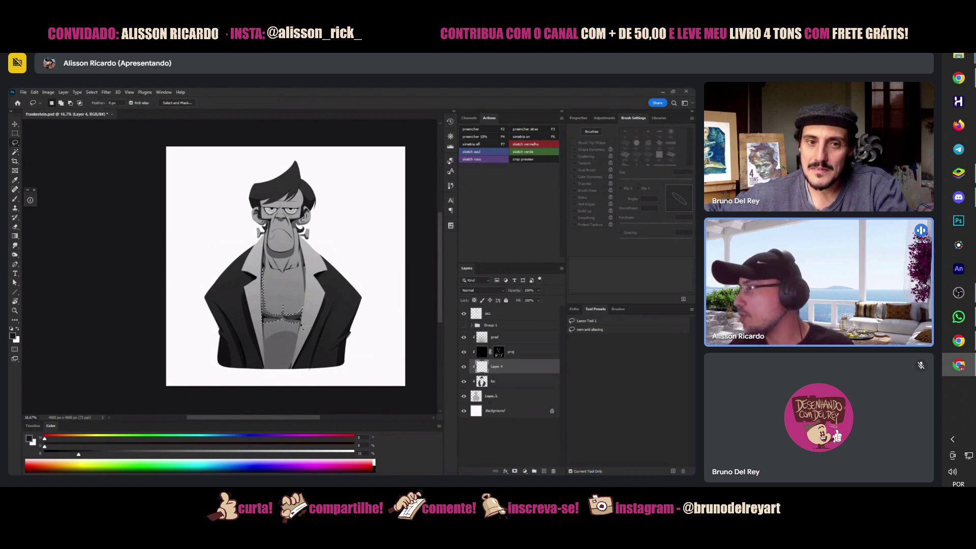
pyautogui.hotkey('shift', 'l')
pyautogui.hotkey('ctrl', 'd')
pyautogui.press('e')
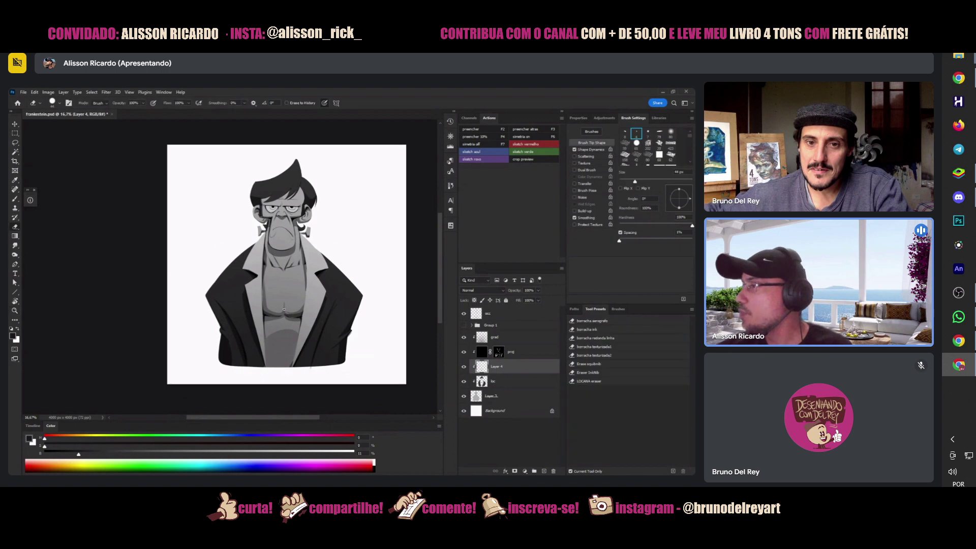
pyautogui.press('b')
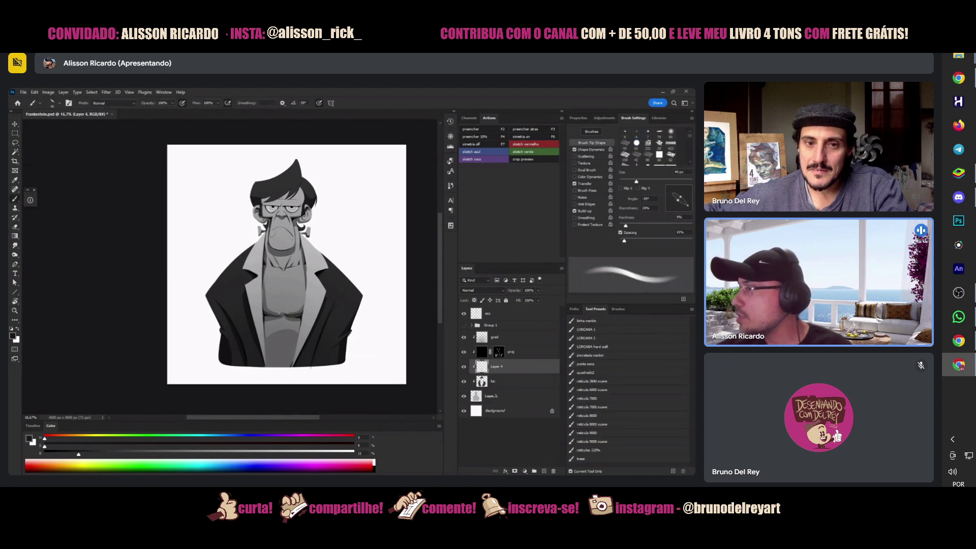
# - Load the Layer 4 shading as a selection, transfer it into the proj layer's mask and delete Layer 4
pyautogui.click(464, 366)
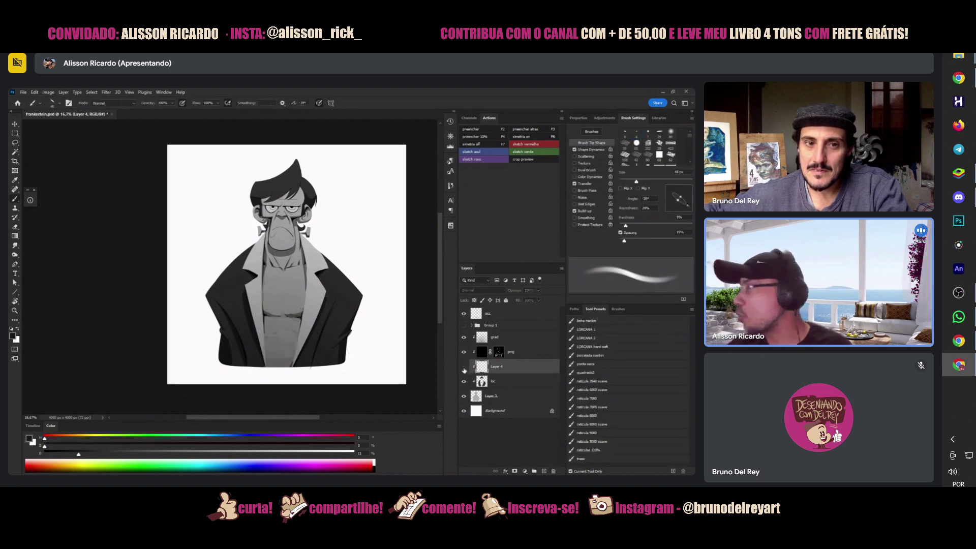
pyautogui.click(463, 367)
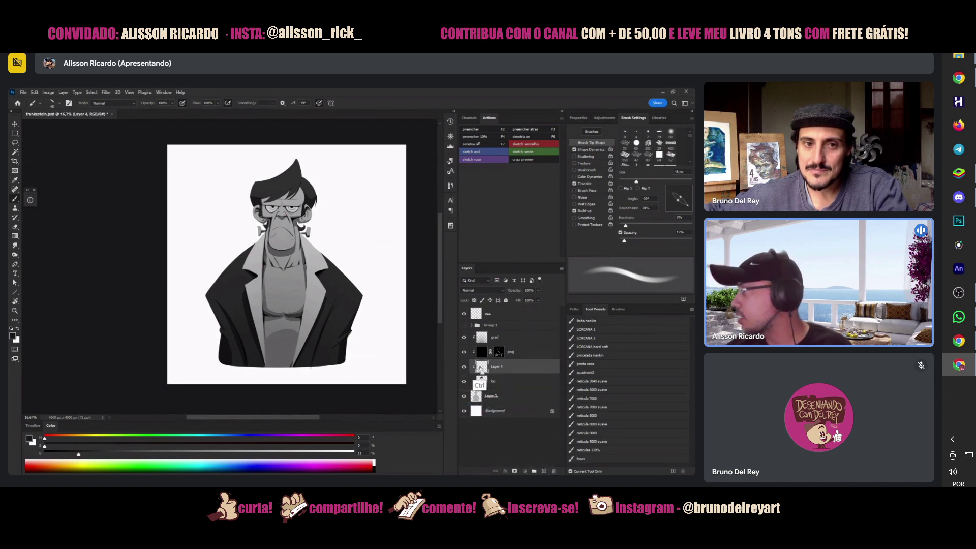
pyautogui.keyDown('ctrl'); pyautogui.click(498, 354); pyautogui.keyUp('ctrl')
pyautogui.press('Return')
pyautogui.keyDown('ctrl'); pyautogui.click(499, 355); pyautogui.keyUp('ctrl')
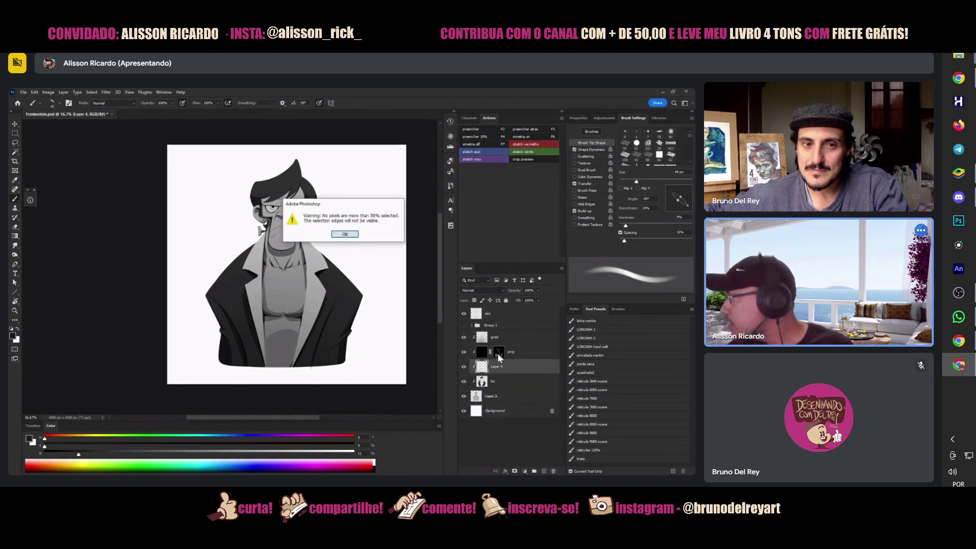
pyautogui.press('Return')
pyautogui.click(498, 353)
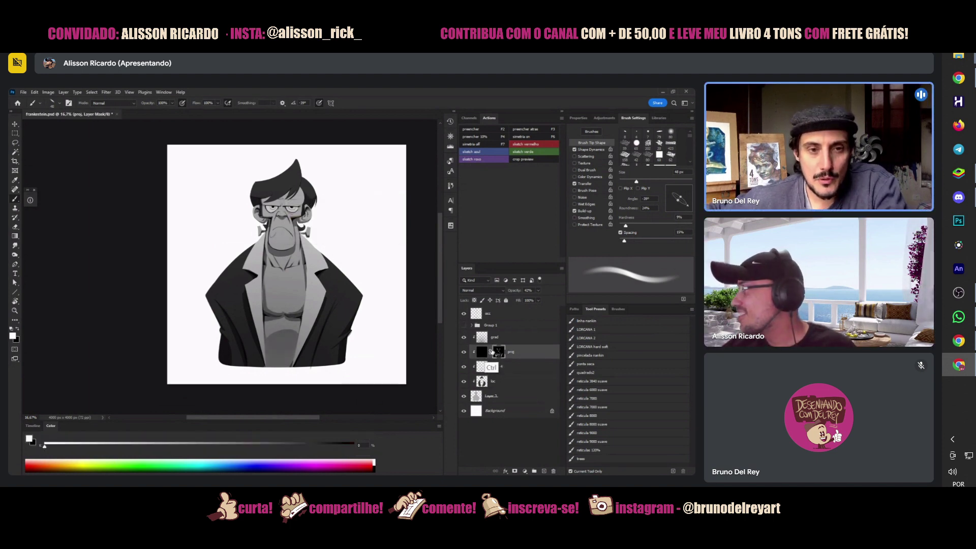
pyautogui.click(478, 366)
pyautogui.moveTo(518, 373); pyautogui.dragTo(553, 471)
# - Compare the full figure with the proj layer hidden and shown, and save the document
pyautogui.press('z')
pyautogui.hotkey('ctrl', '-')
pyautogui.click(463, 352)
pyautogui.click(463, 352)
pyautogui.click(464, 352)
pyautogui.click(464, 352)
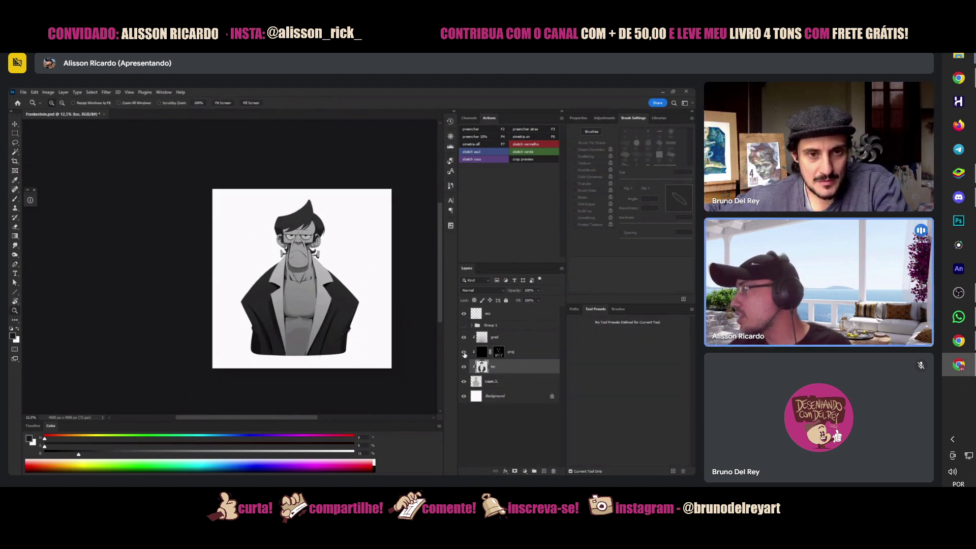
pyautogui.click(463, 352)
pyautogui.click(464, 352)
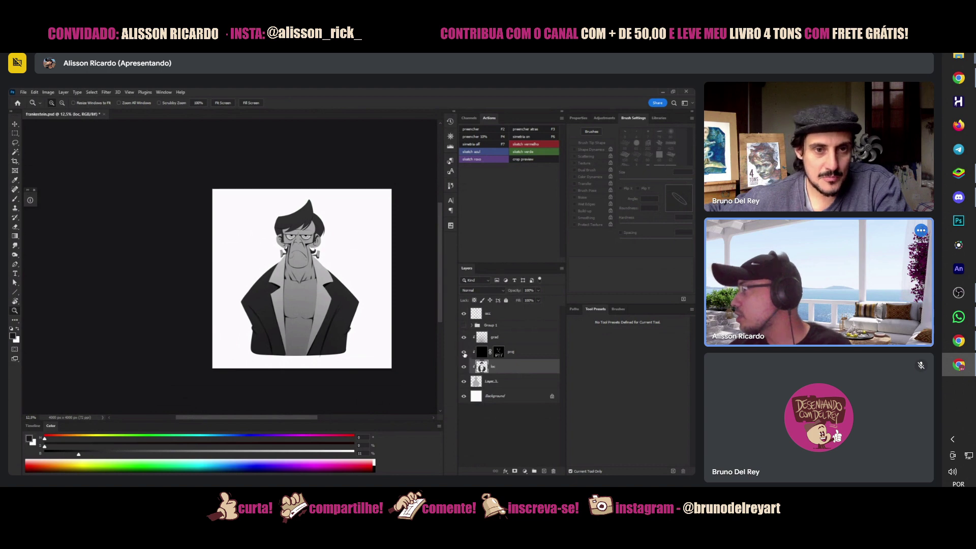
pyautogui.hotkey('ctrl', 's')
# - Check the contributions of the top, proj and loc layers by hiding and reshowing each, and save the file
pyautogui.click(464, 314)
pyautogui.click(464, 314)
pyautogui.click(464, 352)
pyautogui.click(463, 352)
pyautogui.click(464, 353)
pyautogui.click(464, 352)
pyautogui.click(464, 366)
pyautogui.click(464, 367)
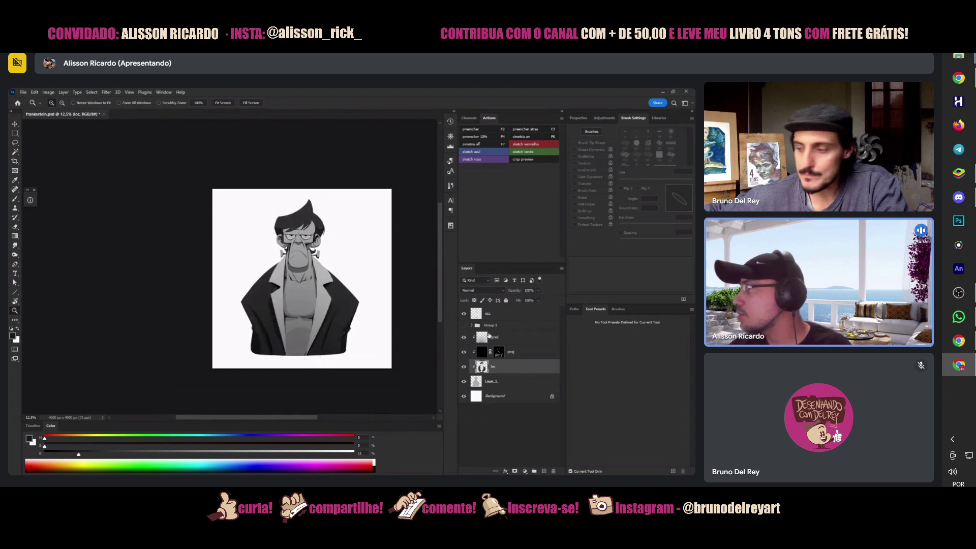
pyautogui.click(314, 251)
pyautogui.press('l')
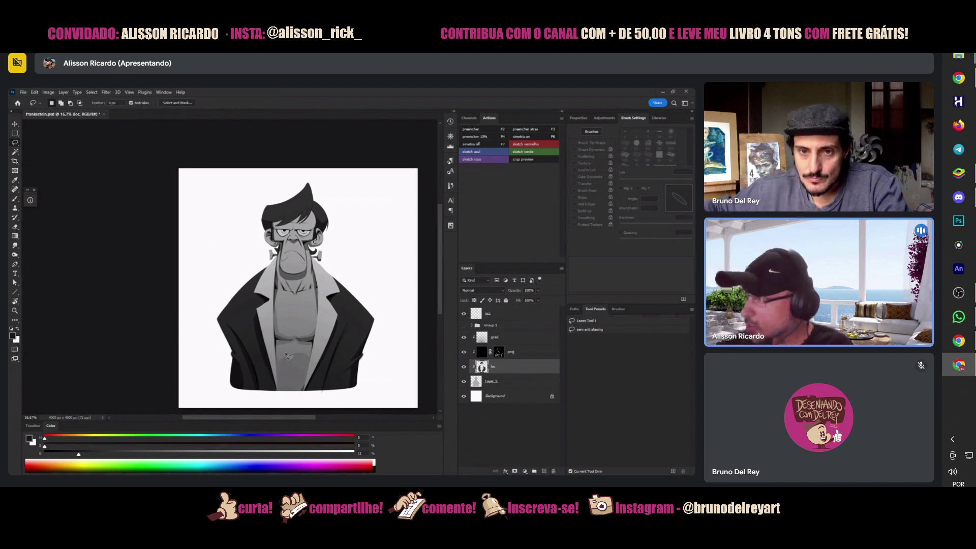
pyautogui.click(464, 366)
pyautogui.click(464, 367)
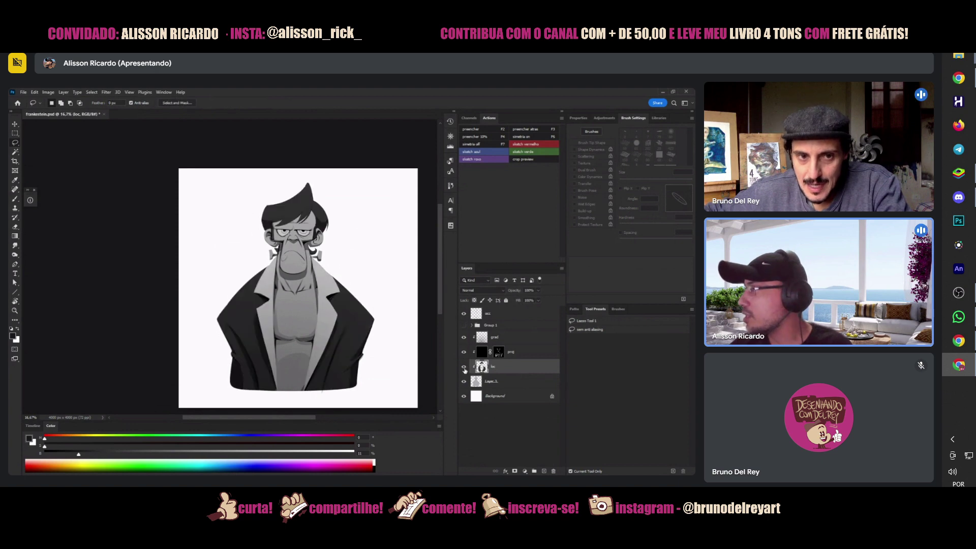
pyautogui.click(464, 352)
pyautogui.click(464, 352)
pyautogui.hotkey('ctrl', 's')
# - Toggle the proj layer and its mask off and on to check the cast shadows, and save again
pyautogui.scroll(1, 375, 339)
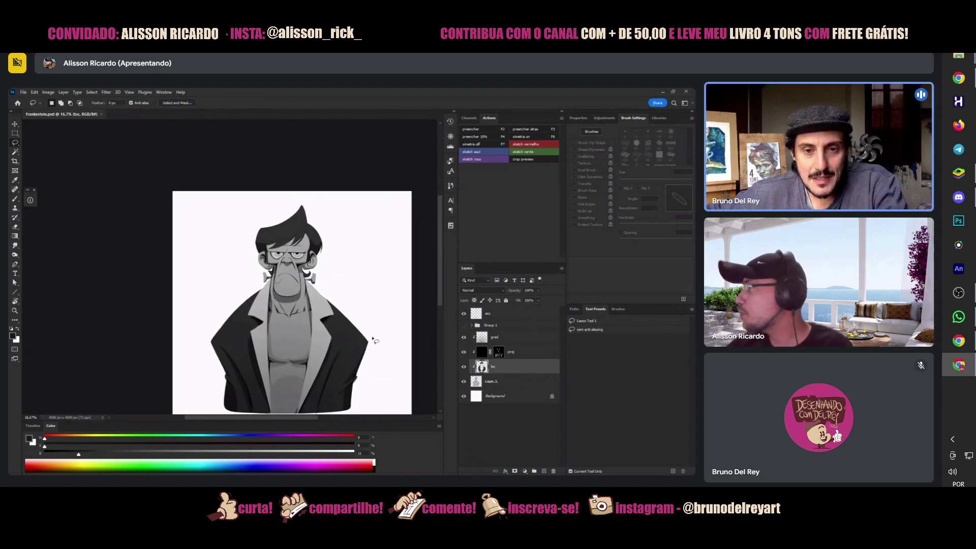
pyautogui.scroll(-1, 424, 333)
pyautogui.click(464, 351)
pyautogui.click(464, 352)
pyautogui.keyDown('shift'); pyautogui.click(499, 352); pyautogui.keyUp('shift')
pyautogui.keyDown('shift'); pyautogui.click(499, 352); pyautogui.keyUp('shift')
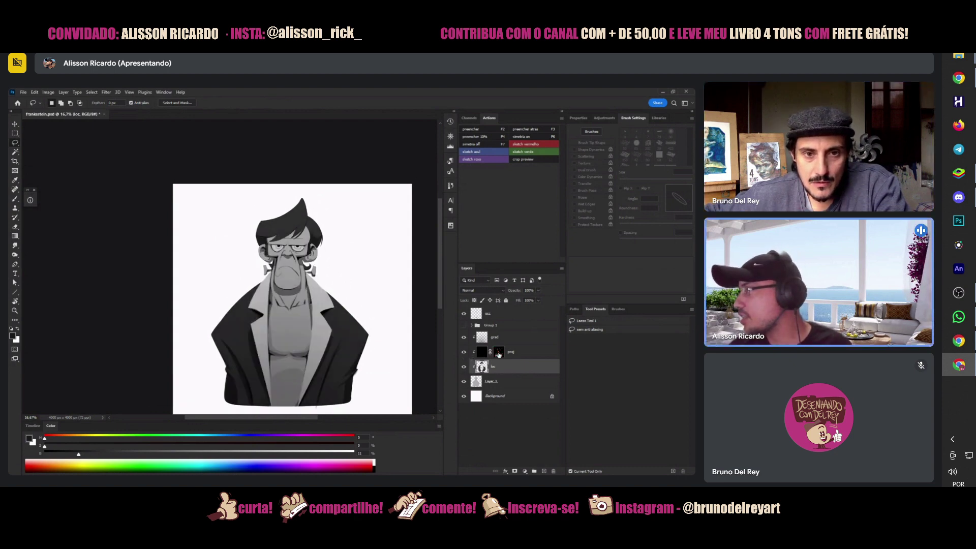
pyautogui.hotkey('ctrl', 's')
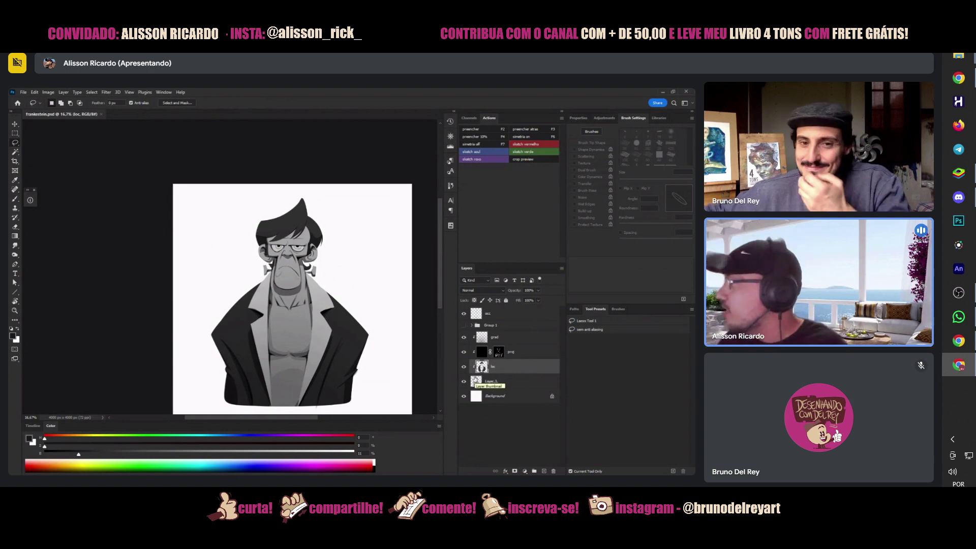
# - Examine the proj layer's mask on its own and compare the figure with and without that layer
pyautogui.click(479, 352)
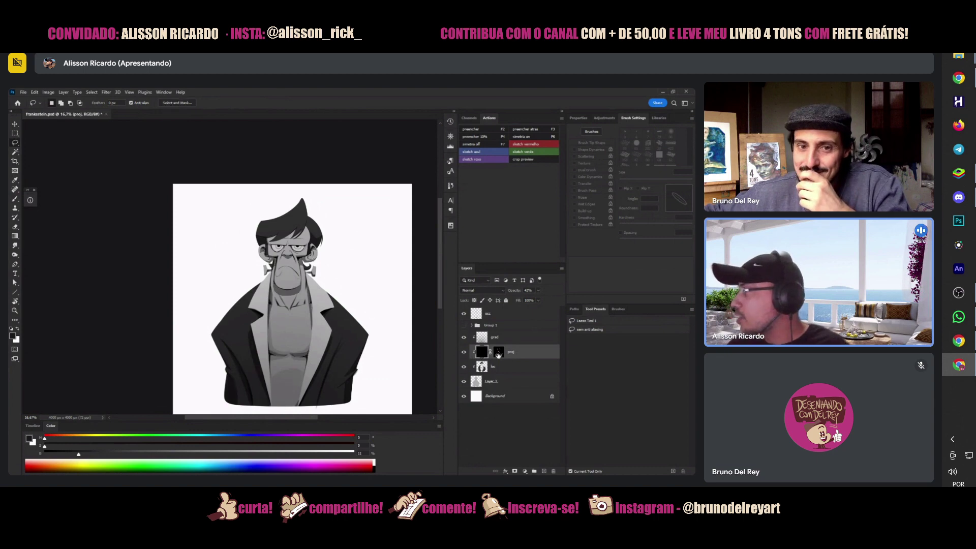
pyautogui.keyDown('alt'); pyautogui.click(498, 354); pyautogui.keyUp('alt')
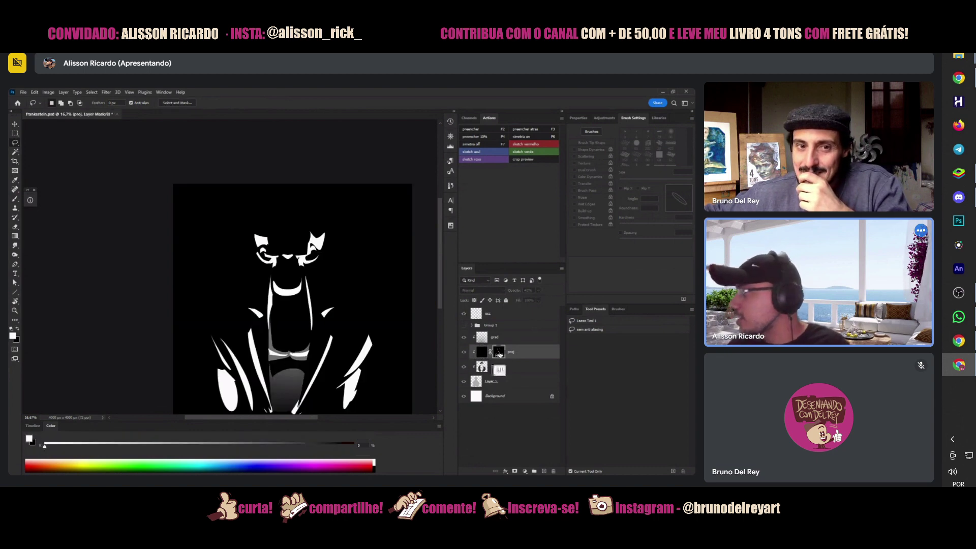
pyautogui.keyDown('alt'); pyautogui.click(499, 353); pyautogui.keyUp('alt')
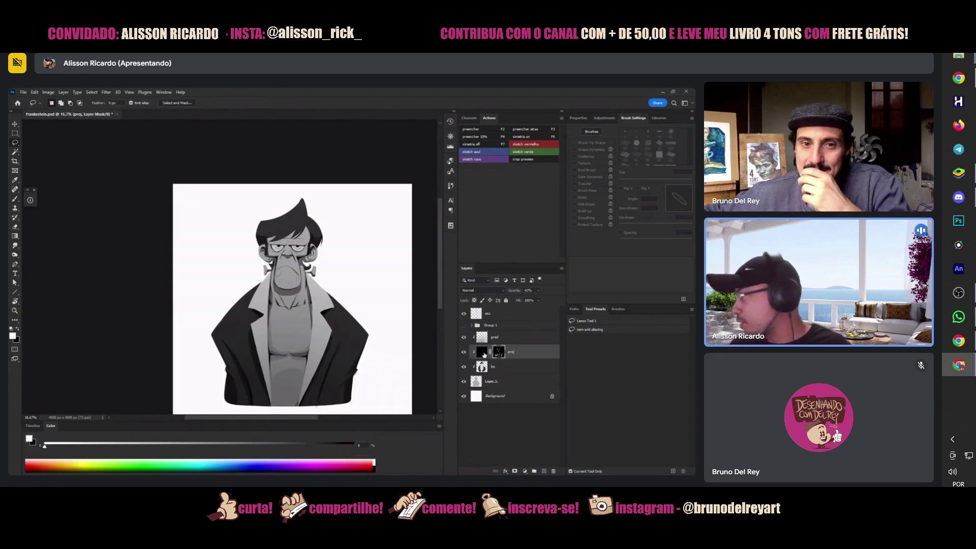
pyautogui.click(480, 352)
pyautogui.click(464, 354)
pyautogui.click(464, 353)
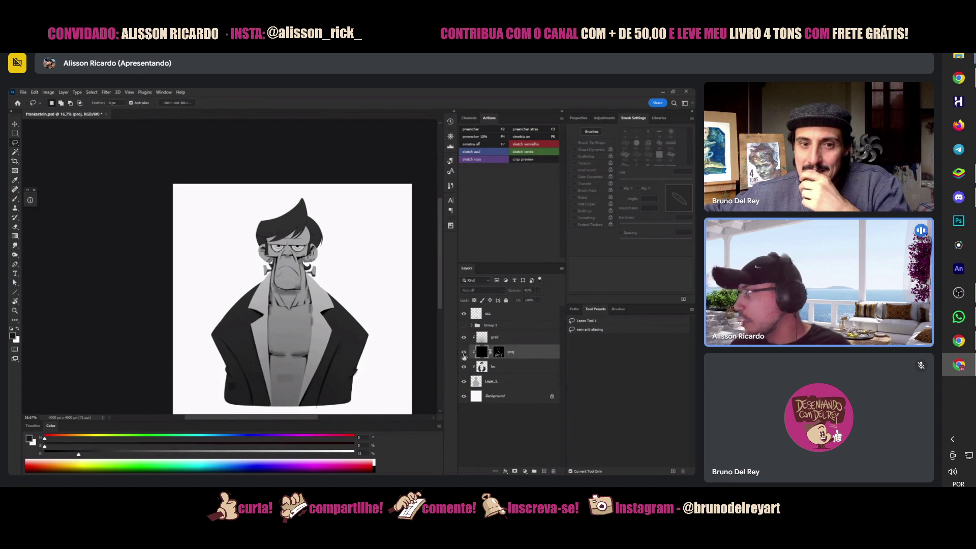
pyautogui.click(464, 354)
pyautogui.click(464, 353)
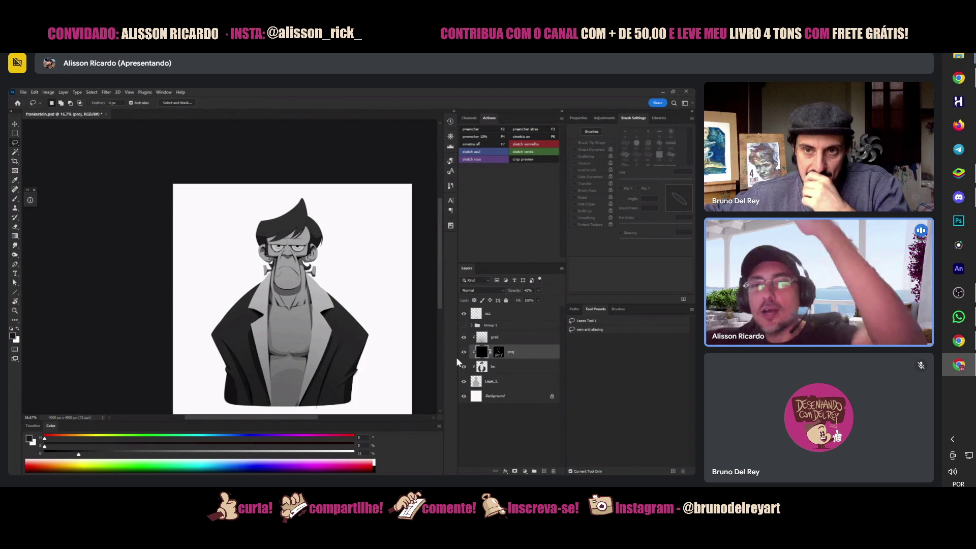
# - Add a new clipped layer between proj and grad and name it med
pyautogui.click(499, 352)
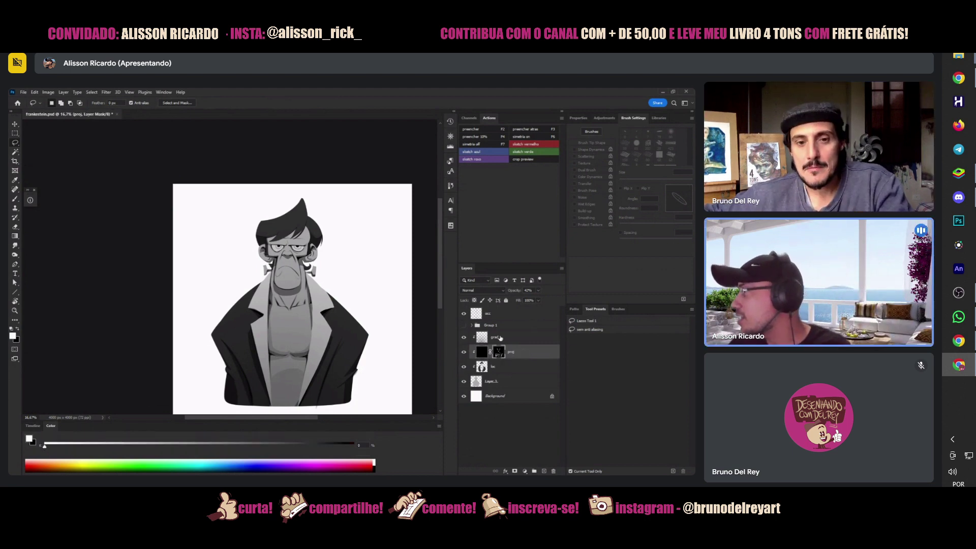
pyautogui.click(464, 337)
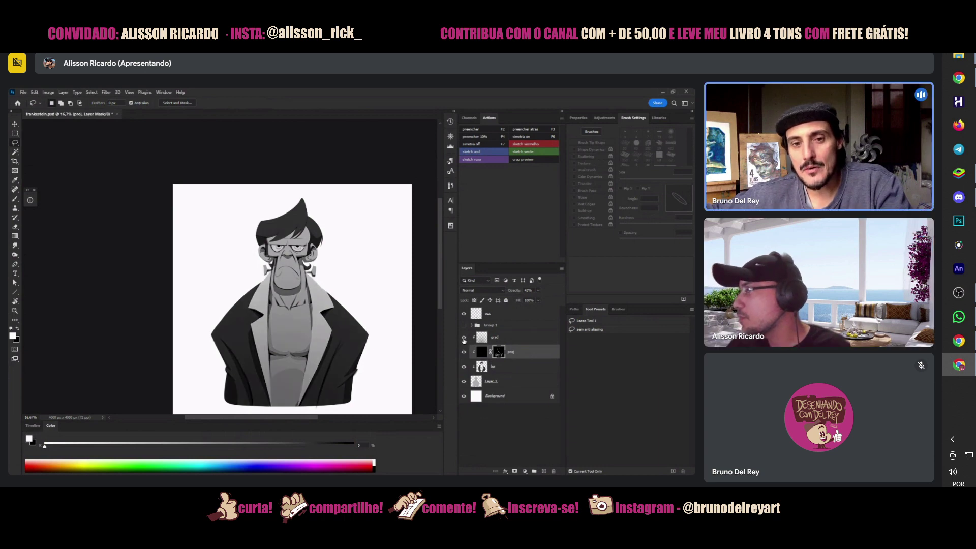
pyautogui.click(544, 472)
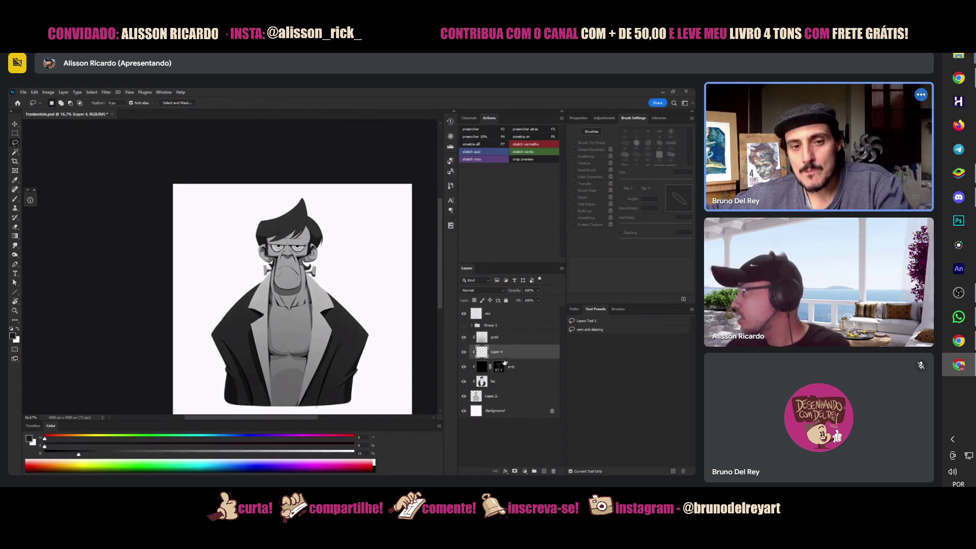
pyautogui.doubleClick(495, 351)
pyautogui.write('med')
pyautogui.press('Return')
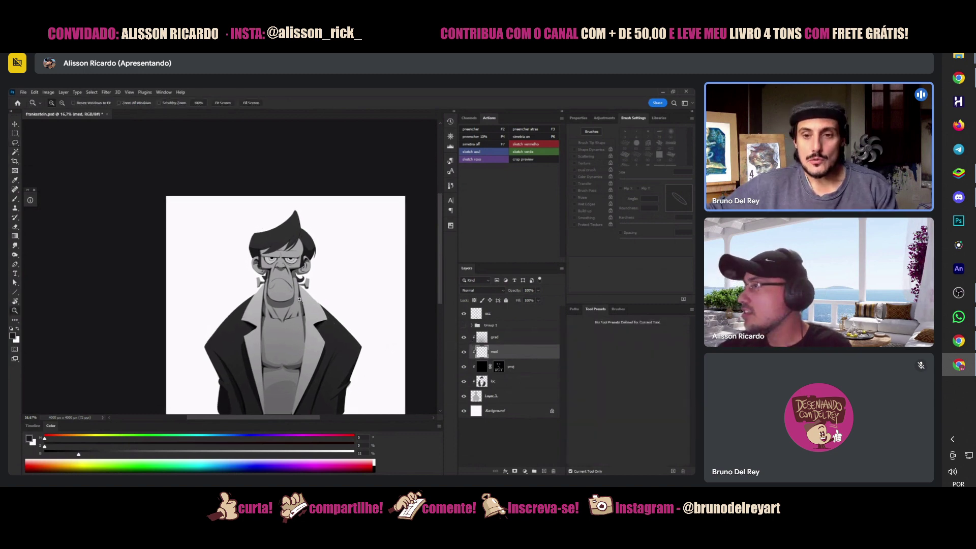
# - Try lassoing small areas around the mouth on the med layer for gradient shading
pyautogui.scroll(1, 270, 274)
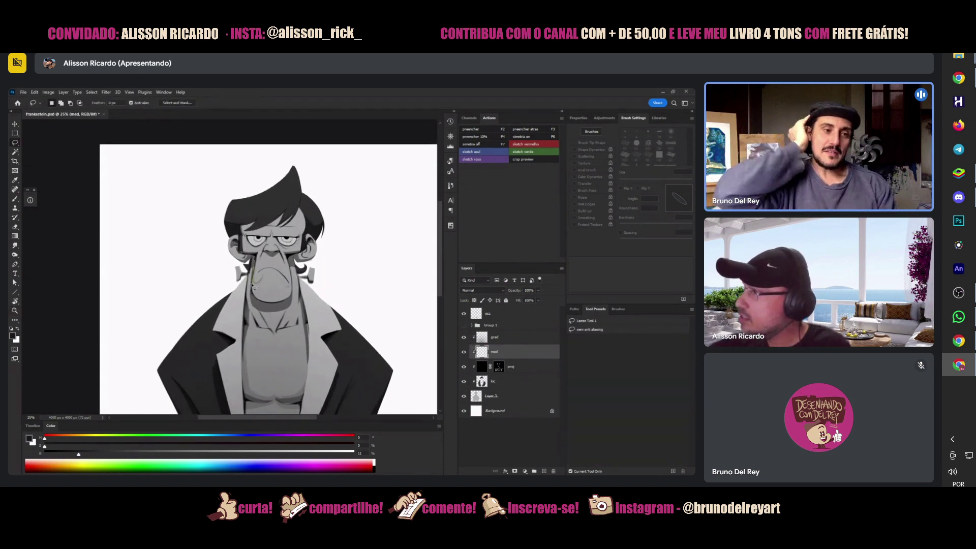
pyautogui.moveTo(257, 295)
pyautogui.mouseDown()
pyautogui.moveTo(278, 304)
pyautogui.moveTo(293, 279)
pyautogui.moveTo(270, 309)
pyautogui.moveTo(251, 270)
pyautogui.mouseUp()
pyautogui.press('g')
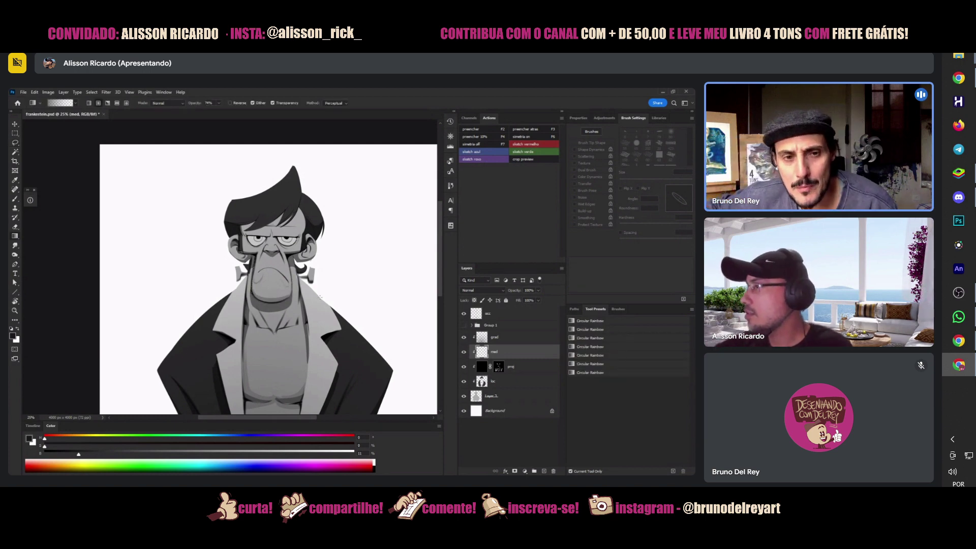
pyautogui.scroll(2, 312, 315)
pyautogui.press('l')
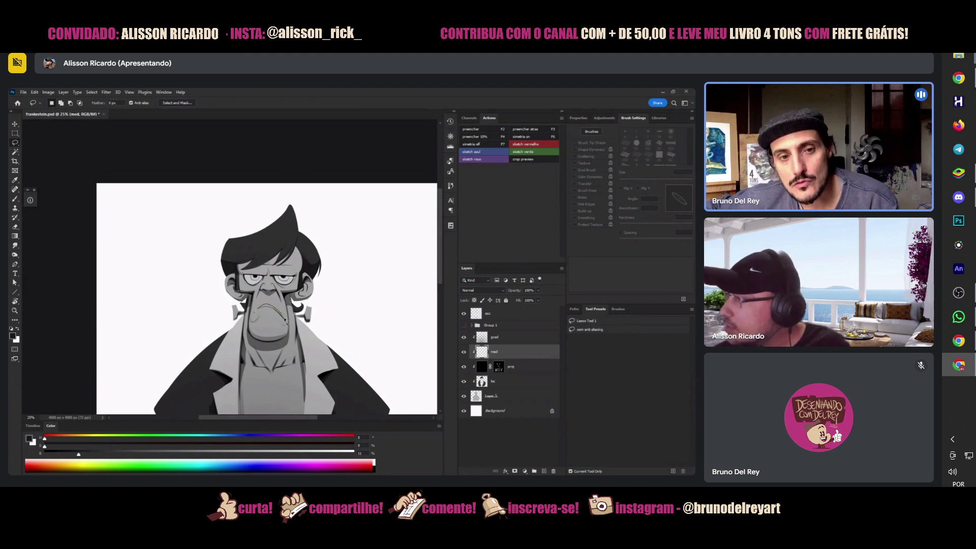
pyautogui.moveTo(282, 319); pyautogui.dragTo(257, 306)
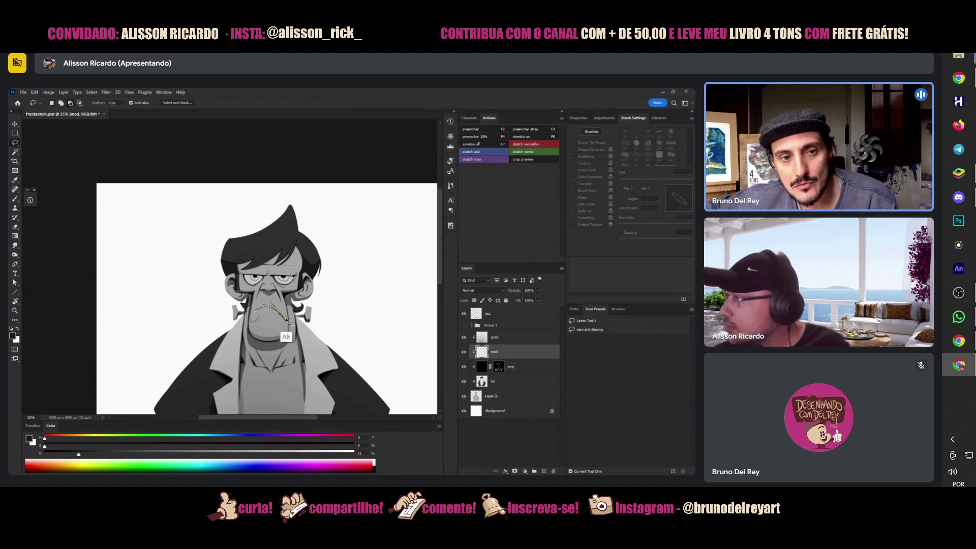
pyautogui.press('g')
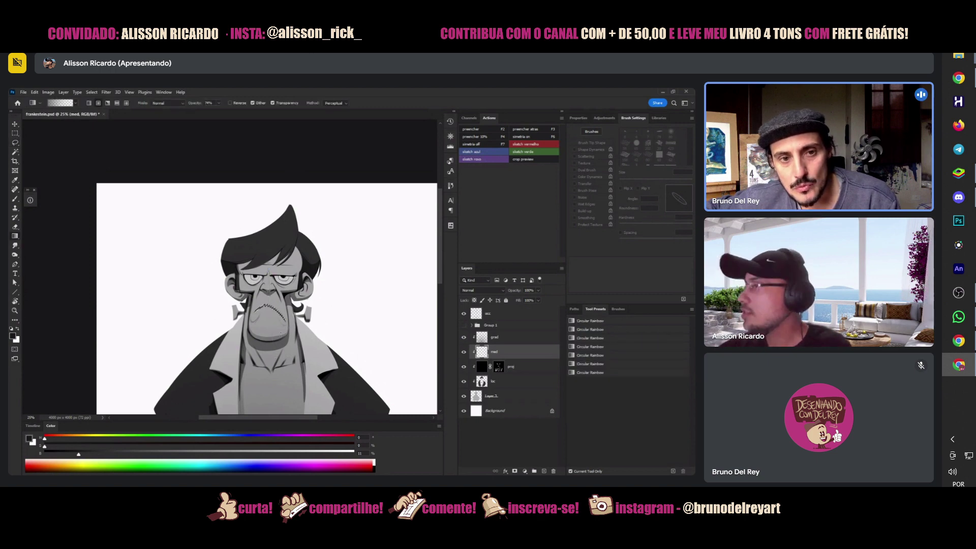
# - Review the whole illustration from a distance and closer up
pyautogui.press('z')
pyautogui.keyDown('alt'); pyautogui.click(318, 333); pyautogui.keyUp('alt')
pyautogui.keyDown('alt'); pyautogui.click(318, 333); pyautogui.keyUp('alt')
pyautogui.keyDown('alt'); pyautogui.click(318, 333); pyautogui.keyUp('alt')
pyautogui.moveTo(352, 354); pyautogui.dragTo(351, 334)
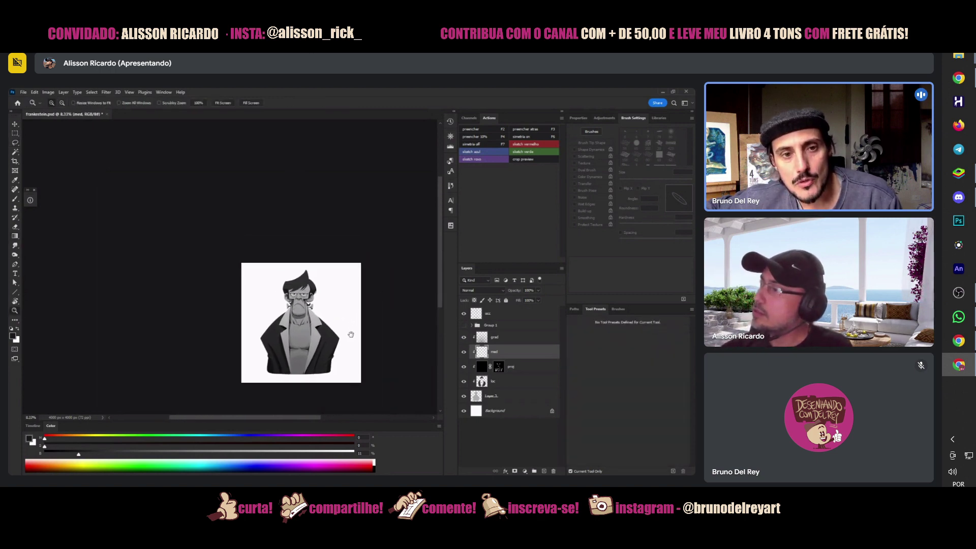
pyautogui.click(293, 307)
pyautogui.click(293, 308)
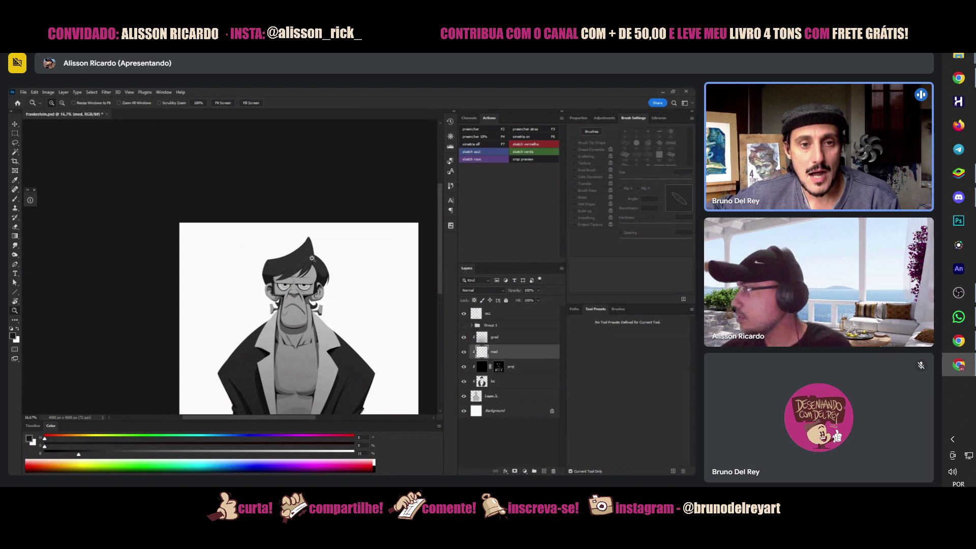
pyautogui.moveTo(369, 373); pyautogui.dragTo(361, 363)
# - Try lassoing a shape at the neck and collarbone on the proj layer's mask for a gradient fill
pyautogui.click(482, 319)
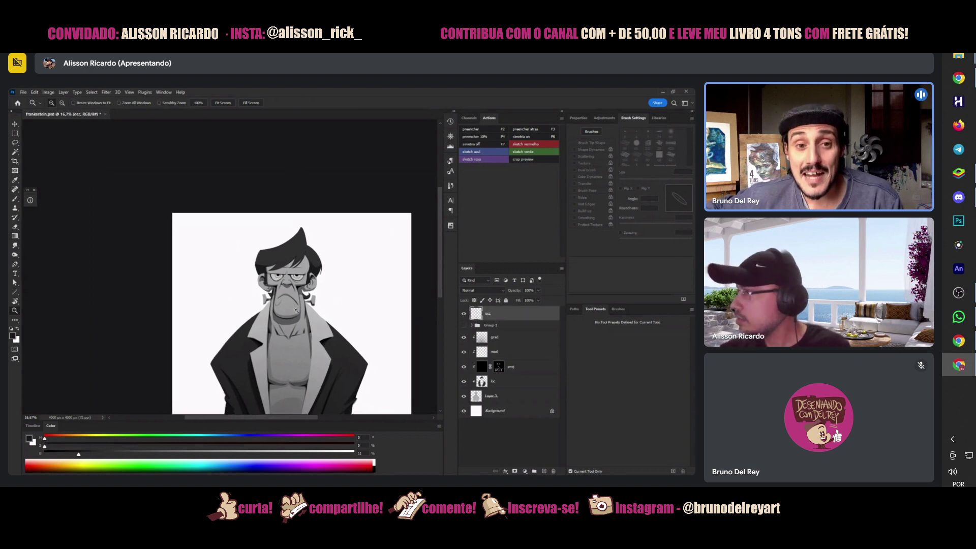
pyautogui.press('e')
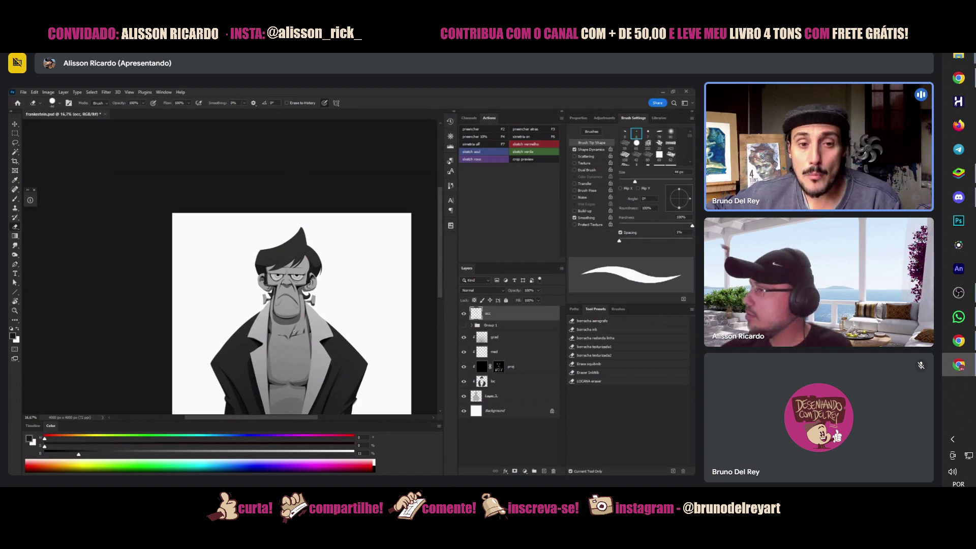
pyautogui.click(498, 370)
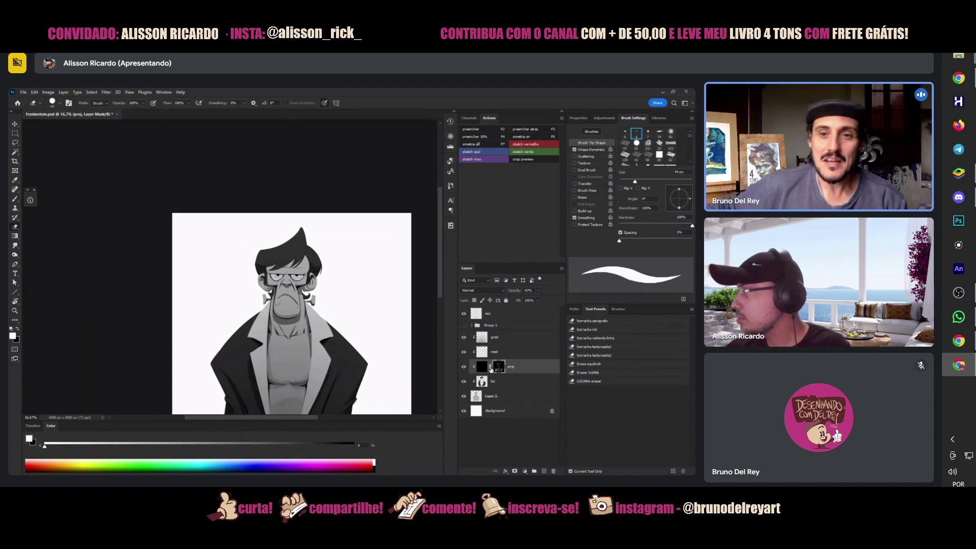
pyautogui.press('l')
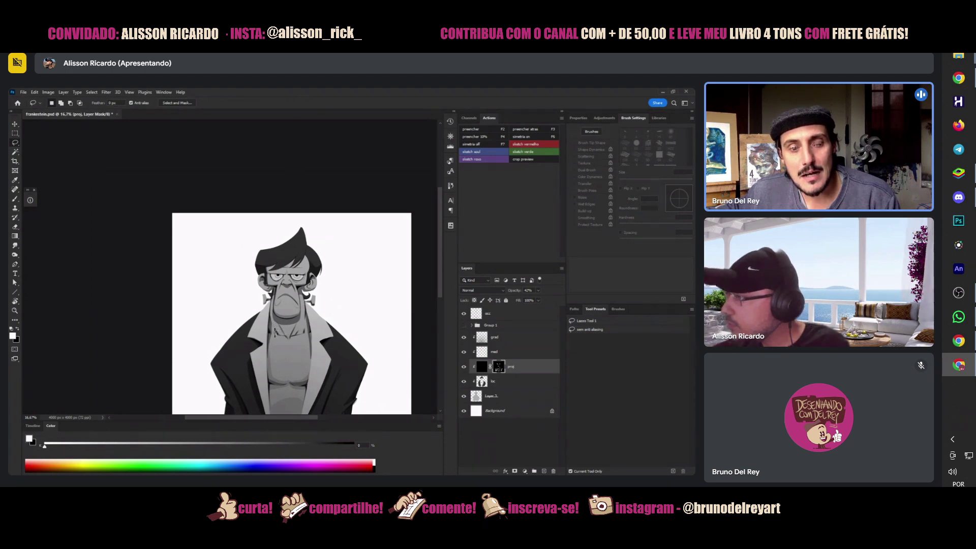
pyautogui.press('shift')
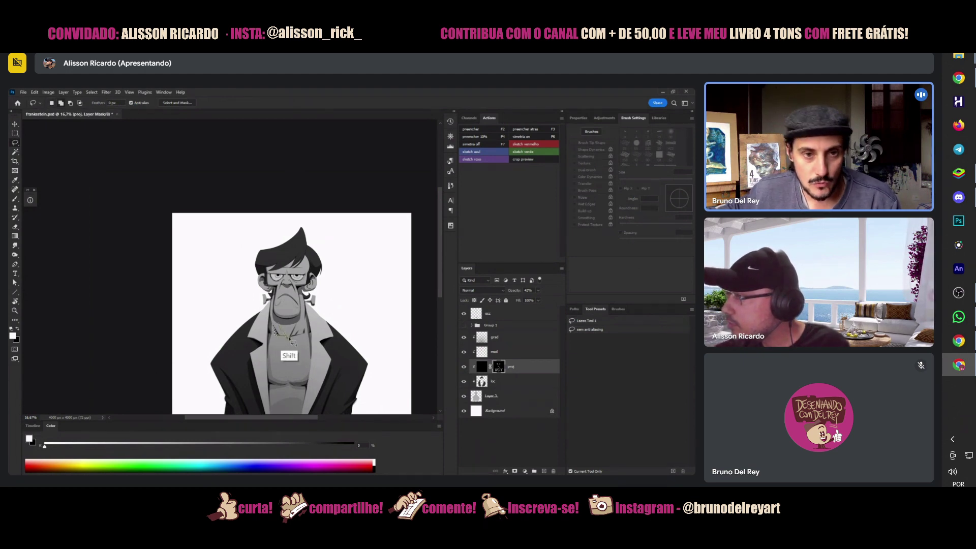
pyautogui.moveTo(280, 316); pyautogui.dragTo(298, 332)
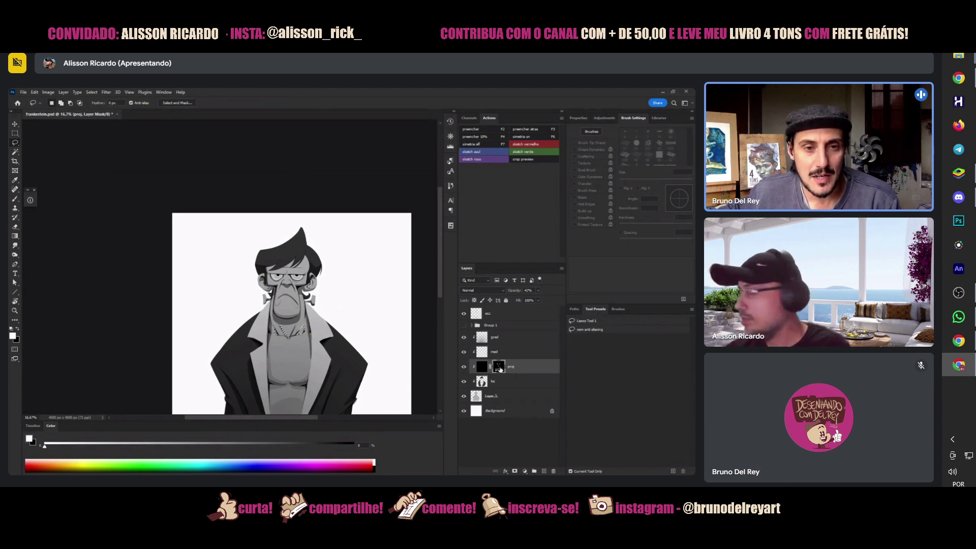
pyautogui.press('g')
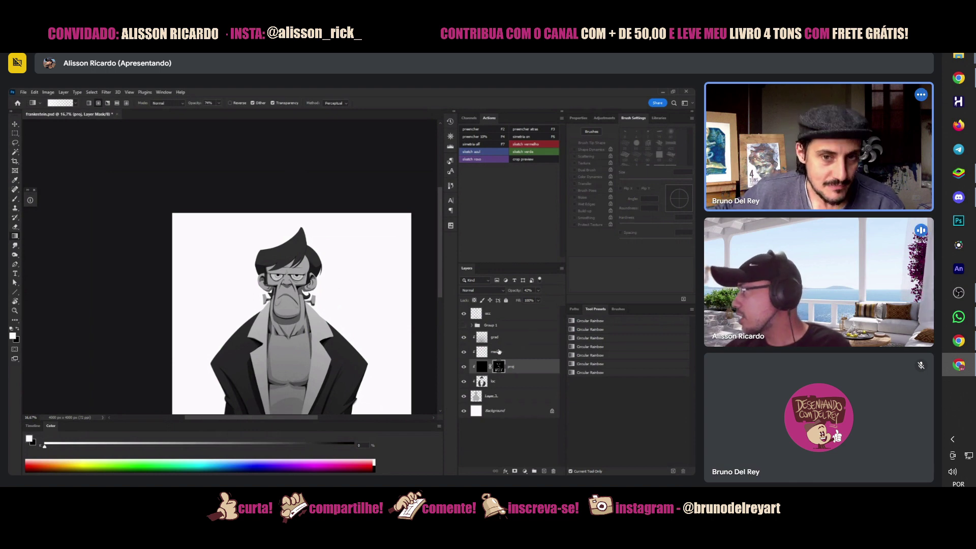
# - Lasso a small area at the neck and collarbone on the topmost layer
pyautogui.click(498, 318)
pyautogui.press('l')
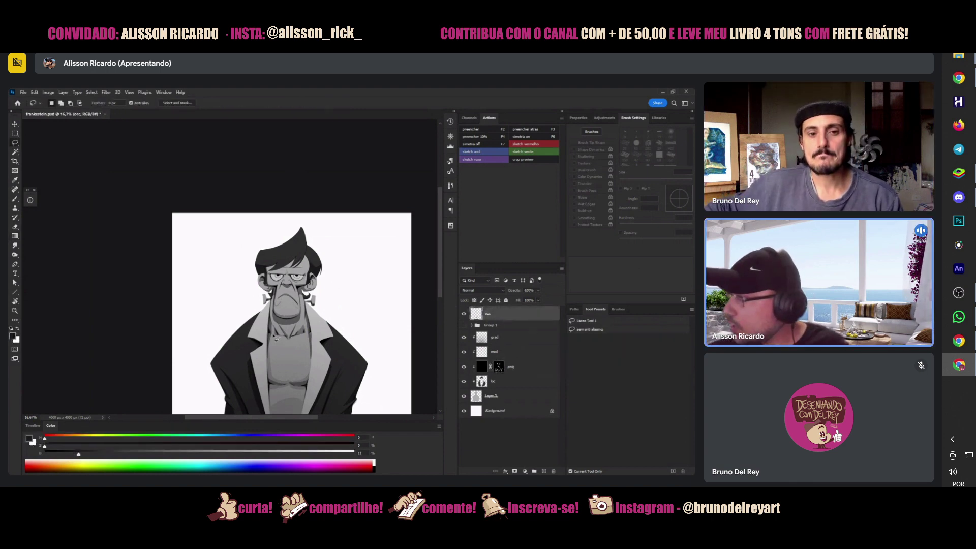
pyautogui.moveTo(285, 339)
pyautogui.mouseDown()
pyautogui.moveTo(275, 329)
pyautogui.moveTo(299, 343)
pyautogui.moveTo(305, 328)
pyautogui.moveTo(283, 341)
pyautogui.mouseUp()
pyautogui.press('shift')
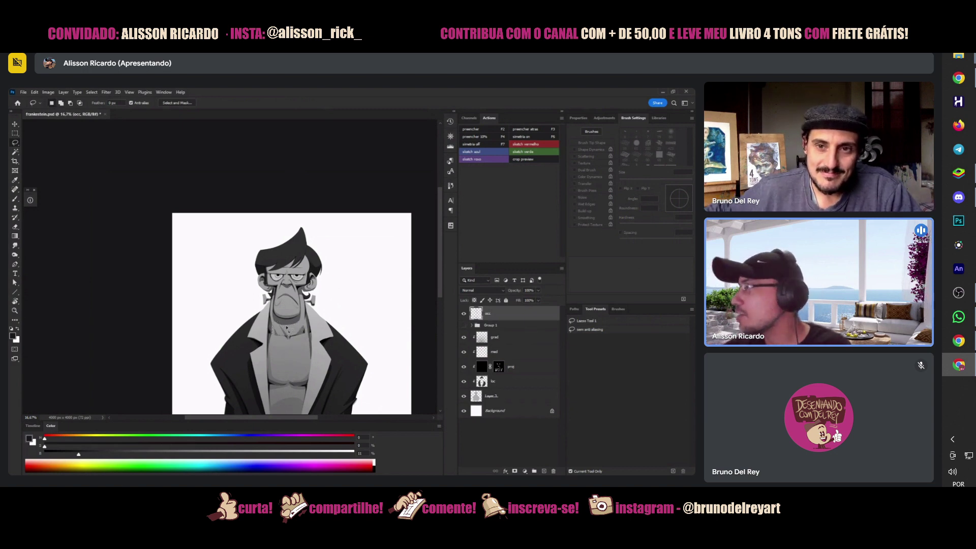
# - Compare the illustration with the proj layer's cast shadows and the med layer's shading hidden and shown
pyautogui.click(498, 366)
pyautogui.press('b')
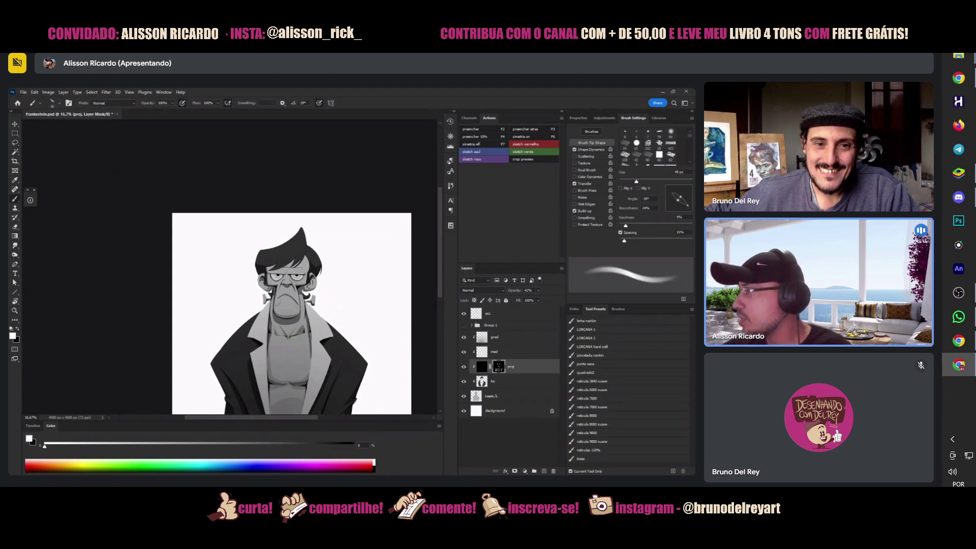
pyautogui.click(463, 367)
pyautogui.click(463, 367)
pyautogui.keyDown('alt'); pyautogui.click(302, 331); pyautogui.keyUp('alt')
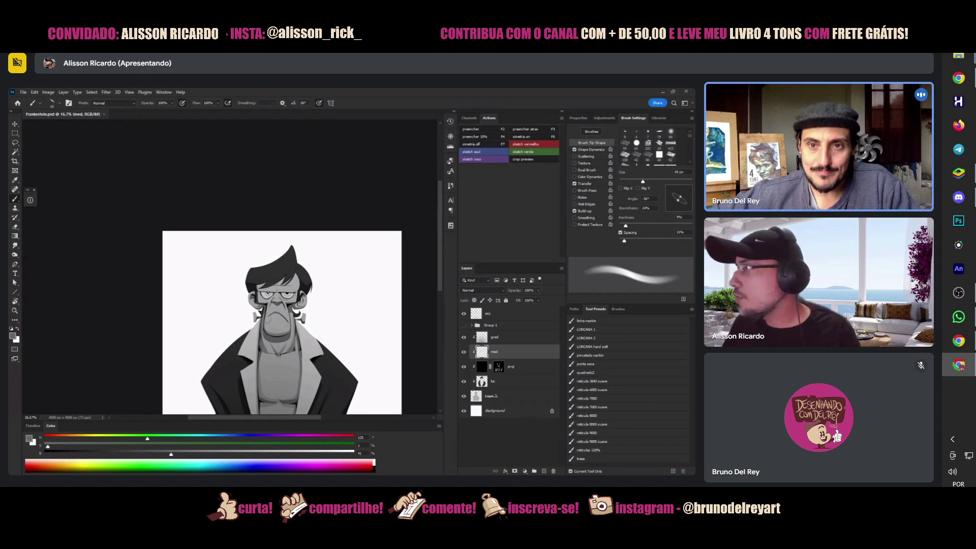
pyautogui.click(464, 352)
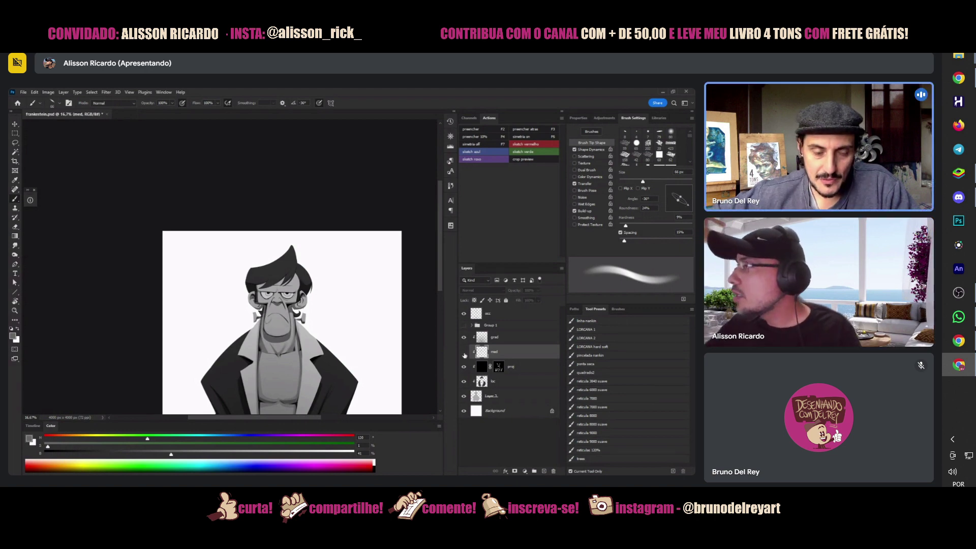
pyautogui.click(463, 352)
# - Lasso an area across the face on the med layer and prepare a gradient with the default colours
pyautogui.press('l')
pyautogui.scroll(2, 274, 285)
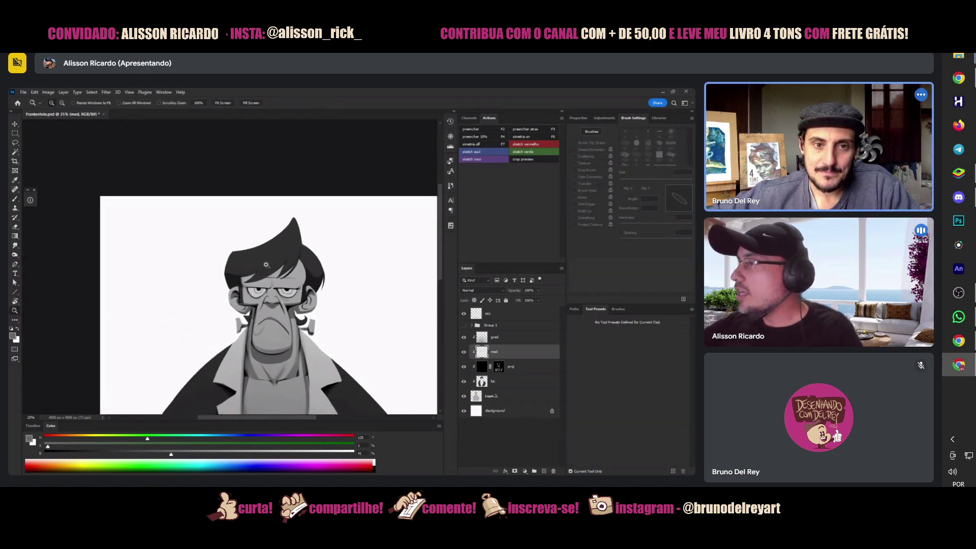
pyautogui.moveTo(255, 296)
pyautogui.mouseDown()
pyautogui.moveTo(242, 288)
pyautogui.moveTo(254, 303)
pyautogui.moveTo(268, 291)
pyautogui.moveTo(249, 307)
pyautogui.moveTo(243, 290)
pyautogui.moveTo(254, 288)
pyautogui.moveTo(310, 288)
pyautogui.moveTo(314, 300)
pyautogui.moveTo(289, 304)
pyautogui.moveTo(286, 294)
pyautogui.mouseUp()
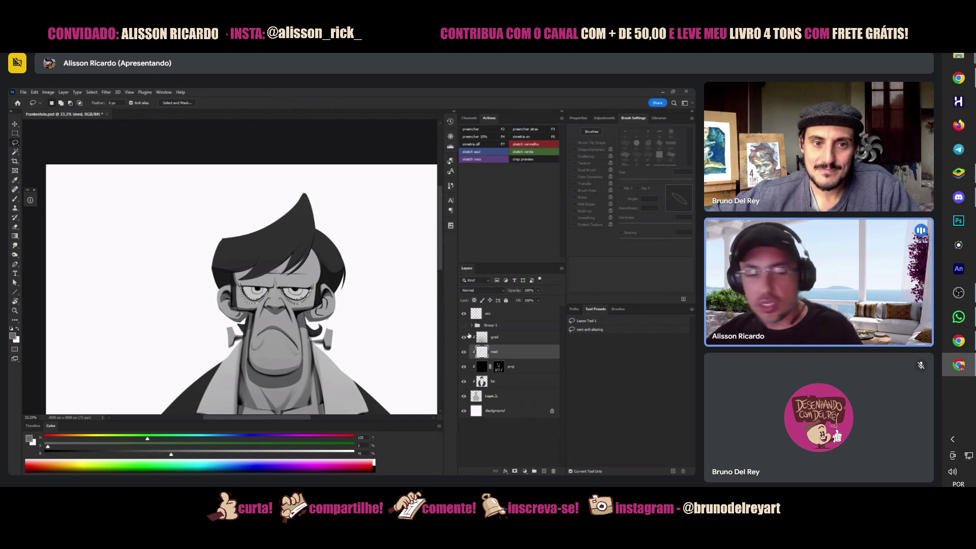
pyautogui.press('g')
pyautogui.press('d')
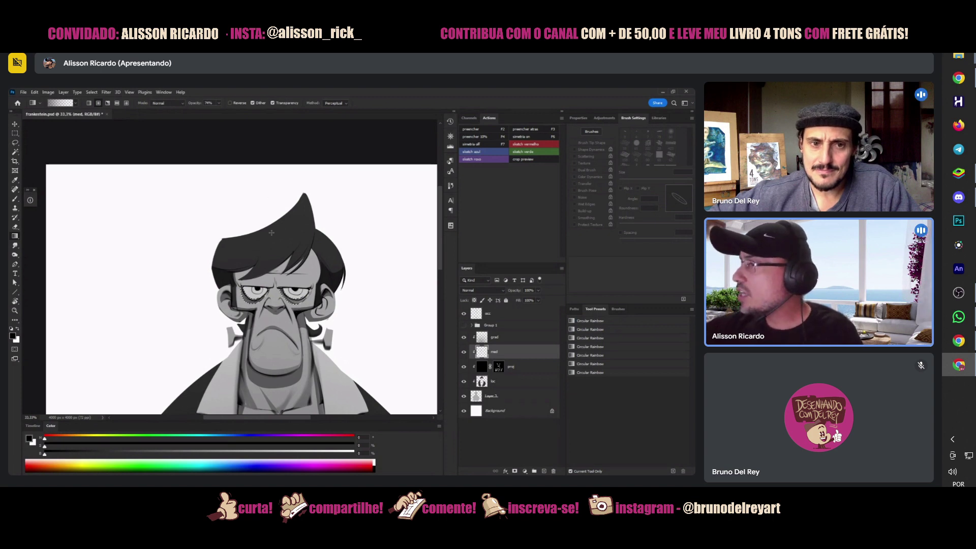
# - Make the brush tip smaller and harder for painting the hair on the med layer
pyautogui.press('b')
pyautogui.press('z')
pyautogui.keyDown('alt'); pyautogui.click(324, 365); pyautogui.keyUp('alt')
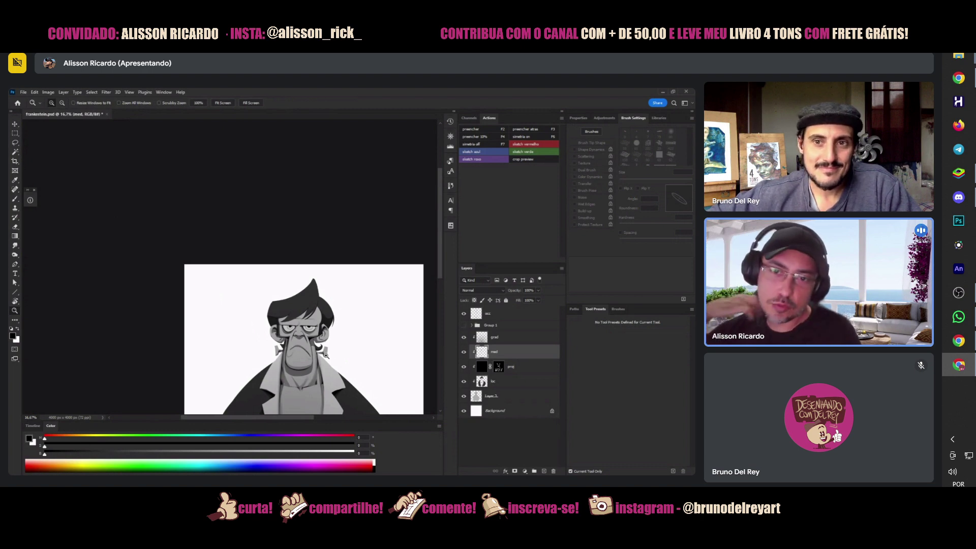
pyautogui.click(288, 316)
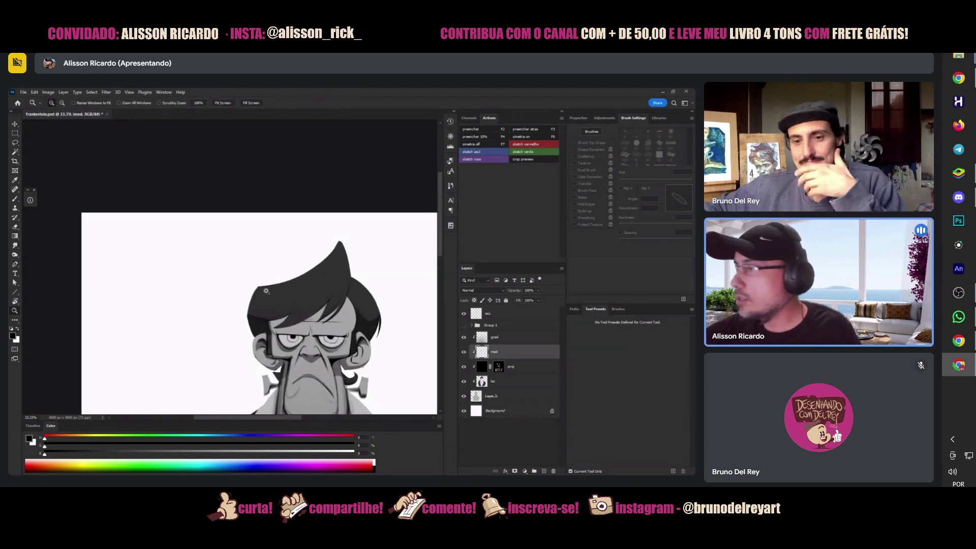
pyautogui.press('b')
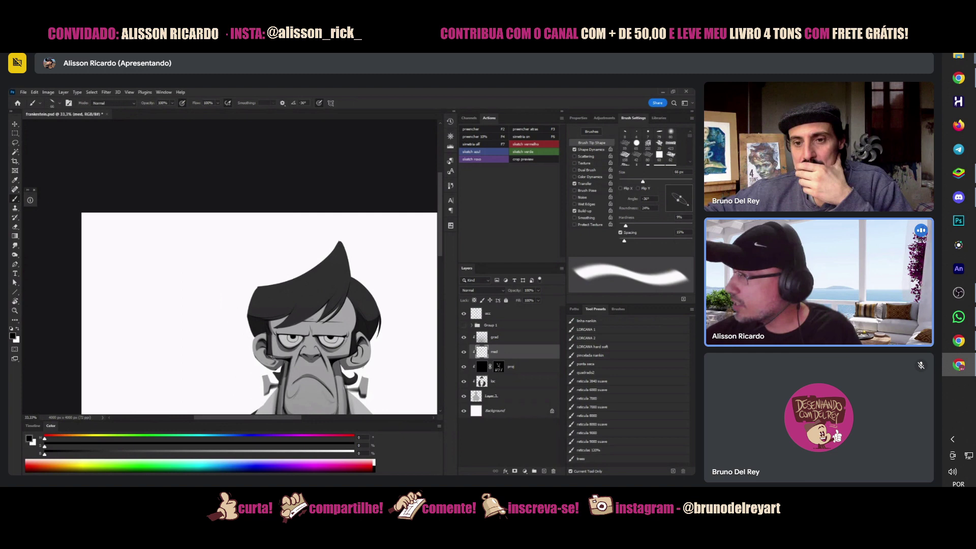
pyautogui.rightClick(287, 311)
pyautogui.moveTo(349, 297)
pyautogui.mouseDown()
pyautogui.moveTo(374, 292)
pyautogui.moveTo(341, 275)
pyautogui.mouseUp()
pyautogui.press('Return')
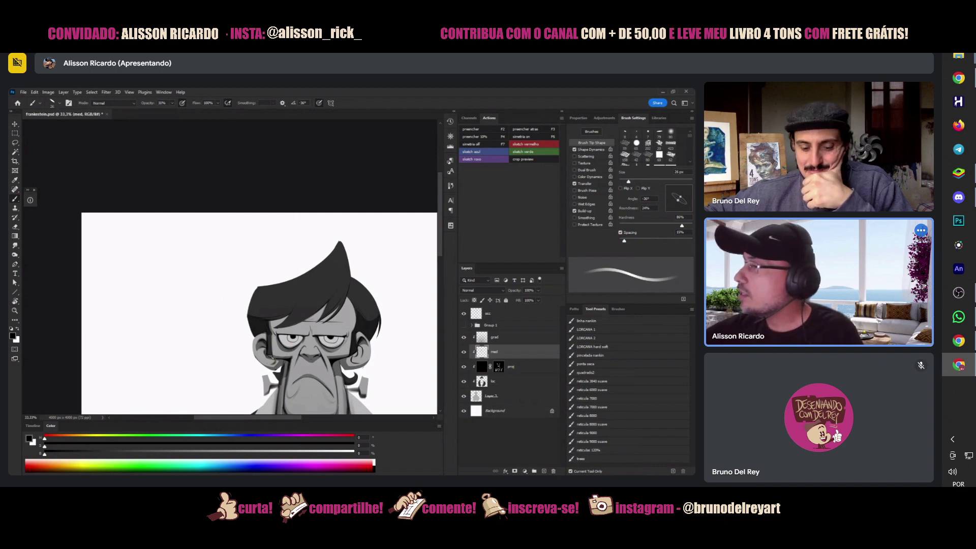
# - Set the brush to 19% opacity and 64 px, and rotate its elliptical tip to nearly horizontal
pyautogui.press('1')
pyautogui.press('9')
pyautogui.rightClick(349, 277)
pyautogui.write('64')
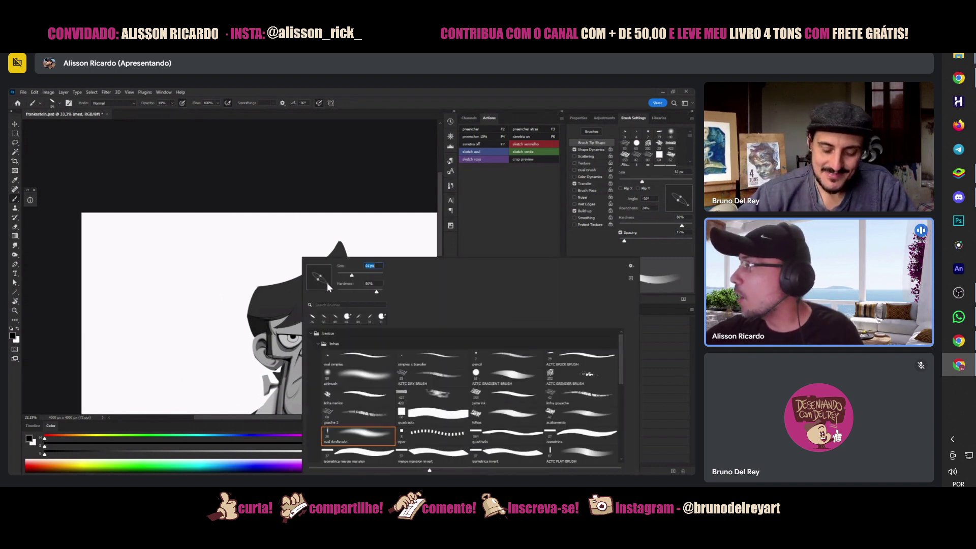
pyautogui.moveTo(325, 283); pyautogui.dragTo(319, 278)
pyautogui.press('Return')
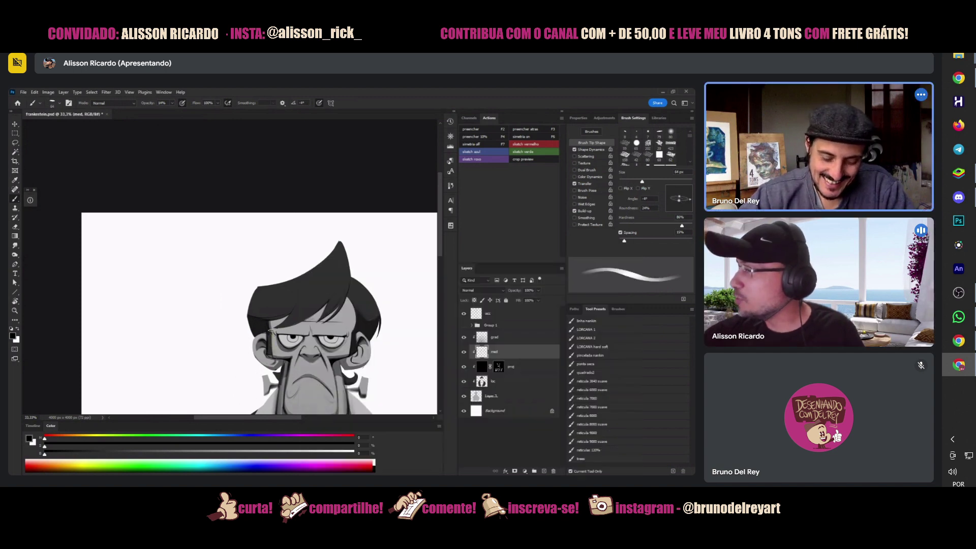
# - Reduce the brush size to 36 px and raise its opacity
pyautogui.rightClick(357, 279)
pyautogui.moveTo(356, 276); pyautogui.dragTo(351, 276)
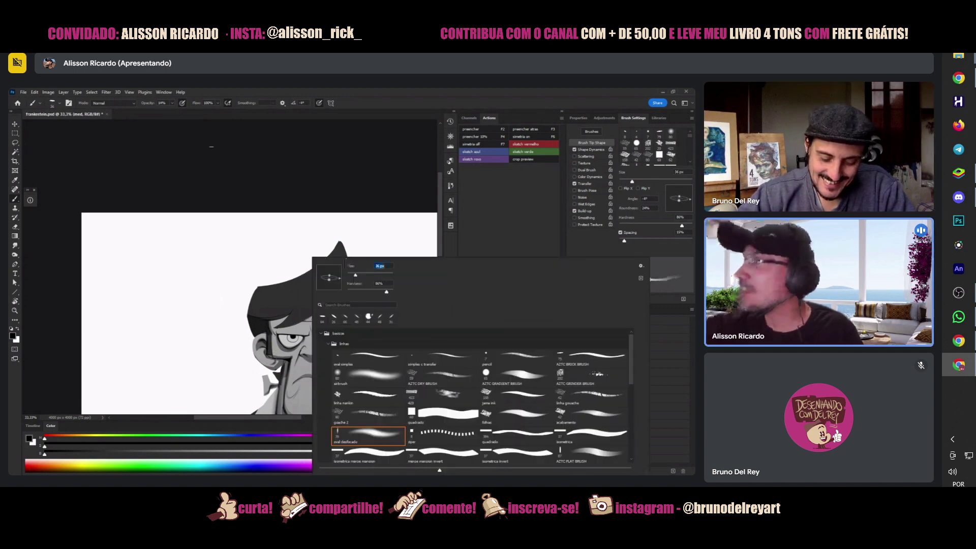
pyautogui.click(173, 103)
pyautogui.moveTo(179, 112); pyautogui.dragTo(183, 112)
pyautogui.press('Return')
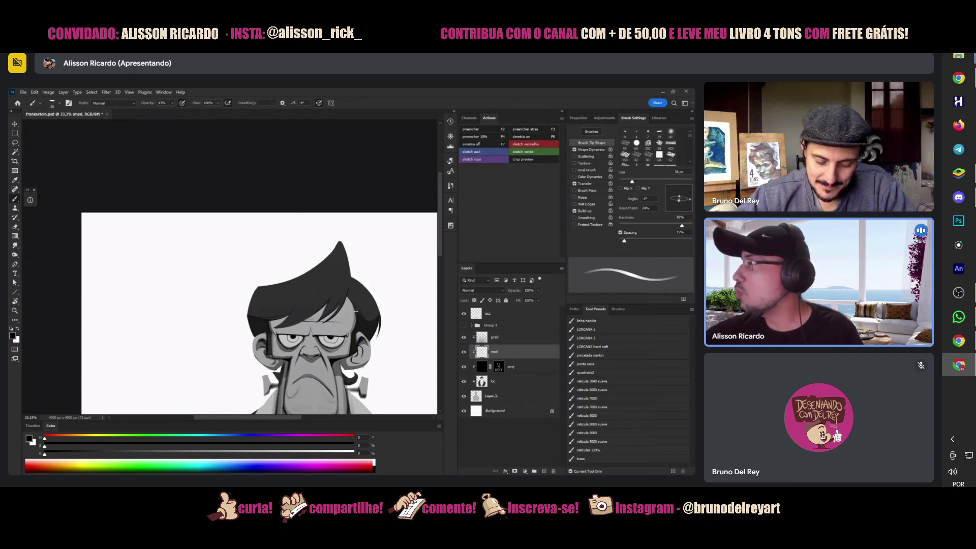
# - Paint darker strands along the fringe and quiff of the hair on the med layer
pyautogui.moveTo(320, 320)
pyautogui.mouseDown()
pyautogui.moveTo(330, 322)
pyautogui.moveTo(346, 300)
pyautogui.moveTo(328, 300)
pyautogui.moveTo(328, 313)
pyautogui.moveTo(340, 309)
pyautogui.mouseUp()
pyautogui.moveTo(265, 315); pyautogui.dragTo(288, 313)
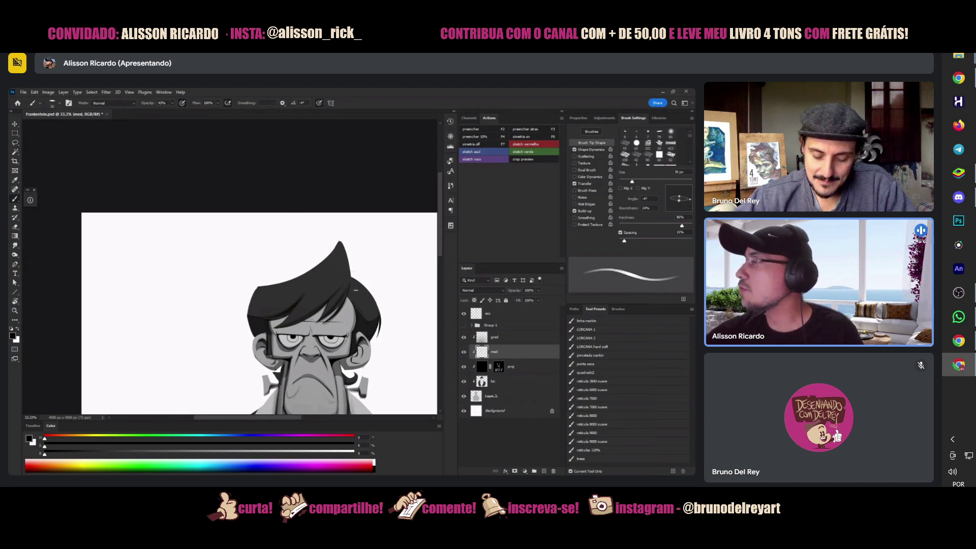
pyautogui.moveTo(350, 299)
pyautogui.mouseDown()
pyautogui.moveTo(364, 319)
pyautogui.moveTo(339, 252)
pyautogui.moveTo(339, 262)
pyautogui.mouseUp()
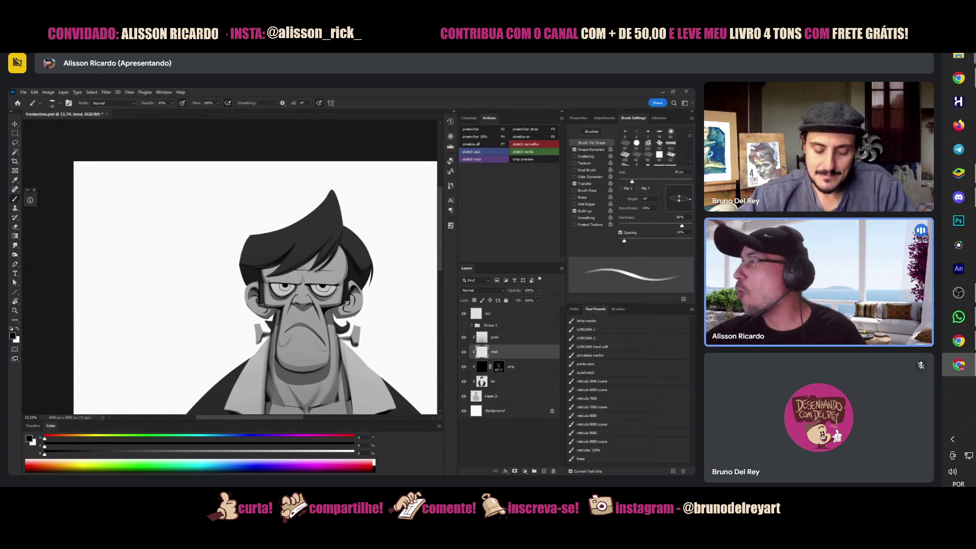
# - Continue the hair strands on the rotated canvas with a smaller brush
pyautogui.press('r')
pyautogui.moveTo(380, 358)
pyautogui.mouseDown()
pyautogui.moveTo(405, 276)
pyautogui.moveTo(395, 207)
pyautogui.moveTo(377, 183)
pyautogui.mouseUp()
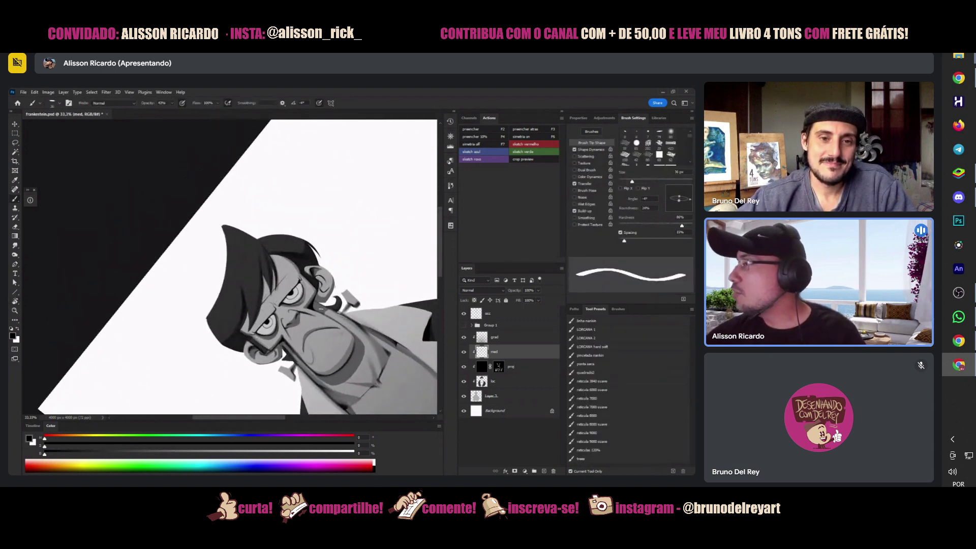
pyautogui.rightClick(367, 262)
pyautogui.press('Escape')
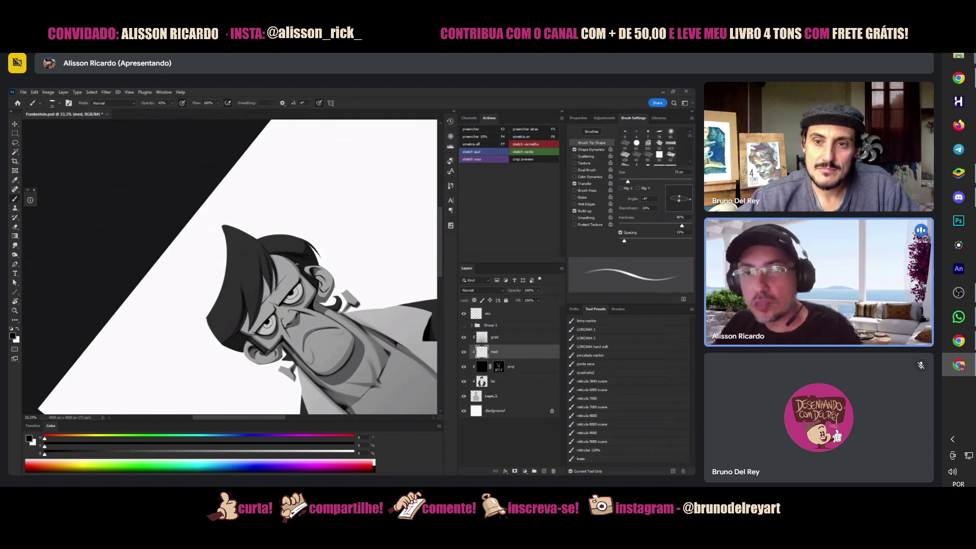
# - Examine the whole upright illustration from a distance and closer up
pyautogui.press('Escape')
pyautogui.press('z')
pyautogui.keyDown('alt'); pyautogui.click(283, 325); pyautogui.keyUp('alt')
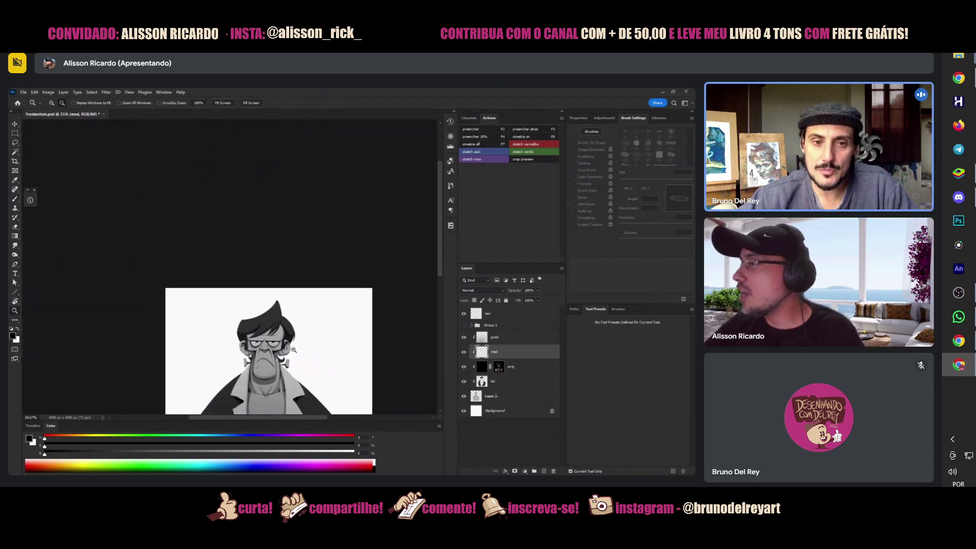
pyautogui.keyDown('alt'); pyautogui.click(283, 325); pyautogui.keyUp('alt')
pyautogui.press('b')
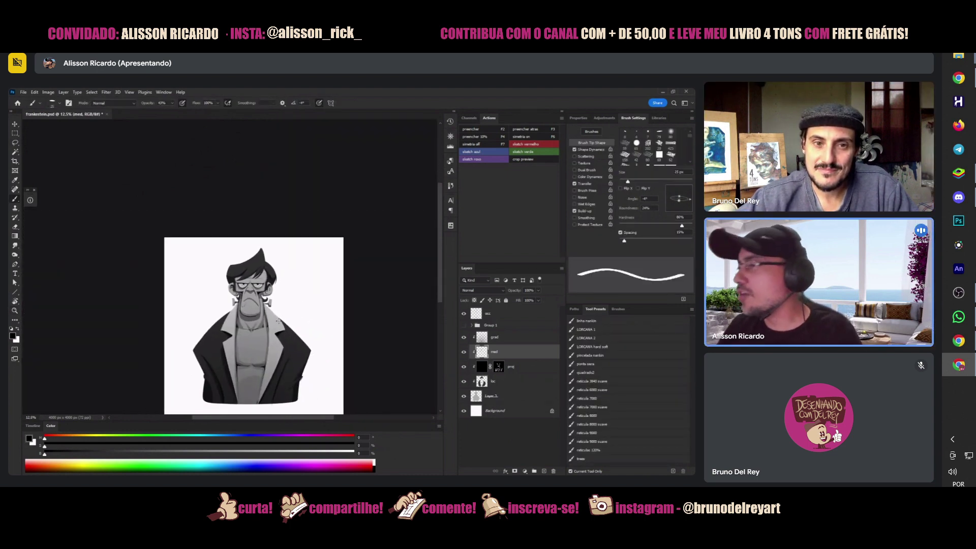
pyautogui.press('z')
pyautogui.click(264, 350)
pyautogui.press('b')
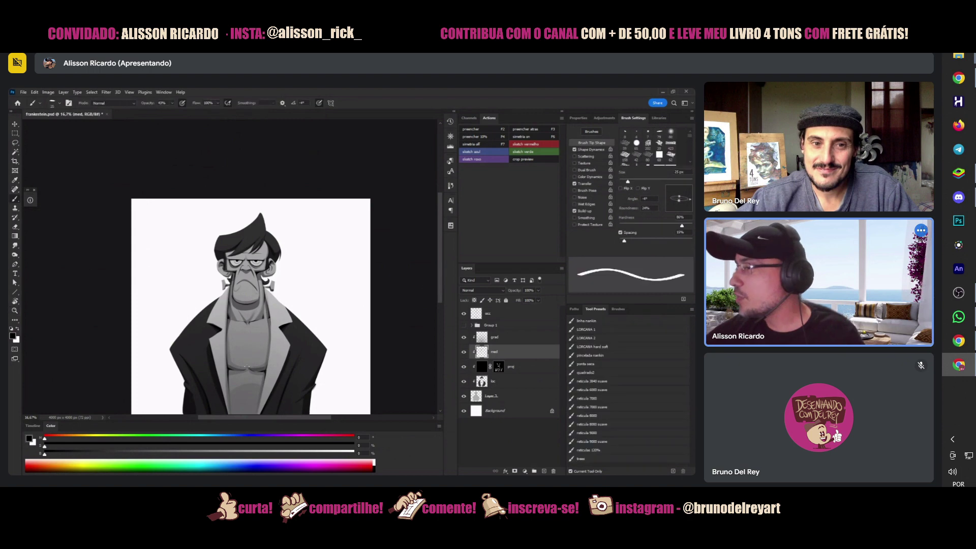
# - Enlarge the brush to 50 px and sample the grey from the chest as the painting colour
pyautogui.rightClick(292, 291)
pyautogui.click(258, 355)
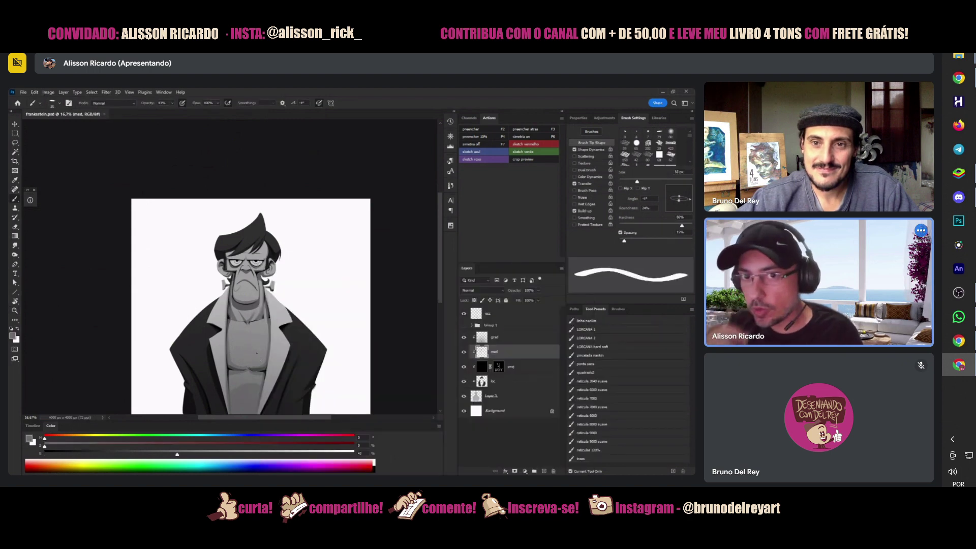
pyautogui.press(']')
pyautogui.press(']')
pyautogui.press(']')
pyautogui.press(']')
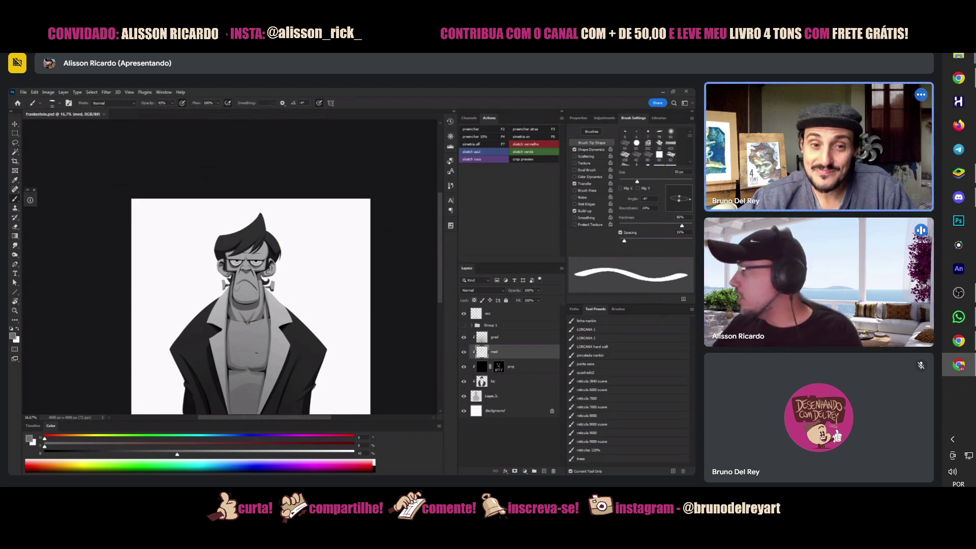
# - Add a new clipped layer above med and paint the chest and abdomen muscle shading on it
pyautogui.click(545, 472)
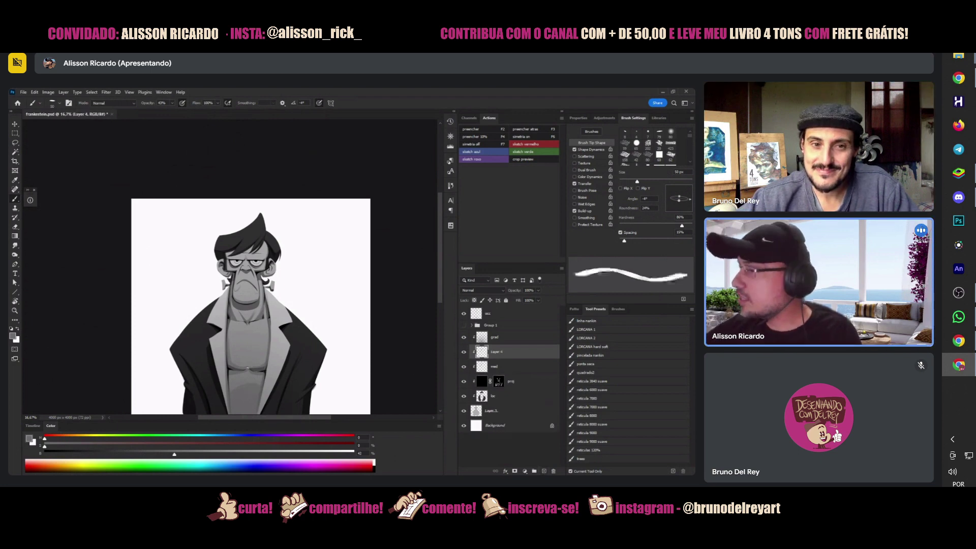
pyautogui.moveTo(249, 342); pyautogui.dragTo(248, 365)
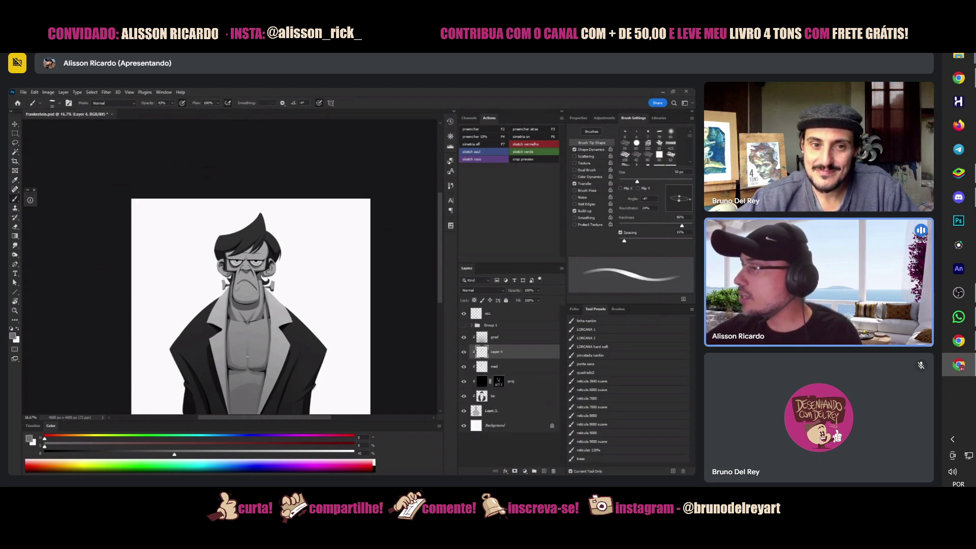
pyautogui.press('r')
pyautogui.moveTo(275, 331)
pyautogui.mouseDown()
pyautogui.moveTo(315, 260)
pyautogui.moveTo(298, 304)
pyautogui.mouseUp()
pyautogui.press('b')
pyautogui.rightClick(298, 304)
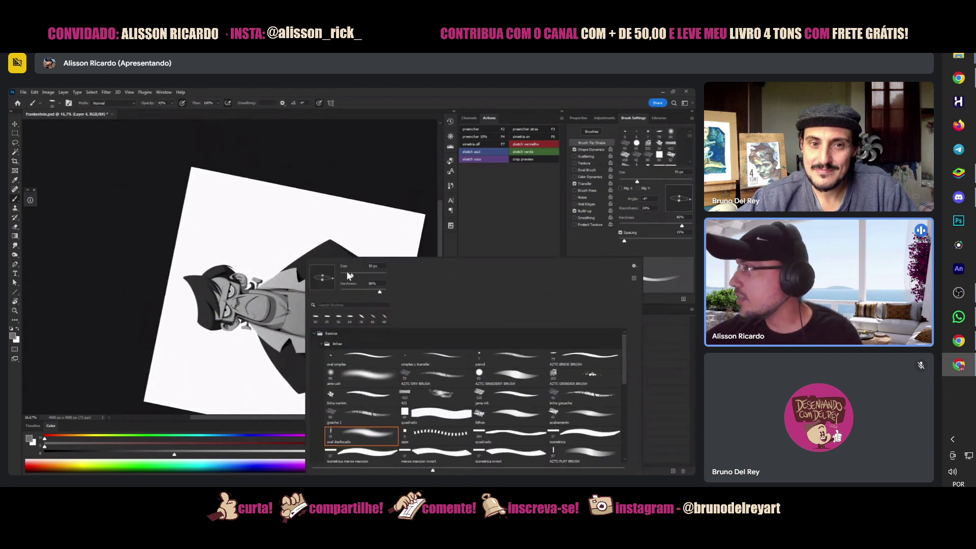
pyautogui.press('Escape')
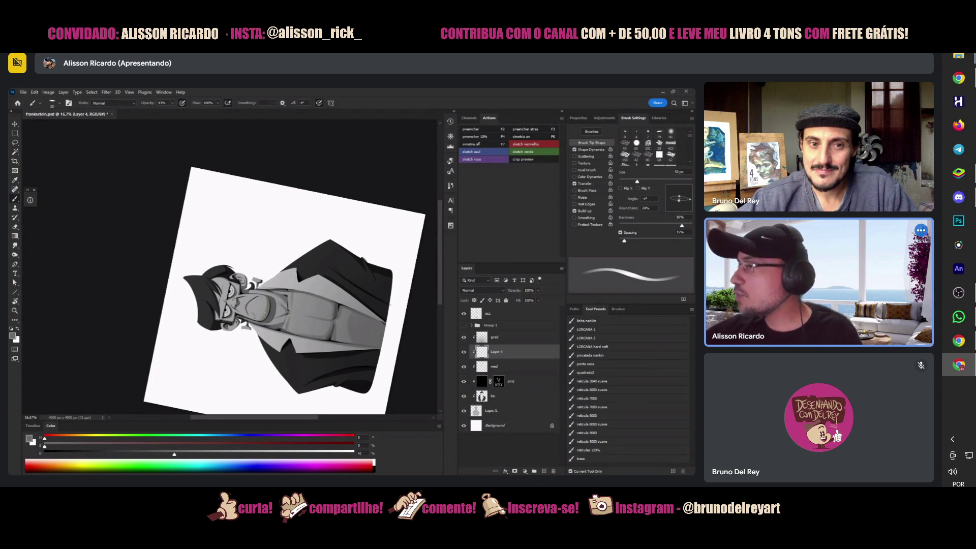
pyautogui.press('ctrl')
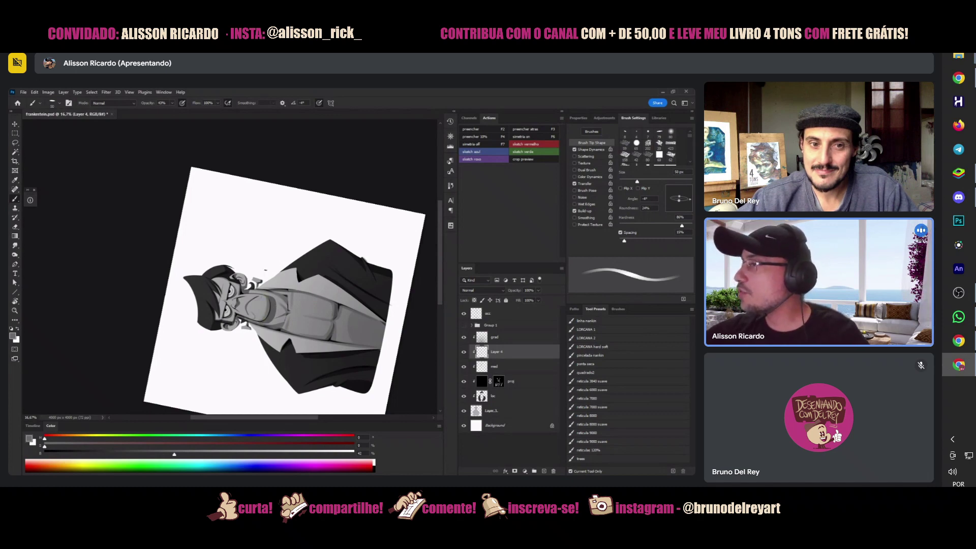
pyautogui.press('Escape')
pyautogui.moveTo(237, 305); pyautogui.dragTo(274, 307)
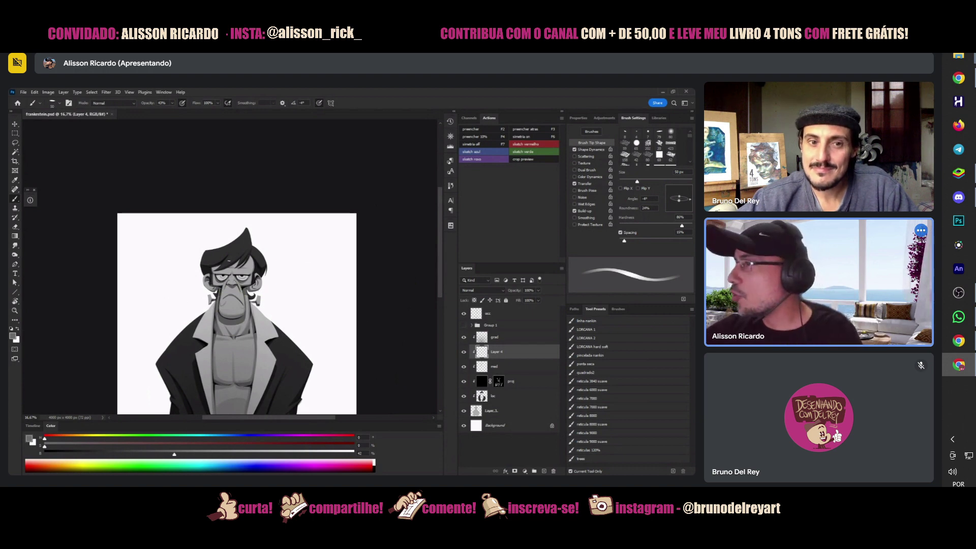
# - Save the illustration file and review the head and the whole figure
pyautogui.scroll(1, 239, 313)
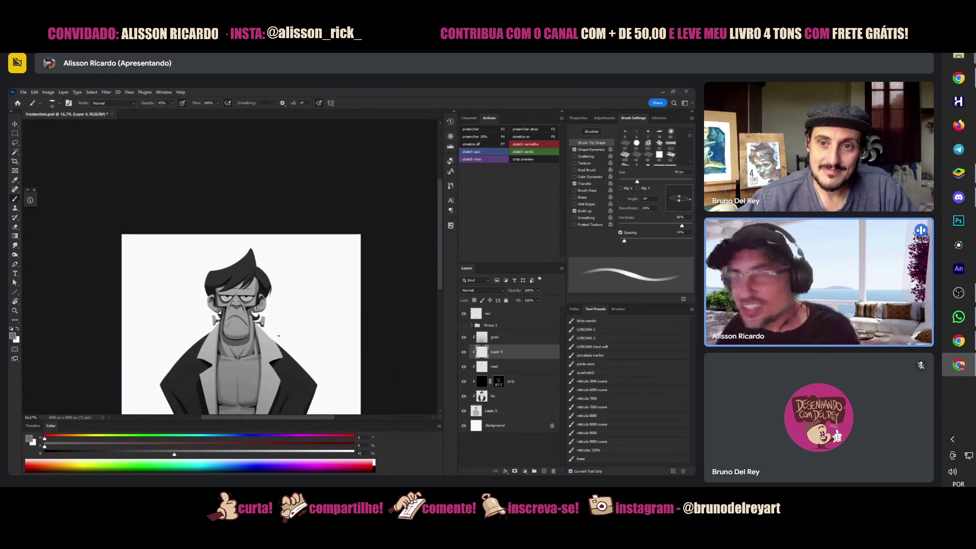
pyautogui.moveTo(288, 394); pyautogui.dragTo(305, 337)
pyautogui.hotkey('ctrl', 's')
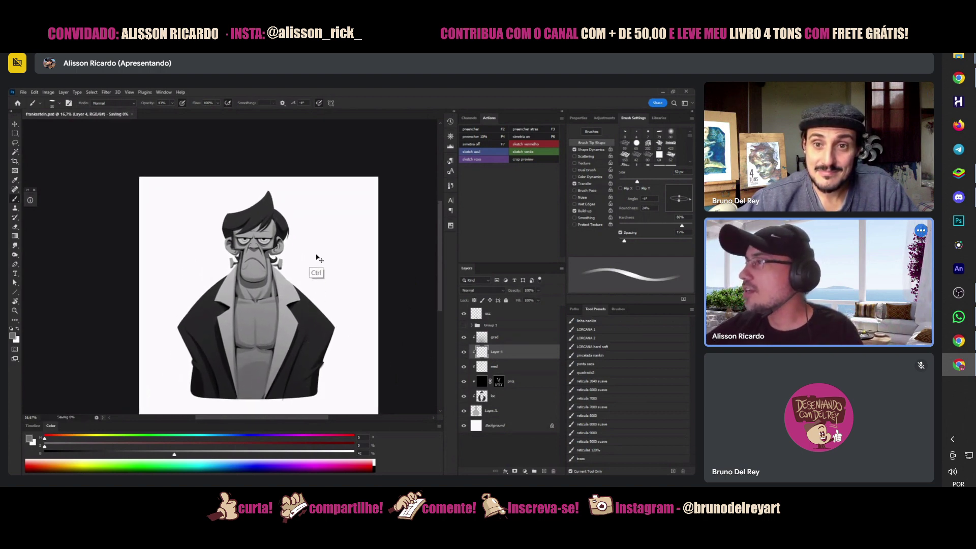
pyautogui.keyDown('ctrl'); pyautogui.click(317, 258); pyautogui.keyUp('ctrl')
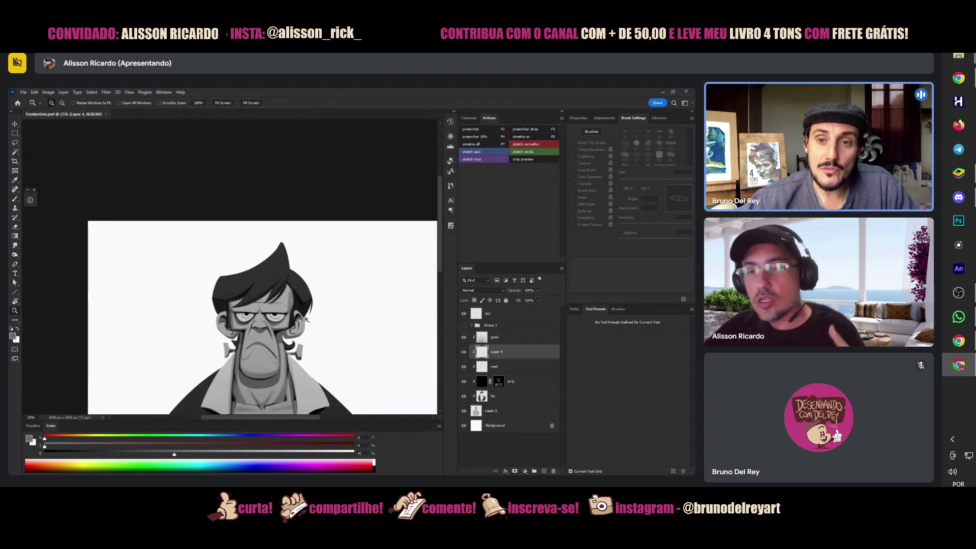
pyautogui.moveTo(314, 363); pyautogui.dragTo(314, 291)
pyautogui.scroll(-3, 315, 282)
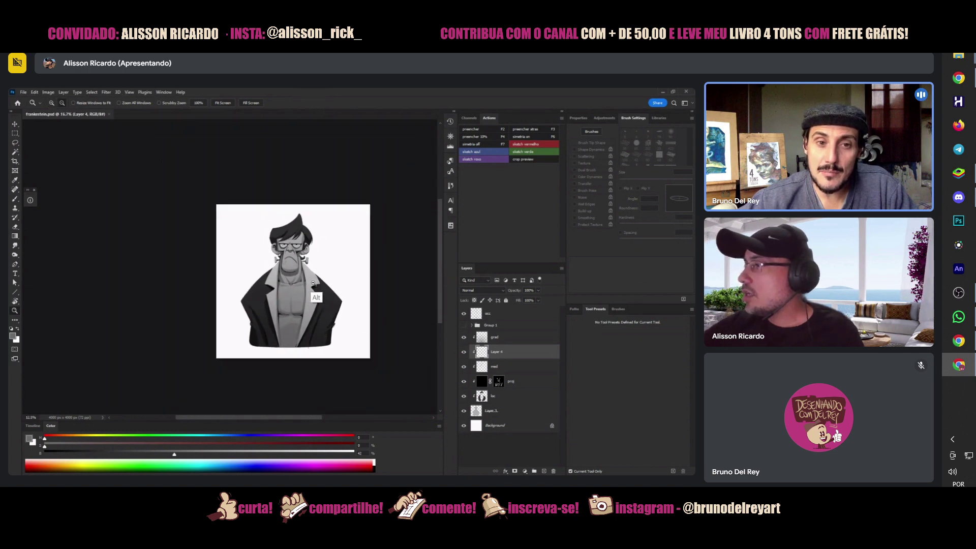
# - Sample the light grey from the chest as the brush colour and save the illustration file
pyautogui.scroll(1, 317, 269)
pyautogui.press('b')
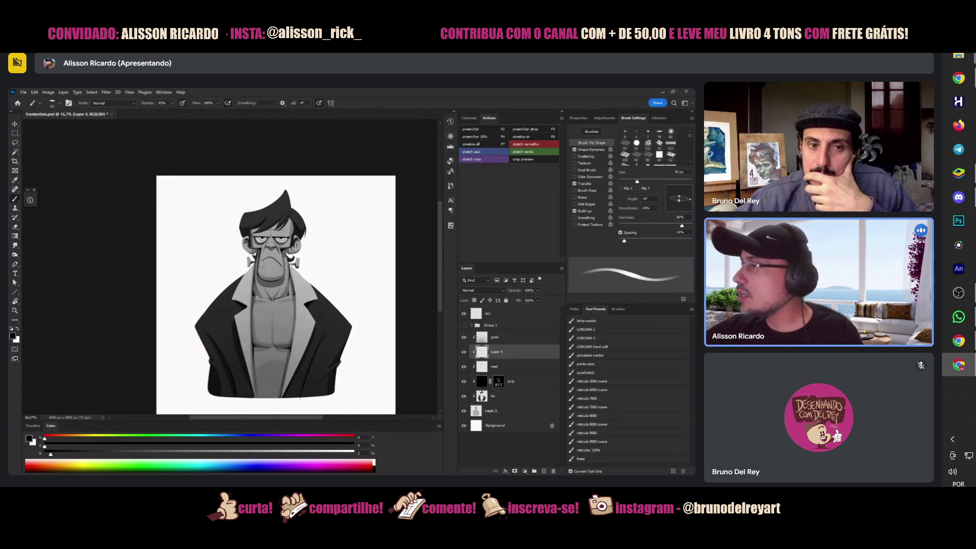
pyautogui.keyDown('alt'); pyautogui.click(275, 325); pyautogui.keyUp('alt')
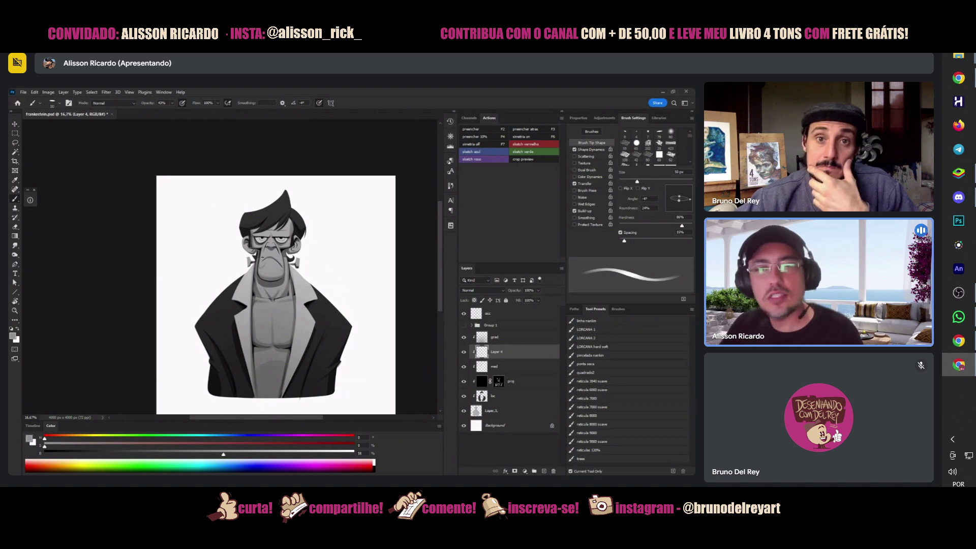
pyautogui.hotkey('ctrl', 's')
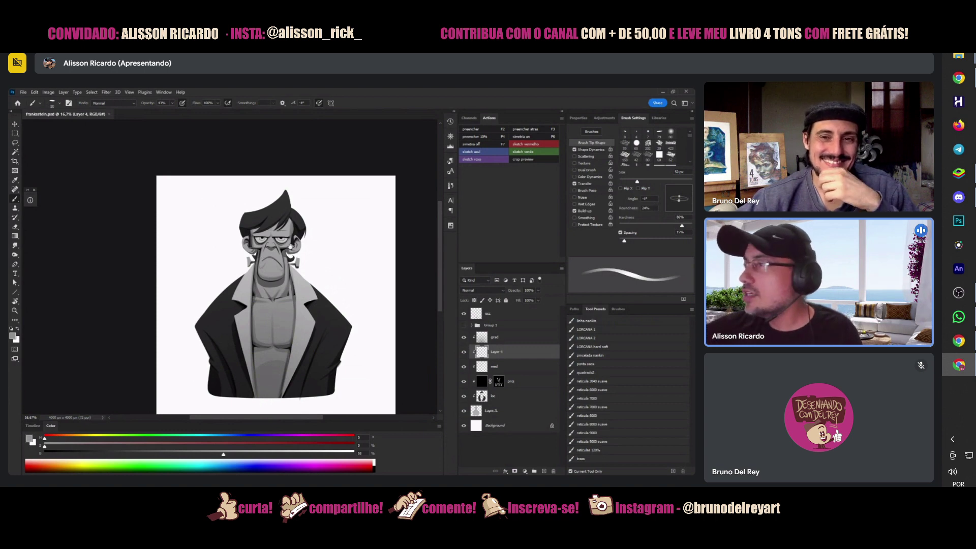
# - Outline a freehand selection around the front quiff of the hair with the Lasso
pyautogui.scroll(5, 290, 246)
pyautogui.press('l')
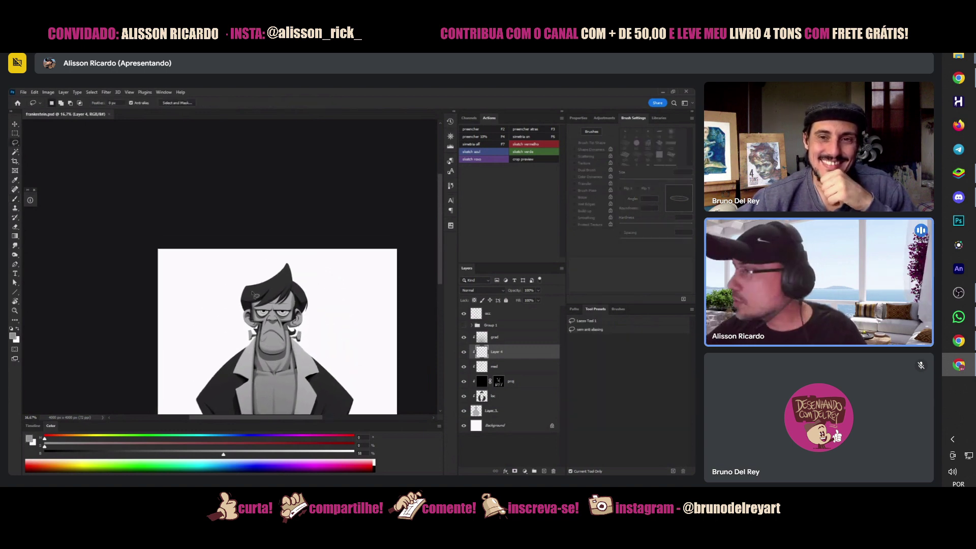
pyautogui.moveTo(244, 292)
pyautogui.mouseDown()
pyautogui.moveTo(296, 287)
pyautogui.moveTo(267, 293)
pyautogui.moveTo(342, 261)
pyautogui.moveTo(305, 288)
pyautogui.moveTo(291, 280)
pyautogui.mouseUp()
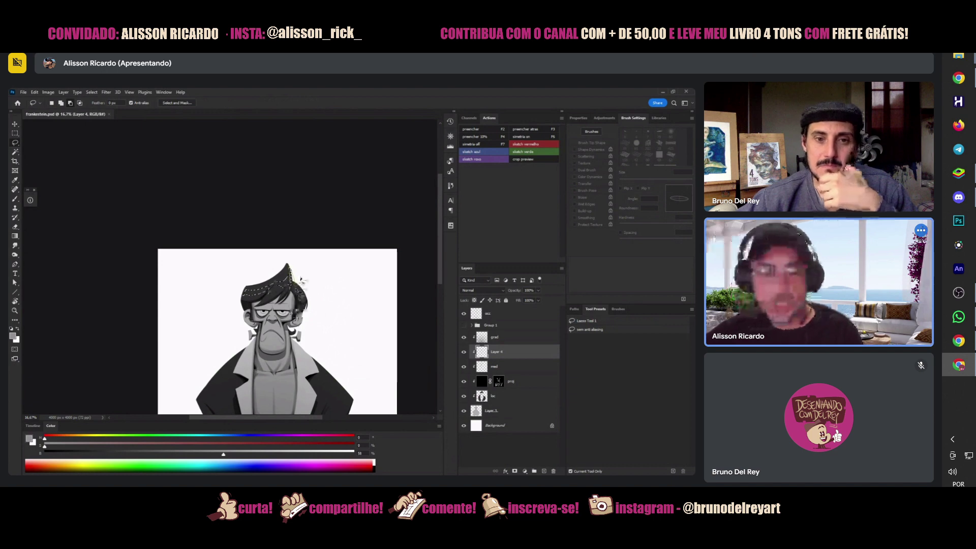
# - Add a new layer above grad and lighten the selected quiff with a white gradient at 30% opacity
pyautogui.press('g')
pyautogui.press('x')
pyautogui.hotkey('alt', ']')
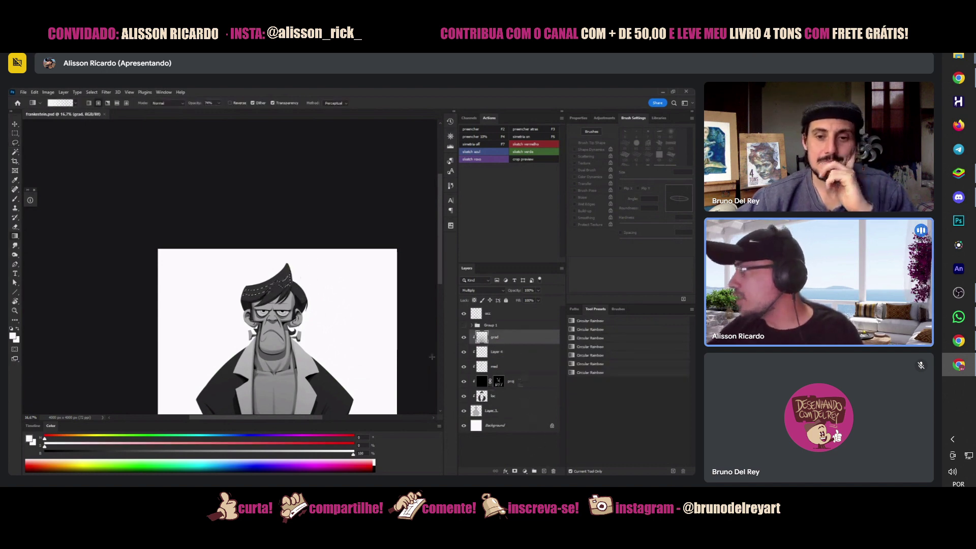
pyautogui.moveTo(264, 239); pyautogui.dragTo(278, 389)
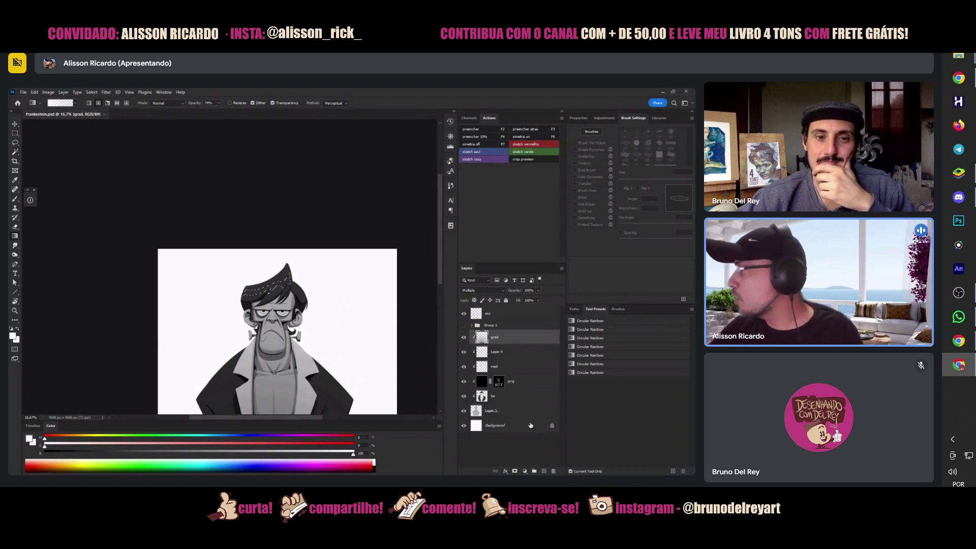
pyautogui.click(544, 471)
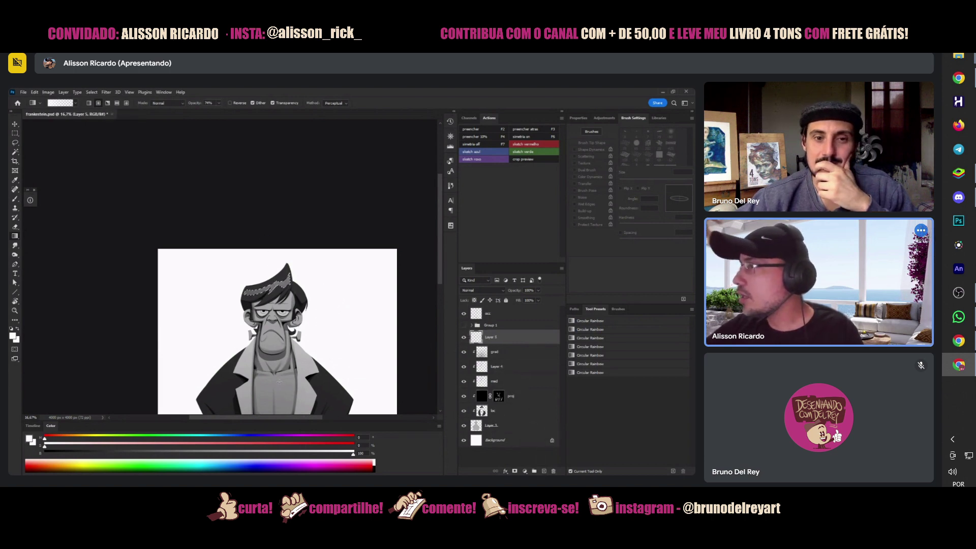
pyautogui.press('3')
pyautogui.moveTo(268, 244); pyautogui.dragTo(270, 265)
# - Lasso the hair section behind the quiff and lighten it with the white gradient at 30% opacity
pyautogui.press('z')
pyautogui.hotkey('ctrl', '-')
pyautogui.hotkey('ctrl', '-')
pyautogui.hotkey('ctrl', '-')
pyautogui.moveTo(325, 378); pyautogui.dragTo(335, 377)
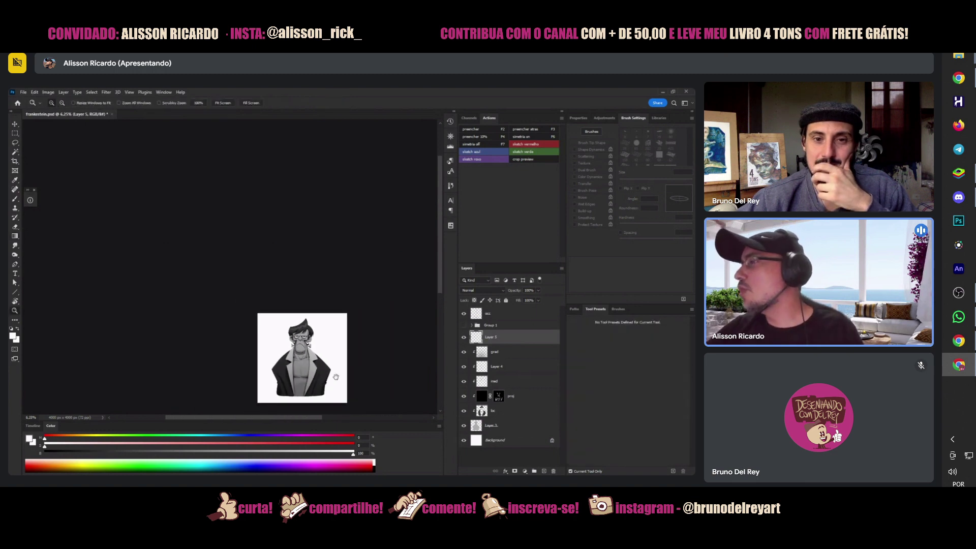
pyautogui.click(316, 342)
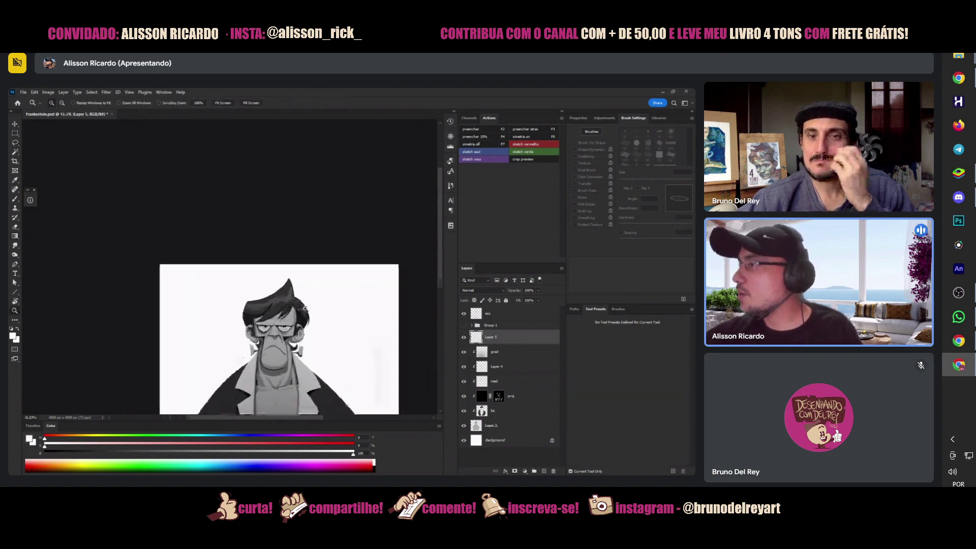
pyautogui.click(305, 308)
pyautogui.press('l')
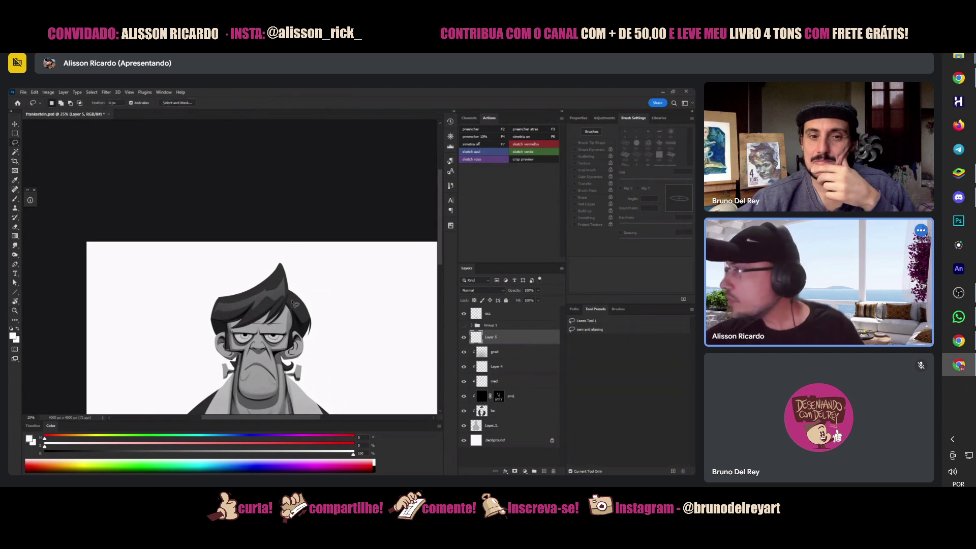
pyautogui.moveTo(287, 293)
pyautogui.mouseDown()
pyautogui.moveTo(310, 324)
pyautogui.moveTo(288, 293)
pyautogui.mouseUp()
pyautogui.press('g')
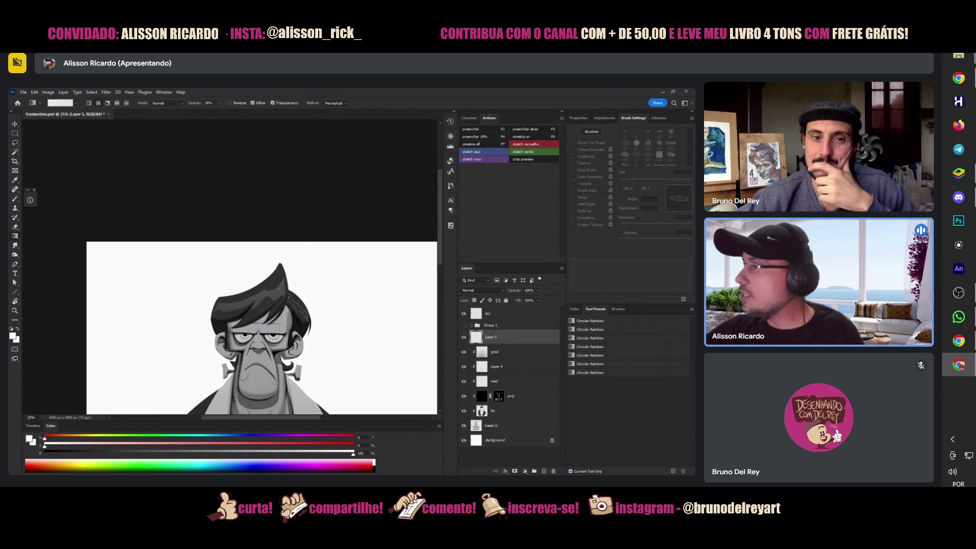
pyautogui.press('z')
pyautogui.keyDown('alt'); pyautogui.click(320, 313); pyautogui.keyUp('alt')
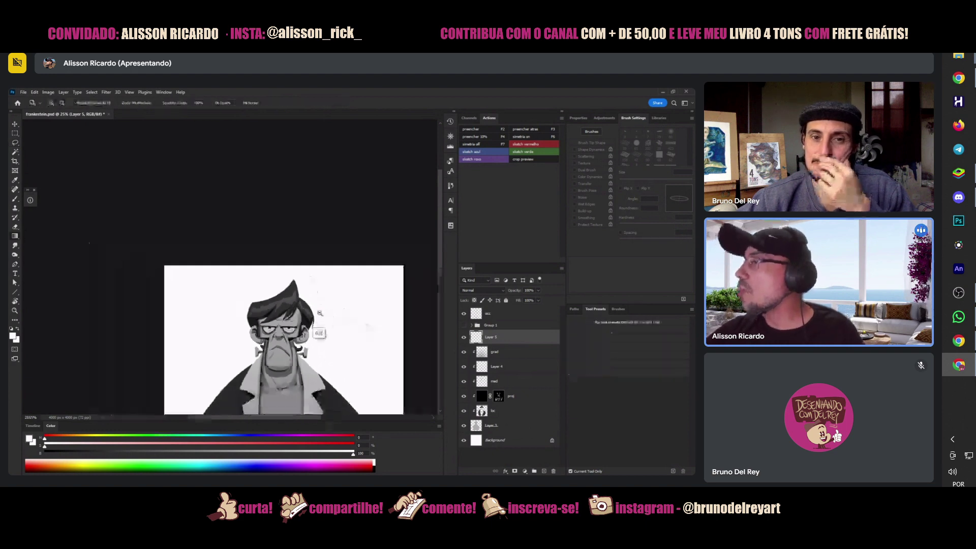
pyautogui.press('g')
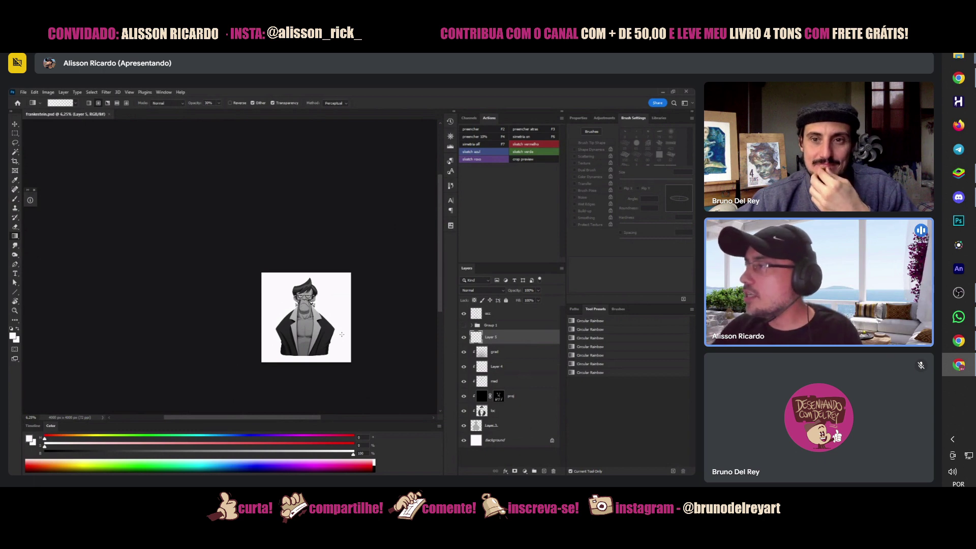
pyautogui.press('z')
pyautogui.click(337, 332)
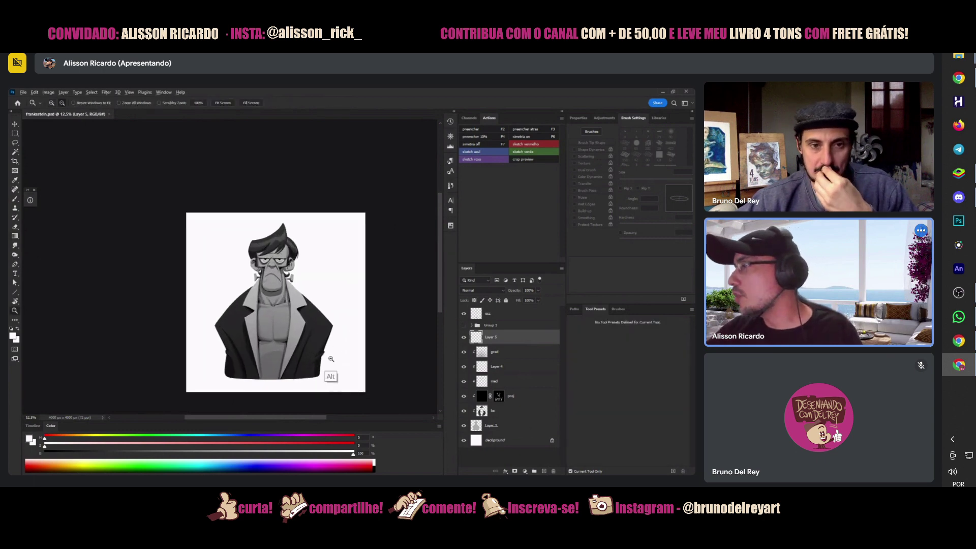
pyautogui.keyDown('alt'); pyautogui.click(331, 356); pyautogui.keyUp('alt')
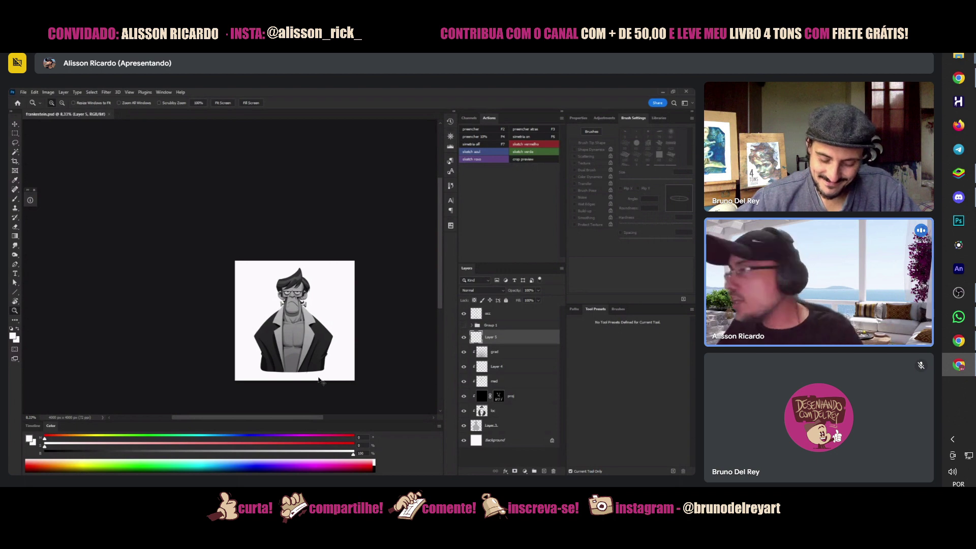
pyautogui.keyDown('alt'); pyautogui.click(328, 356); pyautogui.keyUp('alt')
pyautogui.moveTo(336, 363); pyautogui.dragTo(305, 357)
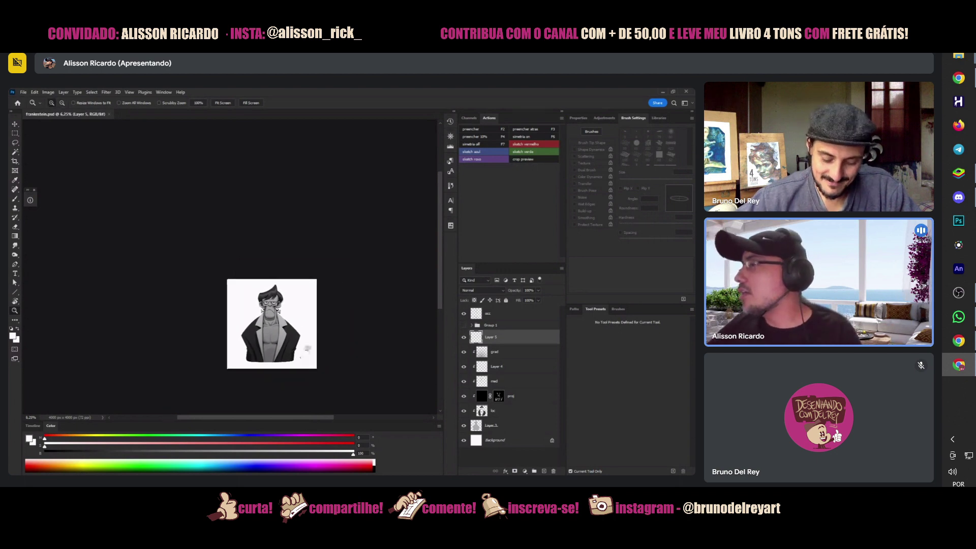
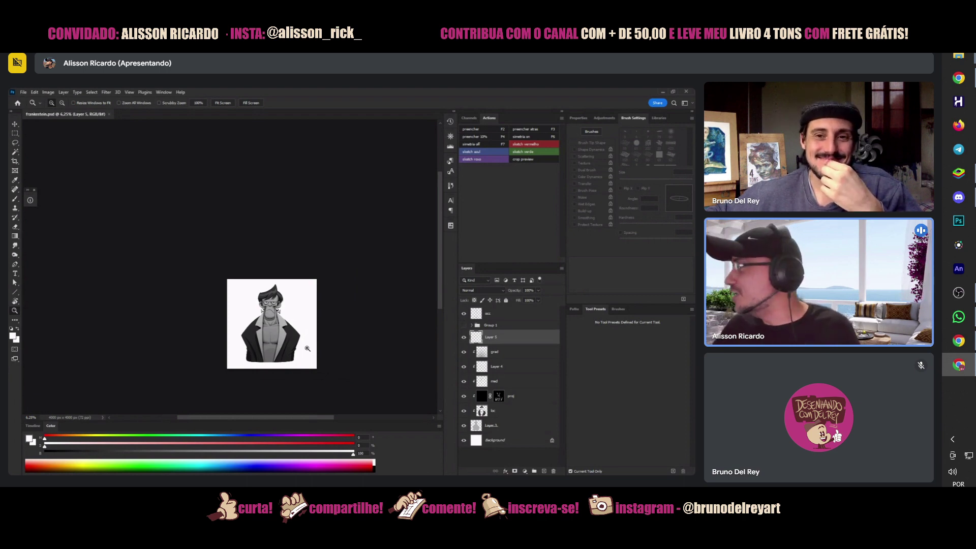
# - Lasso the areas beside both ears and neck bolts and target the proj layer's mask with the Gradient tool
pyautogui.click(290, 299)
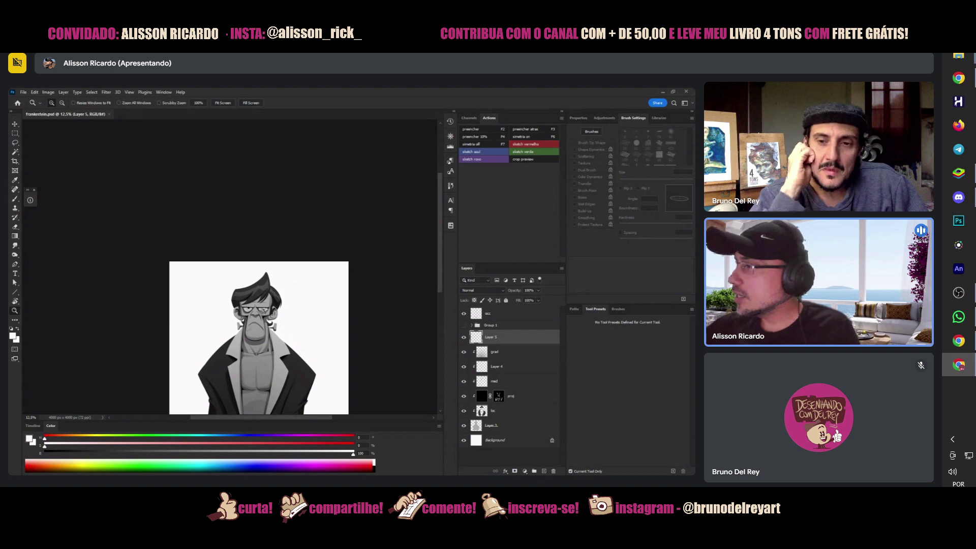
pyautogui.click(265, 310)
pyautogui.click(265, 310)
pyautogui.press('l')
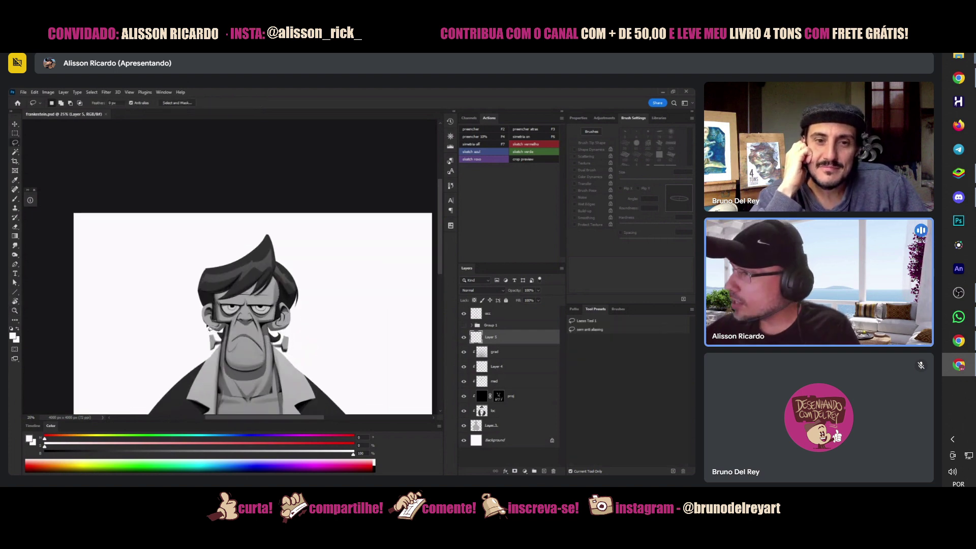
pyautogui.moveTo(210, 313)
pyautogui.mouseDown()
pyautogui.moveTo(222, 331)
pyautogui.moveTo(209, 314)
pyautogui.mouseUp()
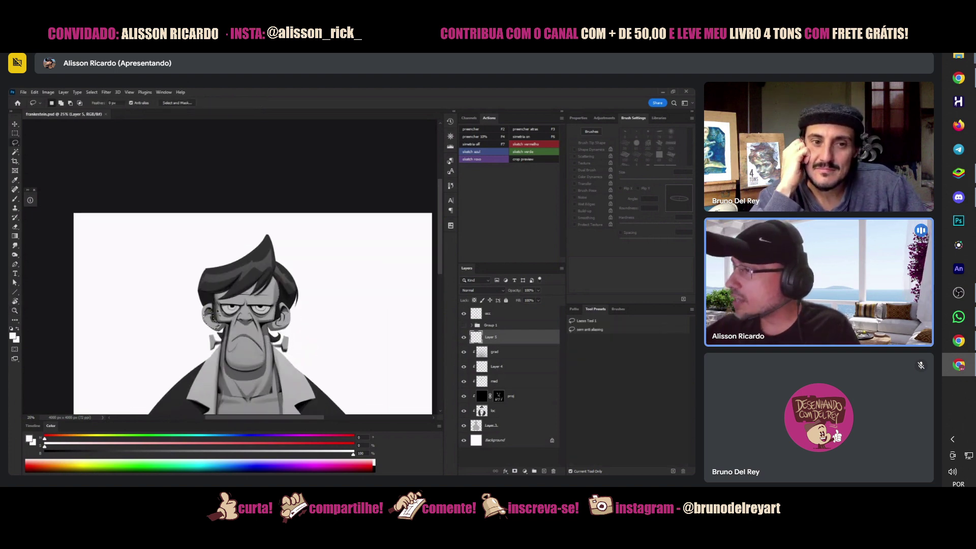
pyautogui.press('shift')
pyautogui.moveTo(278, 336)
pyautogui.mouseDown()
pyautogui.moveTo(295, 311)
pyautogui.moveTo(275, 312)
pyautogui.moveTo(269, 339)
pyautogui.mouseUp()
pyautogui.press('g')
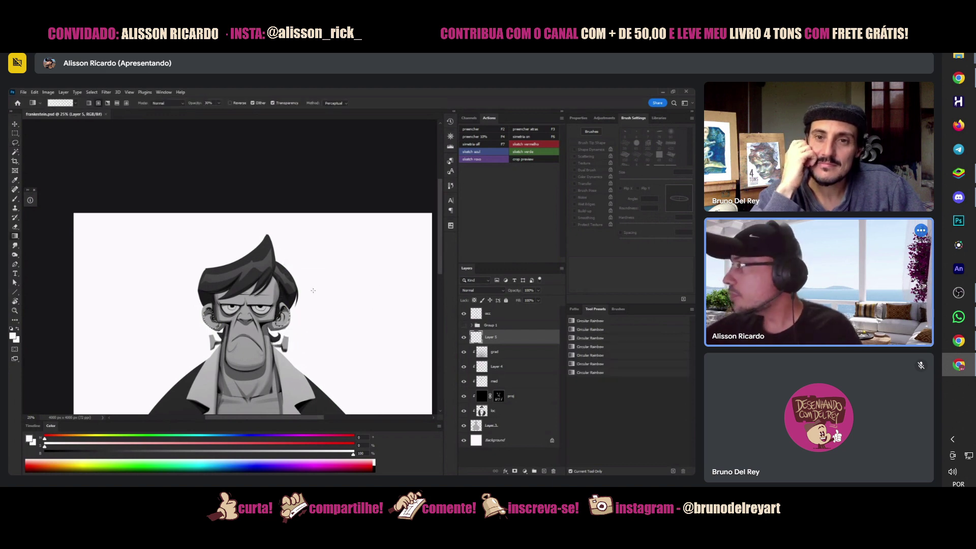
pyautogui.click(497, 398)
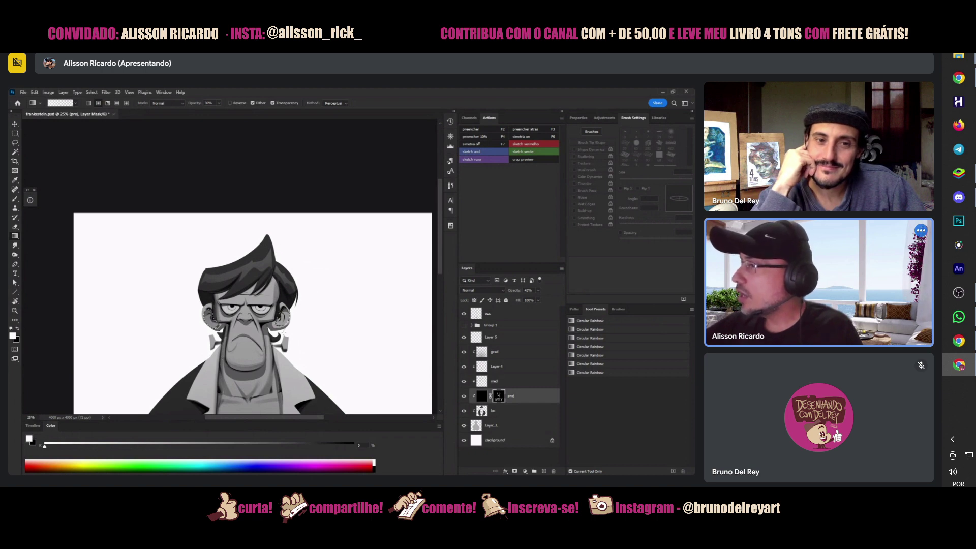
# - Lasso both lapels of the coat, adding each area to one combined selection
pyautogui.keyDown('alt'); pyautogui.click(292, 299); pyautogui.keyUp('alt')
pyautogui.keyDown('alt'); pyautogui.click(292, 299); pyautogui.keyUp('alt')
pyautogui.keyDown('alt'); pyautogui.click(292, 299); pyautogui.keyUp('alt')
pyautogui.press('g')
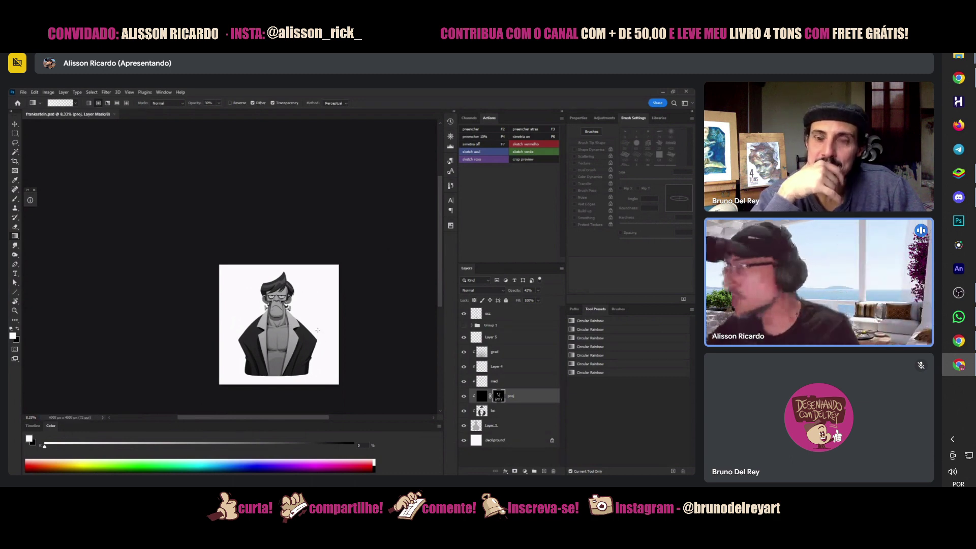
pyautogui.press('l')
pyautogui.scroll(2, 293, 312)
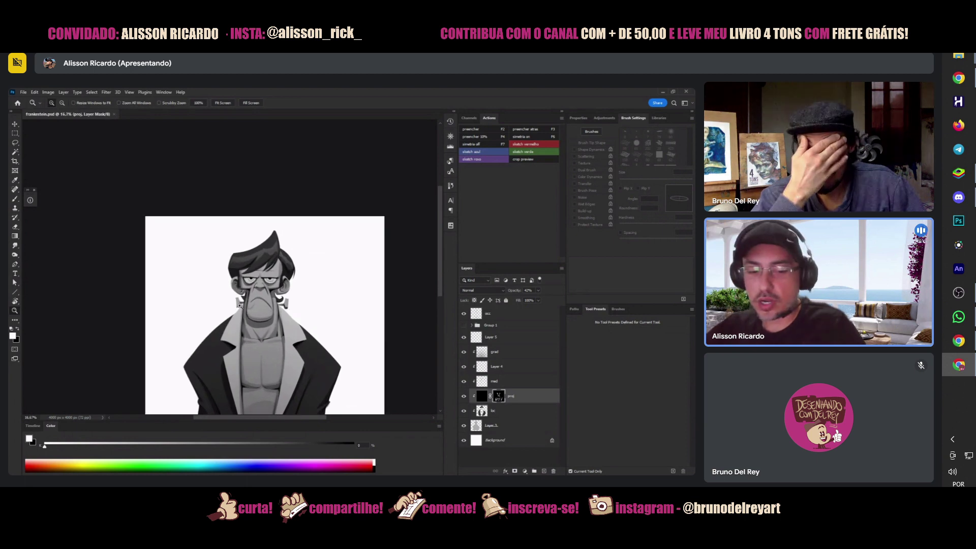
pyautogui.moveTo(244, 308)
pyautogui.mouseDown()
pyautogui.moveTo(224, 343)
pyautogui.moveTo(240, 351)
pyautogui.moveTo(243, 308)
pyautogui.moveTo(216, 356)
pyautogui.mouseUp()
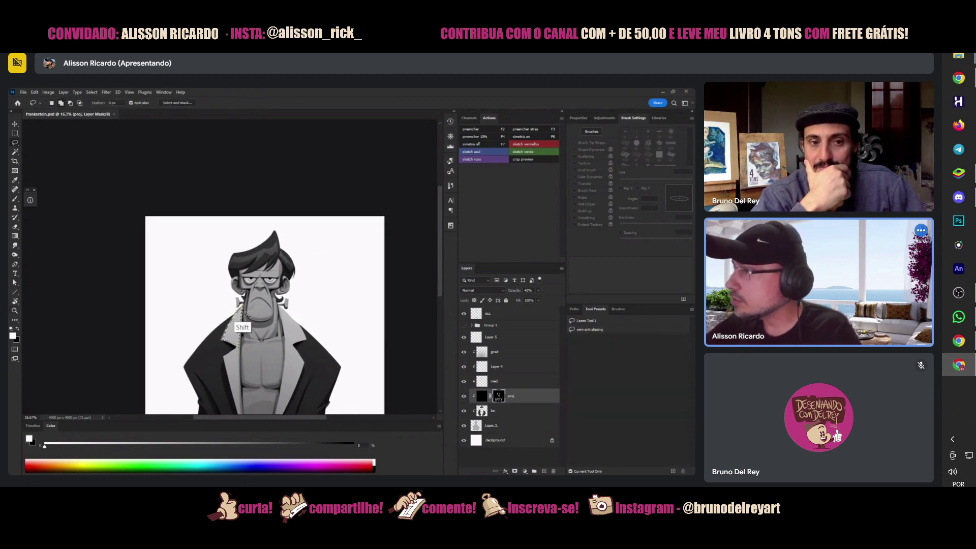
pyautogui.moveTo(286, 305)
pyautogui.mouseDown()
pyautogui.moveTo(302, 337)
pyautogui.moveTo(289, 348)
pyautogui.moveTo(280, 310)
pyautogui.moveTo(284, 361)
pyautogui.moveTo(275, 296)
pyautogui.moveTo(289, 286)
pyautogui.moveTo(279, 318)
pyautogui.mouseUp()
pyautogui.moveTo(317, 356); pyautogui.dragTo(322, 322)
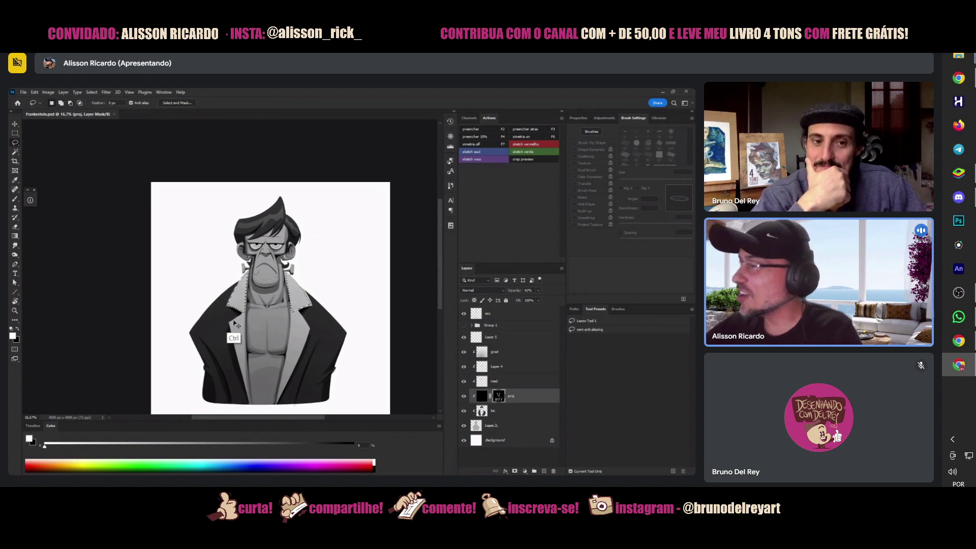
pyautogui.moveTo(230, 323)
pyautogui.mouseDown()
pyautogui.moveTo(249, 341)
pyautogui.moveTo(246, 407)
pyautogui.moveTo(232, 330)
pyautogui.mouseUp()
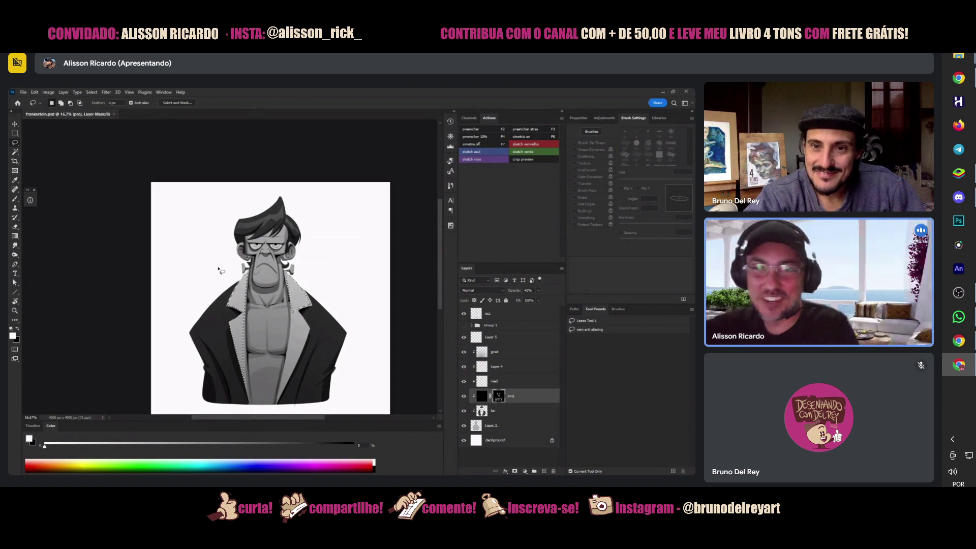
pyautogui.press('shift')
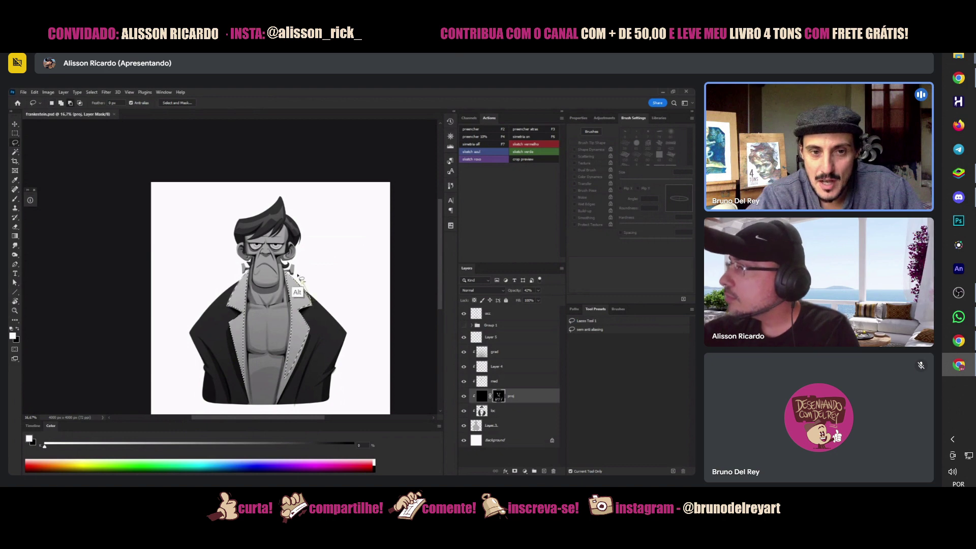
# - Lighten the selected lapels with a soft white gradient on Layer 5 and save the document
pyautogui.press('g')
pyautogui.press('x')
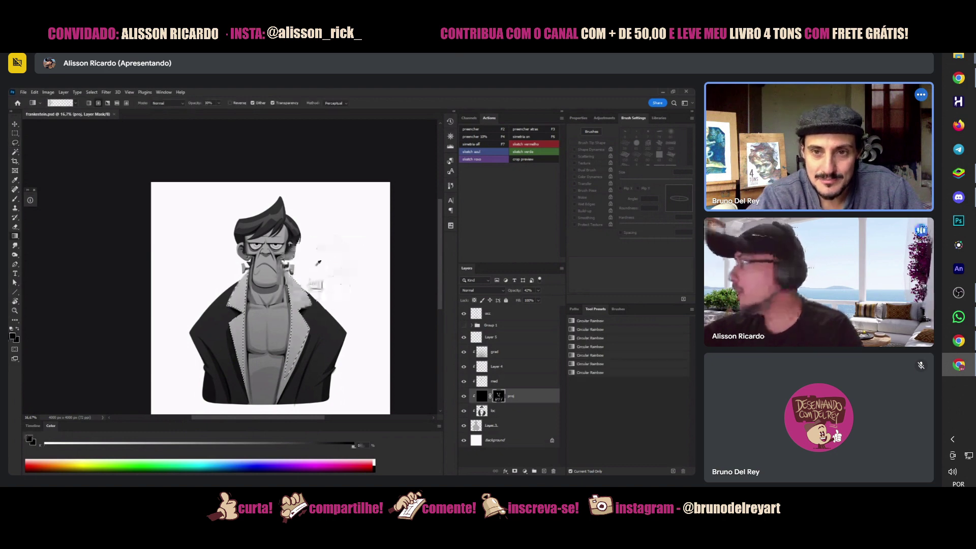
pyautogui.click(504, 339)
pyautogui.click(464, 337)
pyautogui.scroll(-1, 256, 407)
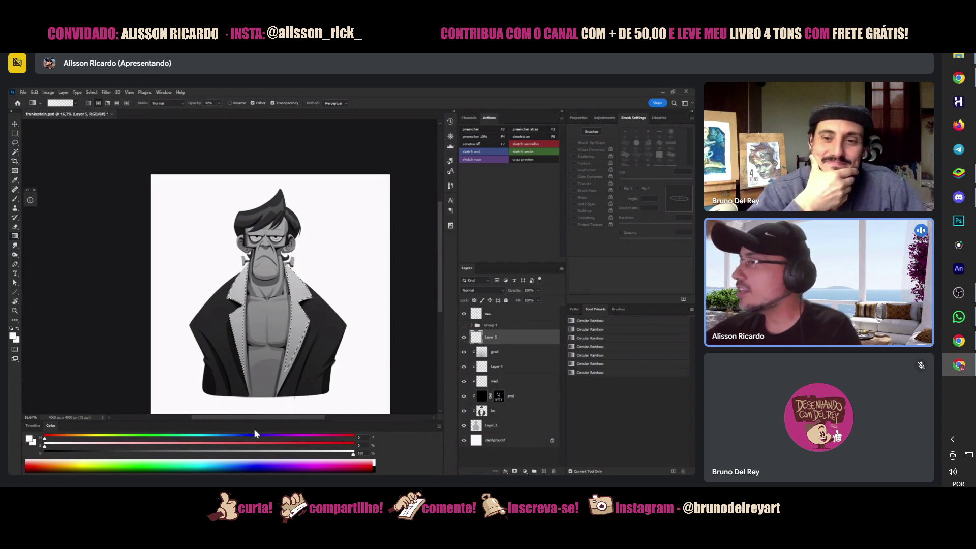
pyautogui.moveTo(219, 102); pyautogui.dragTo(226, 111)
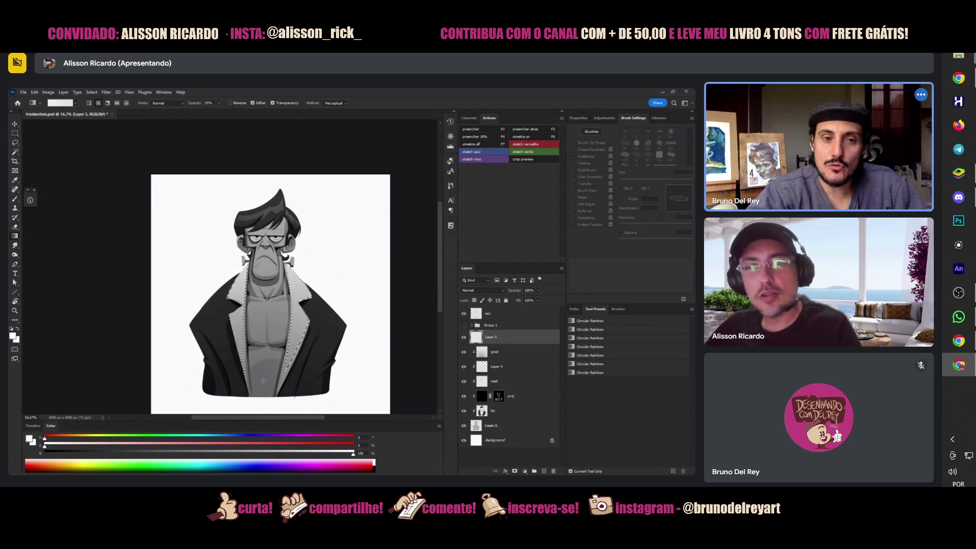
pyautogui.hotkey('ctrl', 's')
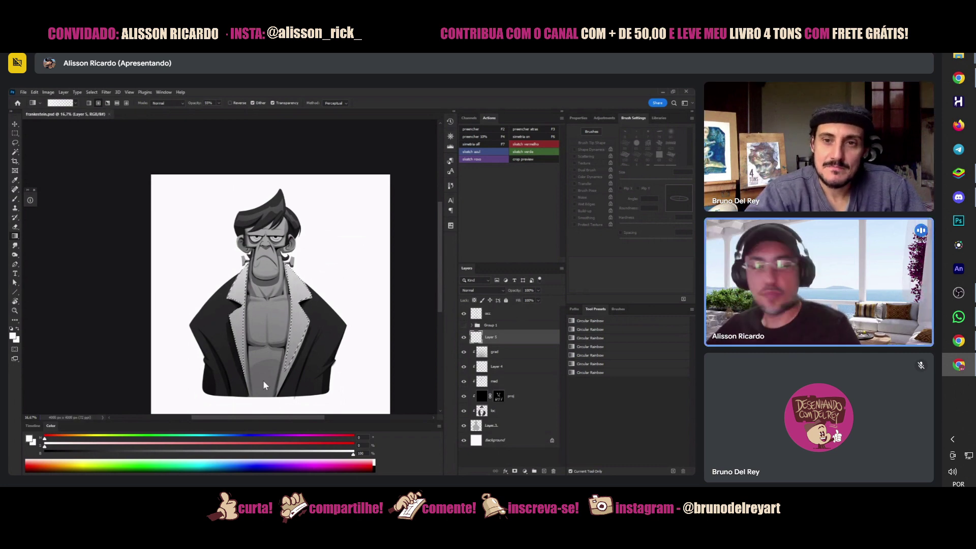
# - Lasso and trim the outer edge of the coat's right-hand sleeve on the figure's base layer, and clear the selection
pyautogui.press('z')
pyautogui.keyDown('alt'); pyautogui.click(315, 338); pyautogui.keyUp('alt')
pyautogui.keyDown('alt'); pyautogui.click(324, 347); pyautogui.keyUp('alt')
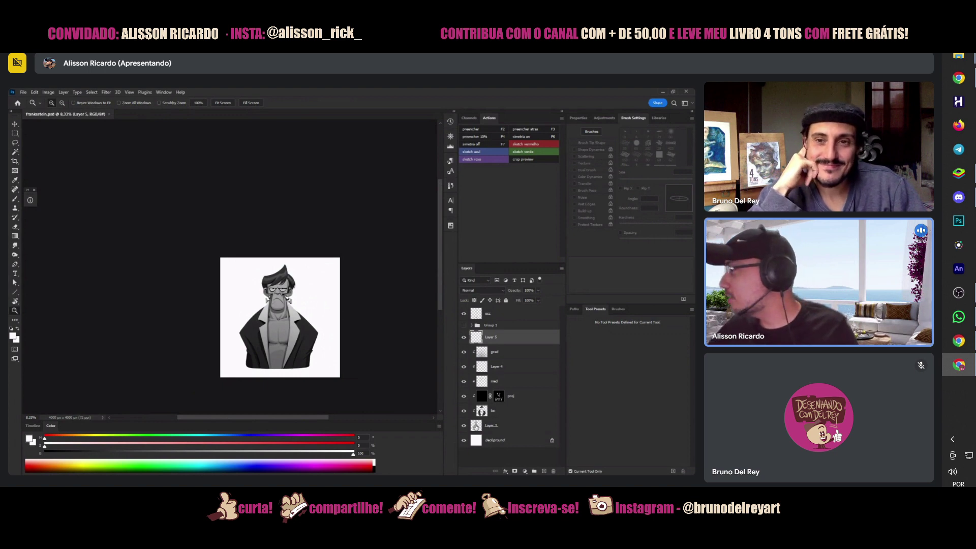
pyautogui.keyDown('ctrl'); pyautogui.click(315, 354); pyautogui.keyUp('ctrl')
pyautogui.click(315, 354)
pyautogui.press('l')
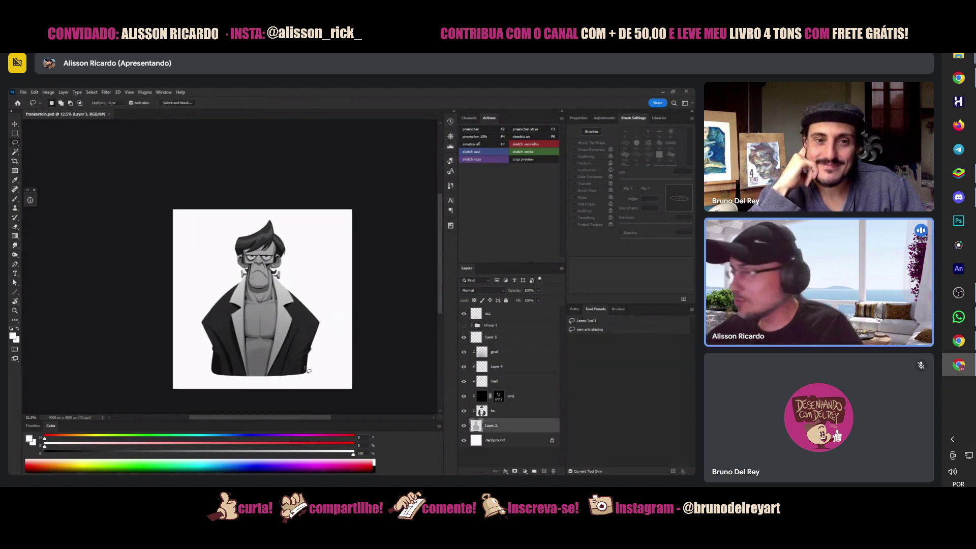
pyautogui.moveTo(307, 354)
pyautogui.mouseDown()
pyautogui.moveTo(320, 331)
pyautogui.moveTo(314, 375)
pyautogui.moveTo(328, 355)
pyautogui.moveTo(309, 356)
pyautogui.mouseUp()
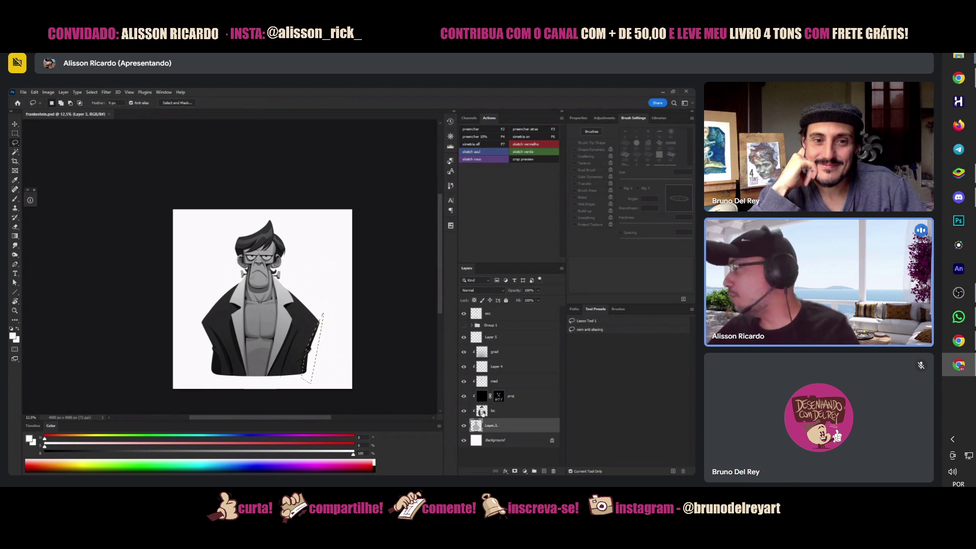
pyautogui.click(464, 425)
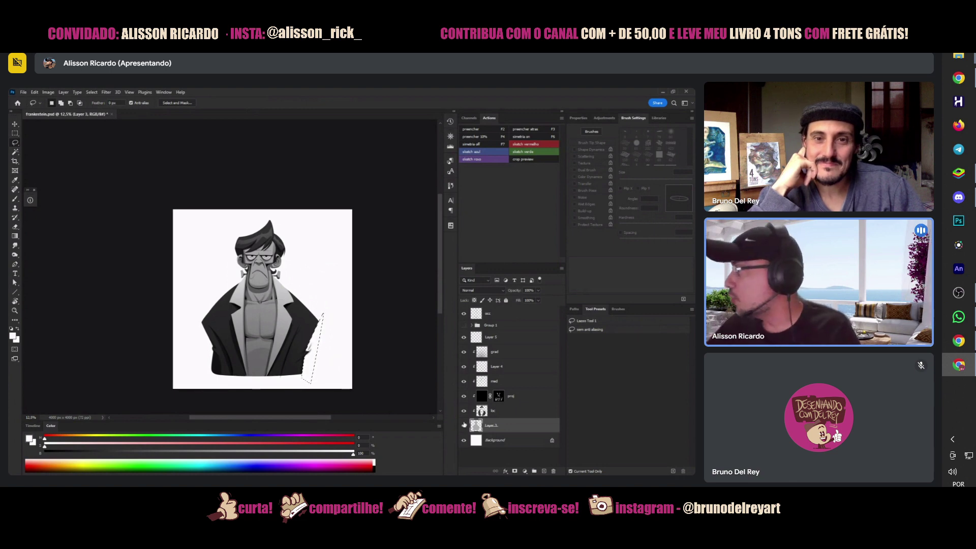
pyautogui.click(477, 317)
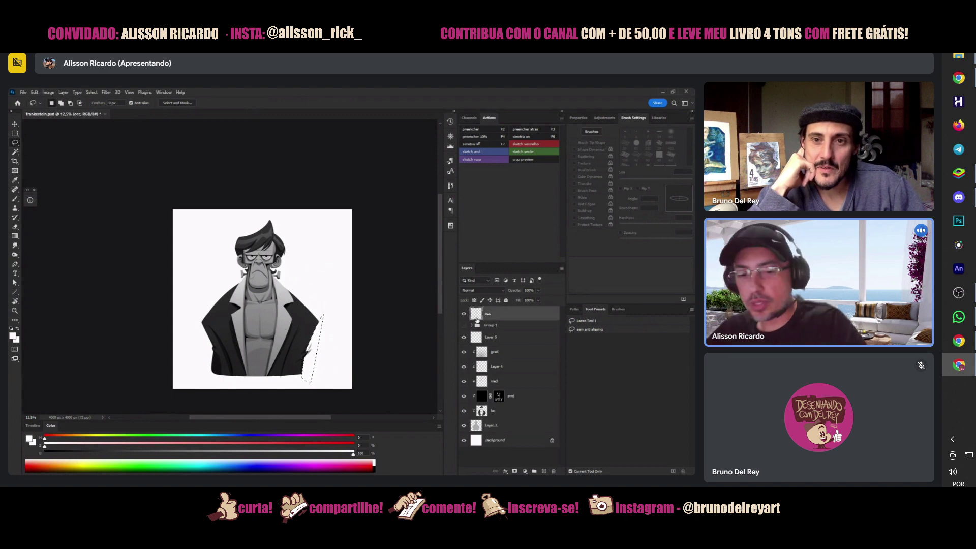
pyautogui.hotkey('ctrl', 'd')
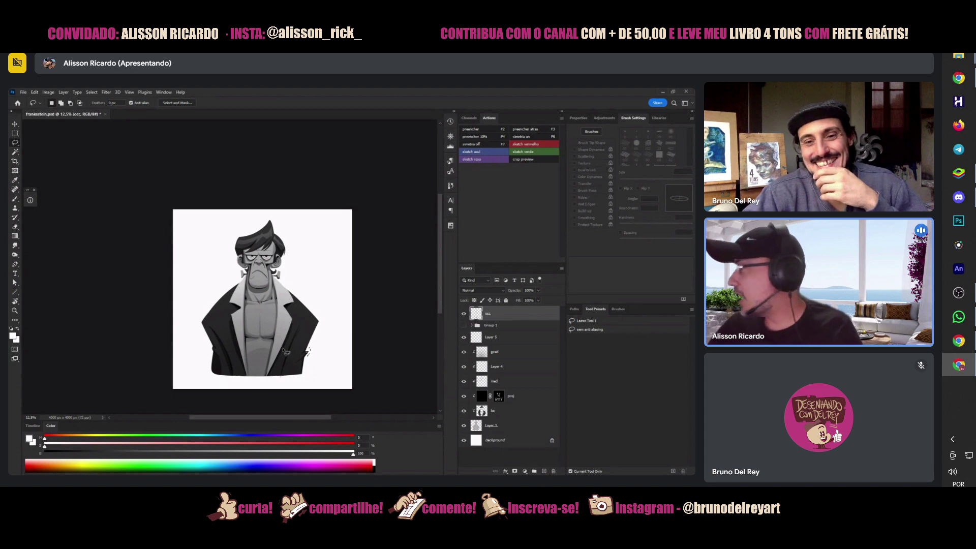
# - Reselect the figure's base layer and lasso a narrow strip along the right-hand sleeve's lower outer edge
pyautogui.click(490, 425)
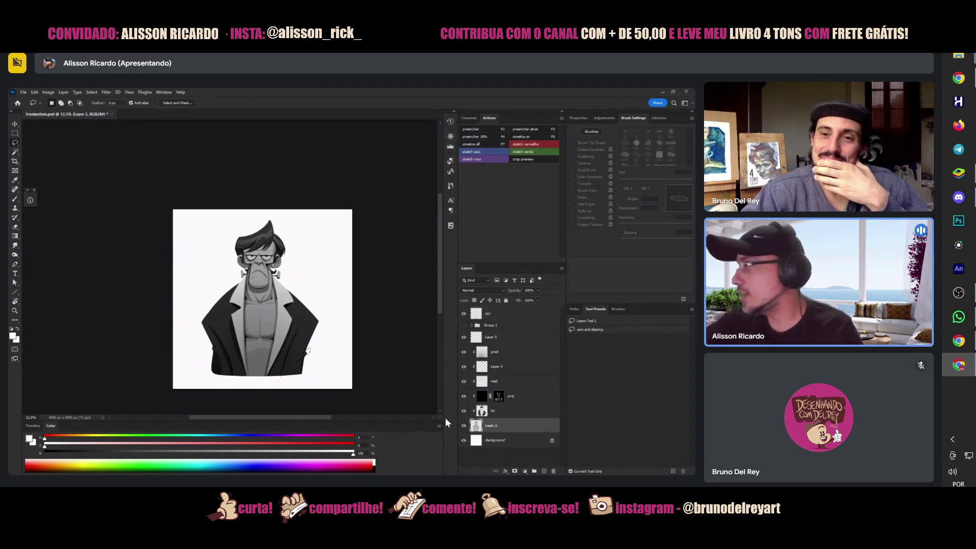
pyautogui.press('z')
pyautogui.keyDown('alt'); pyautogui.click(325, 356); pyautogui.keyUp('alt')
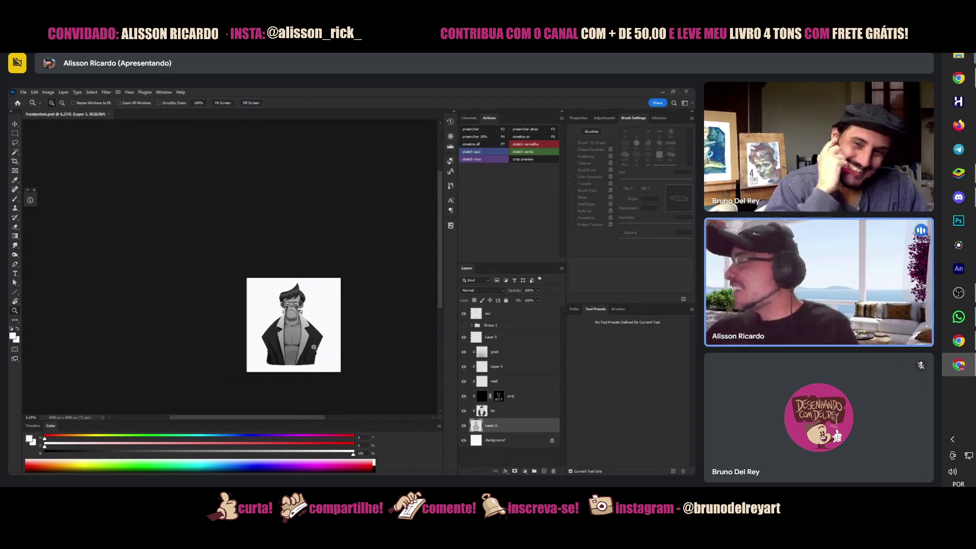
pyautogui.scroll(3, 313, 348)
pyautogui.press('l')
pyautogui.moveTo(321, 372)
pyautogui.mouseDown()
pyautogui.moveTo(320, 393)
pyautogui.moveTo(318, 361)
pyautogui.mouseUp()
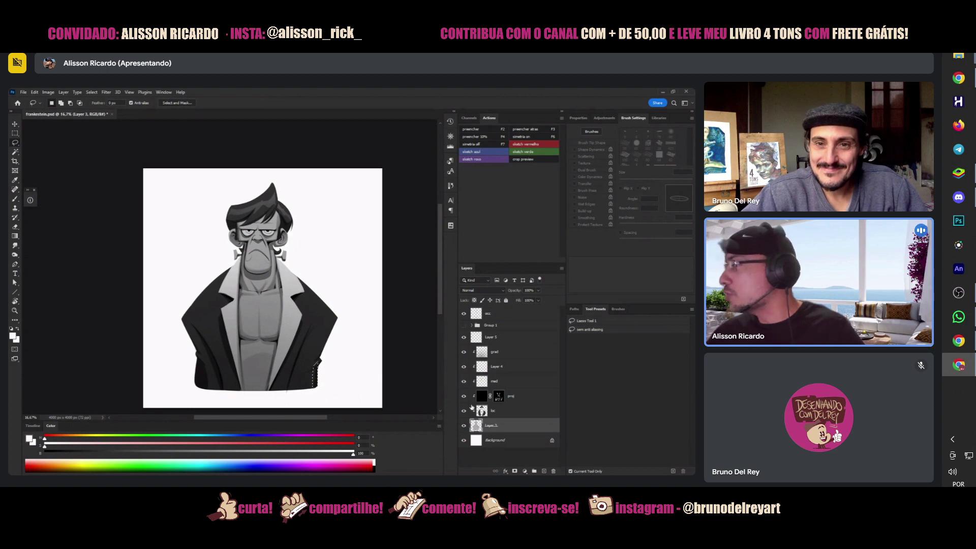
pyautogui.press('z')
pyautogui.keyDown('alt'); pyautogui.click(334, 368); pyautogui.keyUp('alt')
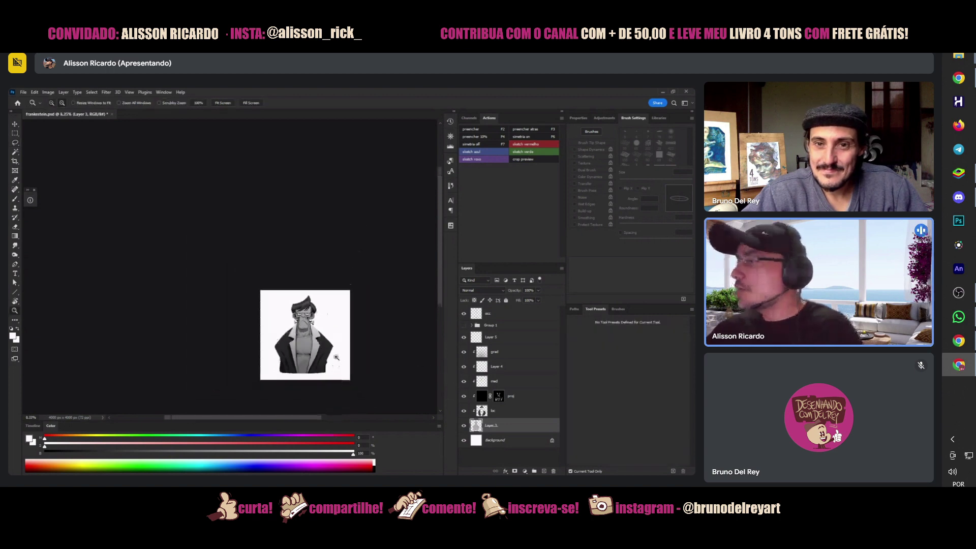
pyautogui.keyDown('alt'); pyautogui.click(336, 358); pyautogui.keyUp('alt')
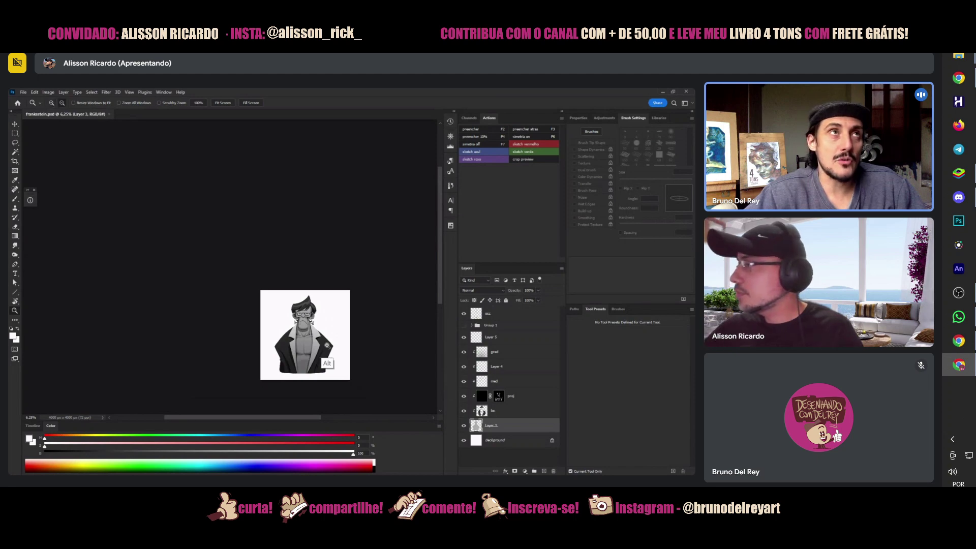
pyautogui.keyDown('alt'); pyautogui.click(328, 351); pyautogui.keyUp('alt')
pyautogui.click(320, 339)
pyautogui.click(321, 339)
pyautogui.press('l')
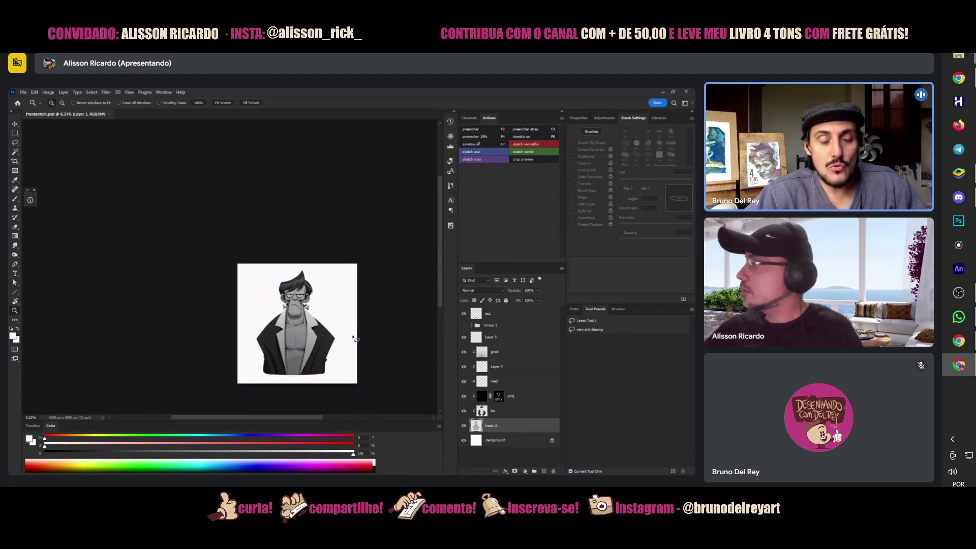
pyautogui.press('z')
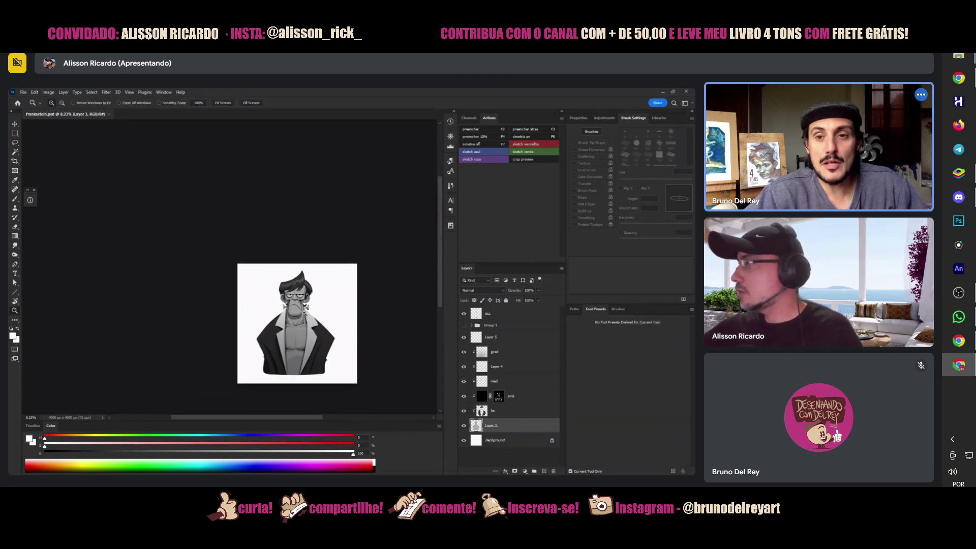
pyautogui.click(306, 315)
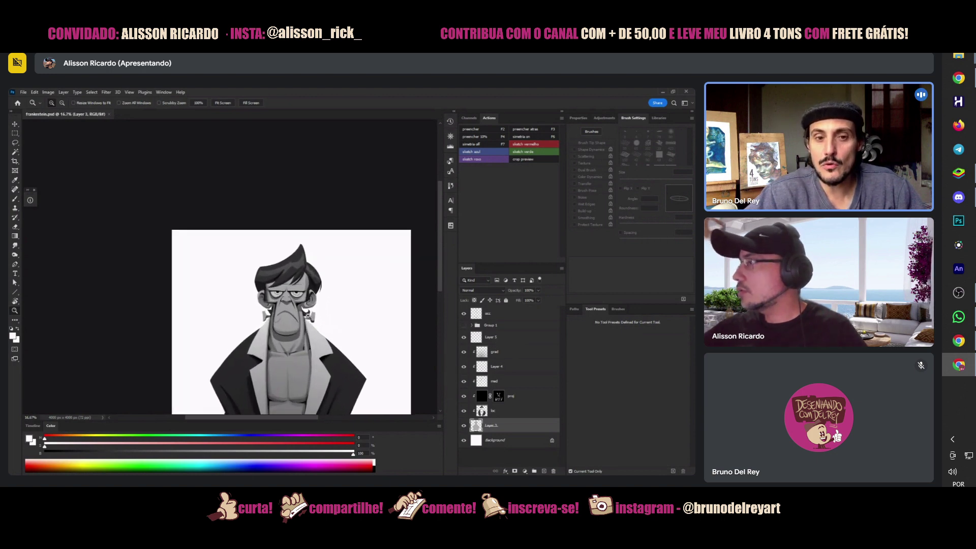
pyautogui.press('r')
pyautogui.moveTo(333, 336); pyautogui.dragTo(365, 312)
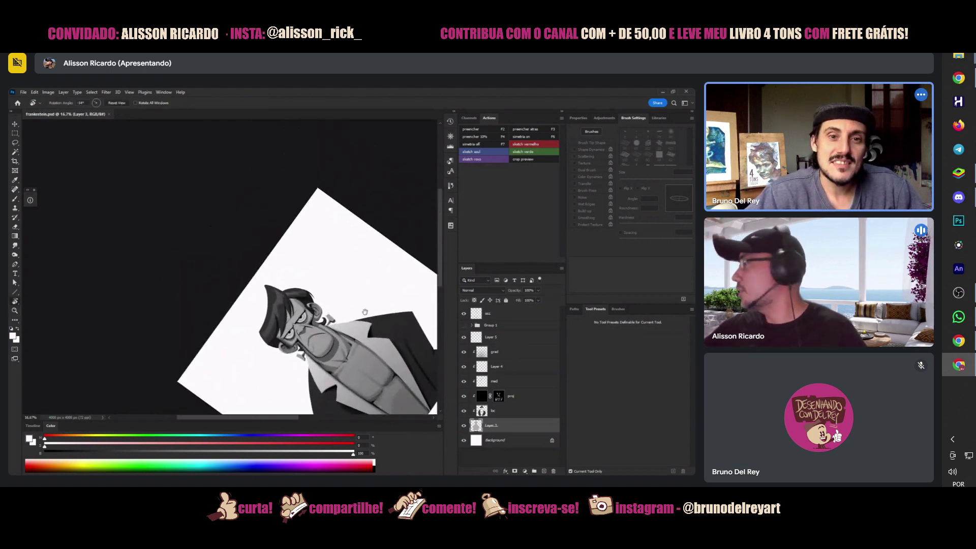
# - Hide and show Layer 5 to check its lapel highlights, and make it the active layer for the Brush
pyautogui.click(463, 338)
pyautogui.click(464, 337)
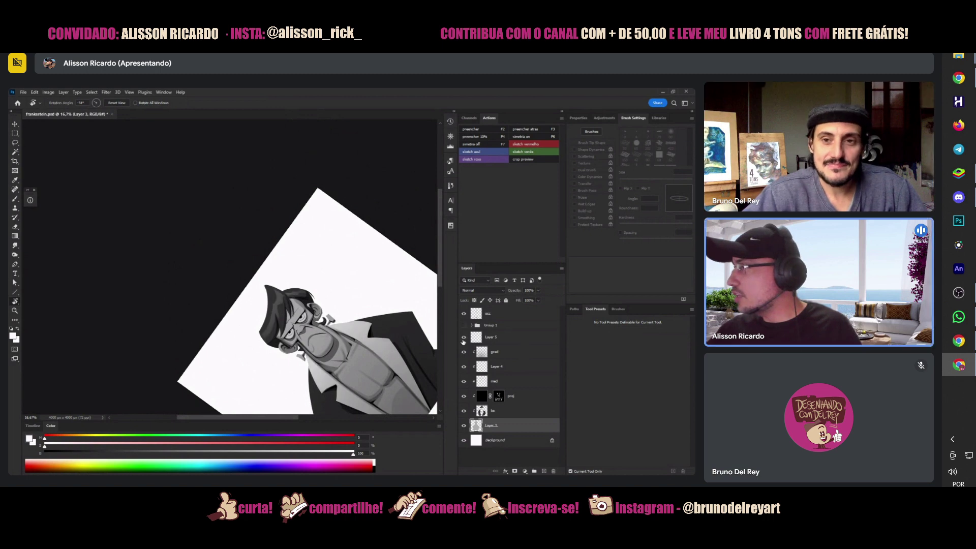
pyautogui.press('z')
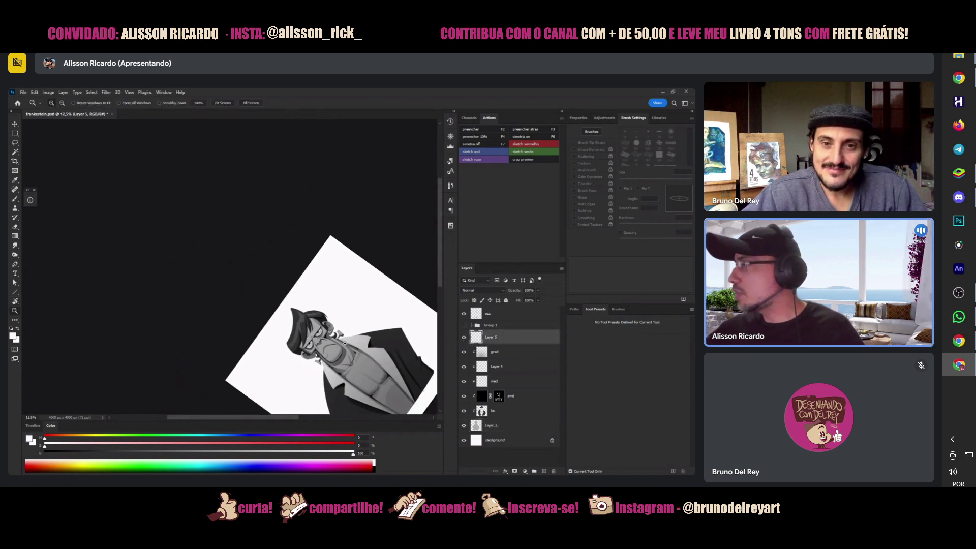
pyautogui.click(327, 336)
pyautogui.press('b')
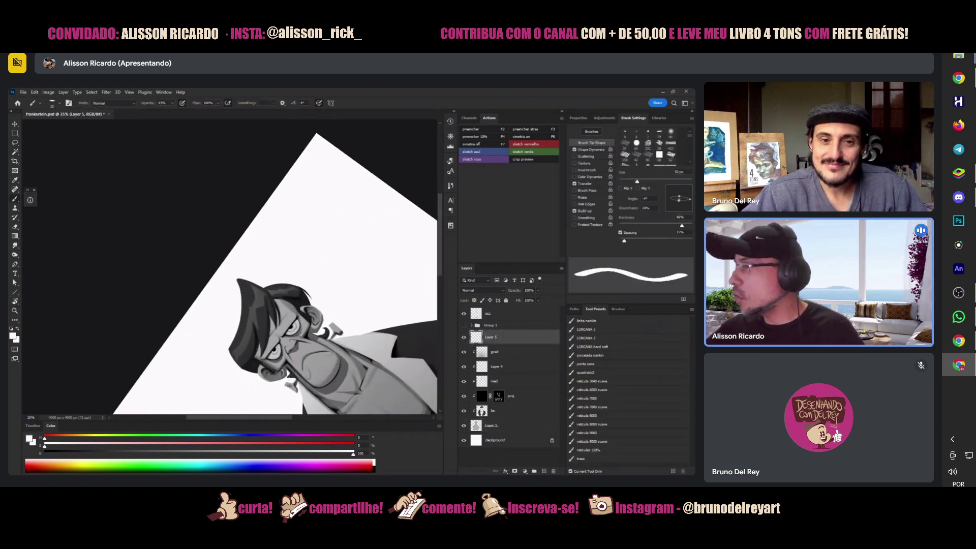
pyautogui.press('r')
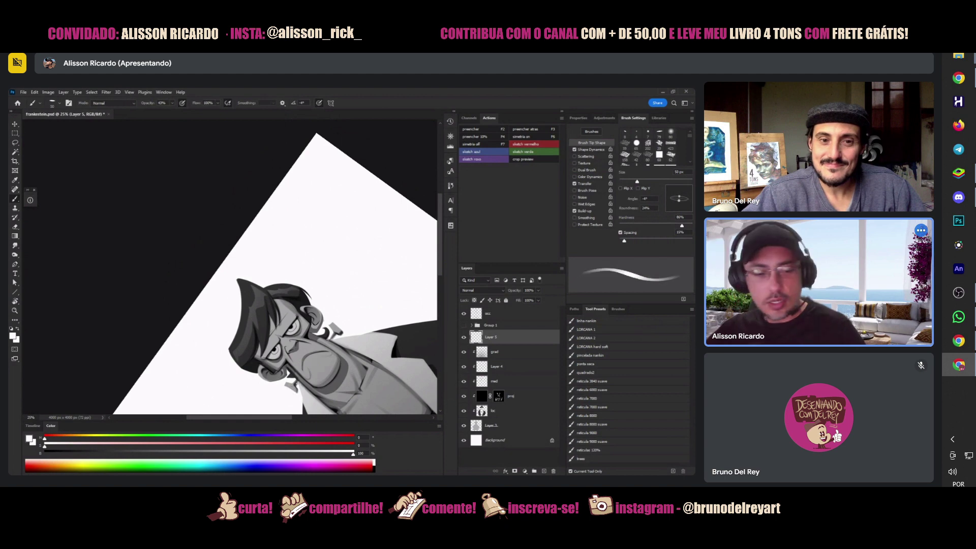
pyautogui.moveTo(292, 409); pyautogui.dragTo(356, 386)
pyautogui.press('b')
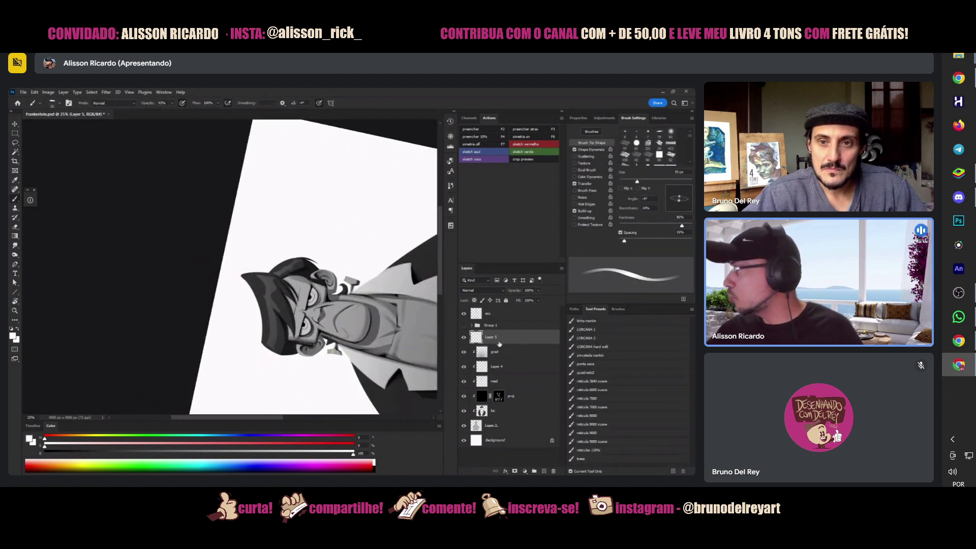
pyautogui.click(463, 337)
pyautogui.click(464, 338)
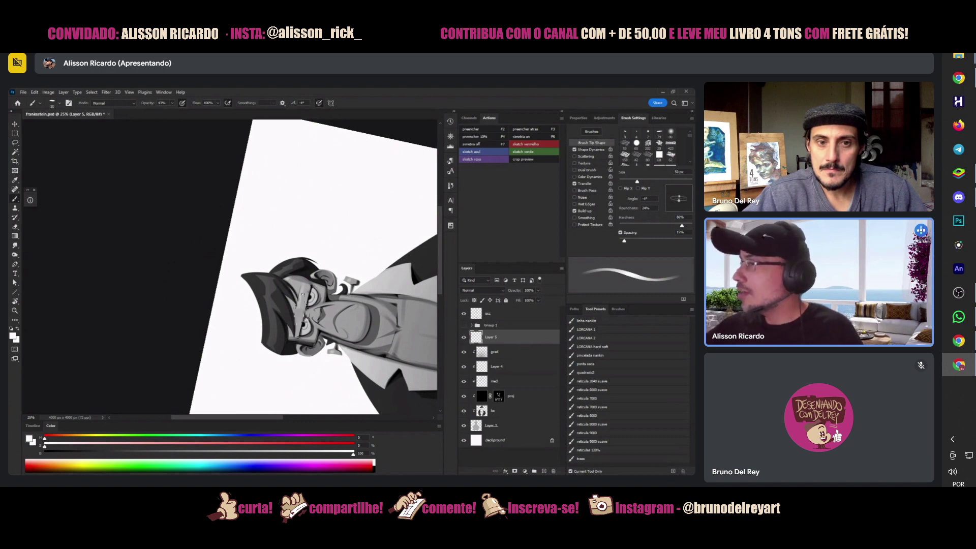
# - Reduce the Brush size for finer highlight strokes and restore the canvas to its upright view
pyautogui.rightClick(310, 313)
pyautogui.moveTo(367, 275); pyautogui.dragTo(363, 275)
pyautogui.press('Return')
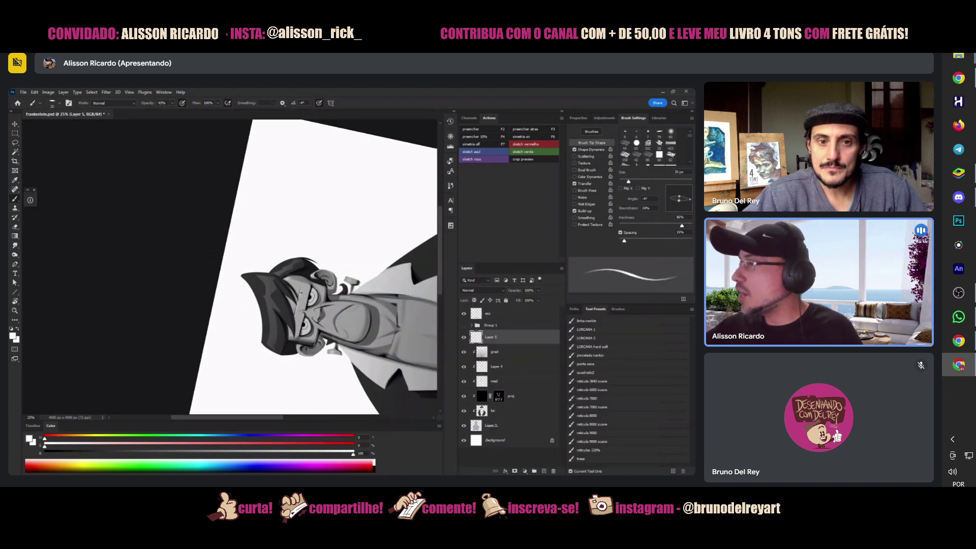
pyautogui.press('Escape')
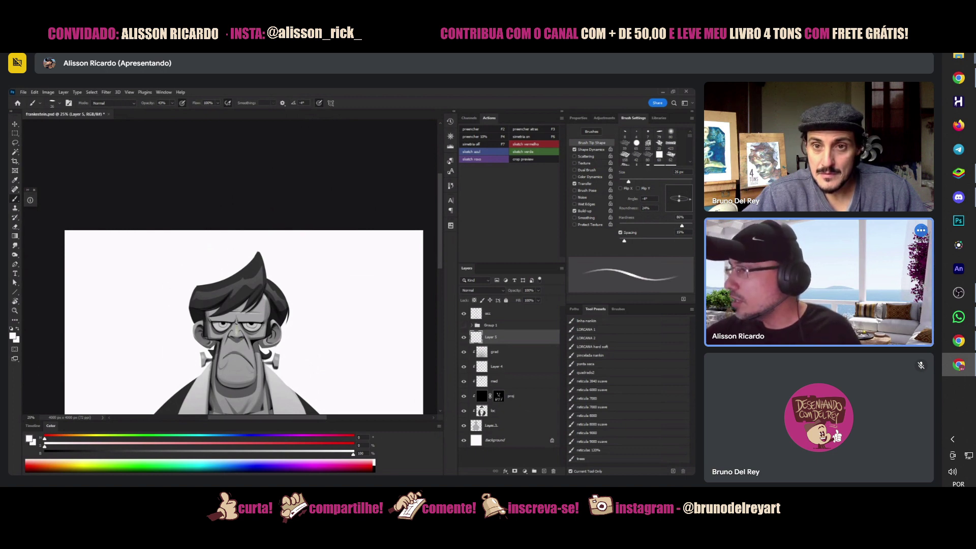
# - Compare the figure with Layer 5 hidden and shown, and move that layer to the top of the layer stack
pyautogui.press('r')
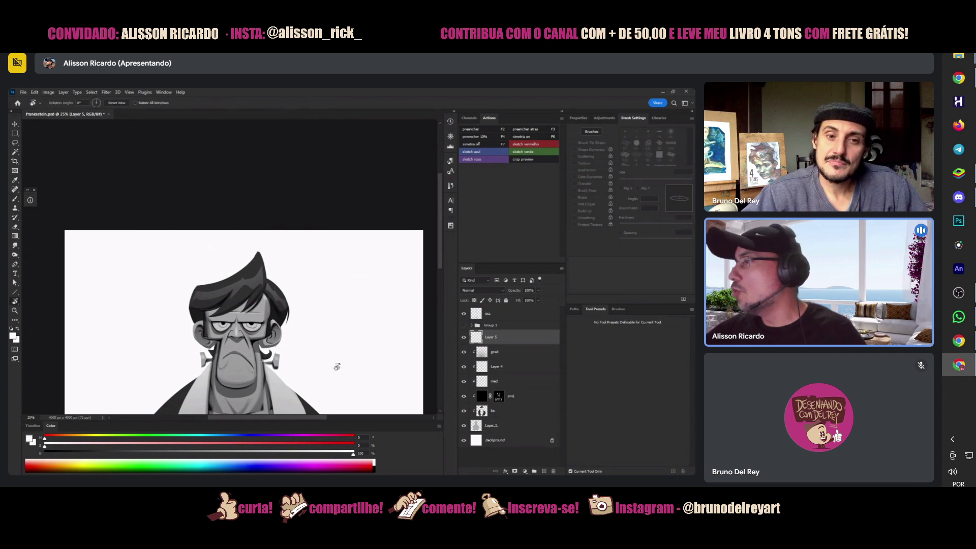
pyautogui.moveTo(344, 369); pyautogui.dragTo(374, 223)
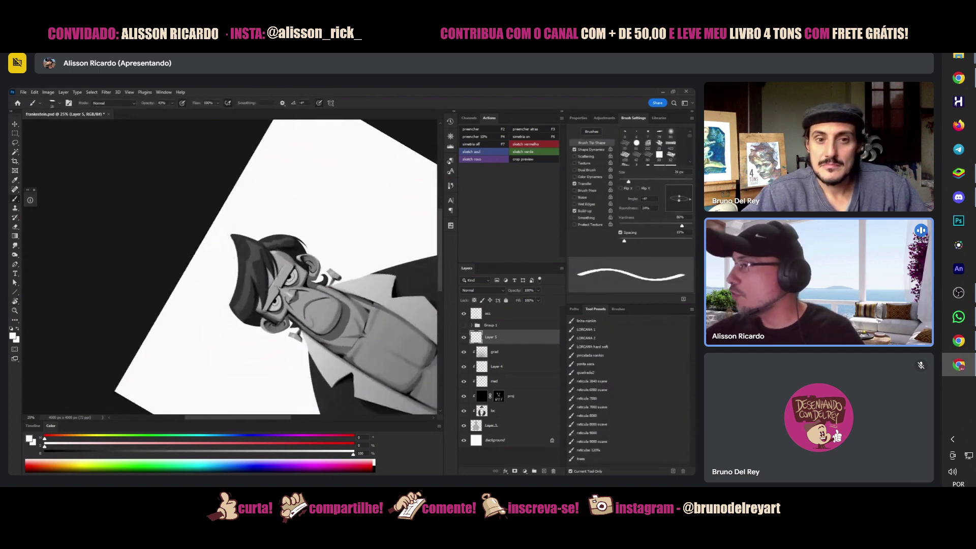
pyautogui.click(464, 338)
pyautogui.click(463, 337)
pyautogui.moveTo(490, 341); pyautogui.dragTo(497, 310)
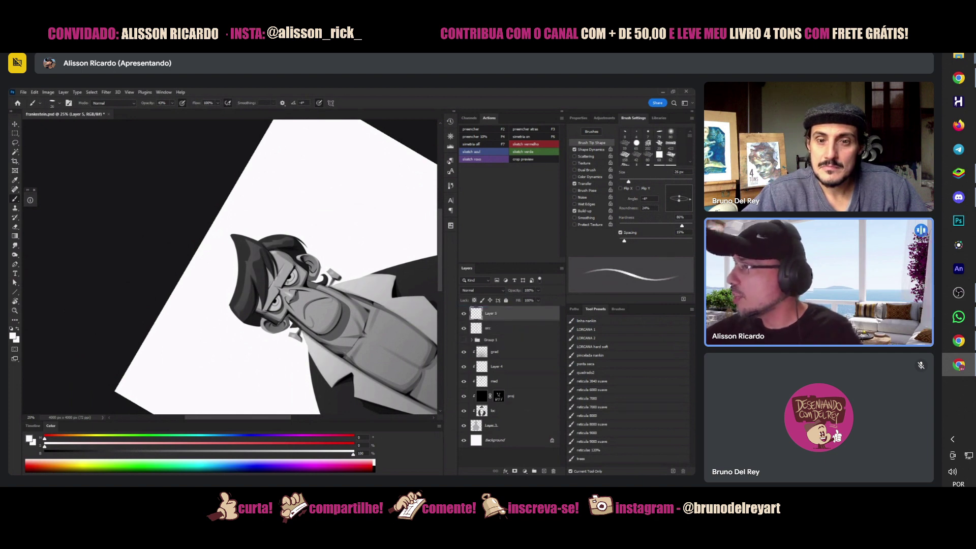
# - Switch the Brush to the simple hard-edged preset and check the gradient layer's effect on the figure by hiding and showing it
pyautogui.rightClick(311, 258)
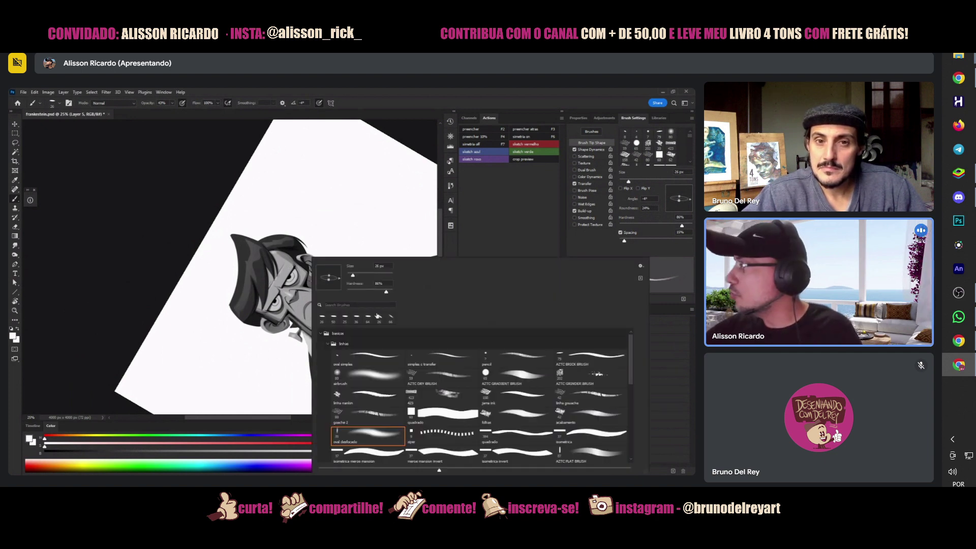
pyautogui.doubleClick(369, 358)
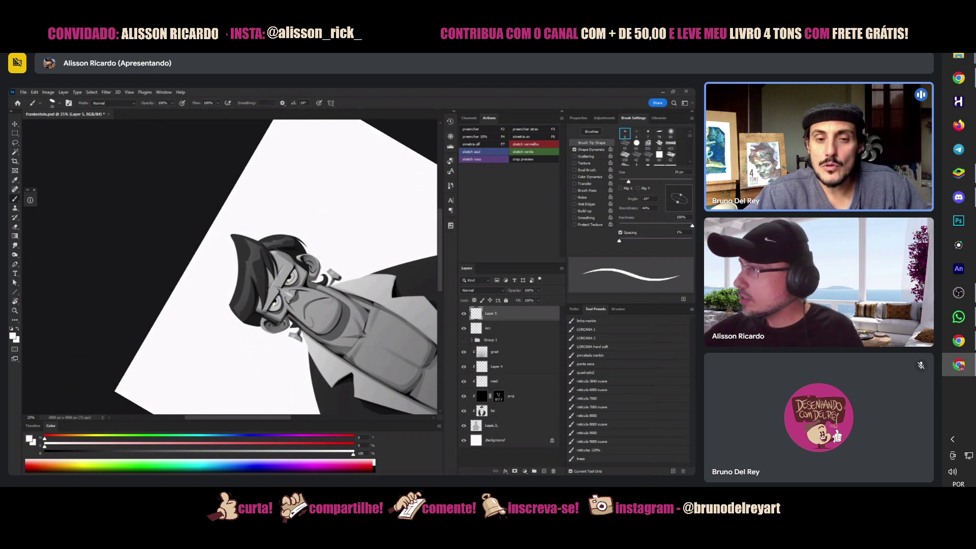
pyautogui.press('z')
pyautogui.hotkey('ctrl', '0')
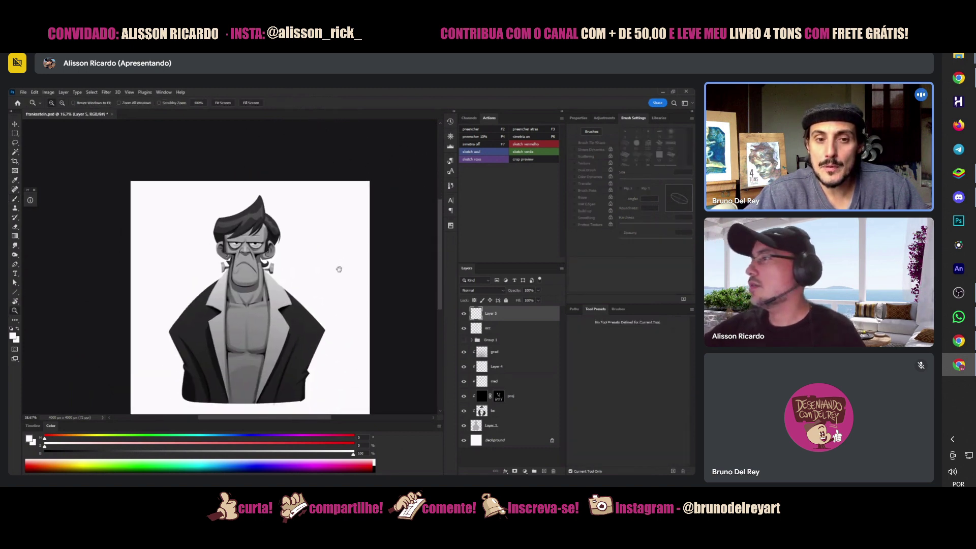
pyautogui.hotkey('ctrl', '+')
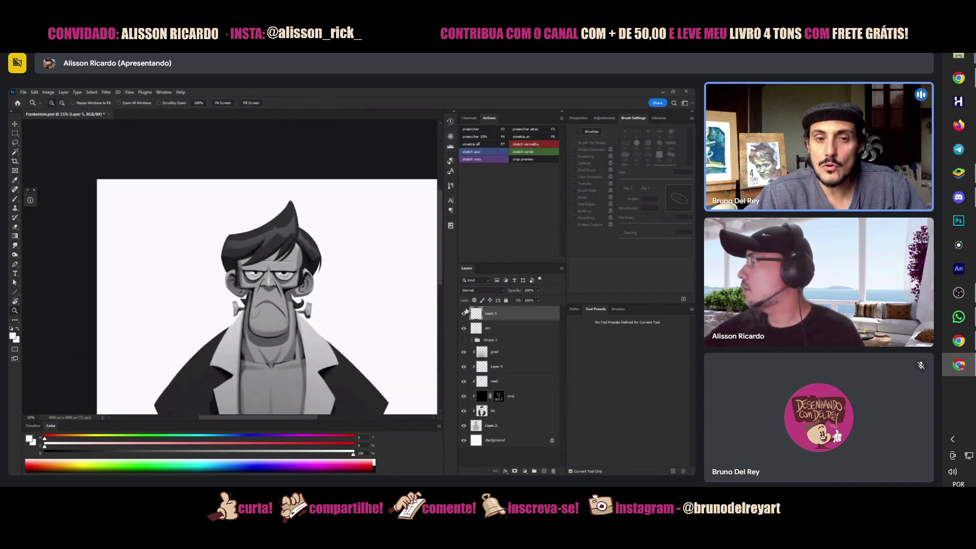
pyautogui.click(463, 352)
pyautogui.click(464, 351)
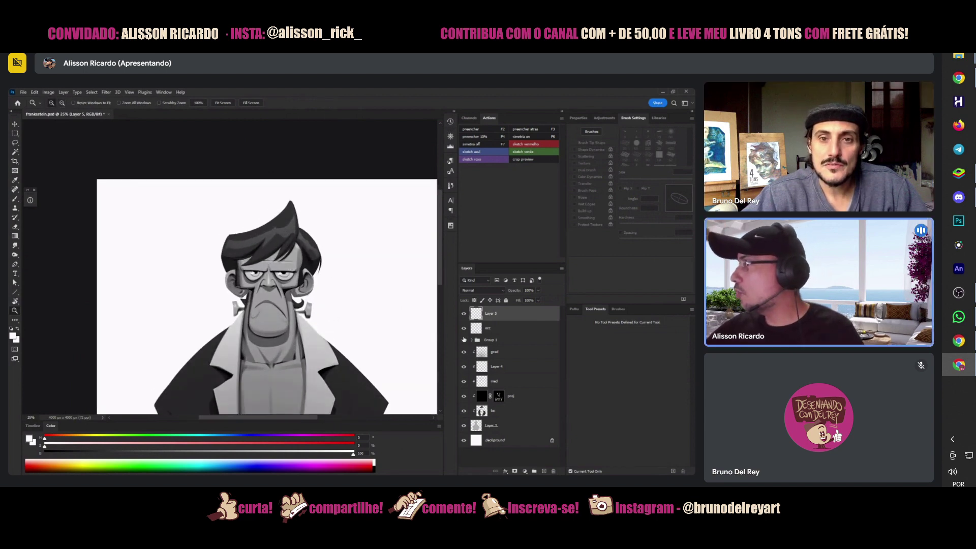
pyautogui.press('v')
pyautogui.press('b')
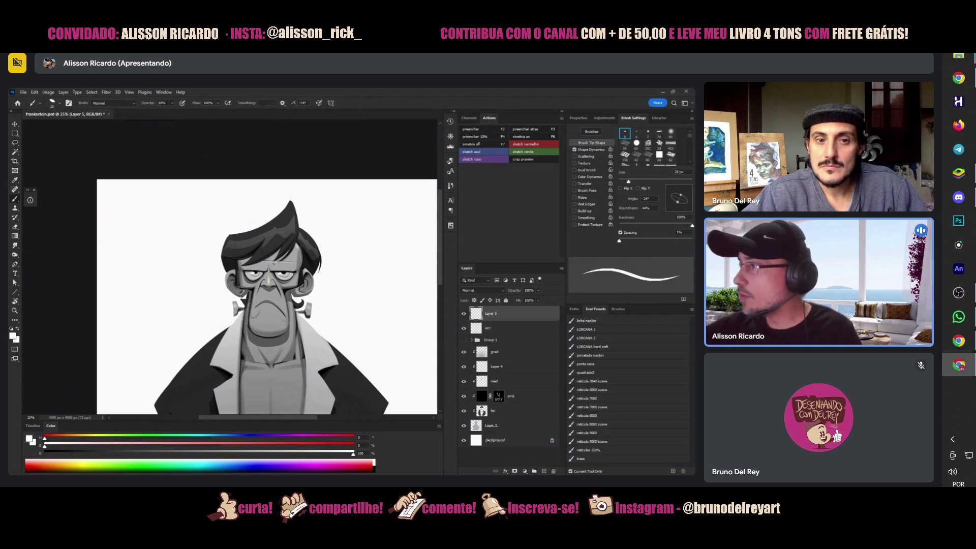
# - Lasso the chin area around the mouth and lighten it on Layer 5 with a soft white gradient at 22% opacity
pyautogui.press('r')
pyautogui.moveTo(325, 356); pyautogui.dragTo(379, 293)
pyautogui.press('l')
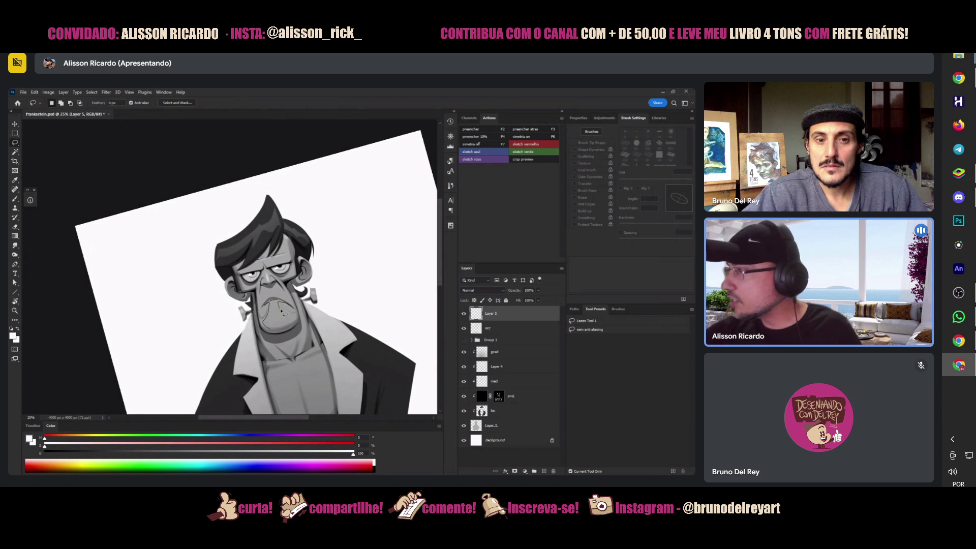
pyautogui.moveTo(260, 325); pyautogui.dragTo(262, 340)
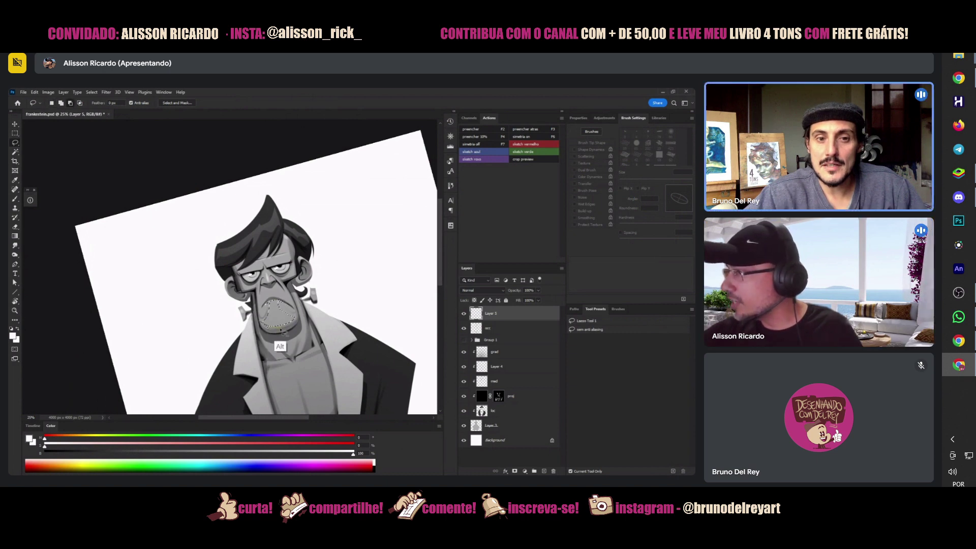
pyautogui.press('g')
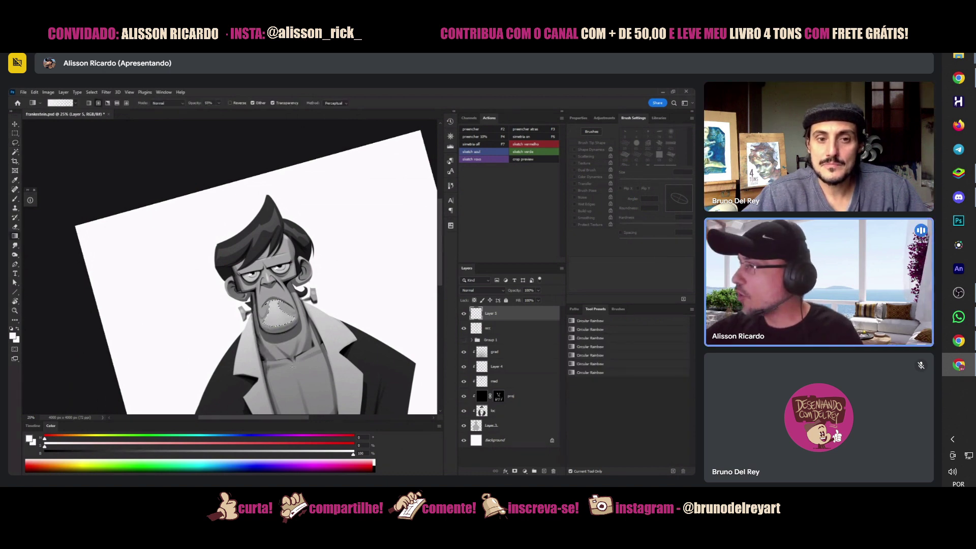
pyautogui.click(218, 103)
pyautogui.moveTo(215, 112); pyautogui.dragTo(207, 113)
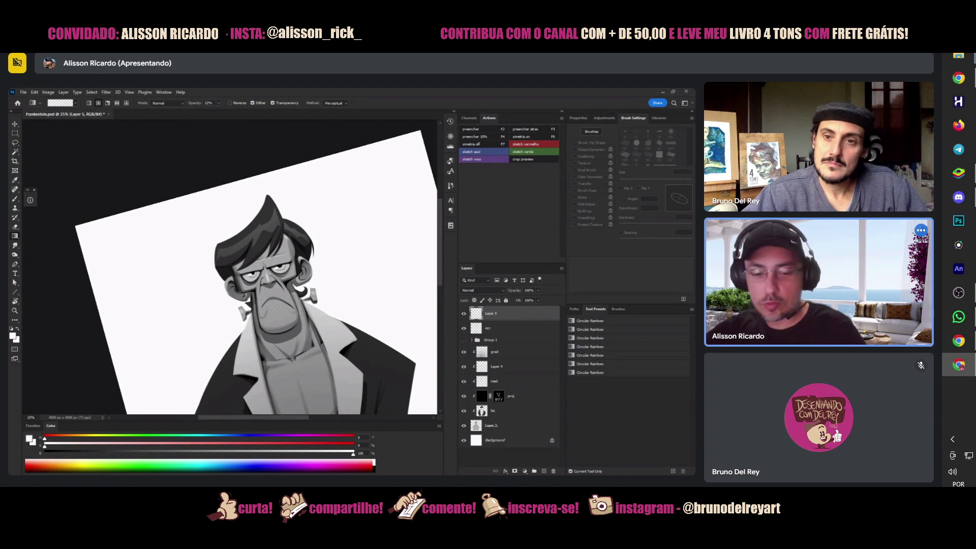
pyautogui.press('l')
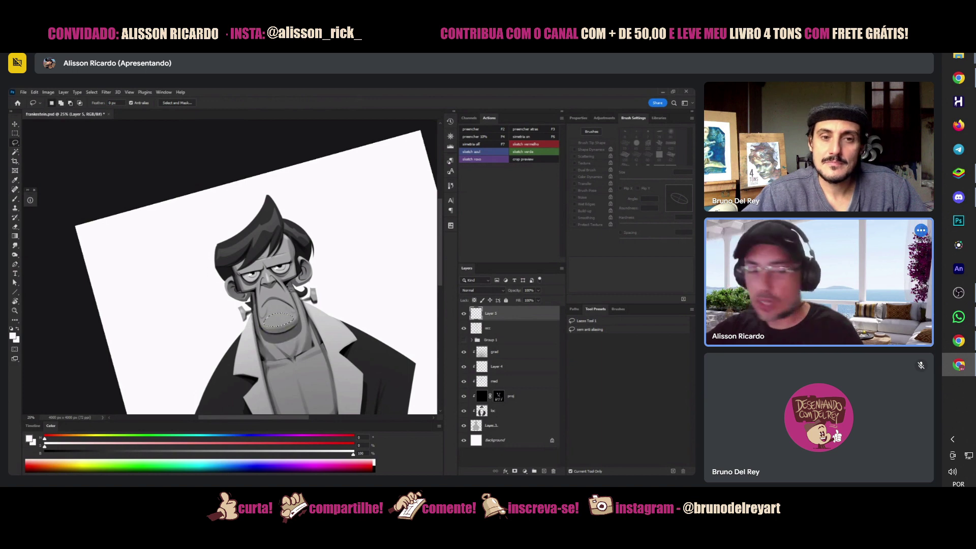
pyautogui.press('g')
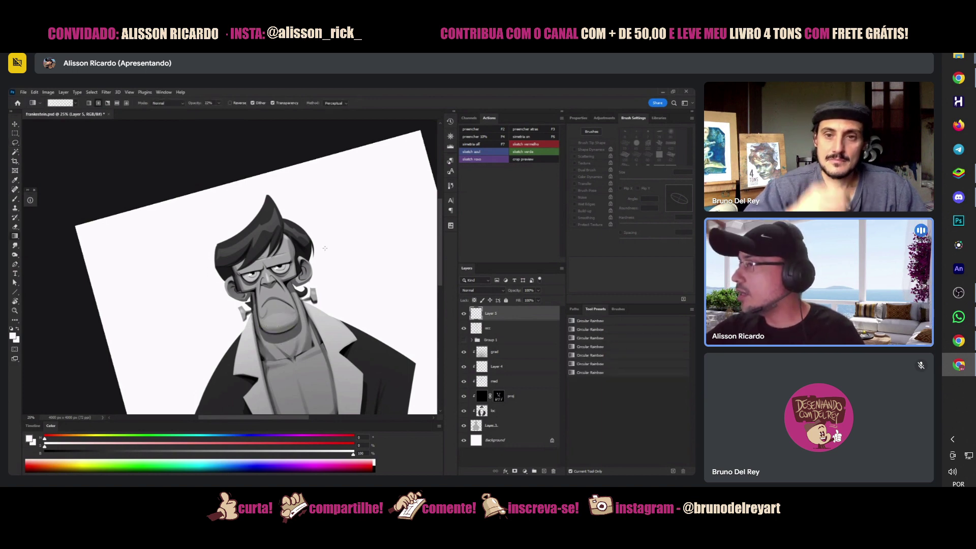
# - Lasso a narrow band along the mouth line, refine the selection, lighten it with the white gradient and save the document
pyautogui.press('l')
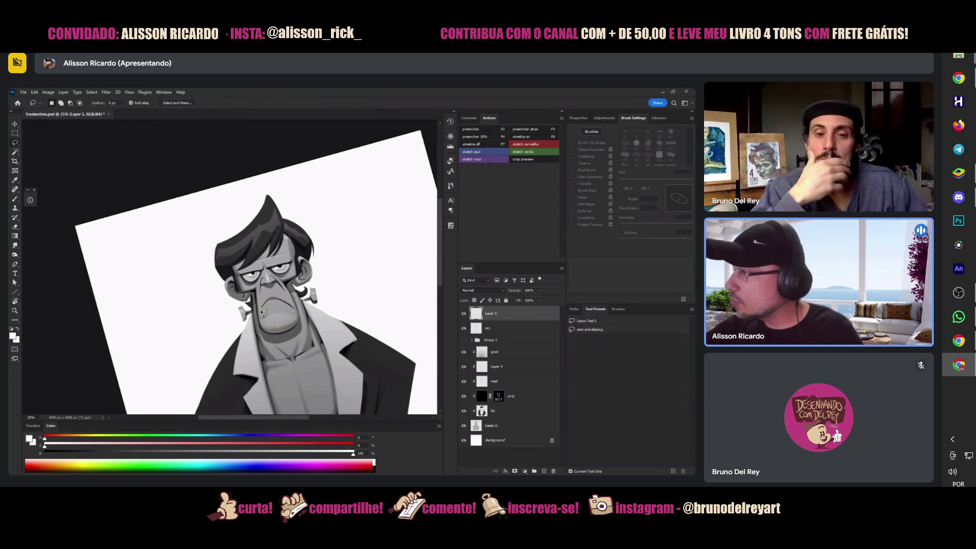
pyautogui.moveTo(263, 315)
pyautogui.mouseDown()
pyautogui.moveTo(274, 297)
pyautogui.moveTo(262, 317)
pyautogui.mouseUp()
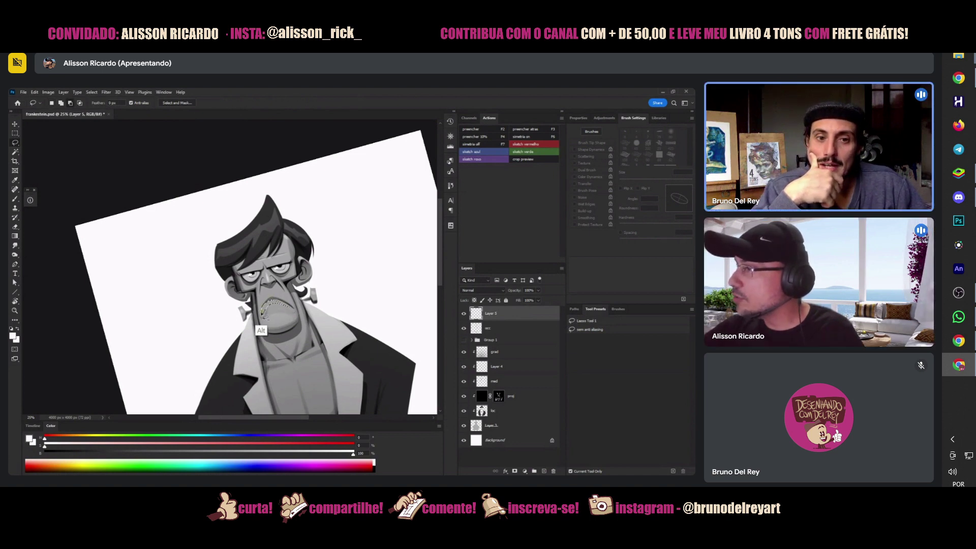
pyautogui.press('shift')
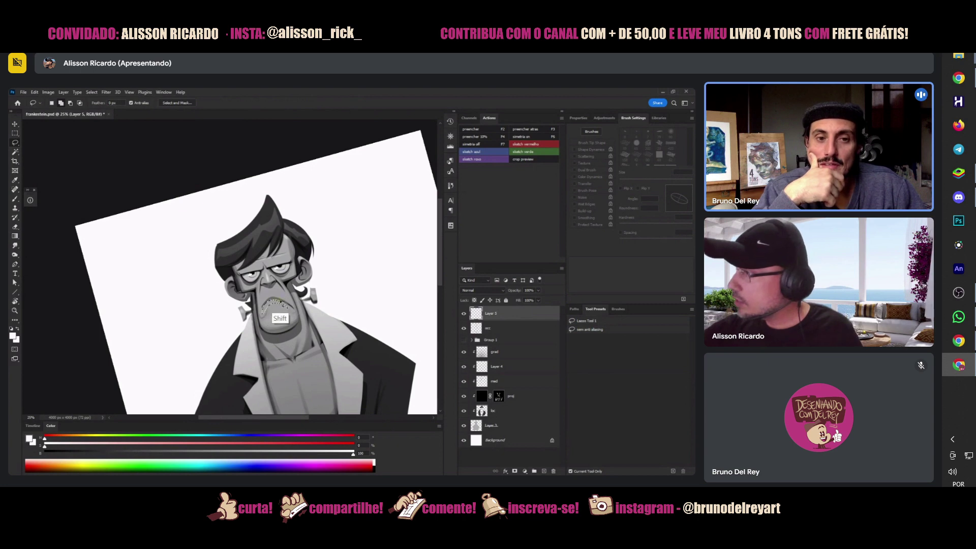
pyautogui.press('alt')
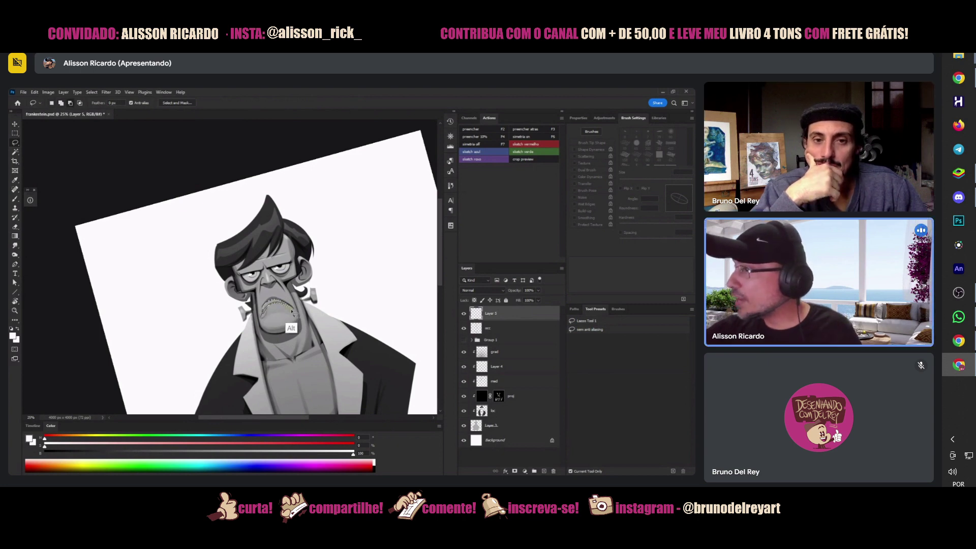
pyautogui.press('g')
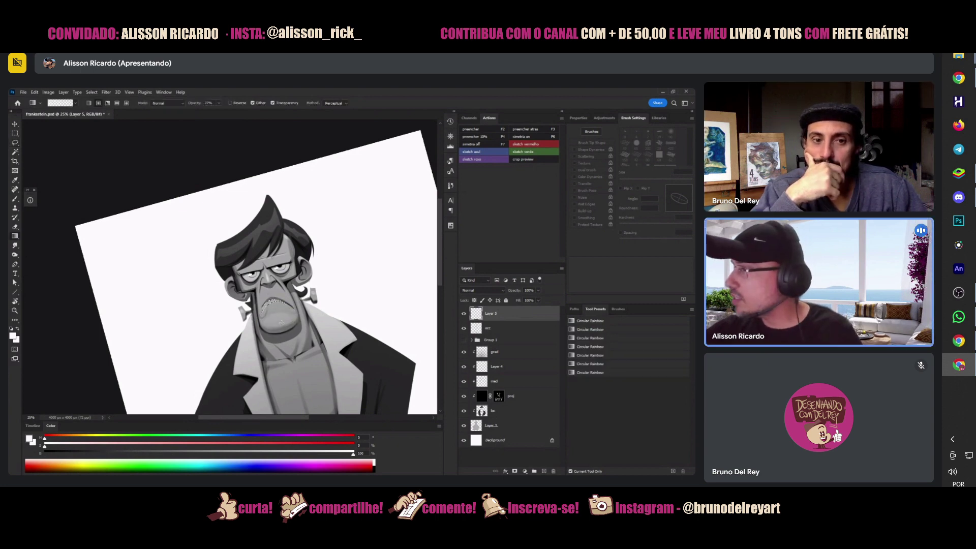
pyautogui.press('r')
pyautogui.press('Escape')
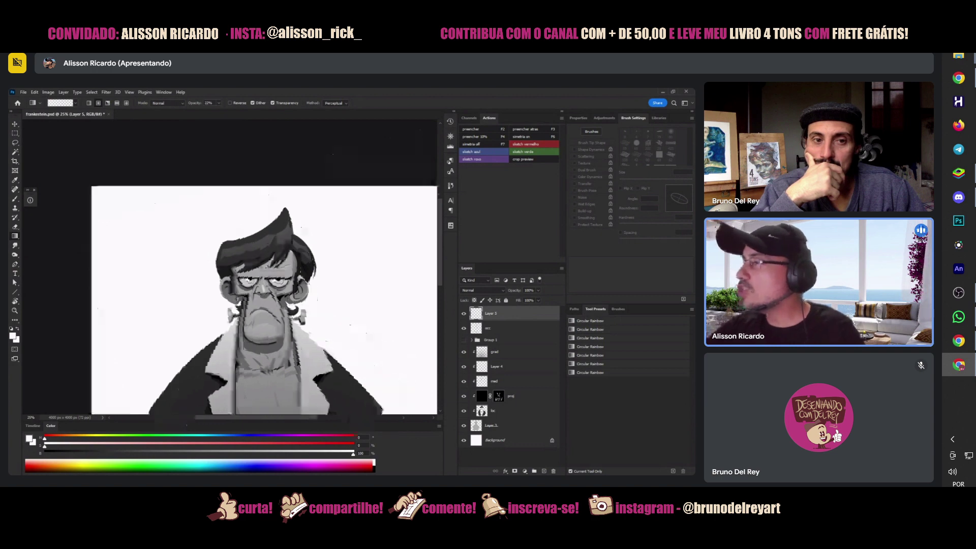
pyautogui.press('z')
pyautogui.keyDown('alt'); pyautogui.click(283, 356); pyautogui.keyUp('alt')
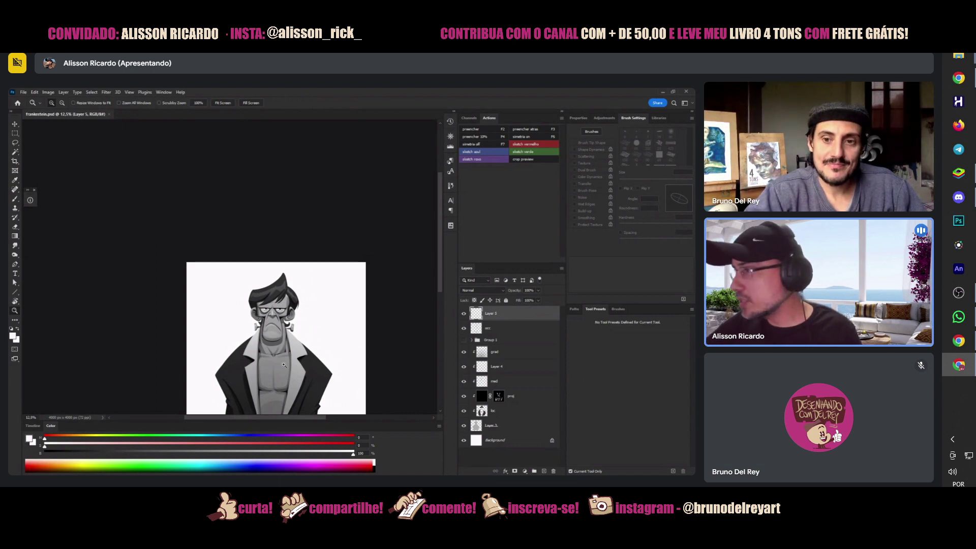
pyautogui.click(276, 326)
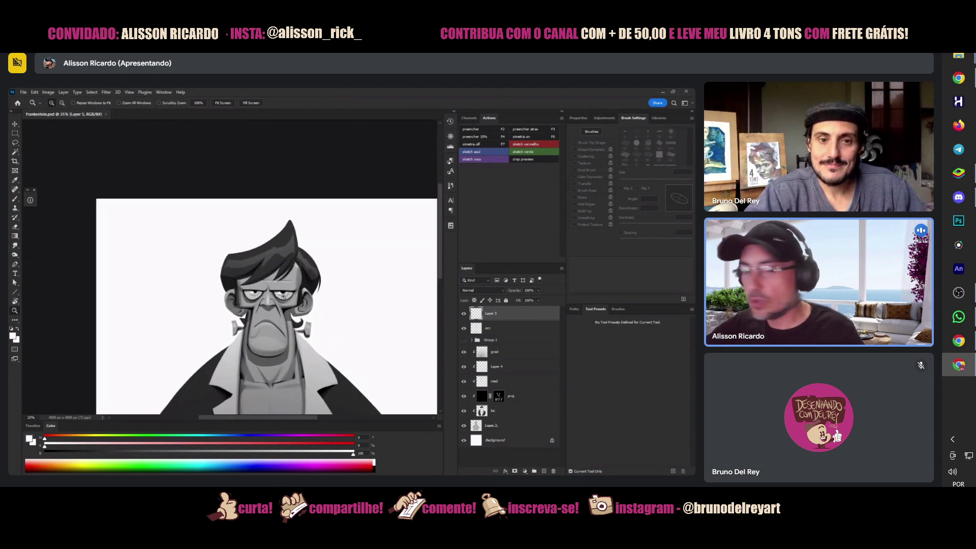
# - Lasso the upper-lip area between the nose and mouth and lighten it with the soft white gradient on Layer 5
pyautogui.press('l')
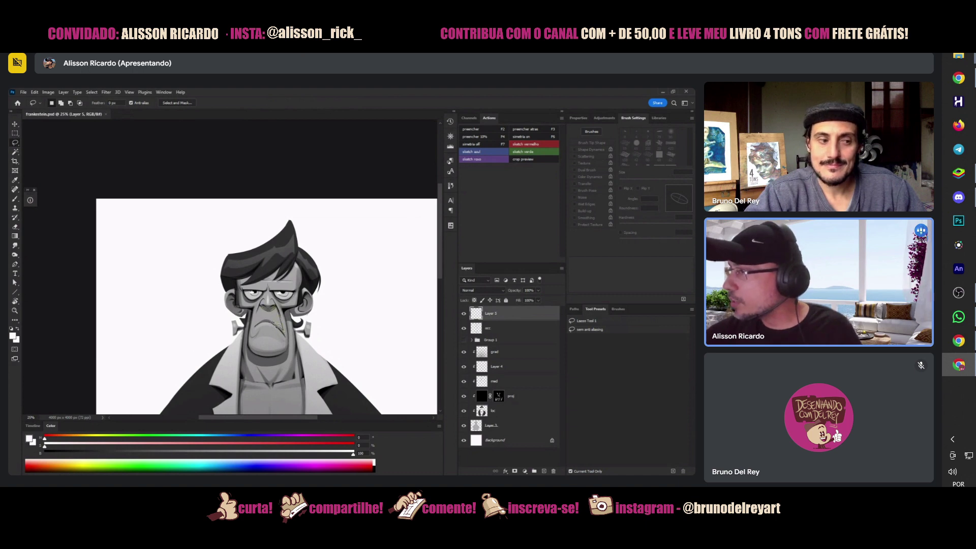
pyautogui.moveTo(253, 330); pyautogui.dragTo(270, 306)
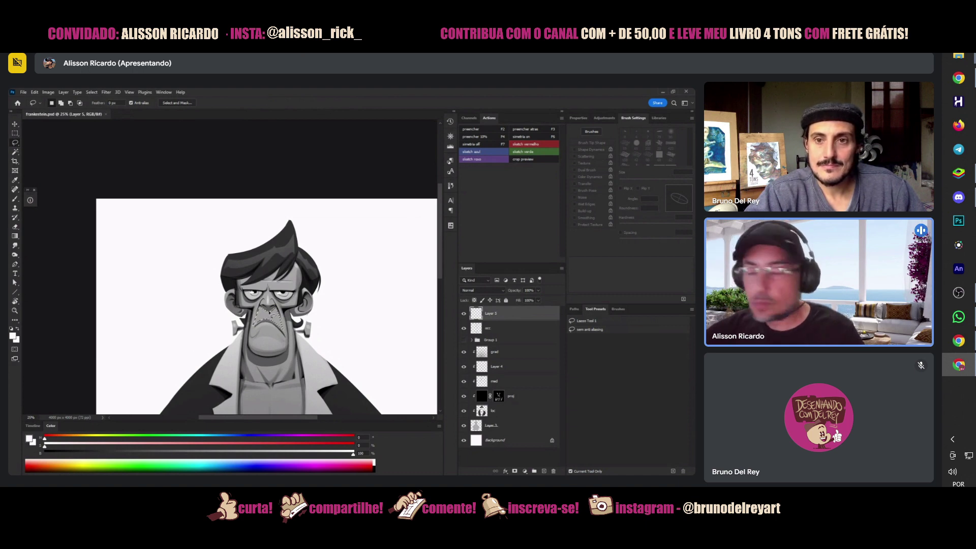
pyautogui.press('g')
pyautogui.moveTo(268, 328); pyautogui.dragTo(269, 310)
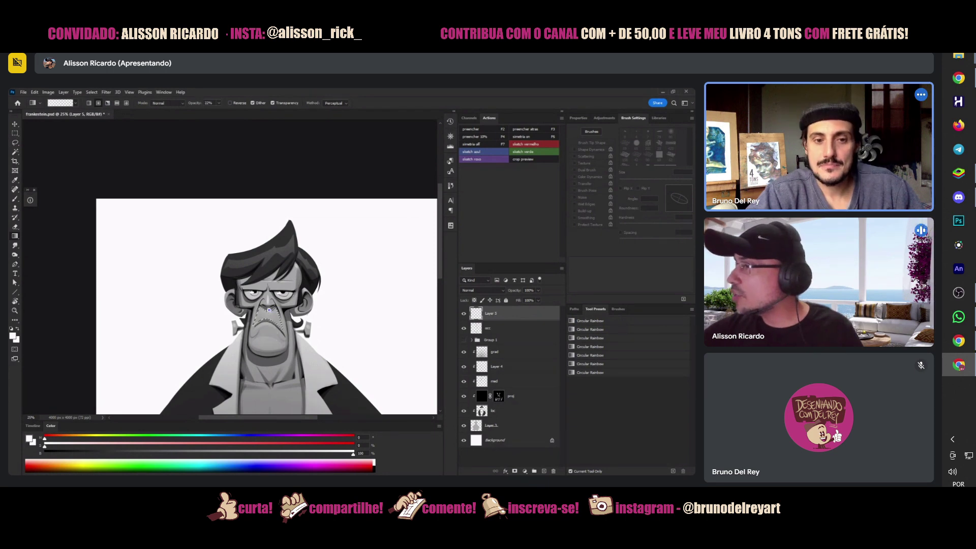
pyautogui.press('z')
pyautogui.keyDown('alt'); pyautogui.click(305, 228); pyautogui.keyUp('alt')
pyautogui.keyDown('alt'); pyautogui.click(305, 228); pyautogui.keyUp('alt')
pyautogui.keyDown('alt'); pyautogui.click(305, 228); pyautogui.keyUp('alt')
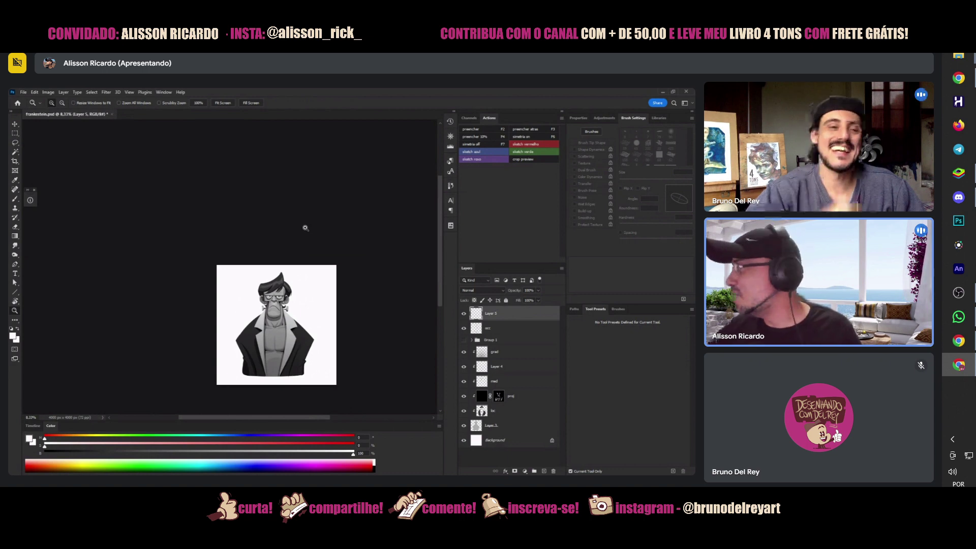
# - Hide and show Layer 5 to compare the face with and without its highlights
pyautogui.click(463, 314)
pyautogui.click(463, 314)
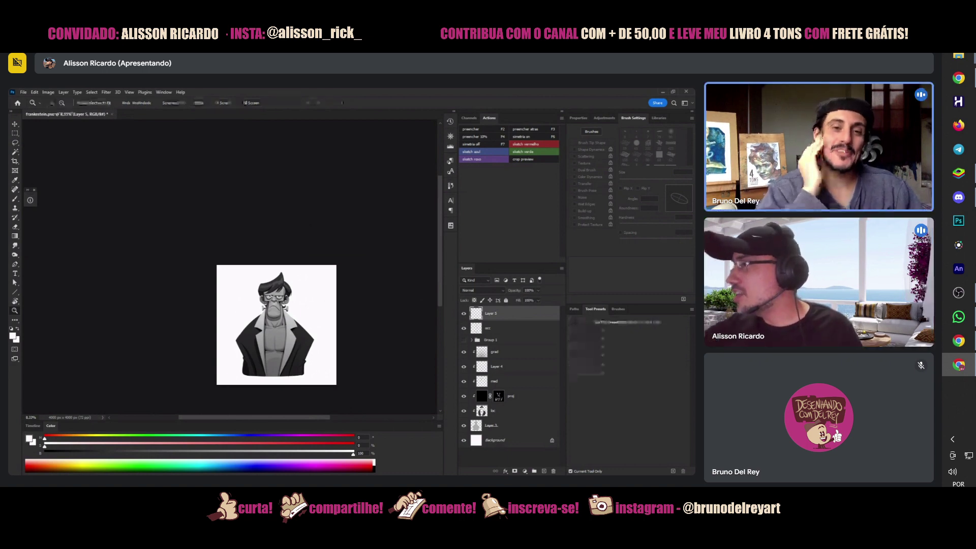
# - Lasso a jagged shadow shape on the forehead along the lower edge of the hair fringe
pyautogui.click(267, 280)
pyautogui.click(267, 279)
pyautogui.click(267, 279)
pyautogui.press('l')
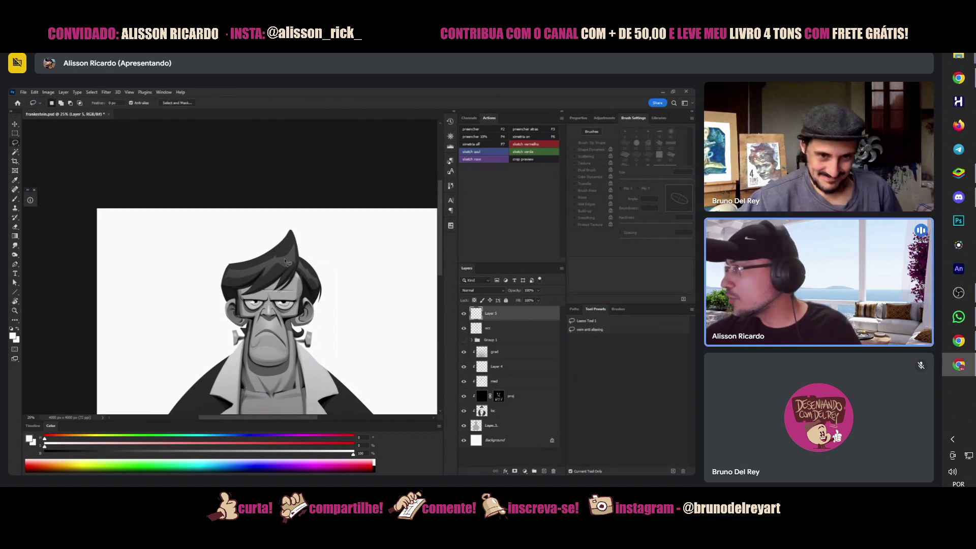
pyautogui.moveTo(264, 286); pyautogui.dragTo(267, 298)
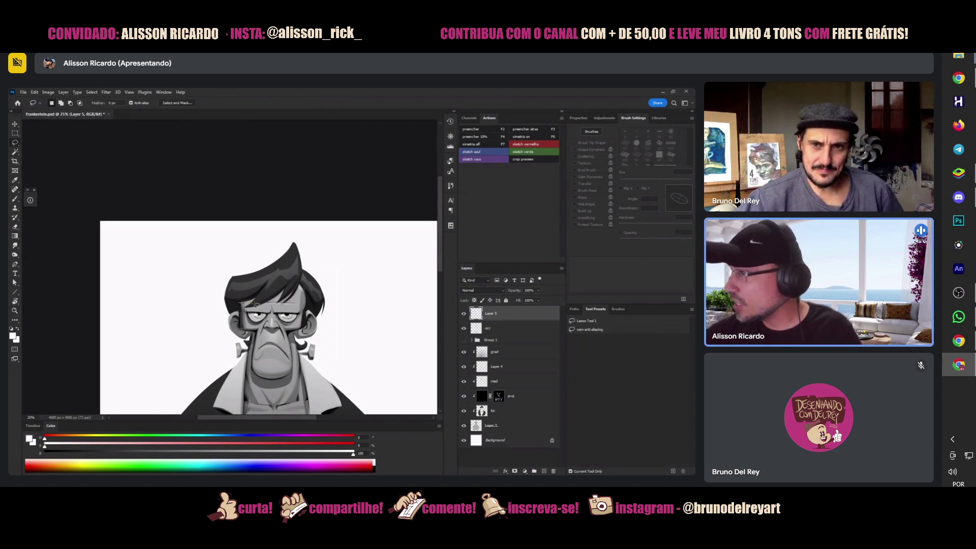
pyautogui.press('shift')
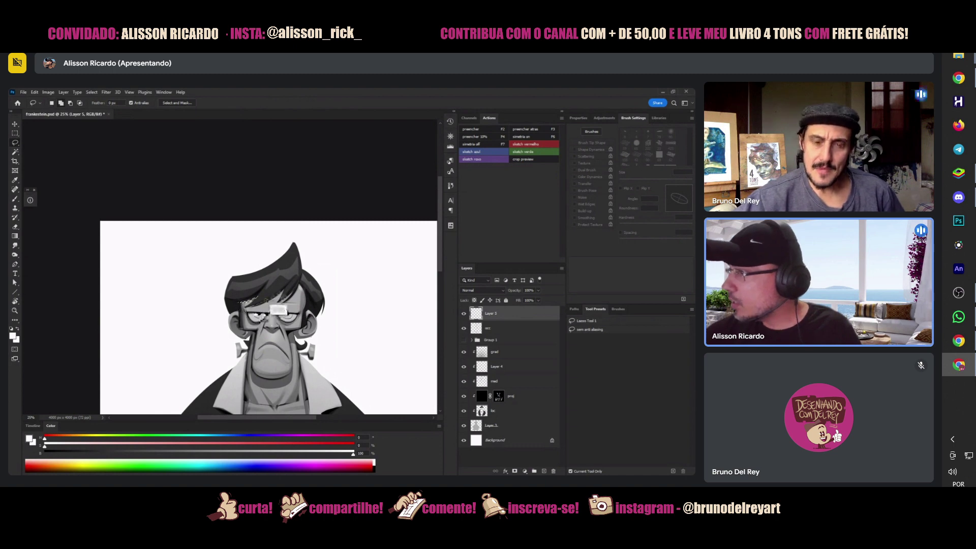
pyautogui.moveTo(255, 312)
pyautogui.mouseDown()
pyautogui.moveTo(285, 289)
pyautogui.moveTo(254, 307)
pyautogui.moveTo(296, 291)
pyautogui.moveTo(275, 305)
pyautogui.moveTo(295, 298)
pyautogui.moveTo(299, 284)
pyautogui.moveTo(292, 306)
pyautogui.moveTo(282, 306)
pyautogui.moveTo(301, 282)
pyautogui.moveTo(281, 307)
pyautogui.moveTo(297, 300)
pyautogui.moveTo(295, 247)
pyautogui.moveTo(289, 303)
pyautogui.moveTo(304, 293)
pyautogui.moveTo(288, 309)
pyautogui.mouseUp()
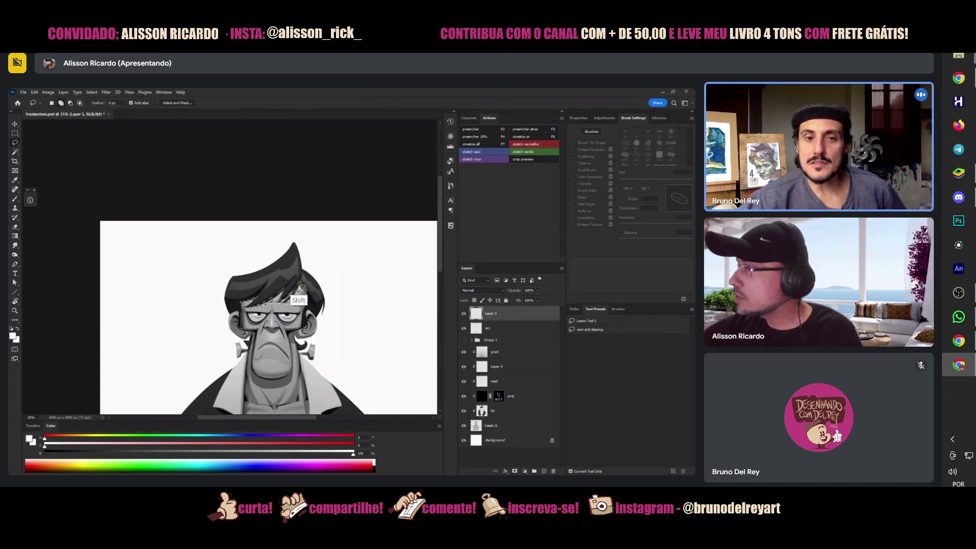
# - Add a layer above the grad layer, fill the fringe-shadow selection with black and lower the layer's opacity to about 43%
pyautogui.press('b')
pyautogui.press('x')
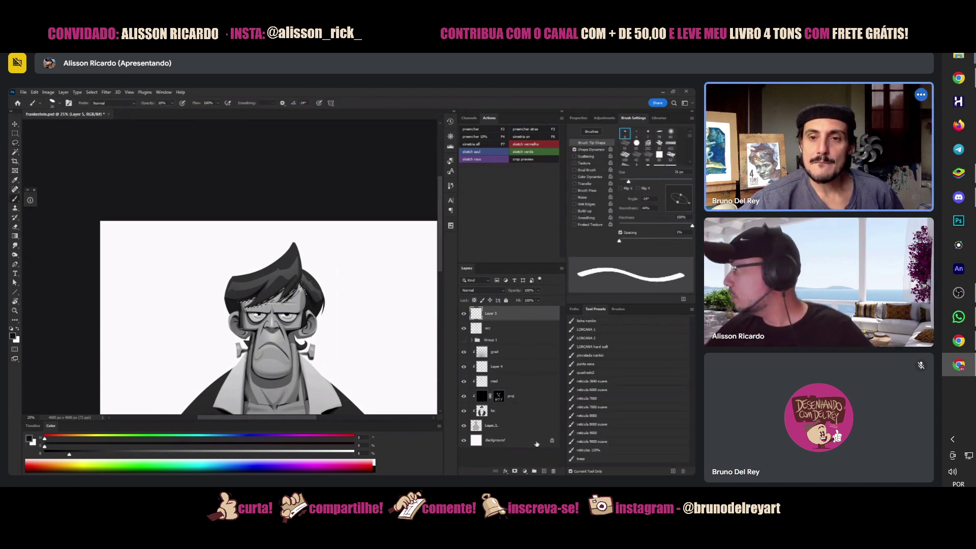
pyautogui.click(495, 352)
pyautogui.click(544, 471)
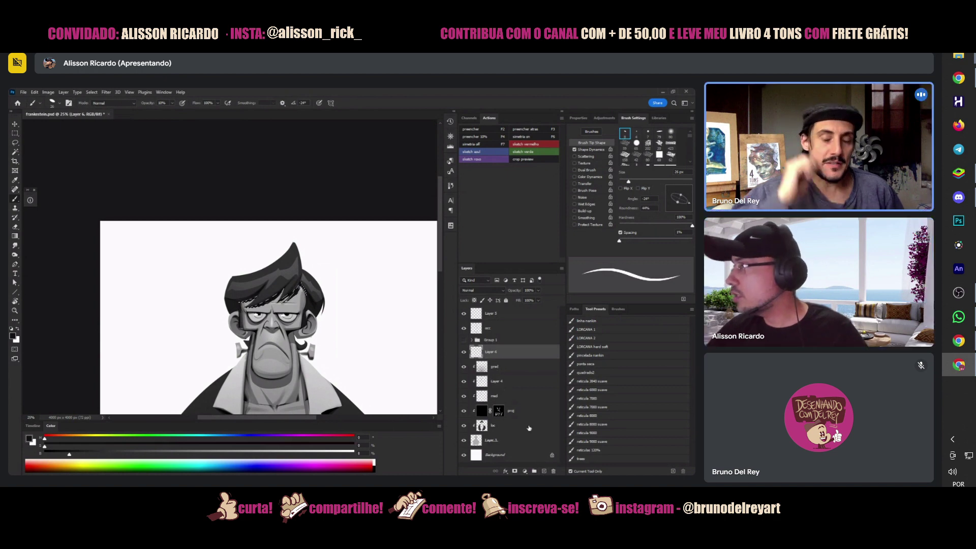
pyautogui.moveTo(538, 290); pyautogui.dragTo(521, 301)
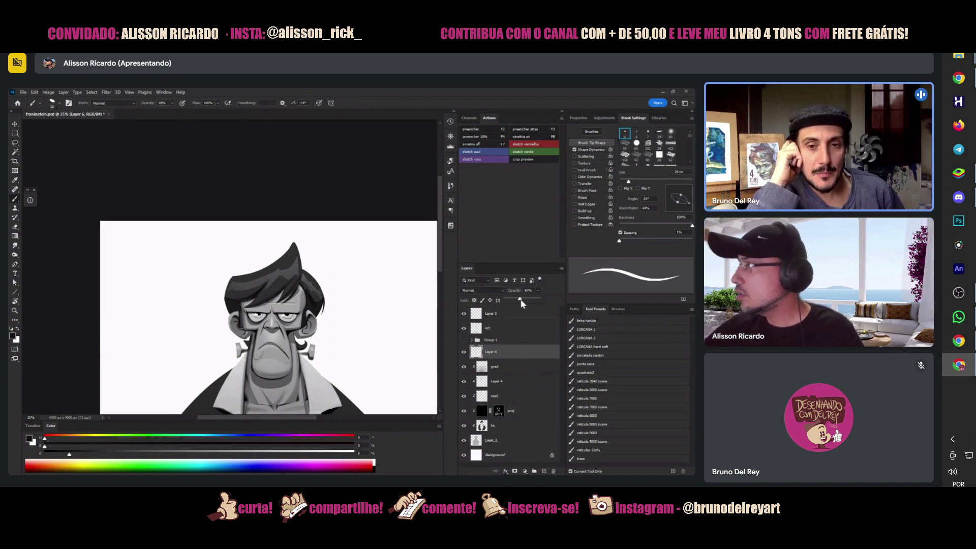
pyautogui.press('z')
pyautogui.moveTo(345, 329); pyautogui.dragTo(315, 331)
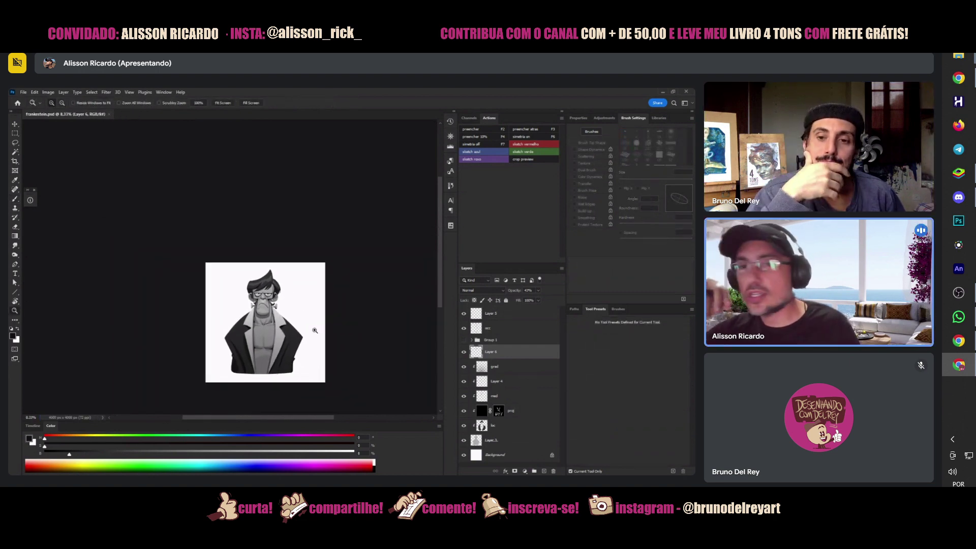
# - Lasso a further area beside the fringe and extend the hair's cast shadow on Layer 6
pyautogui.click(275, 283)
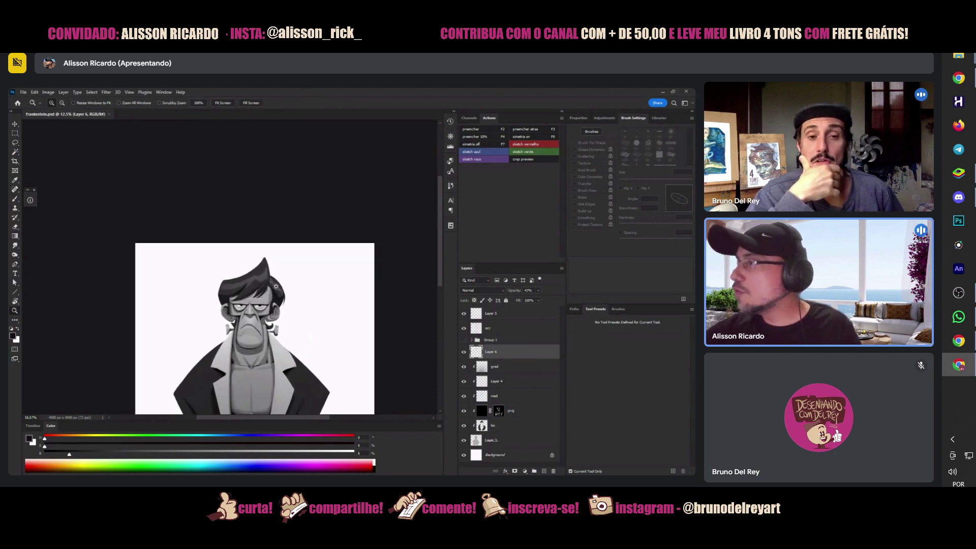
pyautogui.click(275, 283)
pyautogui.press('l')
pyautogui.moveTo(265, 288)
pyautogui.mouseDown()
pyautogui.moveTo(274, 307)
pyautogui.moveTo(265, 285)
pyautogui.mouseUp()
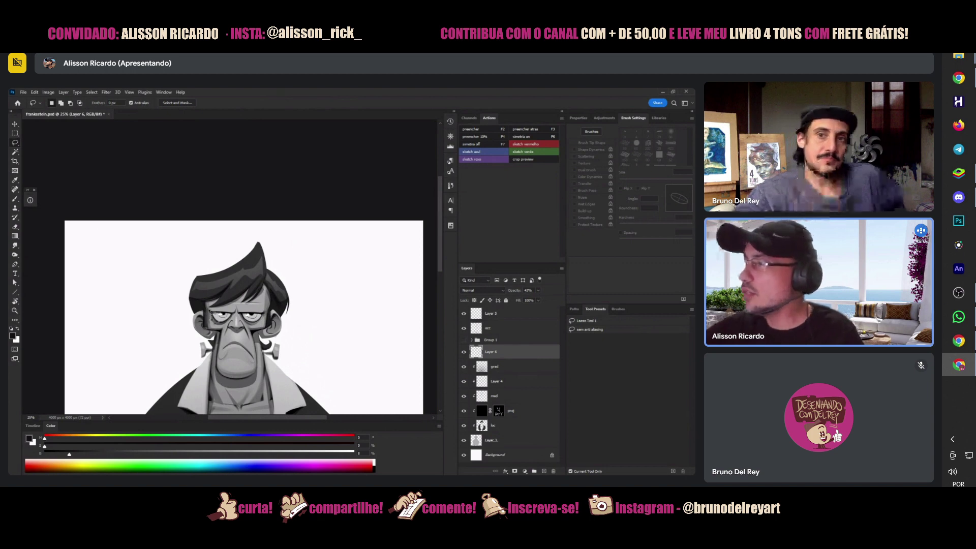
# - Examine how the hair's cast shadow on Layer 6 reads on the whole figure at reduced size
pyautogui.press('r')
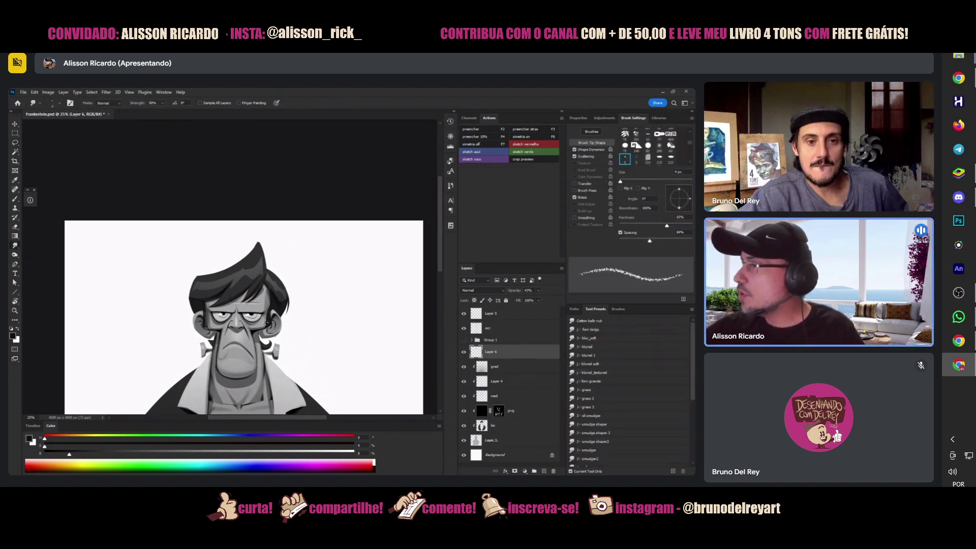
pyautogui.press('z')
pyautogui.keyDown('alt'); pyautogui.click(263, 313); pyautogui.keyUp('alt')
pyautogui.keyDown('alt'); pyautogui.click(263, 312); pyautogui.keyUp('alt')
pyautogui.keyDown('alt'); pyautogui.click(263, 311); pyautogui.keyUp('alt')
pyautogui.keyDown('alt'); pyautogui.click(263, 313); pyautogui.keyUp('alt')
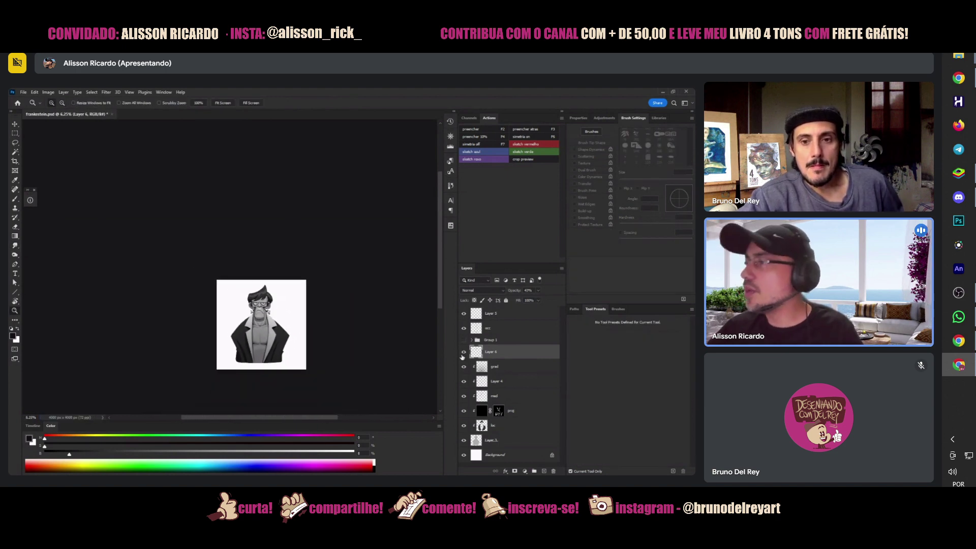
pyautogui.click(259, 313)
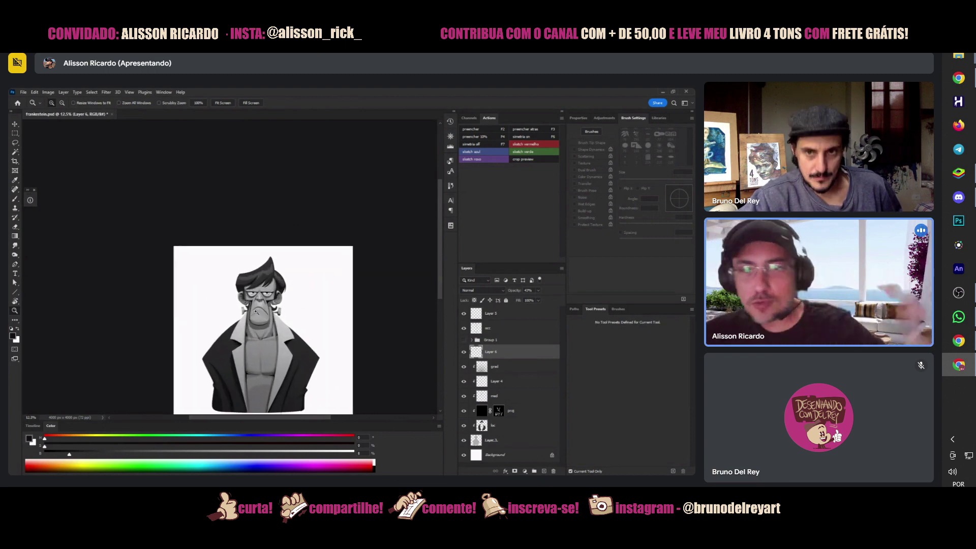
# - Pick the grad layer from the chest, check its effect by hiding and showing it, and lock the layer completely
pyautogui.press('v')
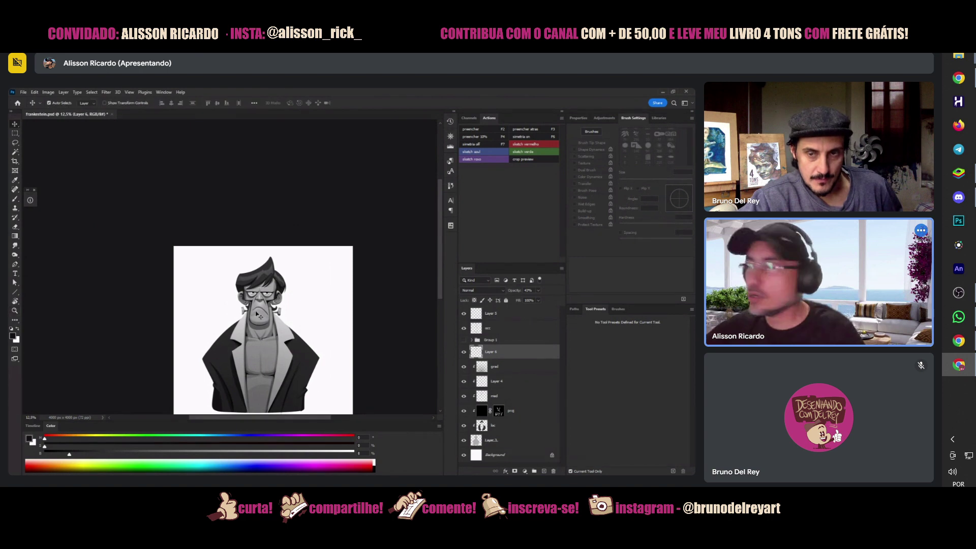
pyautogui.click(262, 367)
pyautogui.click(464, 366)
pyautogui.click(464, 366)
pyautogui.click(506, 301)
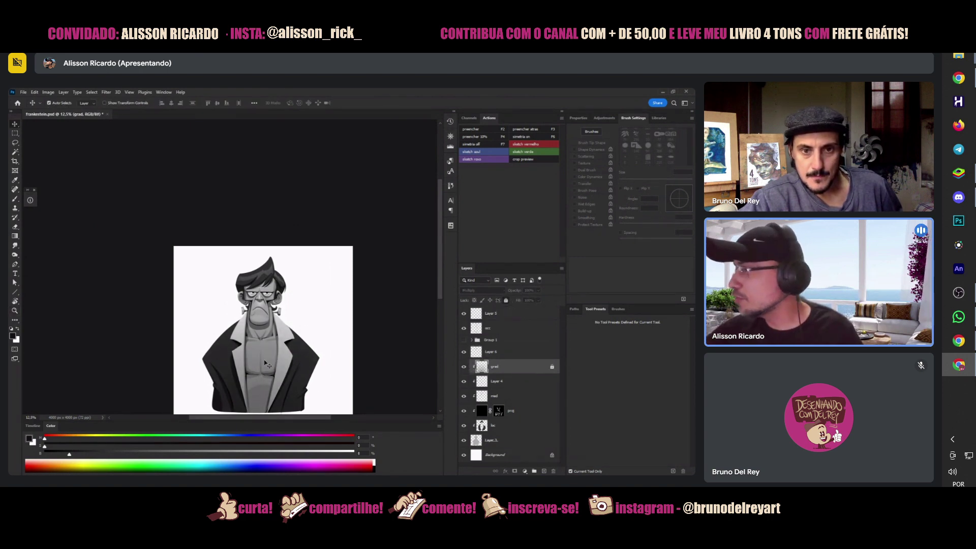
# - On Layer 4, lasso the chest above the pectoral line and shade it with a soft gradient in a gray sampled from the figure
pyautogui.click(275, 340)
pyautogui.press('e')
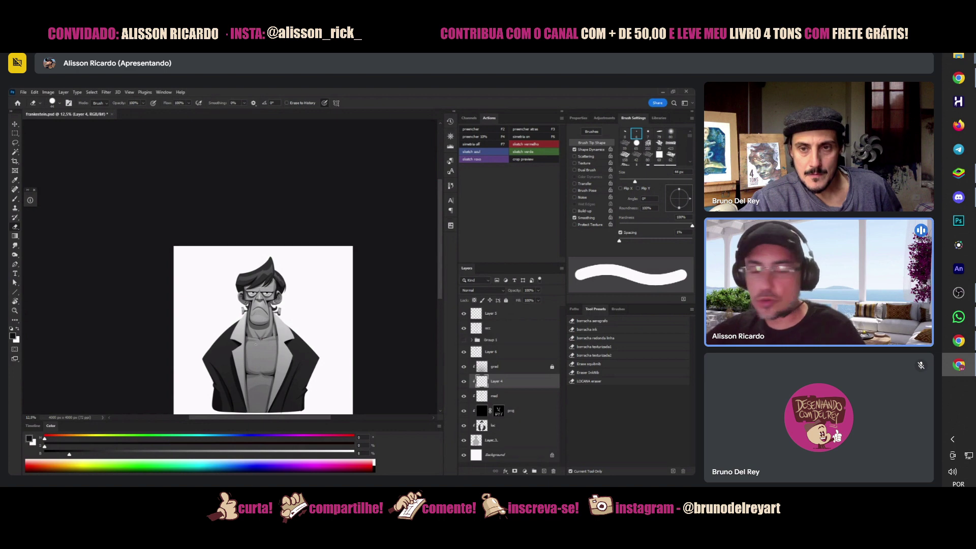
pyautogui.press('l')
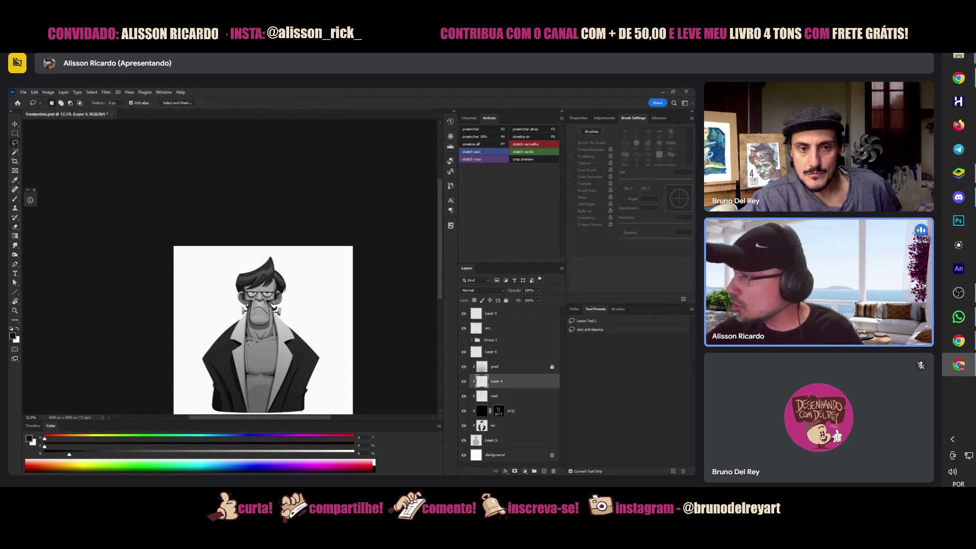
pyautogui.moveTo(257, 377); pyautogui.dragTo(246, 376)
pyautogui.press('g')
pyautogui.keyDown('alt'); pyautogui.click(269, 394); pyautogui.keyUp('alt')
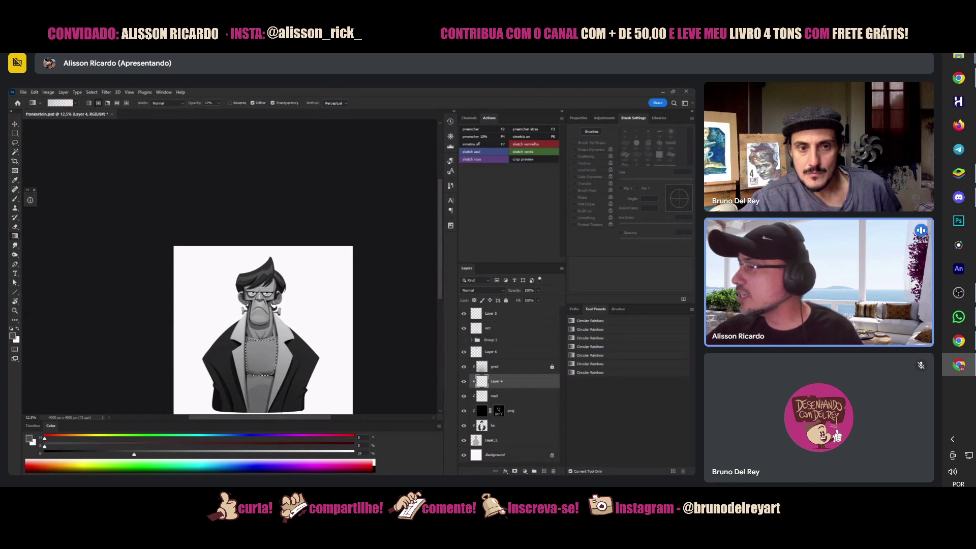
# - Examine the chest shading and the overall tonal balance of the figure at several zoom levels
pyautogui.press('z')
pyautogui.keyDown('alt'); pyautogui.click(295, 368); pyautogui.keyUp('alt')
pyautogui.keyDown('alt'); pyautogui.click(296, 373); pyautogui.keyUp('alt')
pyautogui.keyDown('alt'); pyautogui.click(297, 376); pyautogui.keyUp('alt')
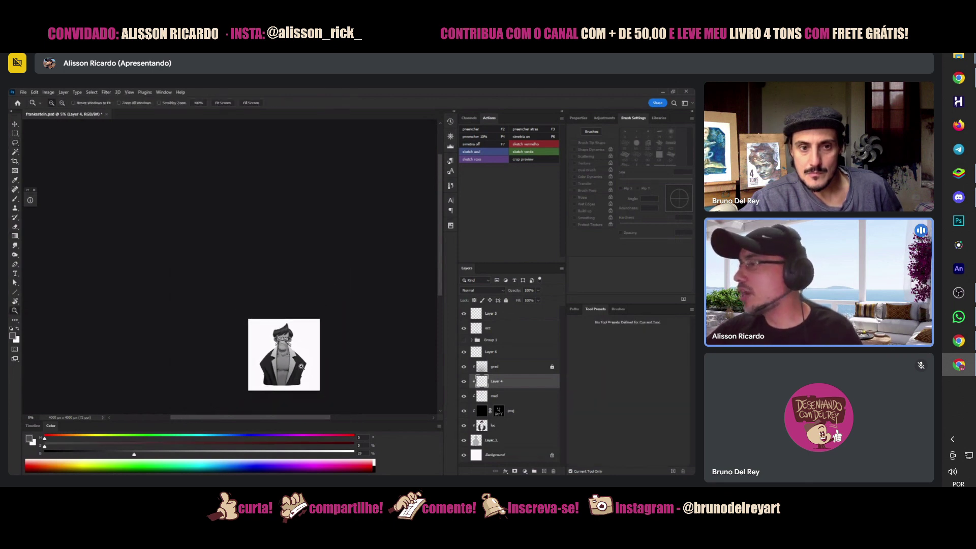
pyautogui.click(297, 379)
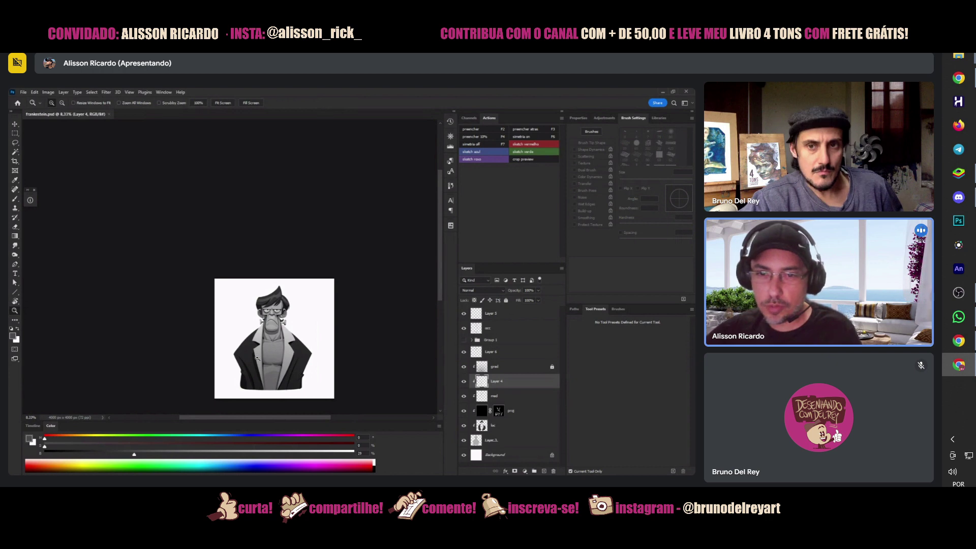
pyautogui.keyDown('alt'); pyautogui.click(312, 350); pyautogui.keyUp('alt')
pyautogui.keyDown('alt'); pyautogui.click(313, 351); pyautogui.keyUp('alt')
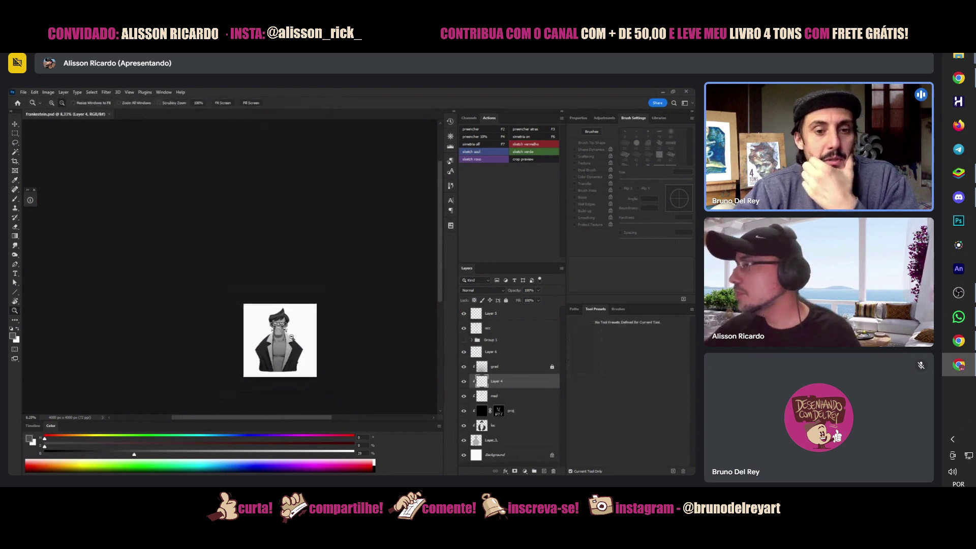
pyautogui.click(314, 362)
pyautogui.click(311, 361)
pyautogui.click(309, 359)
pyautogui.click(306, 358)
pyautogui.press('g')
pyautogui.scroll(-3, 304, 356)
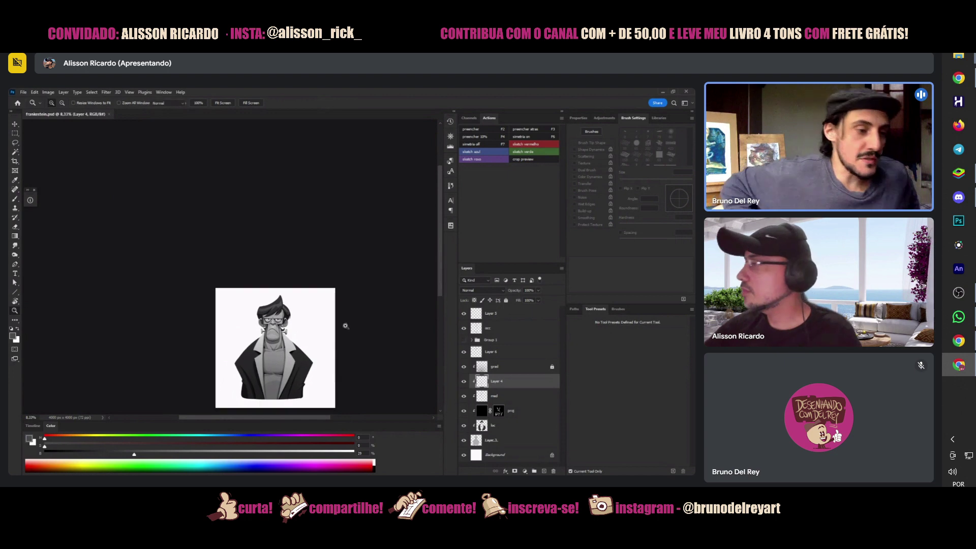
pyautogui.press('z')
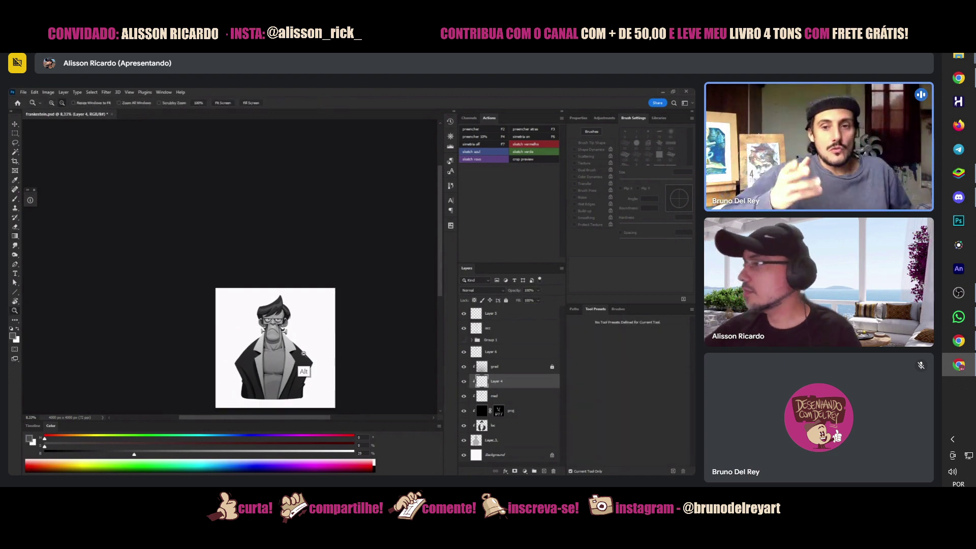
pyautogui.scroll(-2, 304, 353)
pyautogui.scroll(2, 300, 350)
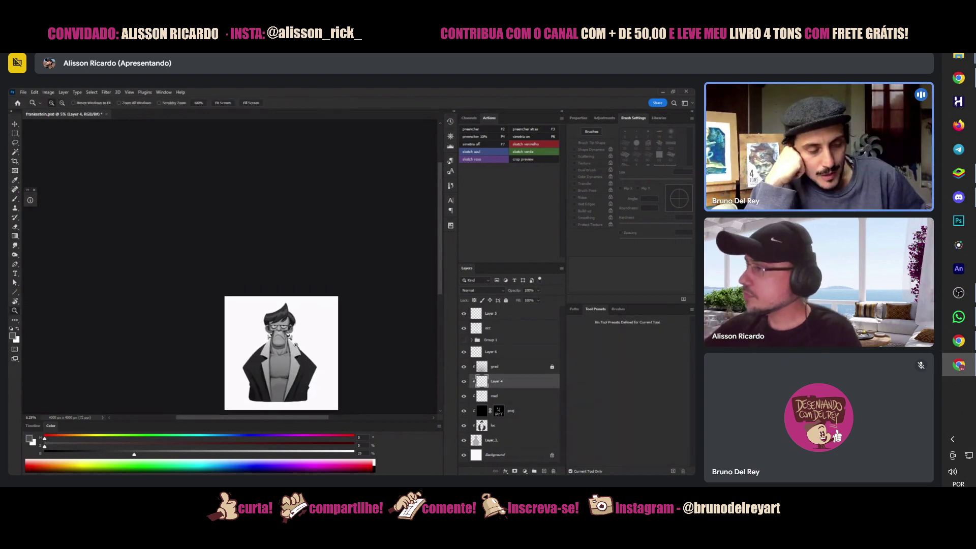
pyautogui.scroll(2, 296, 347)
pyautogui.scroll(-2, 331, 338)
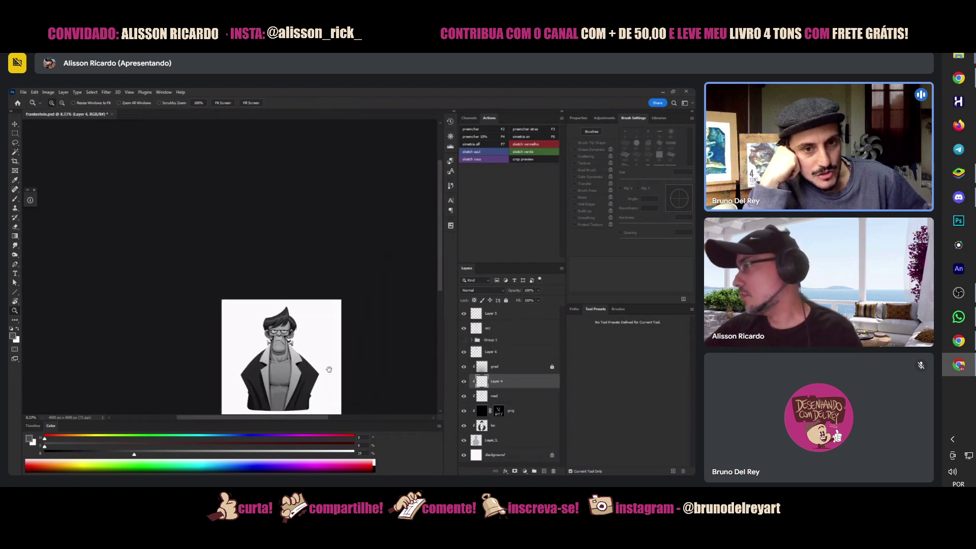
pyautogui.scroll(1, 349, 331)
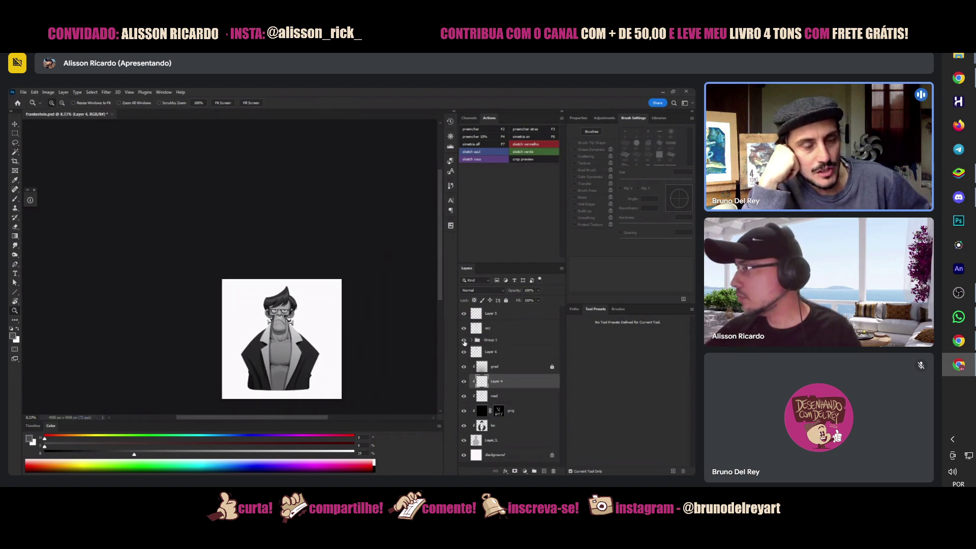
# - Move Group 1 to the top of the layer stack, keep it hidden and save the document
pyautogui.moveTo(503, 345); pyautogui.dragTo(467, 313)
pyautogui.click(464, 311)
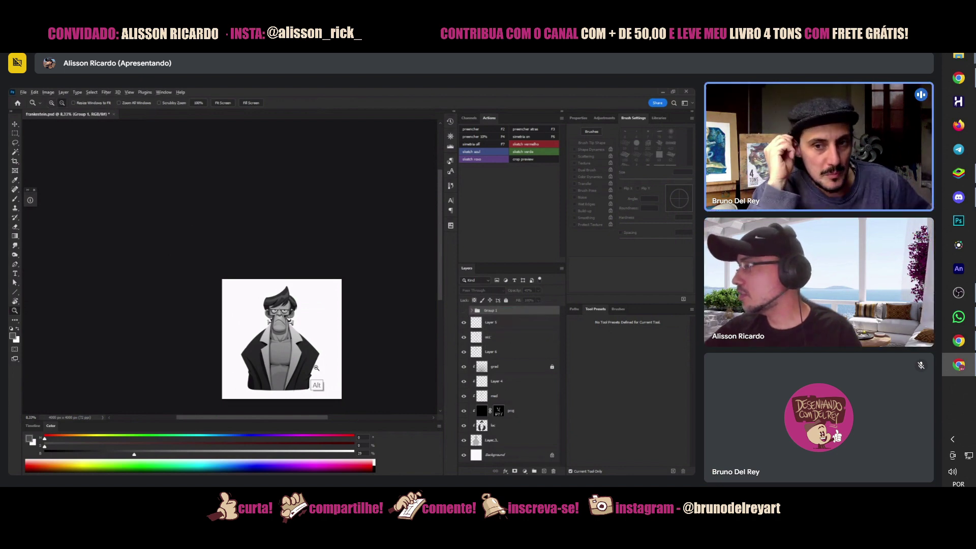
pyautogui.scroll(-1, 326, 376)
pyautogui.hotkey('ctrl', 's')
pyautogui.scroll(2, 304, 341)
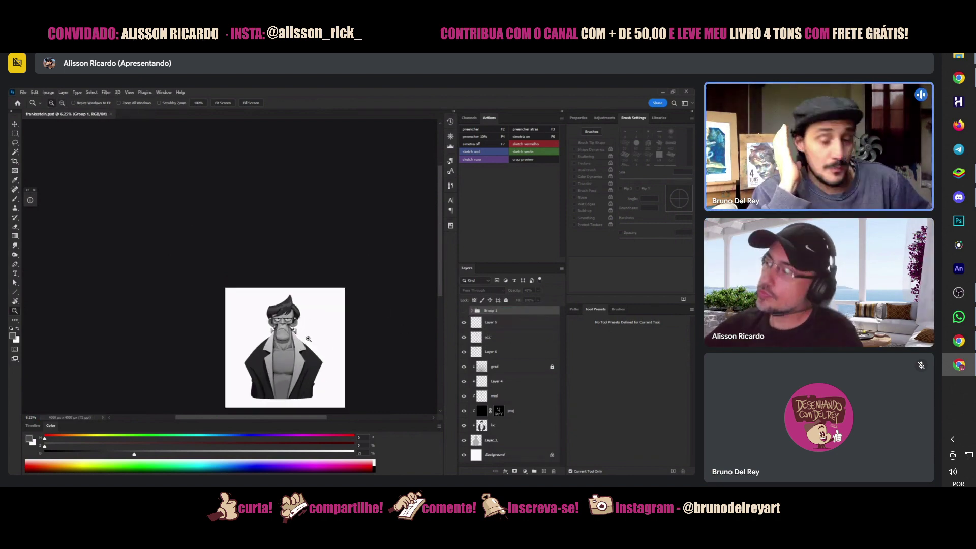
pyautogui.scroll(-2, 338, 332)
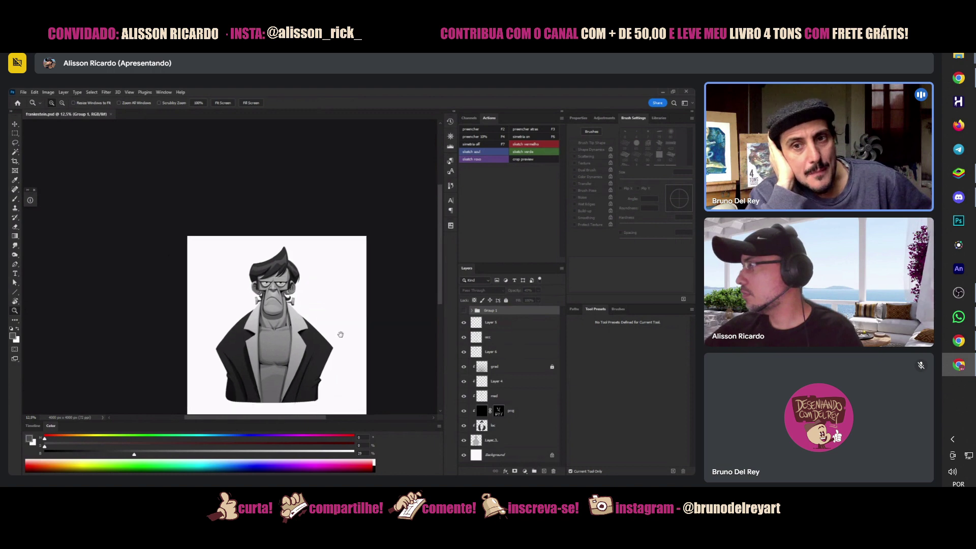
# - Group all character layers from Layer 5 down to Layer 2 and check the new group's visibility
pyautogui.click(516, 326)
pyautogui.keyDown('shift'); pyautogui.click(514, 440); pyautogui.keyUp('shift')
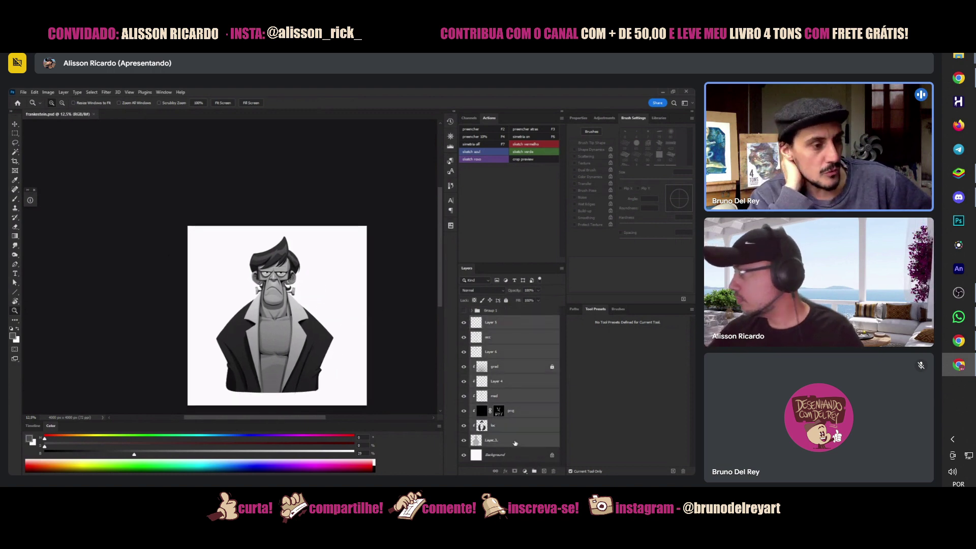
pyautogui.hotkey('ctrl', 'g')
pyautogui.click(464, 320)
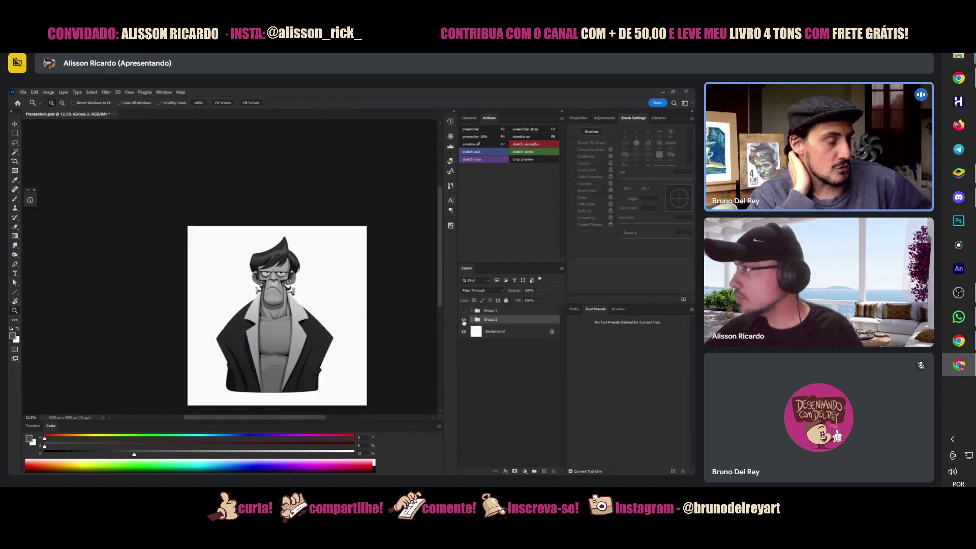
# - Add a new layer above Group 2 and lasso the figure's skin areas: face, ears, neck and chest
pyautogui.click(545, 471)
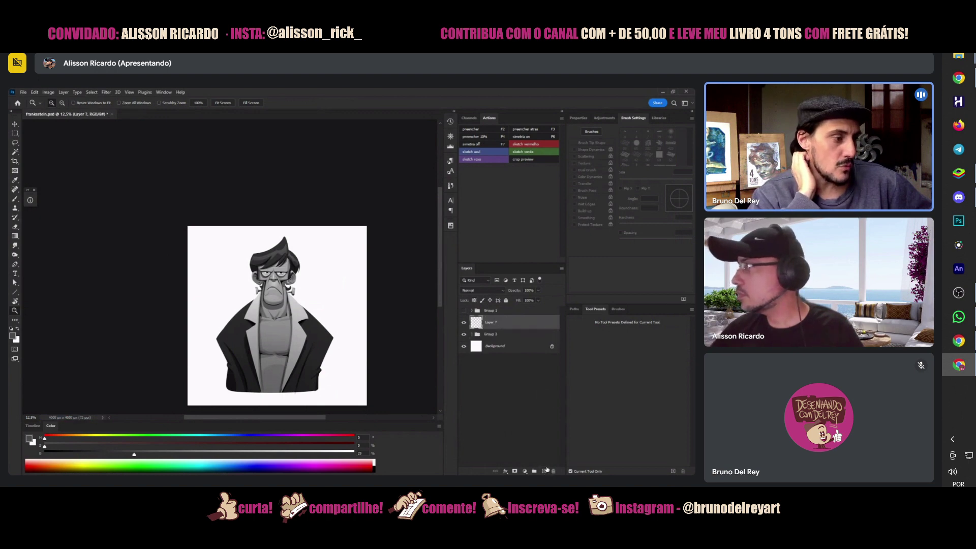
pyautogui.moveTo(306, 334); pyautogui.dragTo(312, 352)
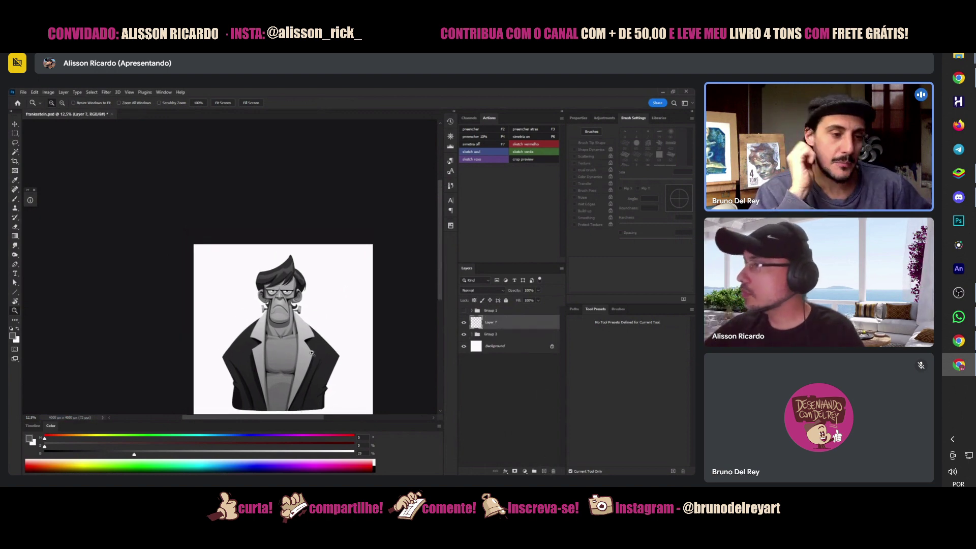
pyautogui.press('l')
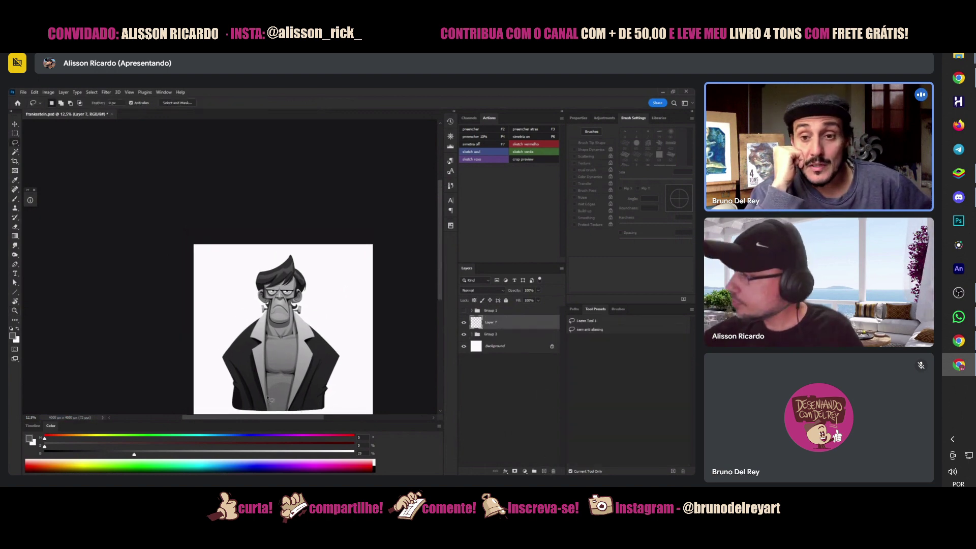
pyautogui.moveTo(277, 333)
pyautogui.mouseDown()
pyautogui.moveTo(281, 407)
pyautogui.moveTo(264, 346)
pyautogui.moveTo(267, 287)
pyautogui.moveTo(275, 325)
pyautogui.moveTo(261, 303)
pyautogui.moveTo(275, 284)
pyautogui.moveTo(275, 299)
pyautogui.moveTo(292, 295)
pyautogui.moveTo(284, 371)
pyautogui.moveTo(270, 336)
pyautogui.moveTo(297, 254)
pyautogui.mouseUp()
pyautogui.moveTo(300, 335)
pyautogui.mouseDown()
pyautogui.moveTo(291, 312)
pyautogui.moveTo(286, 394)
pyautogui.moveTo(271, 406)
pyautogui.moveTo(292, 400)
pyautogui.moveTo(297, 337)
pyautogui.moveTo(274, 354)
pyautogui.moveTo(295, 352)
pyautogui.mouseUp()
pyautogui.moveTo(300, 314)
pyautogui.mouseDown()
pyautogui.moveTo(310, 264)
pyautogui.moveTo(301, 311)
pyautogui.mouseUp()
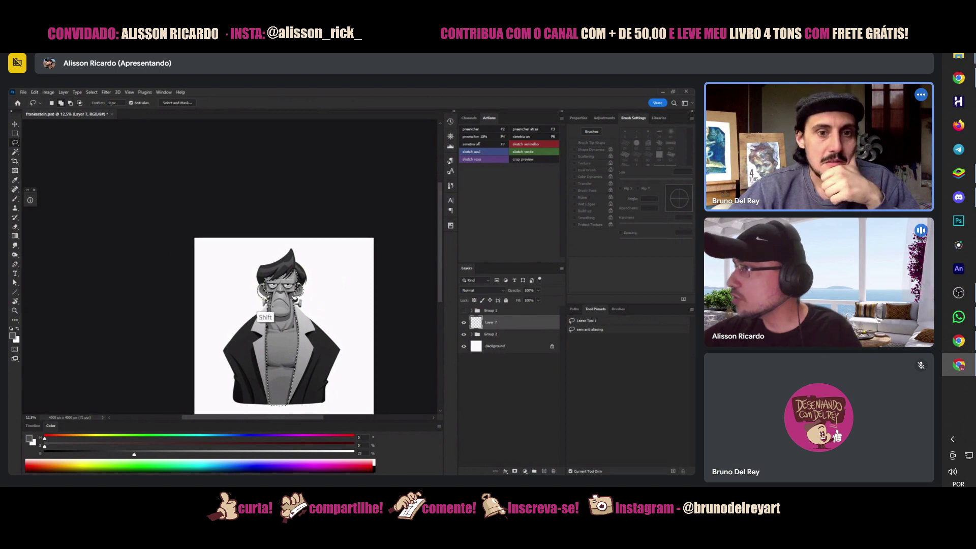
pyautogui.press('alt')
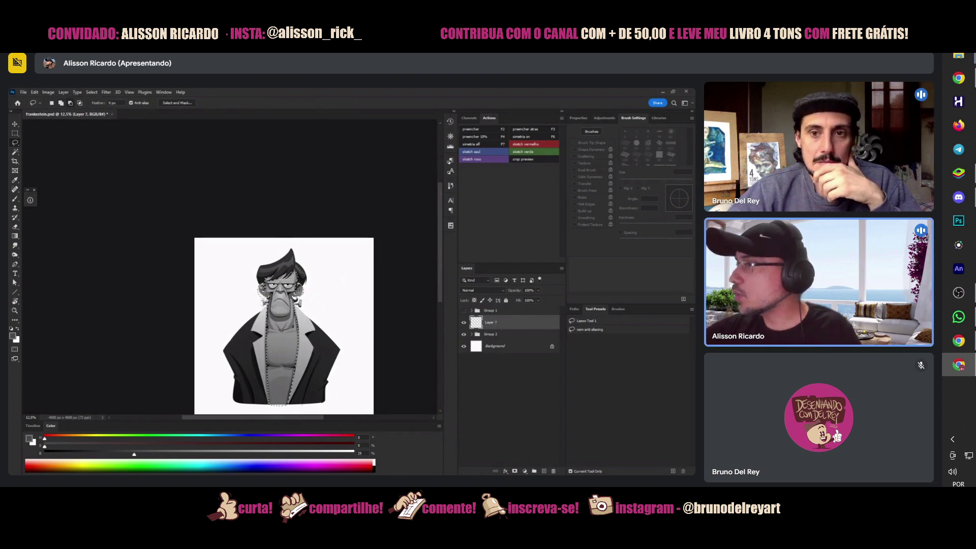
pyautogui.press('shift')
pyautogui.press('alt')
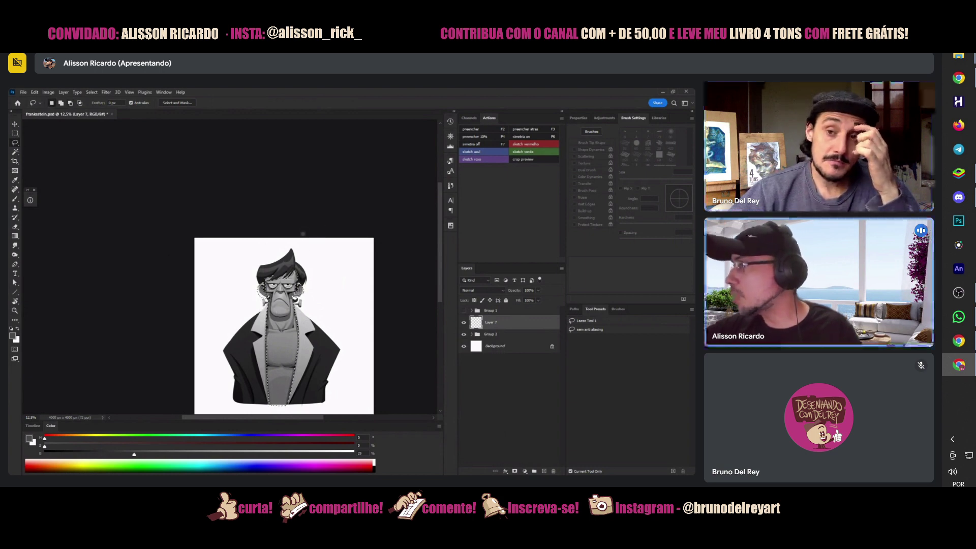
pyautogui.press('ctrl')
pyautogui.moveTo(264, 334)
pyautogui.mouseDown()
pyautogui.moveTo(269, 402)
pyautogui.moveTo(266, 376)
pyautogui.moveTo(278, 362)
pyautogui.mouseUp()
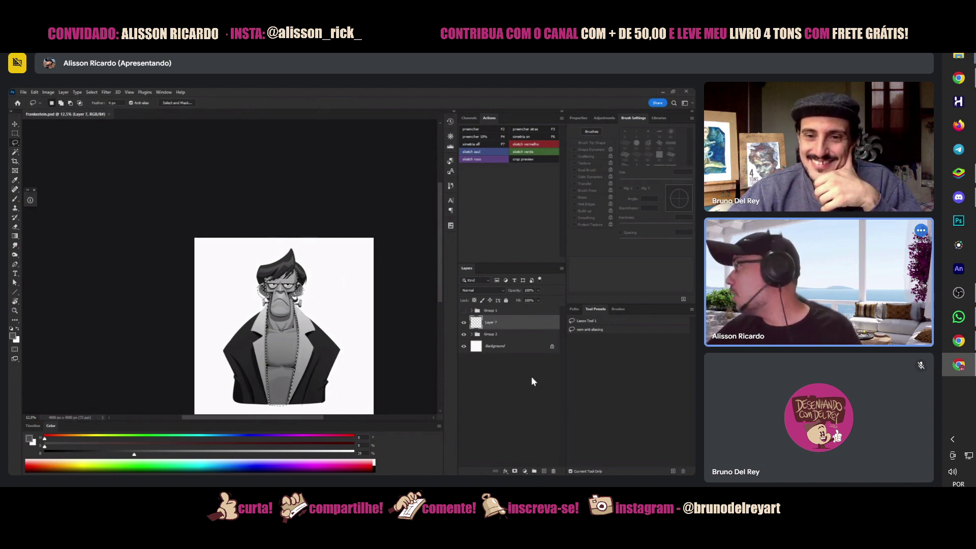
# - Clip Layer 7 to Group 2 and set its blend mode to Color
pyautogui.moveTo(506, 320); pyautogui.dragTo(506, 308)
pyautogui.keyDown('alt'); pyautogui.click(503, 328); pyautogui.keyUp('alt')
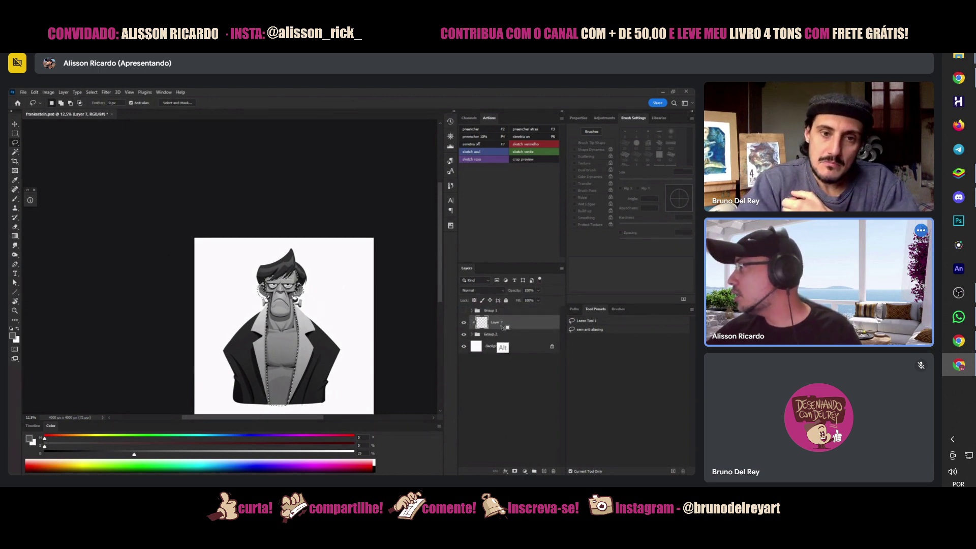
pyautogui.click(483, 290)
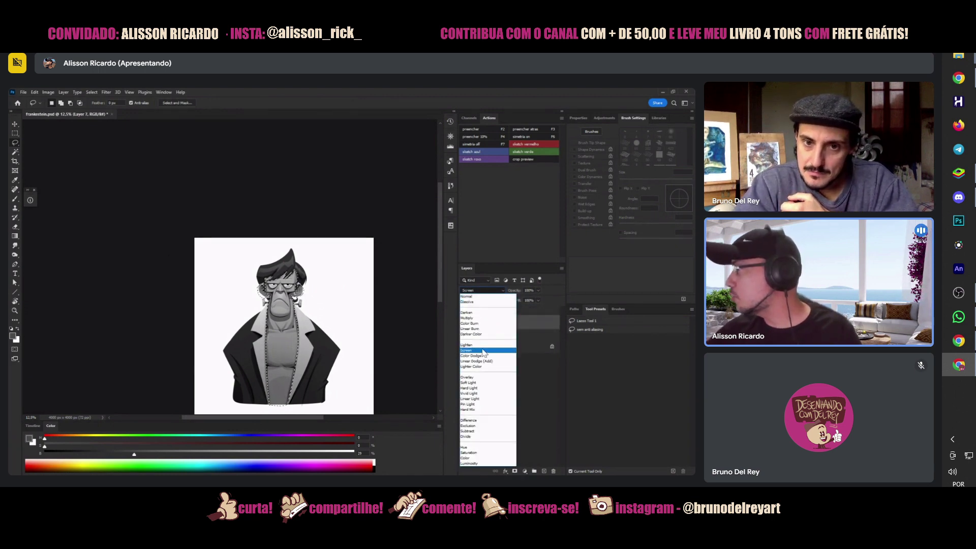
pyautogui.click(474, 458)
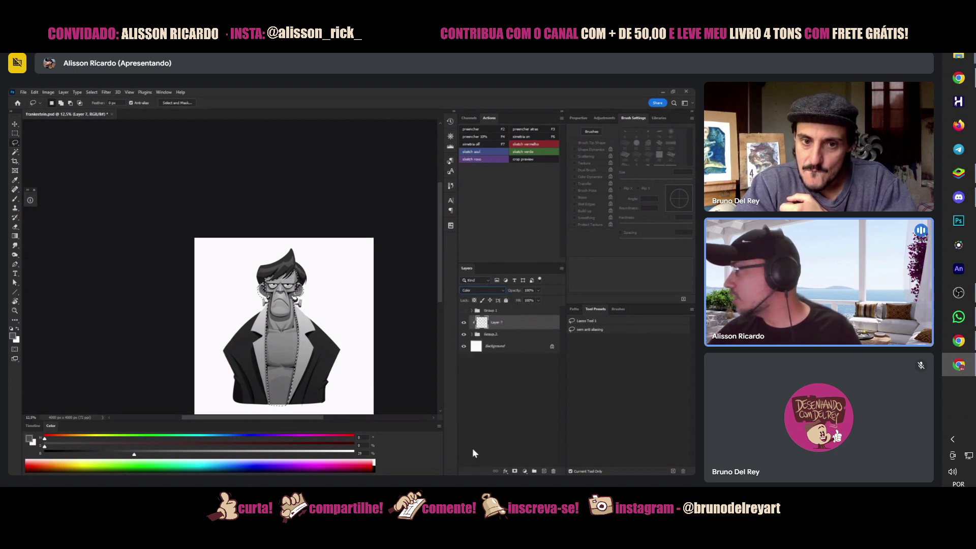
# - Mix a muted green and fill the selected skin areas with it on Layer 7
pyautogui.click(166, 446)
pyautogui.click(172, 453)
pyautogui.click(138, 437)
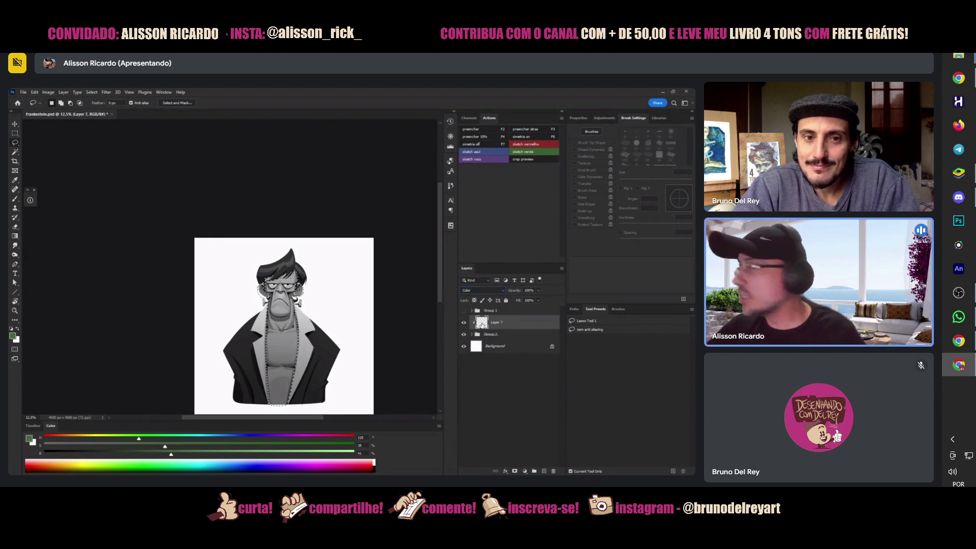
pyautogui.press('F2')
pyautogui.press('z')
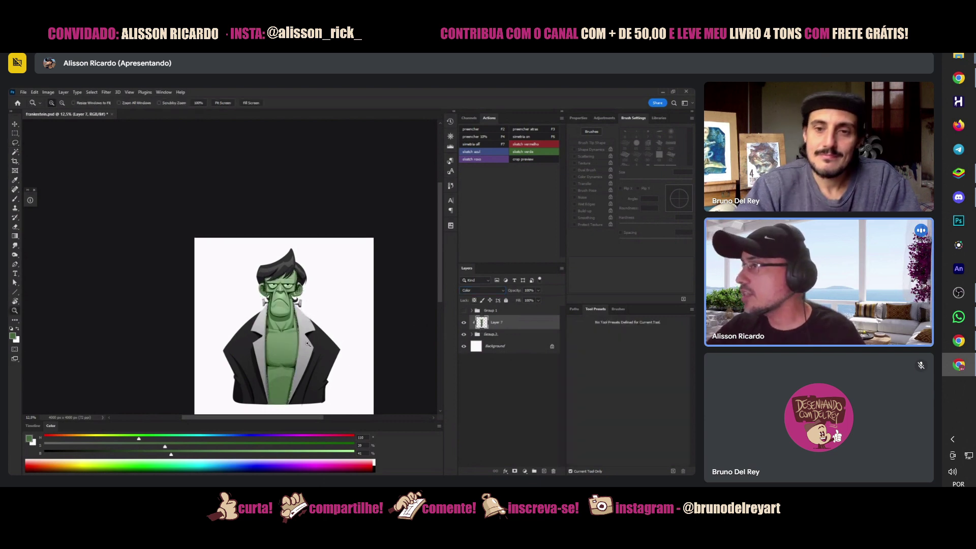
pyautogui.keyDown('alt'); pyautogui.click(307, 344); pyautogui.keyUp('alt')
pyautogui.keyDown('alt'); pyautogui.click(307, 345); pyautogui.keyUp('alt')
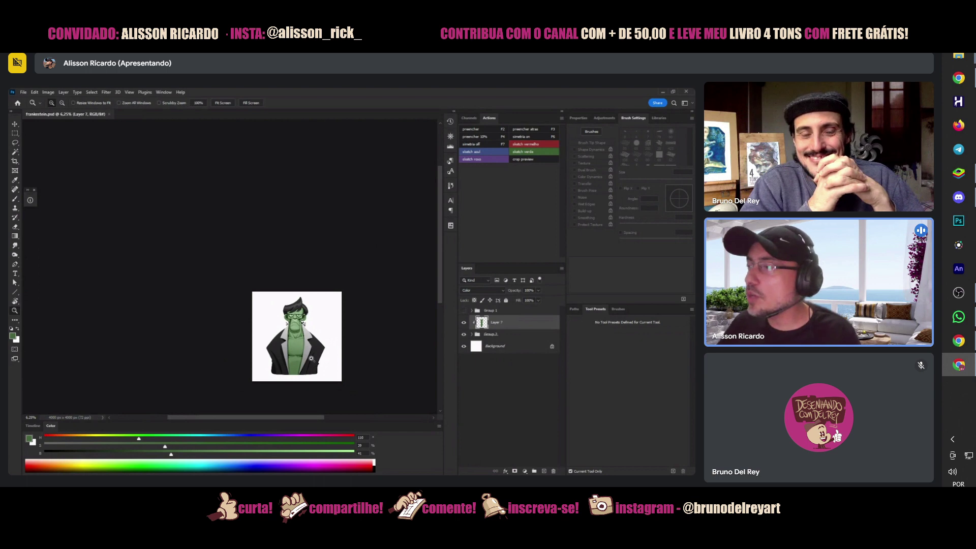
# - Lasso both eyes and fill them with a muted yellow on Layer 7
pyautogui.scroll(4, 301, 322)
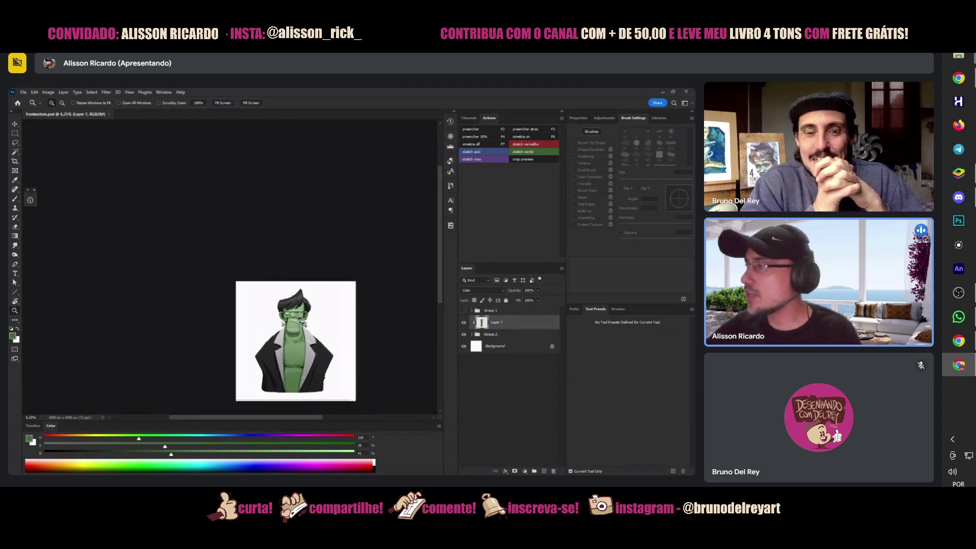
pyautogui.press('l')
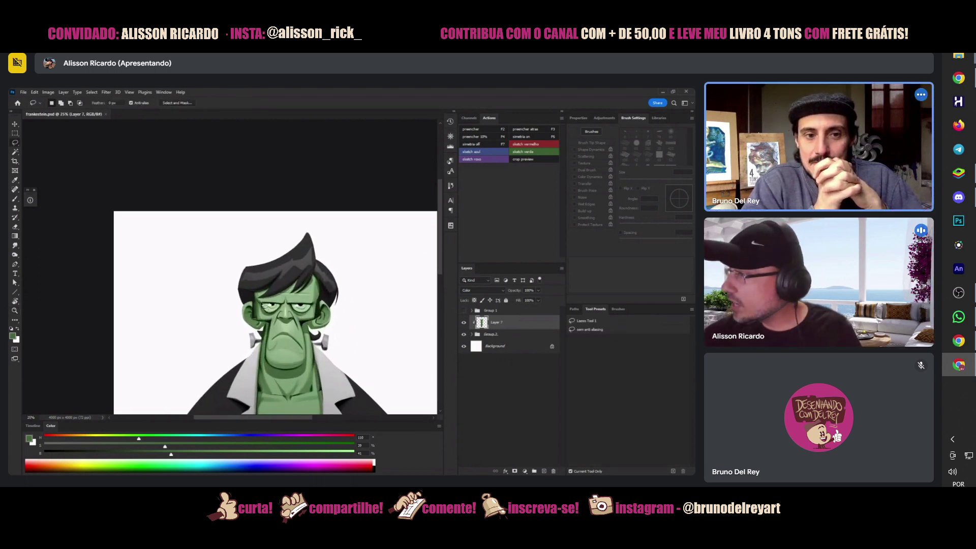
pyautogui.moveTo(270, 306)
pyautogui.mouseDown()
pyautogui.moveTo(296, 308)
pyautogui.moveTo(281, 314)
pyautogui.moveTo(289, 320)
pyautogui.moveTo(311, 308)
pyautogui.mouseUp()
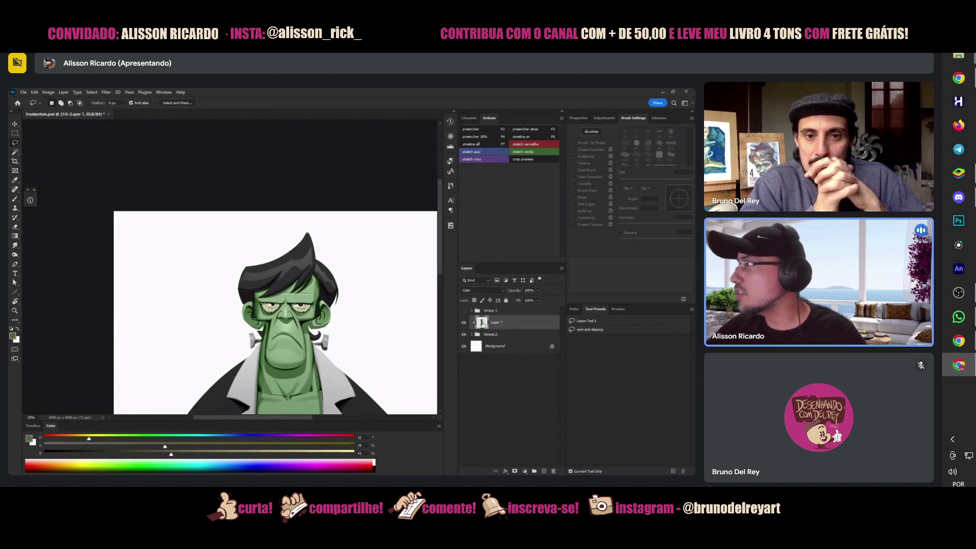
# - Lasso both dark halves of the jacket as one selection, leaving out the lapels and chest
pyautogui.press('z')
pyautogui.moveTo(320, 333); pyautogui.dragTo(313, 353)
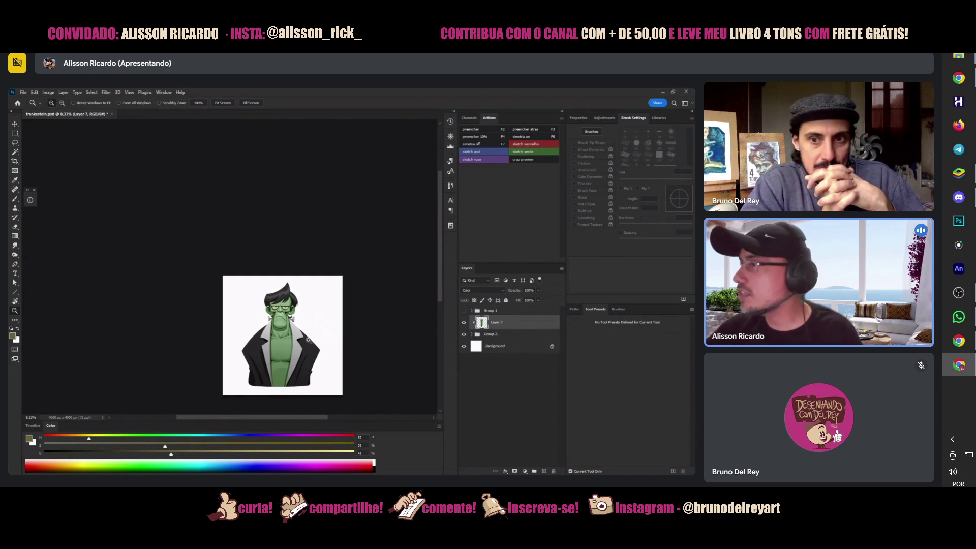
pyautogui.click(308, 341)
pyautogui.press('l')
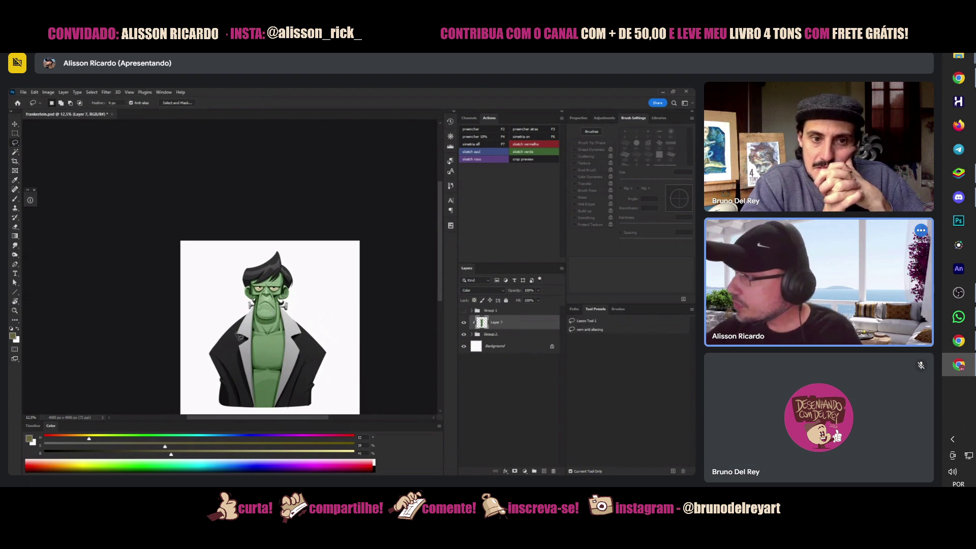
pyautogui.moveTo(254, 413)
pyautogui.mouseDown()
pyautogui.moveTo(210, 338)
pyautogui.moveTo(233, 312)
pyautogui.mouseUp()
pyautogui.press('shift')
pyautogui.moveTo(296, 316)
pyautogui.mouseDown()
pyautogui.moveTo(338, 355)
pyautogui.moveTo(321, 398)
pyautogui.moveTo(276, 410)
pyautogui.mouseUp()
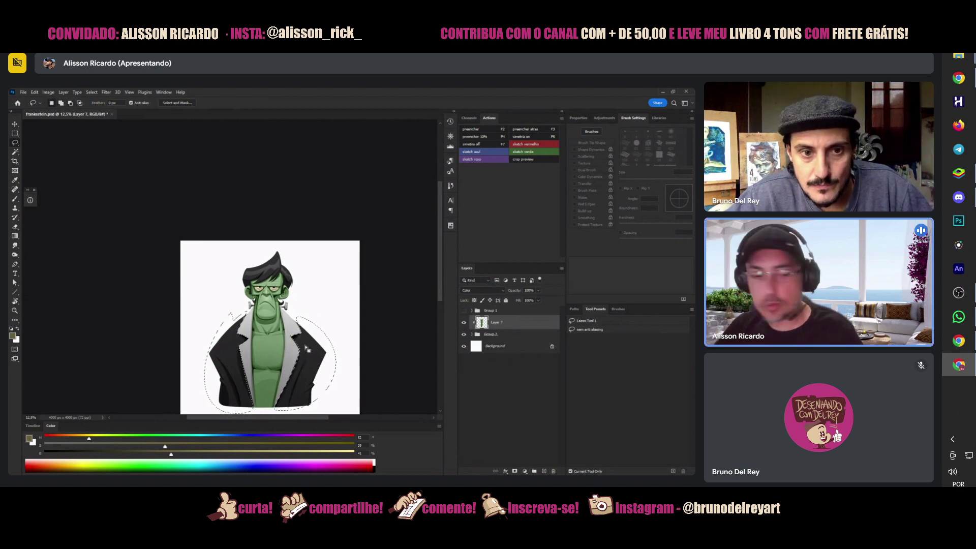
# - Mix a saturated purple, fill the selected jacket with it on Layer 7 and deselect
pyautogui.press('b')
pyautogui.click(62, 436)
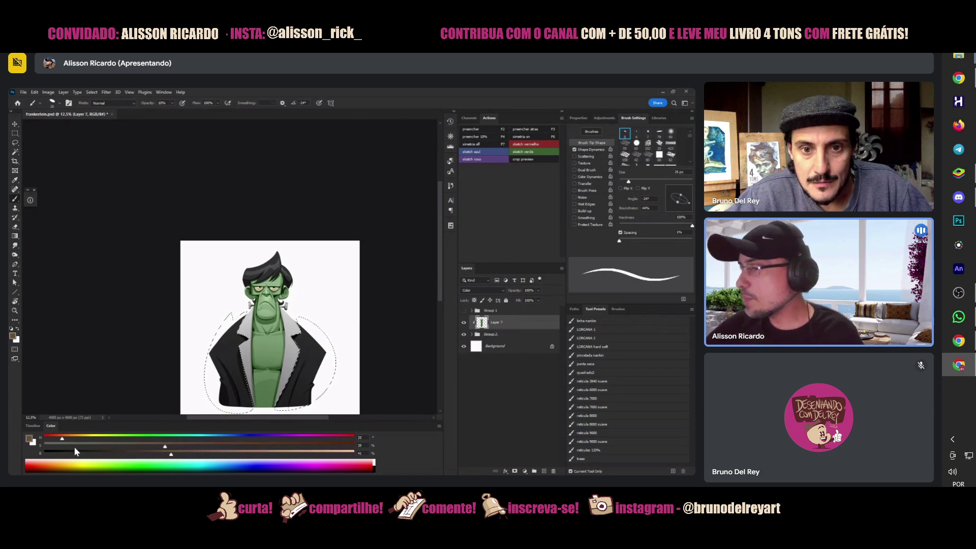
pyautogui.click(295, 439)
pyautogui.click(296, 446)
pyautogui.click(297, 453)
pyautogui.click(276, 453)
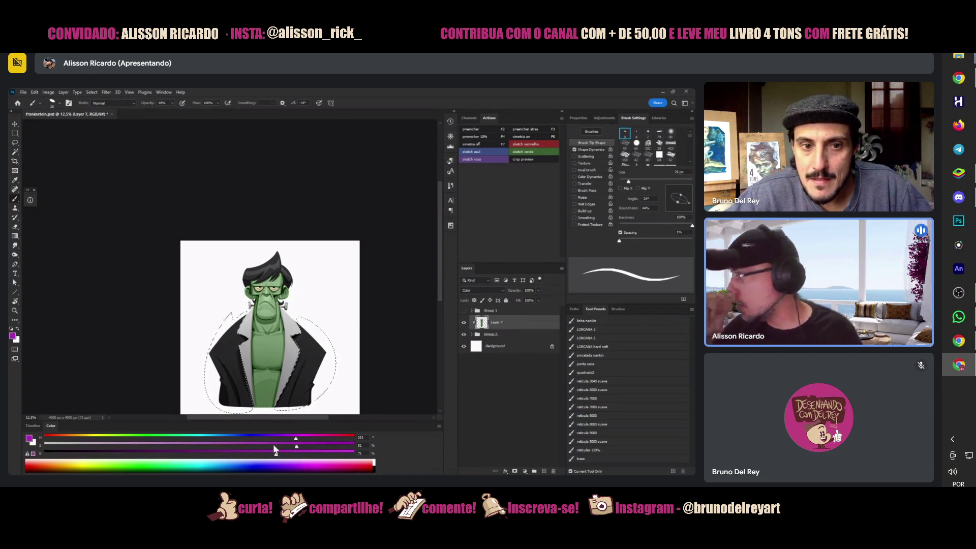
pyautogui.press('F2')
pyautogui.hotkey('ctrl', 'd')
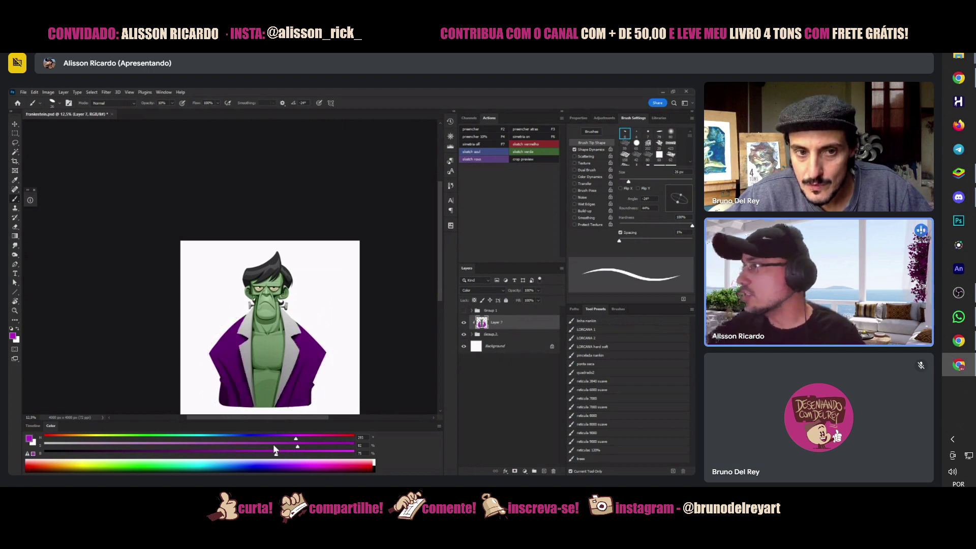
# - Compare the whole figure with and without the color layer, Layer 7
pyautogui.press('e')
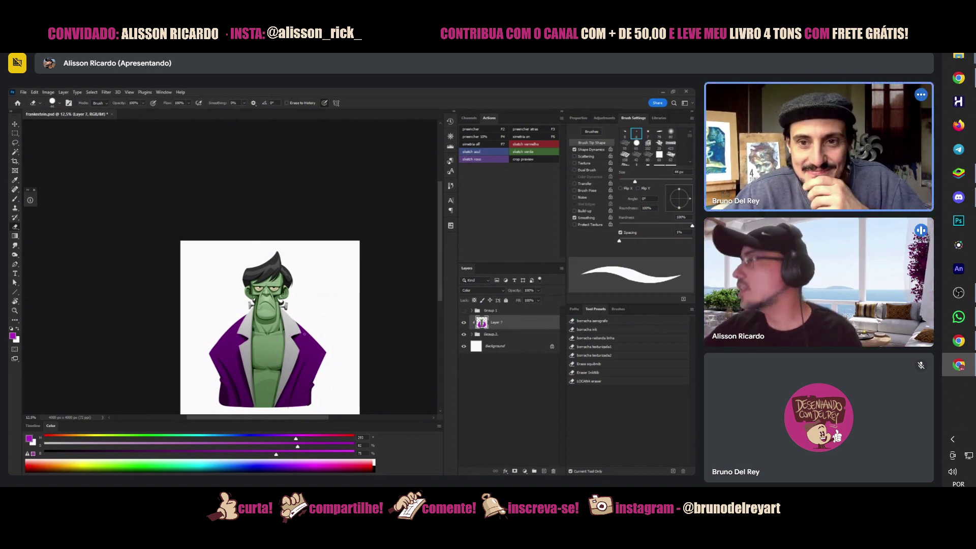
pyautogui.press('z')
pyautogui.keyDown('alt'); pyautogui.click(317, 373); pyautogui.keyUp('alt')
pyautogui.click(463, 323)
pyautogui.click(463, 323)
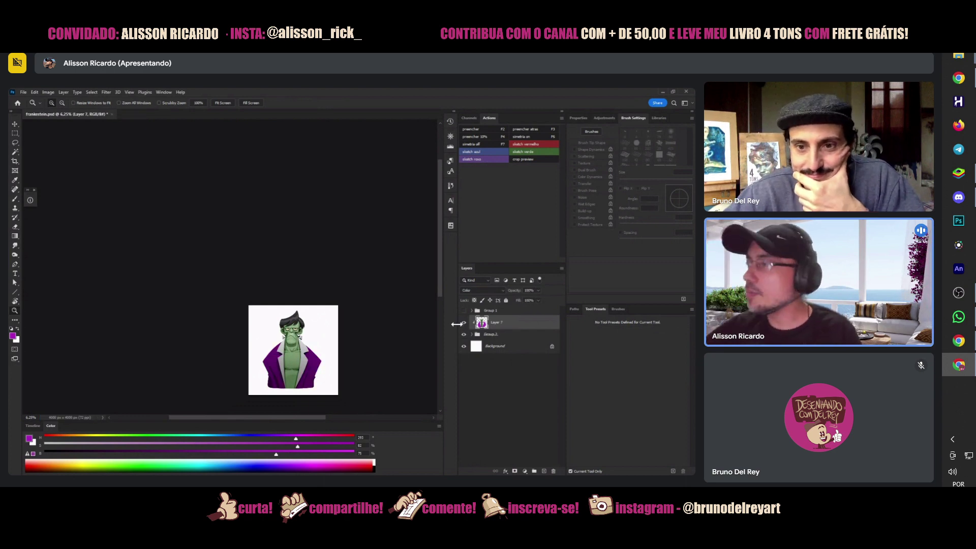
# - Lasso the whole hair, including the strands beside the ear, and fill it with an orange-brown on Layer 7
pyautogui.click(296, 315)
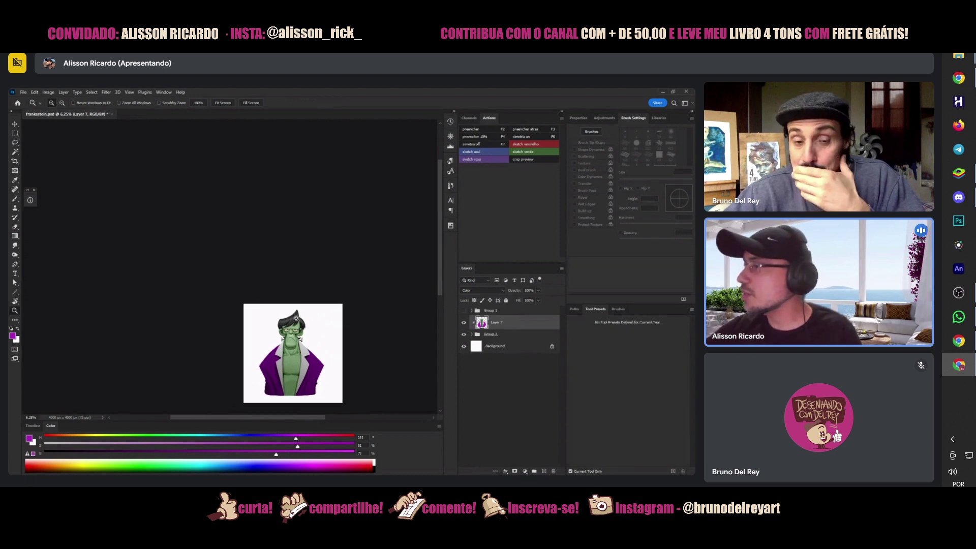
pyautogui.click(296, 315)
pyautogui.moveTo(327, 360)
pyautogui.mouseDown()
pyautogui.moveTo(327, 262)
pyautogui.moveTo(321, 337)
pyautogui.mouseUp()
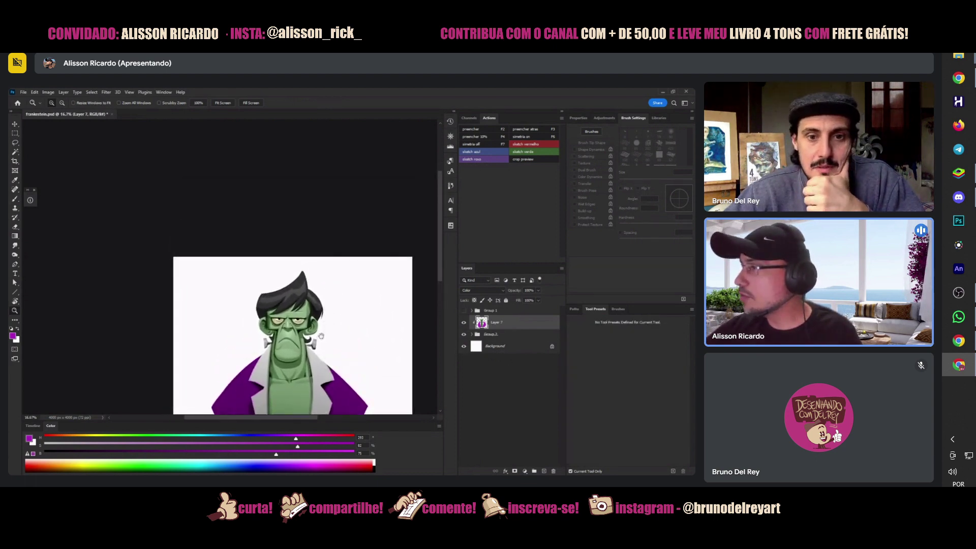
pyautogui.press('l')
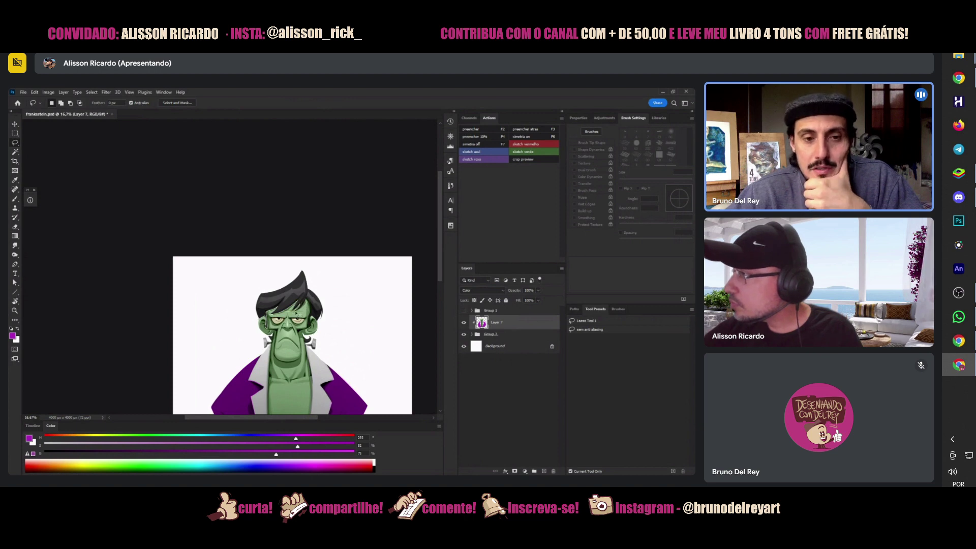
pyautogui.moveTo(314, 282); pyautogui.dragTo(249, 305)
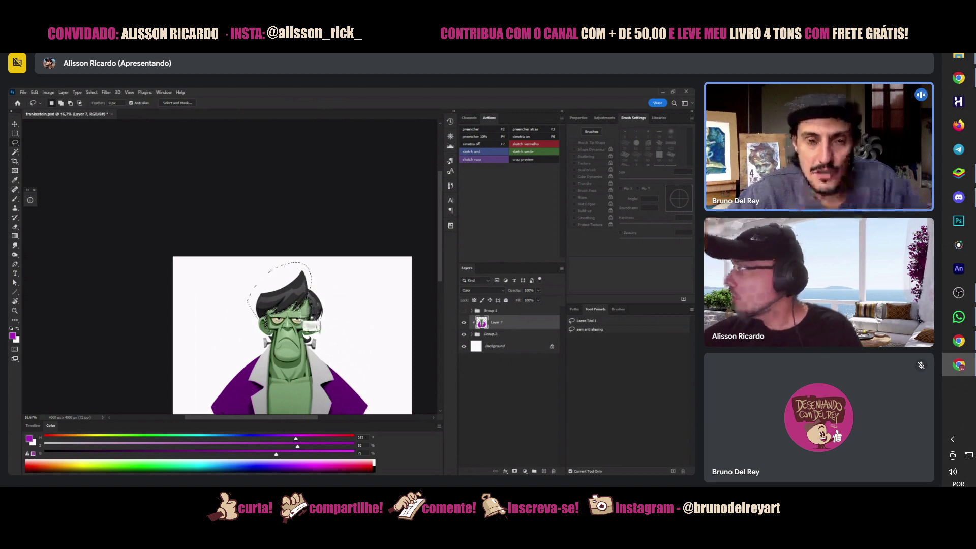
pyautogui.press('shift')
pyautogui.moveTo(310, 331)
pyautogui.mouseDown()
pyautogui.moveTo(323, 324)
pyautogui.moveTo(301, 283)
pyautogui.moveTo(284, 305)
pyautogui.moveTo(313, 318)
pyautogui.moveTo(315, 307)
pyautogui.moveTo(311, 335)
pyautogui.moveTo(312, 305)
pyautogui.mouseUp()
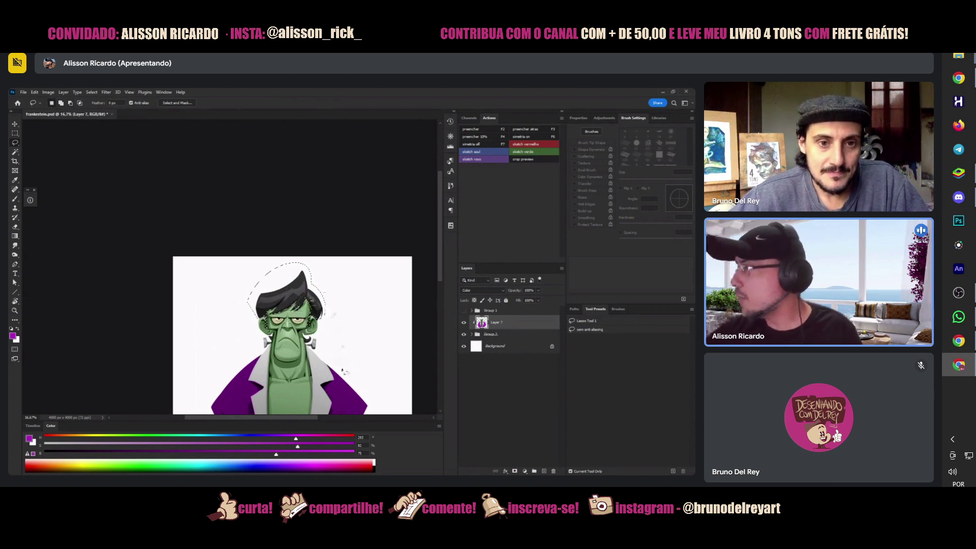
pyautogui.moveTo(347, 371); pyautogui.dragTo(343, 338)
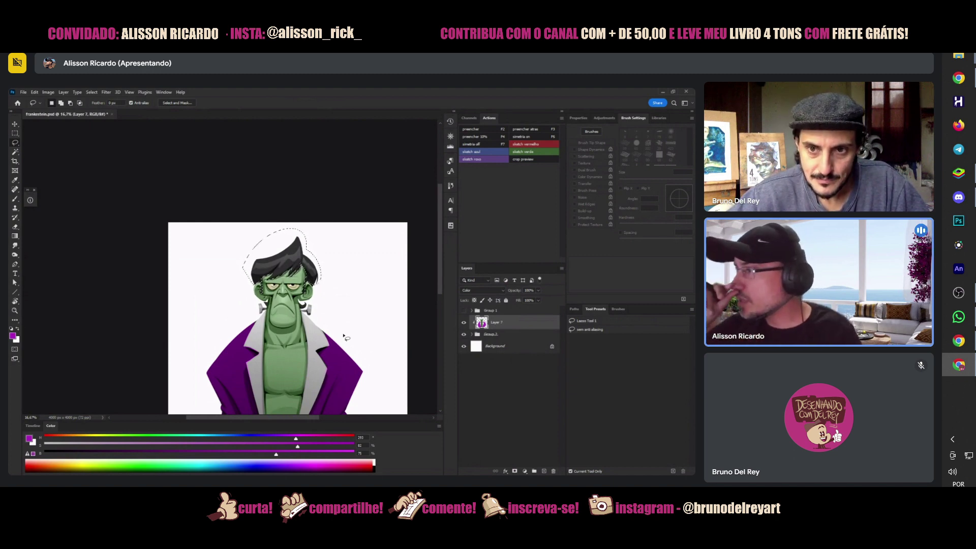
pyautogui.scroll(-3, 325, 346)
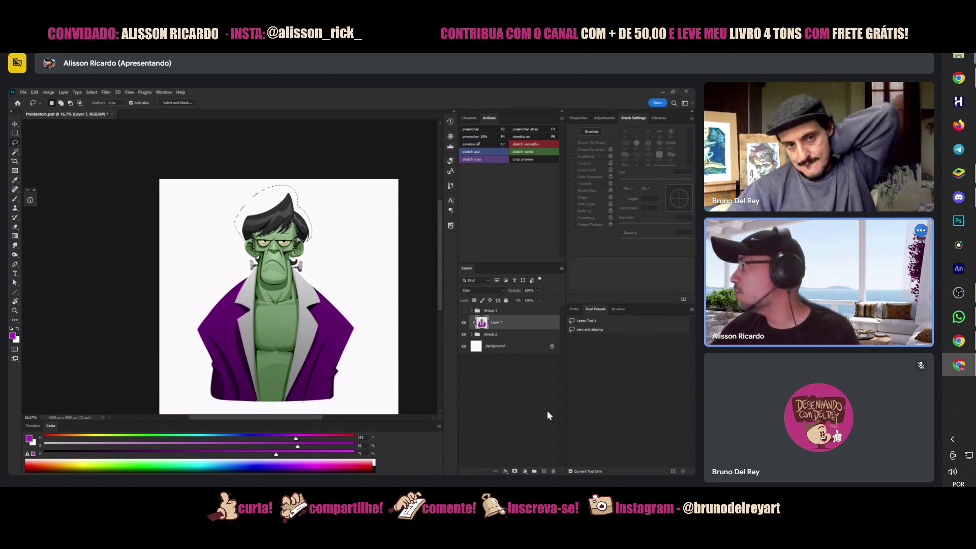
pyautogui.click(105, 460)
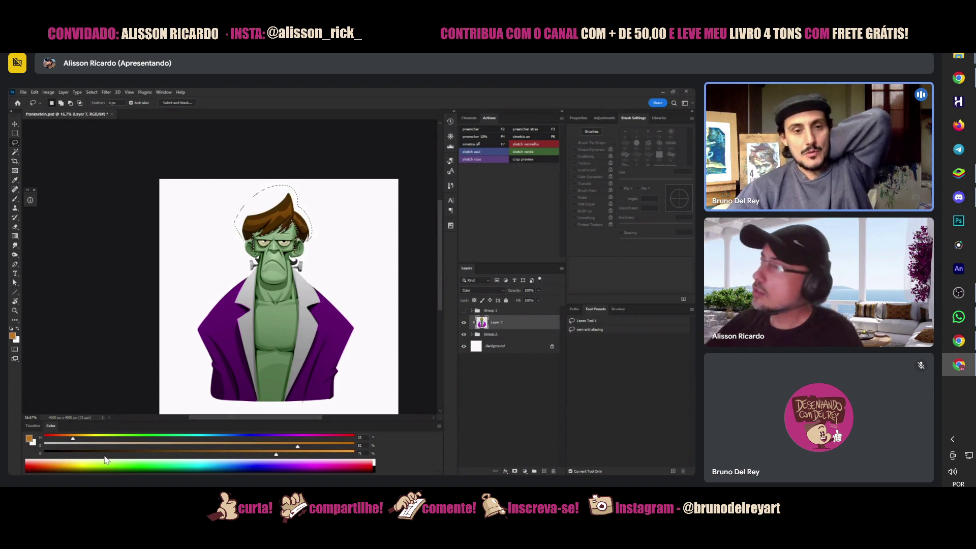
# - Examine the colored figure at a small size and the hair and face up close
pyautogui.press('z')
pyautogui.keyDown('alt'); pyautogui.click(328, 288); pyautogui.keyUp('alt')
pyautogui.keyDown('alt'); pyautogui.click(330, 286); pyautogui.keyUp('alt')
pyautogui.keyDown('alt'); pyautogui.click(330, 285); pyautogui.keyUp('alt')
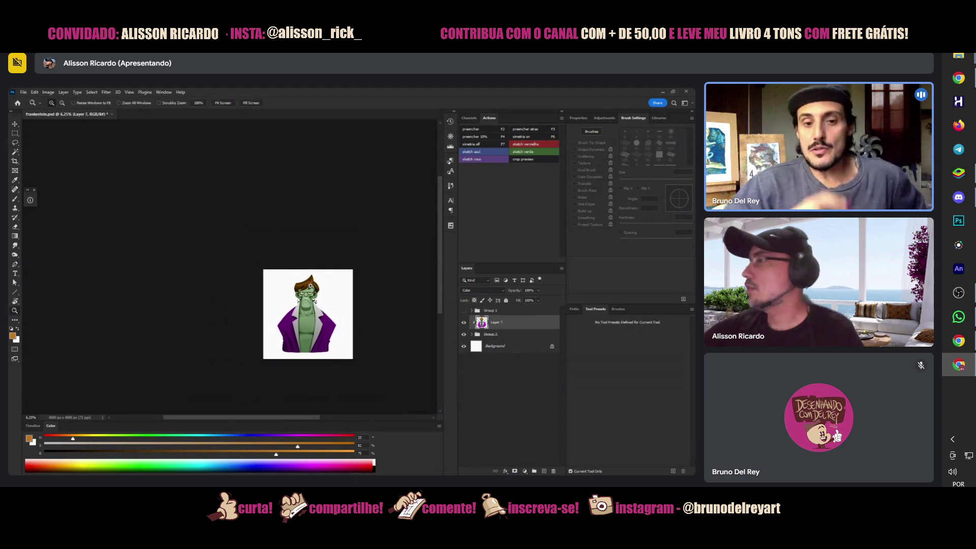
pyautogui.click(310, 288)
pyautogui.click(311, 288)
pyautogui.click(311, 288)
pyautogui.rightClick(298, 280)
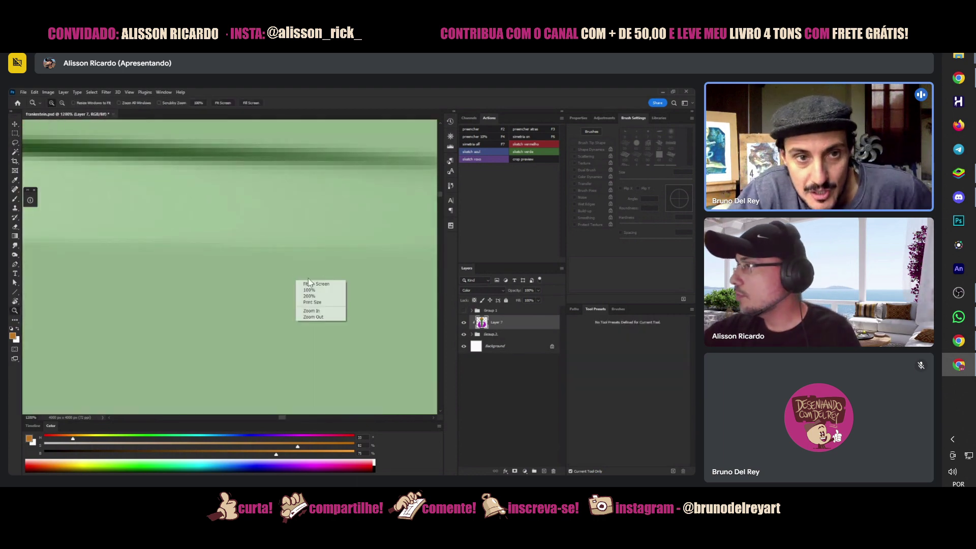
pyautogui.click(322, 285)
pyautogui.moveTo(184, 178); pyautogui.dragTo(184, 178)
pyautogui.press('b')
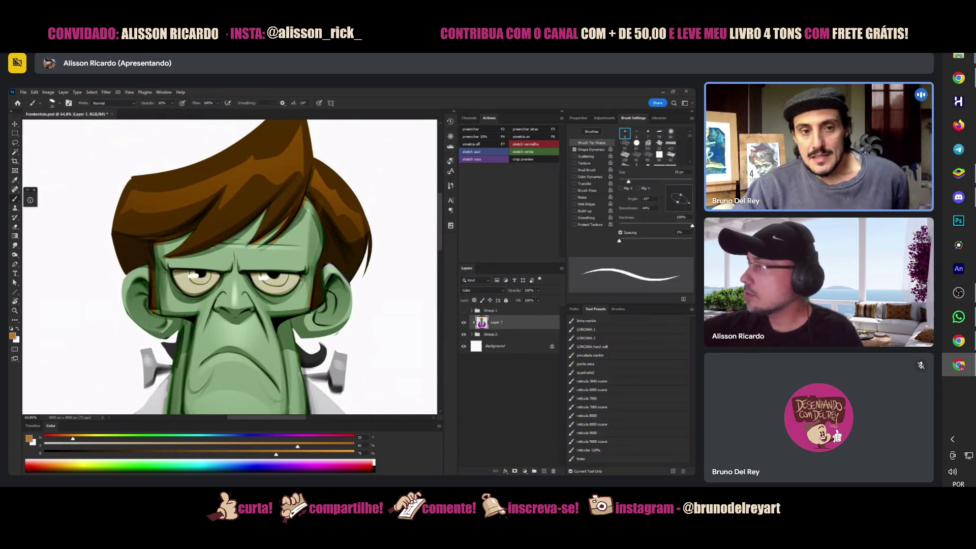
# - View the whole colored figure at a small size
pyautogui.press('z')
pyautogui.keyDown('alt'); pyautogui.click(333, 341); pyautogui.keyUp('alt')
pyautogui.keyDown('alt'); pyautogui.click(306, 309); pyautogui.keyUp('alt')
pyautogui.keyDown('alt'); pyautogui.click(307, 310); pyautogui.keyUp('alt')
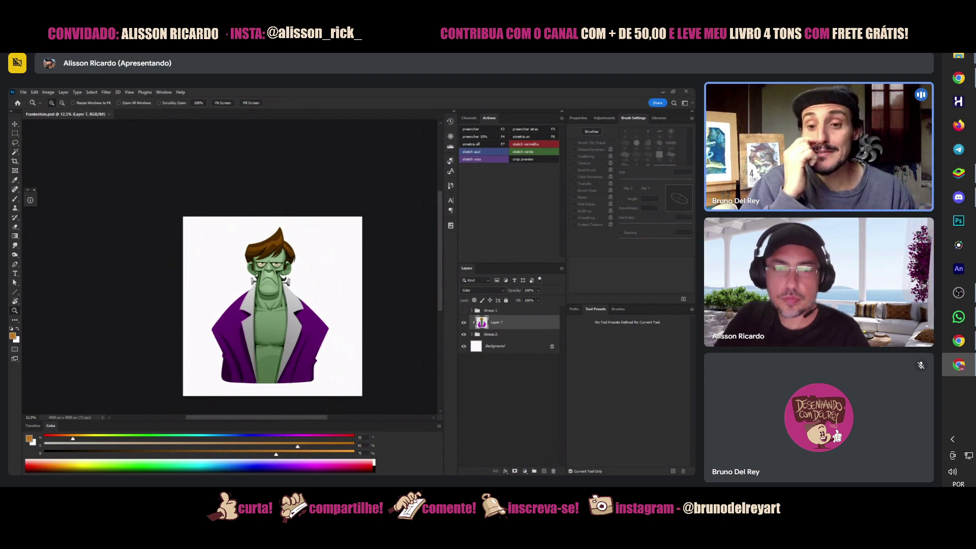
# - Switch to Chrome and show the Google results for "ate a sbornia nos separe" in a maximized window
pyautogui.hotkey('alt', 'Tab')
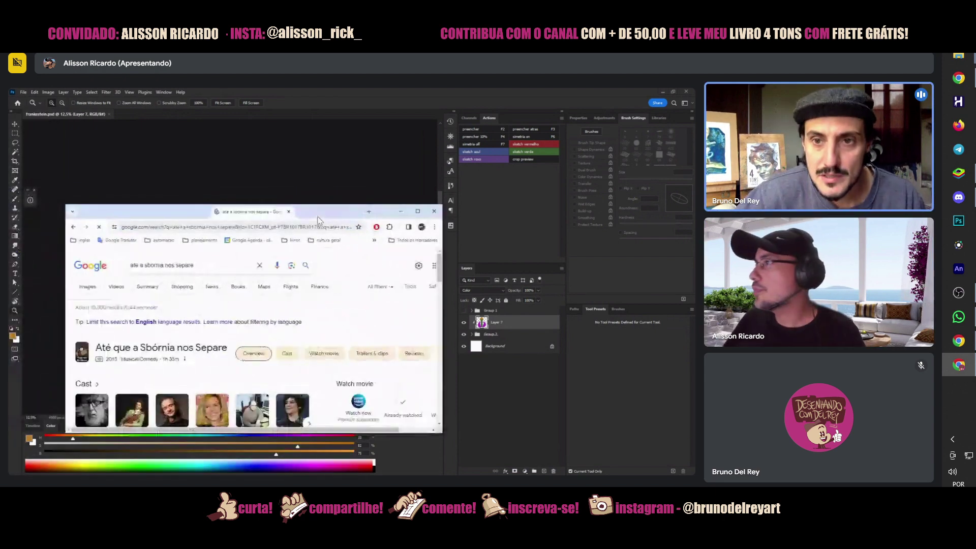
pyautogui.doubleClick(326, 213)
pyautogui.scroll(-2, 203, 315)
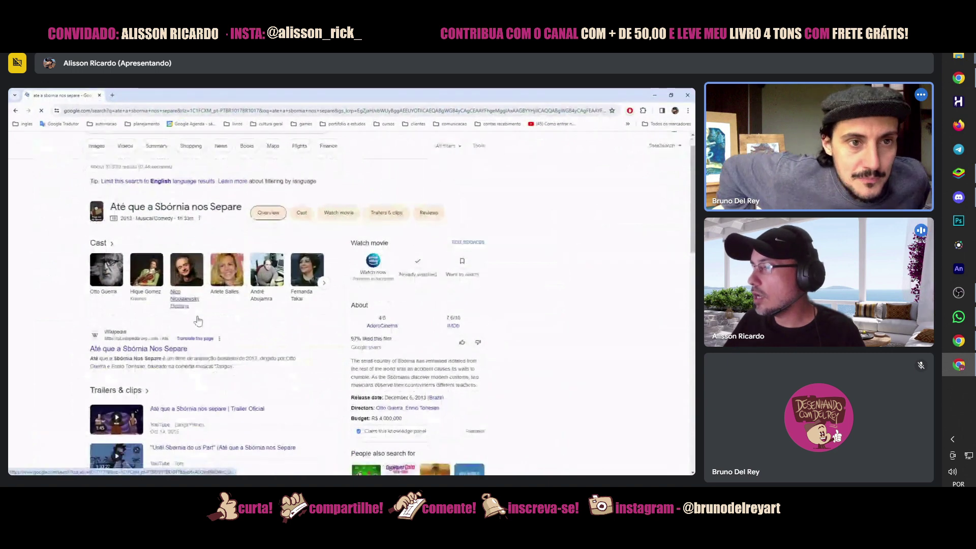
pyautogui.scroll(2, 202, 322)
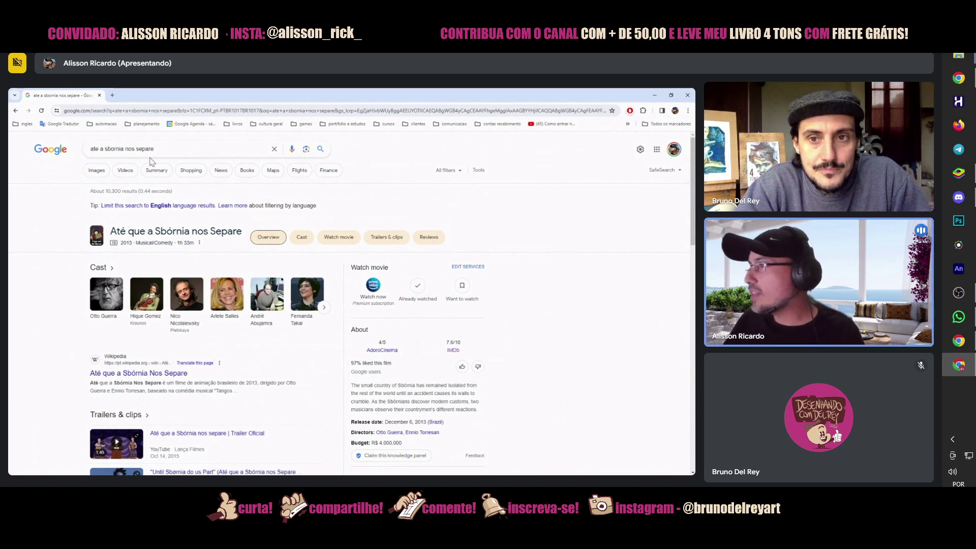
pyautogui.moveTo(307, 92); pyautogui.dragTo(298, 235)
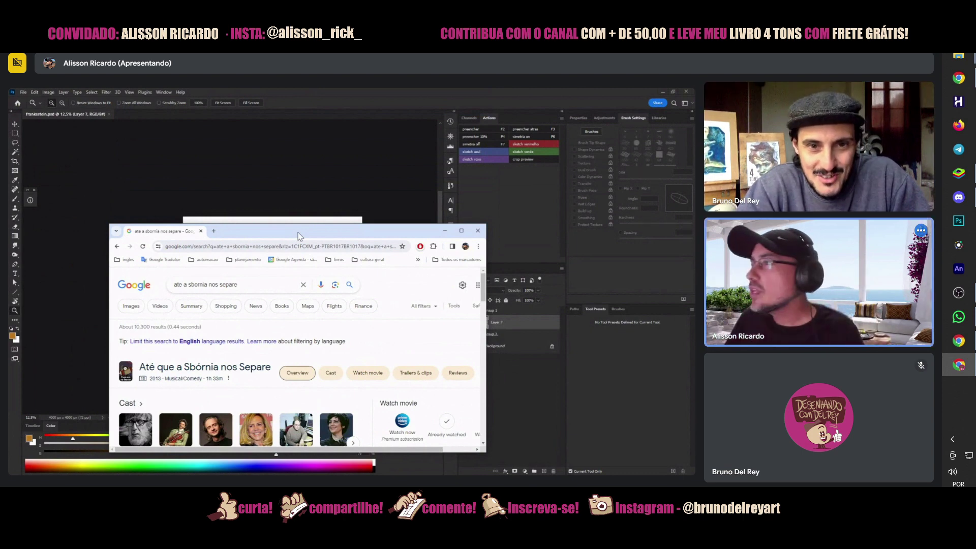
pyautogui.doubleClick(299, 235)
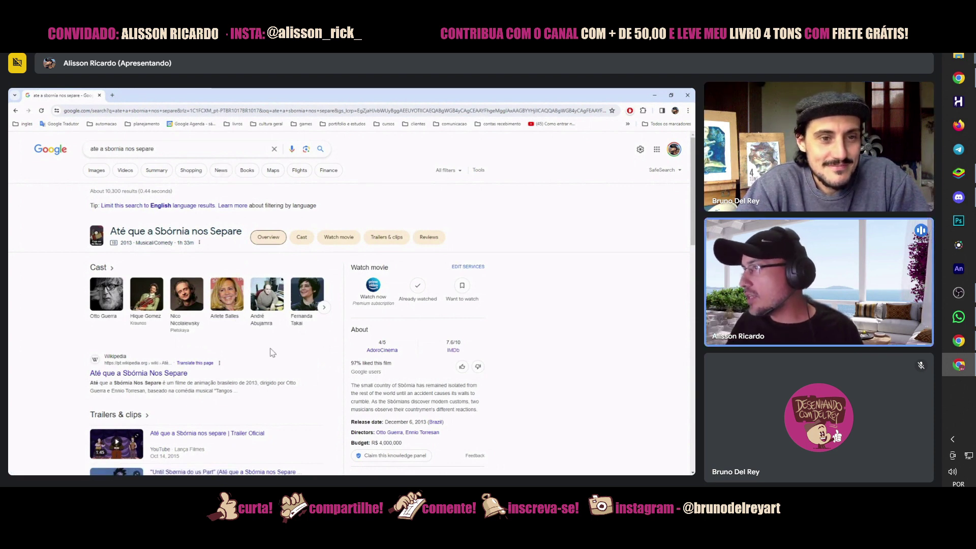
# - Look through the cast and the trailers and clips listed for the film Até que a Sbórnia nos Separe
pyautogui.scroll(-2, 270, 348)
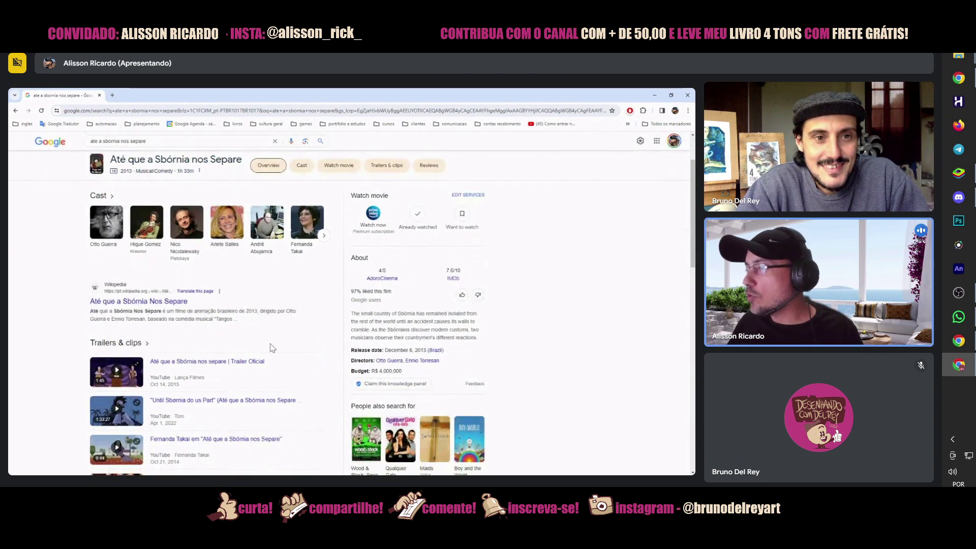
pyautogui.scroll(-2, 270, 348)
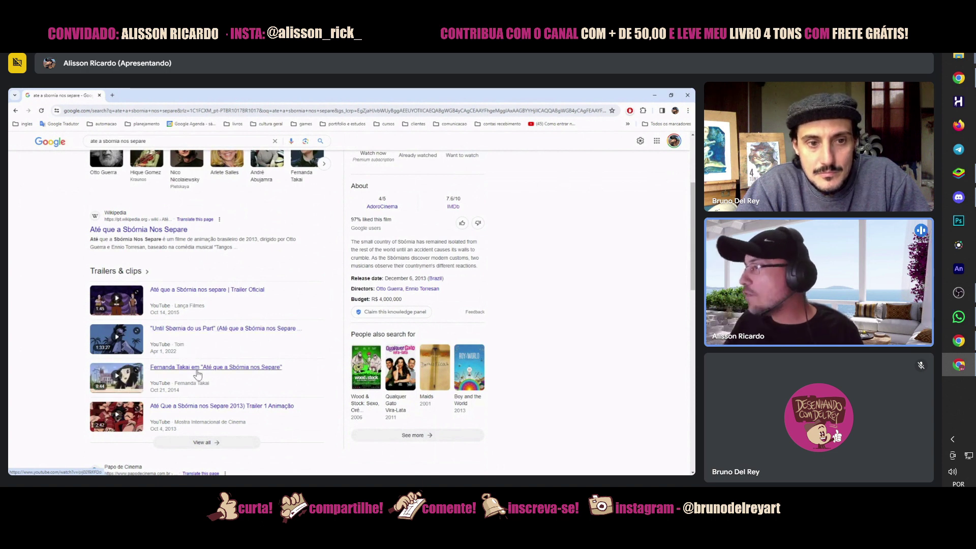
pyautogui.scroll(3, 199, 375)
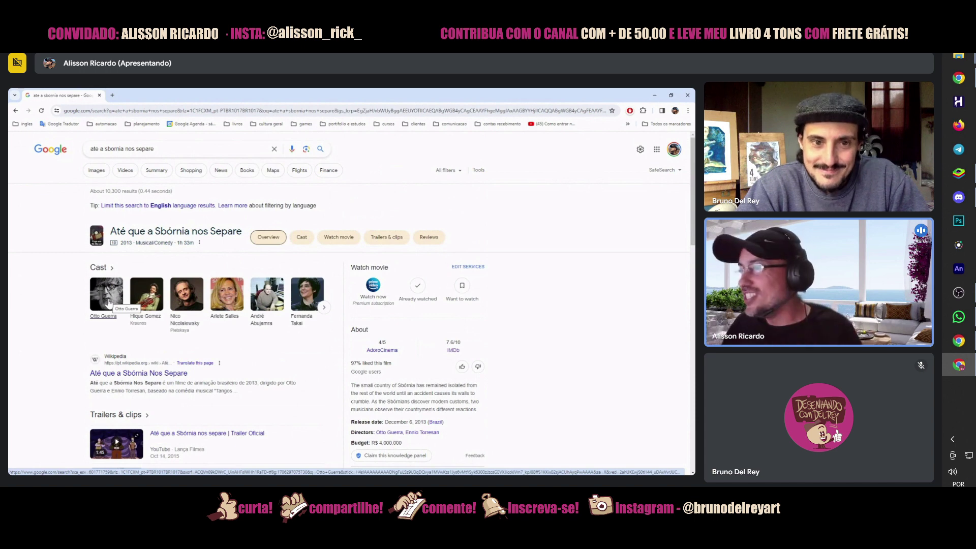
pyautogui.scroll(-2, 108, 303)
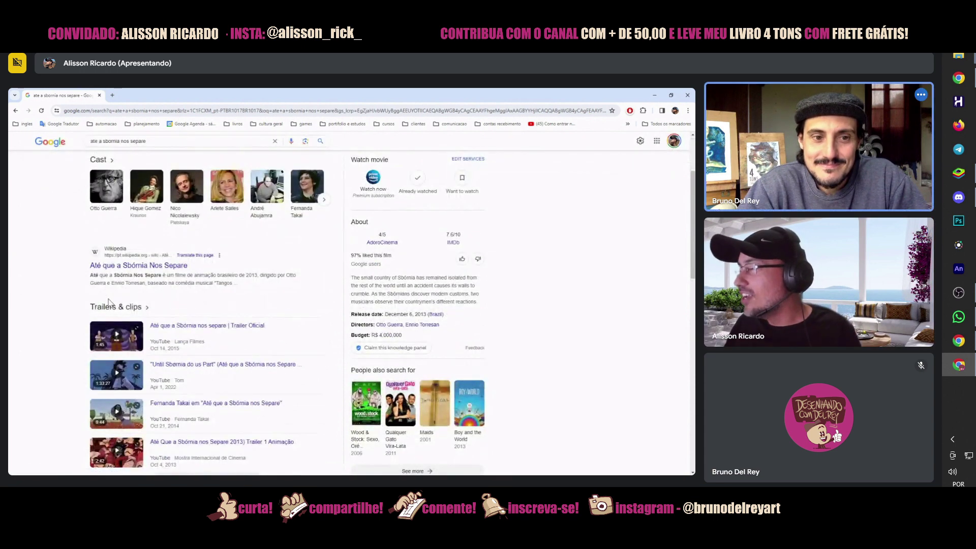
pyautogui.scroll(1, 108, 303)
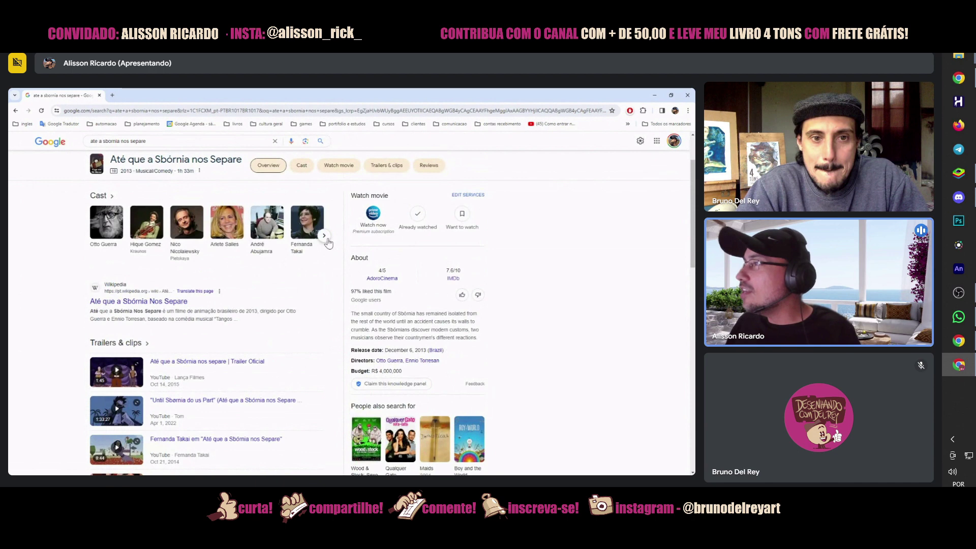
pyautogui.click(326, 237)
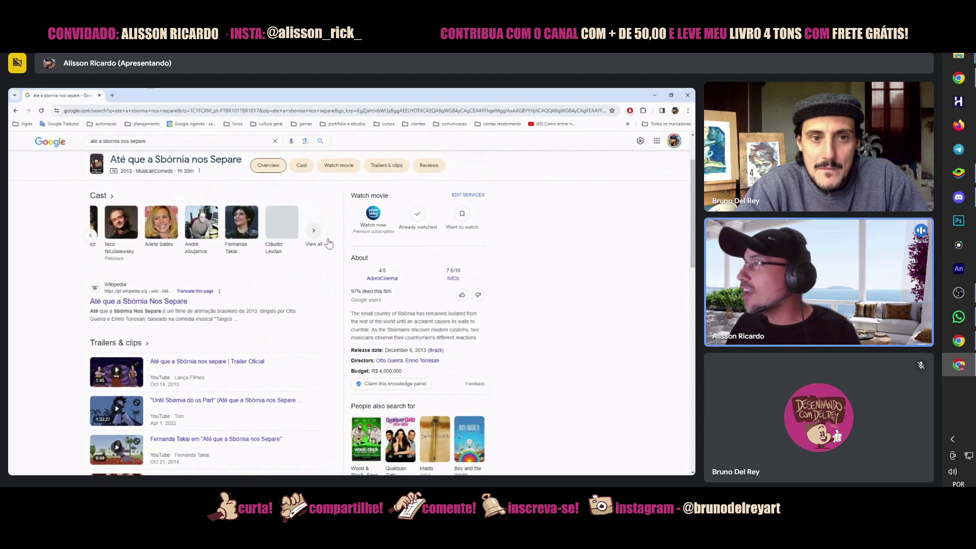
pyautogui.click(91, 236)
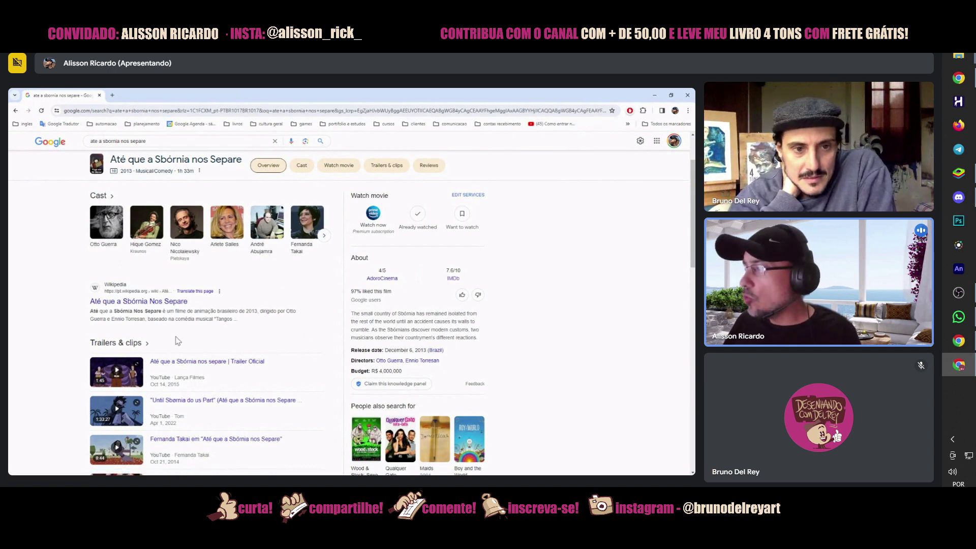
pyautogui.scroll(-1, 177, 340)
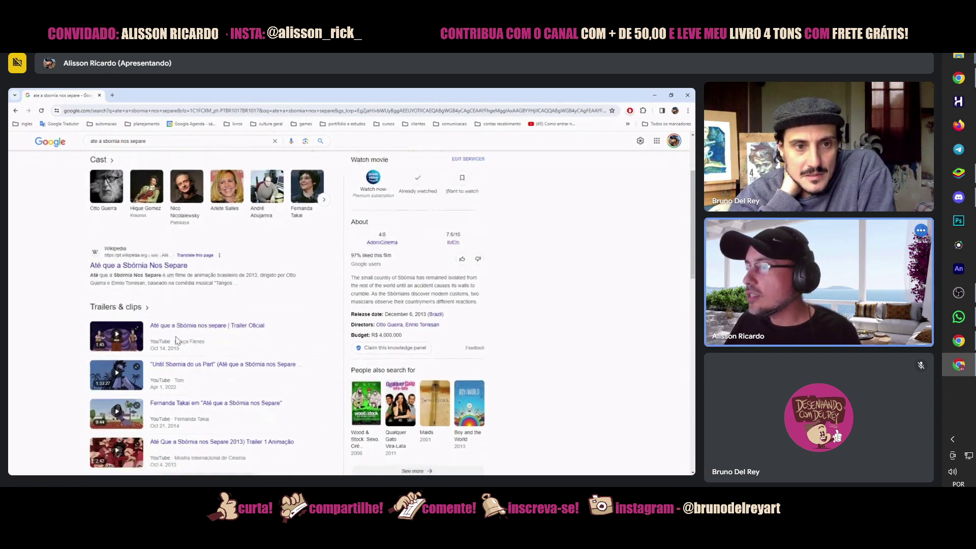
# - Open the official trailer of Até que a Sbórnia nos Separe on YouTube from the search results
pyautogui.click(203, 366)
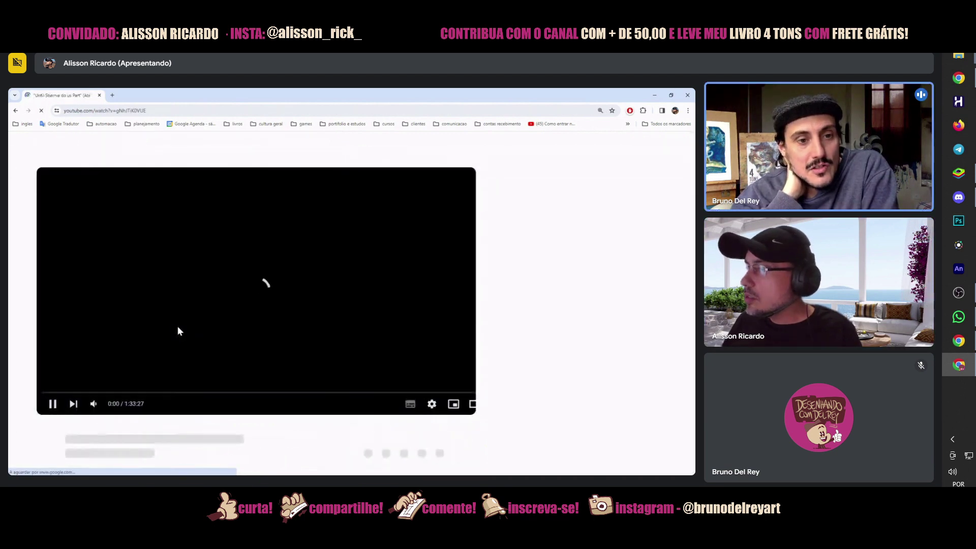
pyautogui.click(16, 111)
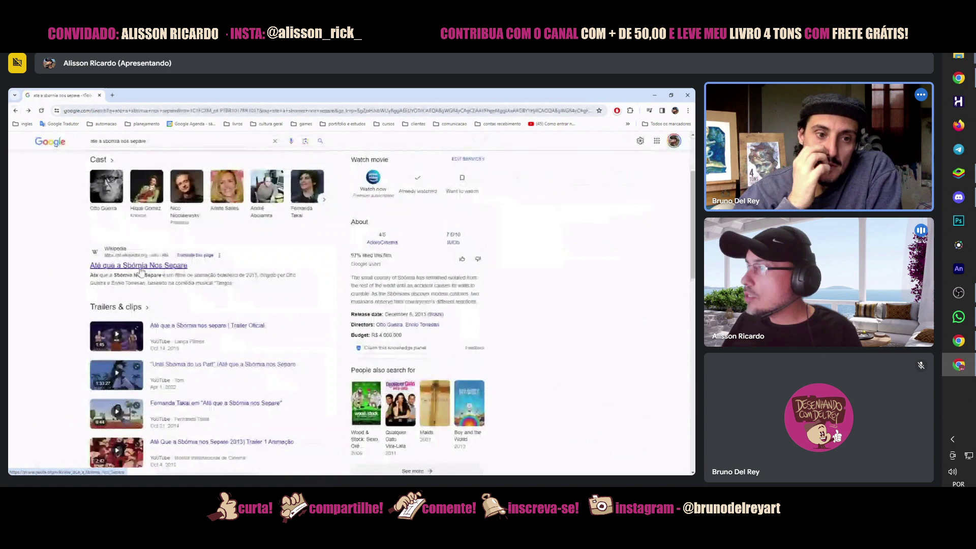
pyautogui.click(173, 328)
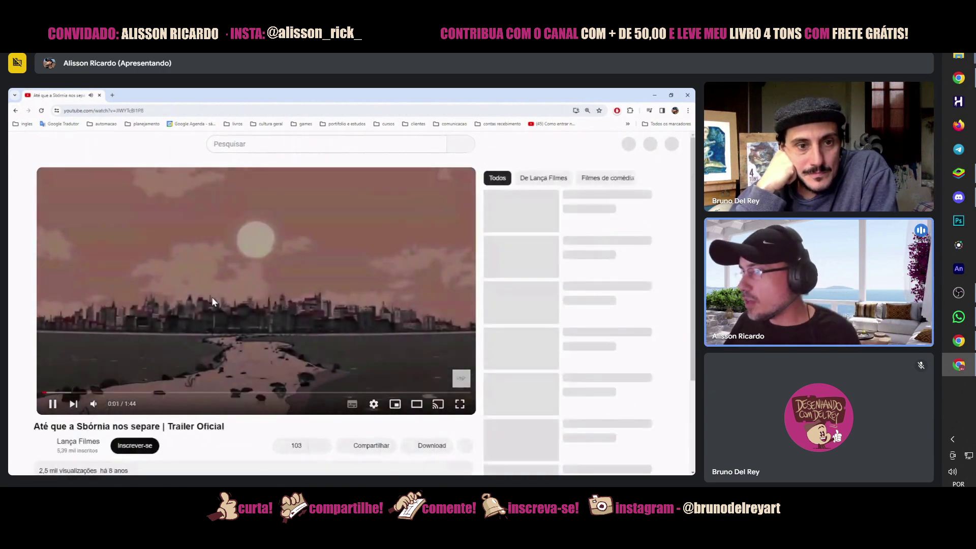
# - Watch the trailer in full screen with its sound muted, and return to the normal view
pyautogui.click(212, 299)
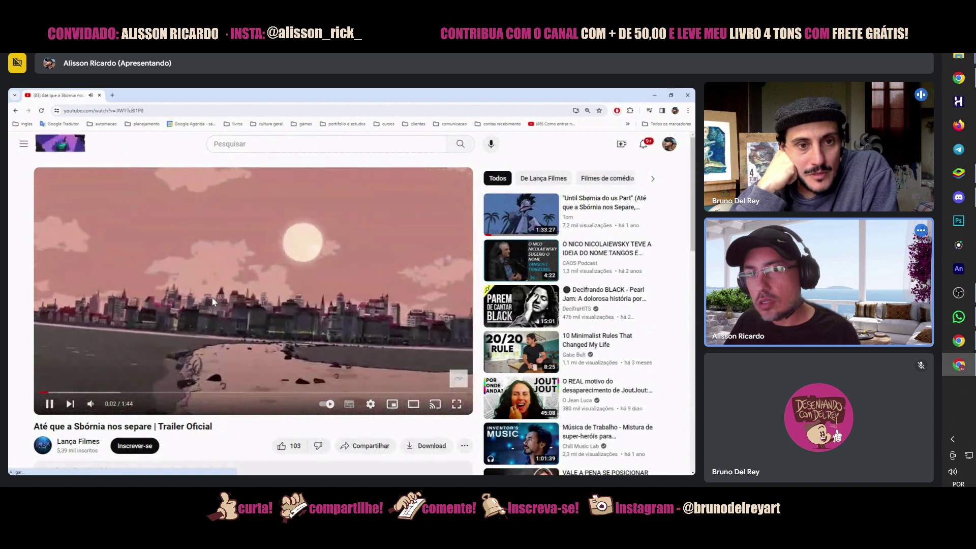
pyautogui.click(211, 296)
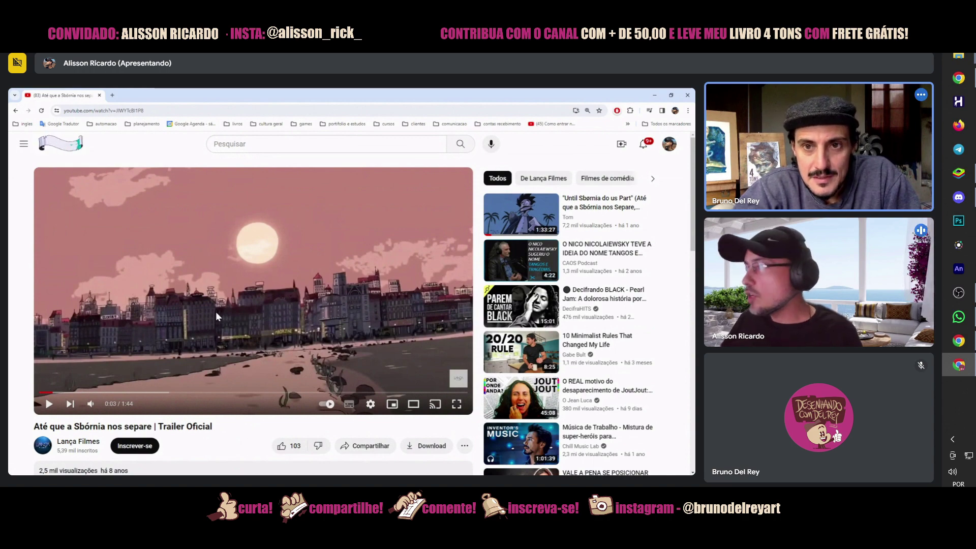
pyautogui.click(209, 313)
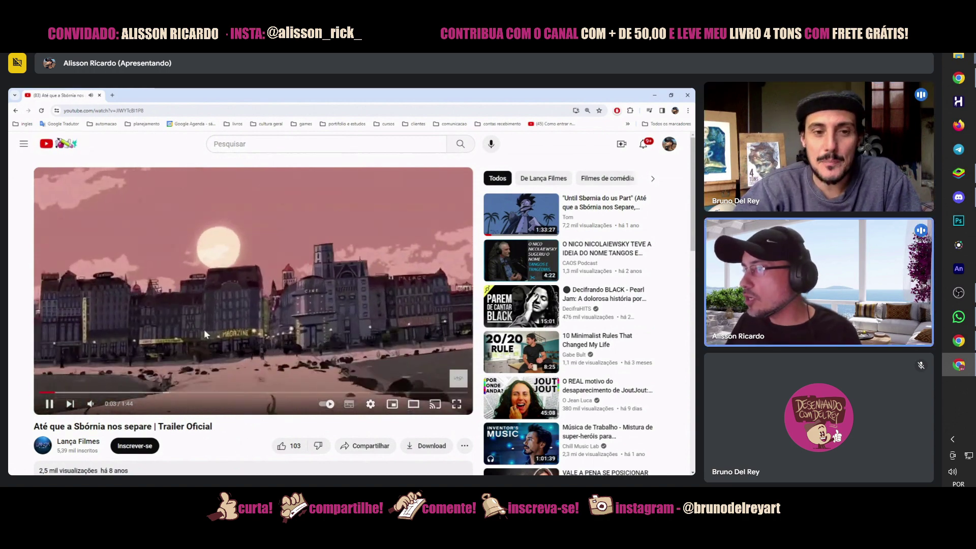
pyautogui.click(457, 403)
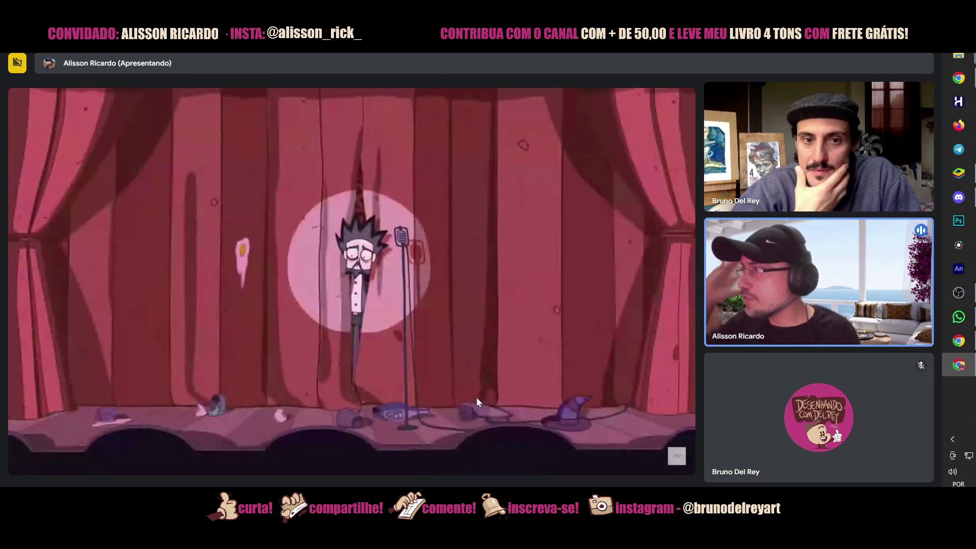
pyautogui.moveTo(437, 313)
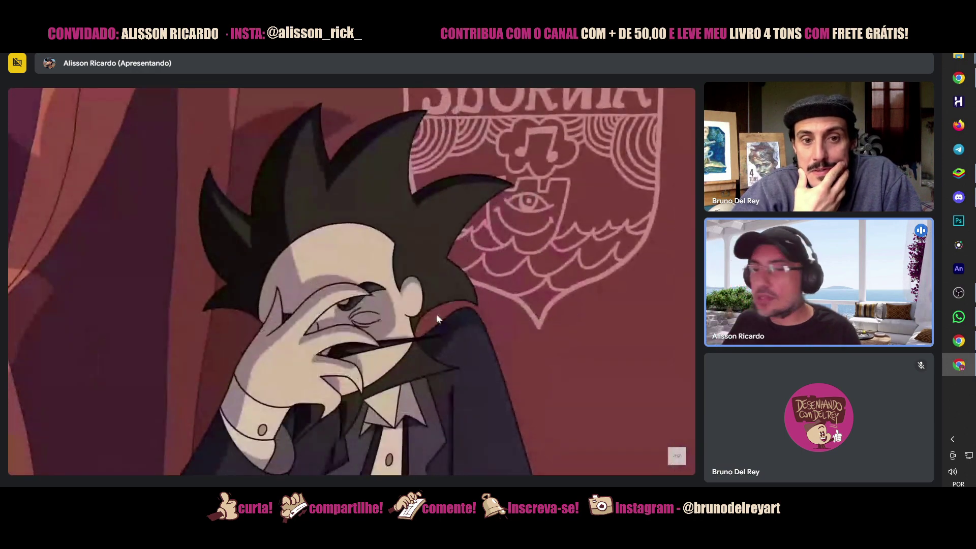
pyautogui.moveTo(612, 401)
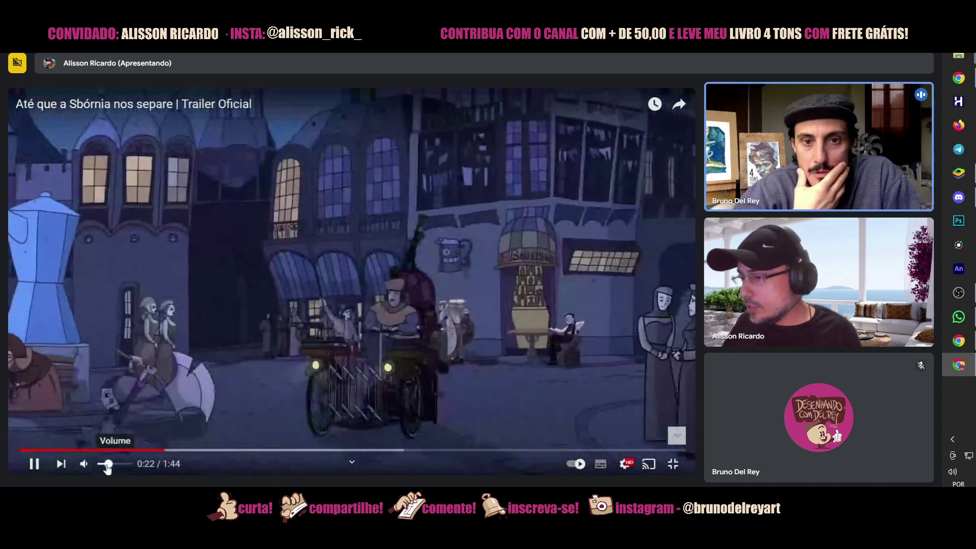
pyautogui.click(83, 464)
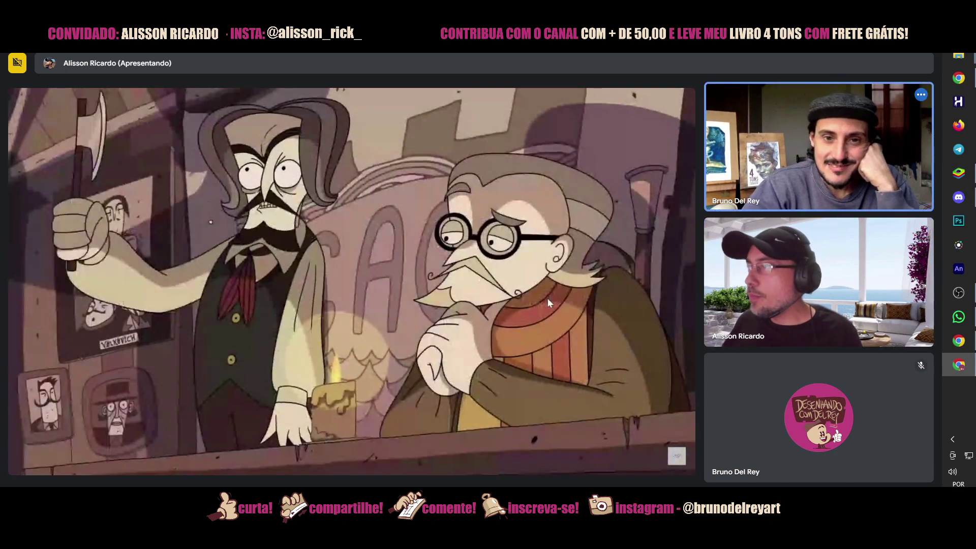
pyautogui.press('Escape')
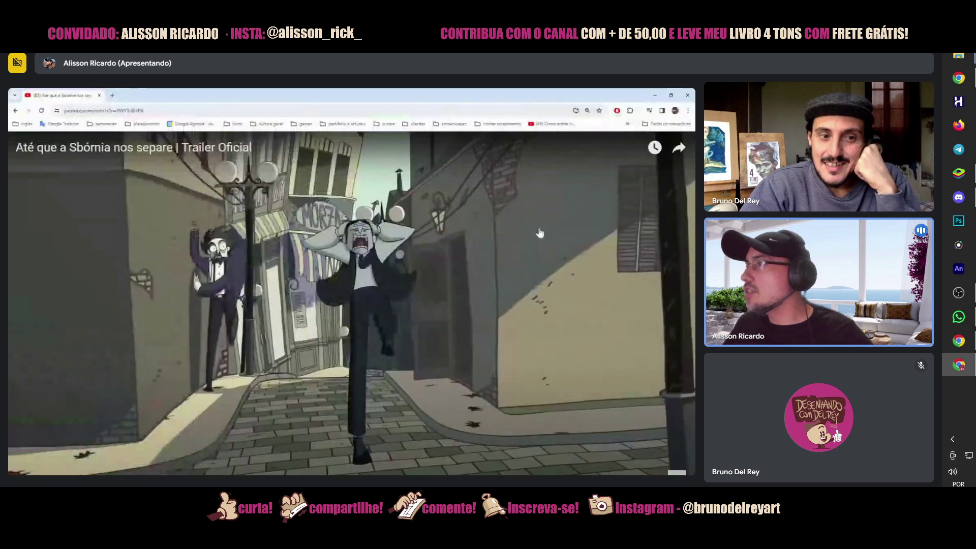
# - Search Google in a new tab for "ennio torresan" and open the preview of the first picture
pyautogui.click(265, 144)
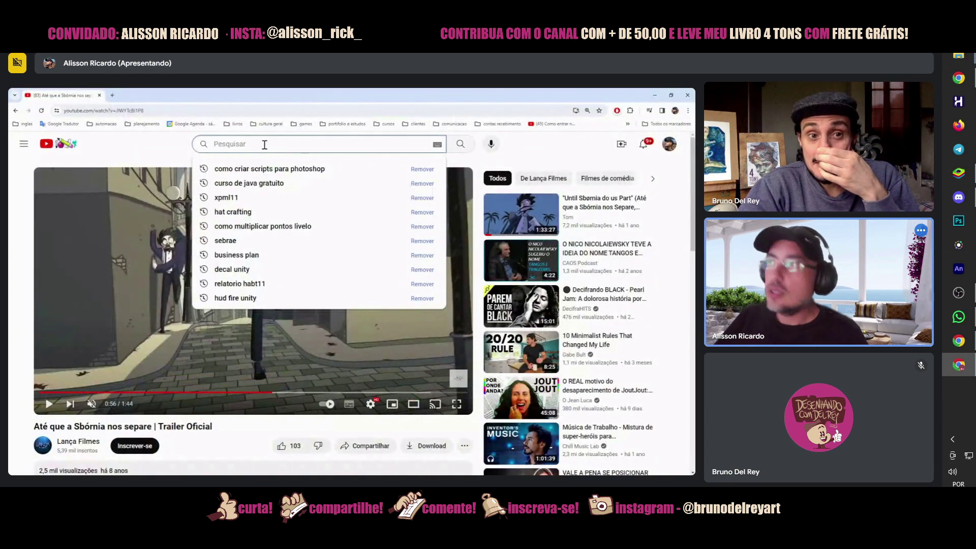
pyautogui.click(112, 95)
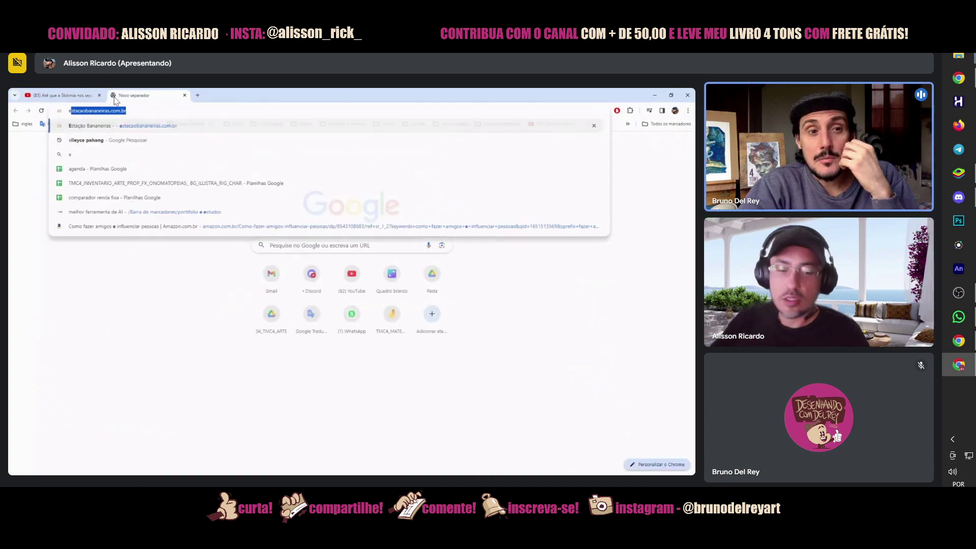
pyautogui.write('ennio torr')
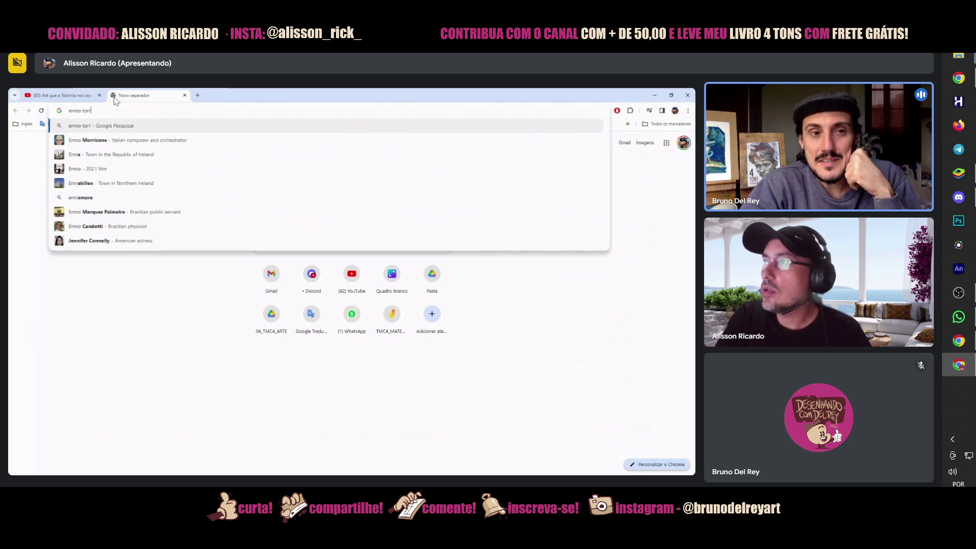
pyautogui.write('esan')
pyautogui.press('Return')
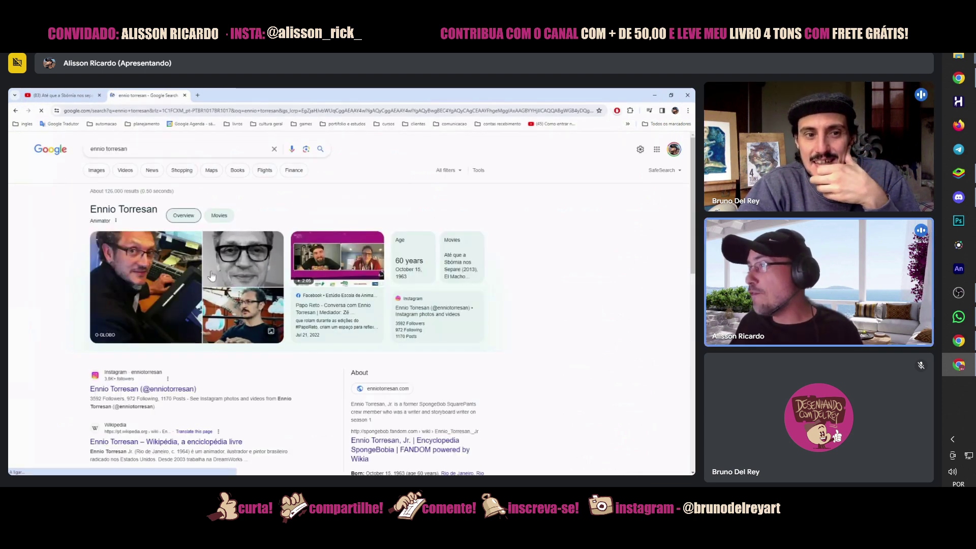
pyautogui.click(154, 275)
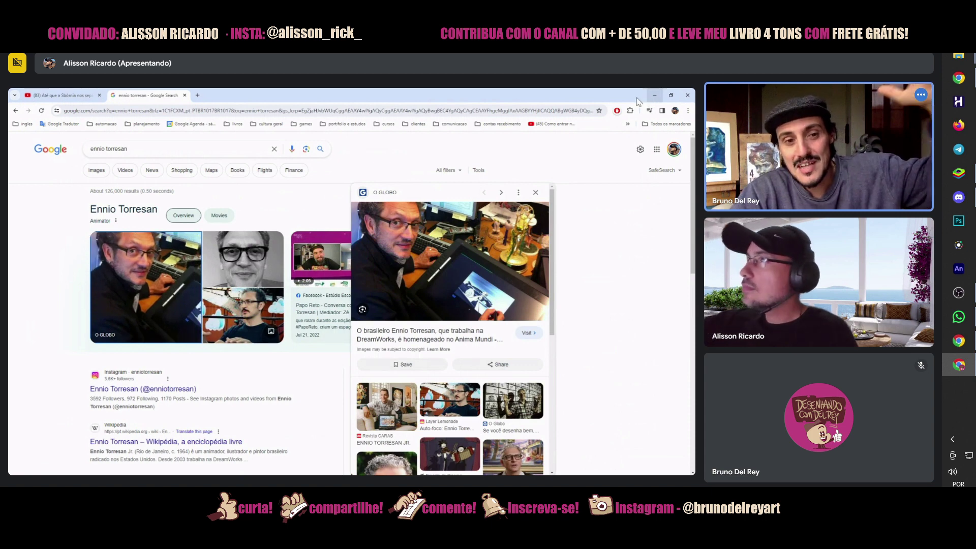
# - Search Google in a new tab for "lele chico correa and eletronic" and open the song's YouTube video
pyautogui.click(197, 95)
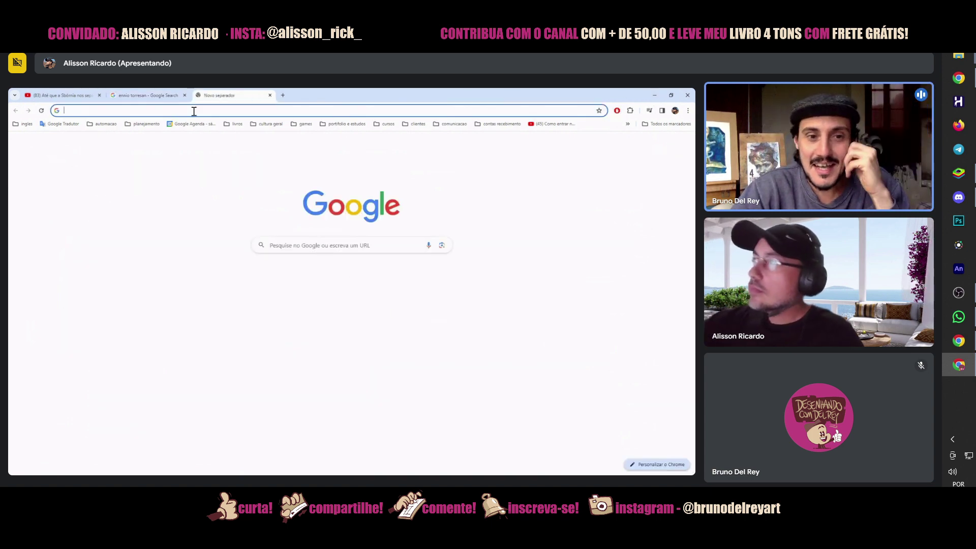
pyautogui.write('lle')
pyautogui.press('BackSpace')
pyautogui.press('BackSpace')
pyautogui.write('ele')
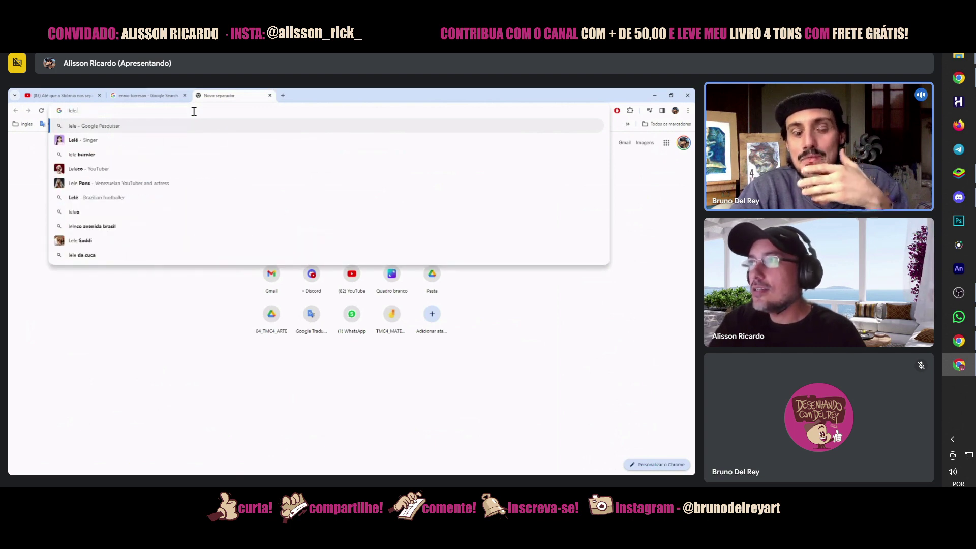
pyautogui.write(' chico core')
pyautogui.press('BackSpace')
pyautogui.write('rea and e')
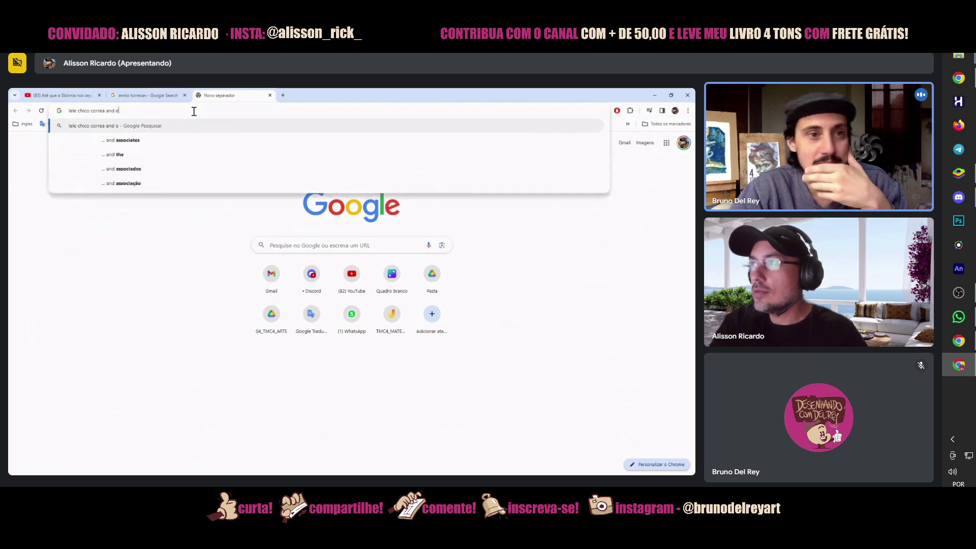
pyautogui.write('letronic')
pyautogui.press('Return')
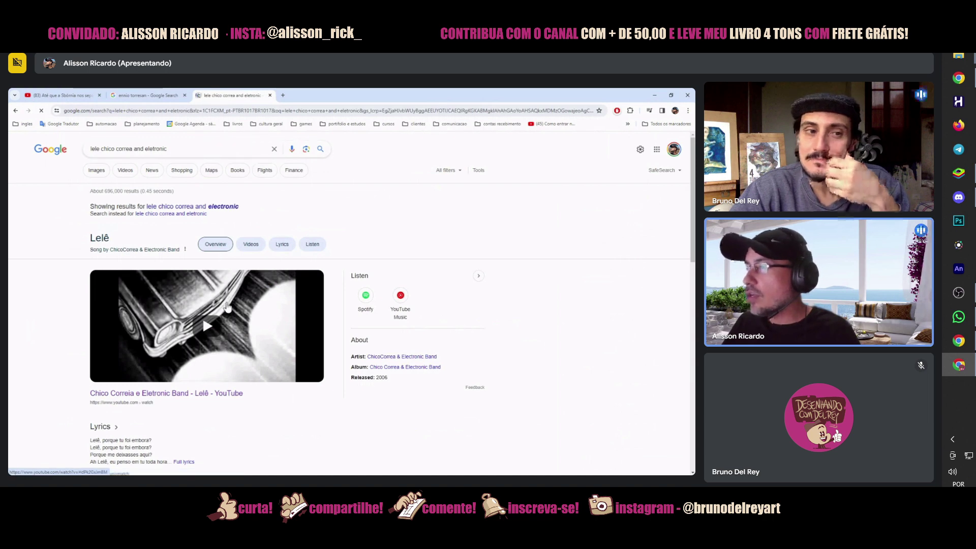
pyautogui.click(226, 305)
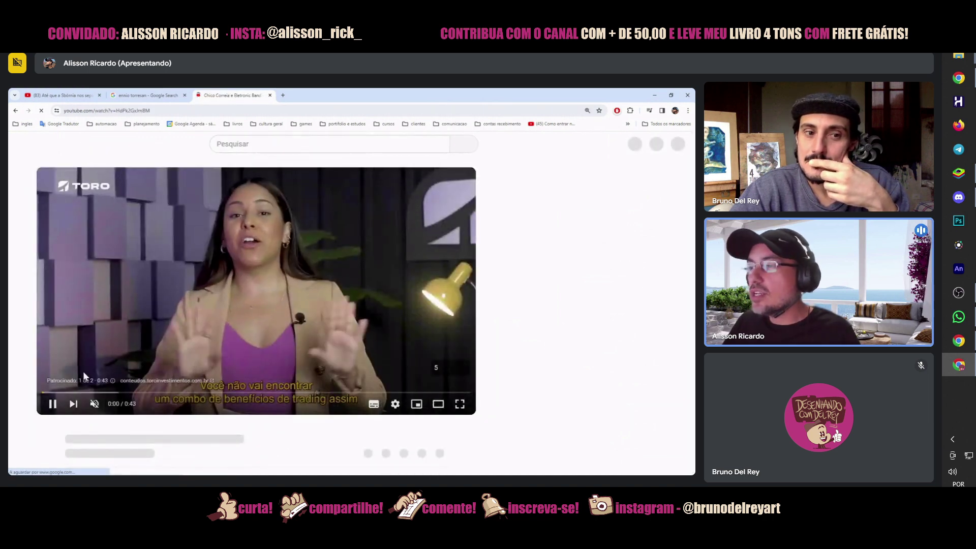
# - Activate the ad blocker on the song's video page, reload it, and watch the clip in full screen, skipping ahead and back
pyautogui.click(617, 111)
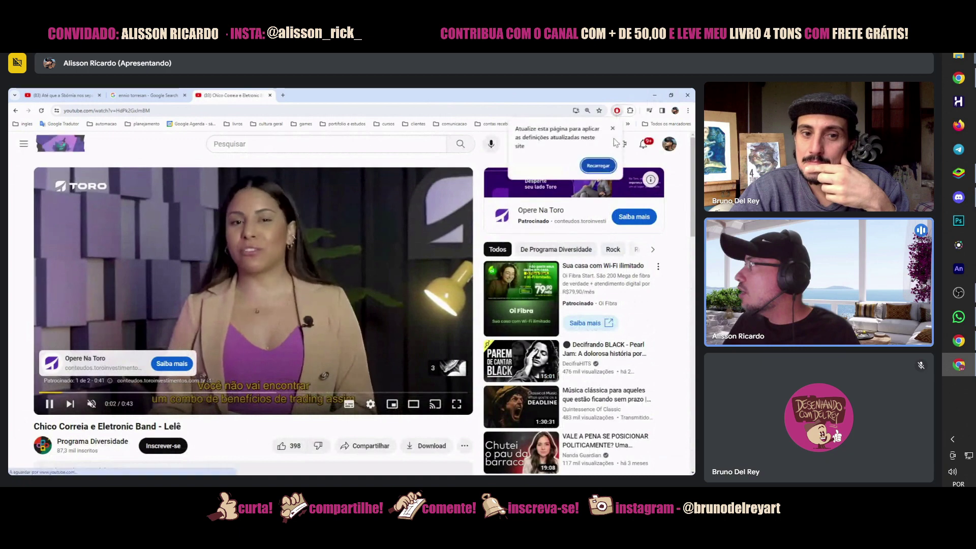
pyautogui.click(598, 166)
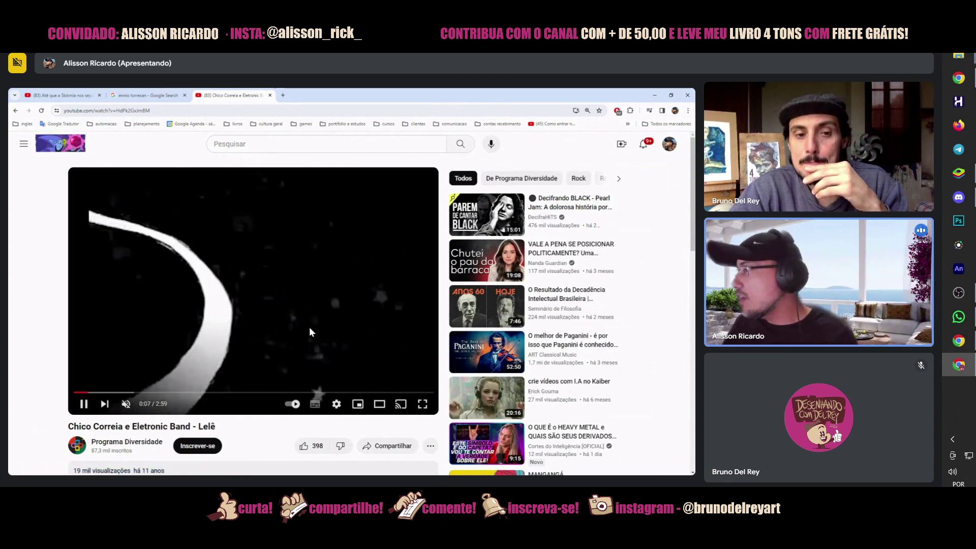
pyautogui.click(423, 404)
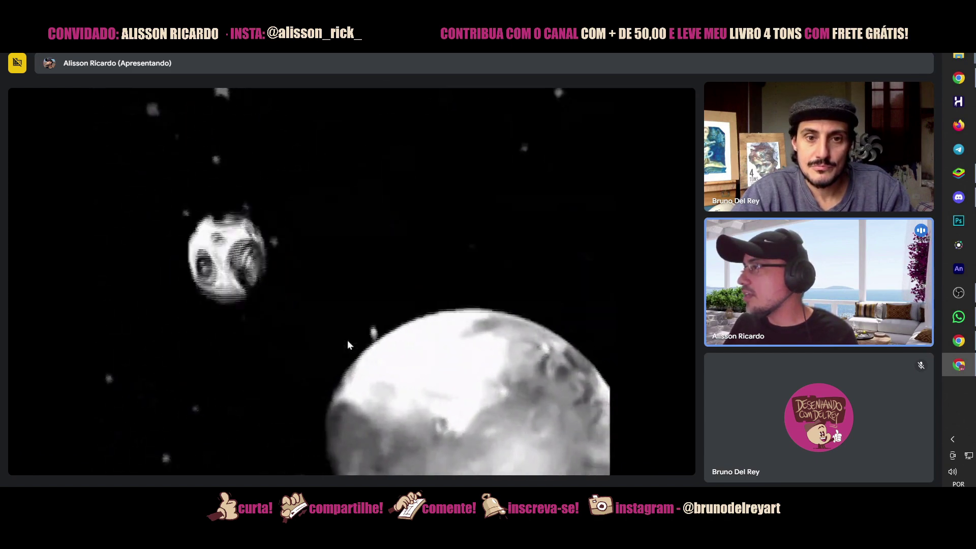
pyautogui.moveTo(349, 343)
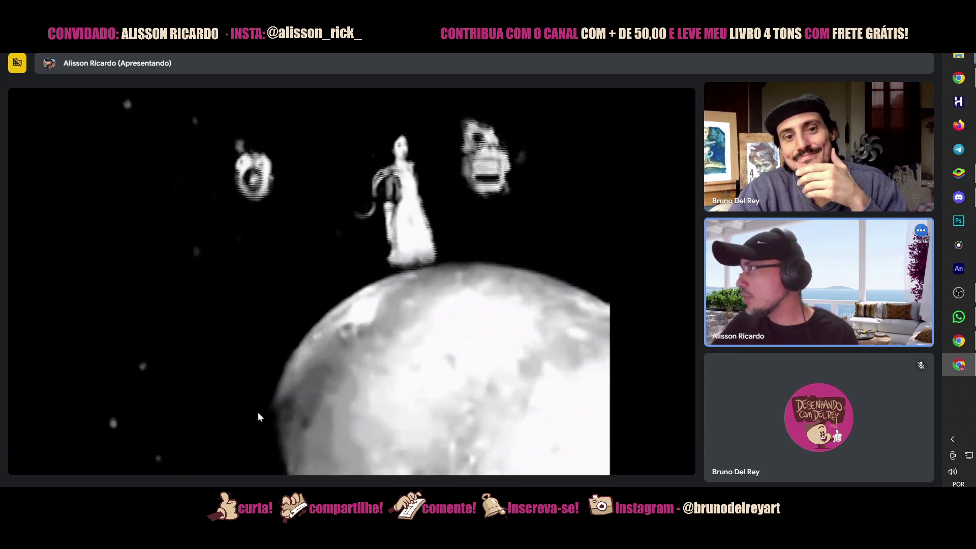
pyautogui.moveTo(257, 412)
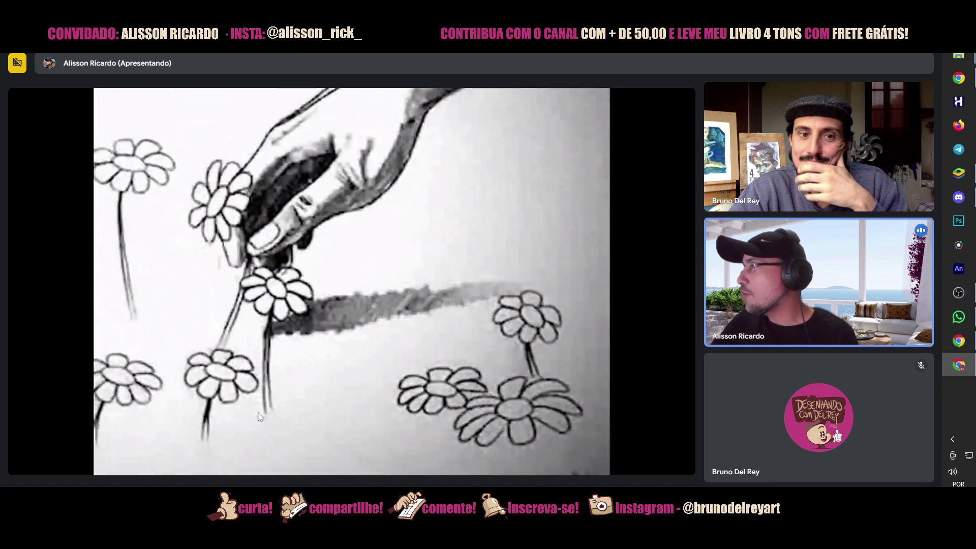
pyautogui.press('Right')
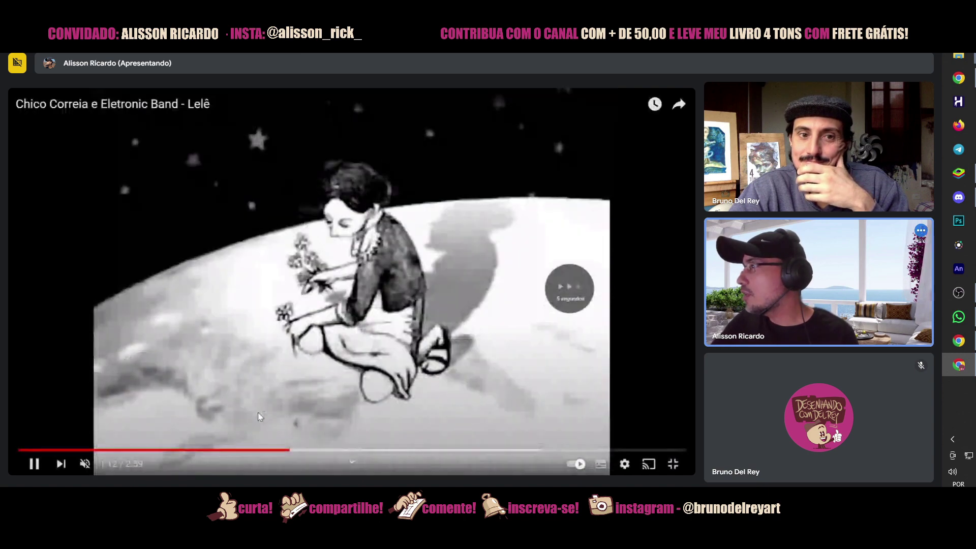
pyautogui.press('Right')
pyautogui.press('Left')
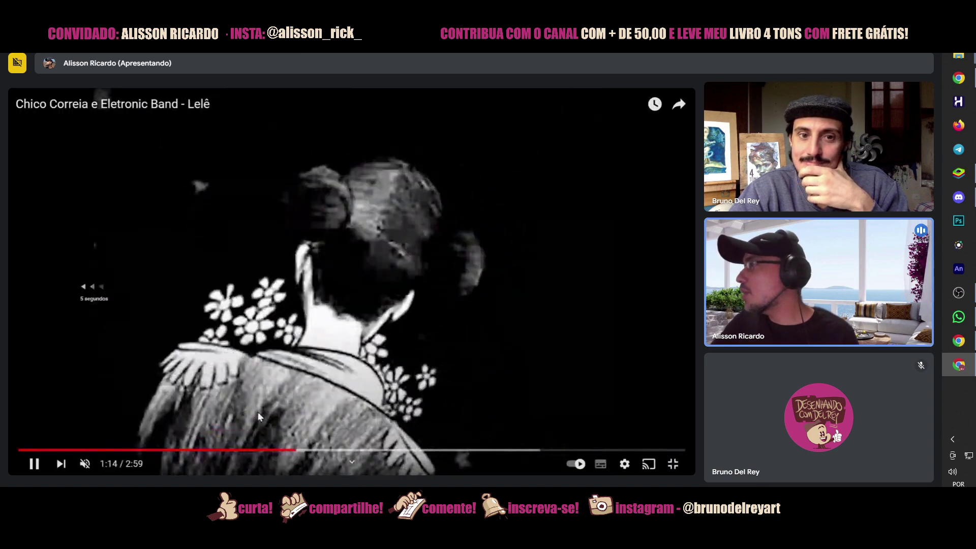
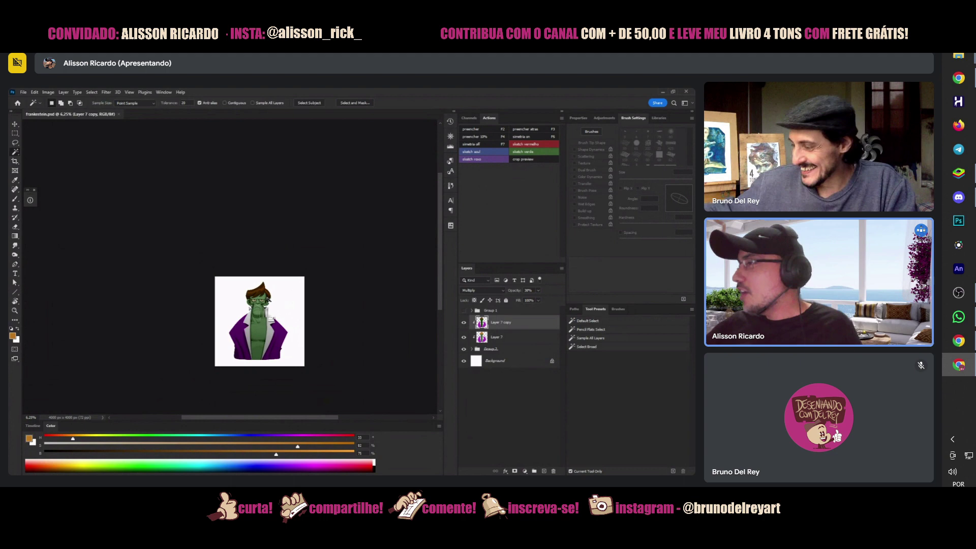
# - Lasso the upper part of the character's hair and fill it with yellow on a new clipped layer above Layer 7 copy
pyautogui.press('z')
pyautogui.click(254, 285)
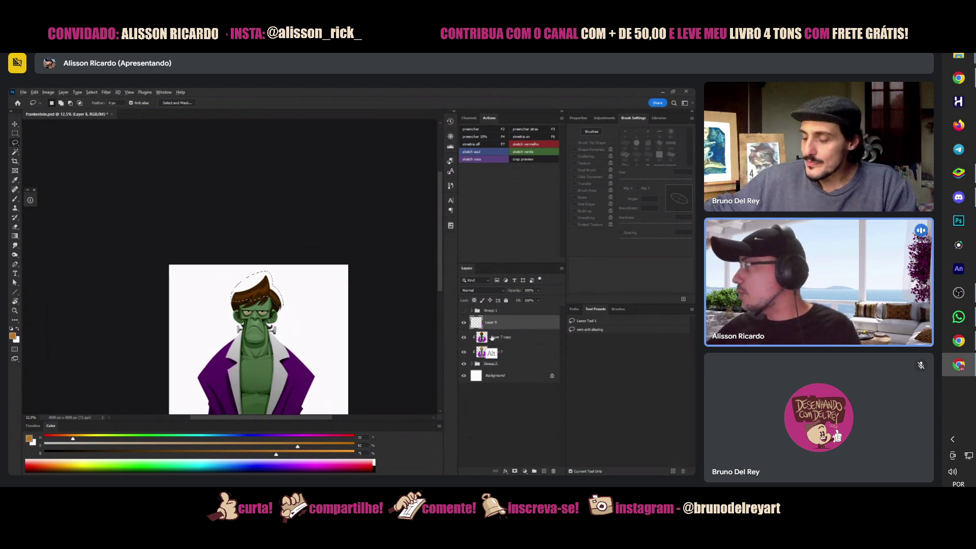
pyautogui.press('b')
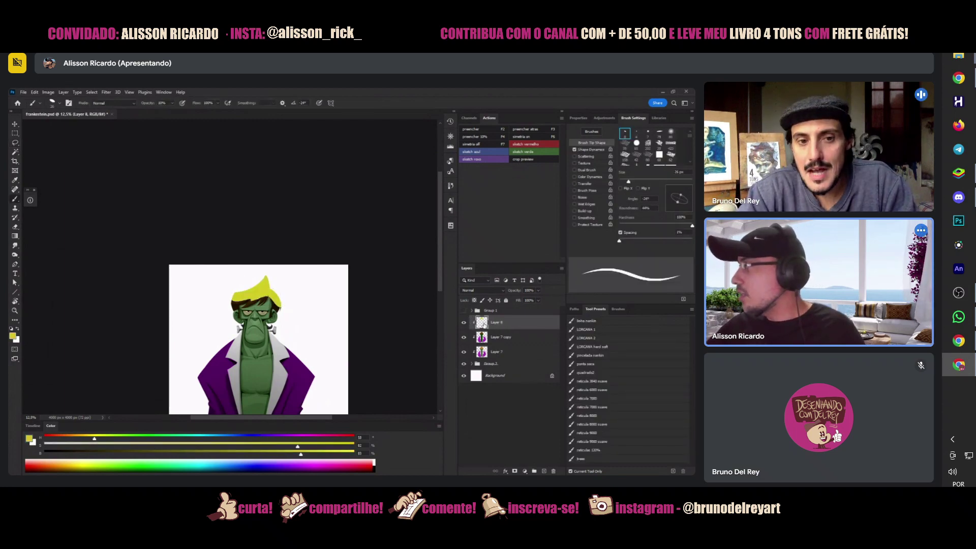
# - In the yellow hair layer's blending options, split the black Underlying Layer slider of Blend If so the yellow fades smoothly from darker areas
pyautogui.doubleClick(513, 328)
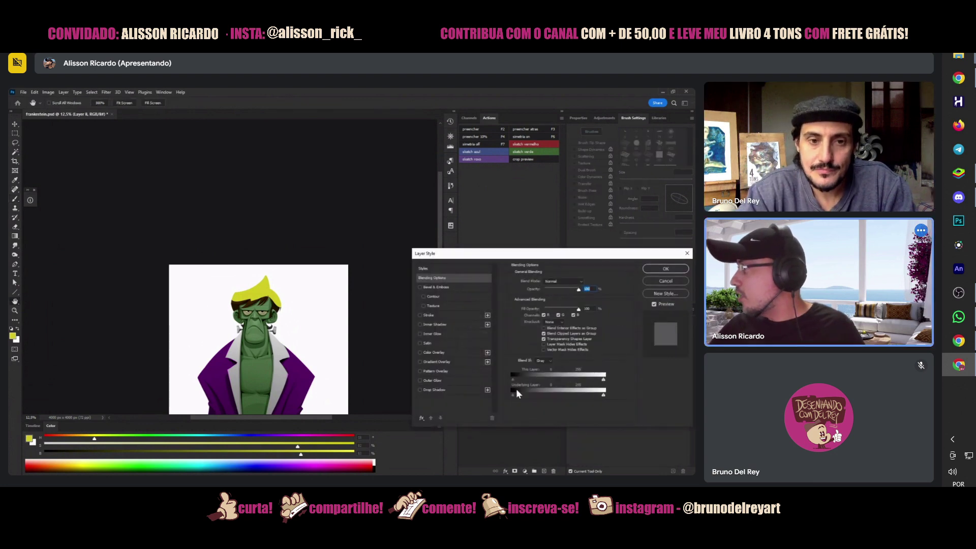
pyautogui.moveTo(534, 394); pyautogui.dragTo(545, 394)
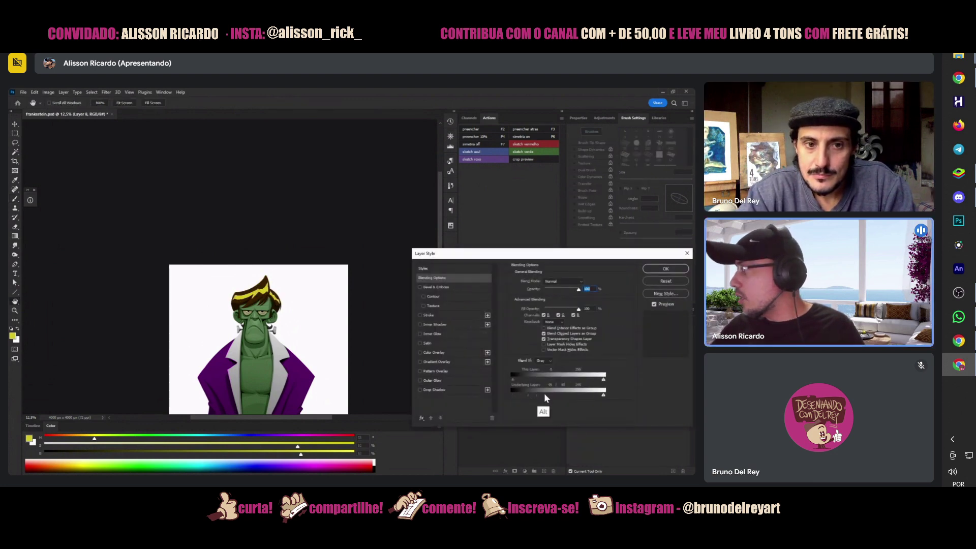
pyautogui.moveTo(527, 395); pyautogui.dragTo(568, 394)
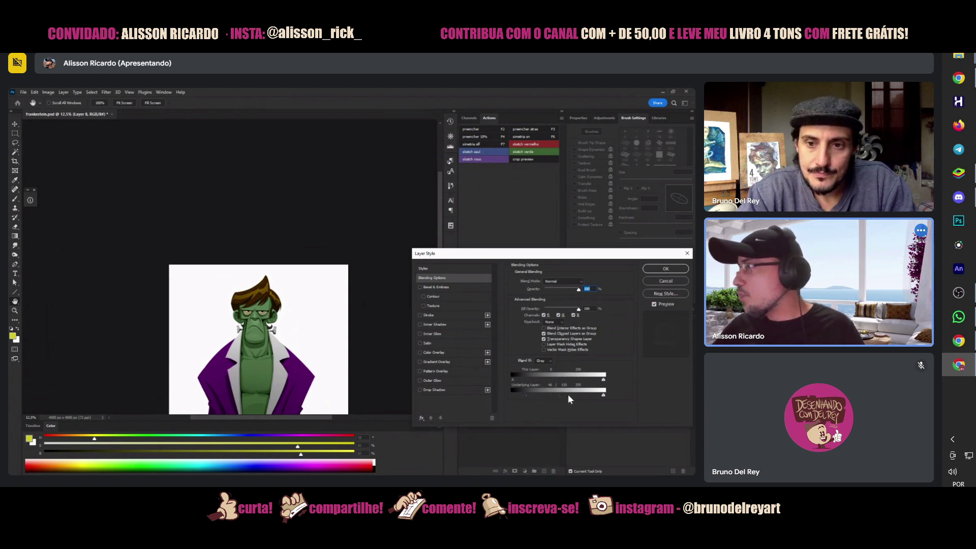
pyautogui.press('z')
pyautogui.click(663, 270)
# - Check the hair highlight against the whole character and save the Frankenstein document
pyautogui.keyDown('alt'); pyautogui.click(288, 330); pyautogui.keyUp('alt')
pyautogui.keyDown('alt'); pyautogui.click(287, 330); pyautogui.keyUp('alt')
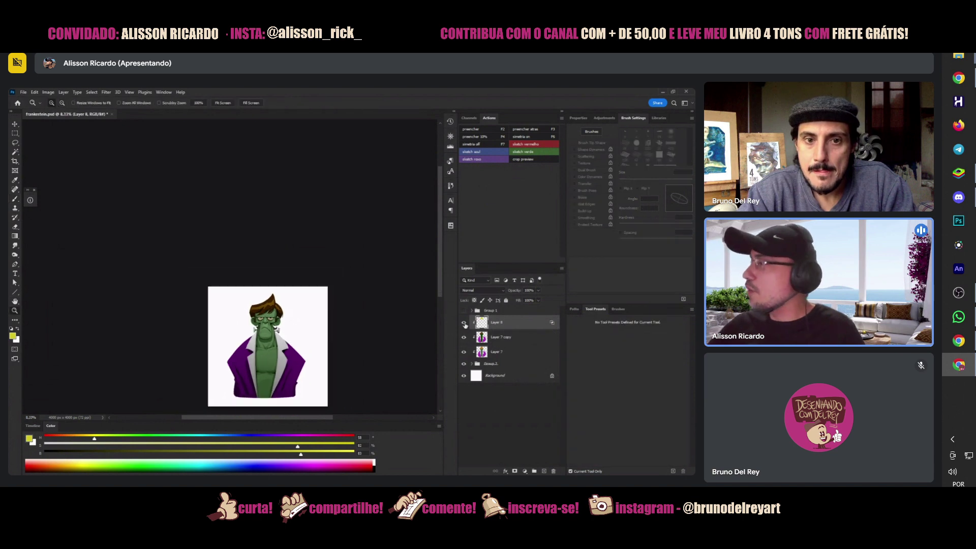
pyautogui.press('b')
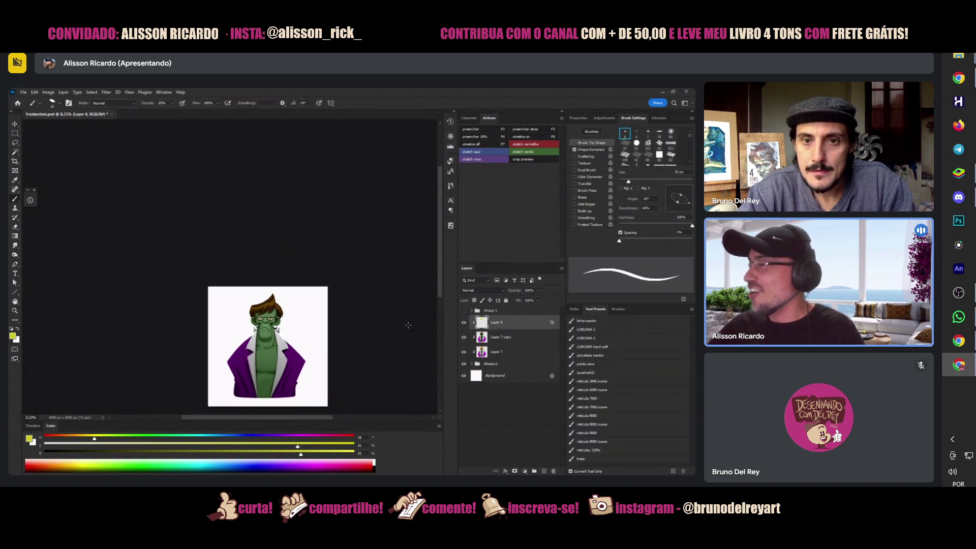
pyautogui.press('z')
pyautogui.keyDown('alt'); pyautogui.click(292, 347); pyautogui.keyUp('alt')
pyautogui.hotkey('ctrl', 's')
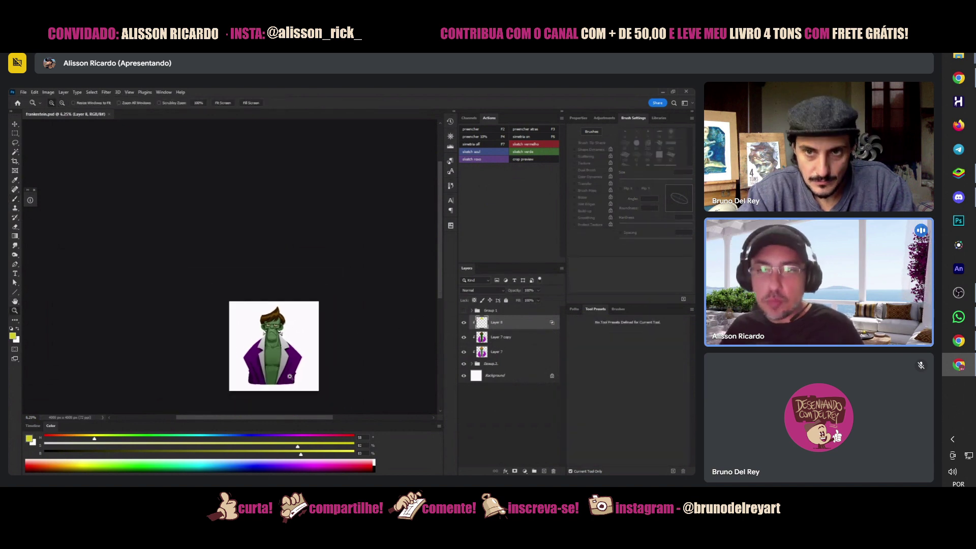
# - Add a new layer above the hair highlight layer and choose a brighter yellow for the brush
pyautogui.hotkey('ctrl', '+')
pyautogui.hotkey('ctrl', '+')
pyautogui.hotkey('ctrl', '+')
pyautogui.hotkey('ctrl', '+')
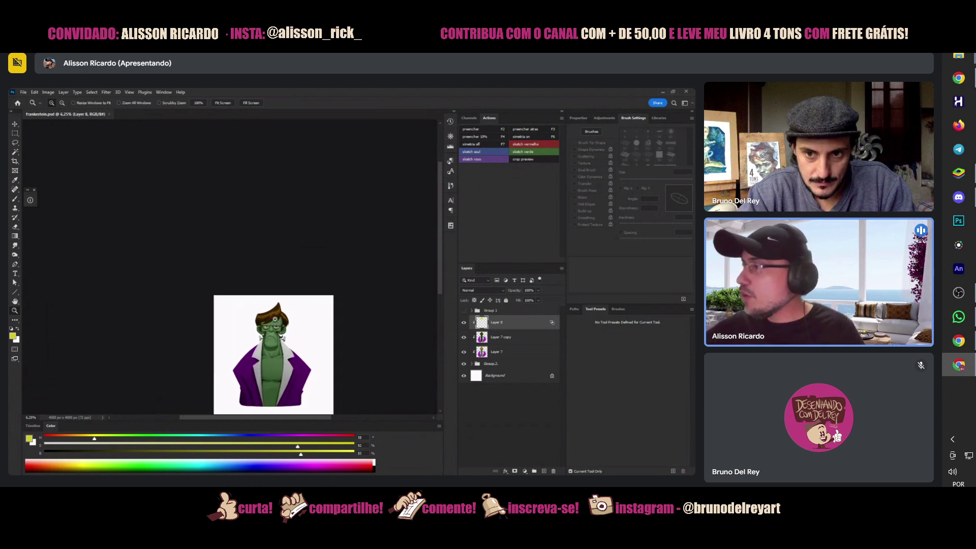
pyautogui.hotkey('ctrl', 'shift', 'alt', 'n')
pyautogui.press('b')
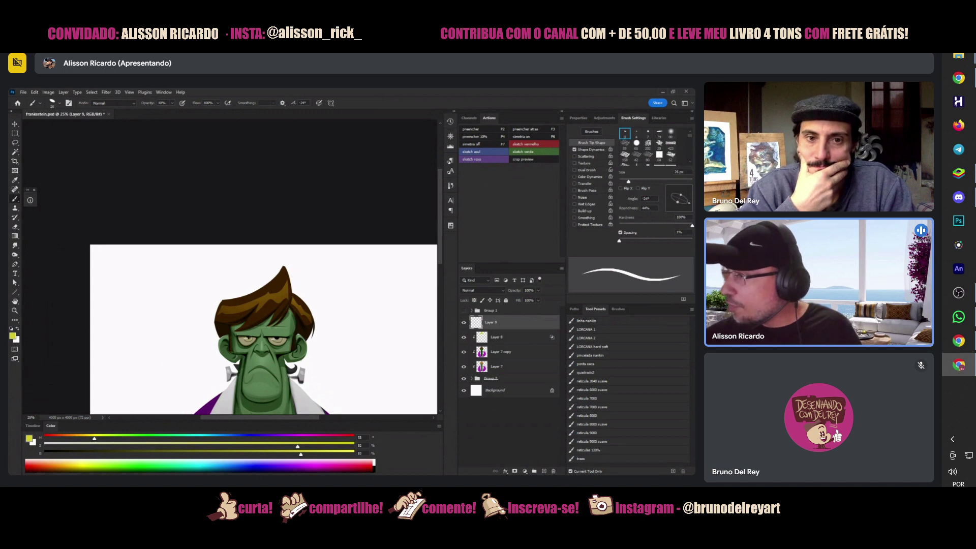
pyautogui.click(316, 455)
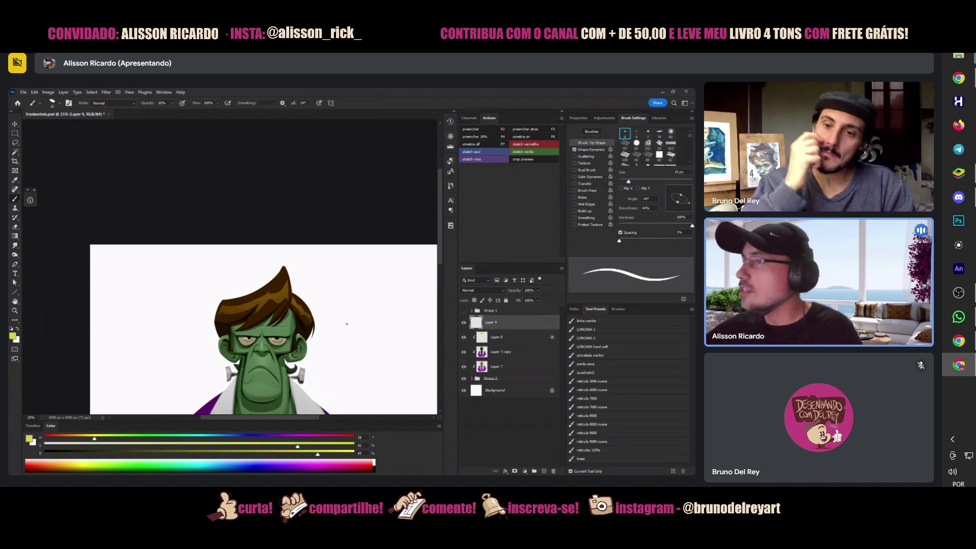
pyautogui.click(464, 323)
pyautogui.click(463, 322)
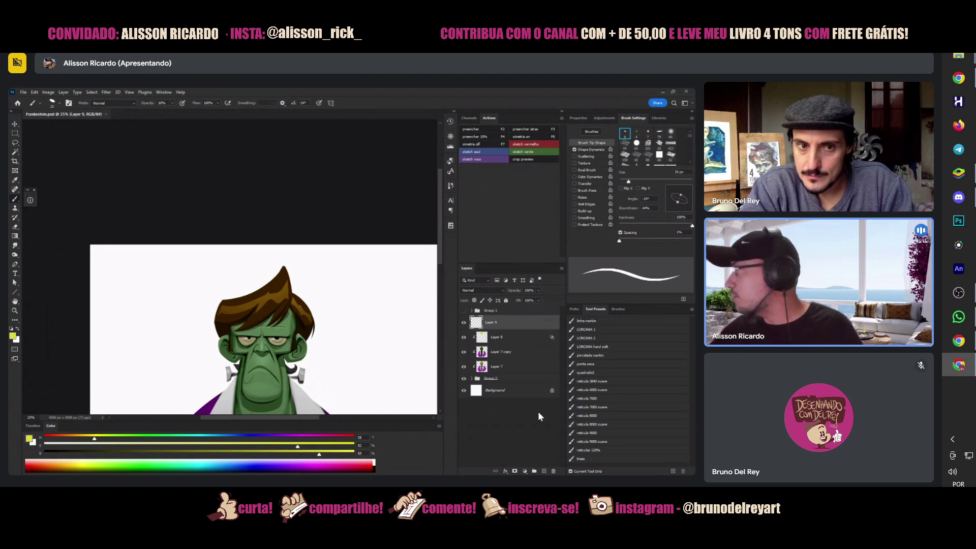
# - Paint the character's eyes yellow with the brush at 100% opacity and set the layer's blend mode to Multiply
pyautogui.click(482, 290)
pyautogui.click(530, 384)
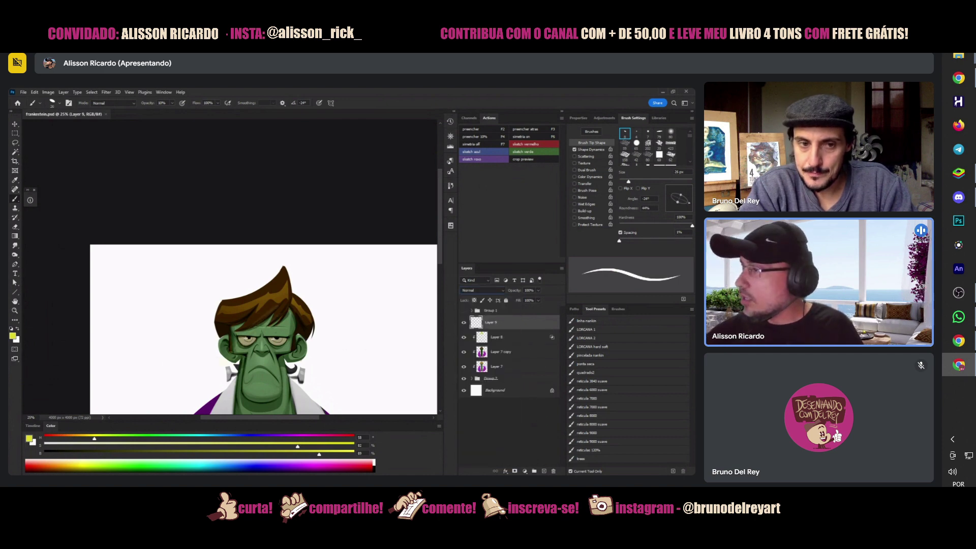
pyautogui.moveTo(173, 104); pyautogui.dragTo(246, 339)
pyautogui.hotkey('ctrl', 'z')
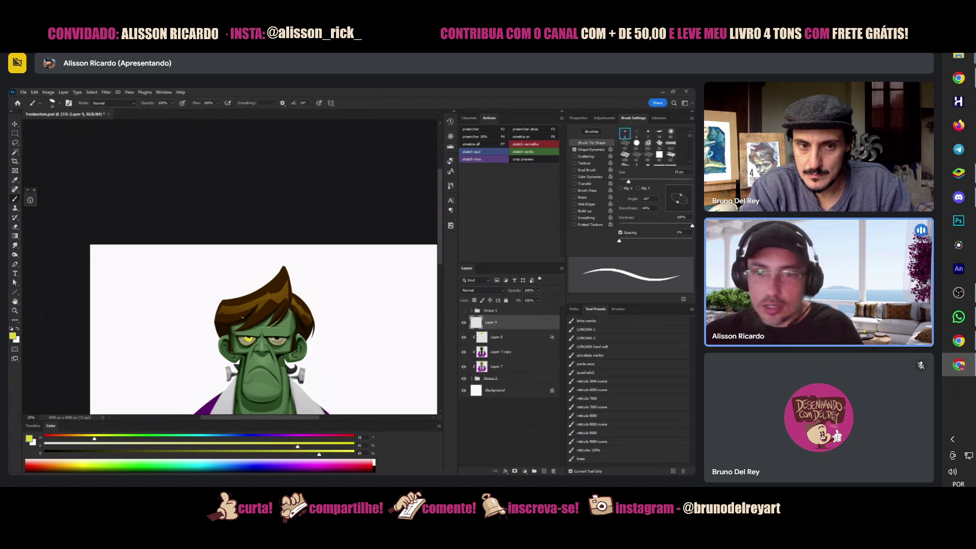
pyautogui.click(539, 290)
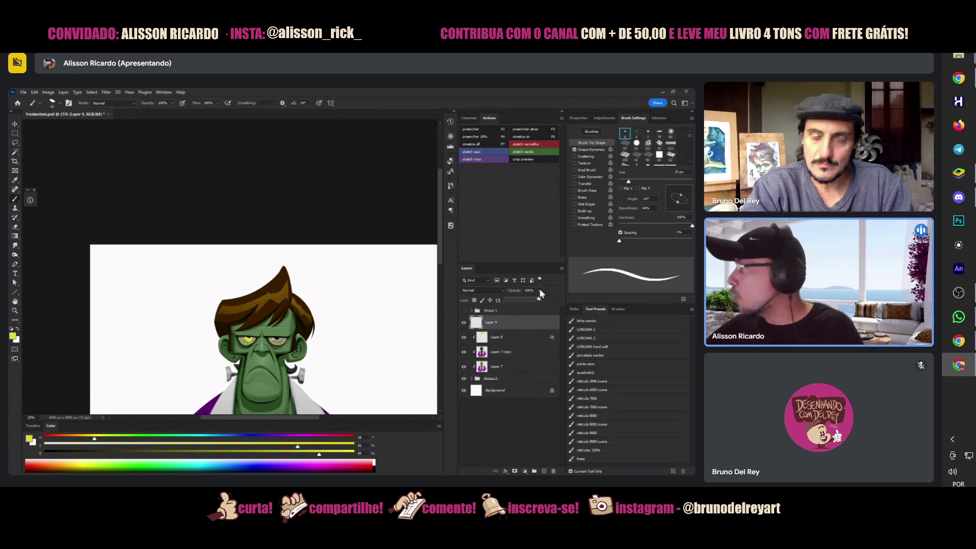
pyautogui.click(482, 291)
pyautogui.click(480, 319)
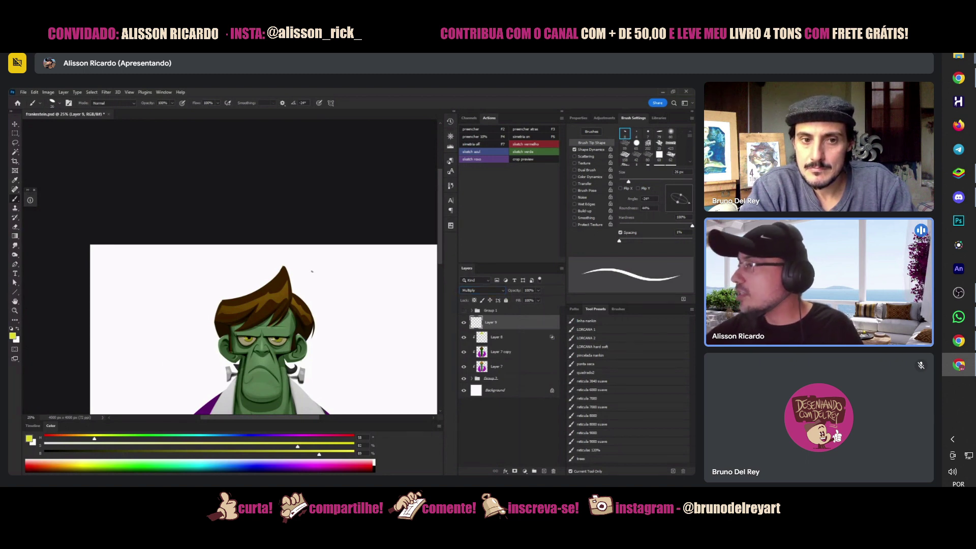
# - Select the green skin on Layer 7 copy with the Magic Wand and add a new clipped layer above it
pyautogui.press('z')
pyautogui.keyDown('alt'); pyautogui.click(315, 325); pyautogui.keyUp('alt')
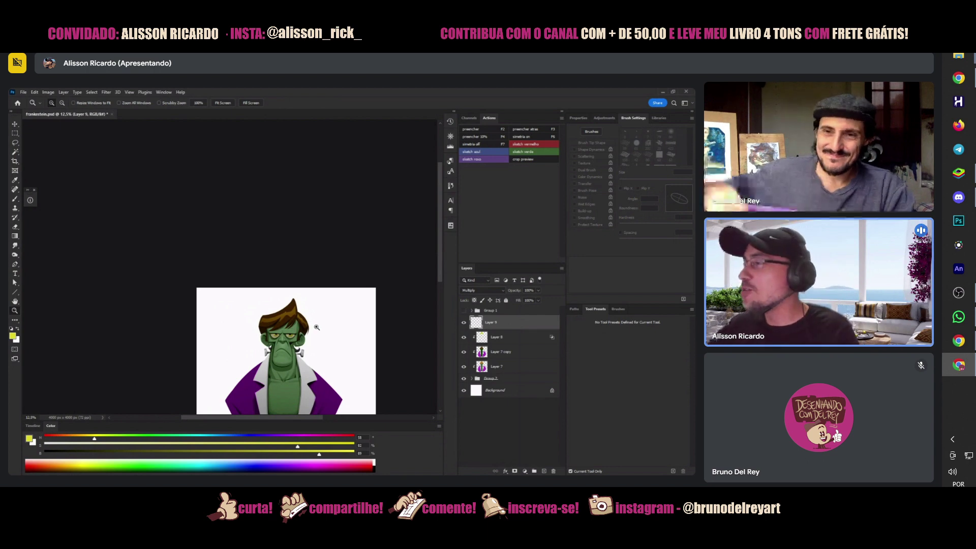
pyautogui.press('b')
pyautogui.scroll(-2, 313, 325)
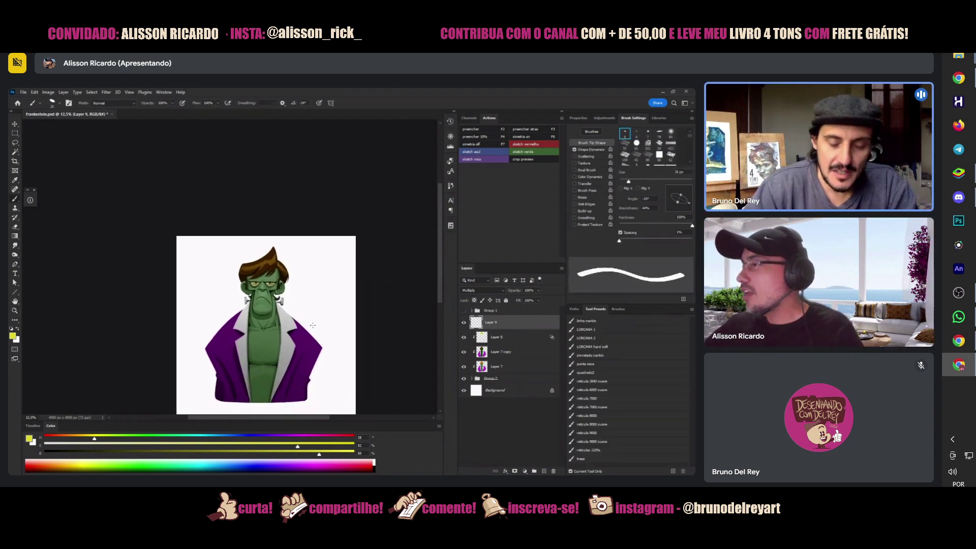
pyautogui.press('z')
pyautogui.click(298, 333)
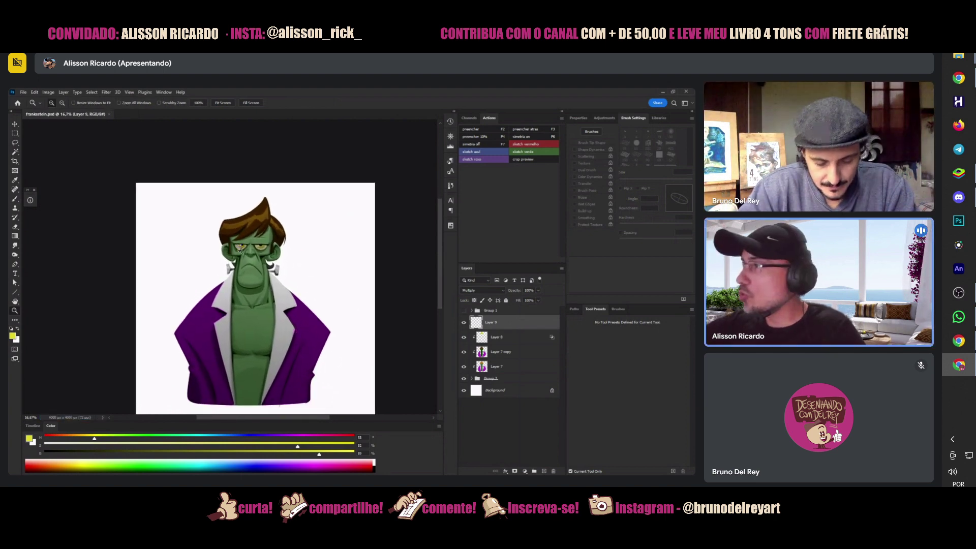
pyautogui.keyDown('ctrl'); pyautogui.click(262, 326); pyautogui.keyUp('ctrl')
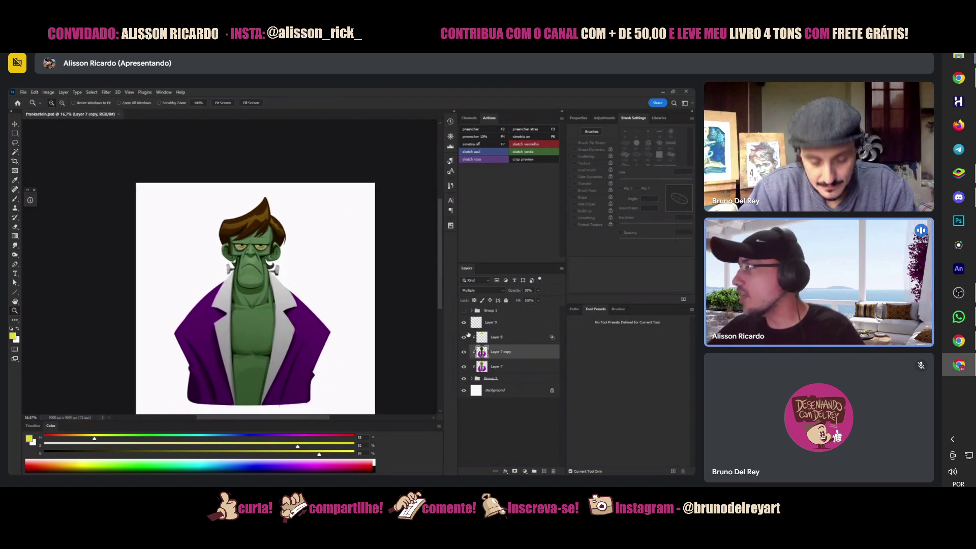
pyautogui.press('w')
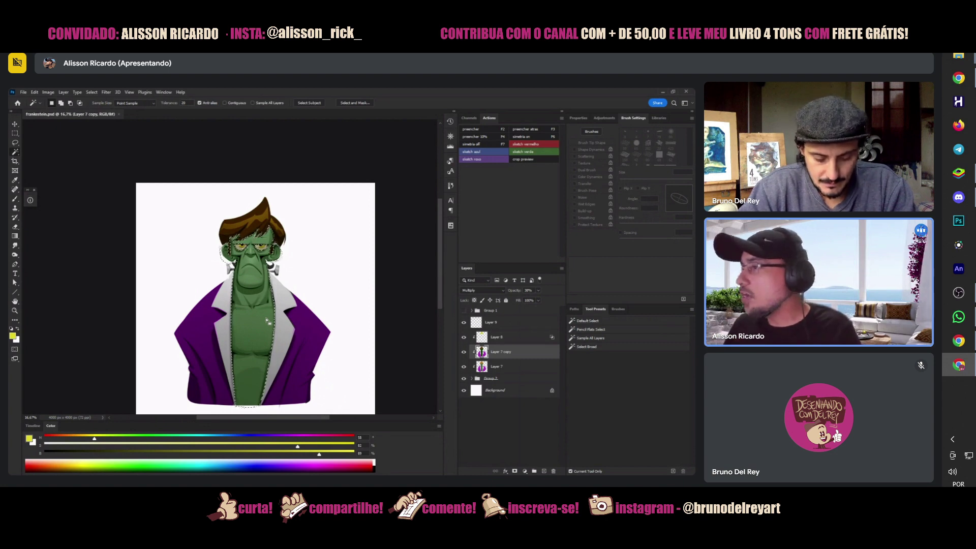
pyautogui.click(544, 472)
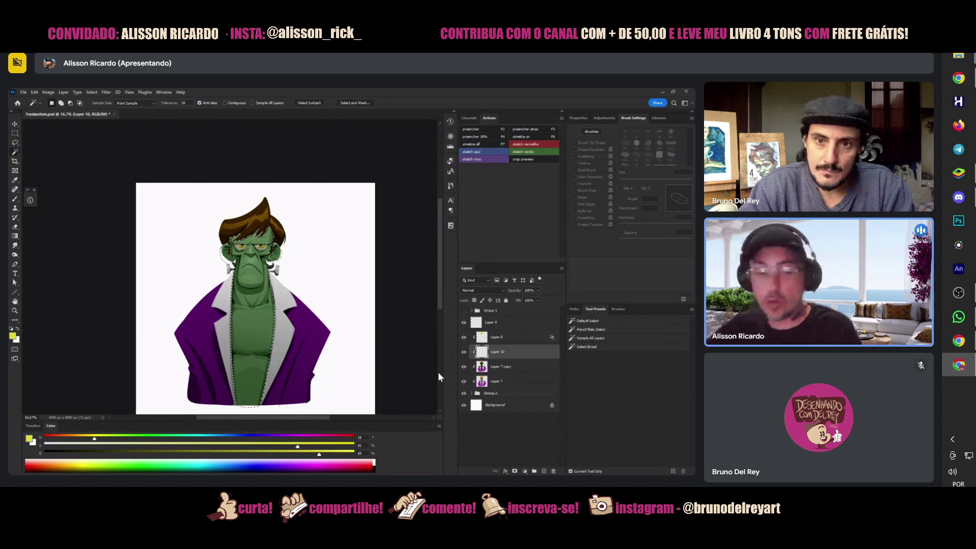
# - Choose a dark desaturated brown and fill the skin selection with it on the new layer
pyautogui.press('b')
pyautogui.keyDown('alt'); pyautogui.click(249, 335); pyautogui.keyUp('alt')
pyautogui.click(76, 437)
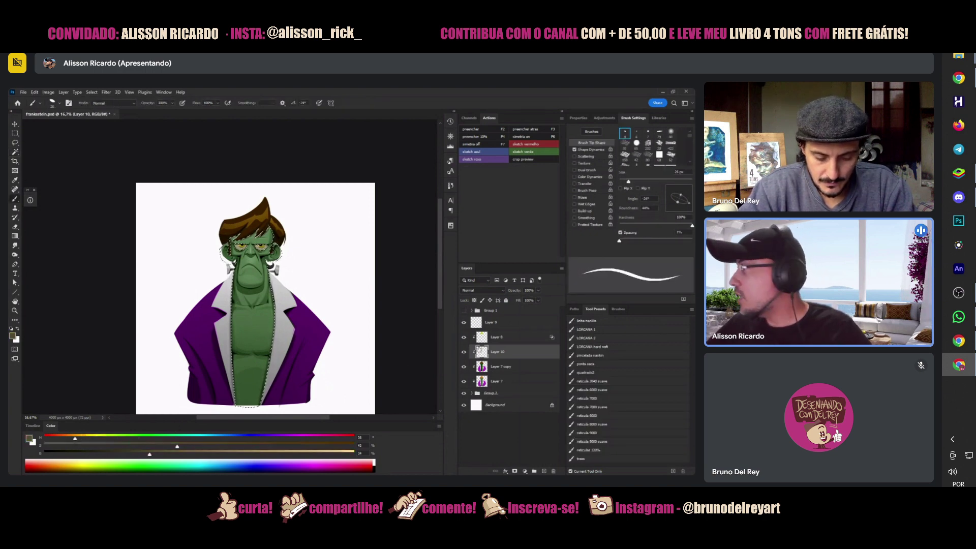
pyautogui.hotkey('alt', 'BackSpace')
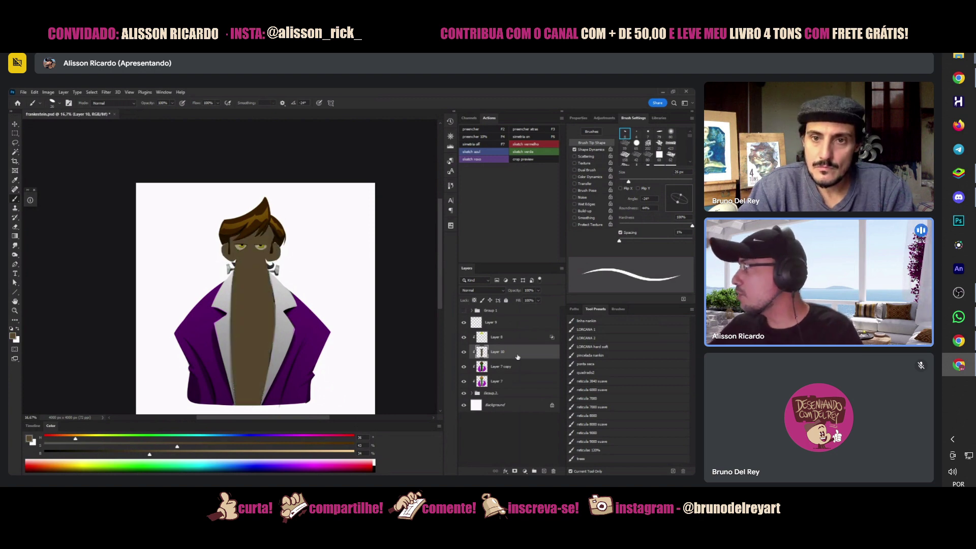
# - Split the white Underlying Layer slider of Blend If on the brown skin layer toward the dark tones and lower its opacity to 63%
pyautogui.doubleClick(518, 358)
pyautogui.moveTo(603, 396); pyautogui.dragTo(527, 395)
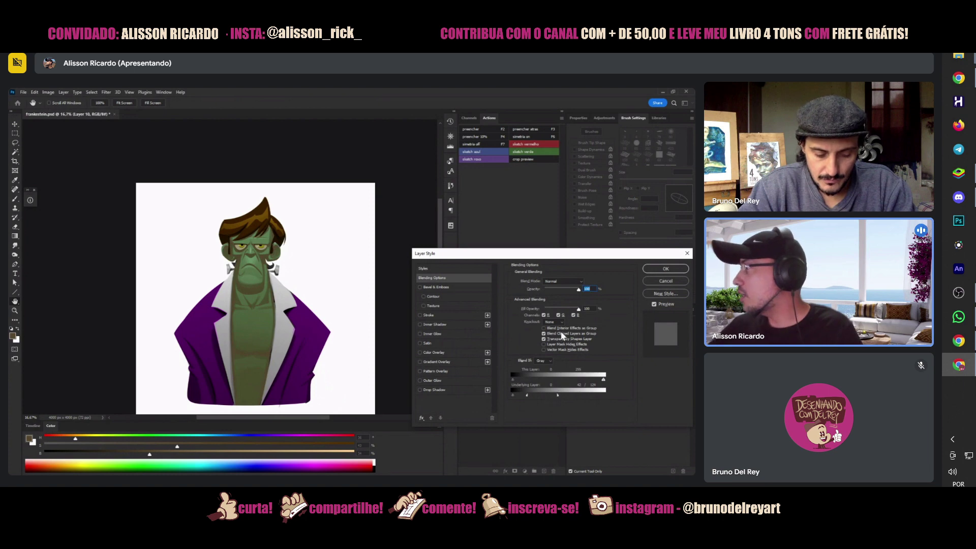
pyautogui.moveTo(578, 289)
pyautogui.mouseDown()
pyautogui.moveTo(557, 290)
pyautogui.moveTo(565, 292)
pyautogui.mouseUp()
pyautogui.click(666, 269)
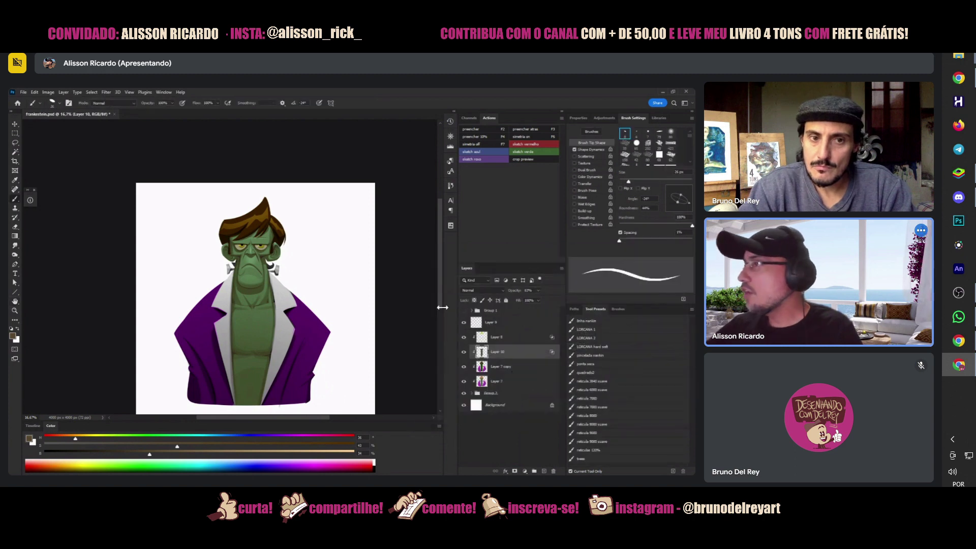
pyautogui.press('z')
pyautogui.keyDown('alt'); pyautogui.click(290, 329); pyautogui.keyUp('alt')
pyautogui.click(295, 333)
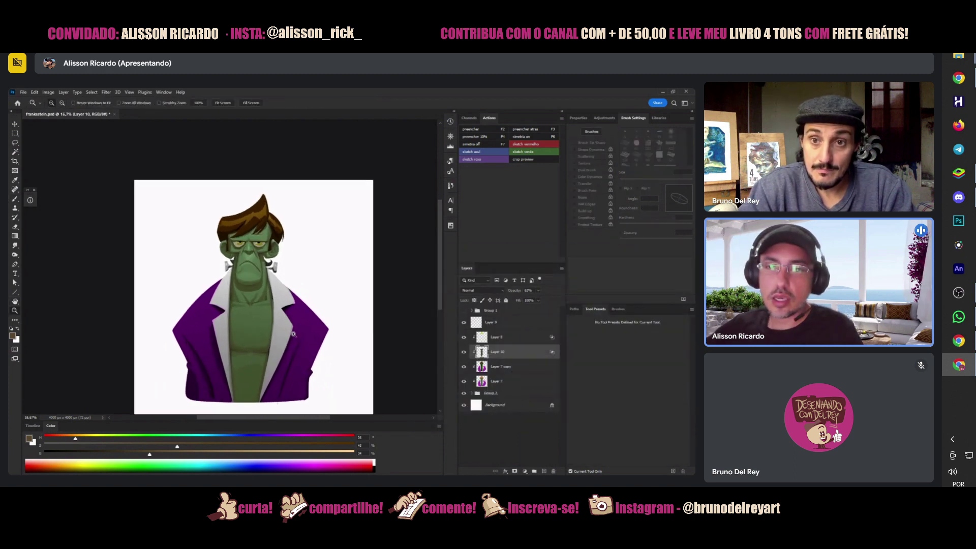
# - Darken the brown skin layer slightly by lowering its Lightness with Hue/Saturation
pyautogui.hotkey('ctrl', 'u')
pyautogui.moveTo(534, 397)
pyautogui.mouseDown()
pyautogui.moveTo(553, 379)
pyautogui.moveTo(520, 399)
pyautogui.moveTo(557, 379)
pyautogui.moveTo(526, 401)
pyautogui.mouseUp()
pyautogui.click(613, 325)
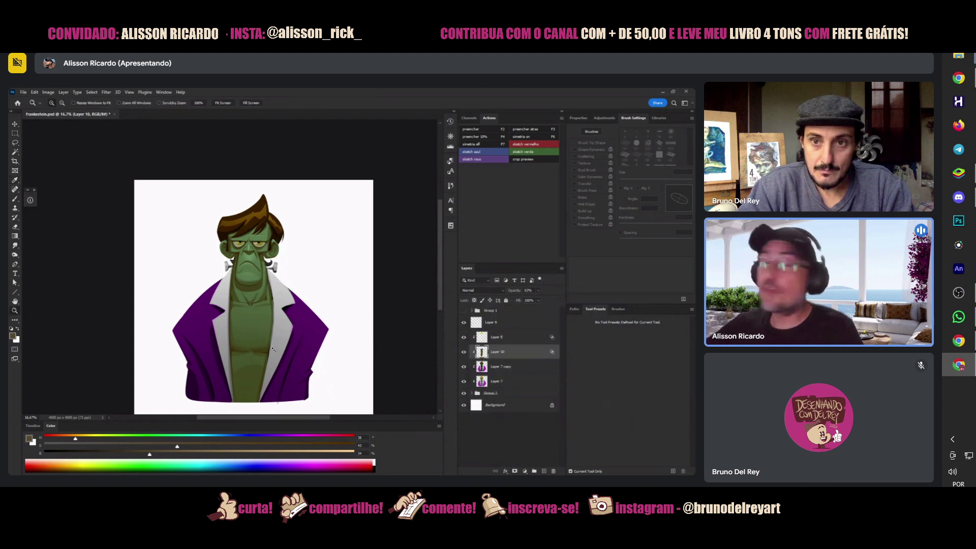
pyautogui.press('z')
pyautogui.keyDown('alt'); pyautogui.click(269, 351); pyautogui.keyUp('alt')
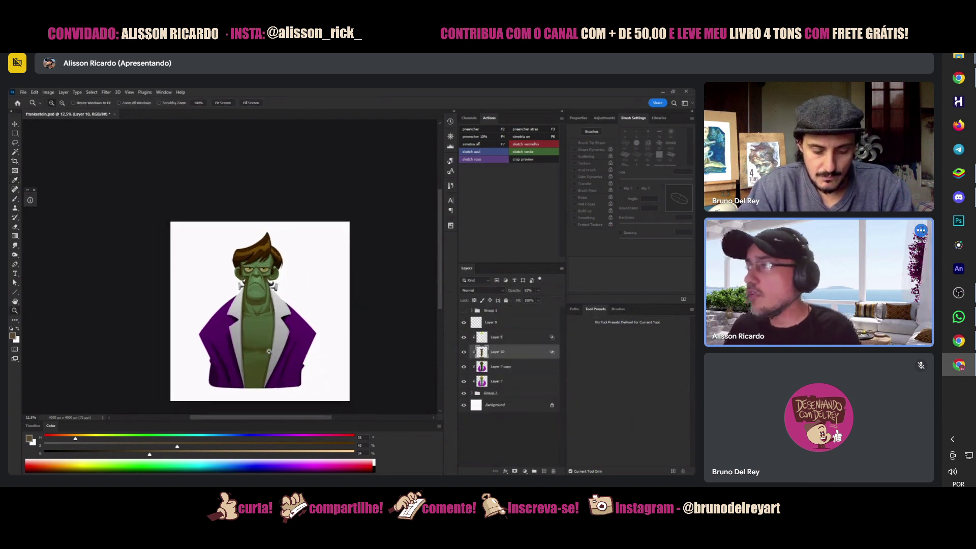
# - Shift the hue of the brown skin layer to -11 with Hue/Saturation
pyautogui.hotkey('ctrl', 'u')
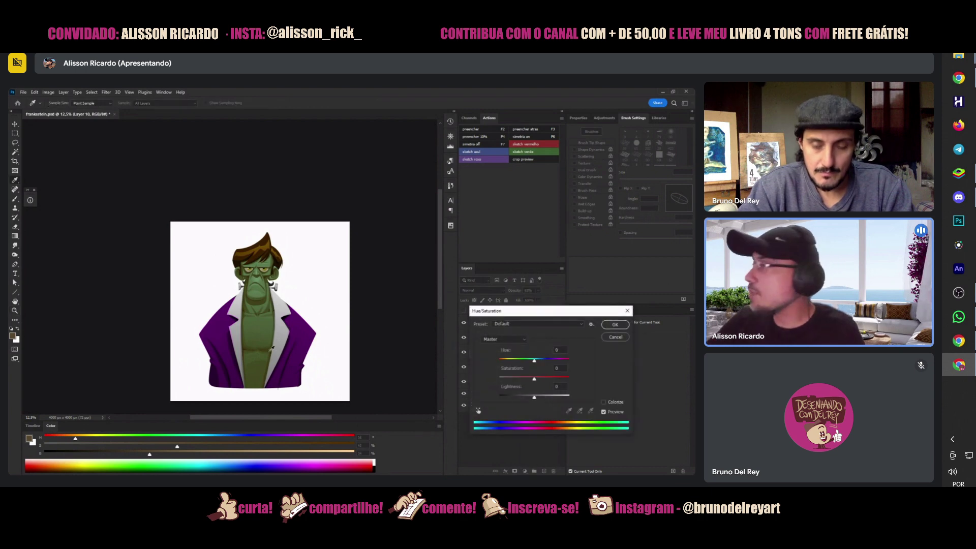
pyautogui.moveTo(535, 360)
pyautogui.mouseDown()
pyautogui.moveTo(544, 360)
pyautogui.moveTo(516, 364)
pyautogui.moveTo(530, 363)
pyautogui.mouseUp()
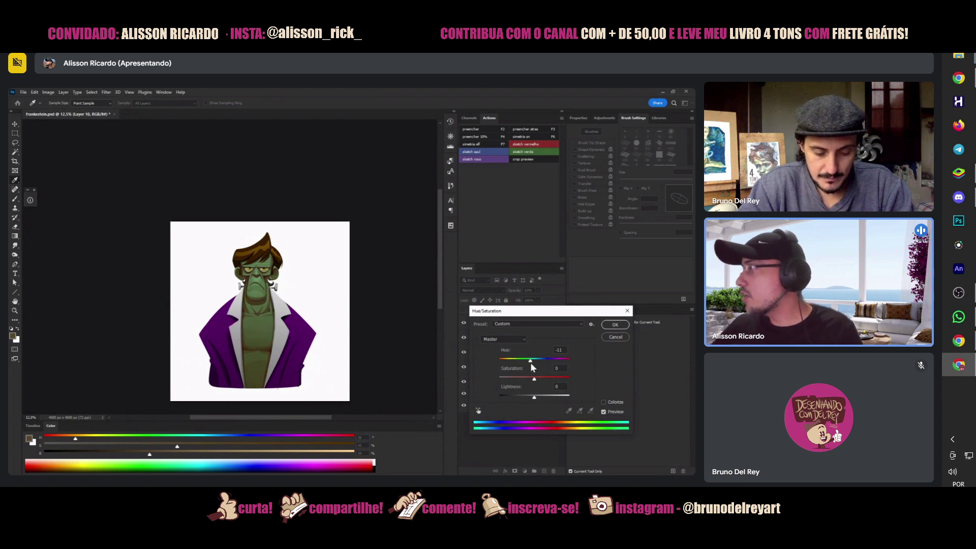
pyautogui.click(615, 325)
pyautogui.press('z')
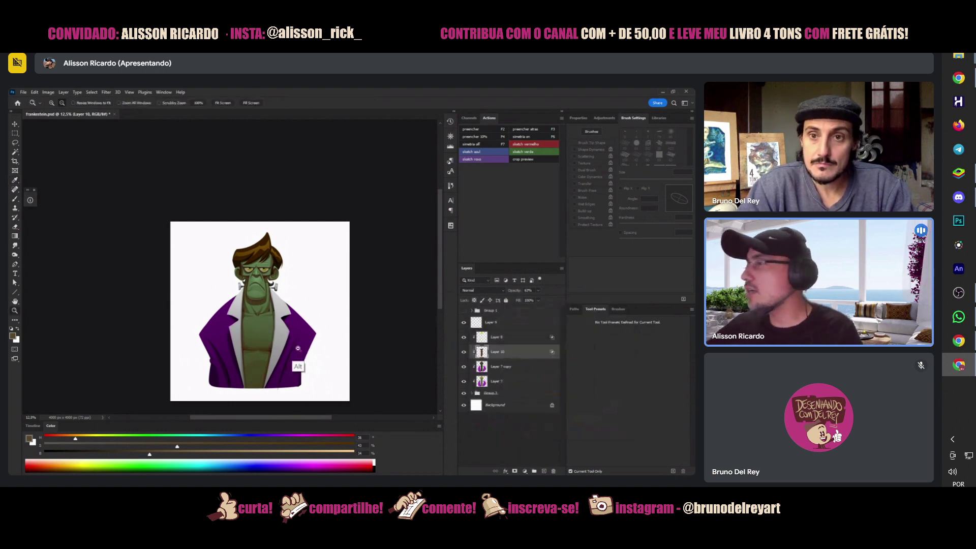
pyautogui.keyDown('alt'); pyautogui.click(296, 351); pyautogui.keyUp('alt')
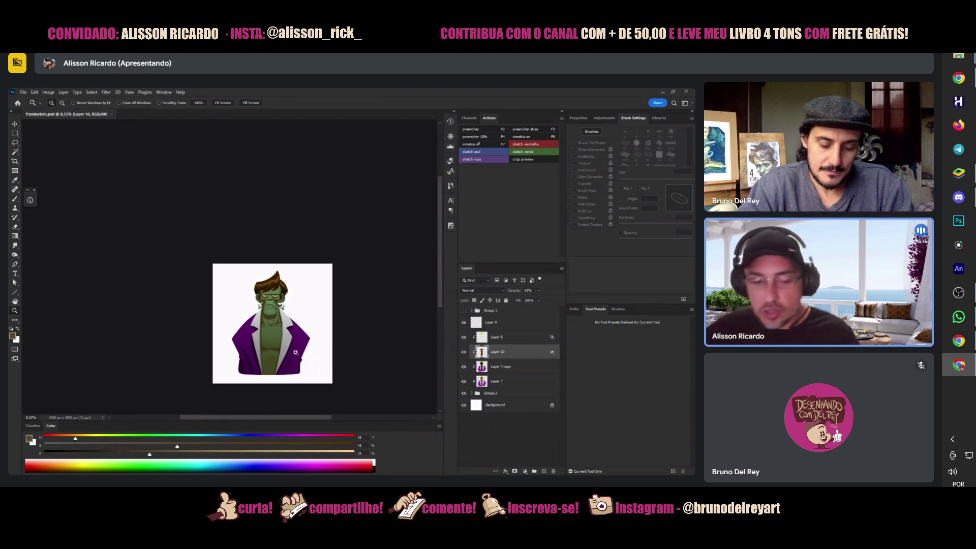
# - Apply Hue/Saturation to the brown skin layer with Hue +4, Saturation +62 and Lightness -24, and save the document
pyautogui.hotkey('ctrl', 'u')
pyautogui.moveTo(534, 379)
pyautogui.mouseDown()
pyautogui.moveTo(550, 376)
pyautogui.moveTo(525, 398)
pyautogui.moveTo(556, 379)
pyautogui.moveTo(537, 364)
pyautogui.mouseUp()
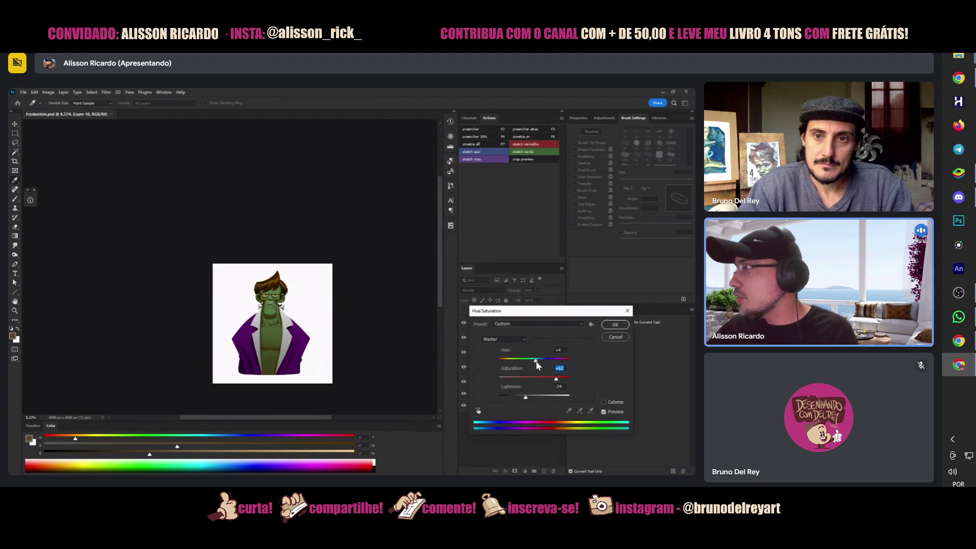
pyautogui.click(615, 325)
pyautogui.keyDown('alt'); pyautogui.click(297, 348); pyautogui.keyUp('alt')
pyautogui.hotkey('ctrl', 's')
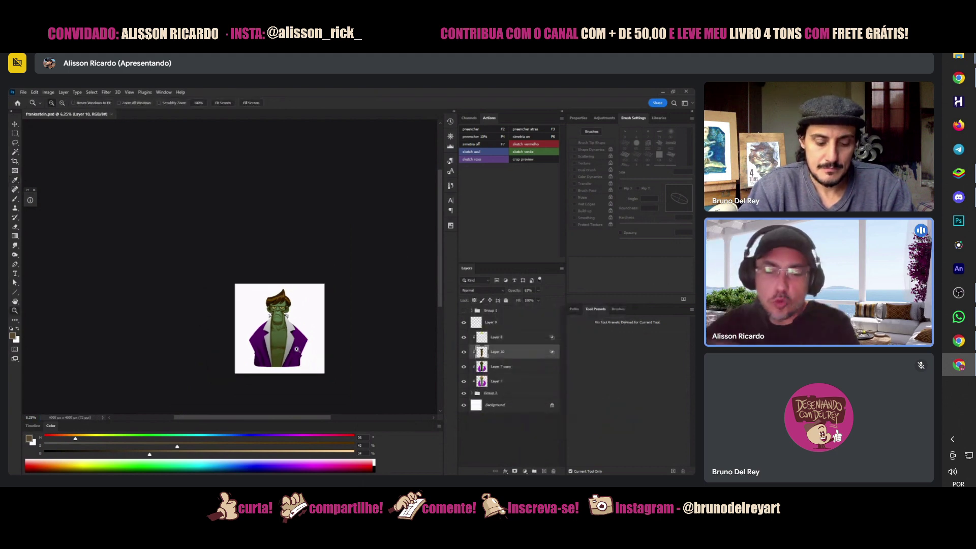
# - Prepare the brush with a light muted green on the tilted canvas, add a new layer above Layer 9 and save
pyautogui.click(297, 348)
pyautogui.click(296, 348)
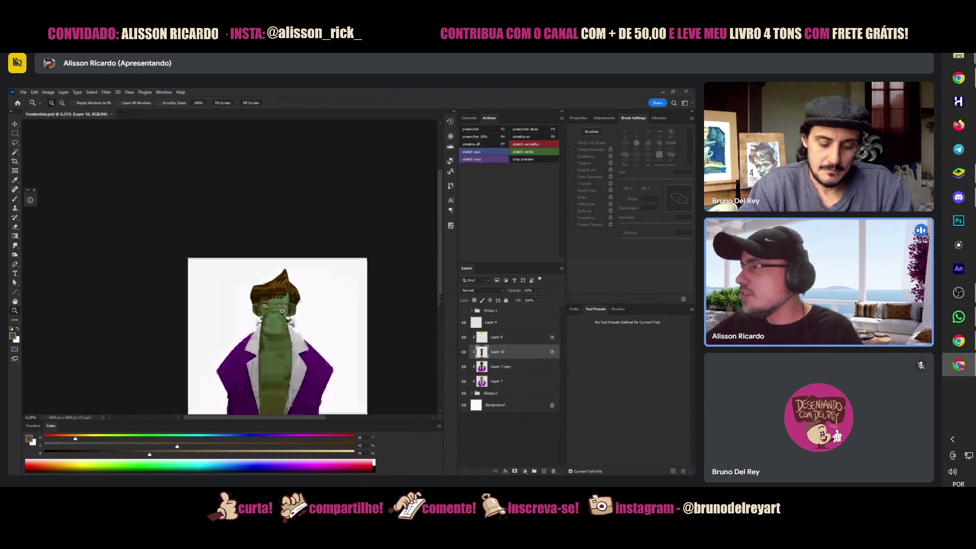
pyautogui.click(296, 348)
pyautogui.press('r')
pyautogui.moveTo(337, 337); pyautogui.dragTo(356, 279)
pyautogui.press('b')
pyautogui.rightClick(310, 300)
pyautogui.press('Return')
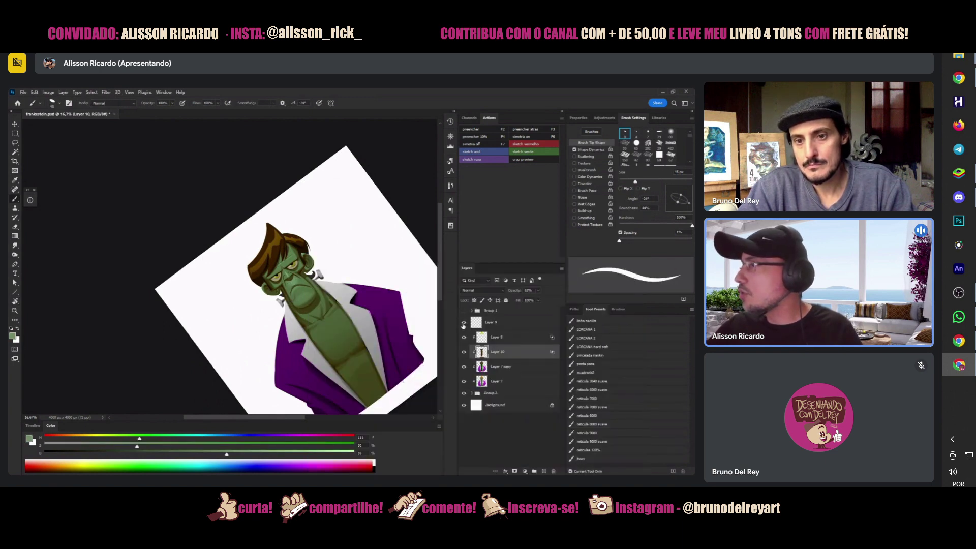
pyautogui.hotkey('ctrl', 'shift', 'alt', 'n')
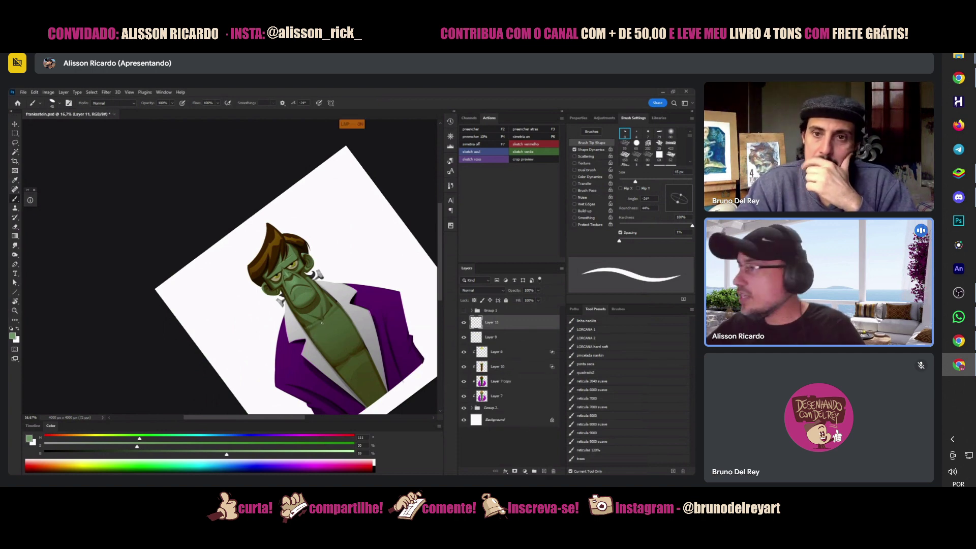
pyautogui.hotkey('ctrl', 's')
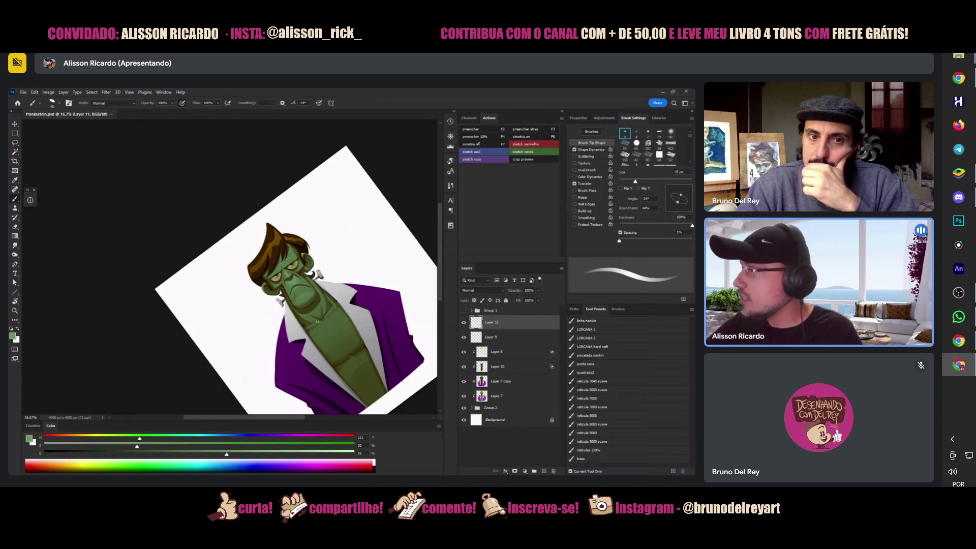
# - Lower the brush flow to 50%, paint light green on the neck area and restore the canvas to upright
pyautogui.moveTo(218, 103); pyautogui.dragTo(203, 115)
pyautogui.moveTo(307, 328); pyautogui.dragTo(319, 322)
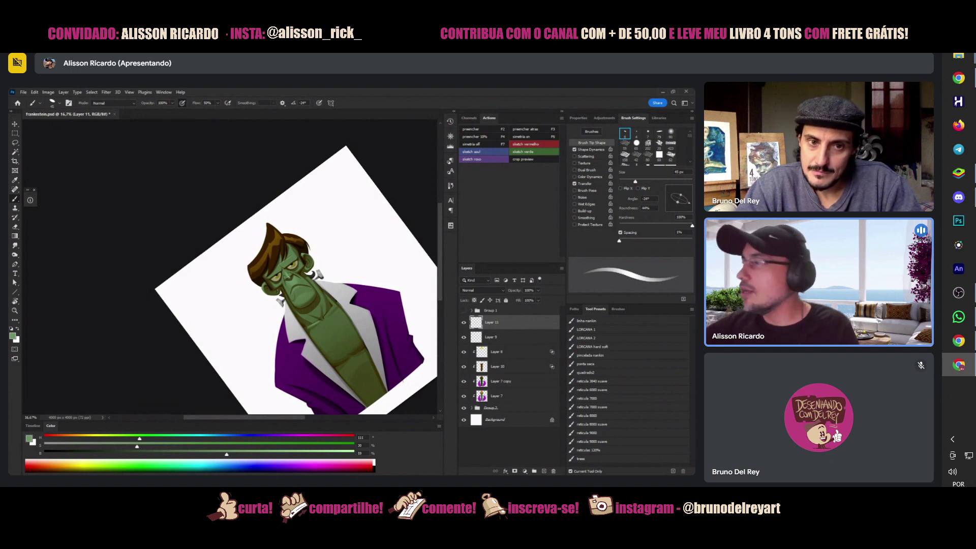
pyautogui.press('Escape')
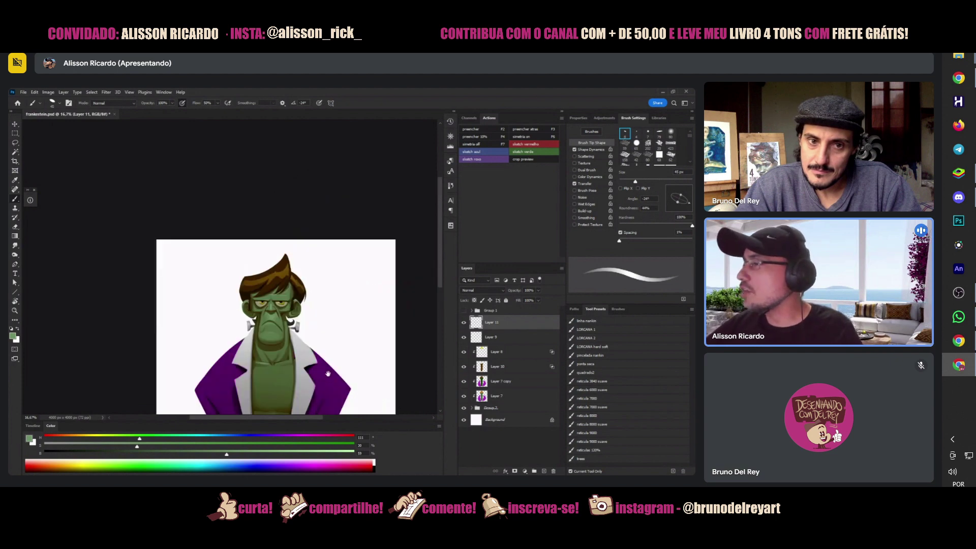
pyautogui.moveTo(328, 374); pyautogui.dragTo(323, 350)
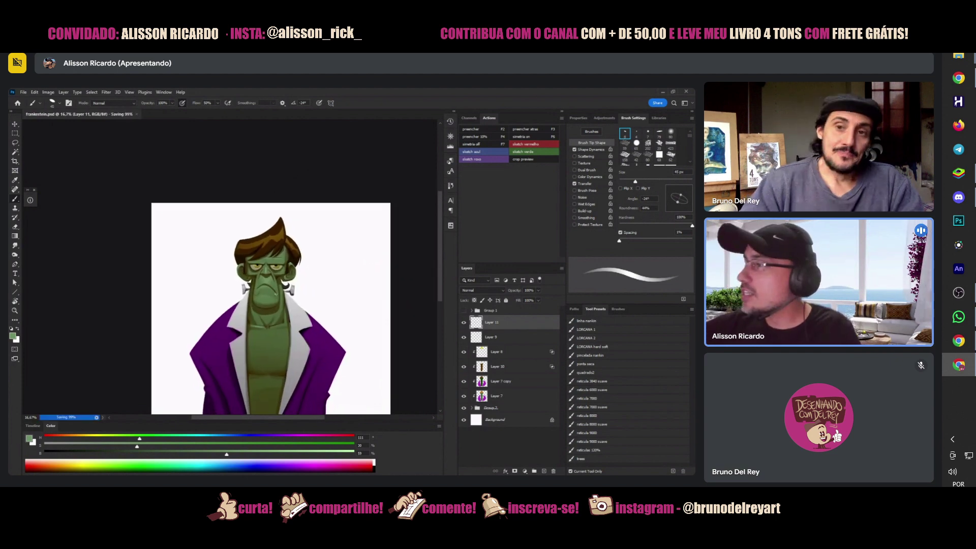
# - Set the brush's Shape Dynamics minimum diameter to 49% and enlarge the brush slightly
pyautogui.click(659, 118)
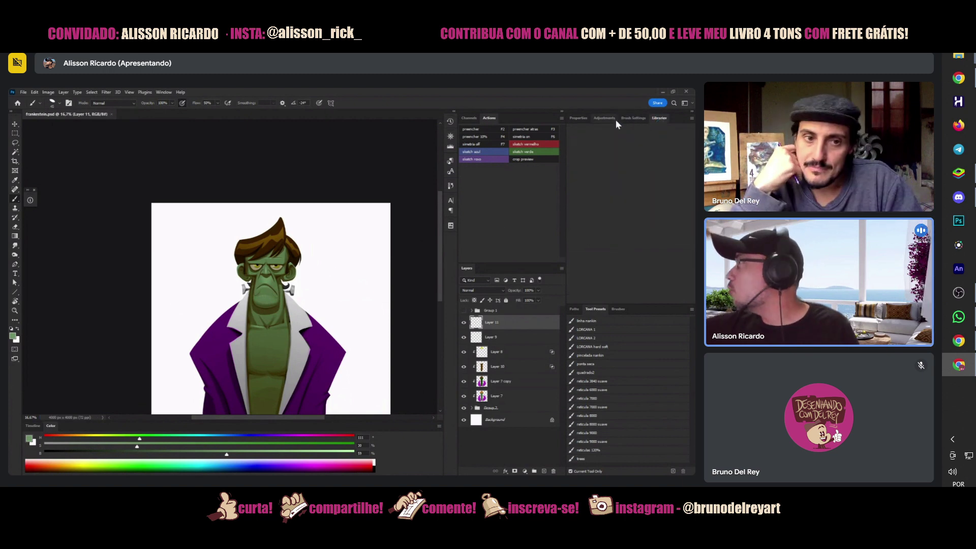
pyautogui.click(641, 118)
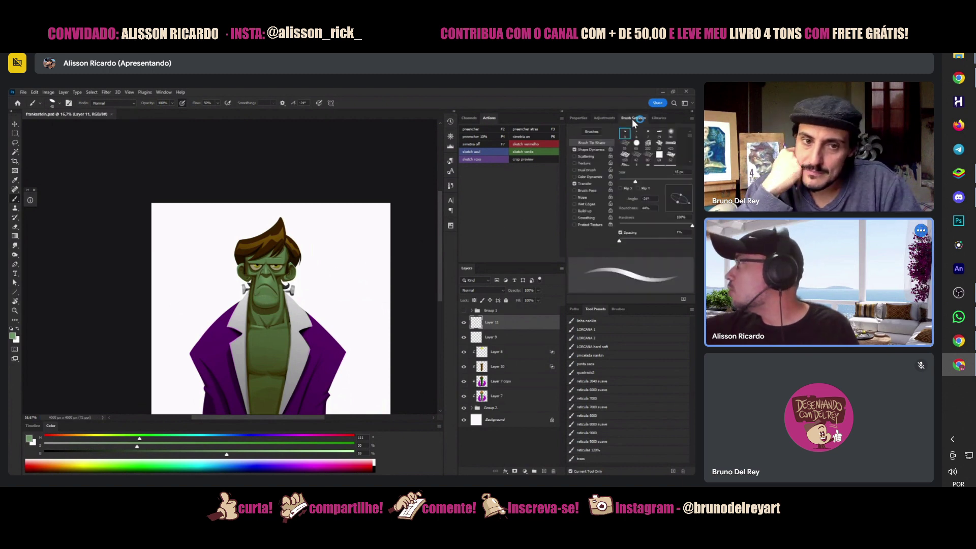
pyautogui.click(591, 150)
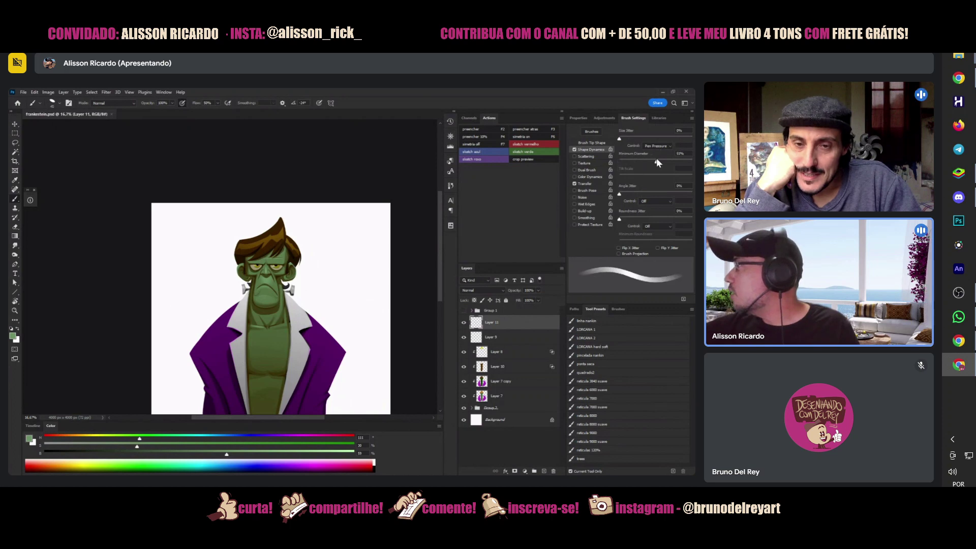
pyautogui.rightClick(266, 322)
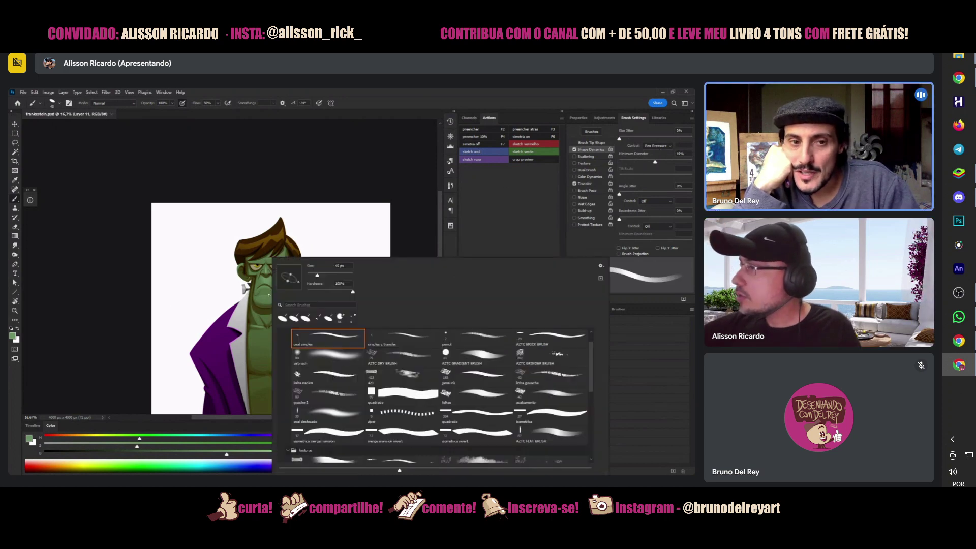
pyautogui.moveTo(317, 277); pyautogui.dragTo(322, 277)
pyautogui.press('Return')
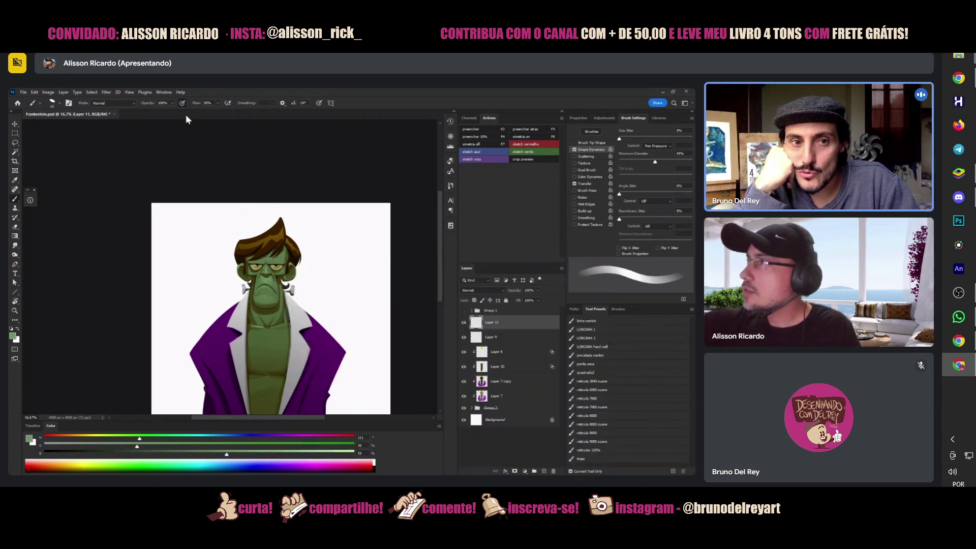
# - Adjust the brush opacity and size and paint light green highlights on the character's skin with the canvas tilted
pyautogui.moveTo(172, 103); pyautogui.dragTo(154, 110)
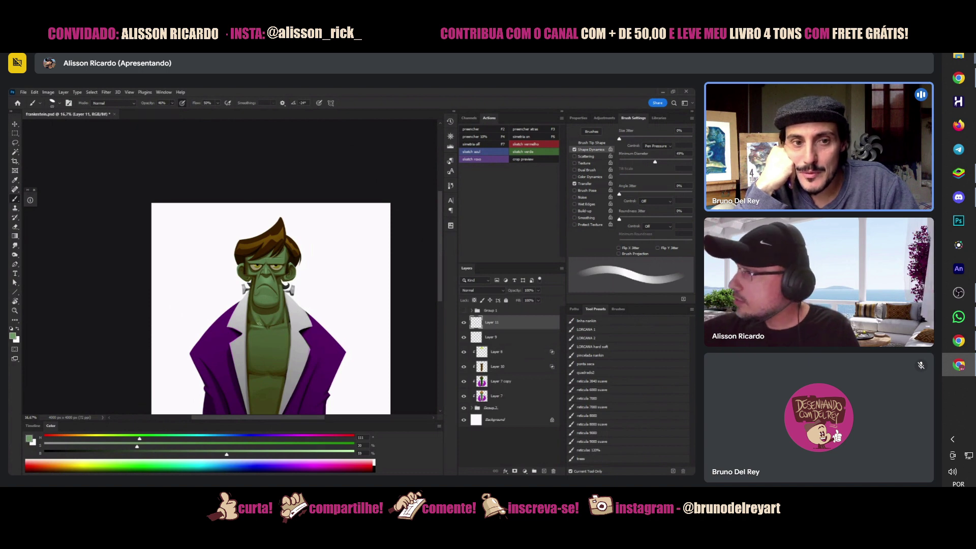
pyautogui.moveTo(264, 292); pyautogui.dragTo(273, 251)
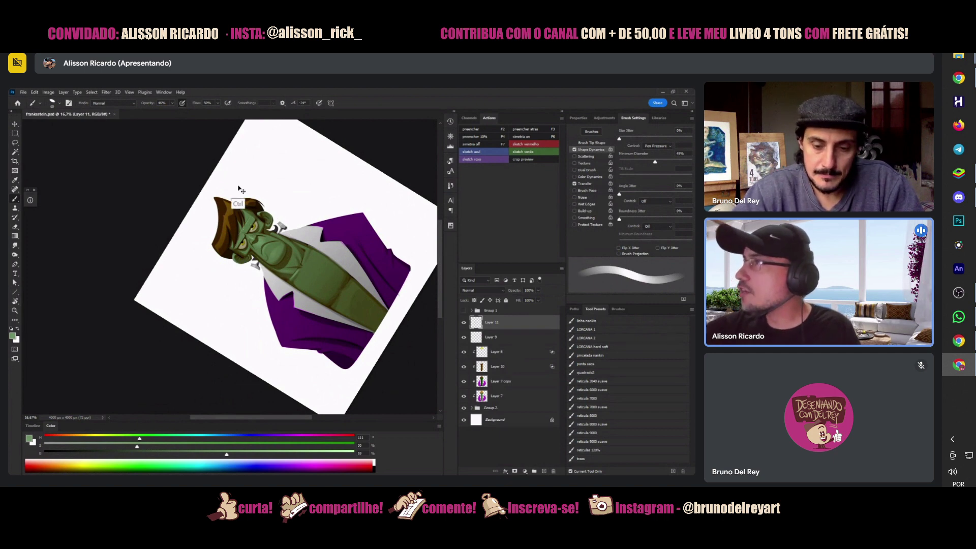
pyautogui.click(172, 103)
pyautogui.moveTo(168, 111); pyautogui.dragTo(178, 110)
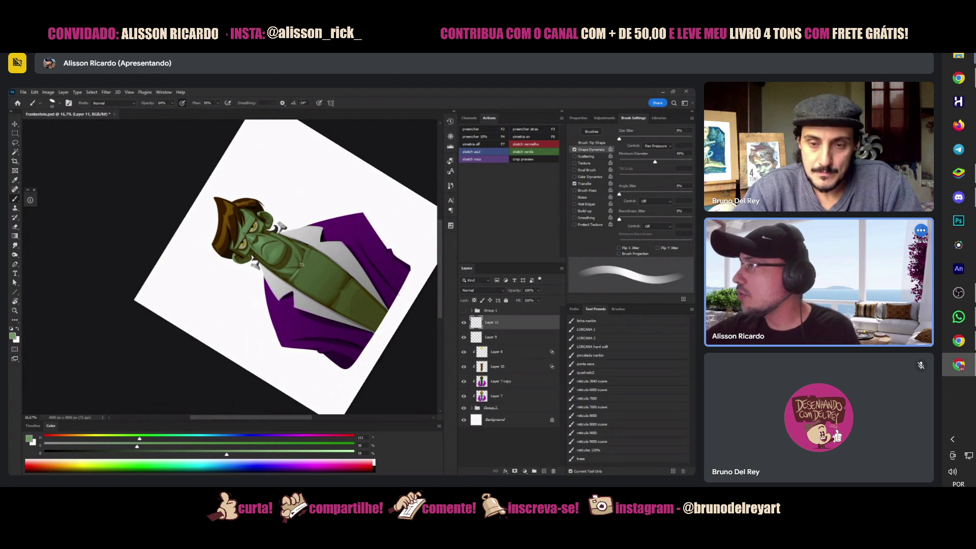
pyautogui.click(172, 102)
pyautogui.moveTo(171, 111); pyautogui.dragTo(180, 111)
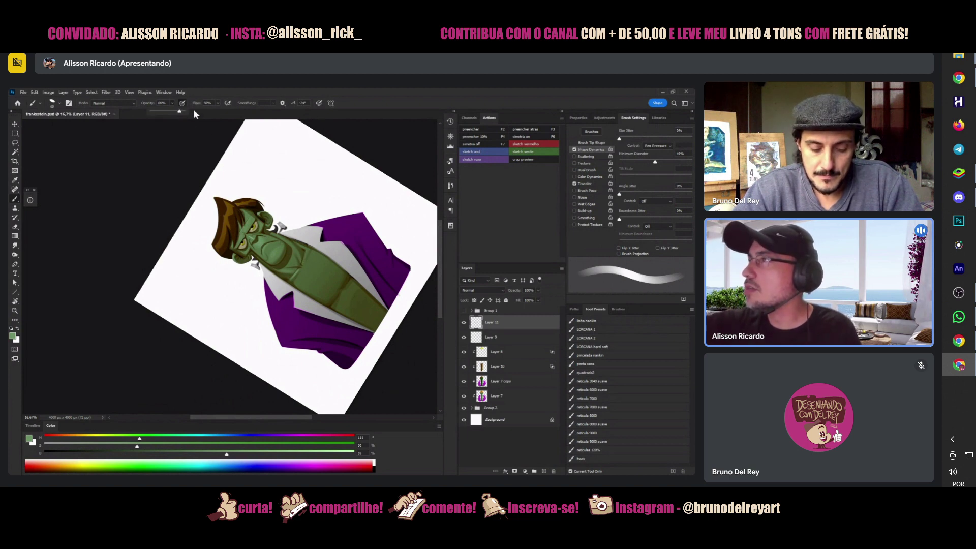
pyautogui.rightClick(338, 250)
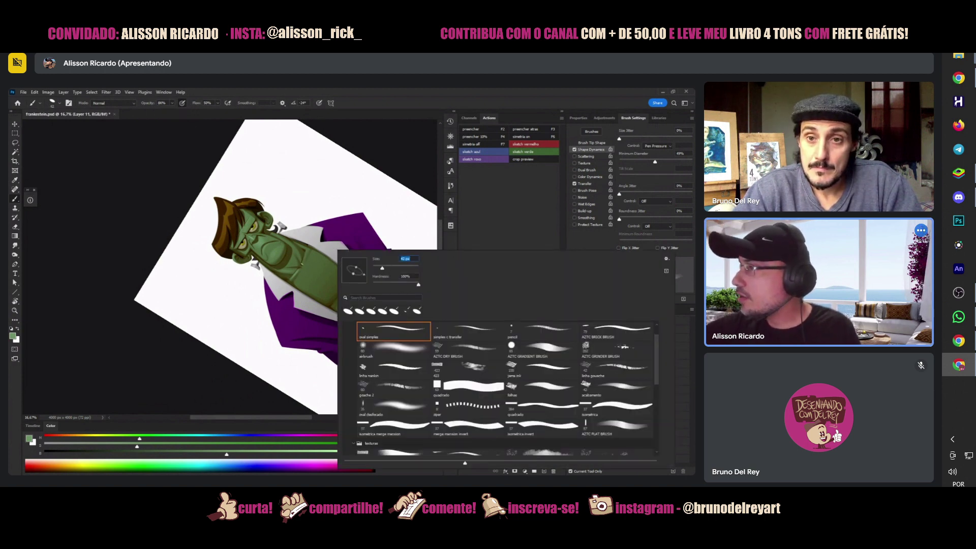
pyautogui.press('Return')
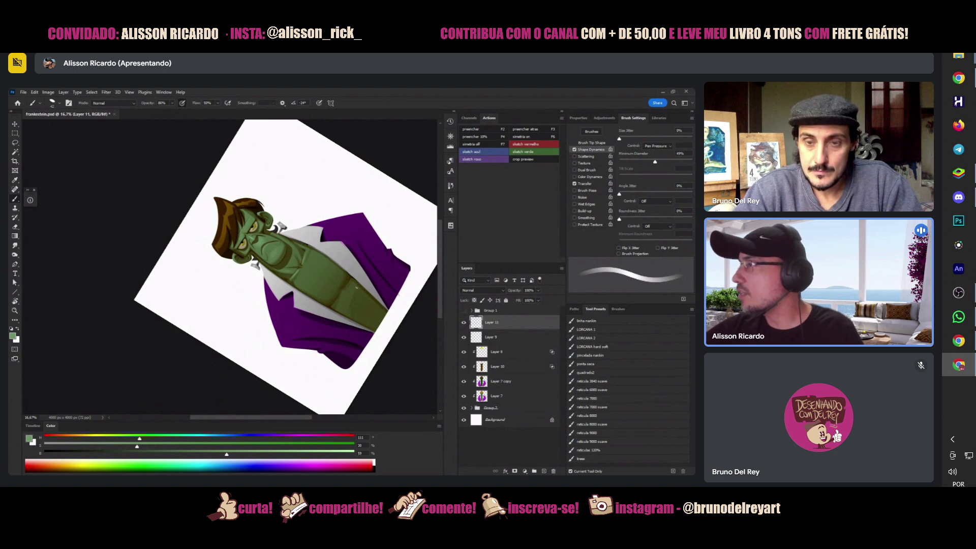
pyautogui.press('Escape')
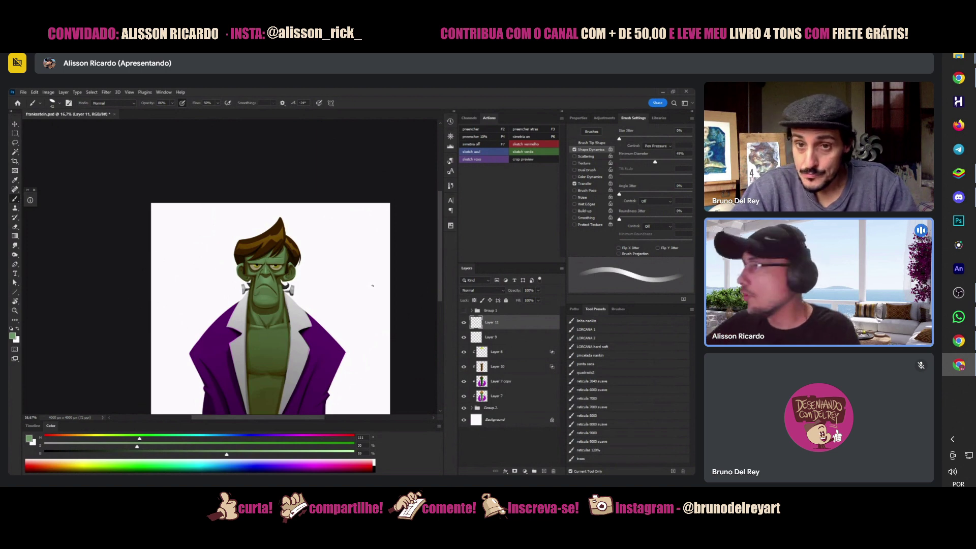
# - Switch the foreground colour to white and review the whole character at several zoom levels
pyautogui.press('x')
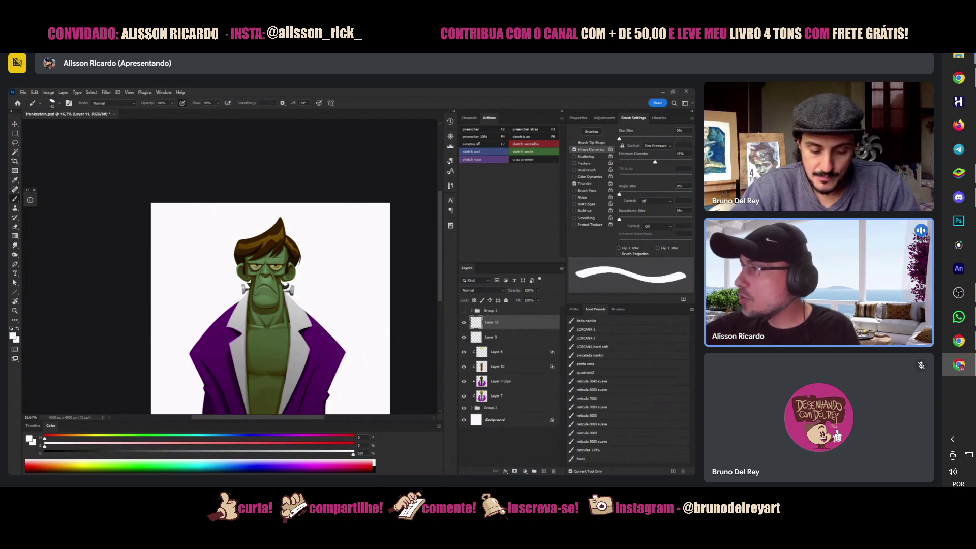
pyautogui.press('z')
pyautogui.keyDown('alt'); pyautogui.click(258, 286); pyautogui.keyUp('alt')
pyautogui.keyDown('alt'); pyautogui.click(258, 285); pyautogui.keyUp('alt')
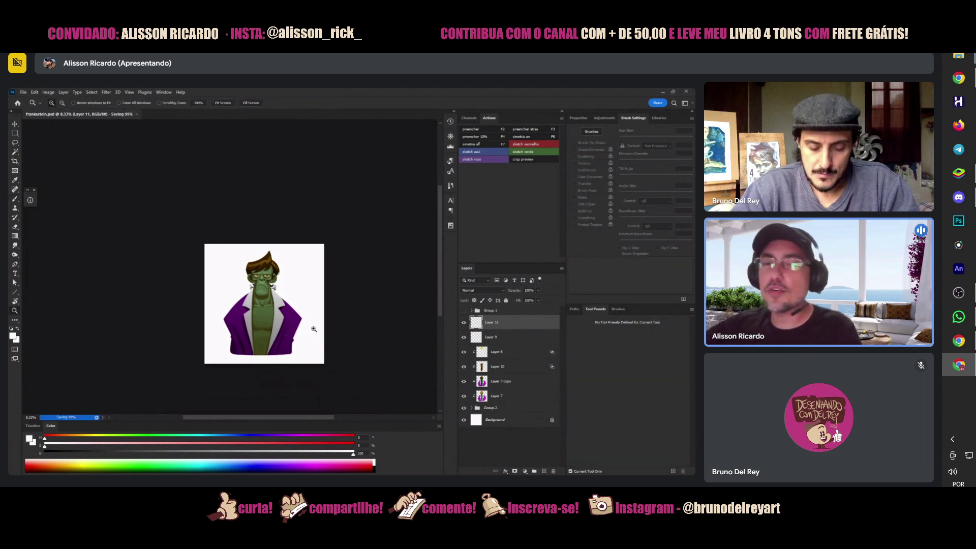
pyautogui.click(274, 291)
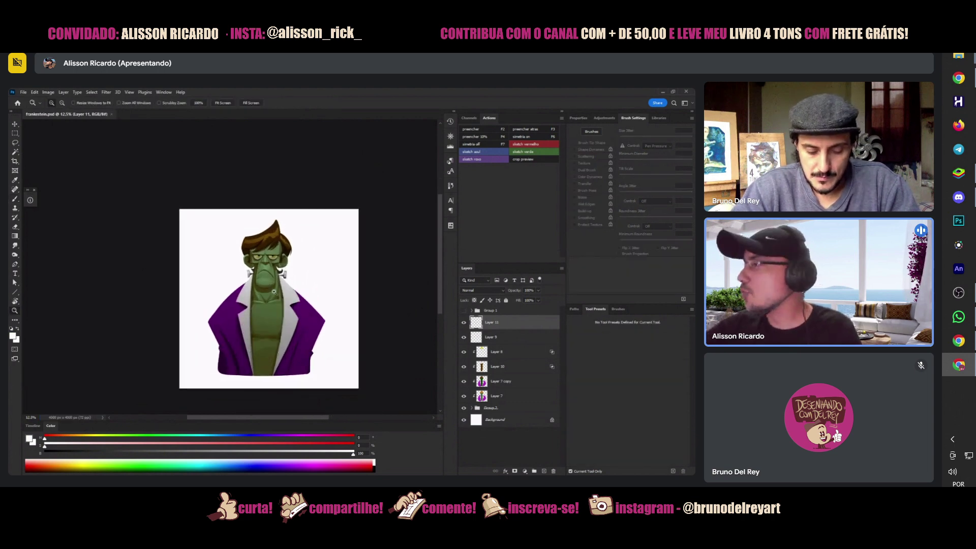
pyautogui.keyDown('alt'); pyautogui.click(326, 355); pyautogui.keyUp('alt')
pyautogui.click(329, 352)
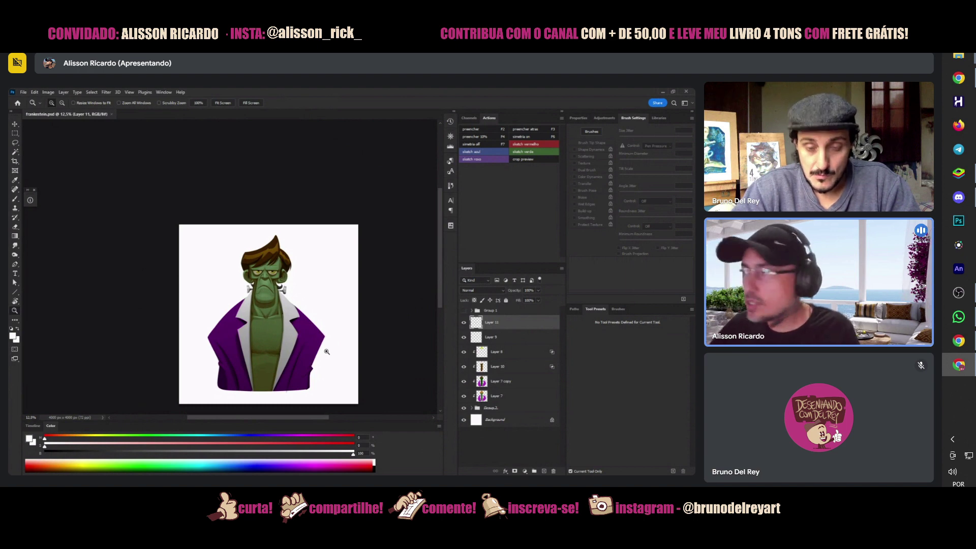
# - Sample the brown of the character's hair as the brush colour
pyautogui.click(255, 262)
pyautogui.press('b')
pyautogui.press('alt')
pyautogui.keyDown('alt'); pyautogui.click(249, 262); pyautogui.keyUp('alt')
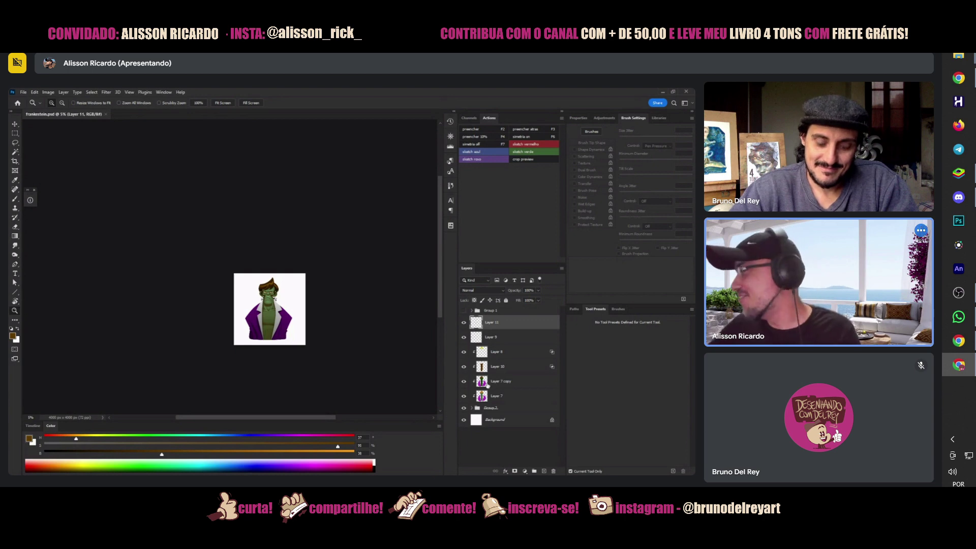
# - Select the purple jacket areas on Layer 7 copy with the Magic Wand
pyautogui.click(487, 381)
pyautogui.press('w')
pyautogui.click(285, 328)
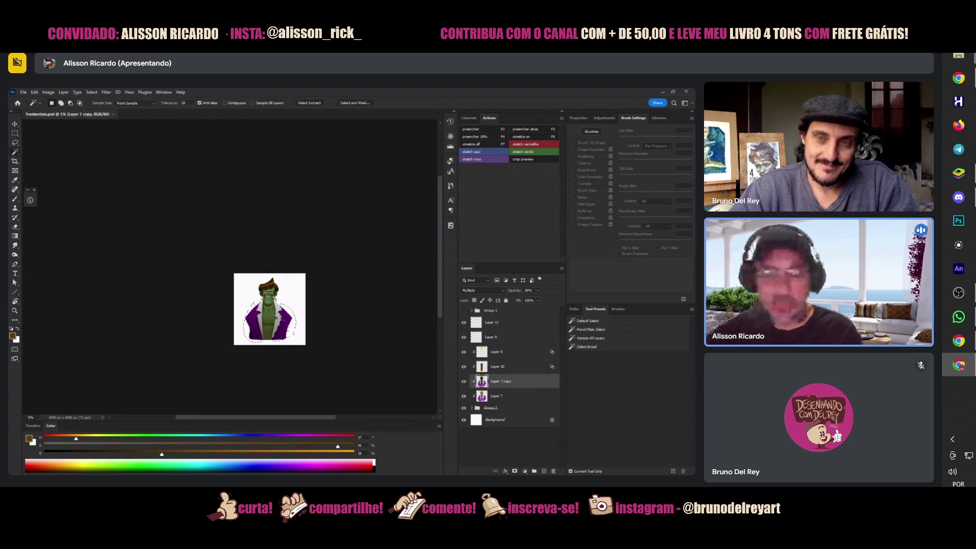
# - Sample the jacket's dark purple for the Gradient tool and compare the artwork with Layer 7 copy hidden and shown
pyautogui.press('g')
pyautogui.keyDown('alt'); pyautogui.click(254, 346); pyautogui.keyUp('alt')
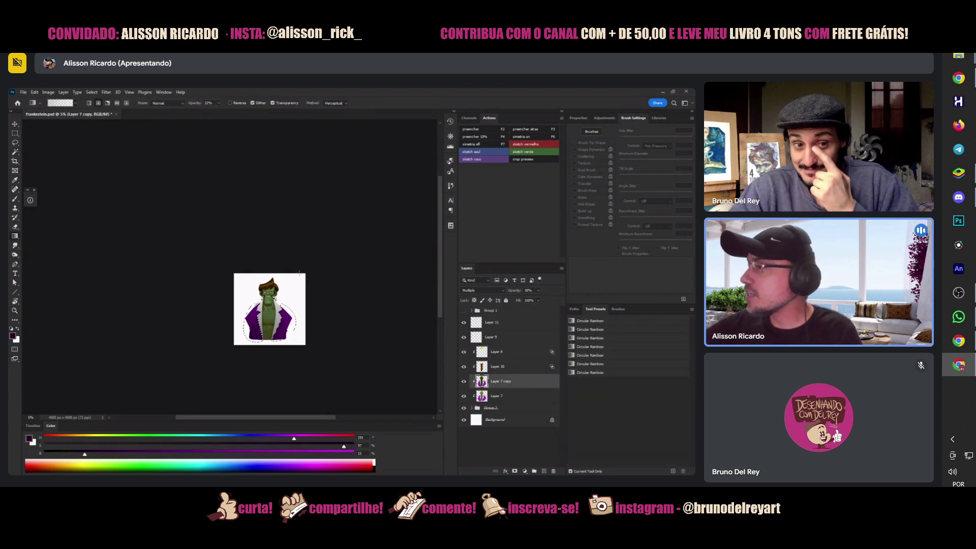
pyautogui.click(464, 384)
pyautogui.click(464, 384)
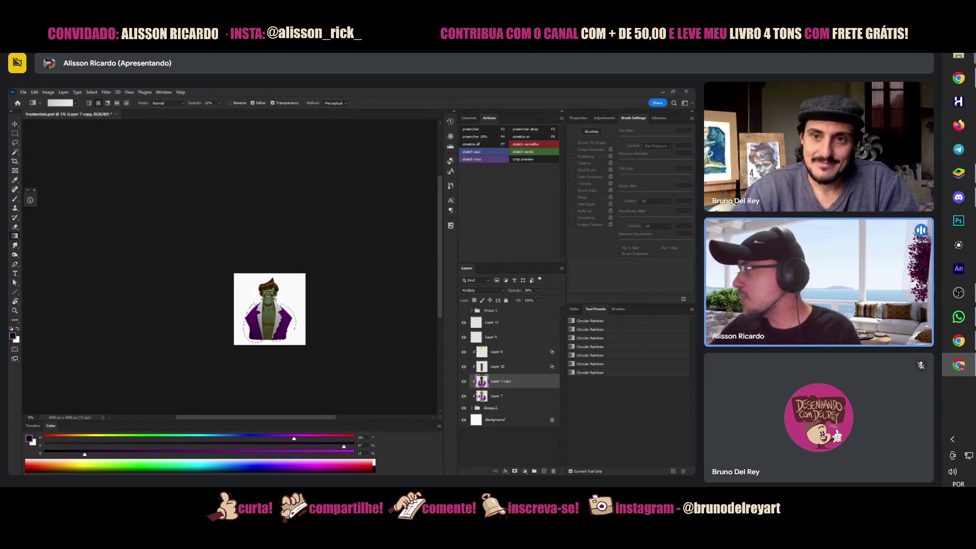
# - Shift the midtones of the selected jacket areas on Layer 7 toward blue, about +43, with Color Balance, and save the document
pyautogui.click(479, 395)
pyautogui.hotkey('ctrl', 'b')
pyautogui.moveTo(383, 418); pyautogui.dragTo(393, 417)
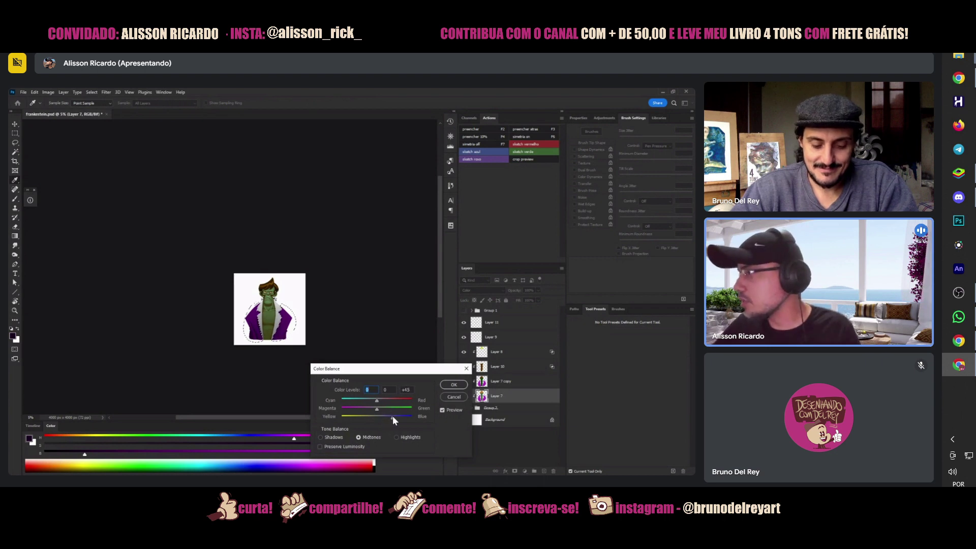
pyautogui.click(454, 385)
pyautogui.press('z')
pyautogui.keyDown('alt'); pyautogui.click(291, 332); pyautogui.keyUp('alt')
pyautogui.hotkey('ctrl', 's')
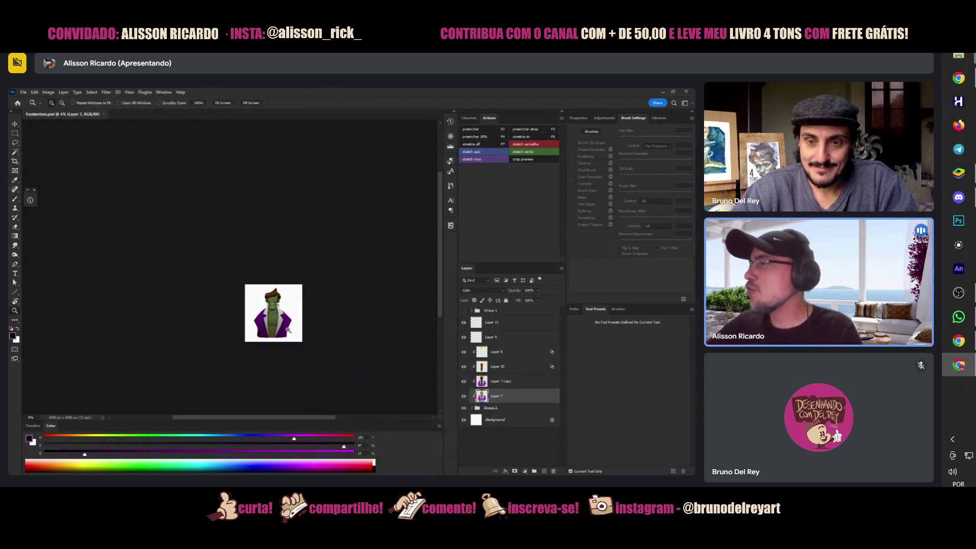
# - Sample the light grey of the jacket's lapel as the brush colour
pyautogui.click(290, 331)
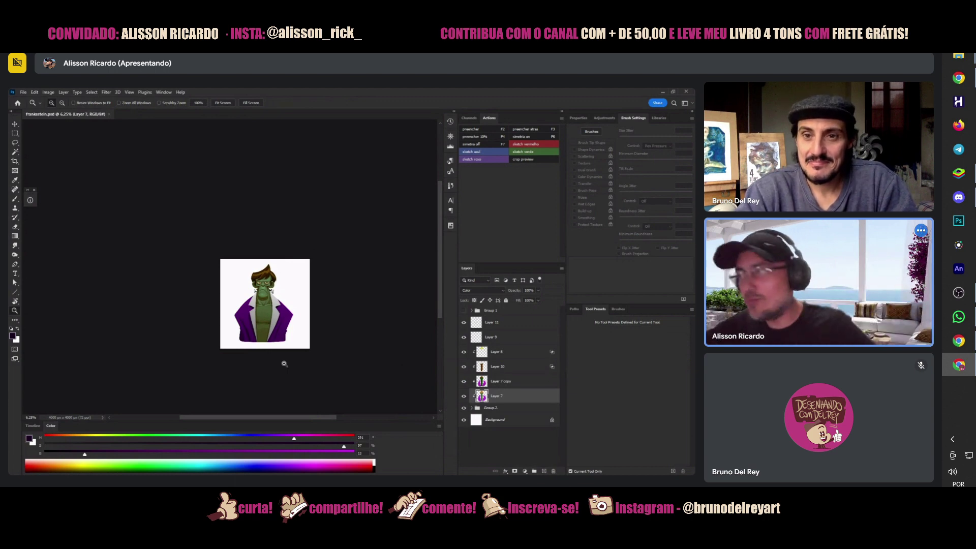
pyautogui.click(286, 318)
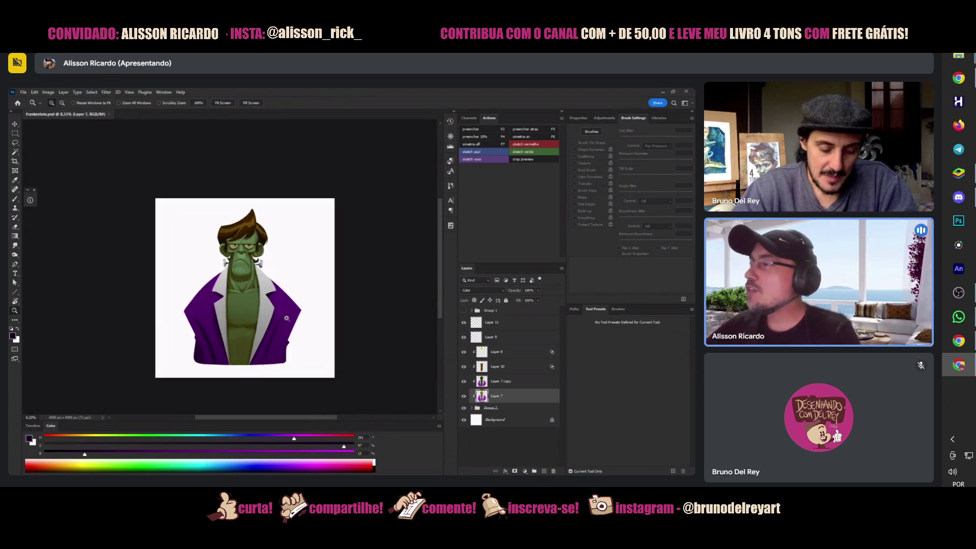
pyautogui.click(268, 350)
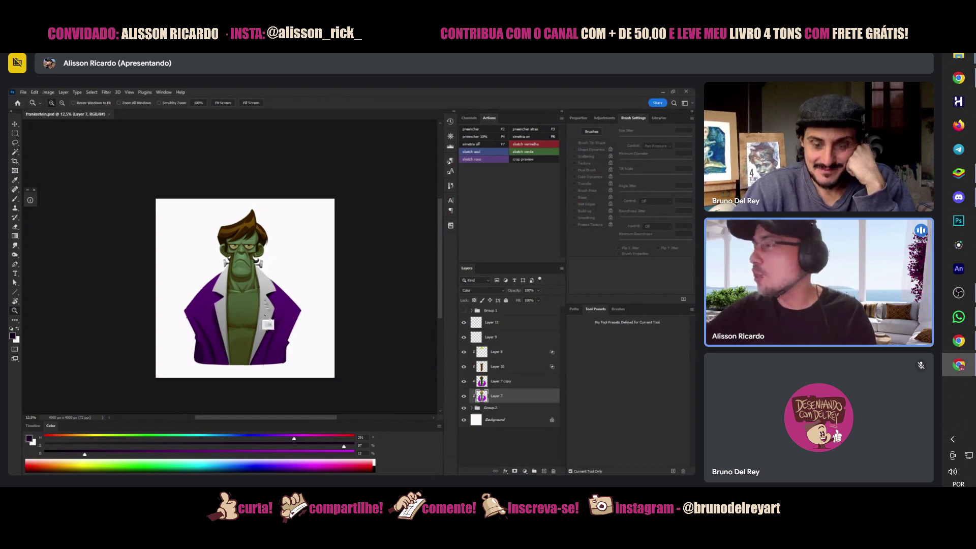
pyautogui.keyDown('alt'); pyautogui.click(267, 308); pyautogui.keyUp('alt')
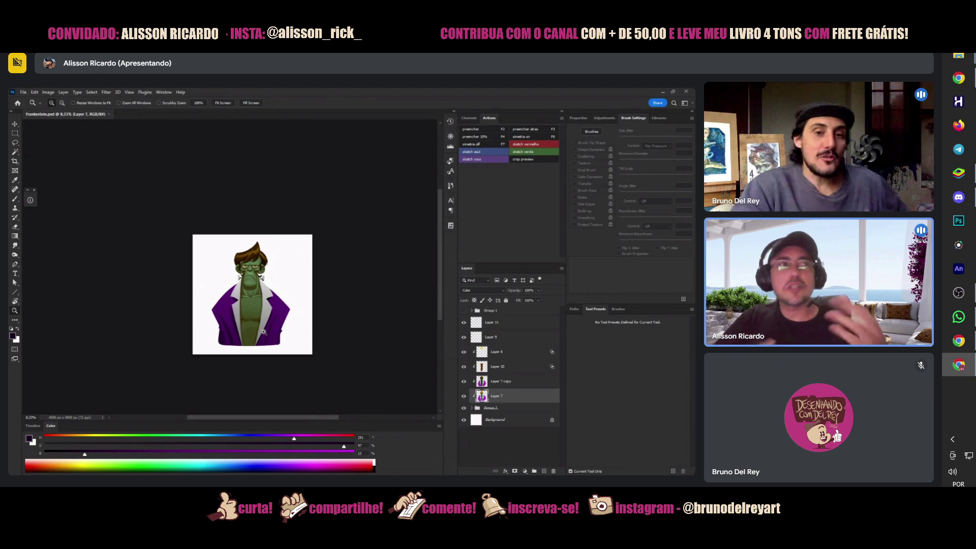
pyautogui.click(272, 277)
pyautogui.moveTo(272, 277)
pyautogui.mouseDown()
pyautogui.moveTo(328, 257)
pyautogui.moveTo(323, 269)
pyautogui.mouseUp()
pyautogui.press('b')
pyautogui.keyDown('alt'); pyautogui.click(251, 304); pyautogui.keyUp('alt')
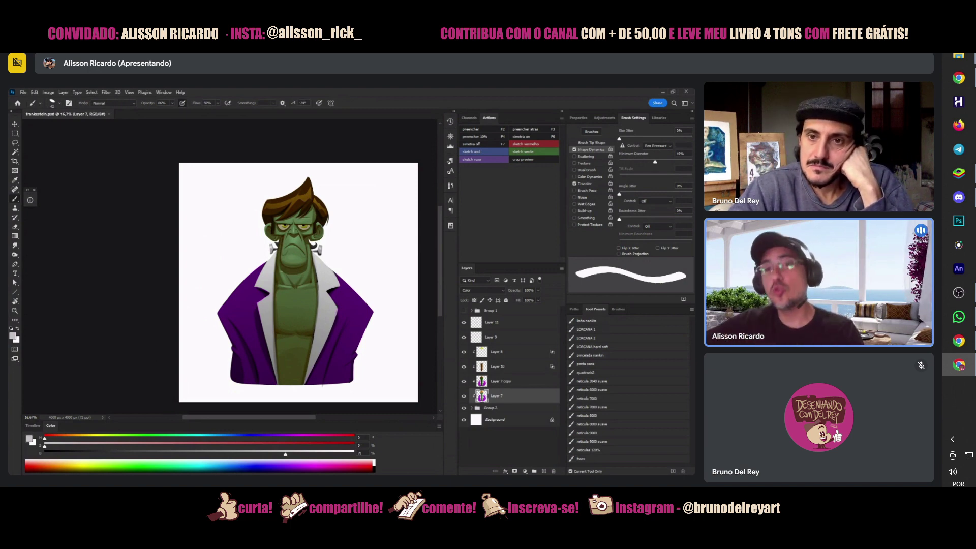
# - Examine the colouring of the whole character and its face at several zoom levels
pyautogui.press('z')
pyautogui.keyDown('alt'); pyautogui.click(271, 299); pyautogui.keyUp('alt')
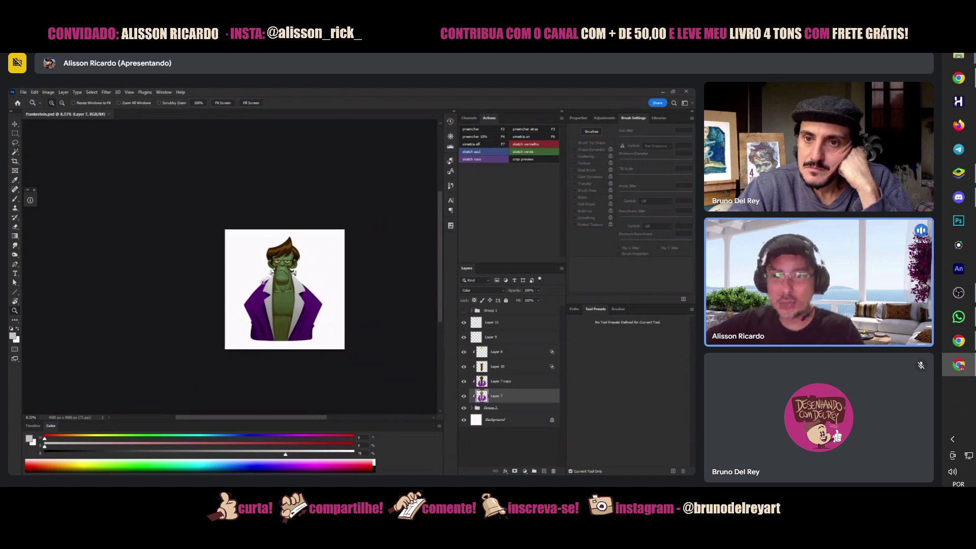
pyautogui.click(264, 284)
pyautogui.click(264, 283)
pyautogui.click(264, 283)
pyautogui.press('b')
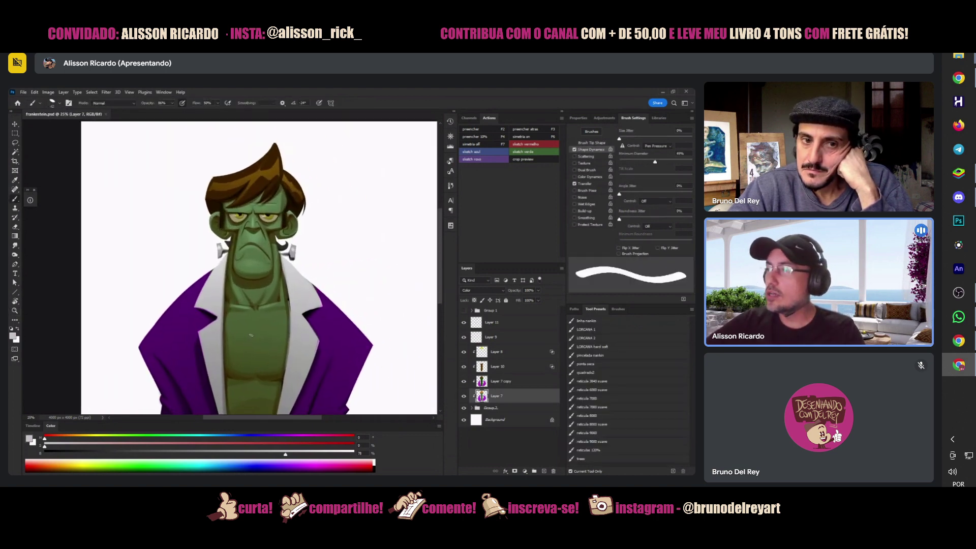
pyautogui.press('z')
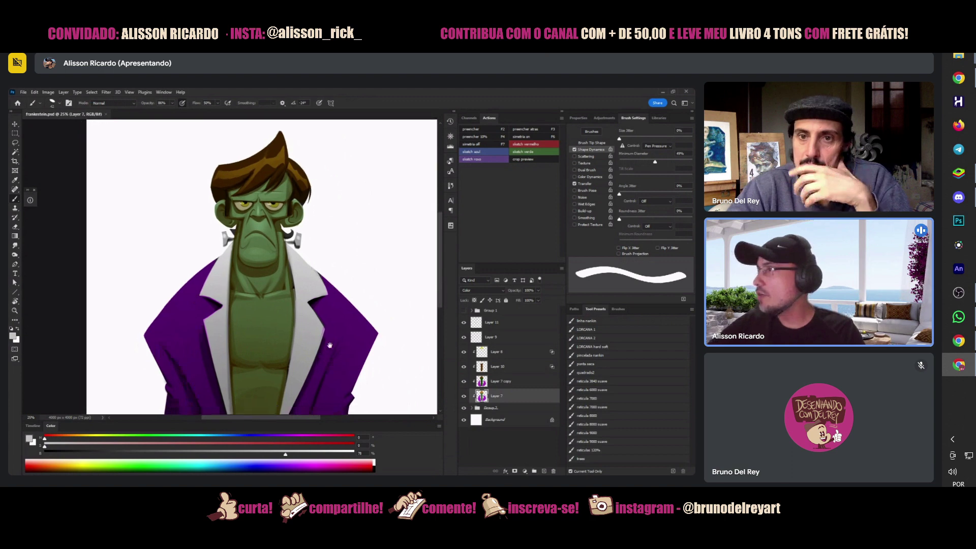
pyautogui.keyDown('alt'); pyautogui.click(338, 344); pyautogui.keyUp('alt')
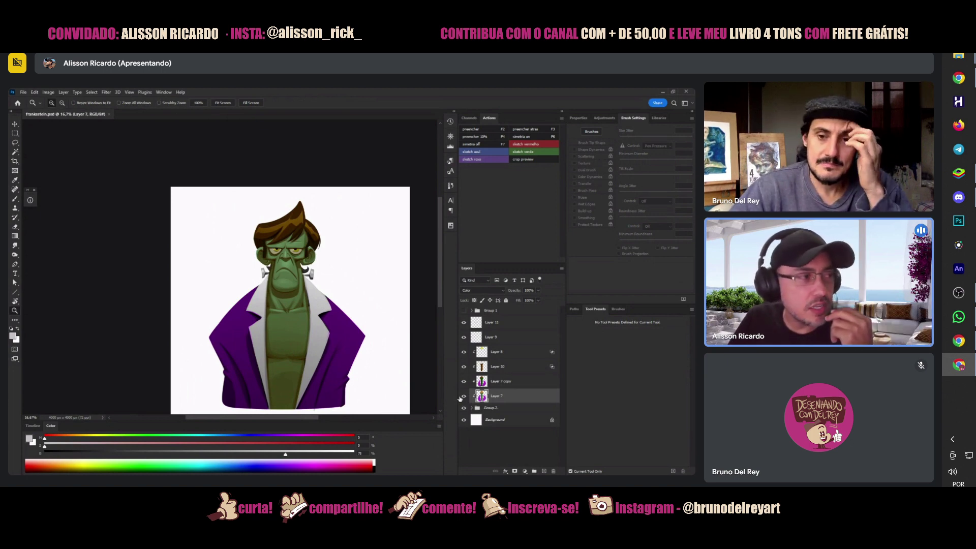
pyautogui.scroll(-1, 291, 263)
pyautogui.scroll(-1, 290, 263)
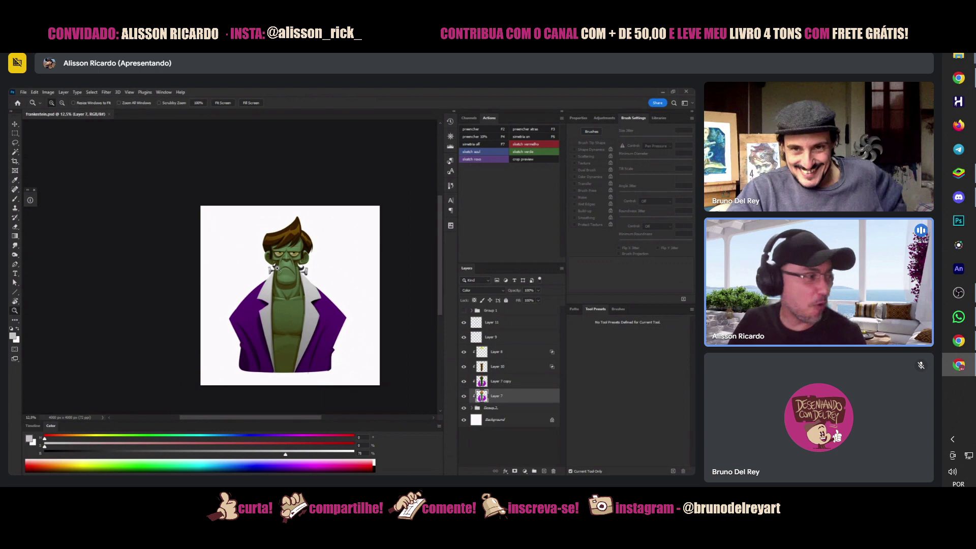
# - Sample the dark brown of the character's hair as the brush colour
pyautogui.click(283, 246)
pyautogui.press('b')
pyautogui.keyDown('alt'); pyautogui.click(293, 236); pyautogui.keyUp('alt')
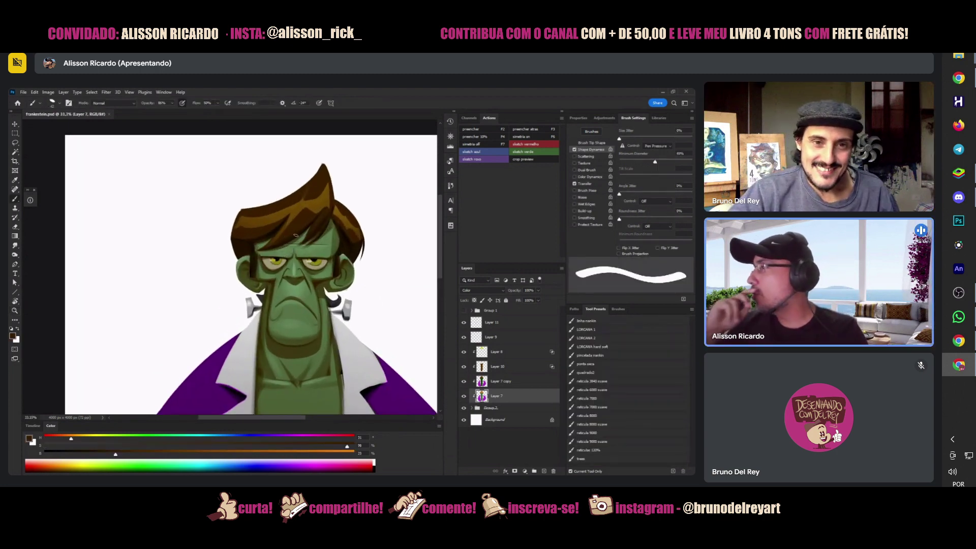
# - Add a new empty layer directly above Layer 11
pyautogui.click(469, 323)
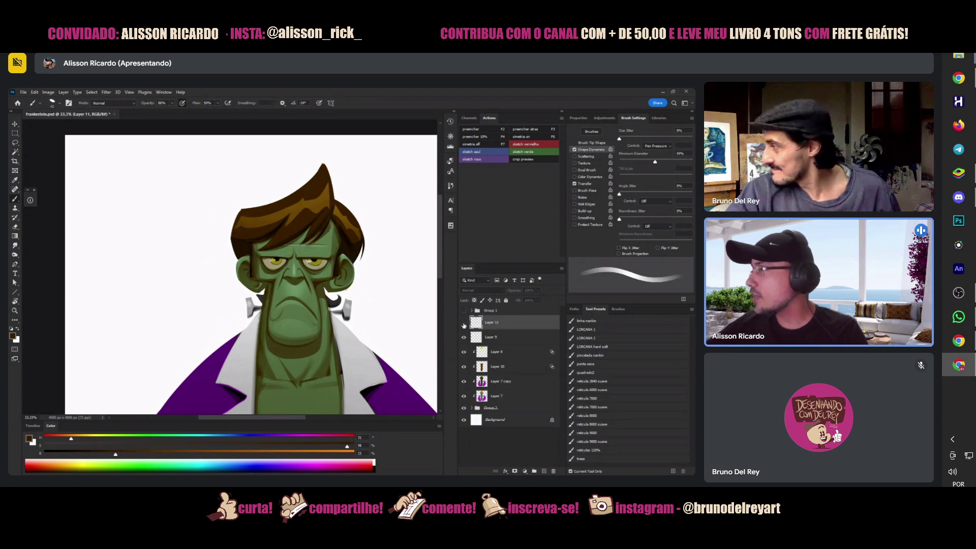
pyautogui.hotkey('ctrl', 'shift', 'alt', 'n')
pyautogui.press('z')
pyautogui.hotkey('ctrl', '-')
pyautogui.hotkey('ctrl', '-')
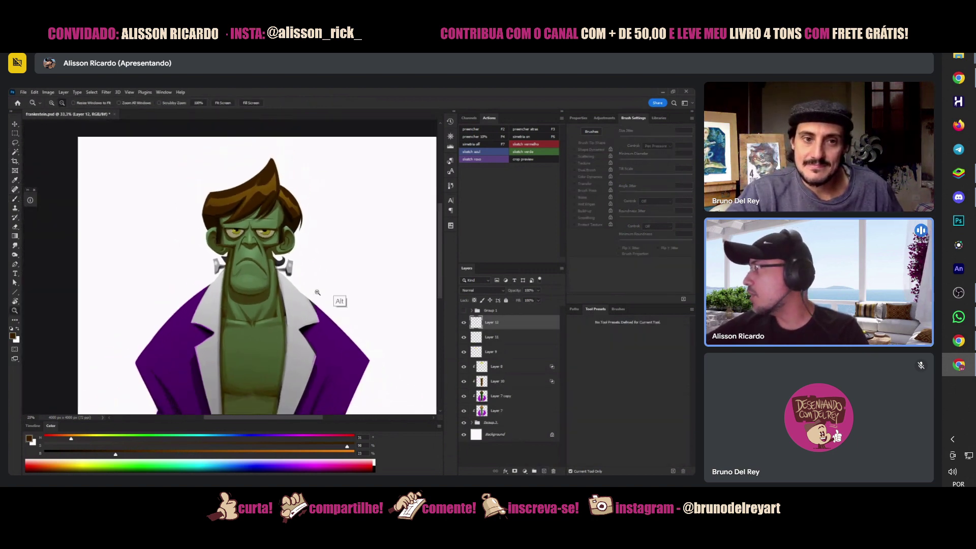
# - Group all the character layers from Layer 12 down to Group 2 and merge a duplicate of that group into a single layer
pyautogui.keyDown('shift'); pyautogui.click(515, 425); pyautogui.keyUp('shift')
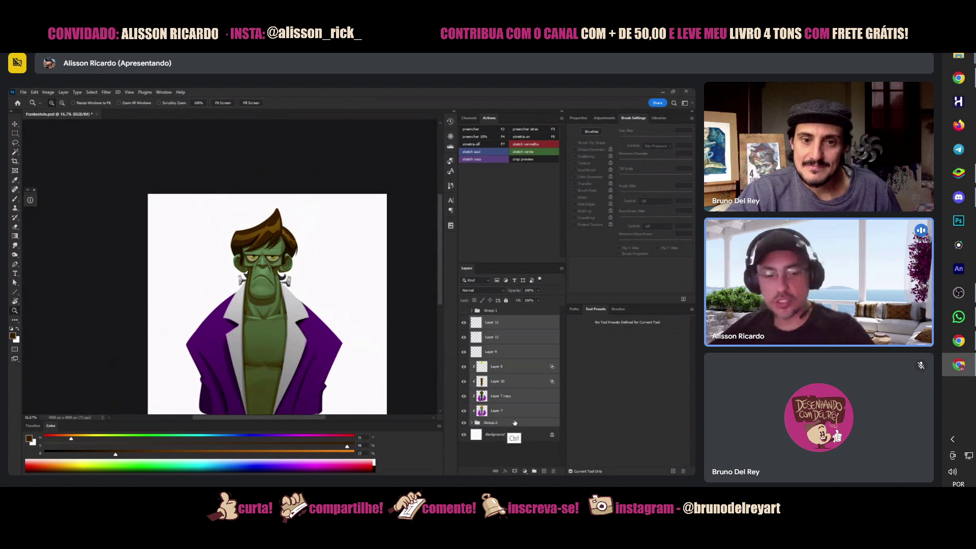
pyautogui.hotkey('ctrl', 'g')
pyautogui.hotkey('ctrl', 'j')
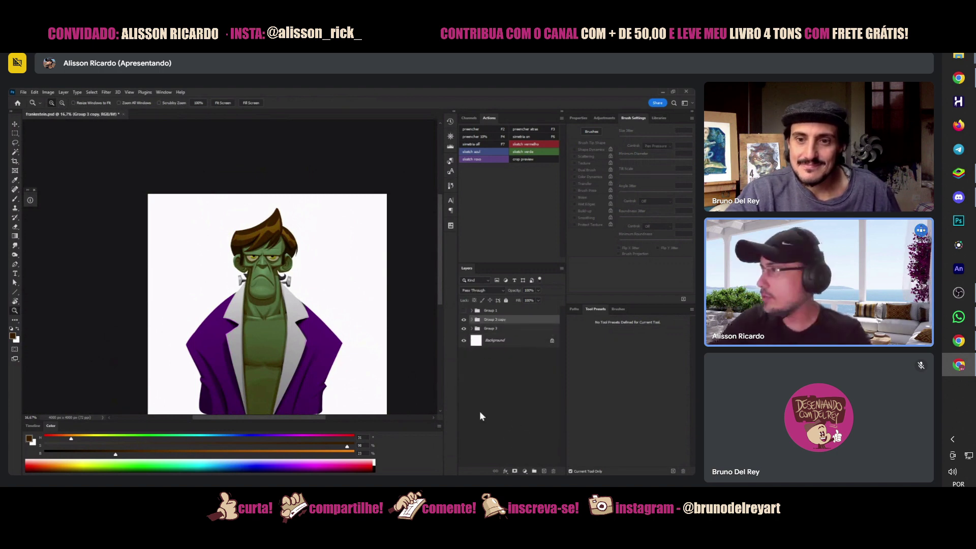
pyautogui.hotkey('ctrl', 'e')
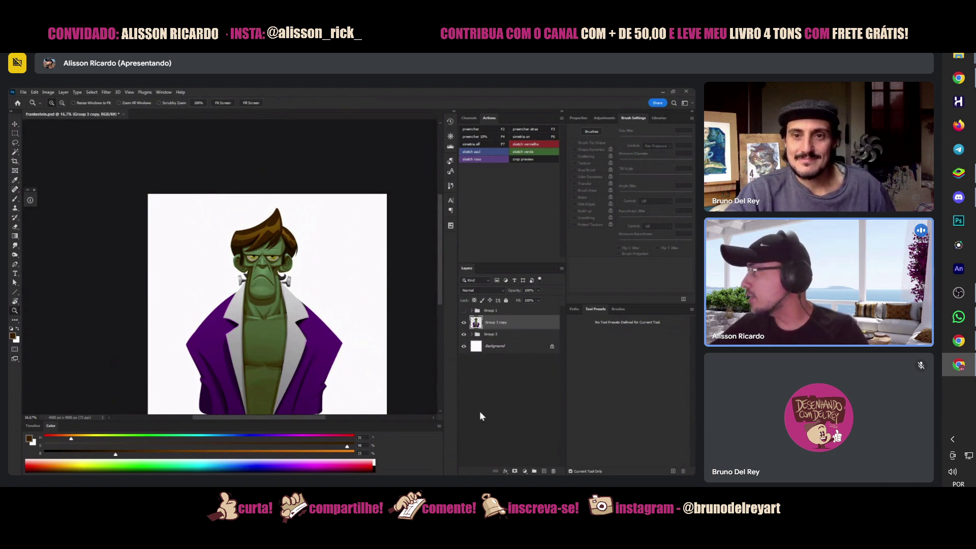
# - Add a new empty layer above the merged character copy for brush work on the head, and save the document
pyautogui.click(544, 472)
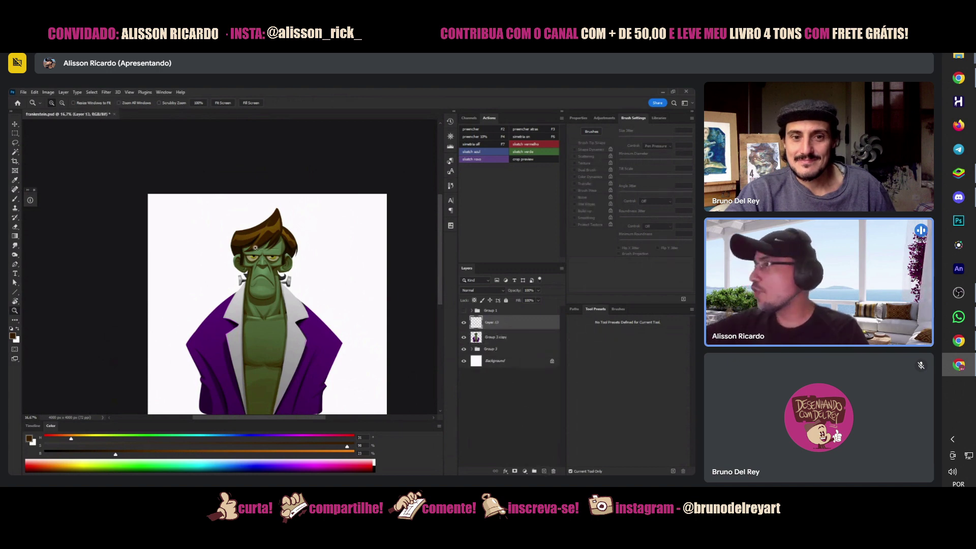
pyautogui.click(256, 248)
pyautogui.click(257, 248)
pyautogui.press('b')
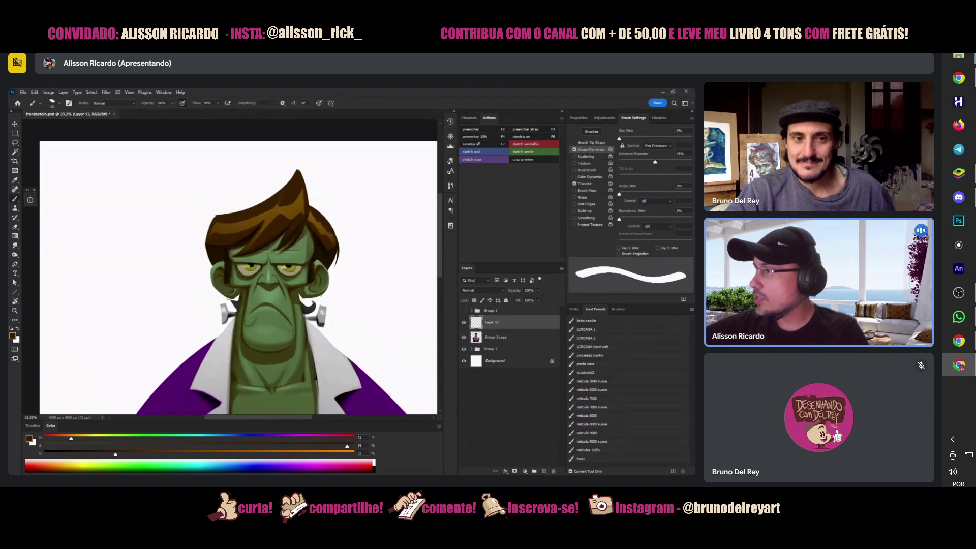
pyautogui.press('ctrl')
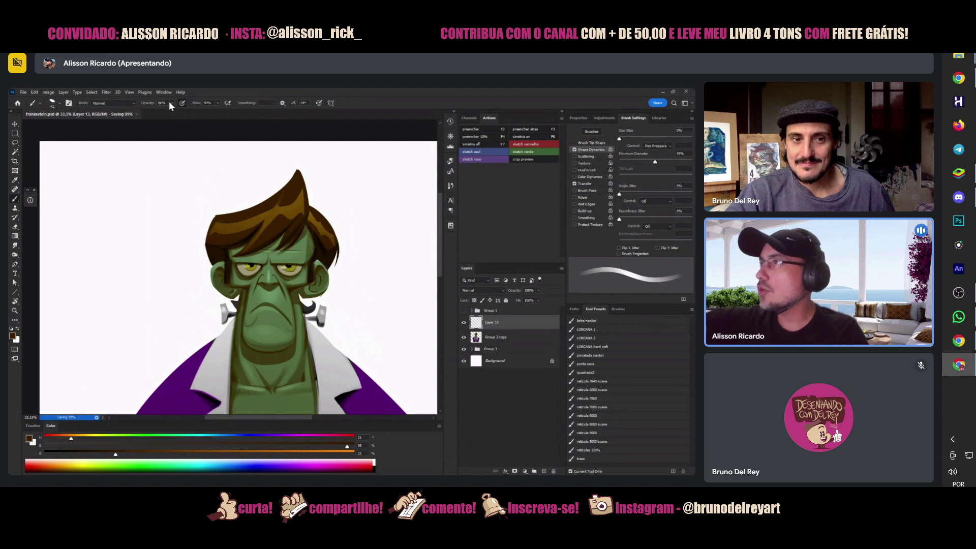
# - Set the brush to 100% opacity without pen-pressure opacity and paint brown over the hair beside the forehead
pyautogui.click(182, 103)
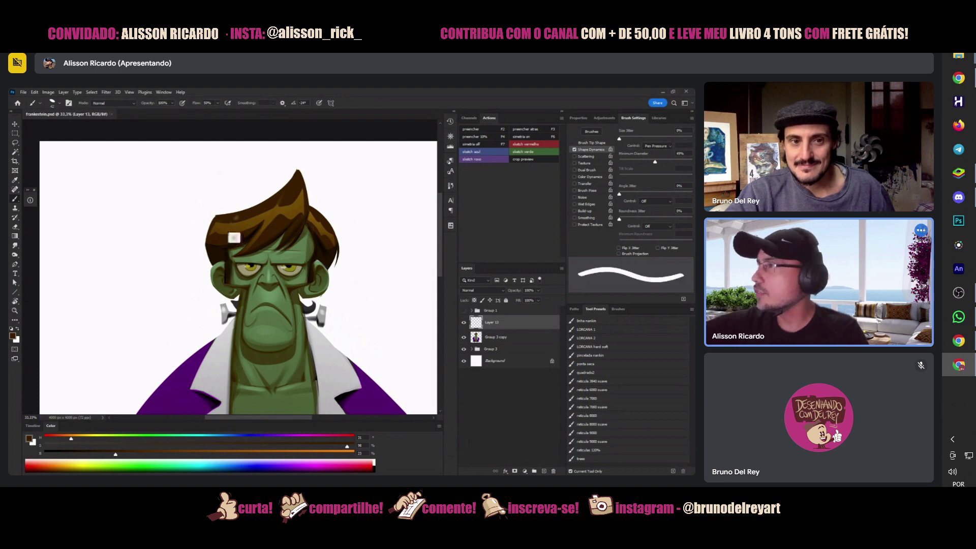
pyautogui.moveTo(229, 231); pyautogui.dragTo(239, 252)
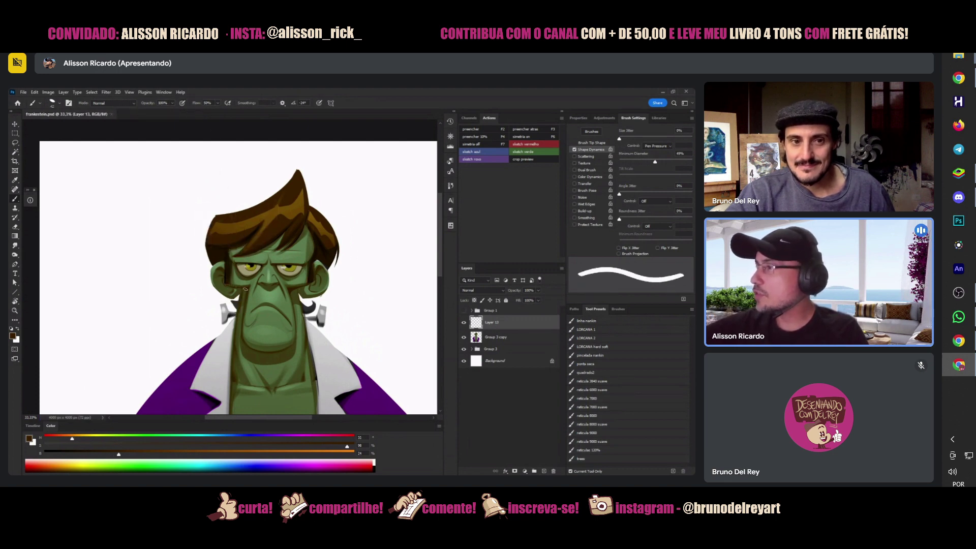
pyautogui.rightClick(233, 311)
pyautogui.press('Escape')
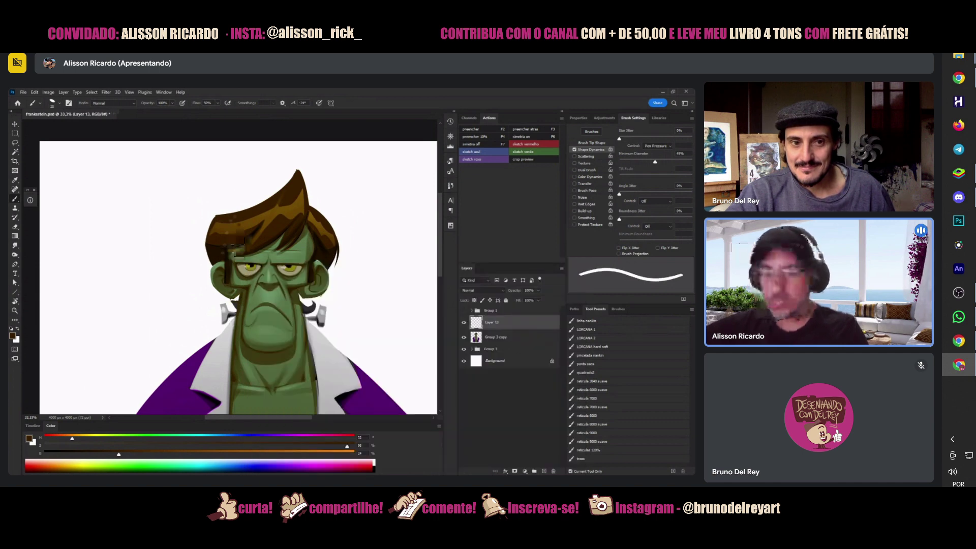
# - Outline the small hair curl below the ear with the Lasso, colour it brown on the new layer, and save the document
pyautogui.press('l')
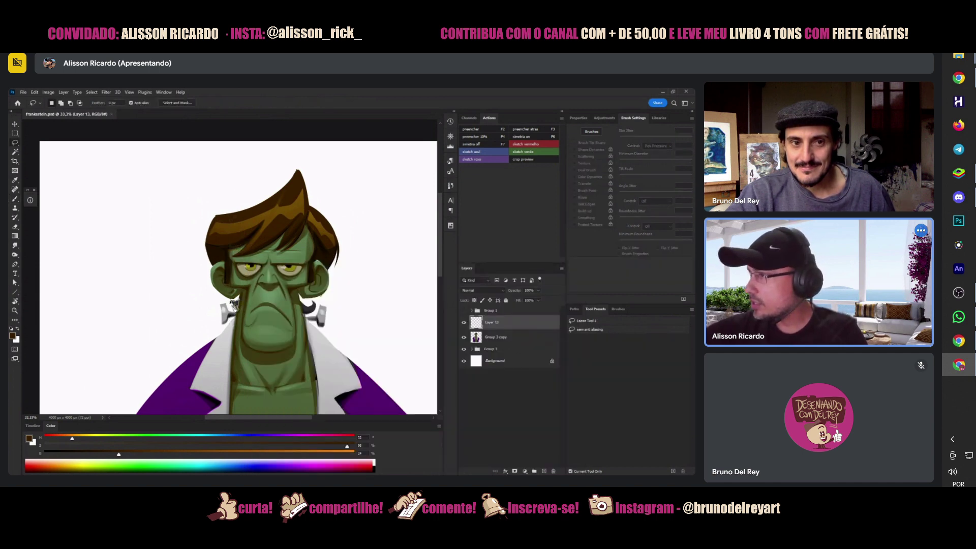
pyautogui.press('shift')
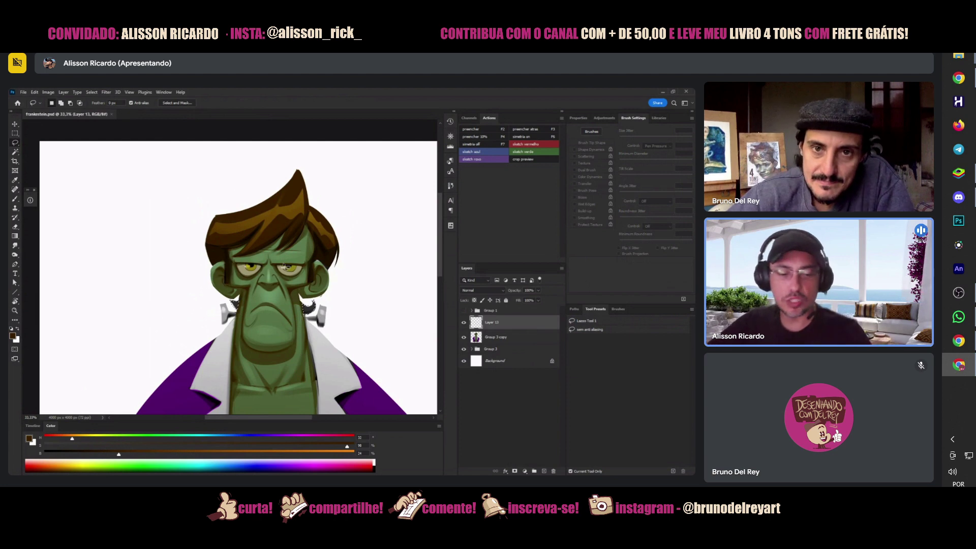
pyautogui.press('g')
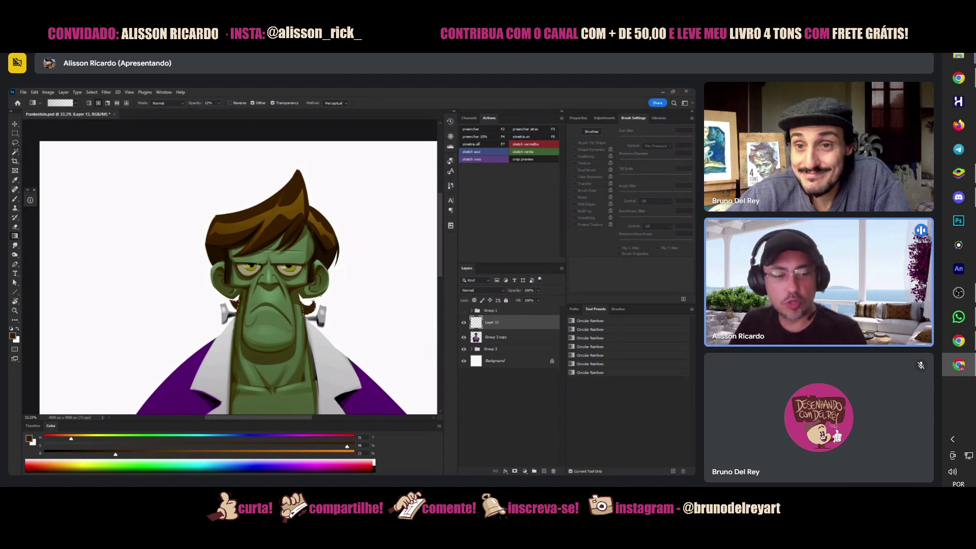
pyautogui.press('b')
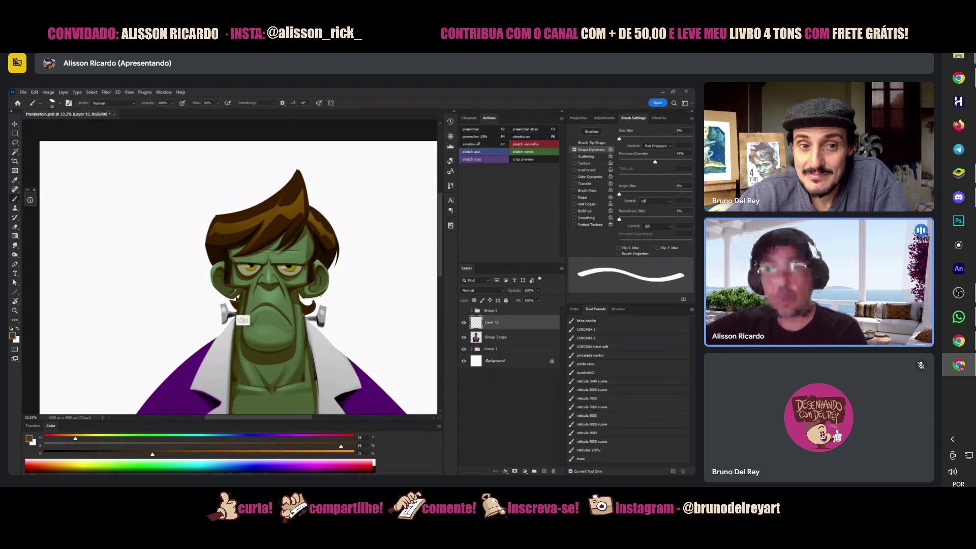
pyautogui.hotkey('ctrl', 's')
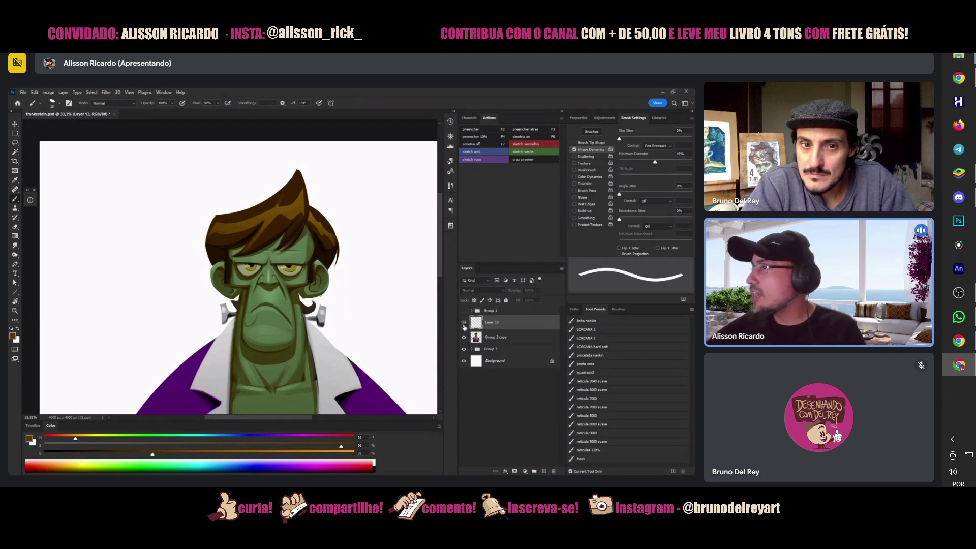
# - Sample light and dark browns from the hair and paint over the front locks above the forehead to refine their shading
pyautogui.press('alt')
pyautogui.keyDown('alt'); pyautogui.click(249, 234); pyautogui.keyUp('alt')
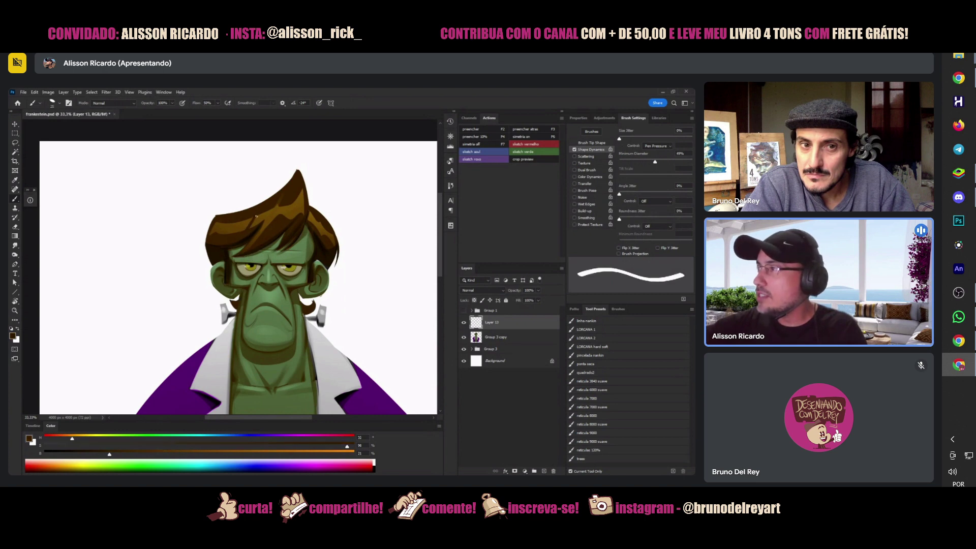
pyautogui.keyDown('alt'); pyautogui.click(233, 233); pyautogui.keyUp('alt')
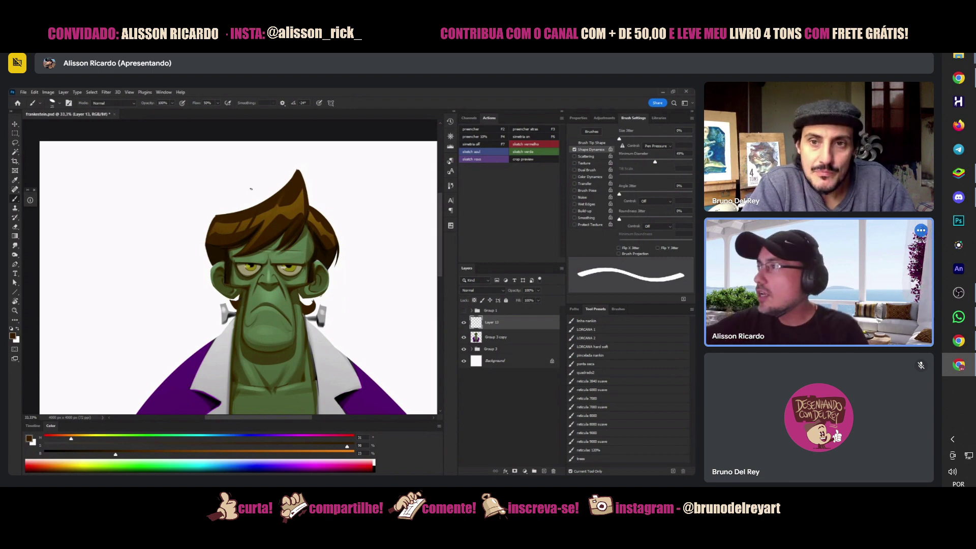
pyautogui.keyDown('alt'); pyautogui.click(261, 227); pyautogui.keyUp('alt')
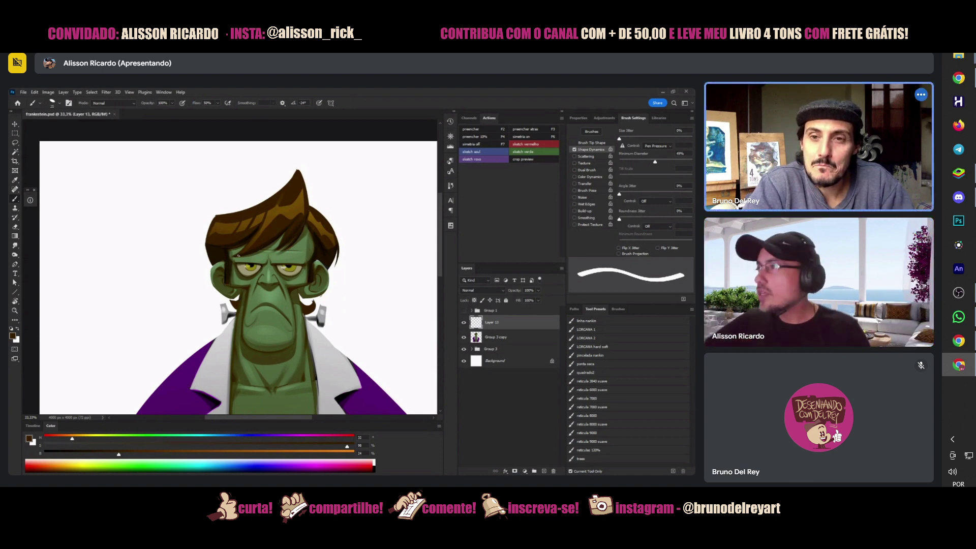
pyautogui.keyDown('alt'); pyautogui.click(278, 219); pyautogui.keyUp('alt')
pyautogui.keyDown('alt'); pyautogui.click(276, 210); pyautogui.keyUp('alt')
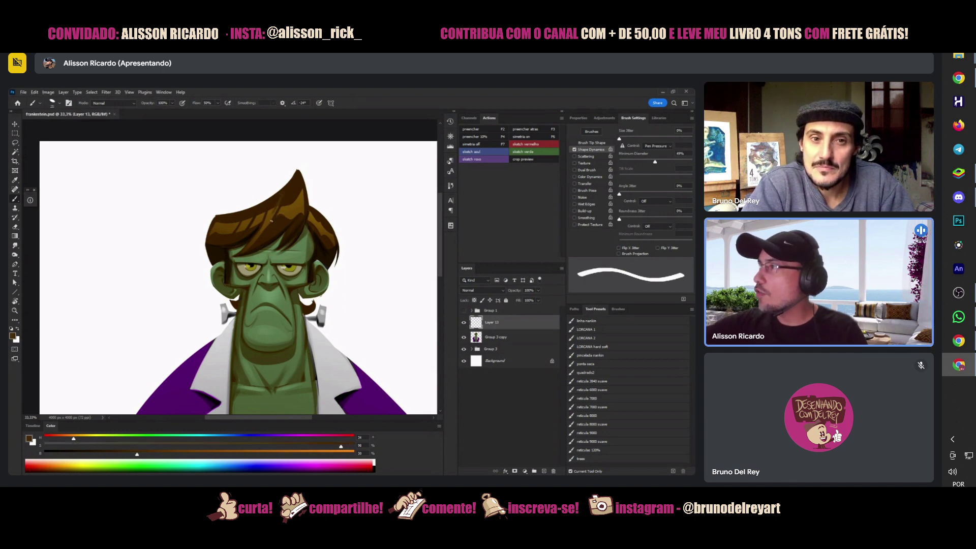
pyautogui.keyDown('alt'); pyautogui.click(274, 211); pyautogui.keyUp('alt')
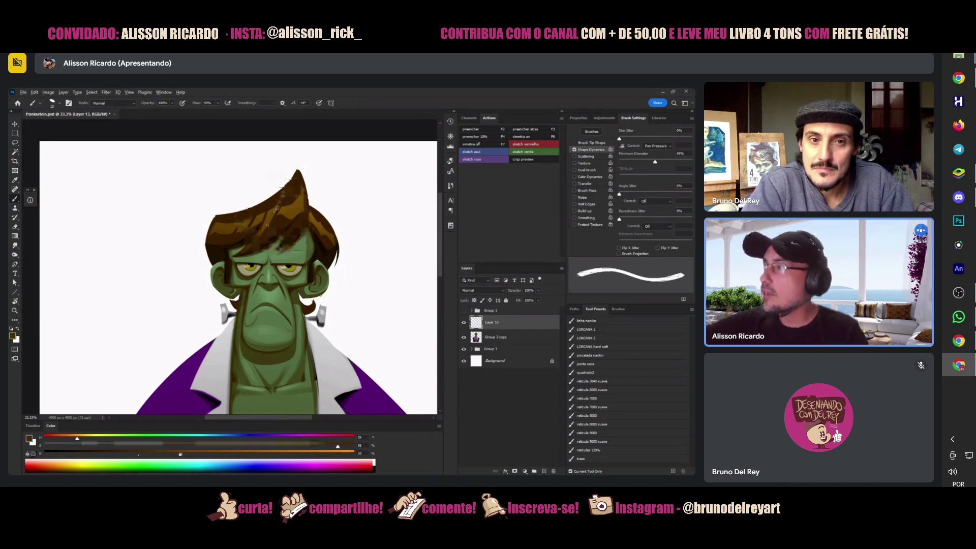
pyautogui.moveTo(265, 223)
pyautogui.mouseDown()
pyautogui.moveTo(295, 244)
pyautogui.moveTo(286, 191)
pyautogui.moveTo(270, 223)
pyautogui.moveTo(302, 237)
pyautogui.mouseUp()
# - Sample dark purple from the jacket as the brush colour and add a new empty layer above the hair-refinement layer
pyautogui.press('z')
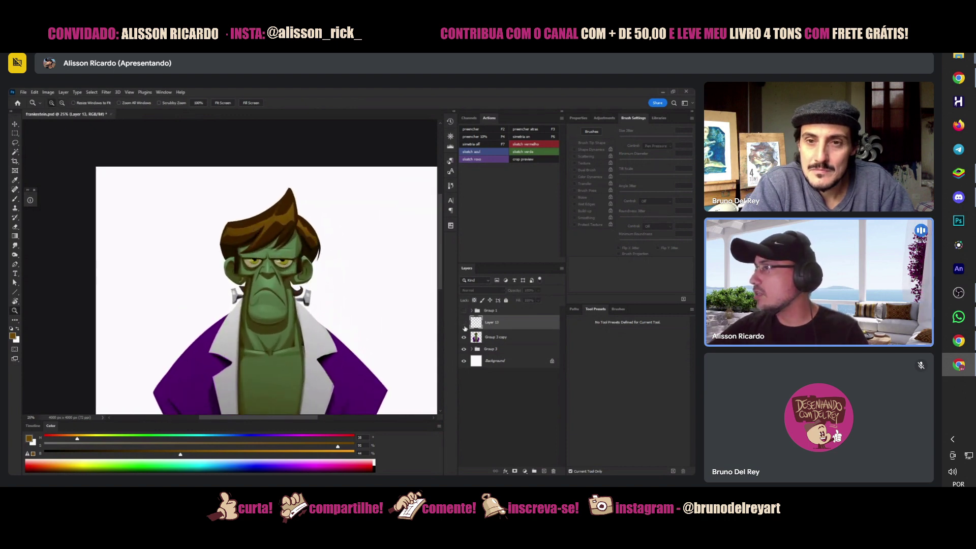
pyautogui.moveTo(300, 372); pyautogui.dragTo(280, 314)
pyautogui.keyDown('alt'); pyautogui.click(280, 314); pyautogui.keyUp('alt')
pyautogui.keyDown('alt'); pyautogui.click(280, 313); pyautogui.keyUp('alt')
pyautogui.keyDown('alt'); pyautogui.click(280, 314); pyautogui.keyUp('alt')
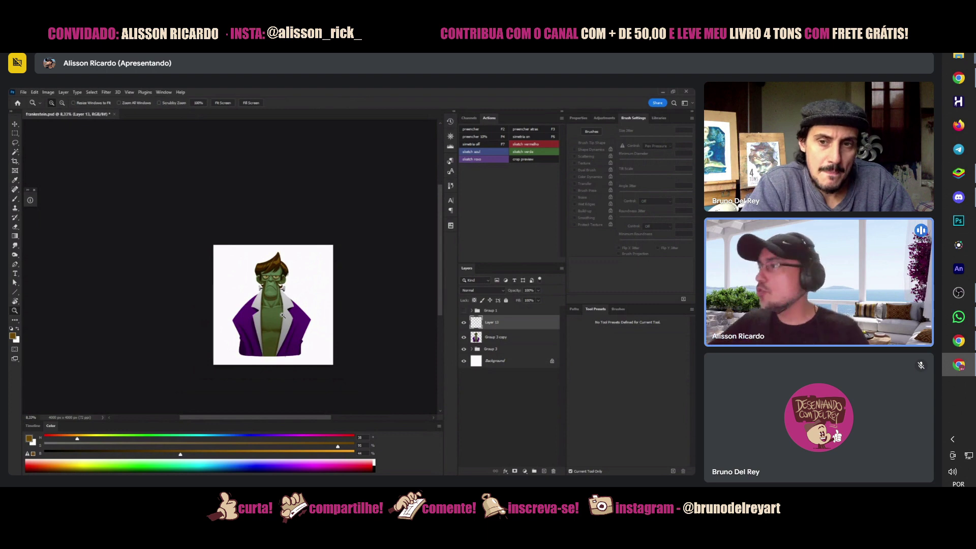
pyautogui.click(284, 289)
pyautogui.click(283, 294)
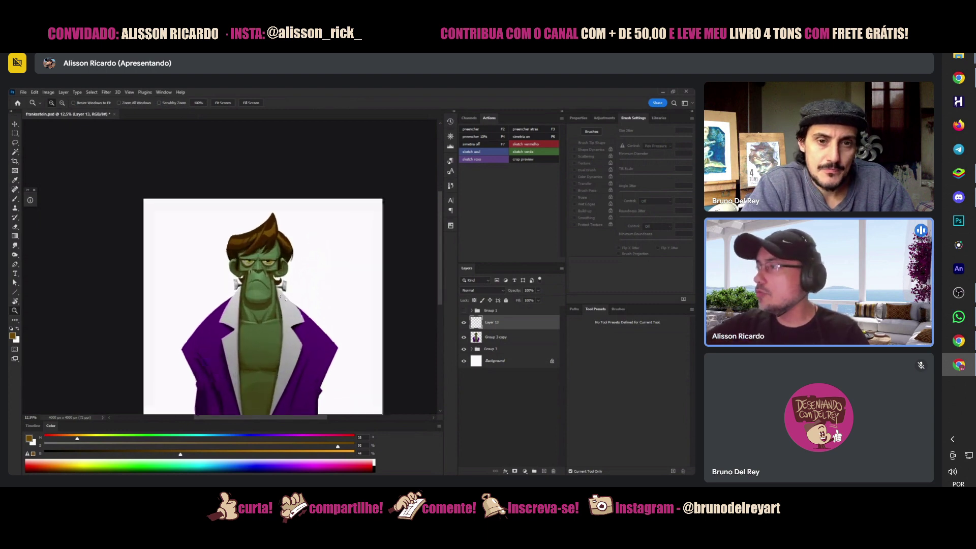
pyautogui.press('b')
pyautogui.press('d')
pyautogui.rightClick(259, 259)
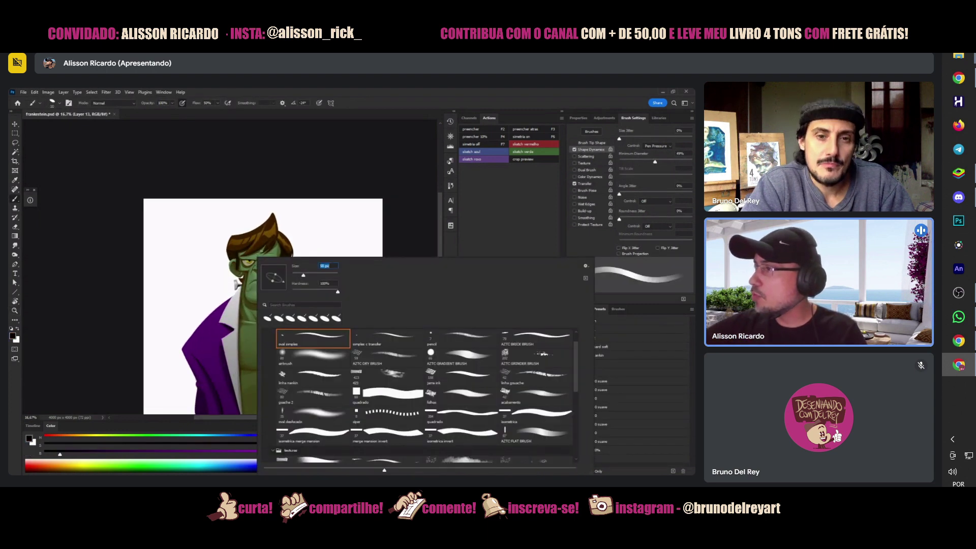
pyautogui.keyDown('alt'); pyautogui.click(229, 326); pyautogui.keyUp('alt')
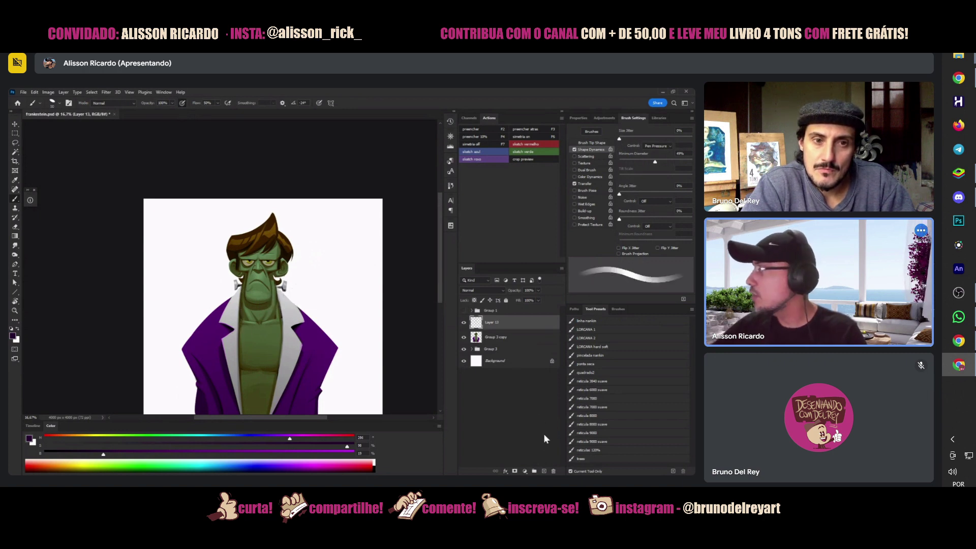
pyautogui.click(544, 471)
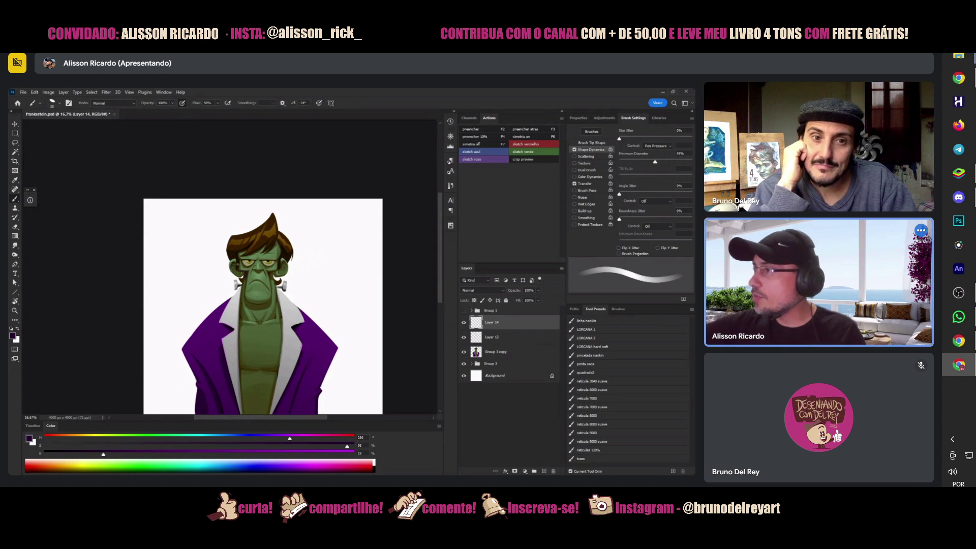
# - Reduce the size of the oval simples brush for fine dark purple strokes on the new layer
pyautogui.rightClick(253, 248)
pyautogui.click(297, 268)
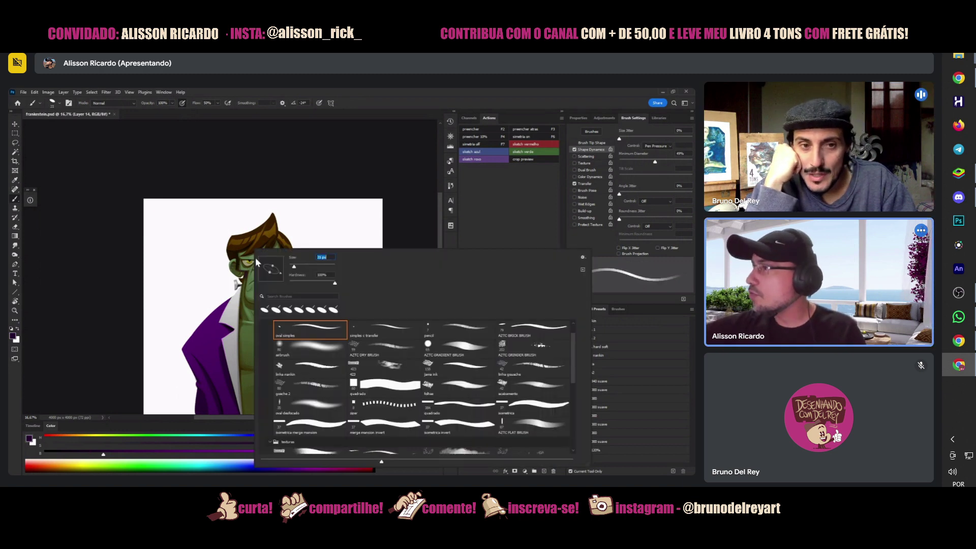
pyautogui.press('Return')
pyautogui.rightClick(282, 264)
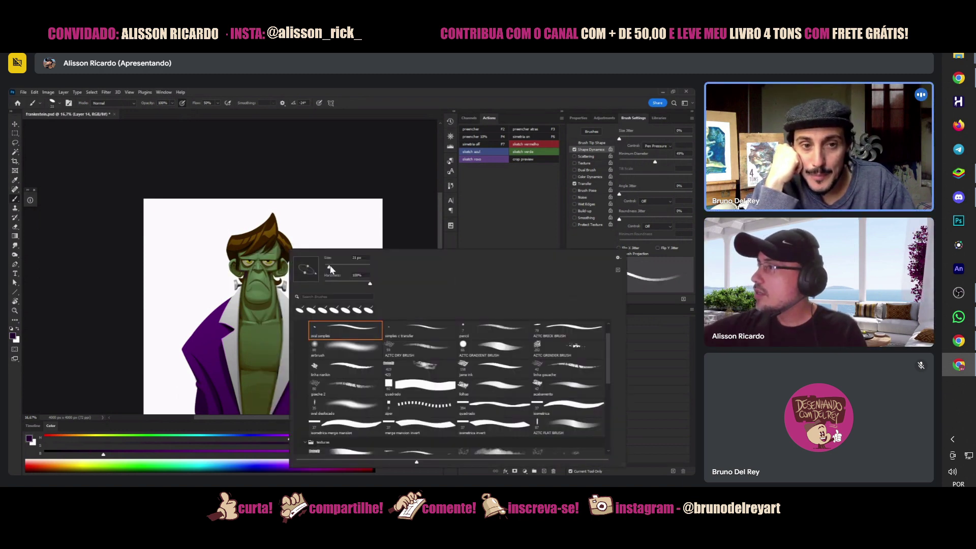
# - Adjust the brush tip and sample the dark brown beside the character's face as the painting color
pyautogui.press('Return')
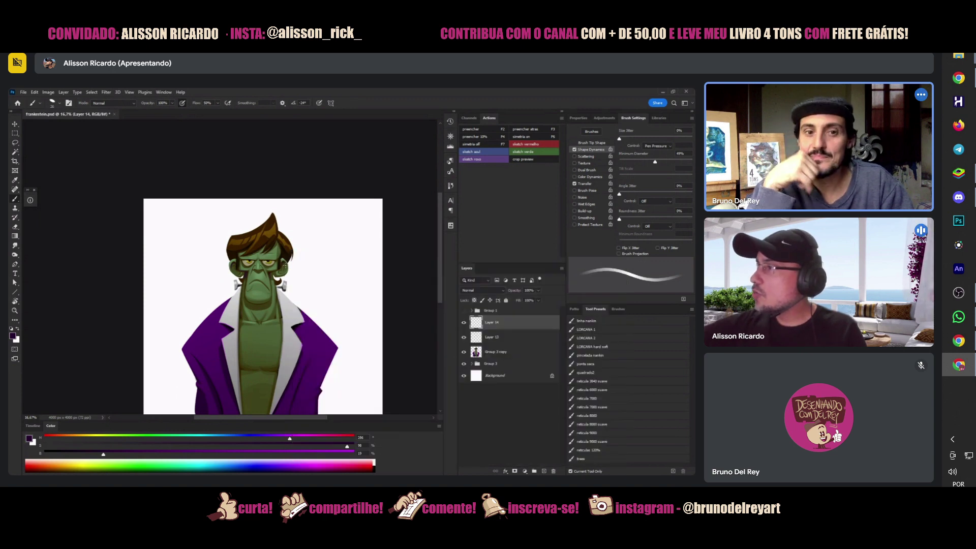
pyautogui.rightClick(290, 263)
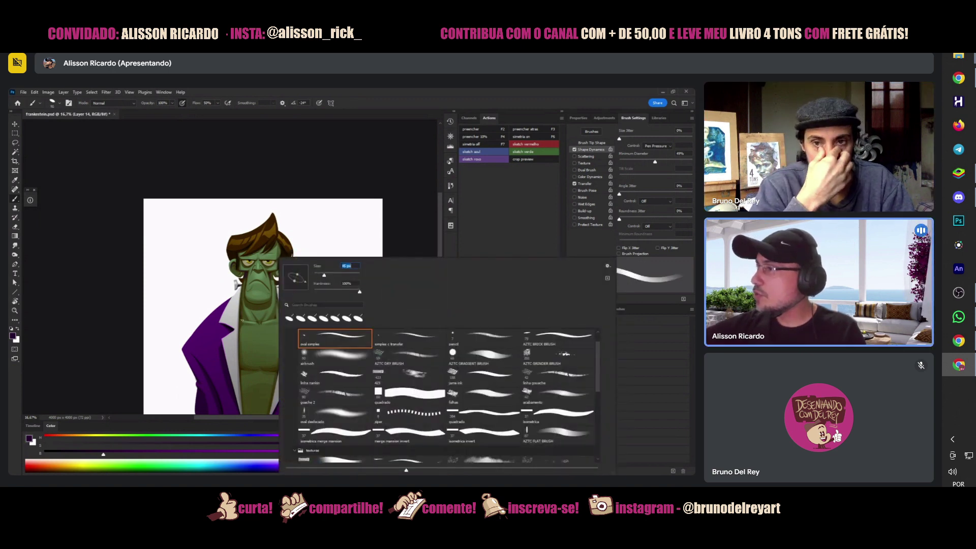
pyautogui.press('Return')
pyautogui.keyDown('alt'); pyautogui.click(239, 316); pyautogui.keyUp('alt')
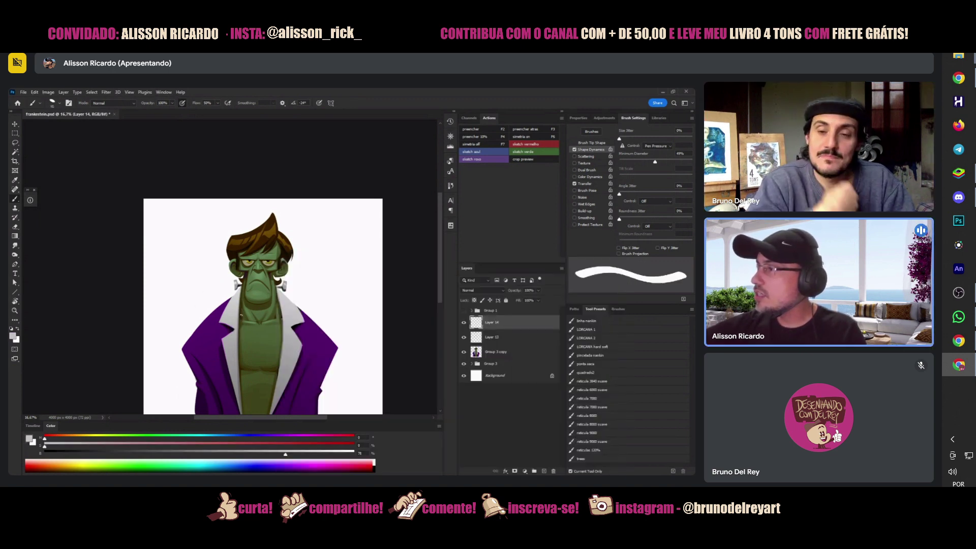
pyautogui.keyDown('alt'); pyautogui.click(242, 281); pyautogui.keyUp('alt')
pyautogui.hotkey('shift', '[')
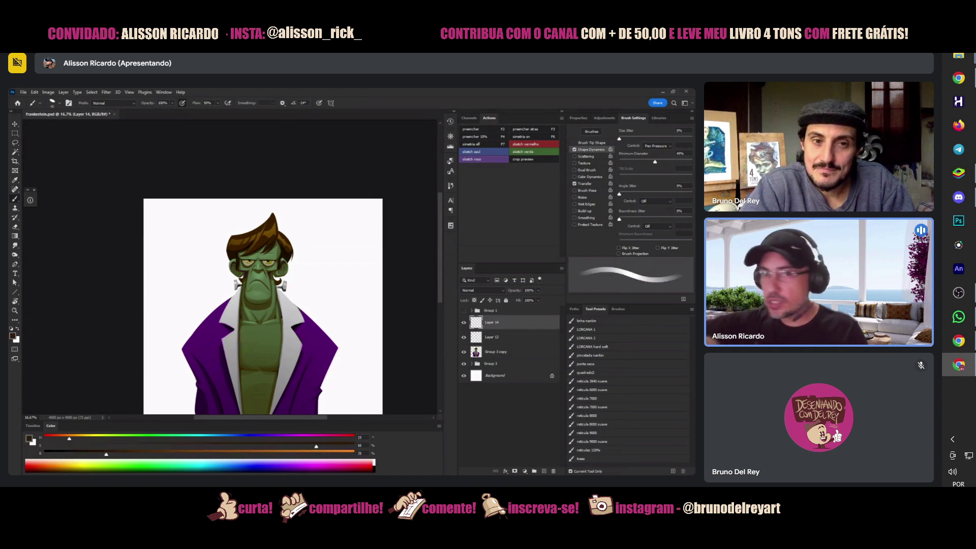
# - Set the brush opacity to 40%
pyautogui.click(172, 104)
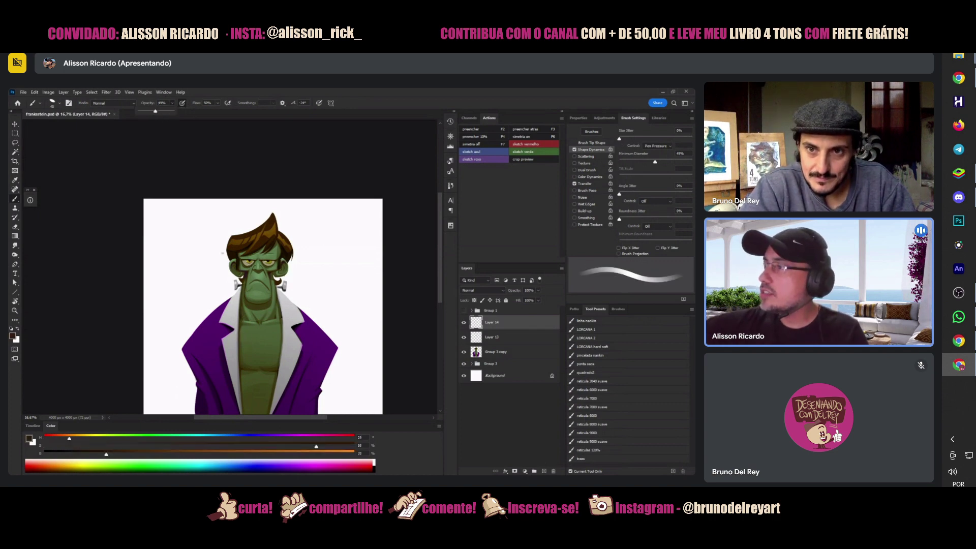
pyautogui.press('Return')
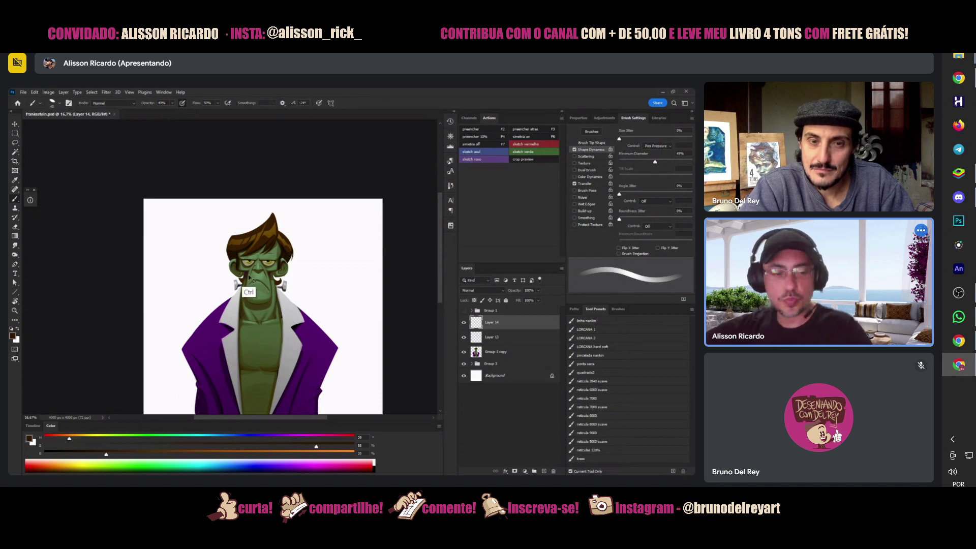
pyautogui.hotkey('ctrl', 'alt', 'l')
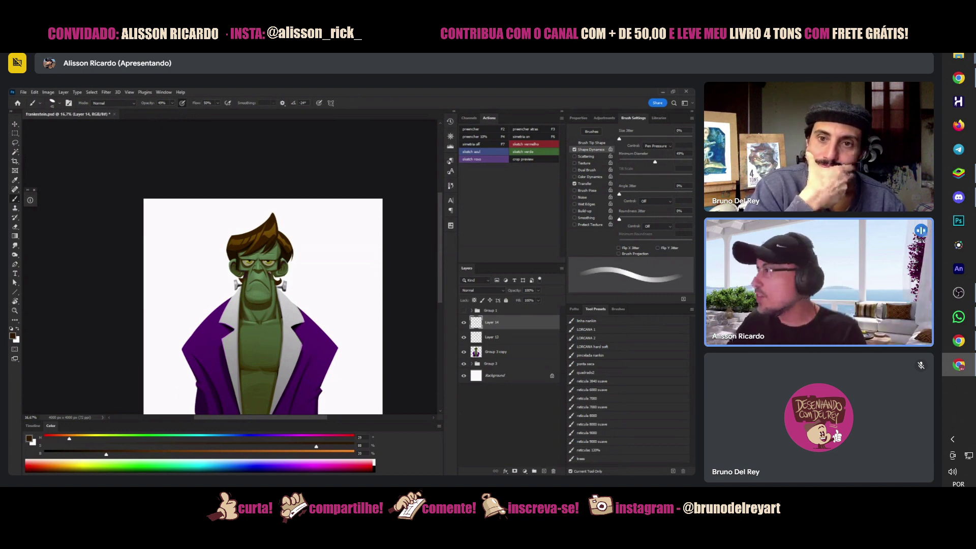
# - Sample the purple of the character's jacket and set the brush opacity to 10%
pyautogui.keyDown('alt'); pyautogui.click(304, 336); pyautogui.keyUp('alt')
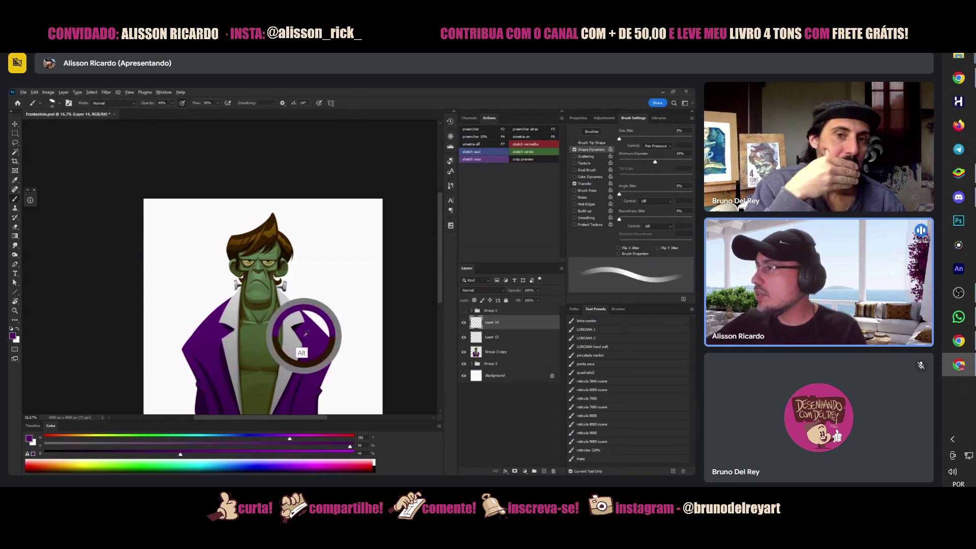
pyautogui.click(172, 102)
pyautogui.press('1')
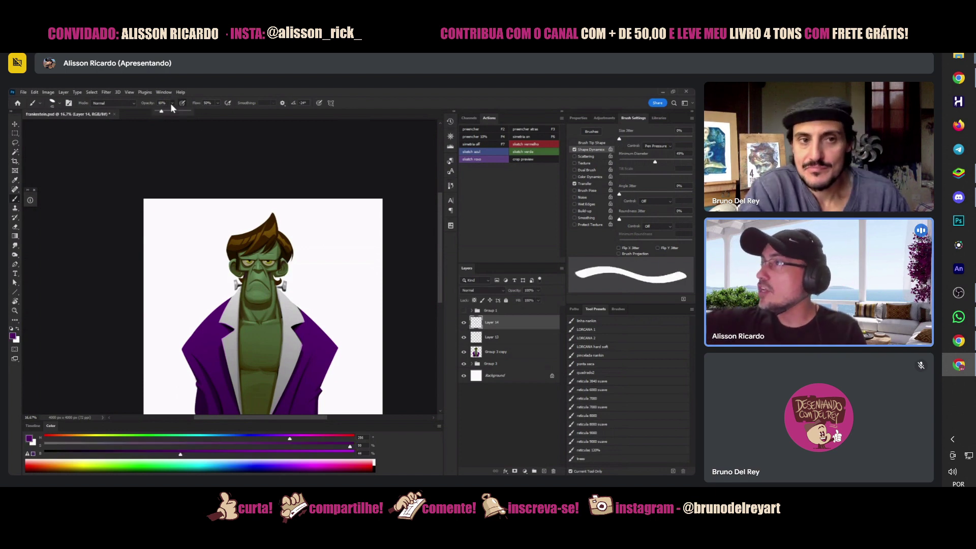
pyautogui.click(245, 305)
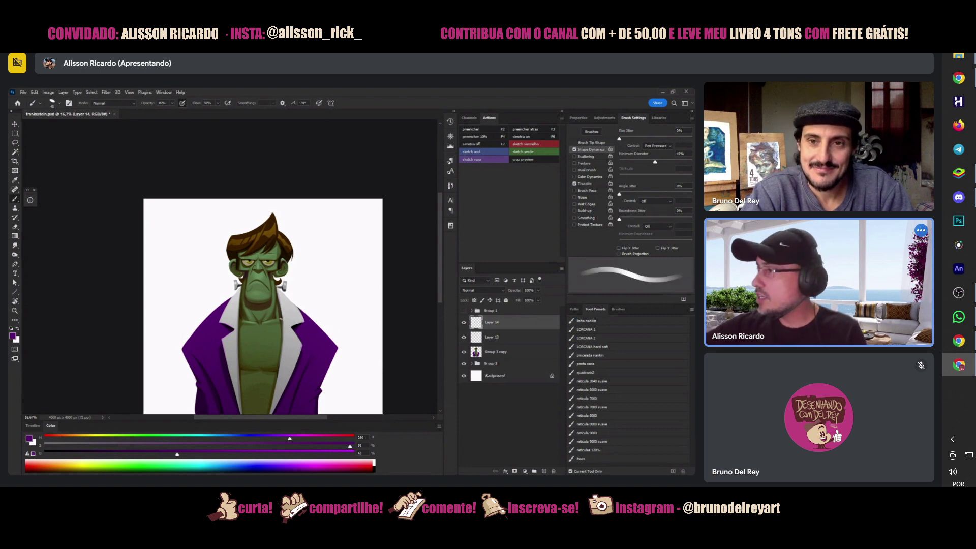
pyautogui.scroll(-3, 260, 288)
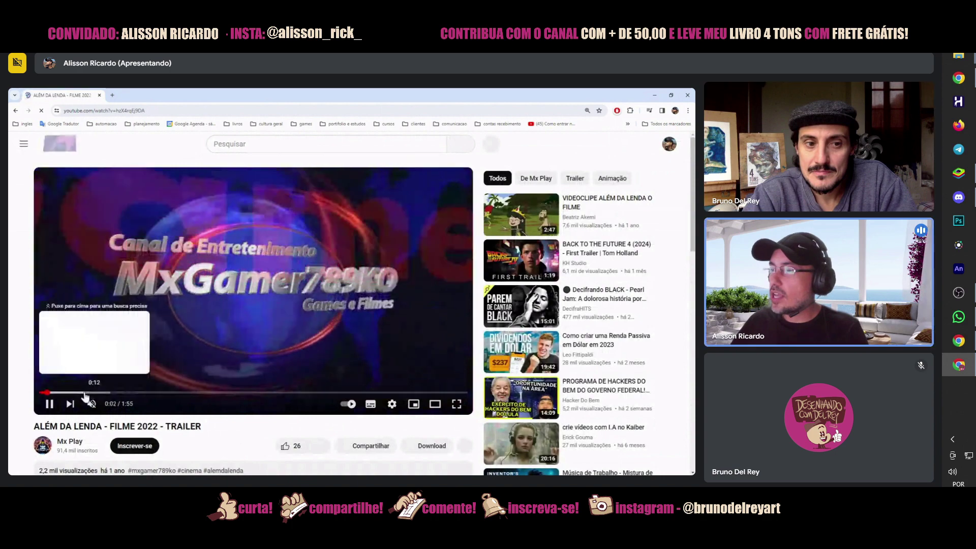
# - Skip the "ALÉM DA LENDA - FILME 2022 - TRAILER" video on YouTube to 0:12 and play it full screen
pyautogui.click(84, 394)
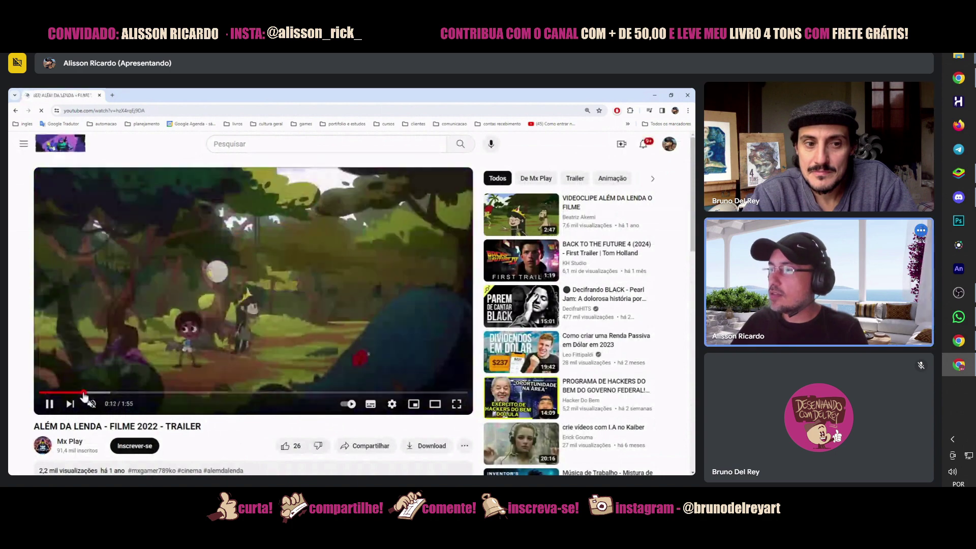
pyautogui.click(456, 404)
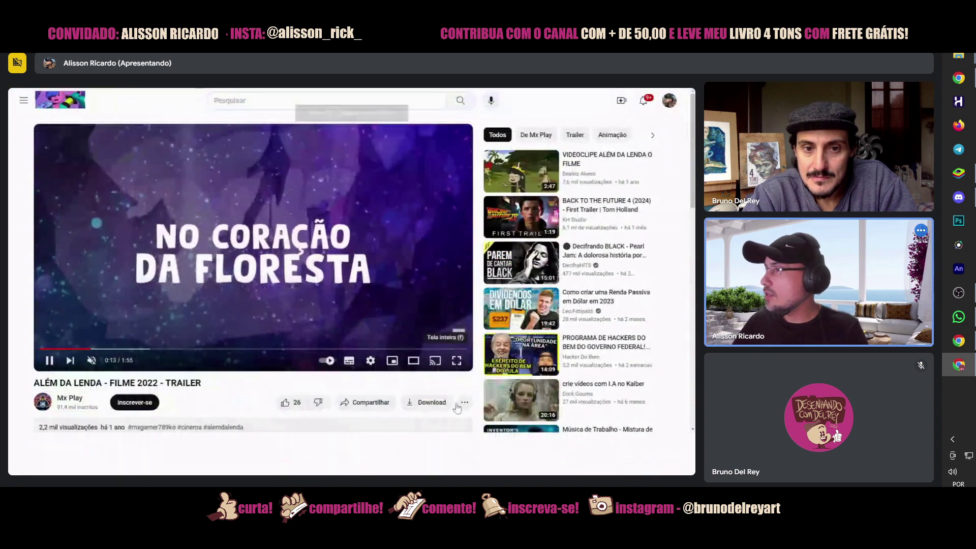
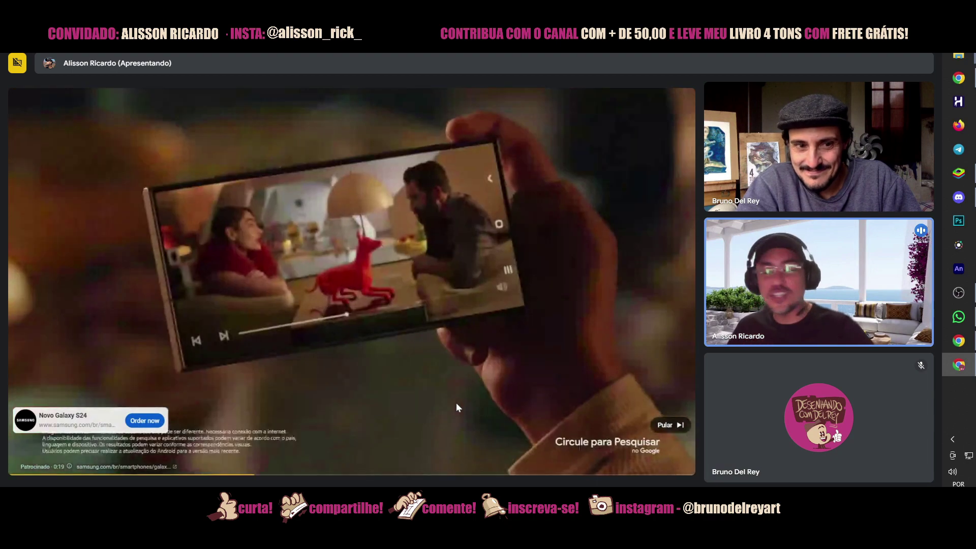
# - Exit full screen on the "A lenda do CURUPIRA" video and reload its page
pyautogui.press('Escape')
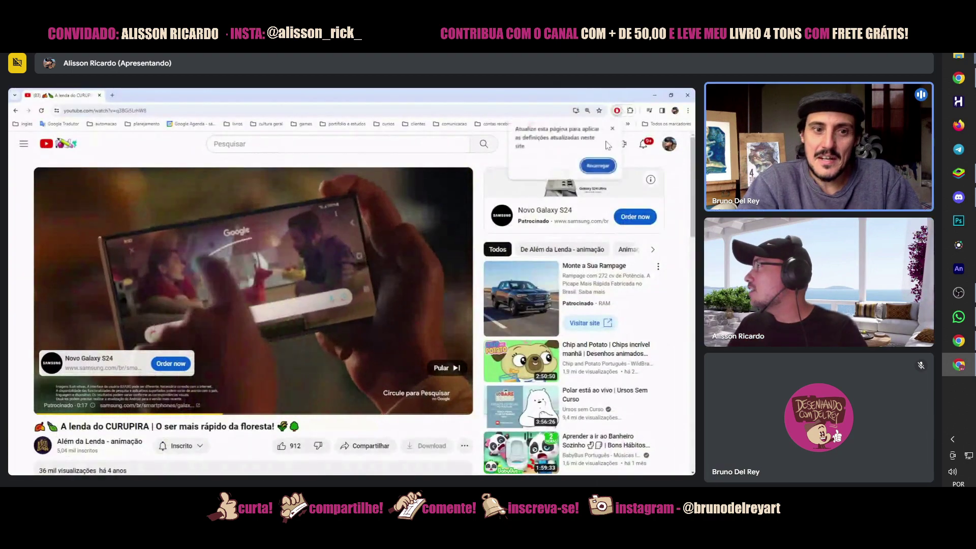
pyautogui.click(597, 166)
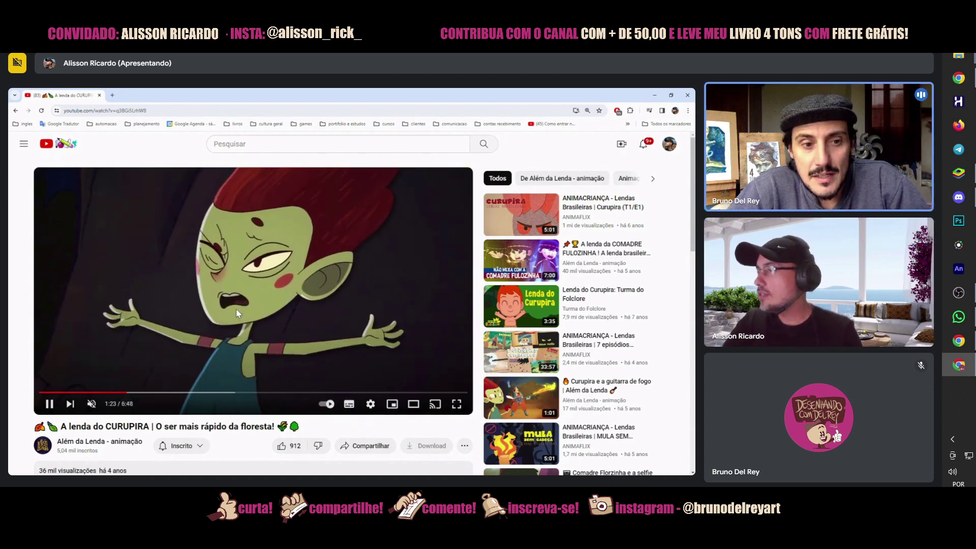
# - Examine the channel name and description below the playing Curupira video
pyautogui.scroll(-2, 236, 309)
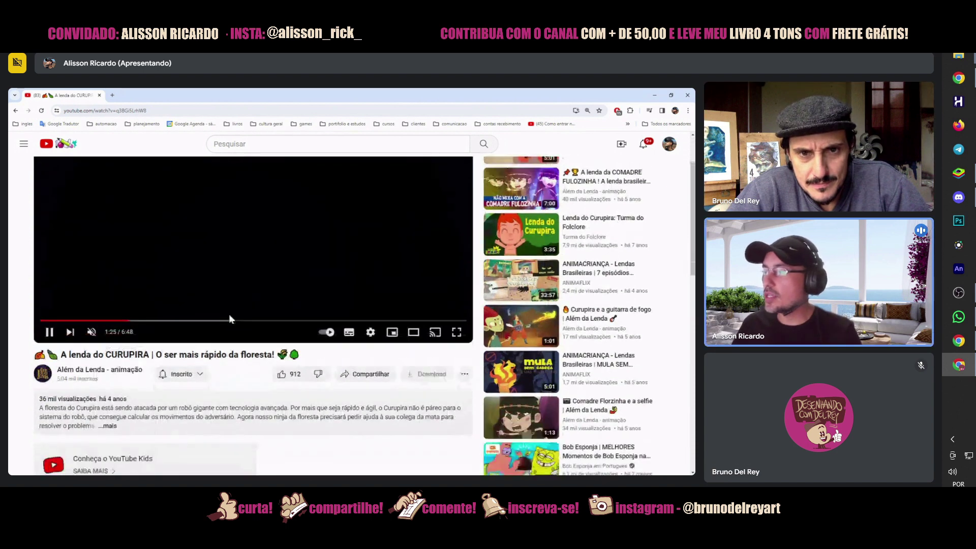
pyautogui.moveTo(235, 295)
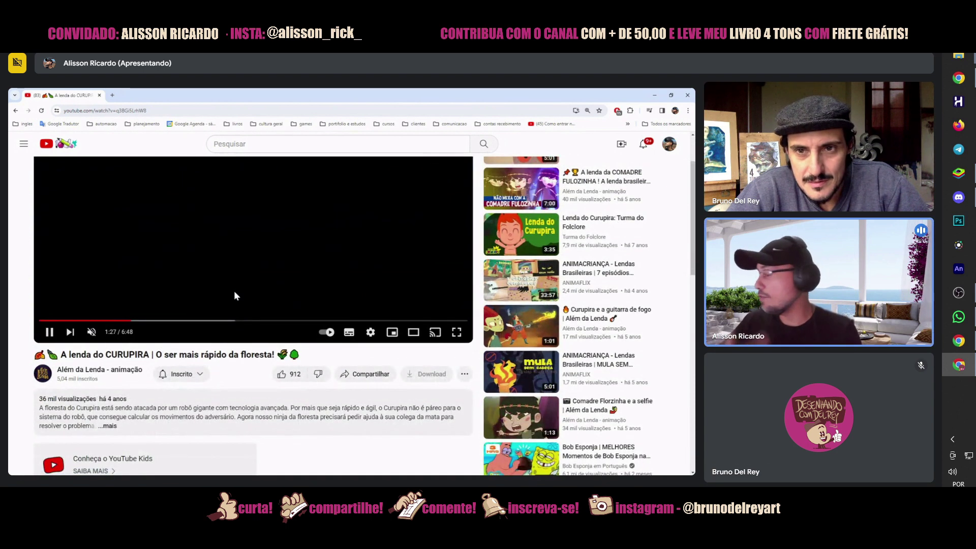
pyautogui.scroll(2, 237, 291)
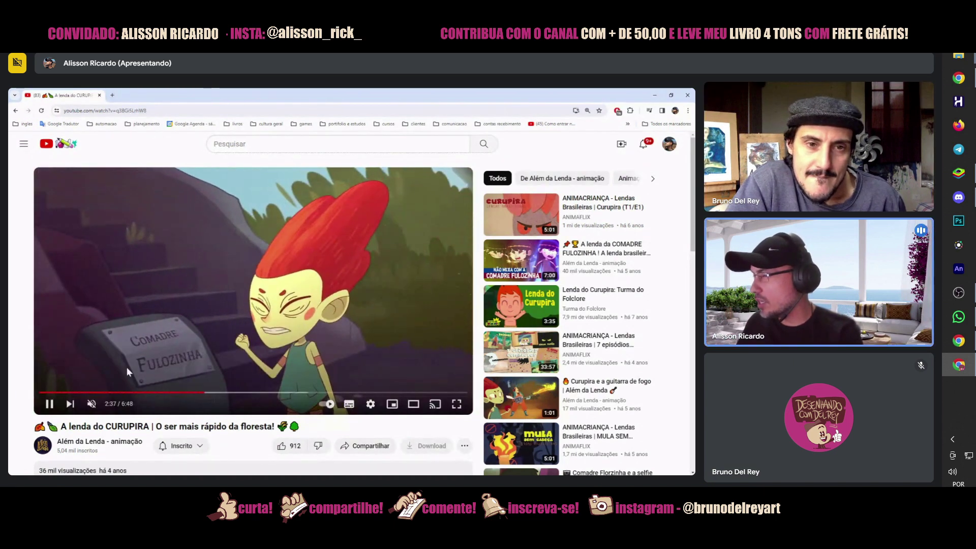
pyautogui.scroll(-1, 133, 346)
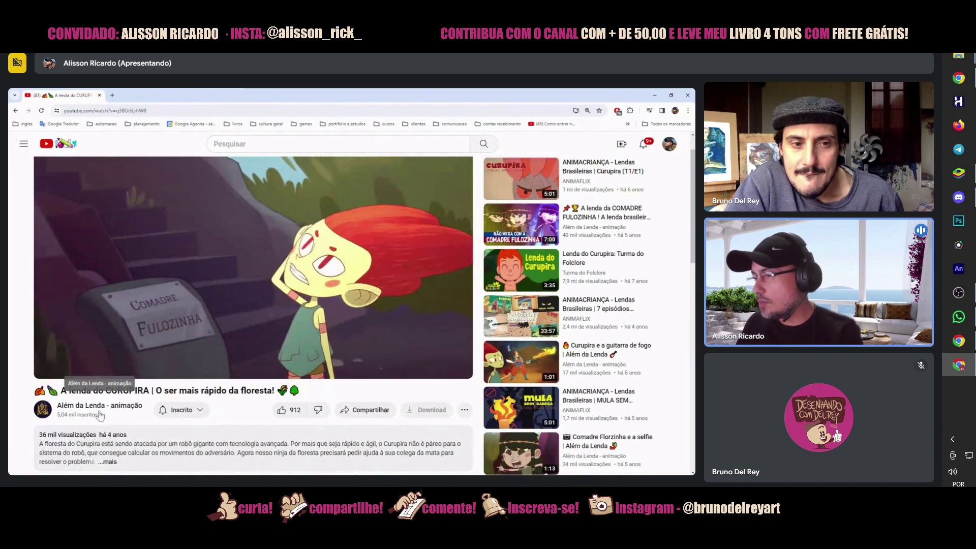
pyautogui.scroll(-1, 197, 318)
pyautogui.scroll(2, 215, 343)
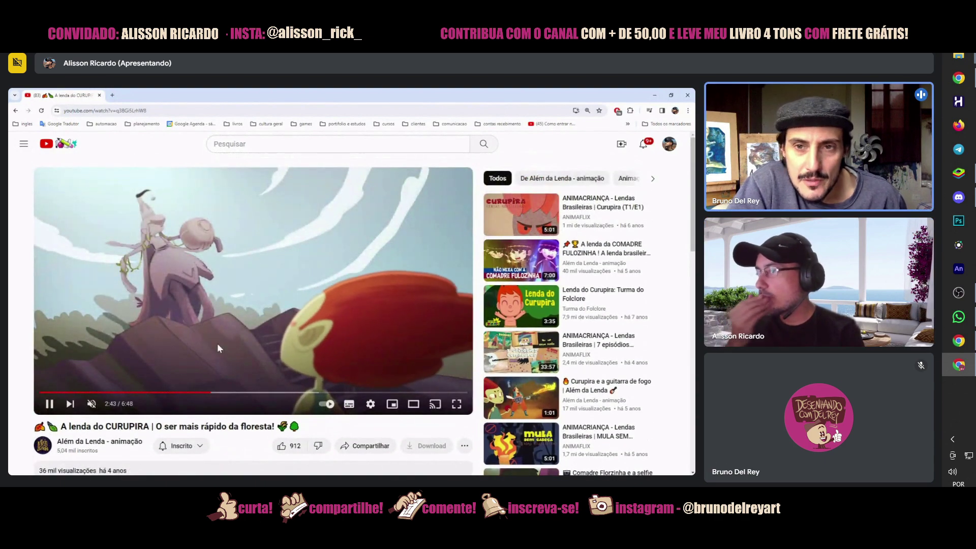
# - Rewind the Curupira video to its opening credits and pause it at the Viu Cine logo
pyautogui.click(67, 393)
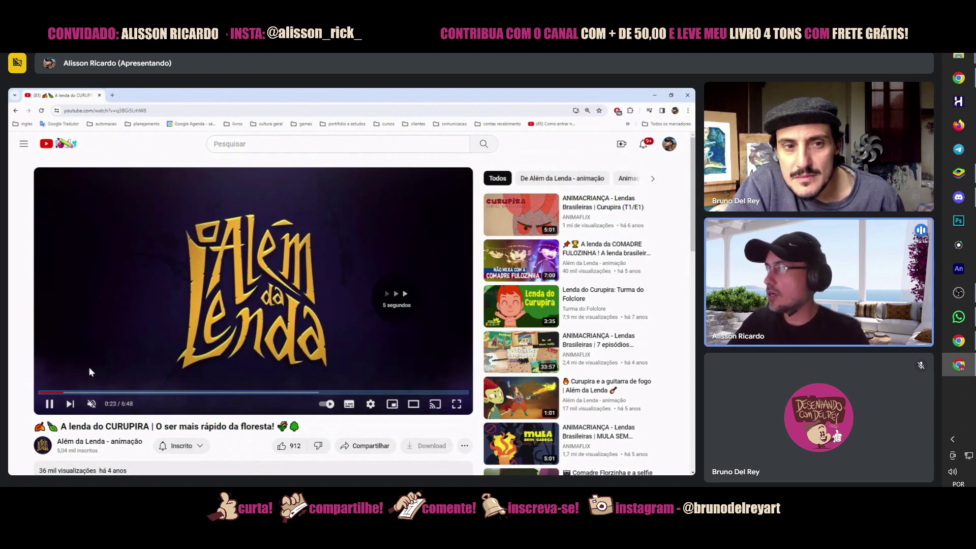
pyautogui.press('Left')
pyautogui.press('Left')
pyautogui.press('Left')
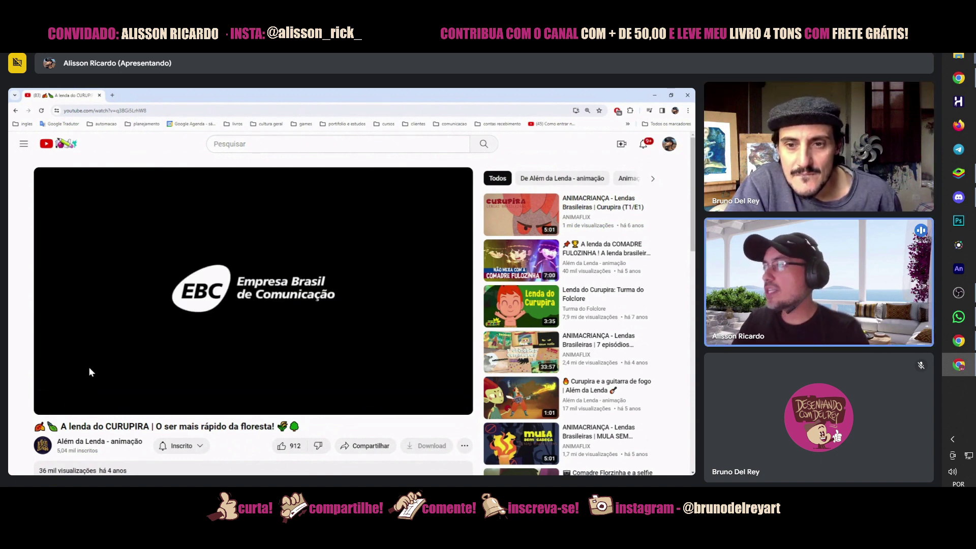
pyautogui.click(219, 240)
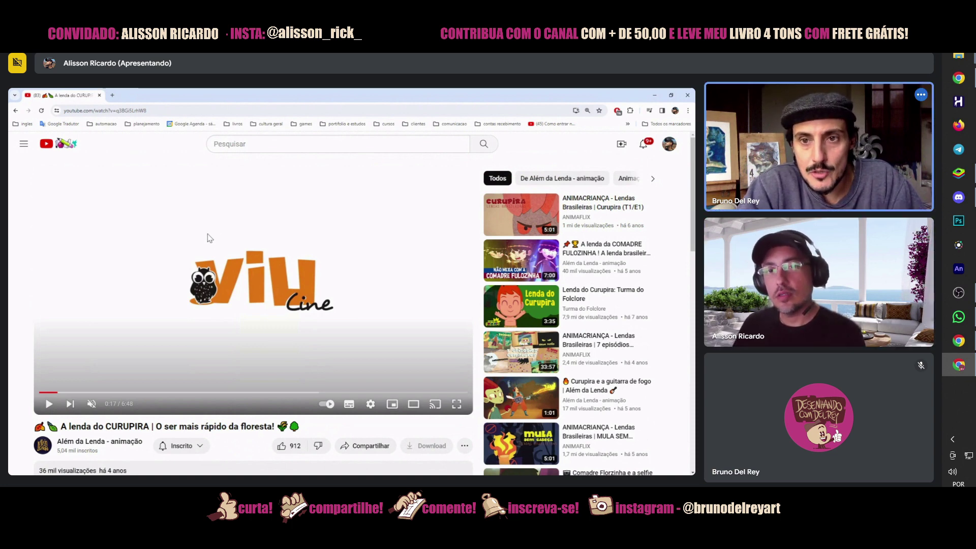
# - Search YouTube for "pedrinho e a chuteira da sorte"
pyautogui.click(279, 144)
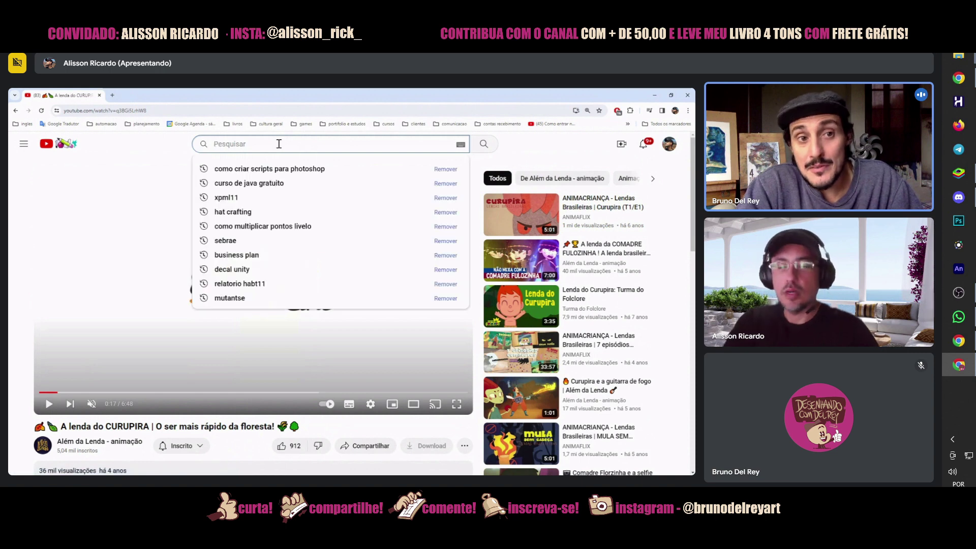
pyautogui.write('pedrinho e a c')
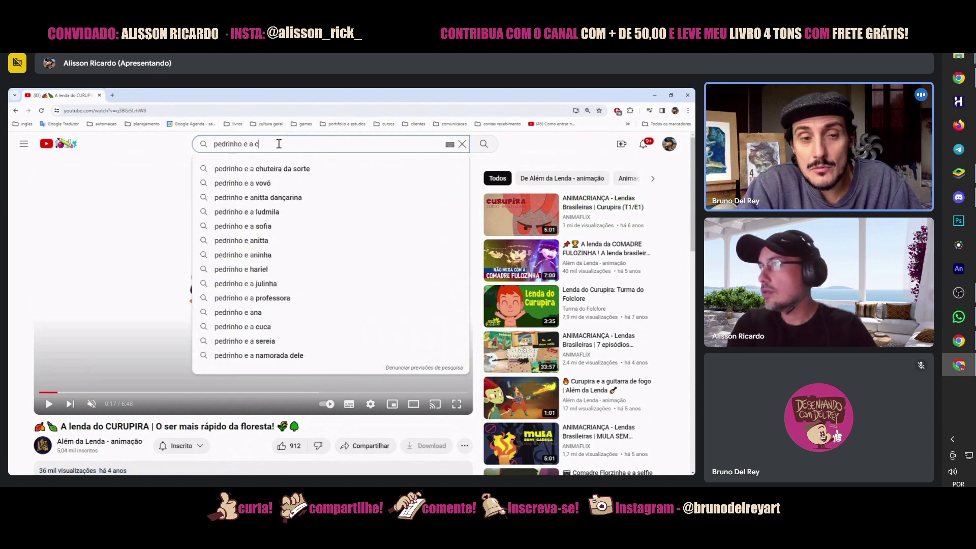
pyautogui.write('huteira da sorte')
pyautogui.press('Return')
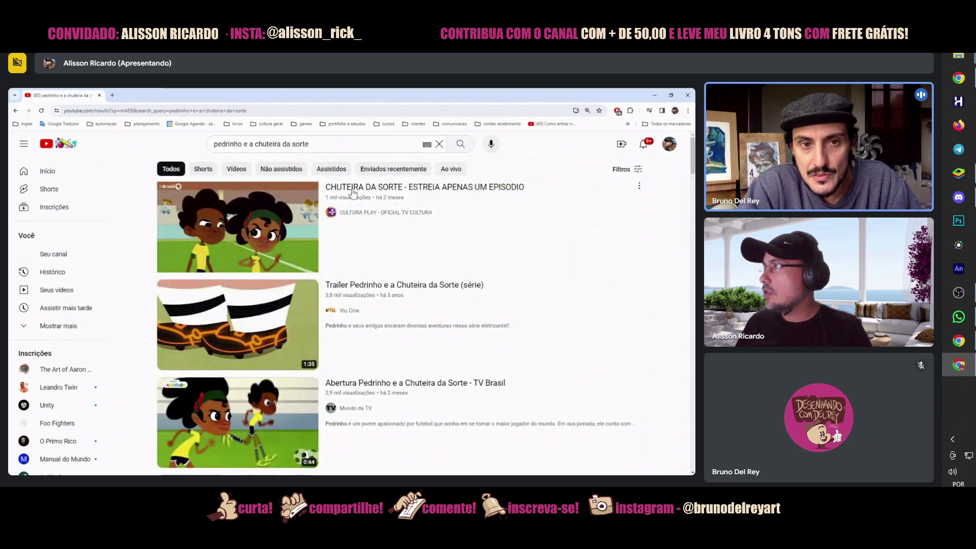
# - Open the video "CHUTEIRA DA SORTE - ESTREIA APENAS UM EPISODIO", skip past its opening logos and look over the page
pyautogui.click(353, 191)
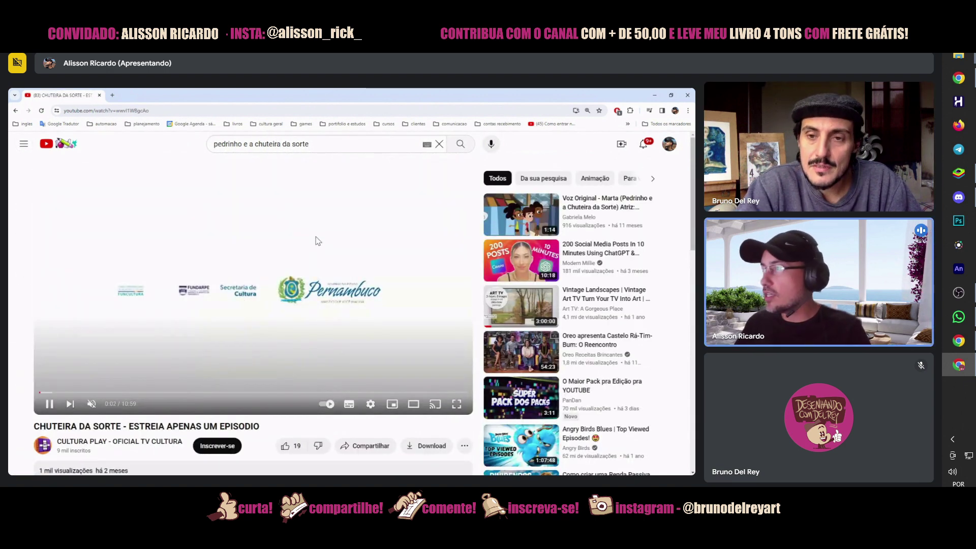
pyautogui.click(51, 393)
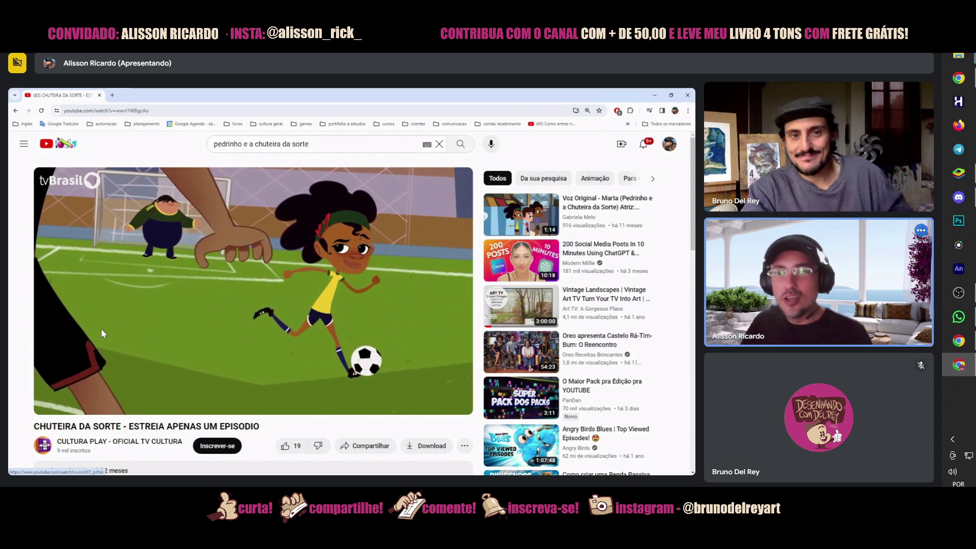
pyautogui.moveTo(234, 323)
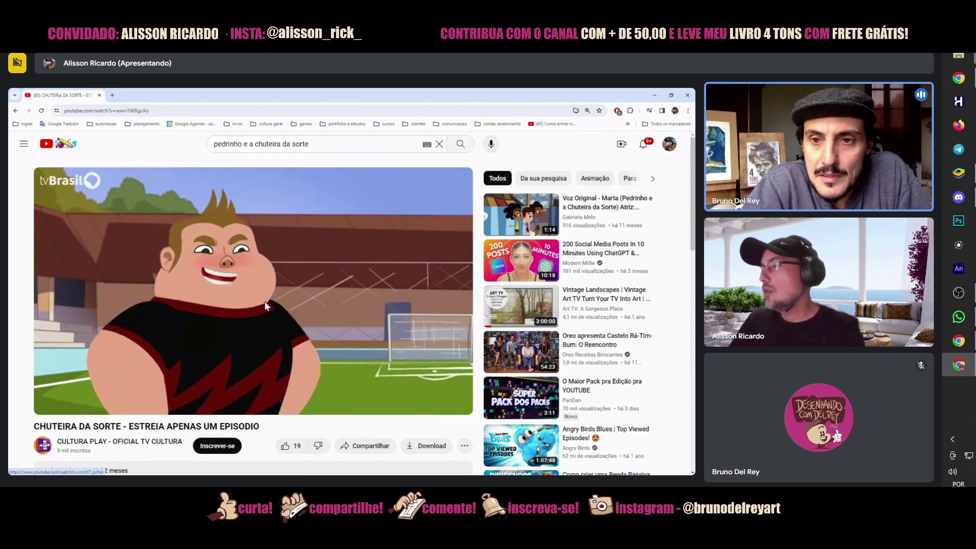
pyautogui.scroll(-2, 271, 312)
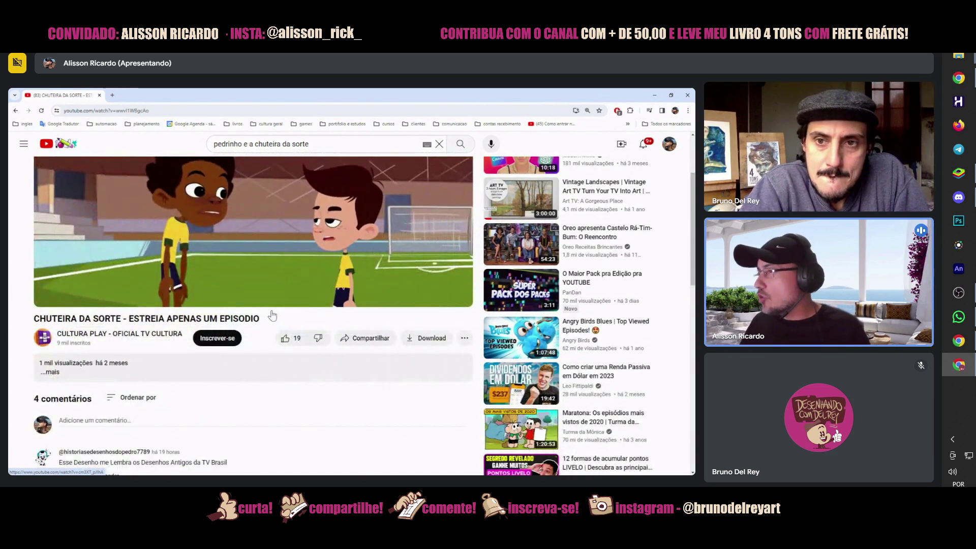
pyautogui.scroll(2, 273, 315)
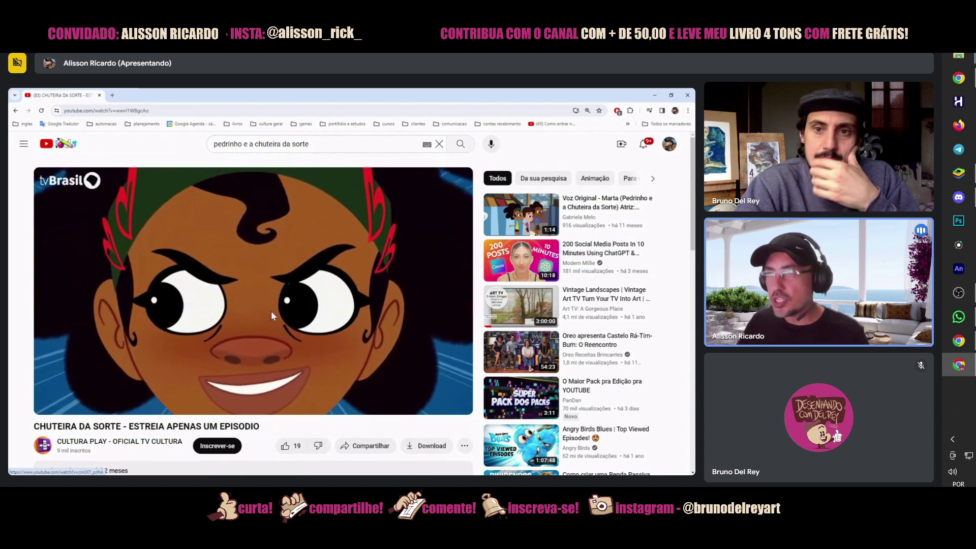
# - Search the web for "chatrone" in a new browser tab and open the Chatrone, LLC website
pyautogui.click(243, 144)
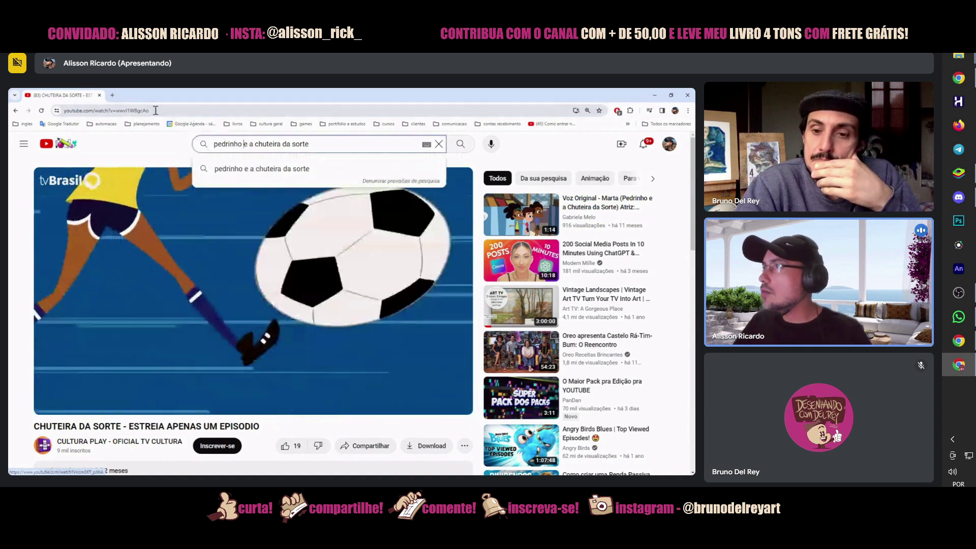
pyautogui.click(112, 96)
pyautogui.write('chatrone')
pyautogui.press('Return')
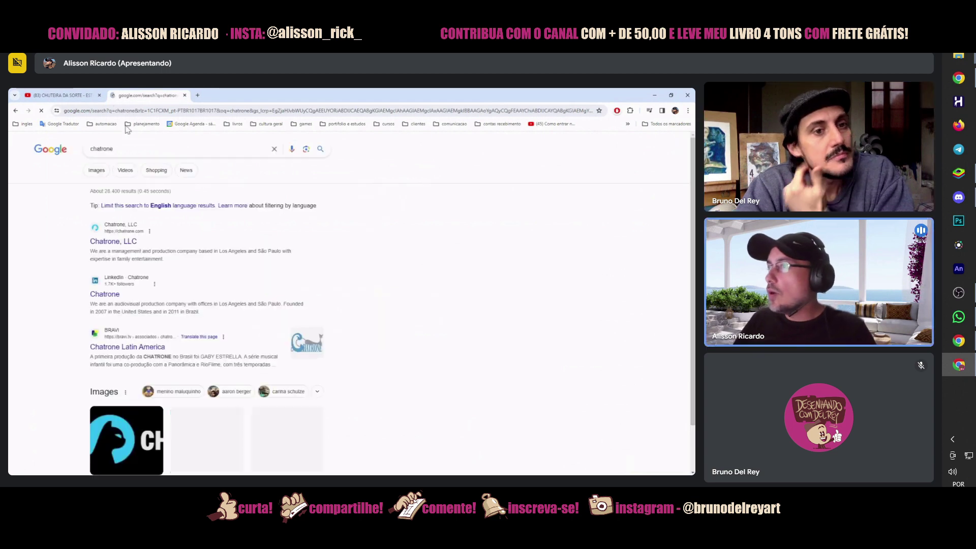
pyautogui.click(134, 231)
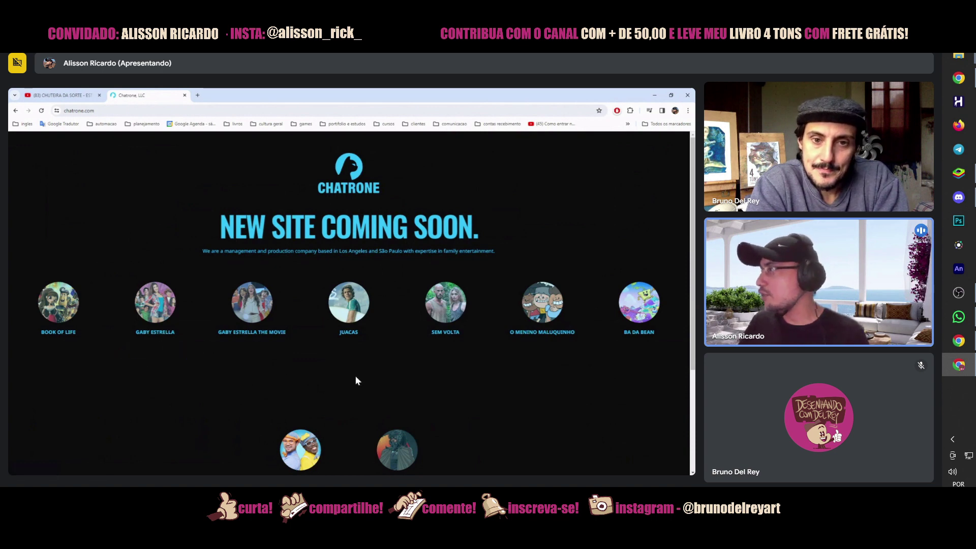
# - Play the Book of Life trailer on the Chatrone website and mute its sound
pyautogui.moveTo(173, 312)
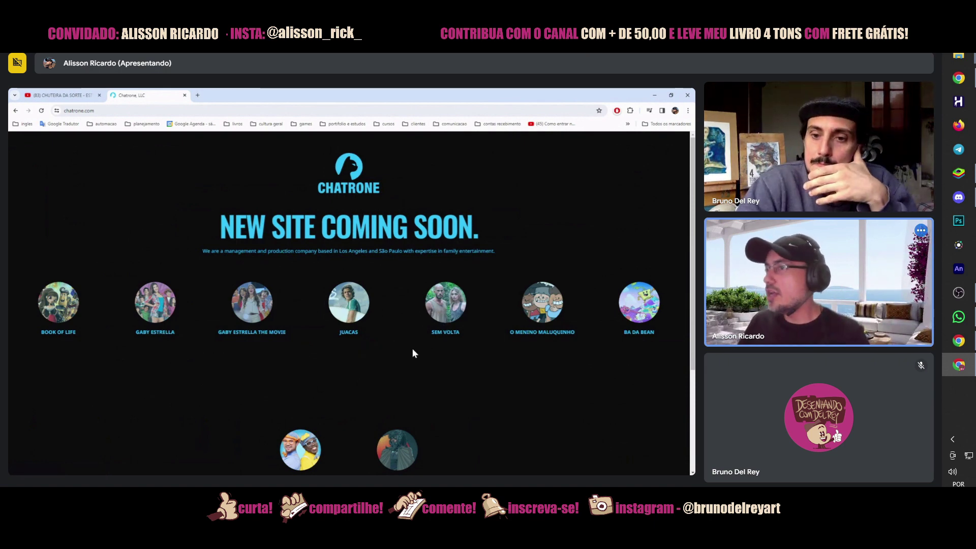
pyautogui.click(69, 310)
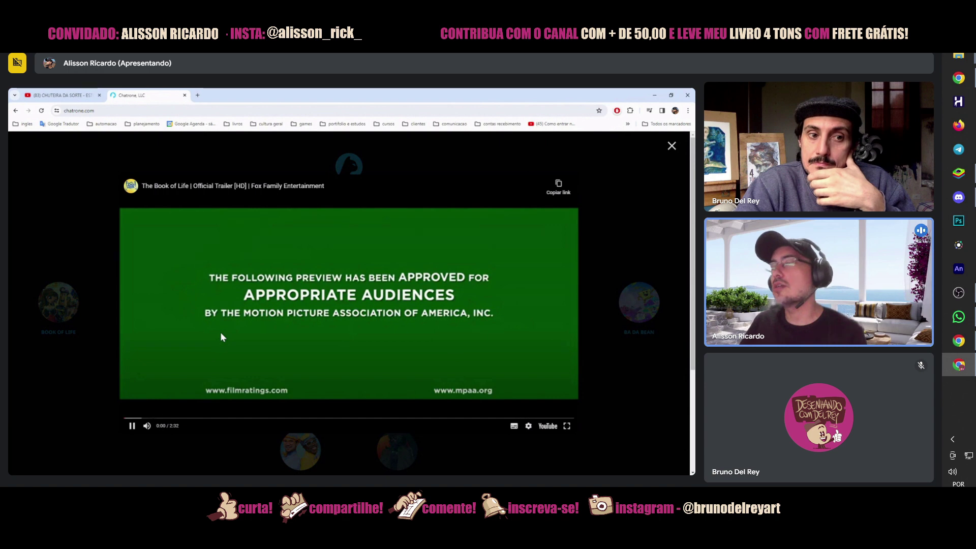
pyautogui.click(151, 418)
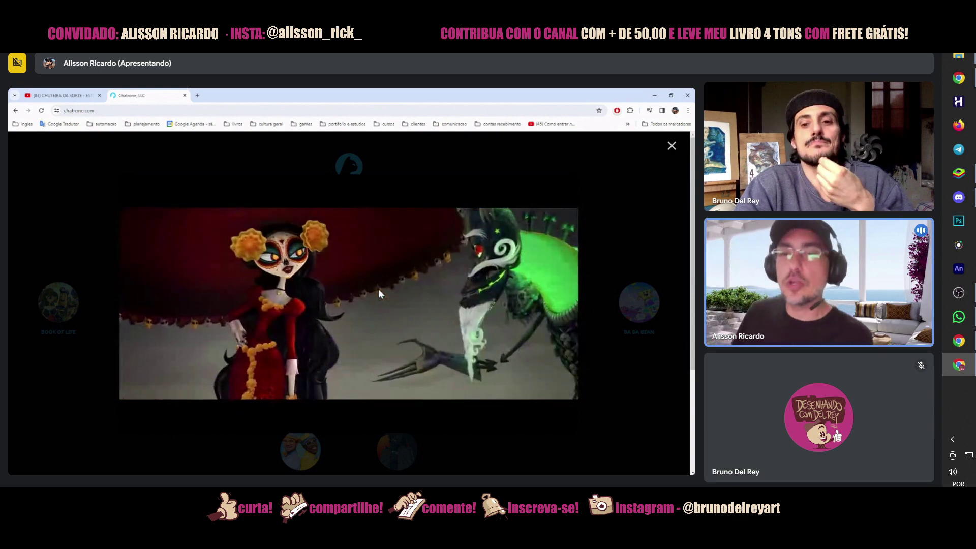
# - Search the web for "dino aventuras" in a new browser tab and play the video "Dino Aventuras - Fantasmalgumacoisa" muted
pyautogui.click(198, 95)
pyautogui.click(134, 95)
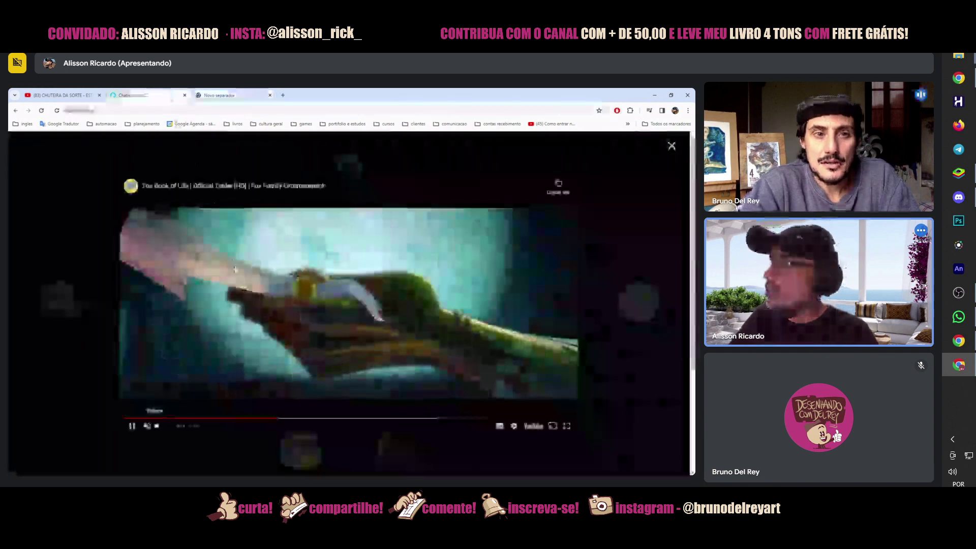
pyautogui.click(218, 97)
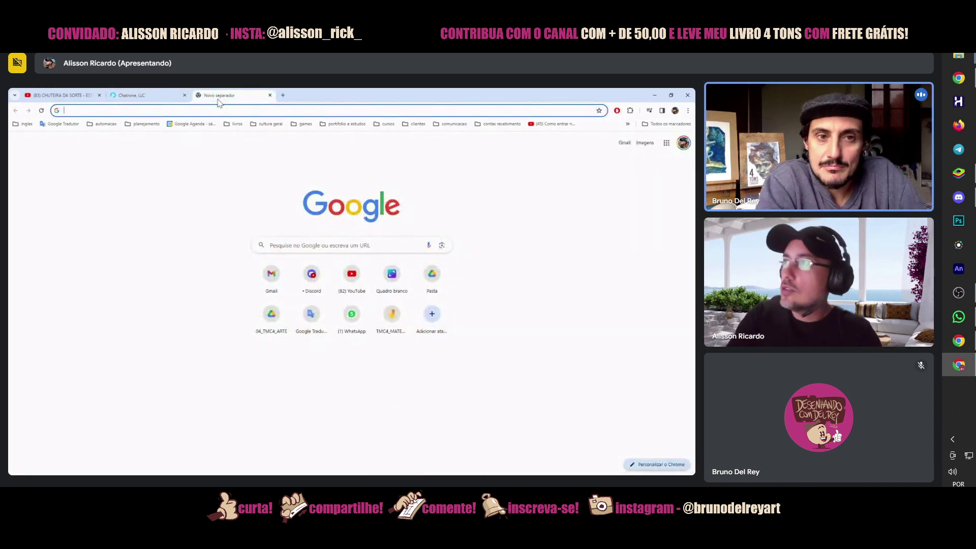
pyautogui.write('dino aven')
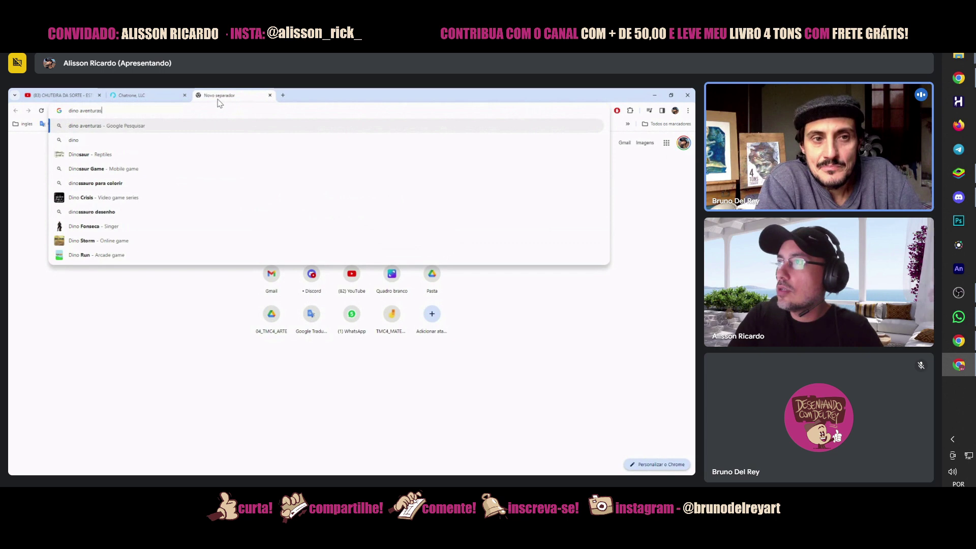
pyautogui.write('turas')
pyautogui.press('Return')
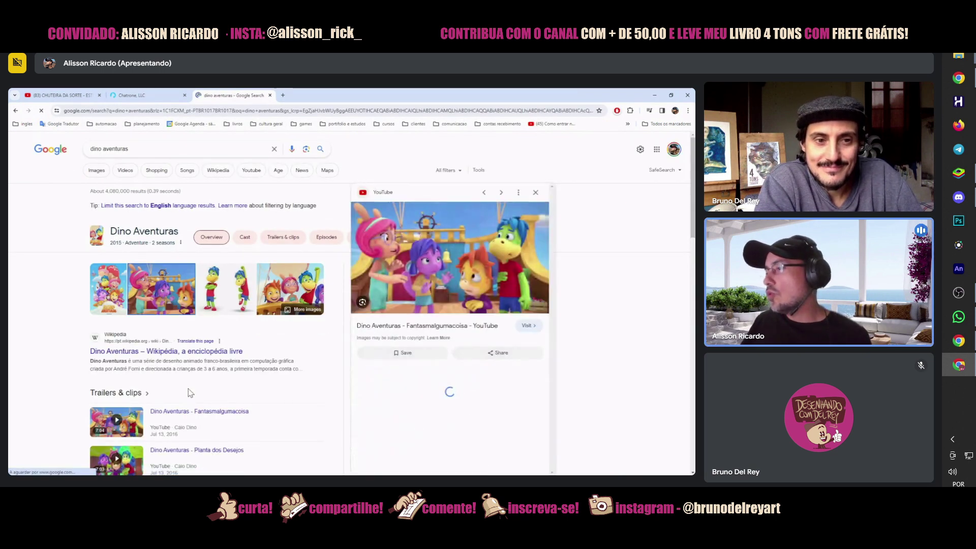
pyautogui.click(214, 412)
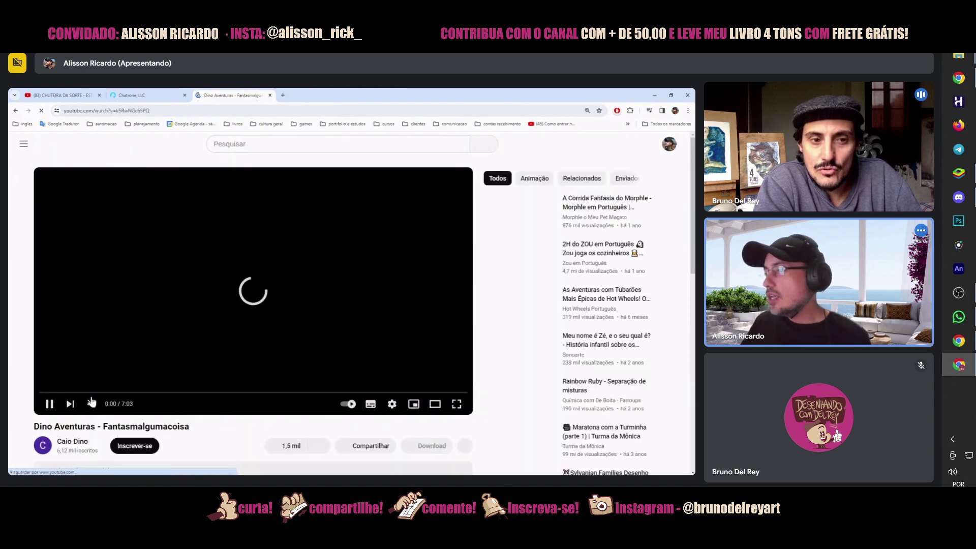
pyautogui.click(92, 403)
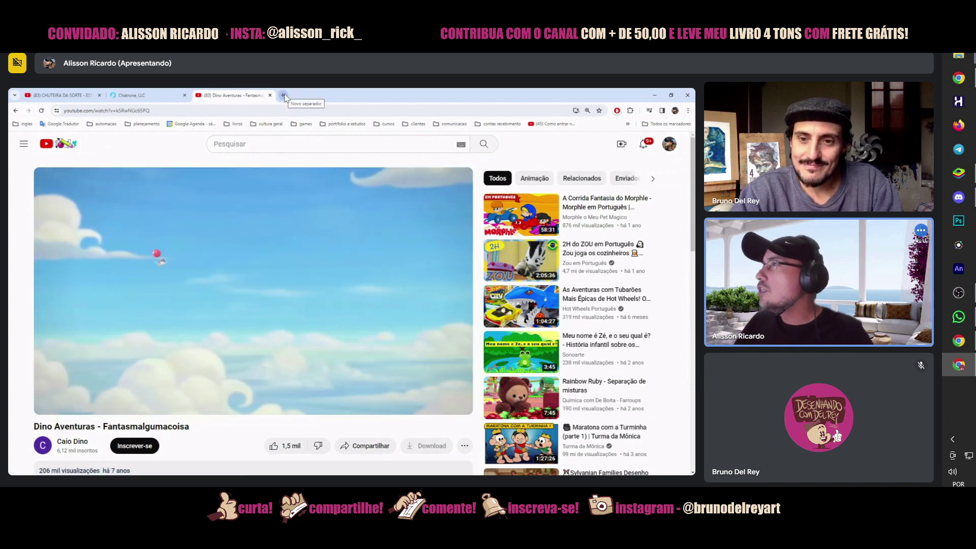
# - Search the web in a new browser tab for the artist's username together with "wix" and look over the results
pyautogui.click(283, 95)
pyautogui.write('a')
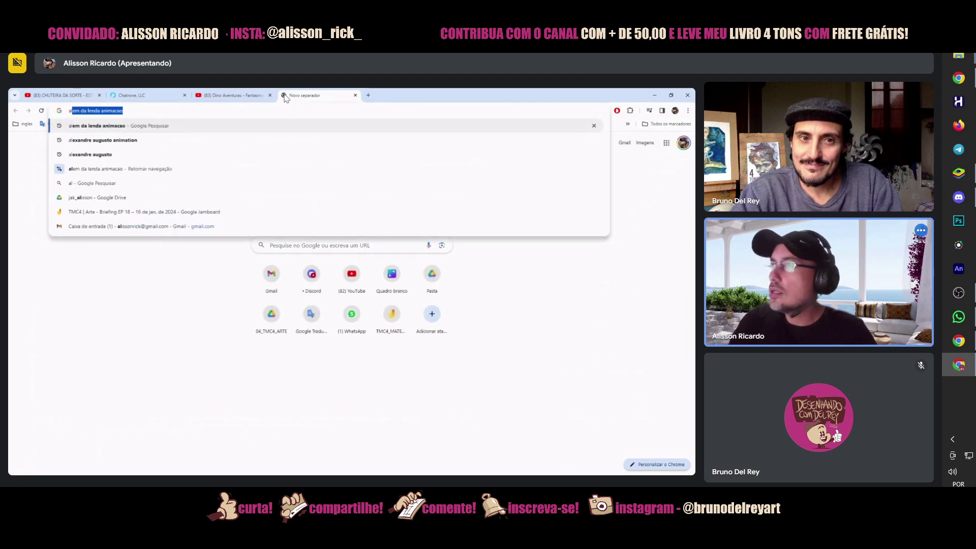
pyautogui.write('lissonrick')
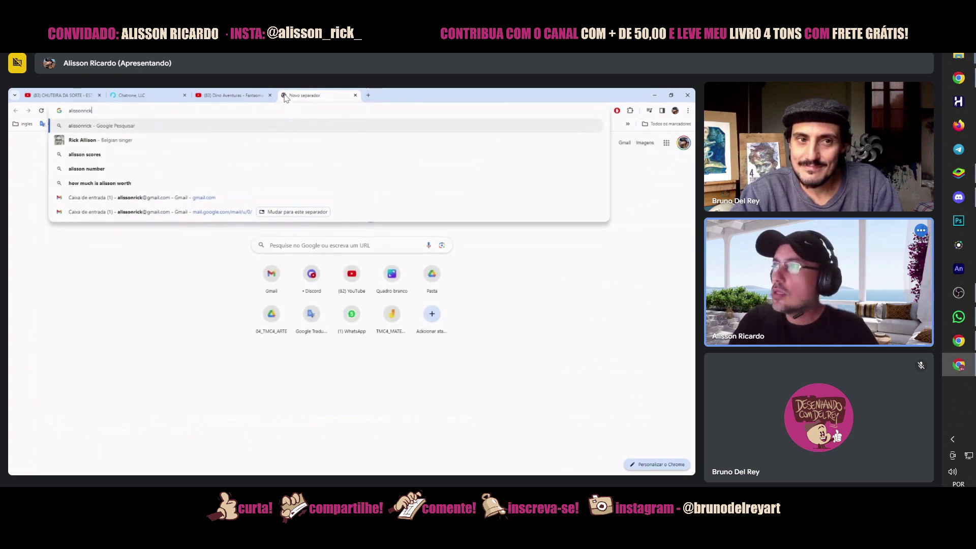
pyautogui.write('wix')
pyautogui.press('Return')
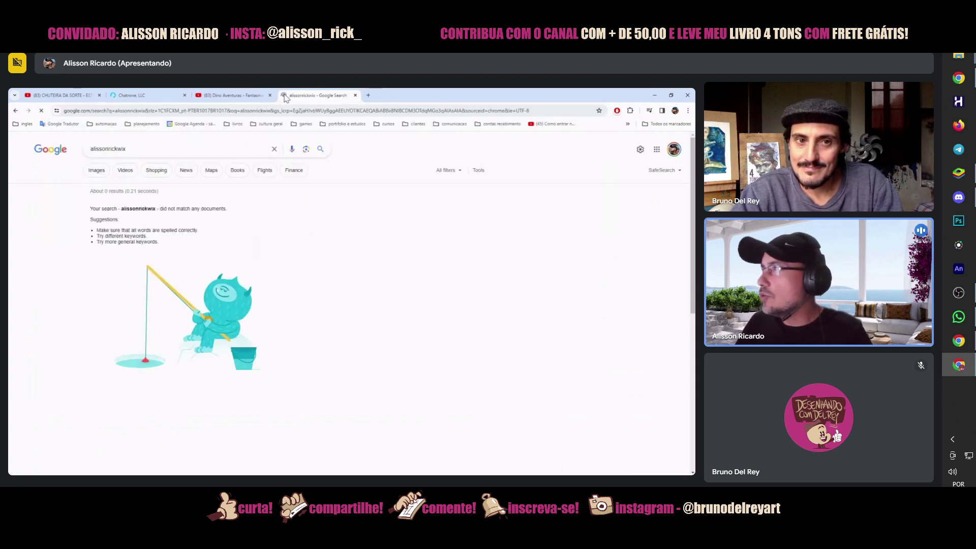
pyautogui.click(117, 148)
pyautogui.press('Return')
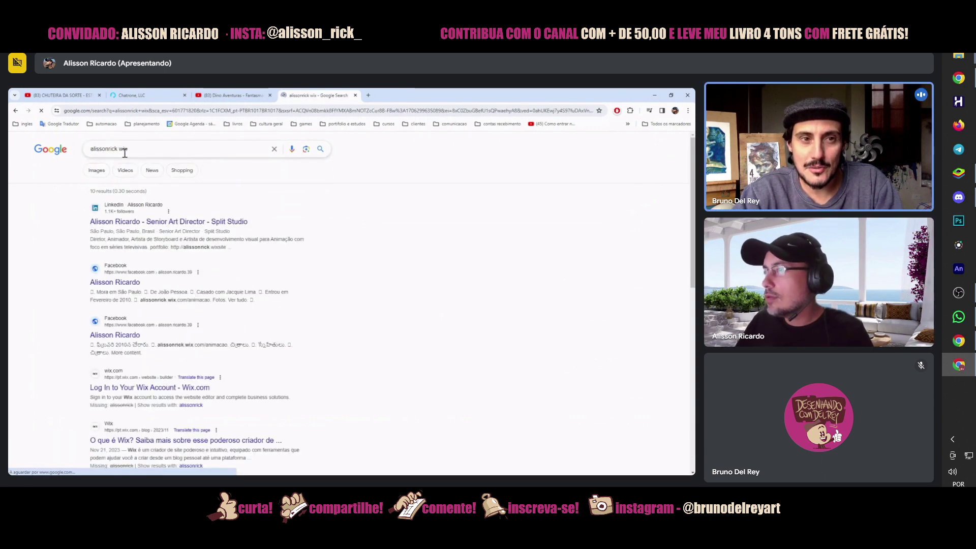
pyautogui.scroll(-3, 152, 335)
pyautogui.scroll(3, 163, 339)
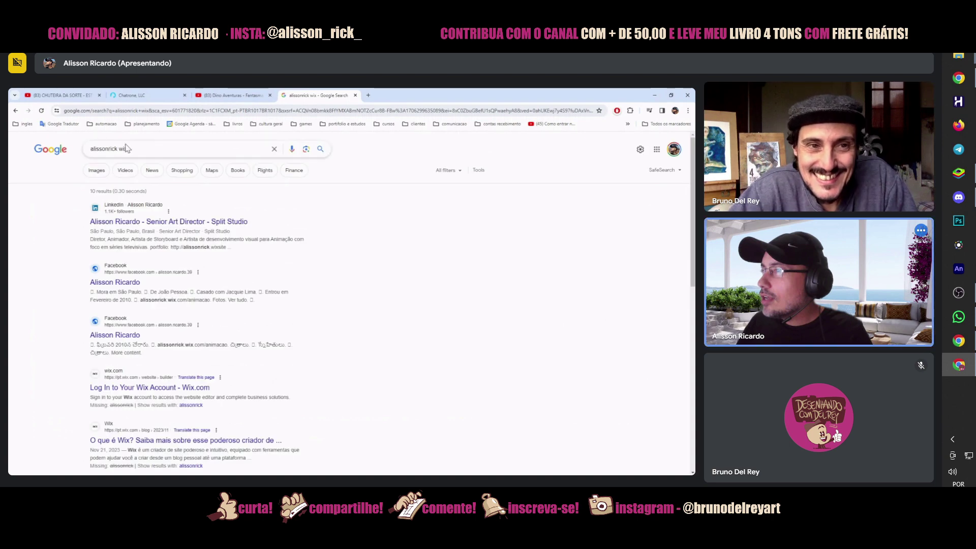
# - Extend the web search with the word "animacao" and look through the results for the artist's portfolio
pyautogui.click(136, 148)
pyautogui.write('animacao')
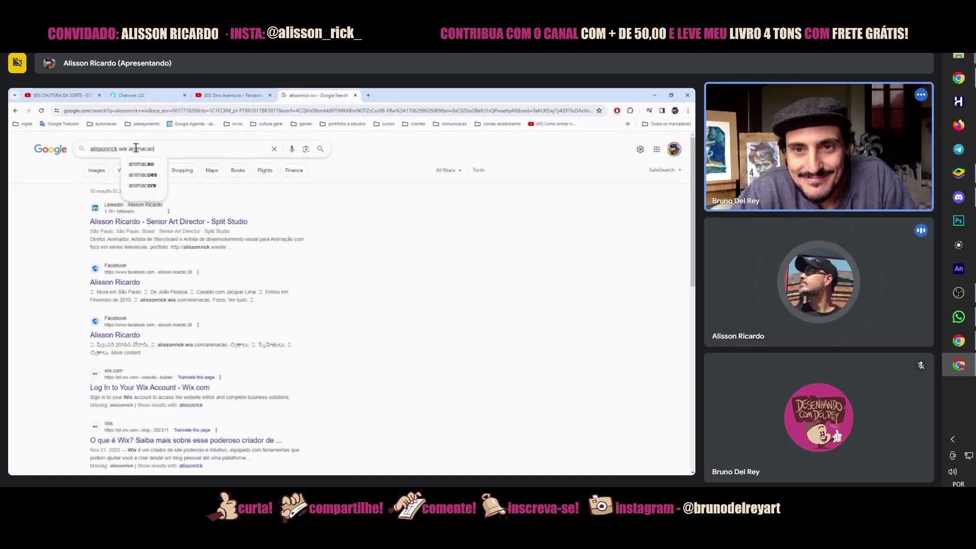
pyautogui.press('Return')
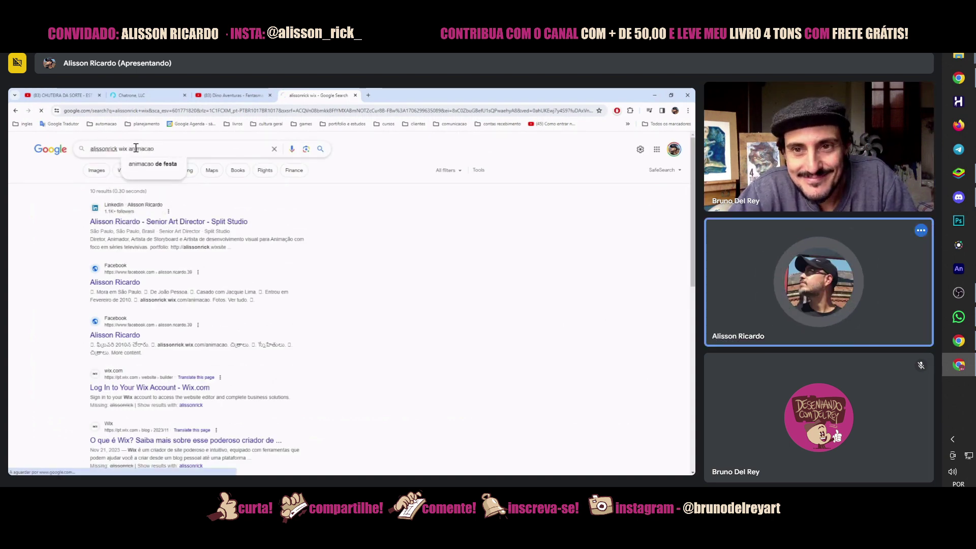
pyautogui.scroll(-3, 220, 307)
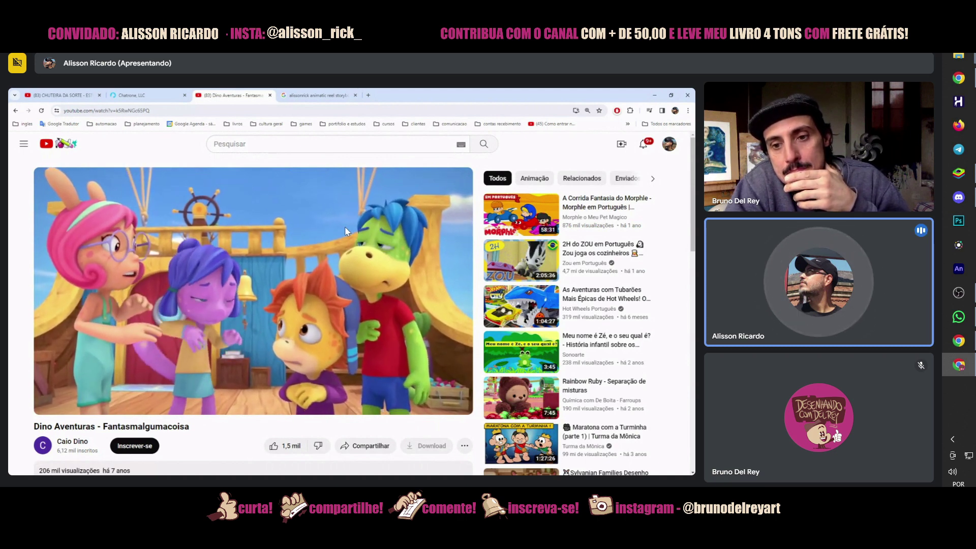
# - Return to the Chatrone website, close the Book of Life trailer, and open the O Menino Maluquinho trailer and pause it
pyautogui.click(210, 292)
pyautogui.click(132, 95)
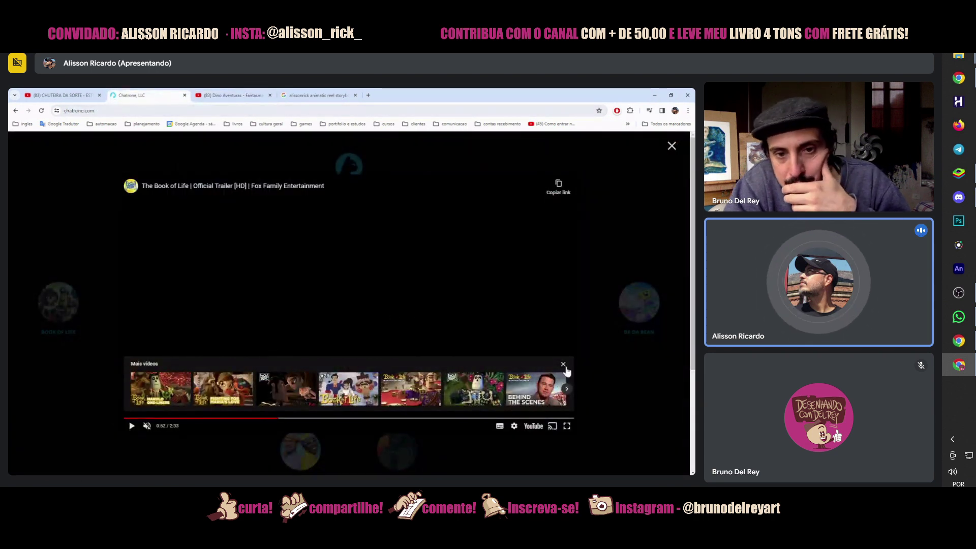
pyautogui.click(563, 365)
pyautogui.click(672, 145)
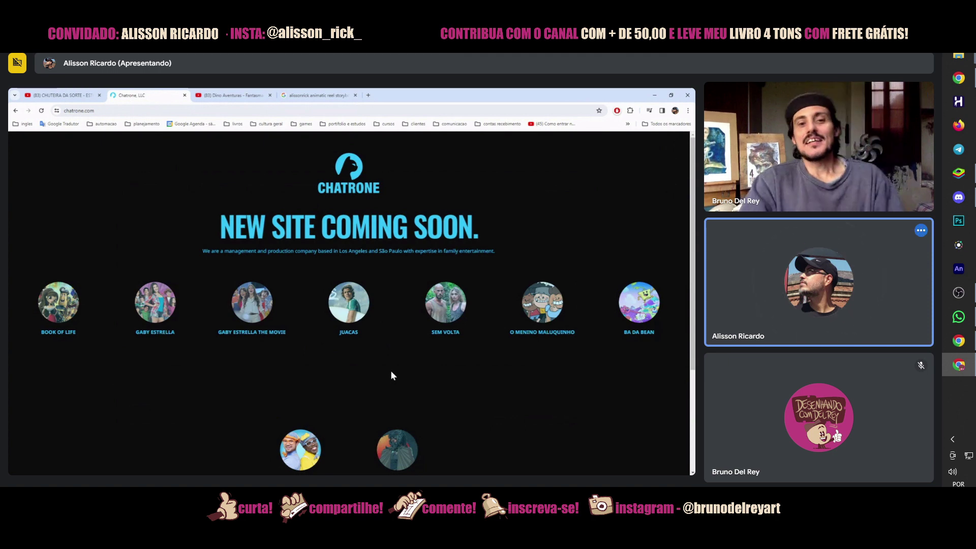
pyautogui.click(534, 311)
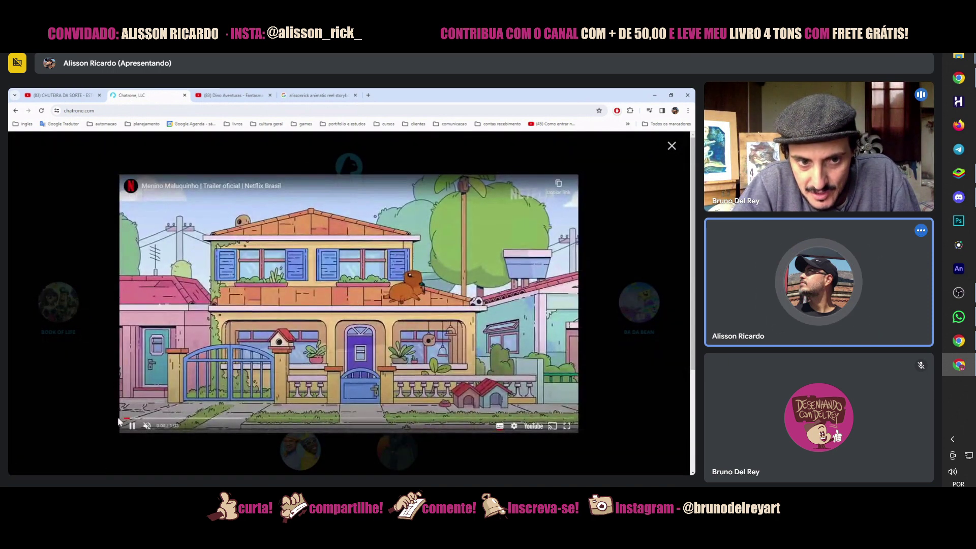
pyautogui.click(131, 426)
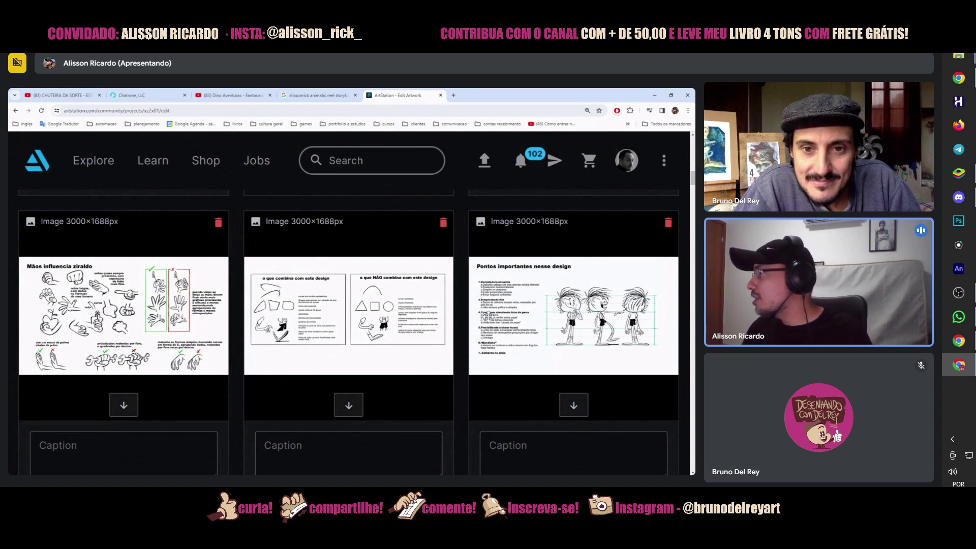
# - Examine the Menino Maluquinho character design sheets, poses, expressions and supporting cast sketches in the ArtStation project
pyautogui.scroll(-5, 488, 316)
pyautogui.scroll(-2, 488, 321)
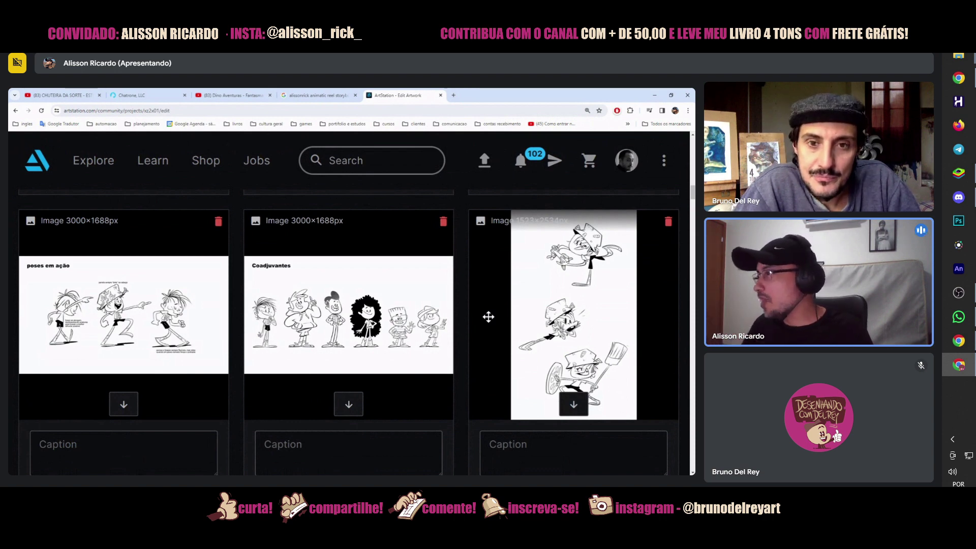
pyautogui.scroll(-1, 487, 329)
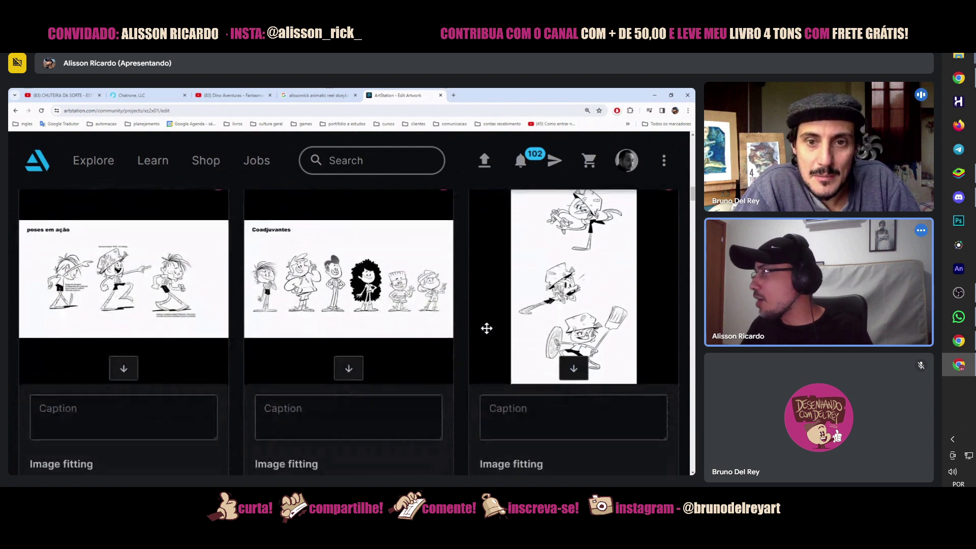
pyautogui.scroll(-1, 486, 329)
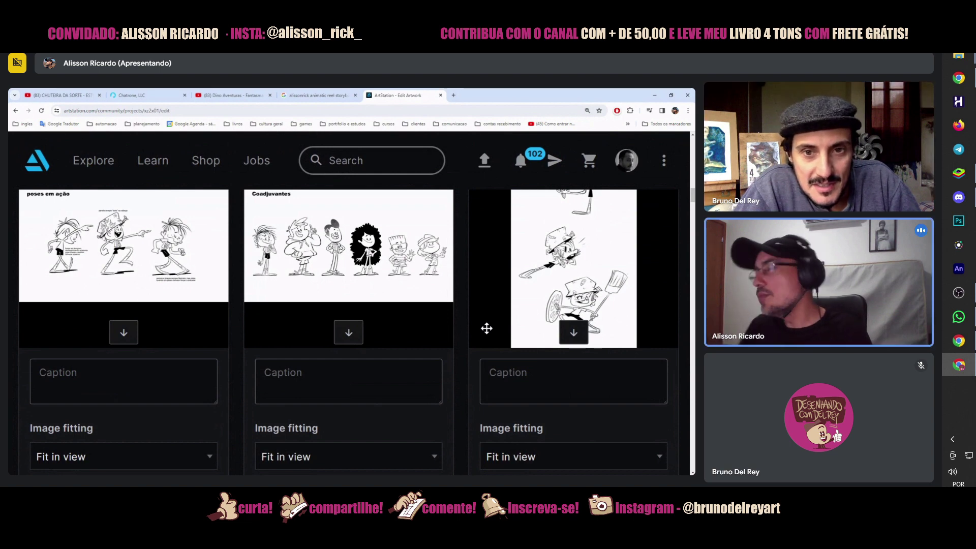
pyautogui.scroll(2, 376, 322)
pyautogui.scroll(-4, 323, 321)
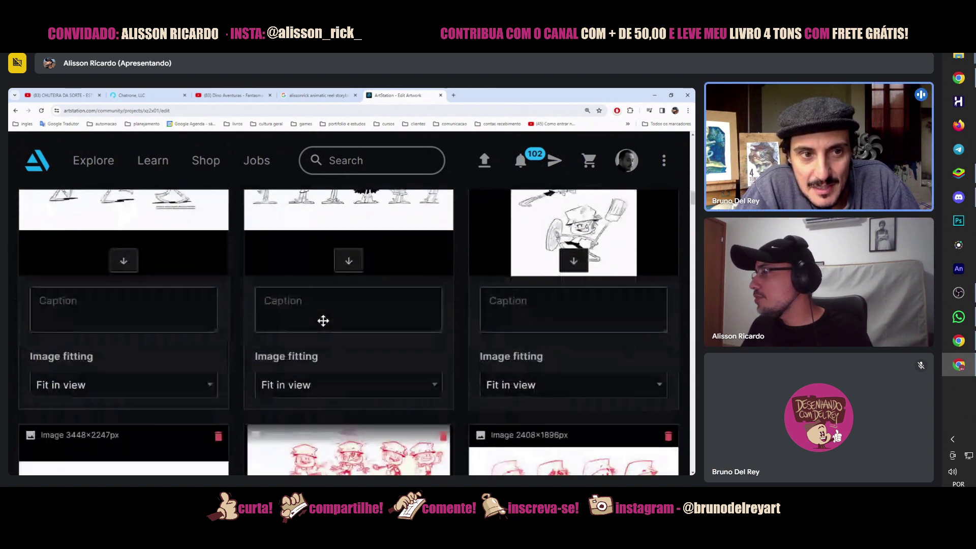
pyautogui.scroll(-5, 323, 320)
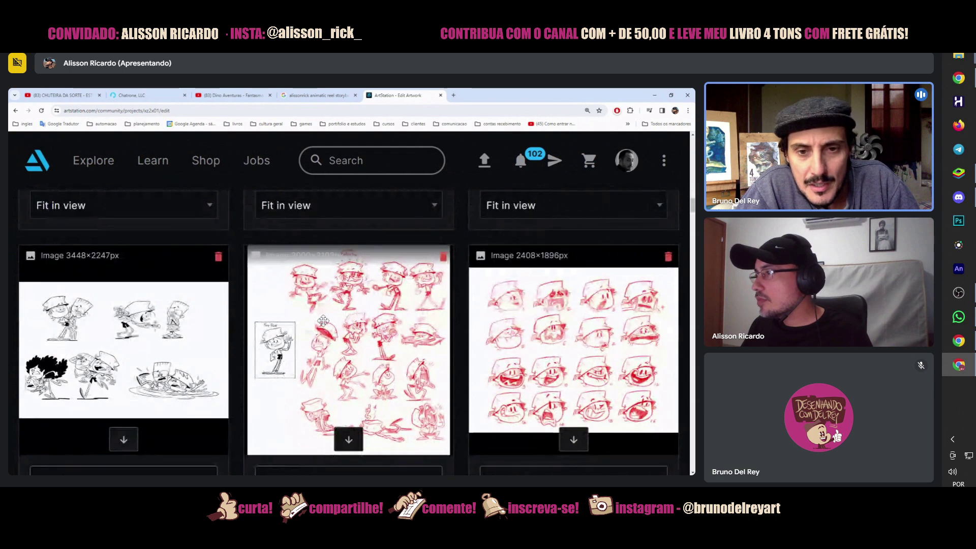
pyautogui.scroll(-1, 324, 321)
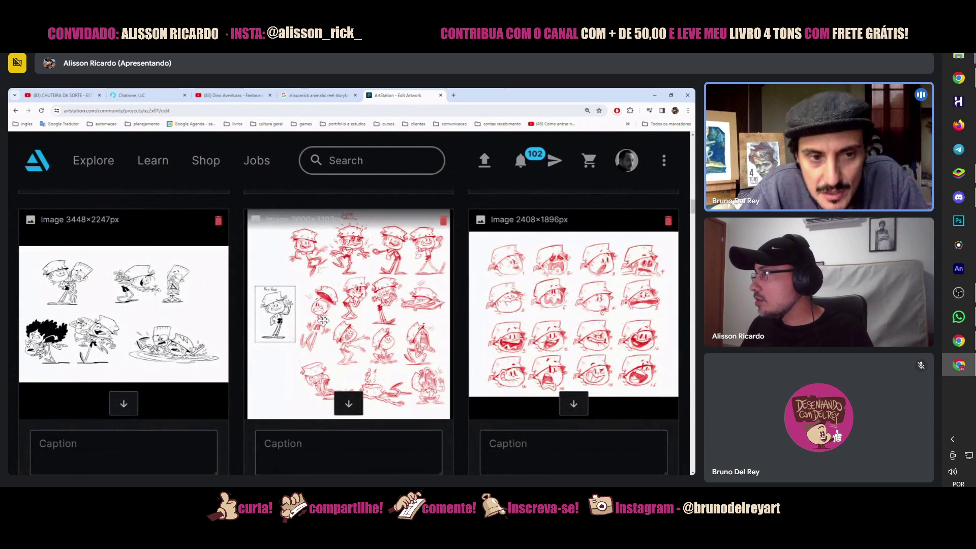
pyautogui.scroll(-10, 323, 320)
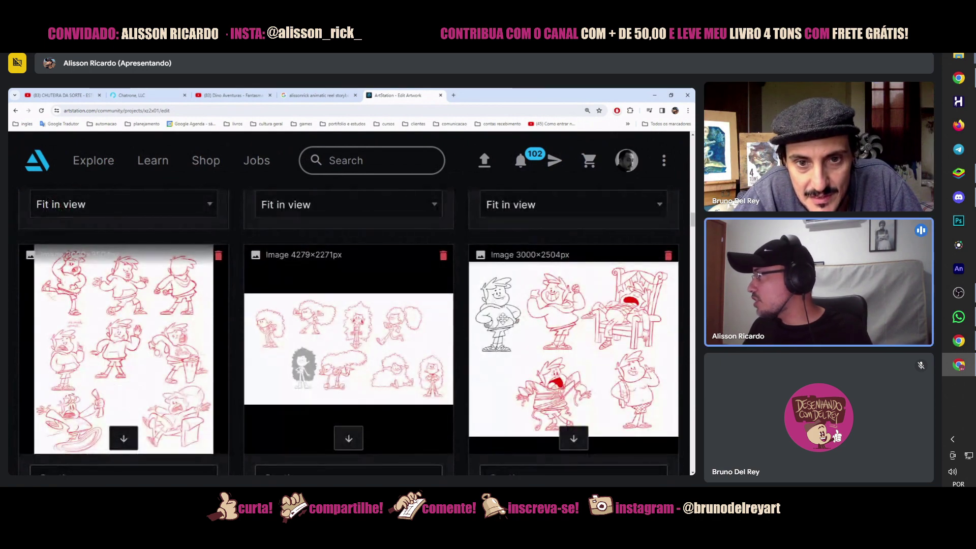
pyautogui.scroll(-4, 283, 347)
pyautogui.scroll(-3, 283, 347)
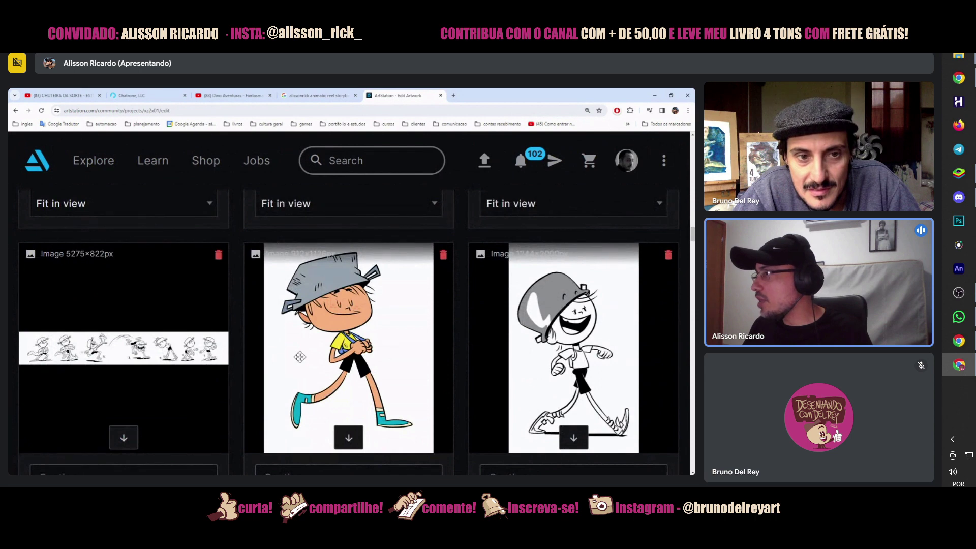
# - Download the coloured and the black-and-white Maluquinho walk-cycle GIFs and open the coloured one from the recent downloads
pyautogui.click(353, 441)
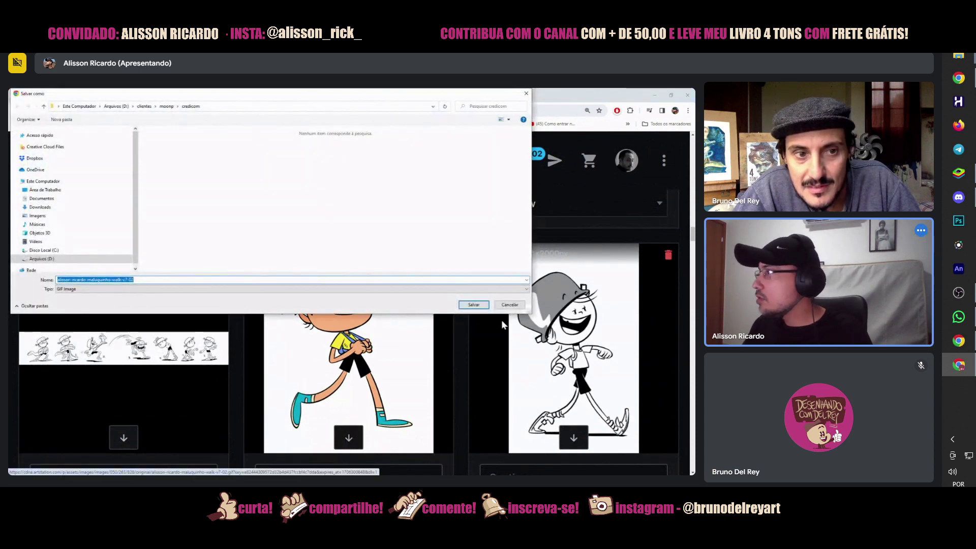
pyautogui.click(474, 304)
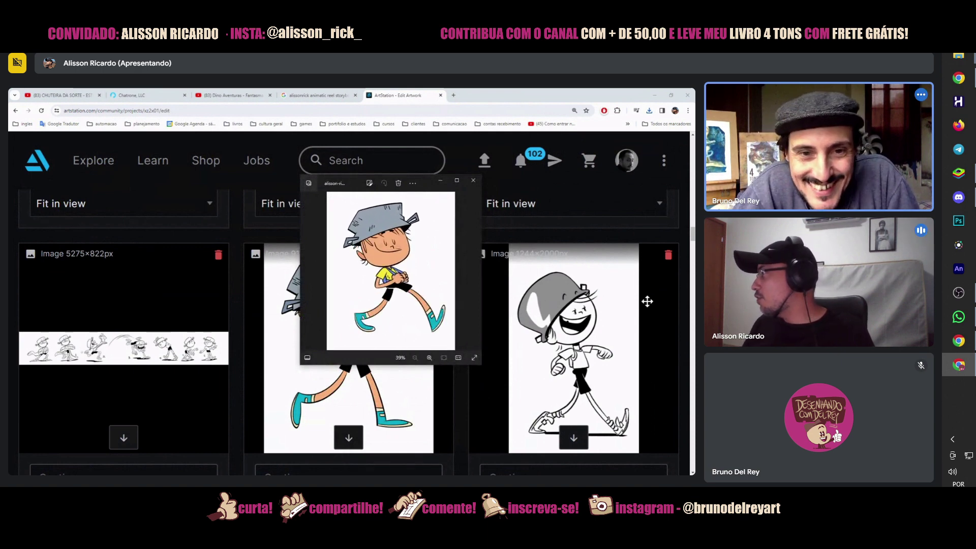
pyautogui.click(573, 442)
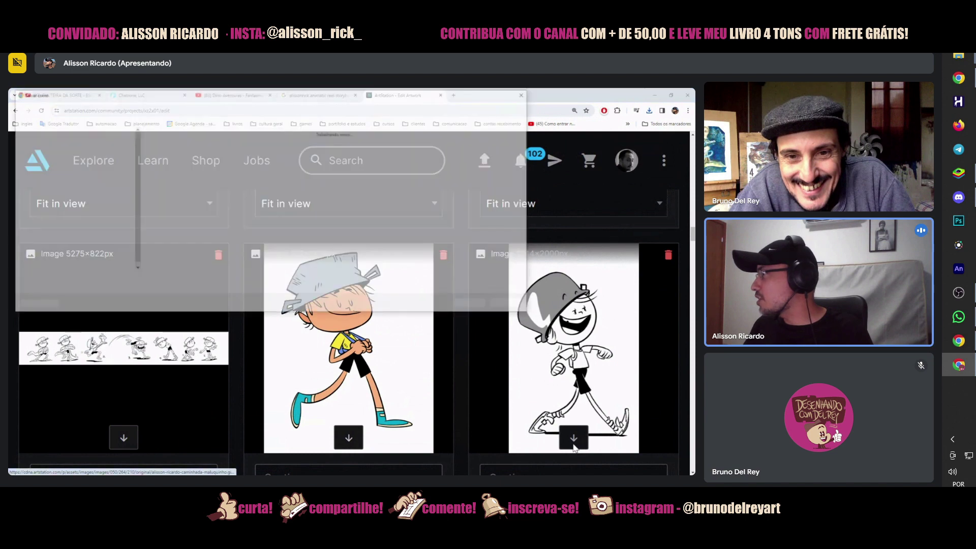
pyautogui.click(483, 309)
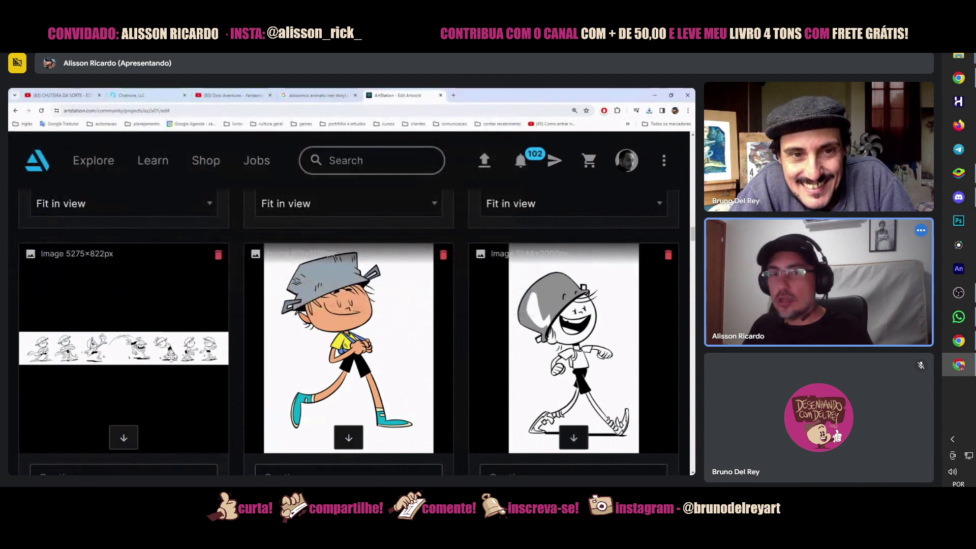
pyautogui.click(650, 111)
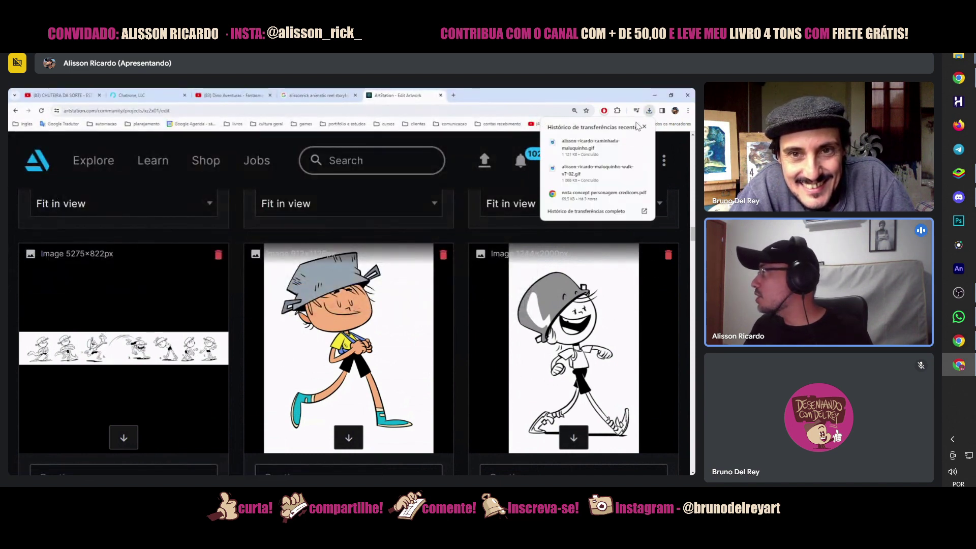
pyautogui.click(567, 155)
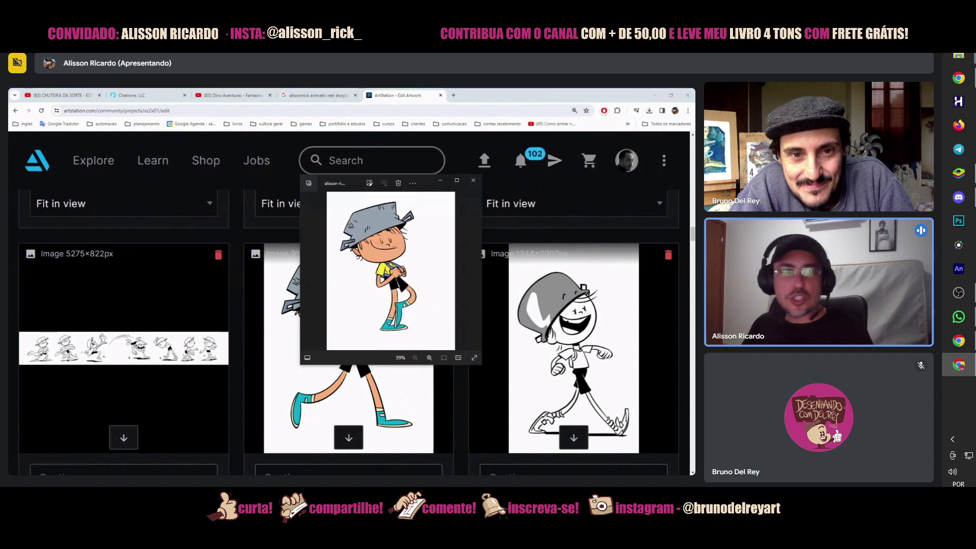
# - View the black-and-white Maluquinho walk-cycle GIF and close both walk-cycle image windows
pyautogui.moveTo(332, 342); pyautogui.dragTo(283, 189)
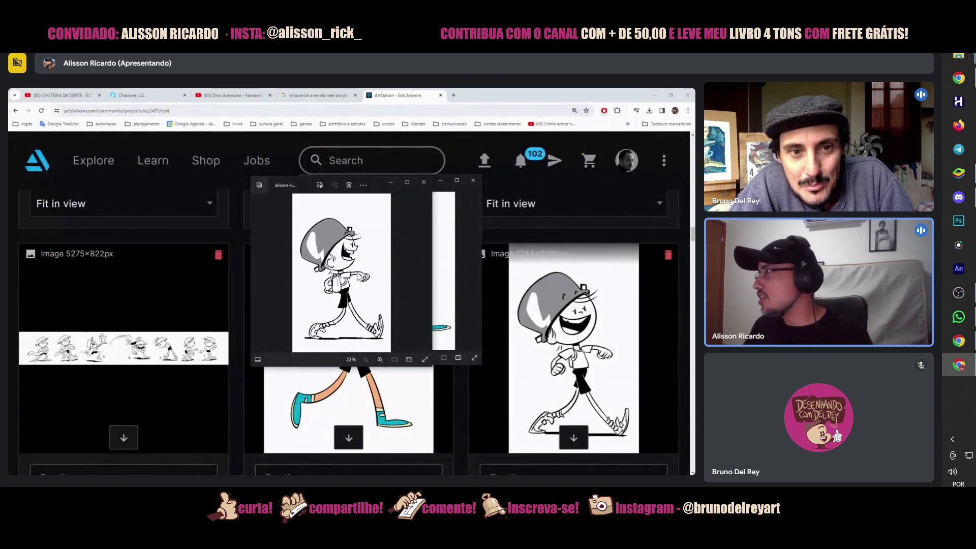
pyautogui.click(423, 181)
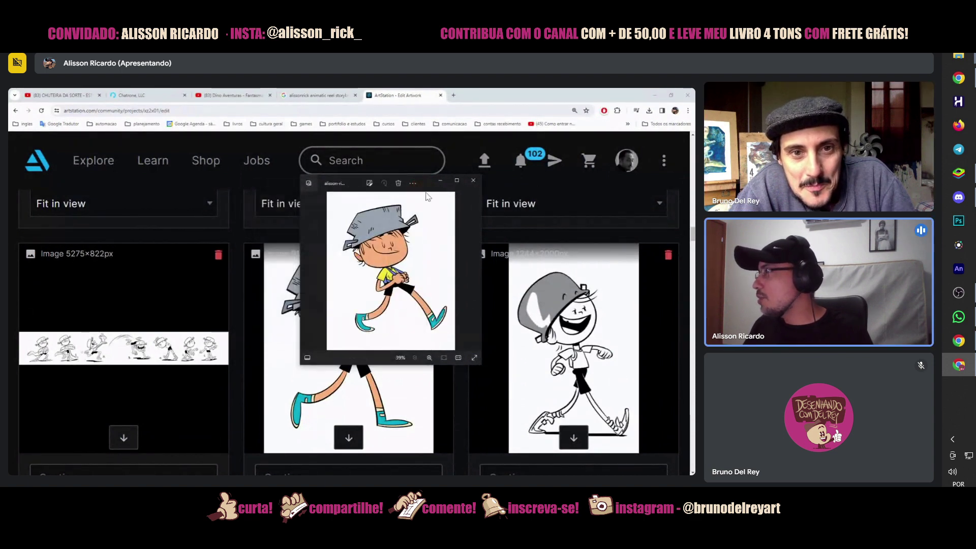
pyautogui.click(469, 184)
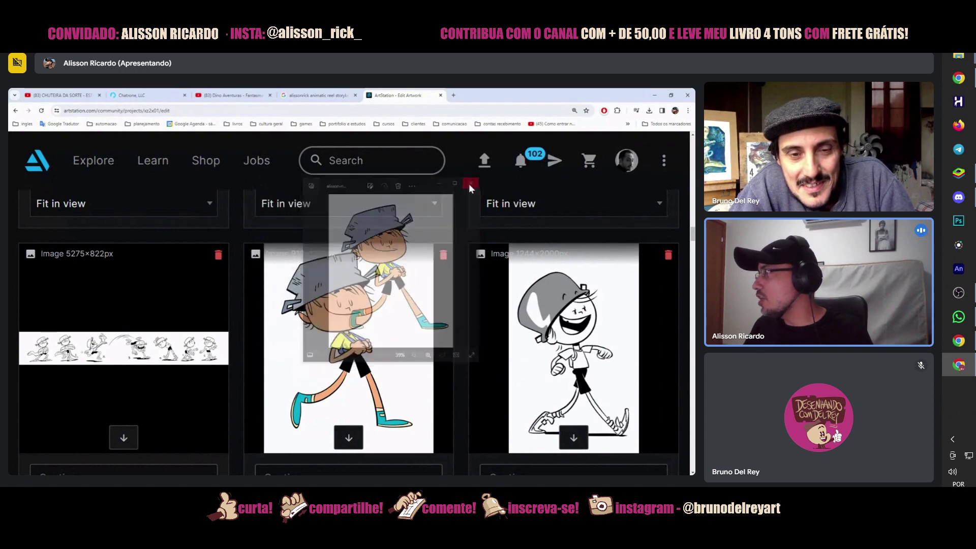
# - Examine the remaining Maluquinho project images, from the supporting cast and expression sheets to the scene illustrations, car sketches and background thumbnails
pyautogui.scroll(-7, 405, 344)
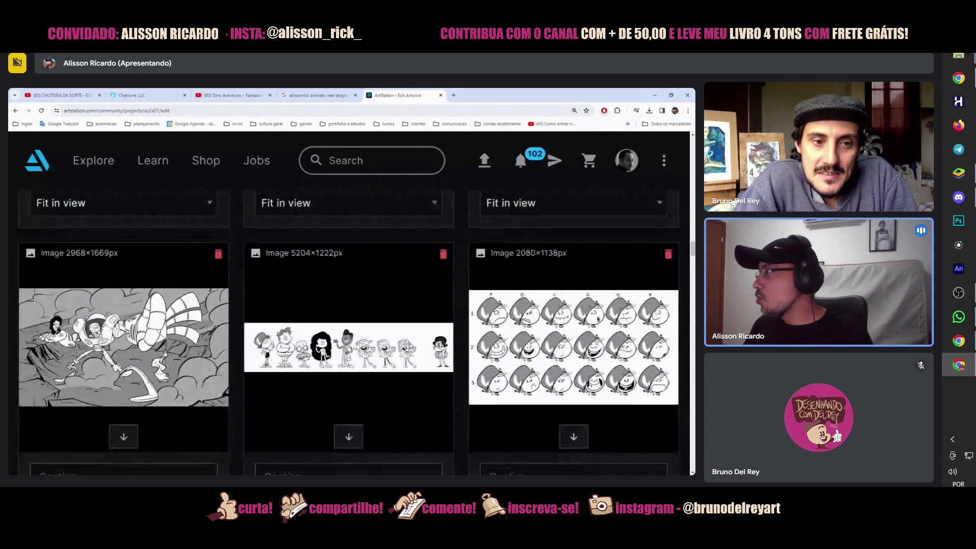
pyautogui.scroll(-5, 377, 359)
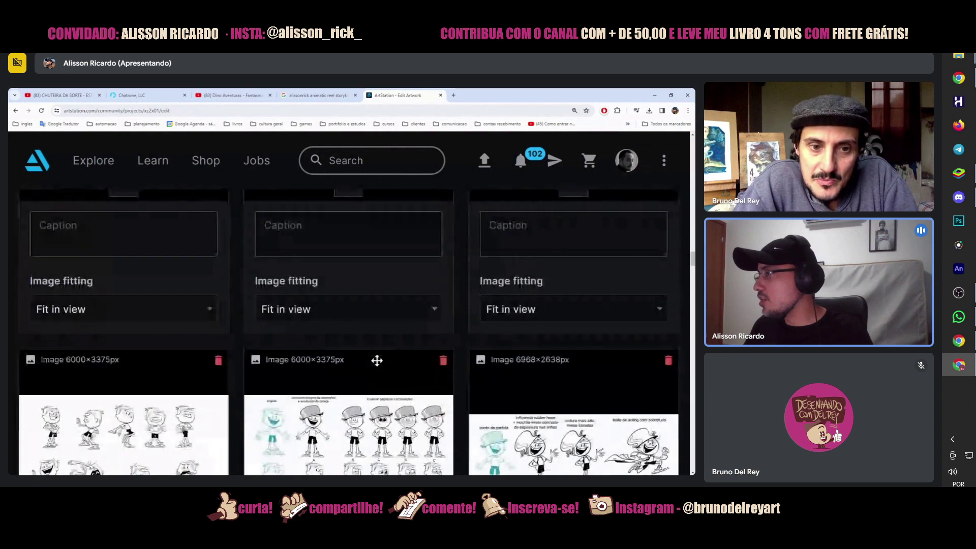
pyautogui.scroll(-7, 377, 361)
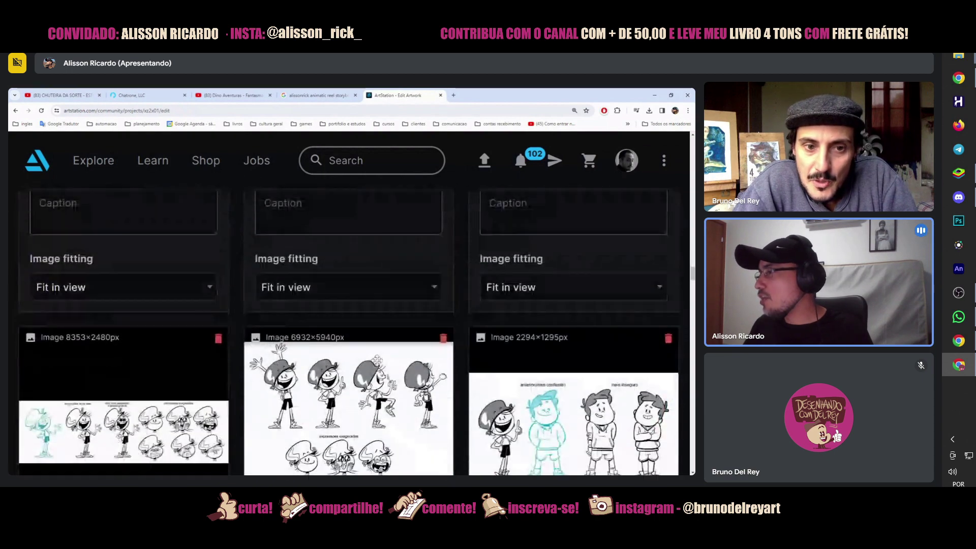
pyautogui.scroll(-3, 378, 361)
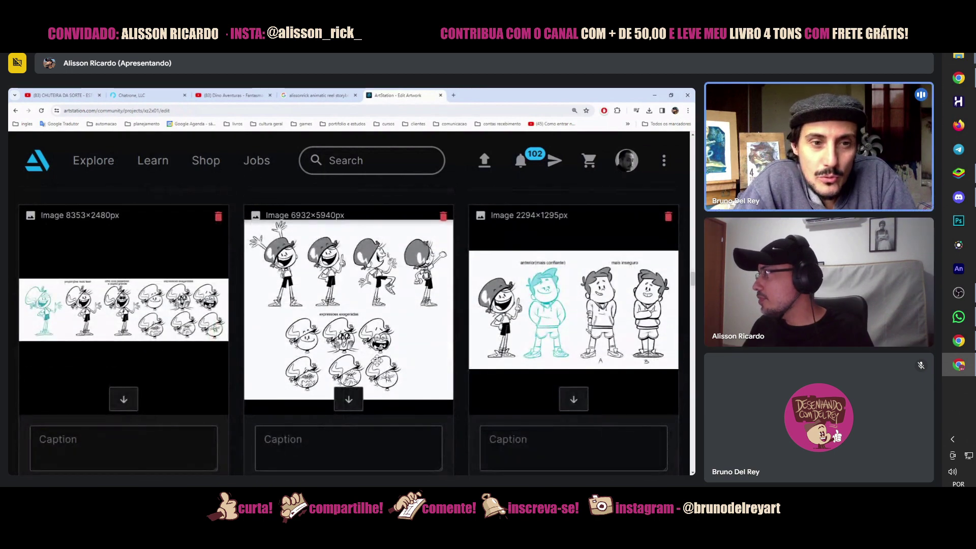
pyautogui.scroll(-7, 377, 360)
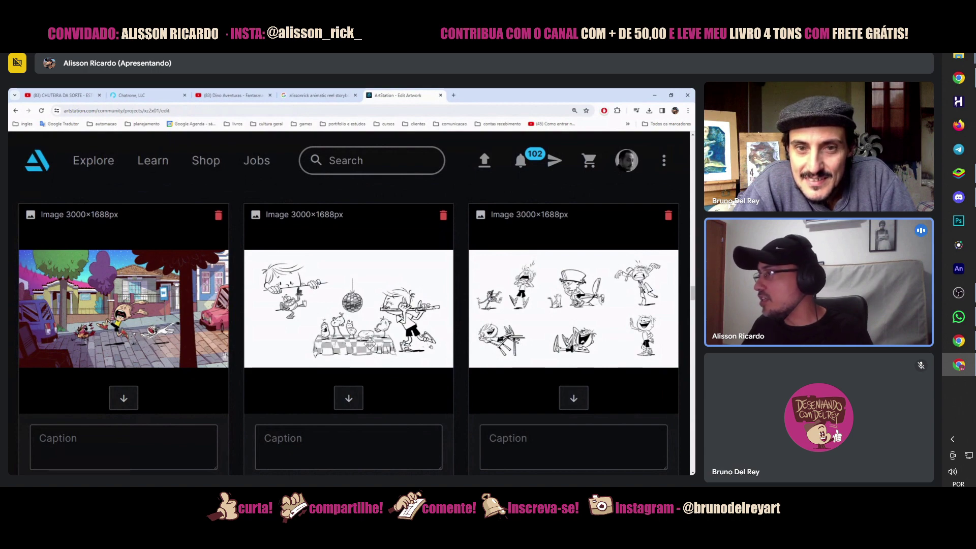
pyautogui.scroll(-4, 369, 345)
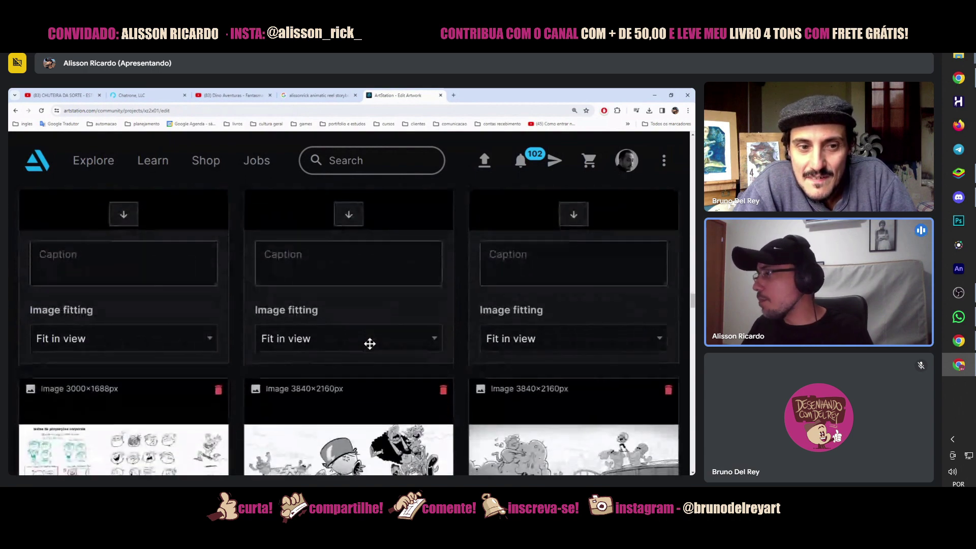
pyautogui.scroll(-2, 370, 344)
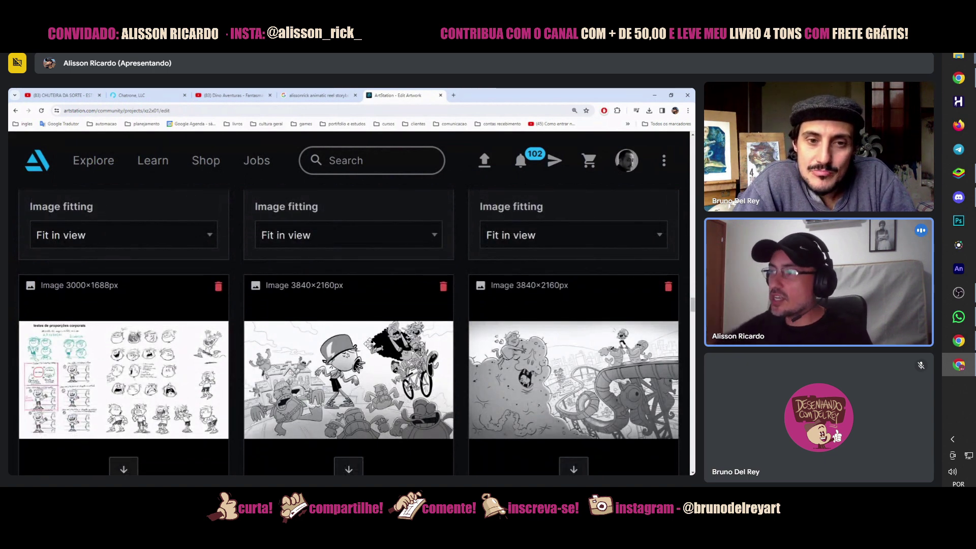
pyautogui.scroll(-5, 367, 347)
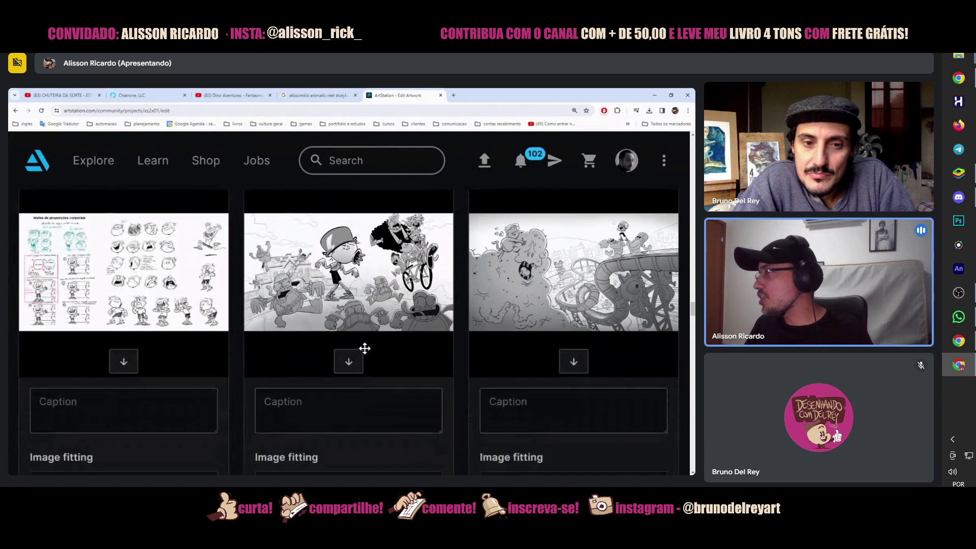
pyautogui.scroll(-3, 364, 348)
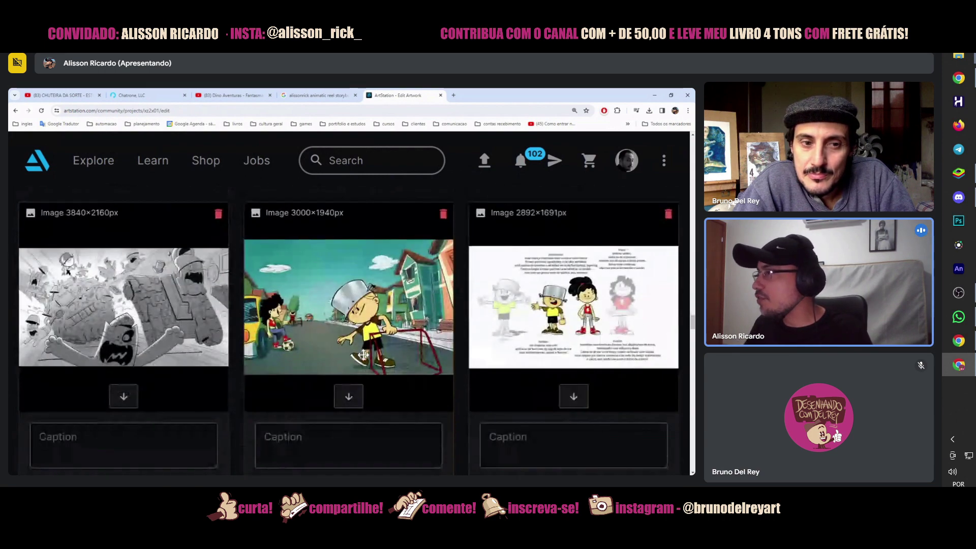
pyautogui.scroll(-6, 363, 354)
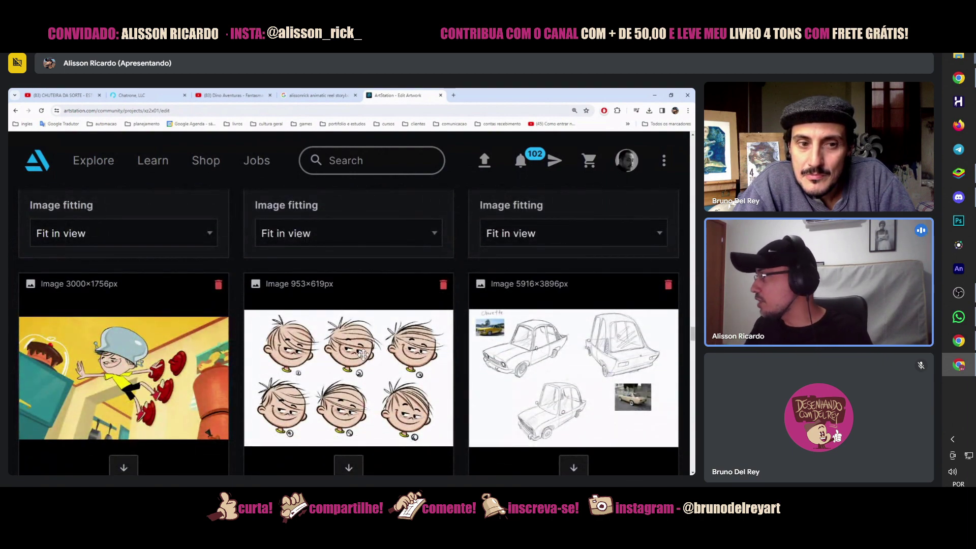
pyautogui.scroll(-6, 363, 354)
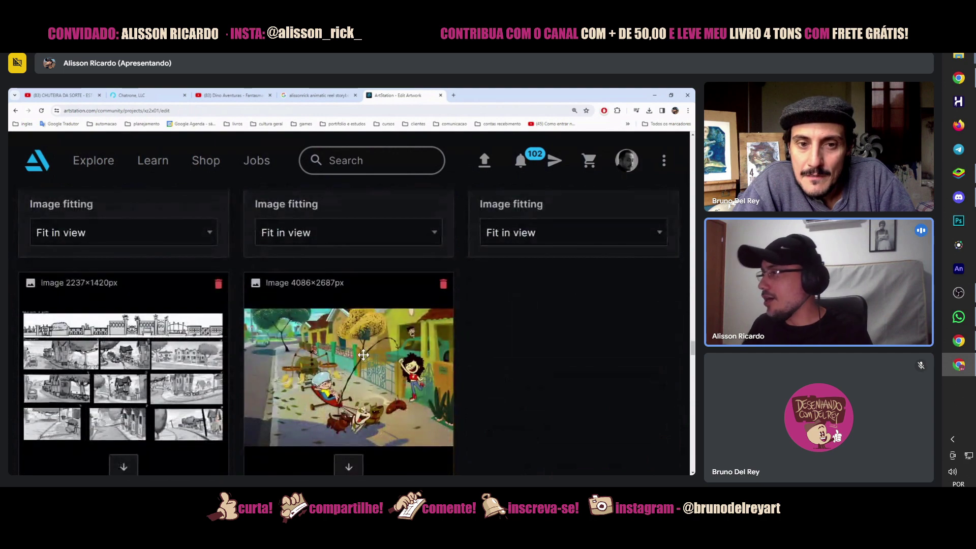
pyautogui.scroll(-2, 363, 355)
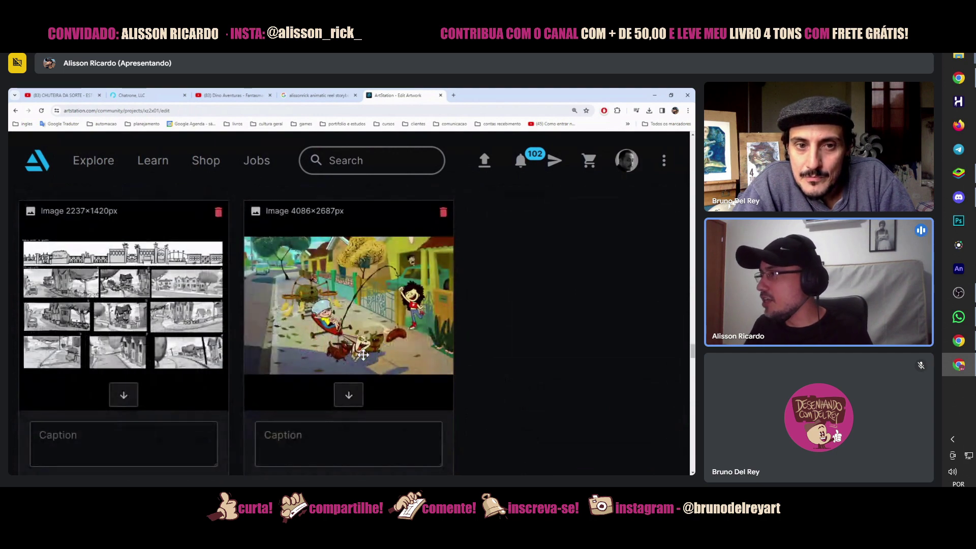
# - Look back from the end of the project images to the body proportion tests and black-and-white monster scenes
pyautogui.scroll(-6, 363, 355)
pyautogui.scroll(5, 364, 356)
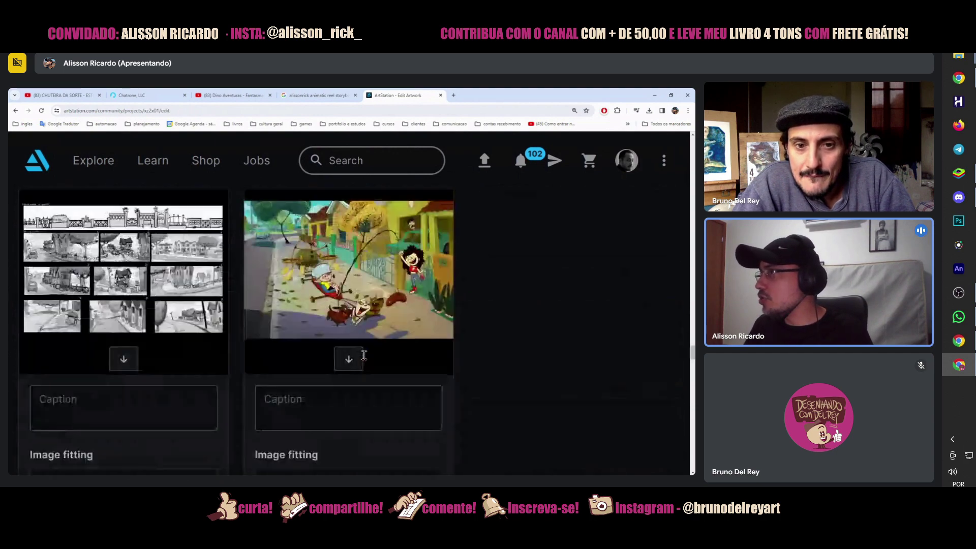
pyautogui.scroll(3, 364, 356)
pyautogui.scroll(-3, 363, 355)
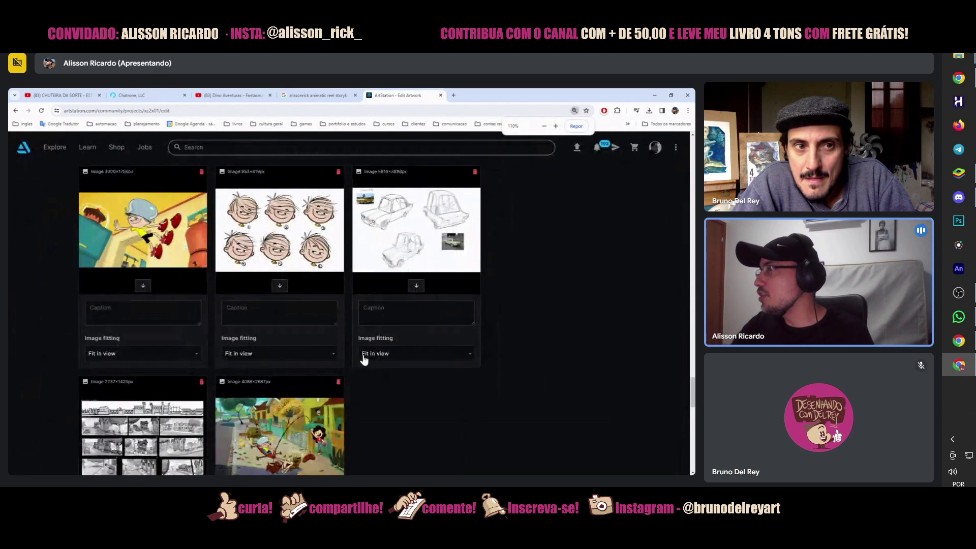
pyautogui.scroll(2, 363, 355)
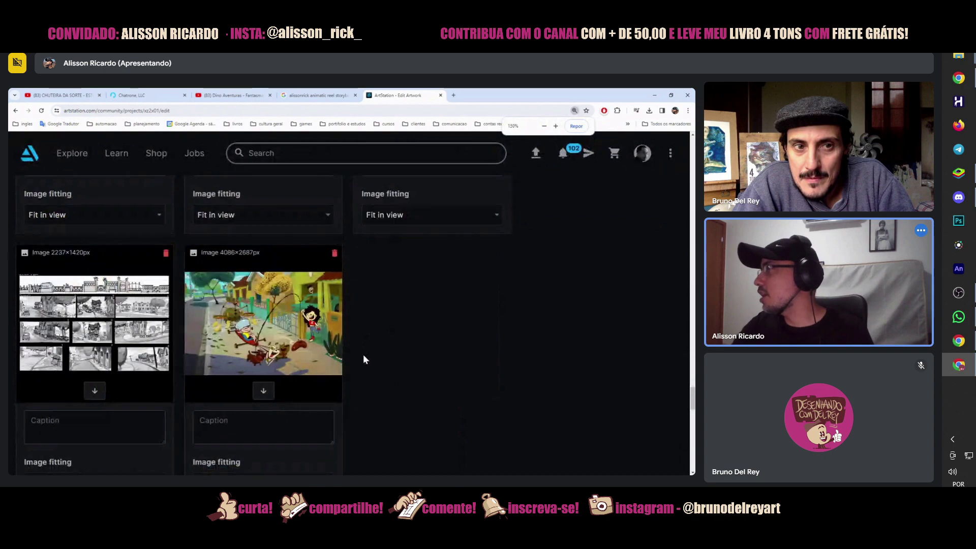
pyautogui.scroll(-10, 363, 359)
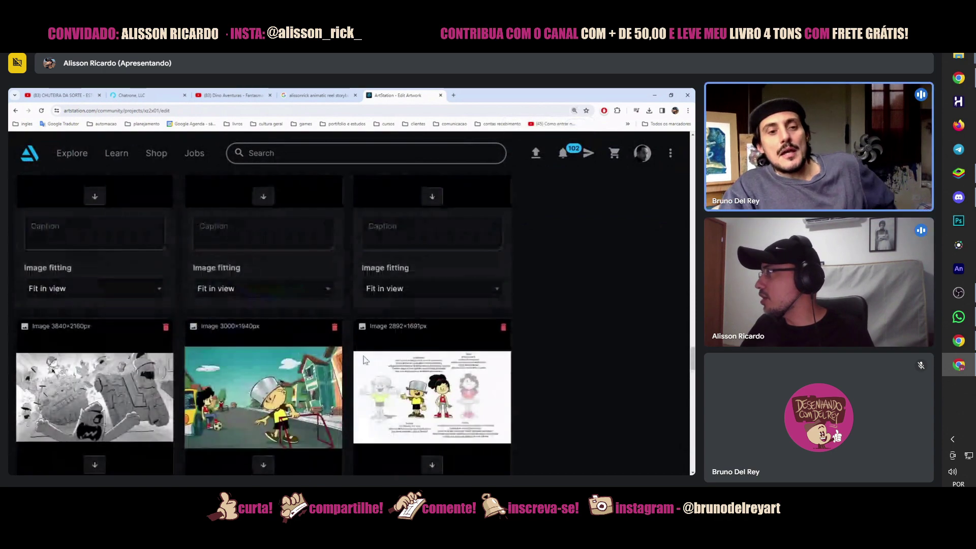
pyautogui.scroll(2, 363, 354)
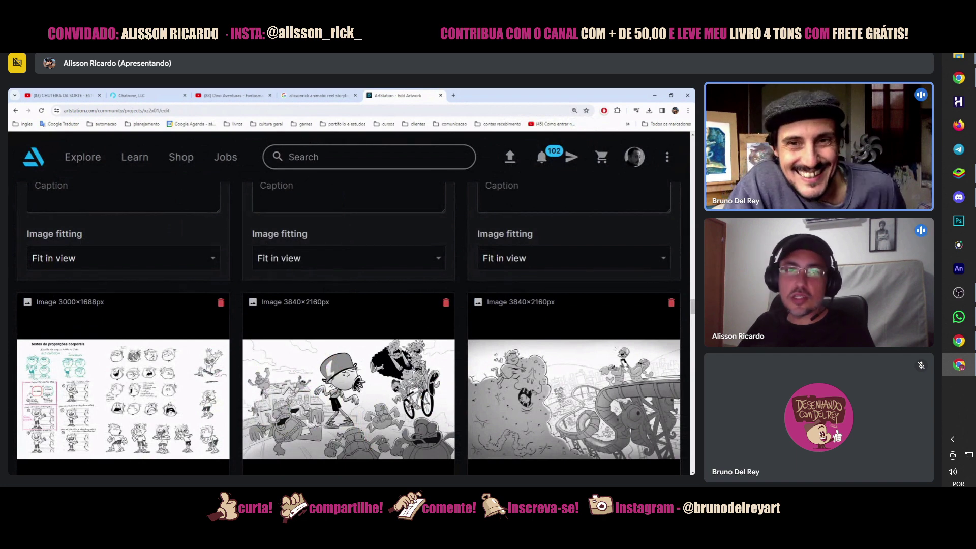
# - Close the artwork editing page, open the artist's ArtStation portfolio and set the page zoom to 90%
pyautogui.middleClick(391, 97)
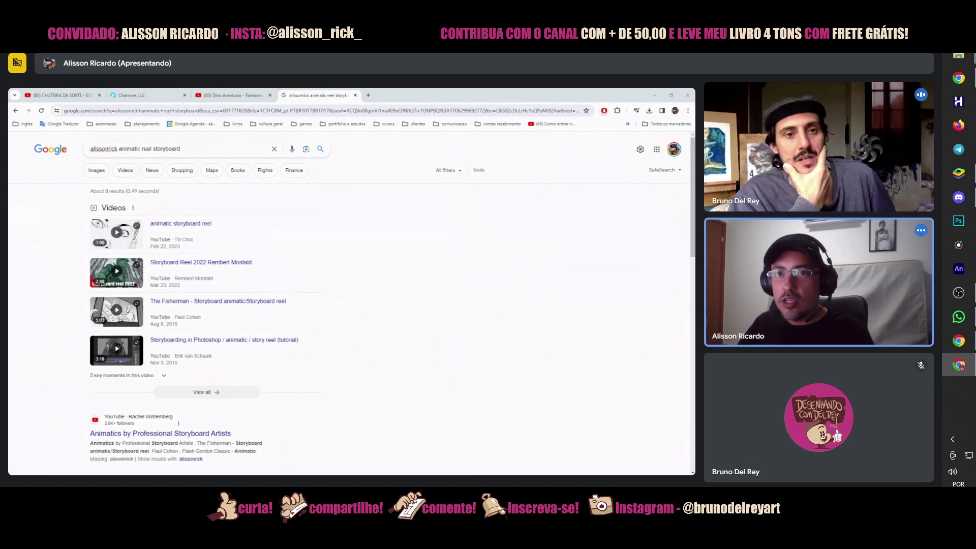
pyautogui.moveTo(148, 200); pyautogui.dragTo(399, 98)
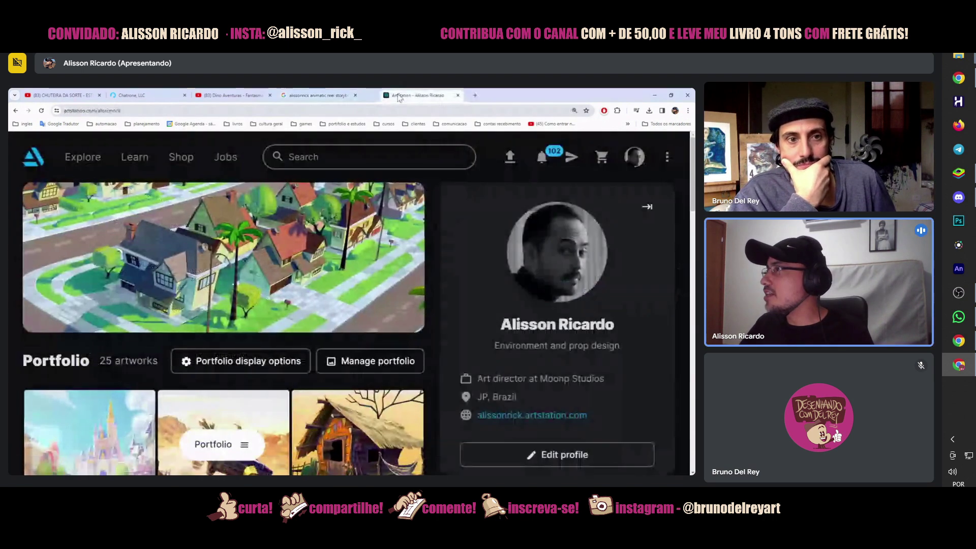
pyautogui.moveTo(347, 277)
pyautogui.hotkey('ctrl', '-')
pyautogui.hotkey('ctrl', '-')
pyautogui.hotkey('ctrl', '-')
pyautogui.hotkey('ctrl', '-')
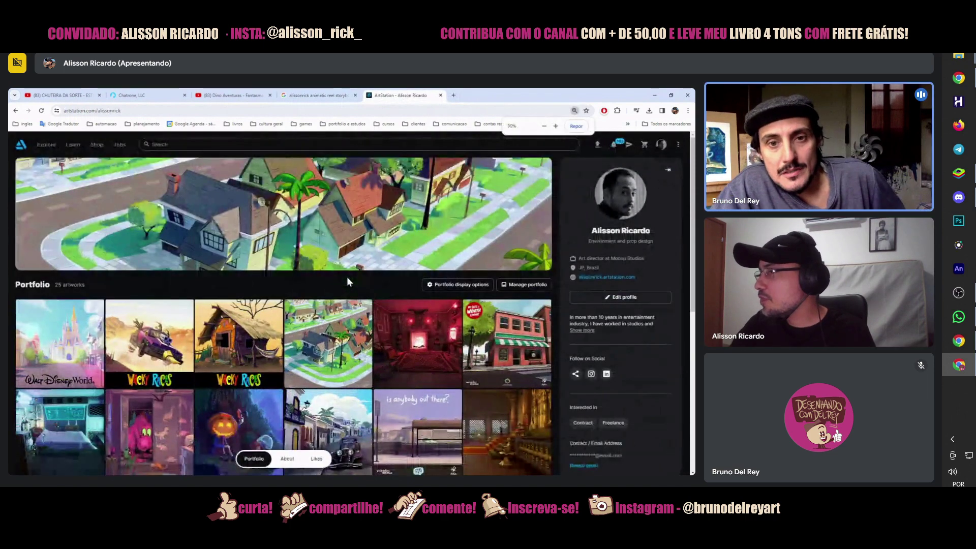
# - Browse the portfolio artworks, view the "Jerry moon and little witch" project and return to the portfolio
pyautogui.scroll(-10, 320, 365)
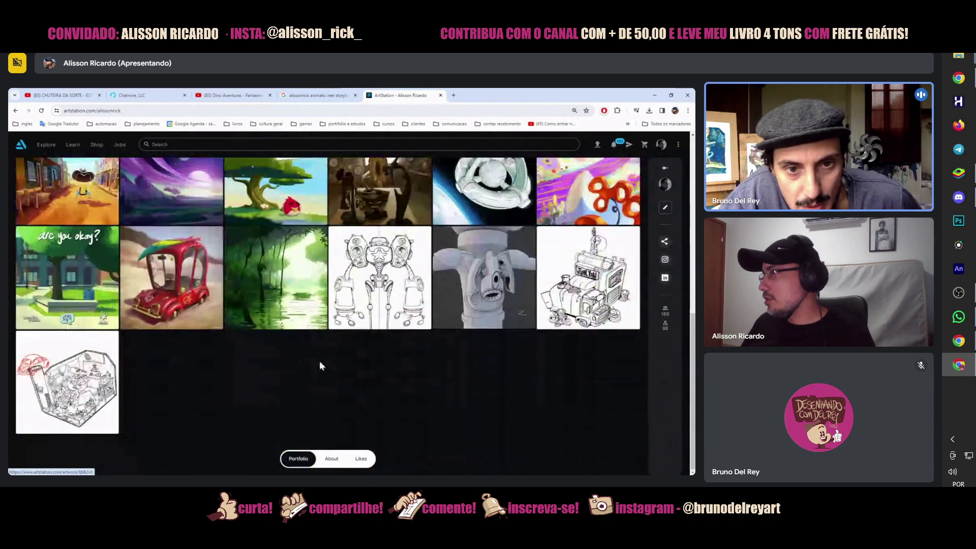
pyautogui.scroll(2, 320, 365)
pyautogui.scroll(5, 320, 365)
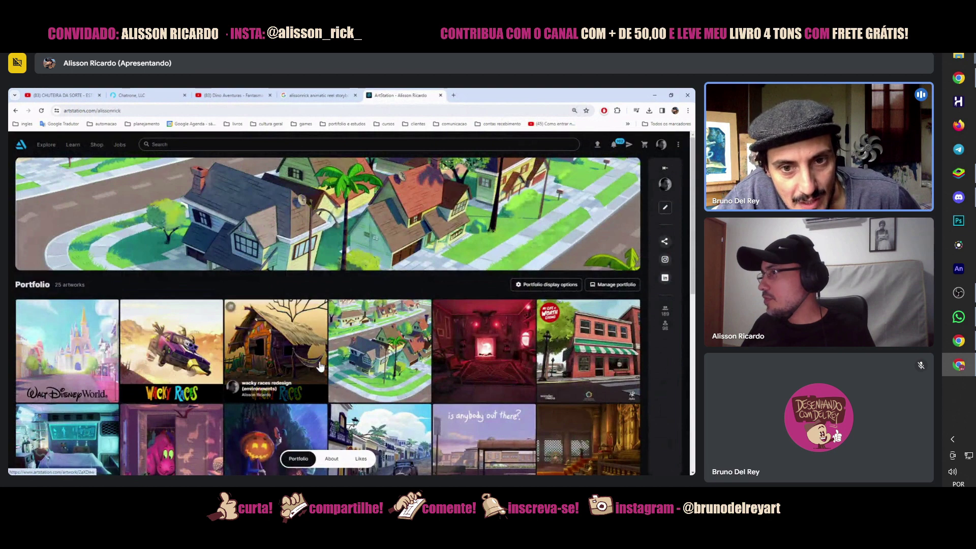
pyautogui.scroll(-2, 320, 365)
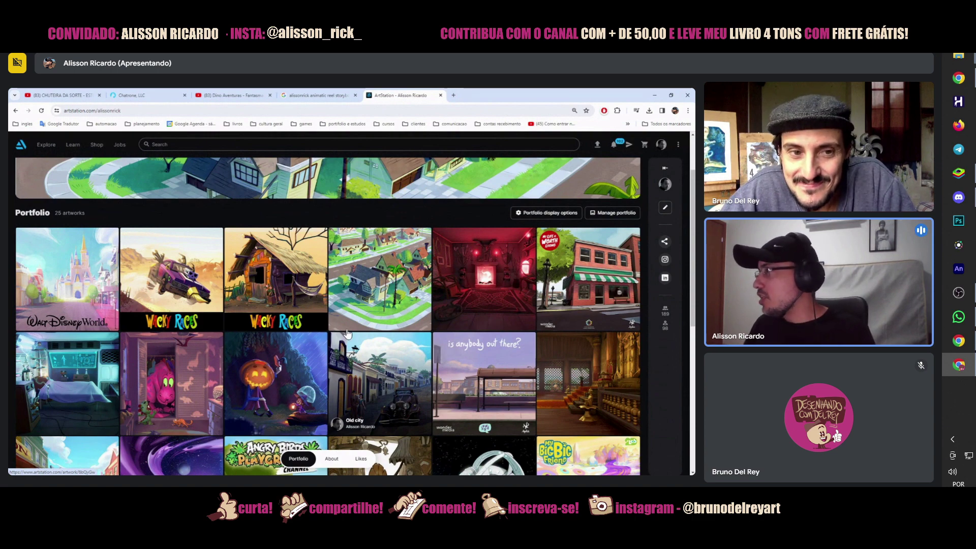
pyautogui.scroll(-1, 347, 334)
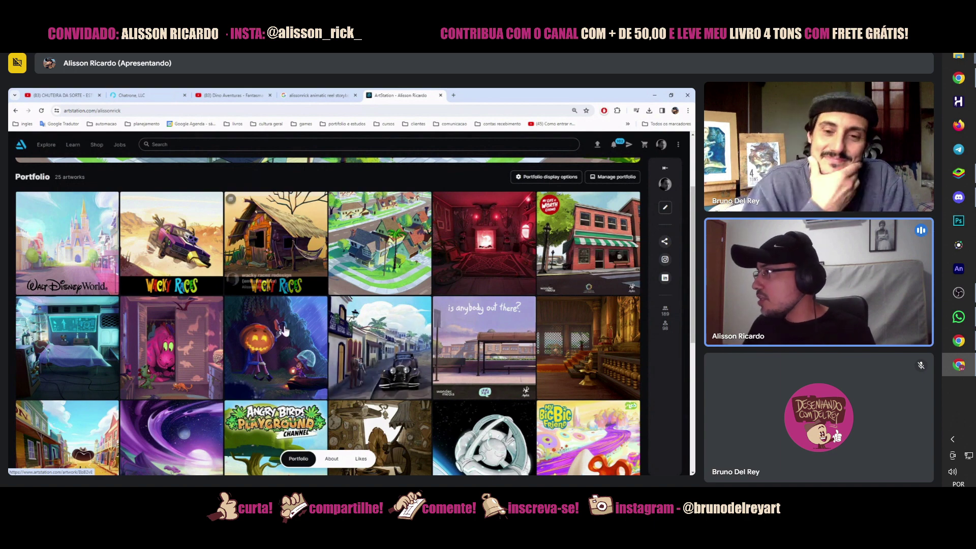
pyautogui.click(280, 341)
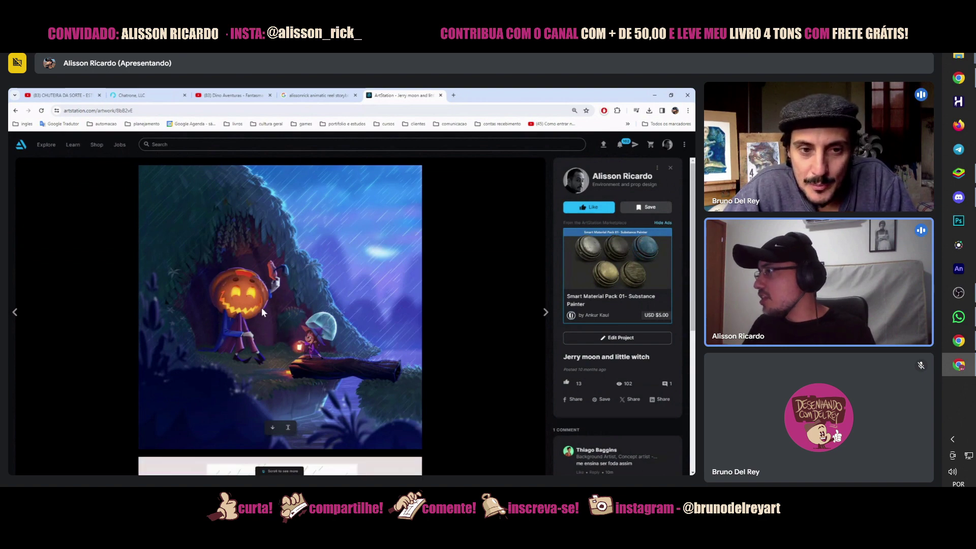
pyautogui.click(16, 113)
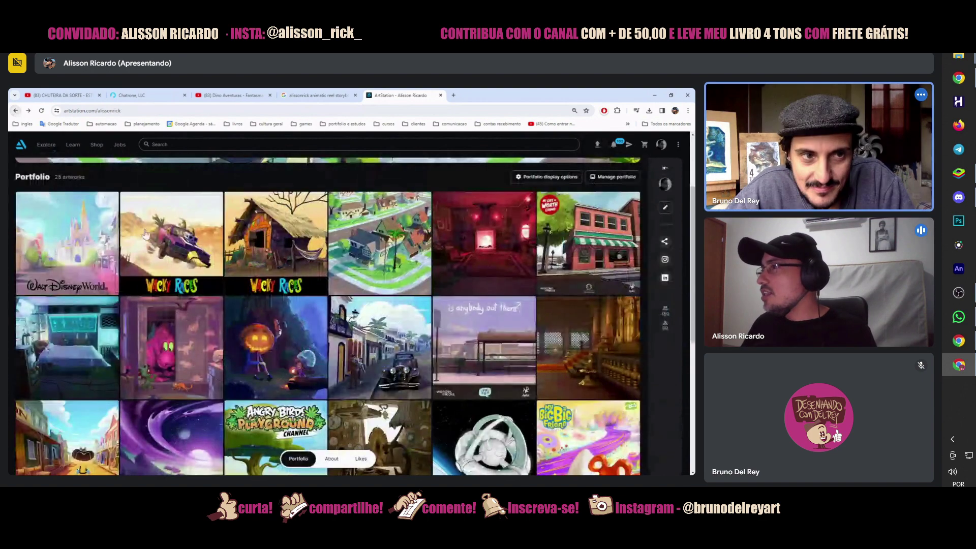
# - Examine the hut, garage and house designs in the "wacky races redesign (environments)" project and return to the portfolio
pyautogui.click(244, 250)
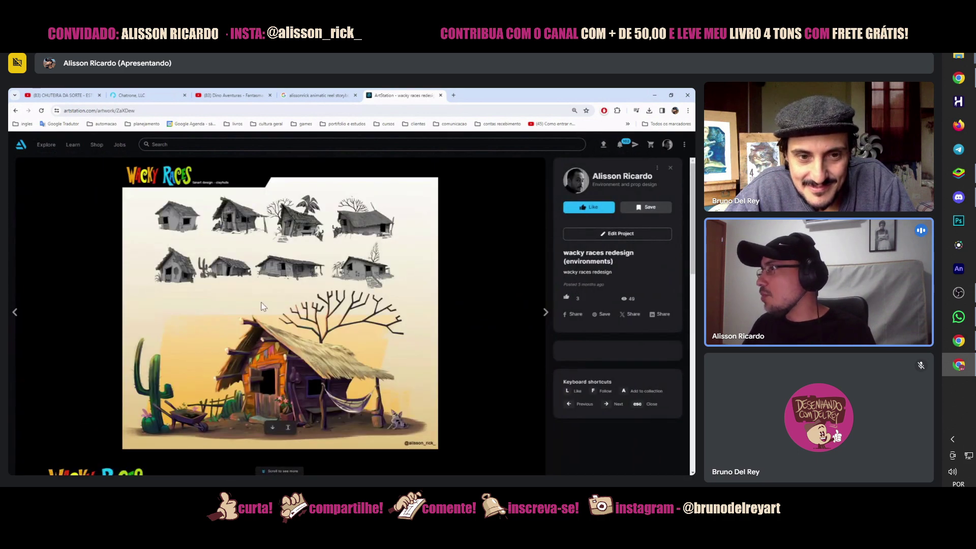
pyautogui.scroll(-5, 261, 305)
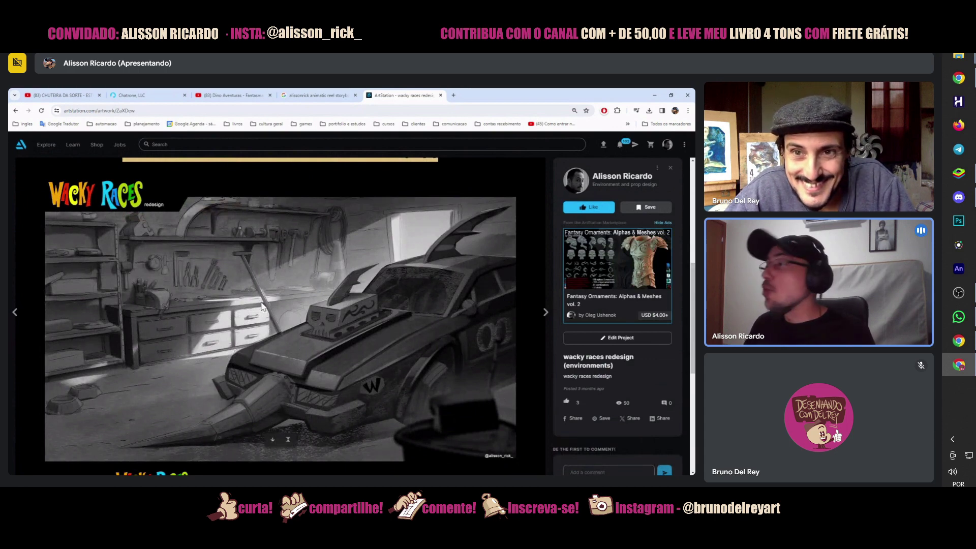
pyautogui.scroll(-5, 240, 308)
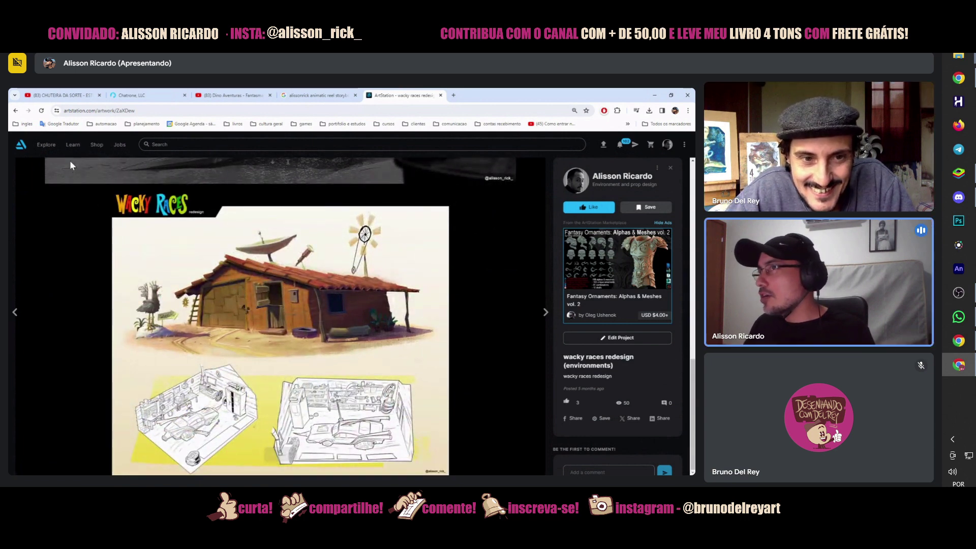
pyautogui.click(15, 111)
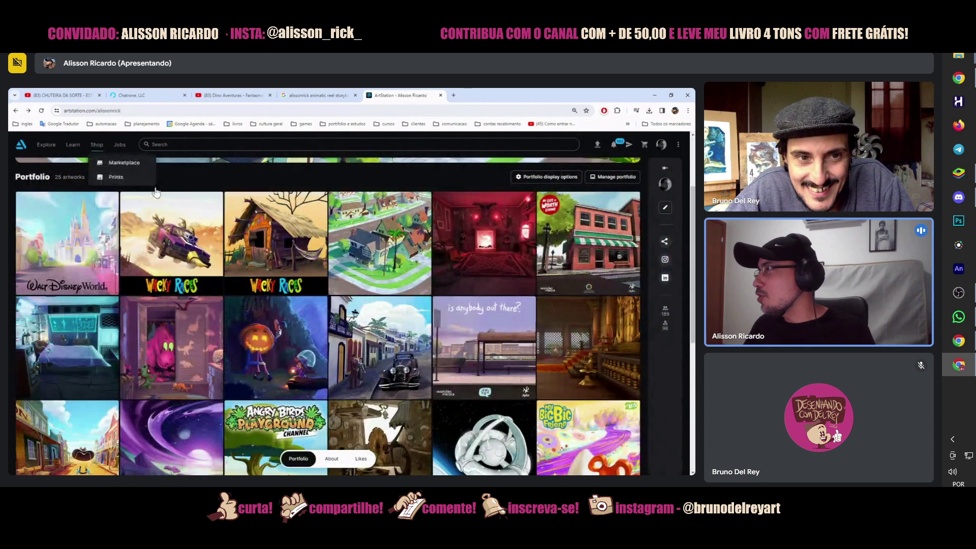
# - Examine the vehicle renders and the Brazilian car mashup sketches in the "Wacky races redesign" project, and return to the portfolio
pyautogui.click(197, 260)
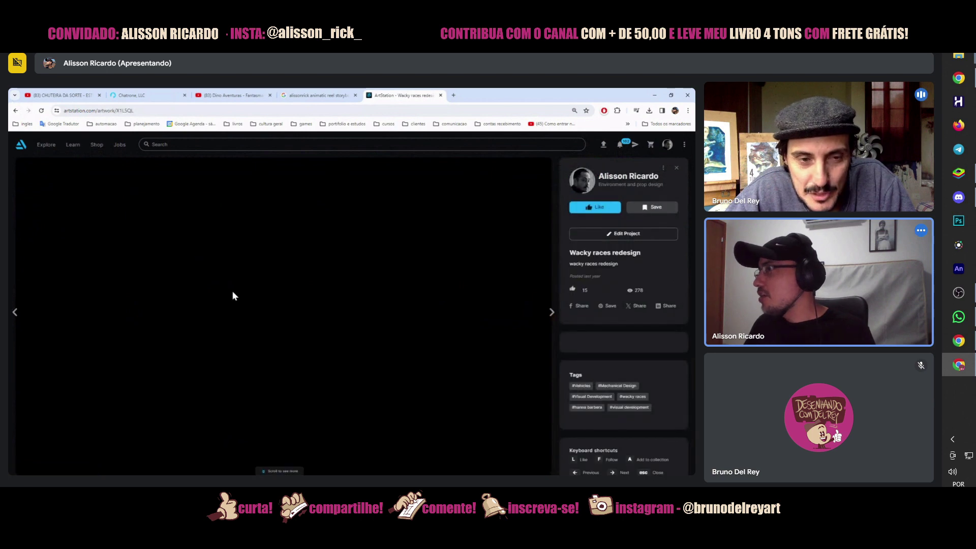
pyautogui.scroll(-10, 233, 295)
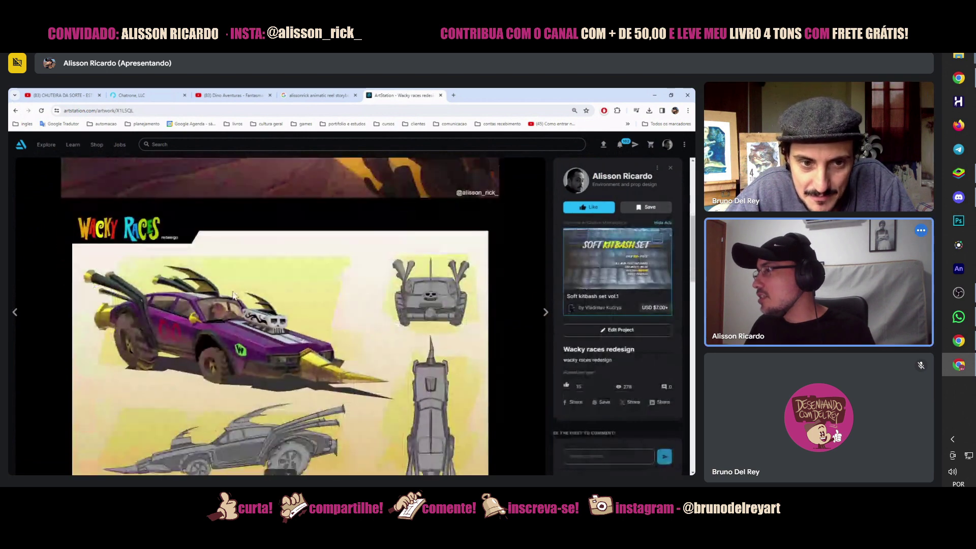
pyautogui.scroll(-5, 232, 295)
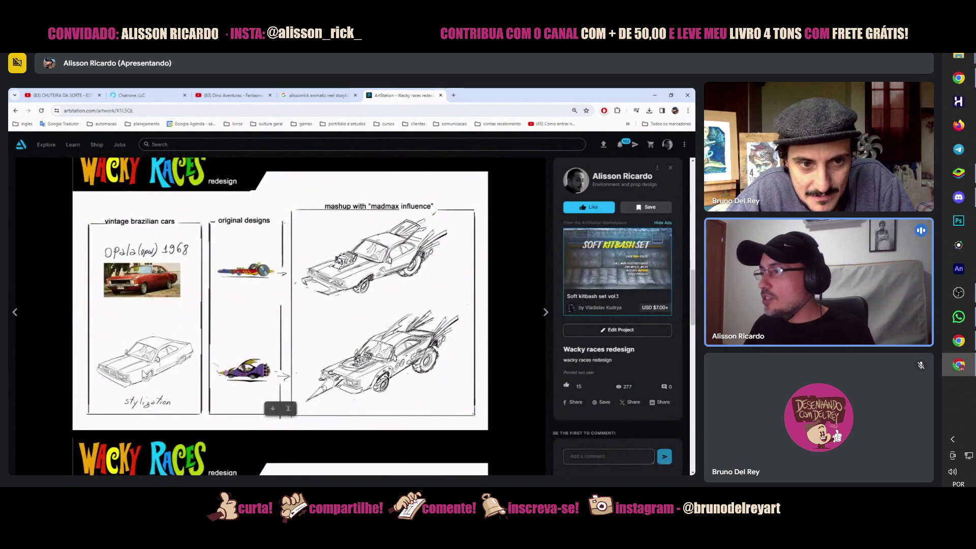
pyautogui.scroll(-5, 221, 279)
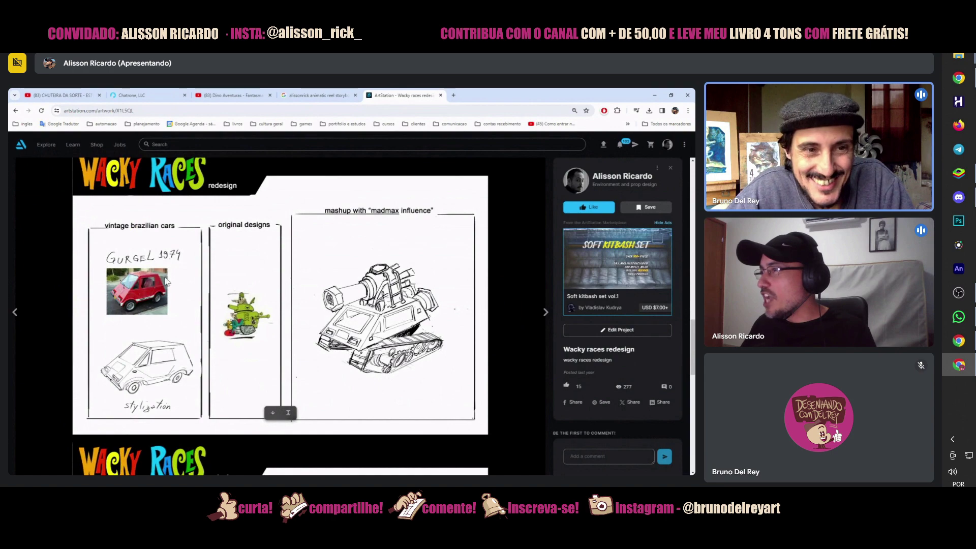
pyautogui.scroll(-5, 174, 300)
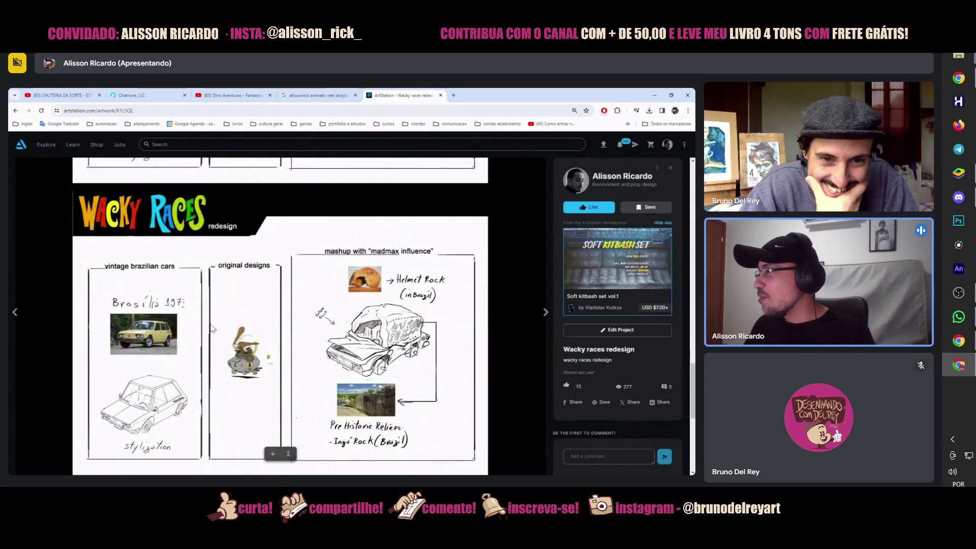
pyautogui.scroll(-5, 187, 318)
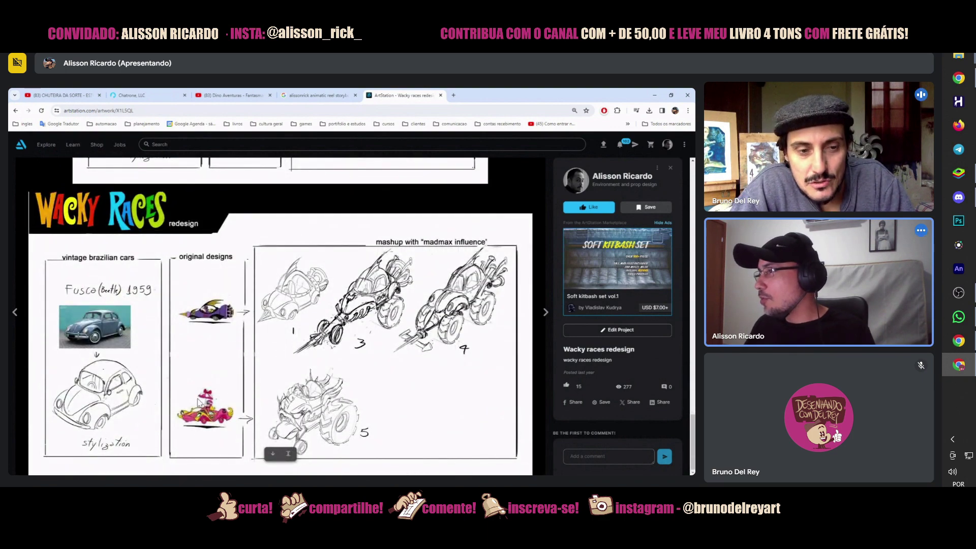
pyautogui.scroll(1, 199, 403)
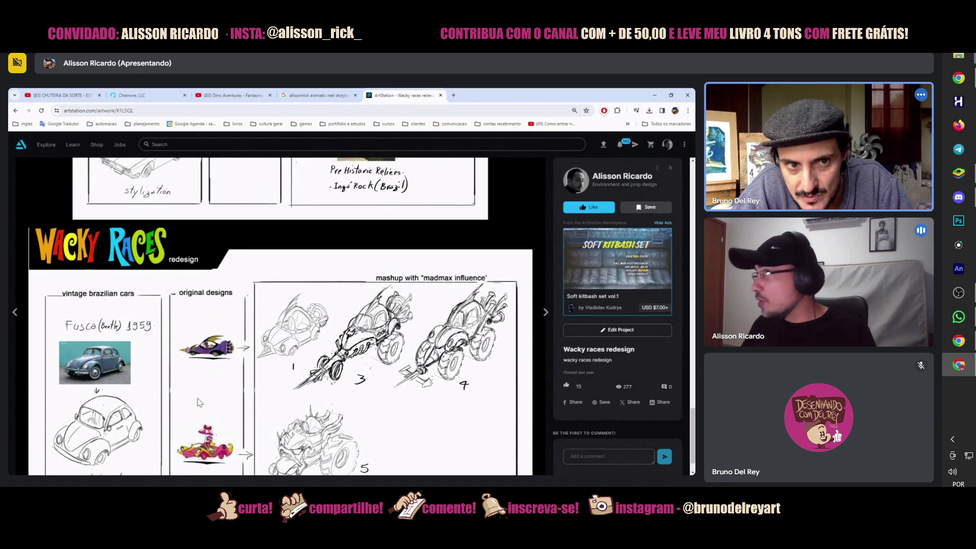
pyautogui.click(16, 110)
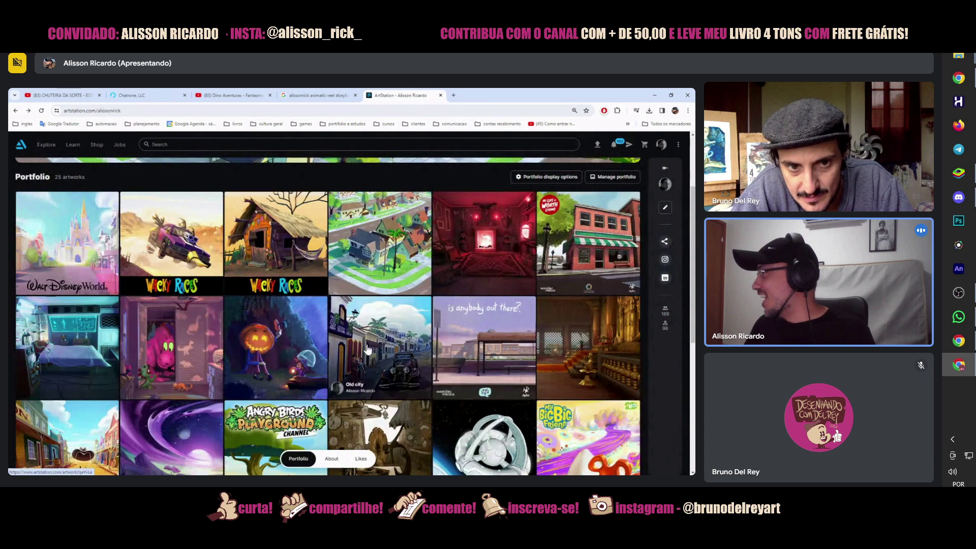
# - View the jet pack and helmet explorations in the "Moonp space boy gadgets" project and return to the portfolio
pyautogui.scroll(-3, 375, 352)
pyautogui.scroll(-3, 374, 352)
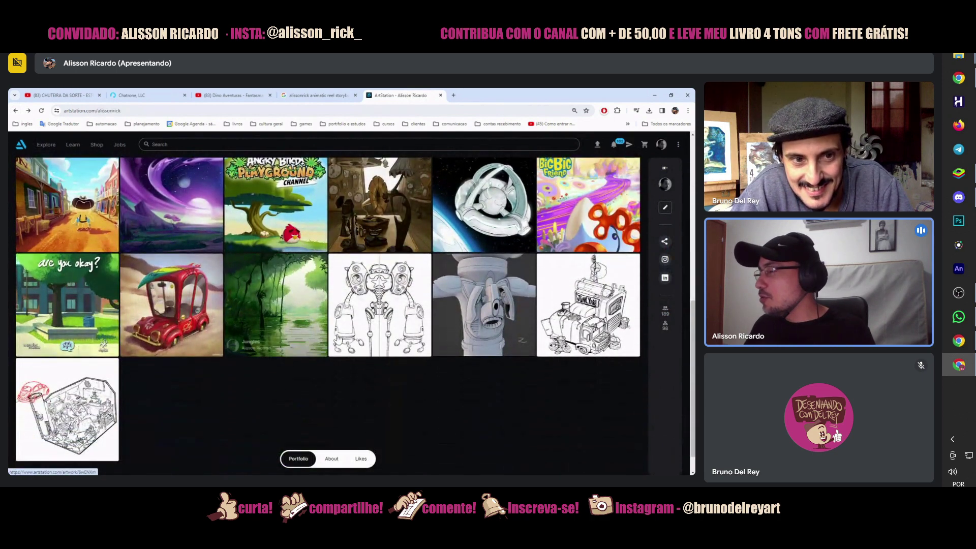
pyautogui.click(484, 311)
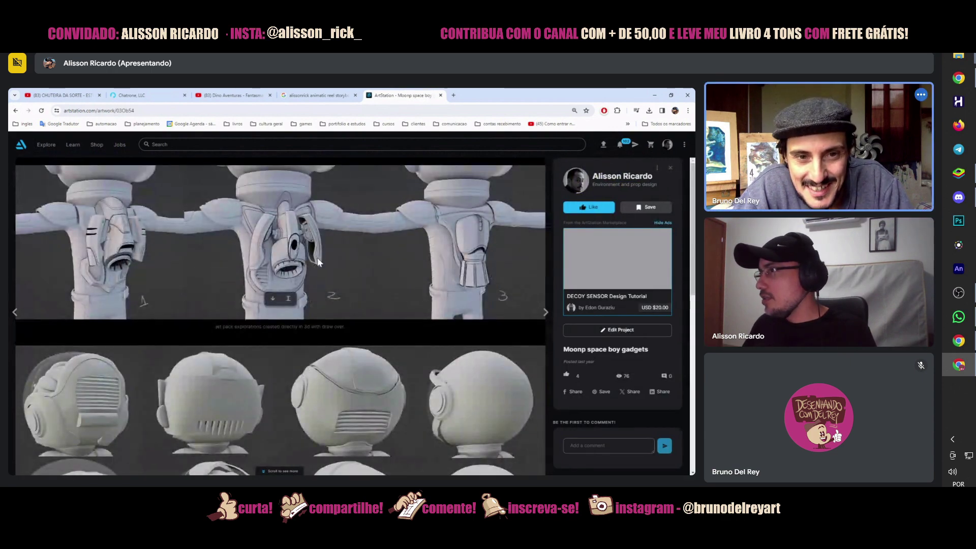
pyautogui.scroll(-10, 318, 261)
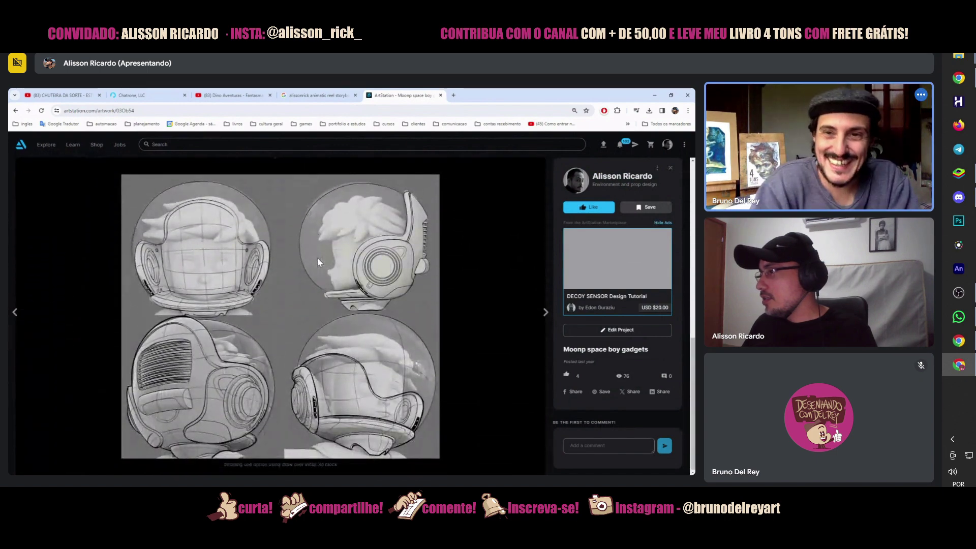
pyautogui.scroll(5, 317, 257)
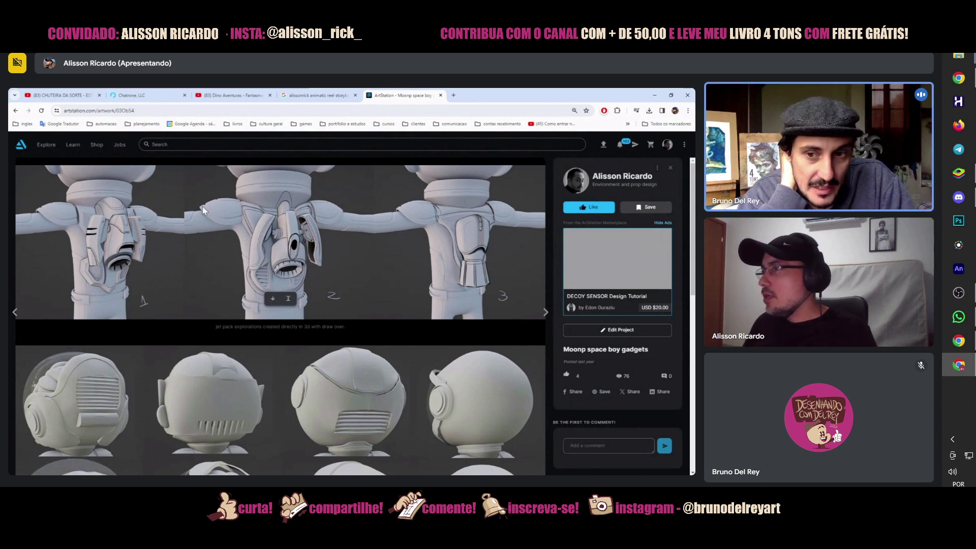
pyautogui.scroll(-1, 200, 209)
pyautogui.scroll(-2, 200, 209)
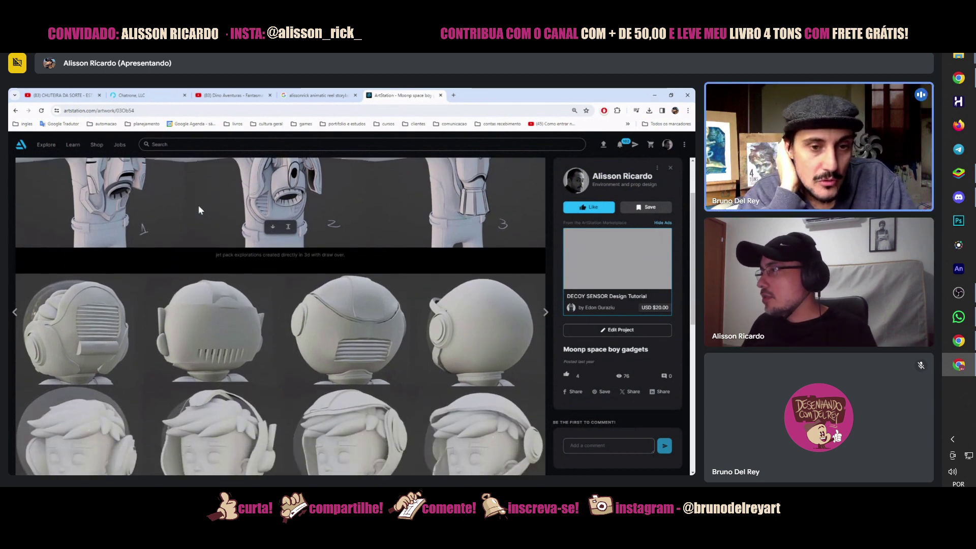
pyautogui.scroll(-2, 199, 209)
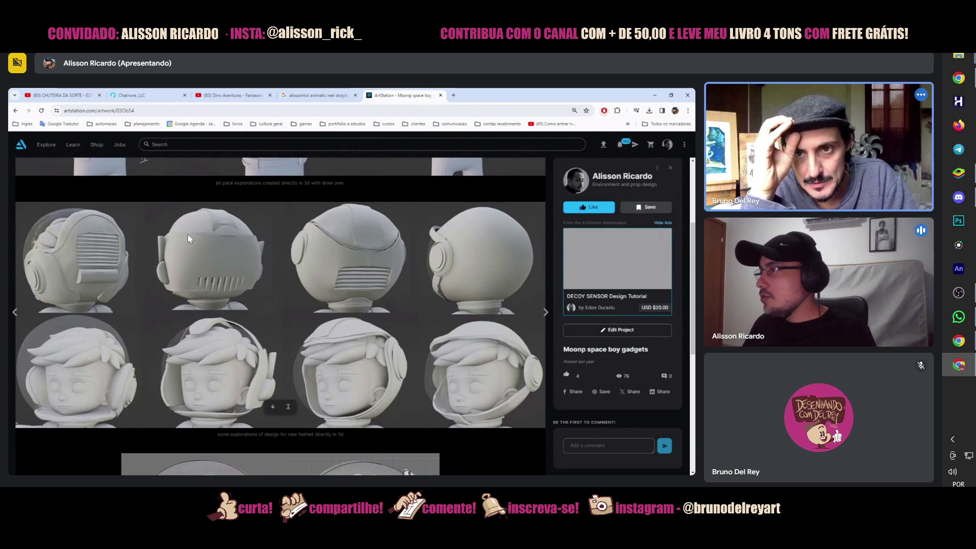
pyautogui.click(15, 111)
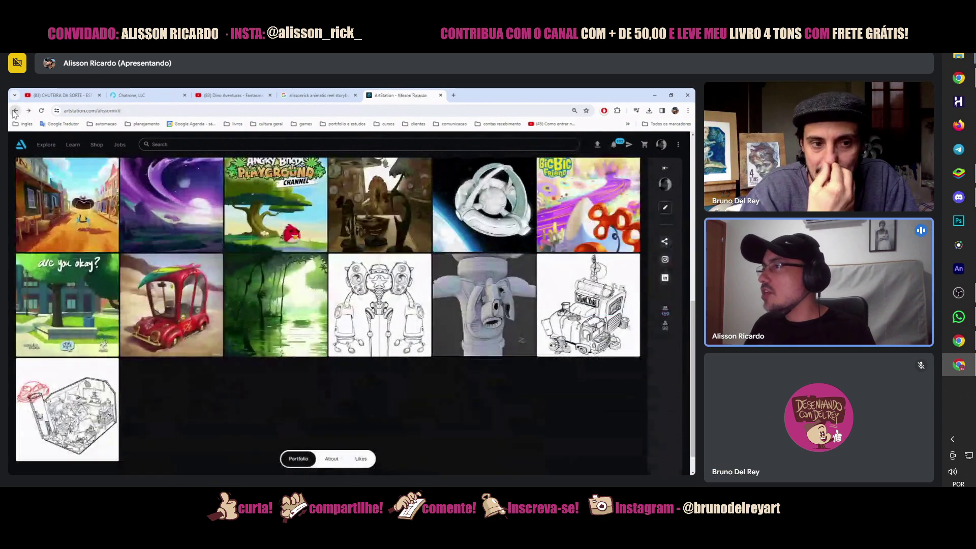
# - View the "Jungles" artwork and return to the portfolio
pyautogui.click(293, 297)
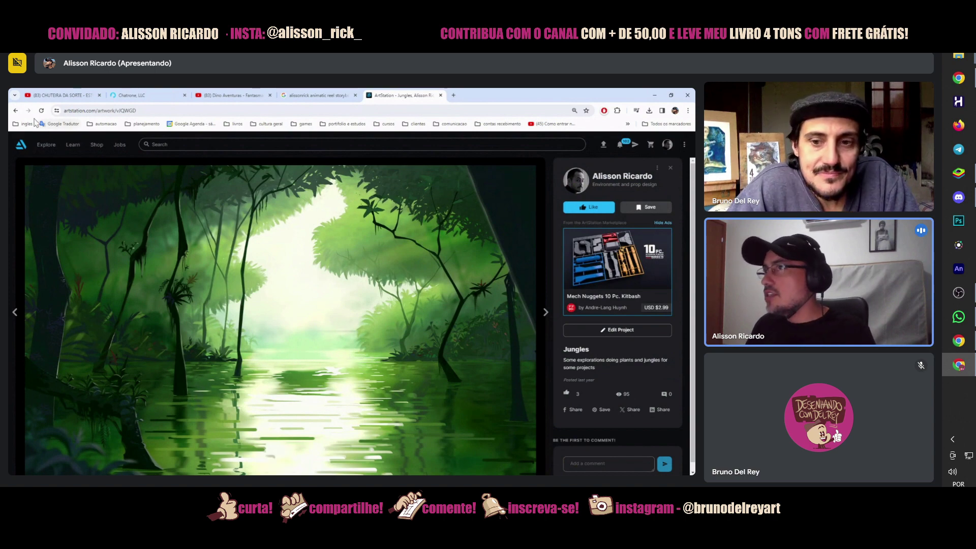
pyautogui.click(15, 112)
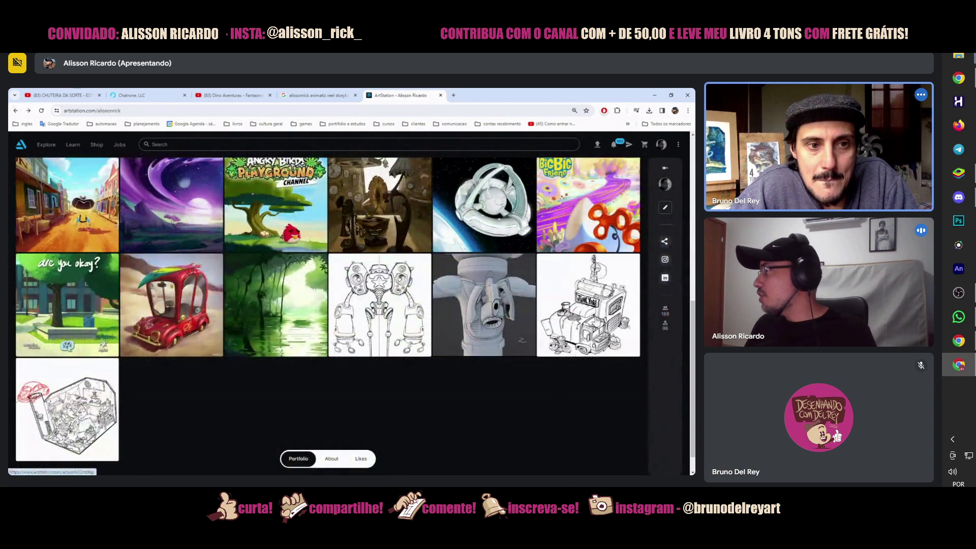
# - Open the "My big big friend, the film" project and examine the throne room layouts and crystal portal totem designs
pyautogui.scroll(2, 594, 311)
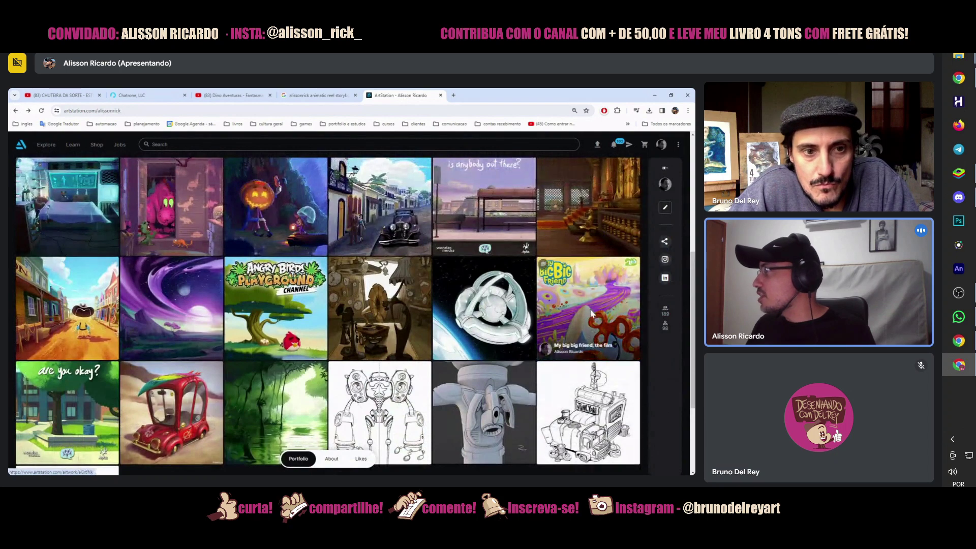
pyautogui.click(589, 313)
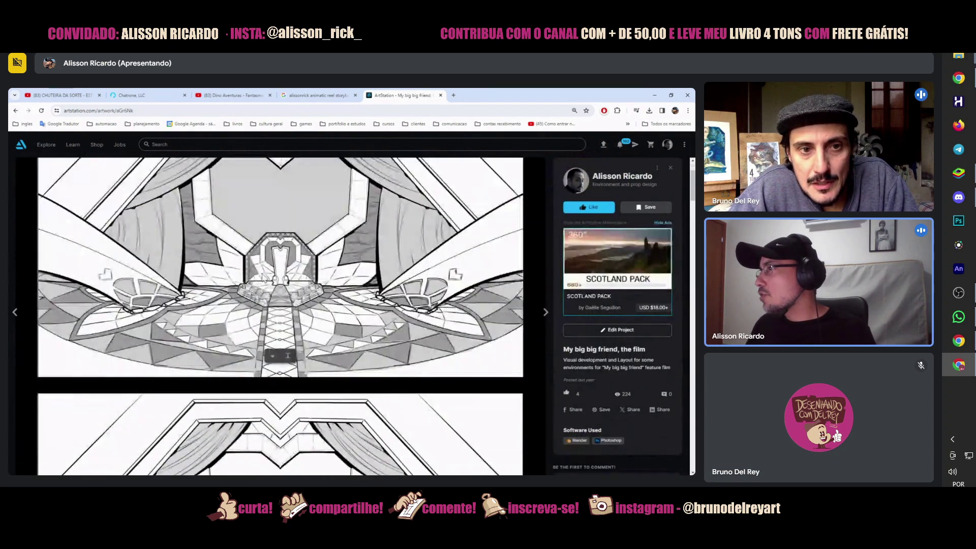
pyautogui.scroll(-5, 261, 273)
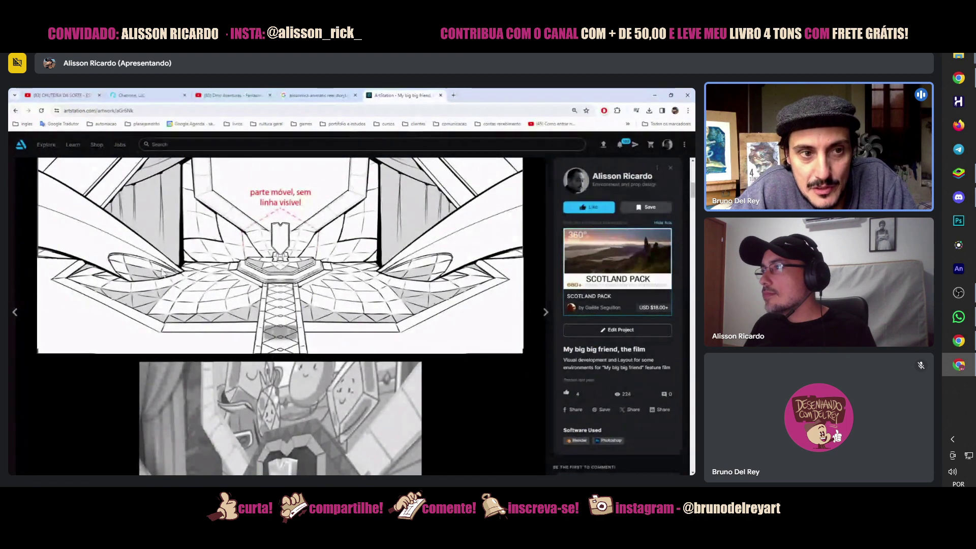
pyautogui.scroll(-2, 171, 279)
pyautogui.scroll(-8, 171, 279)
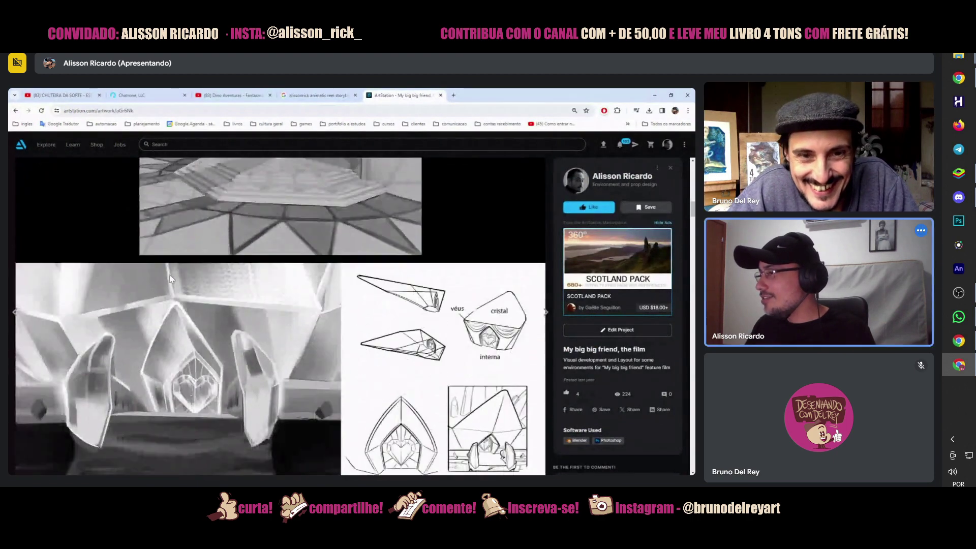
pyautogui.scroll(-10, 170, 278)
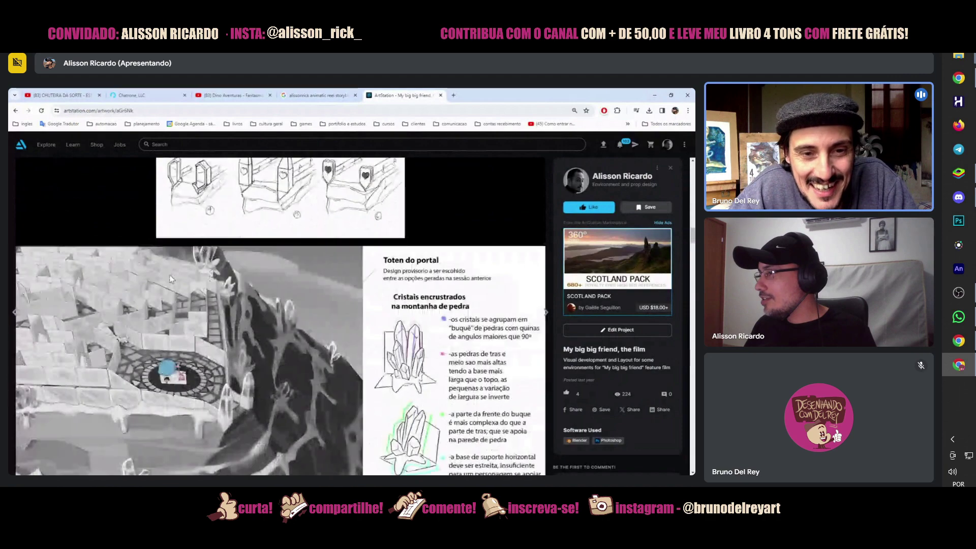
pyautogui.scroll(-3, 171, 279)
pyautogui.scroll(3, 171, 279)
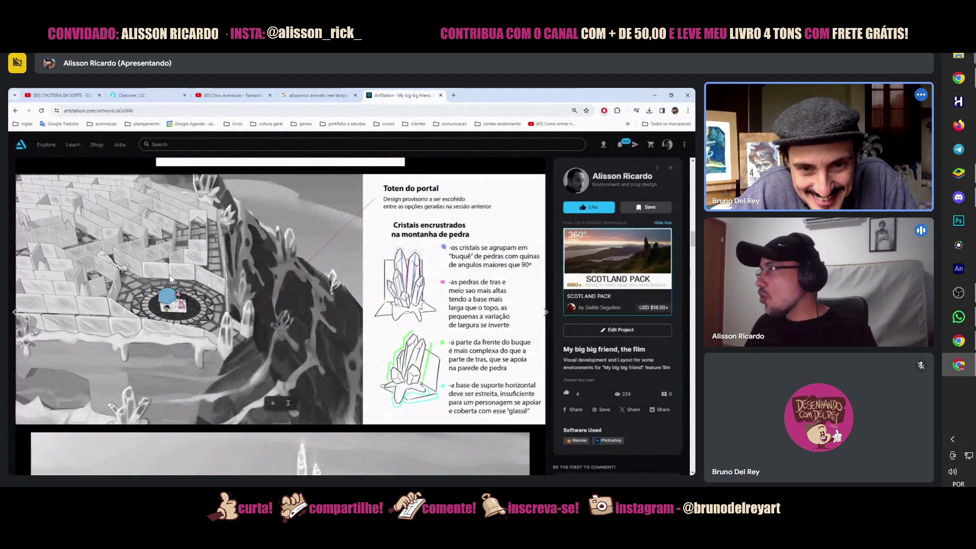
# - Examine the grayscale crystal castle, labyrinth and hall environments in the film project
pyautogui.scroll(-5, 170, 278)
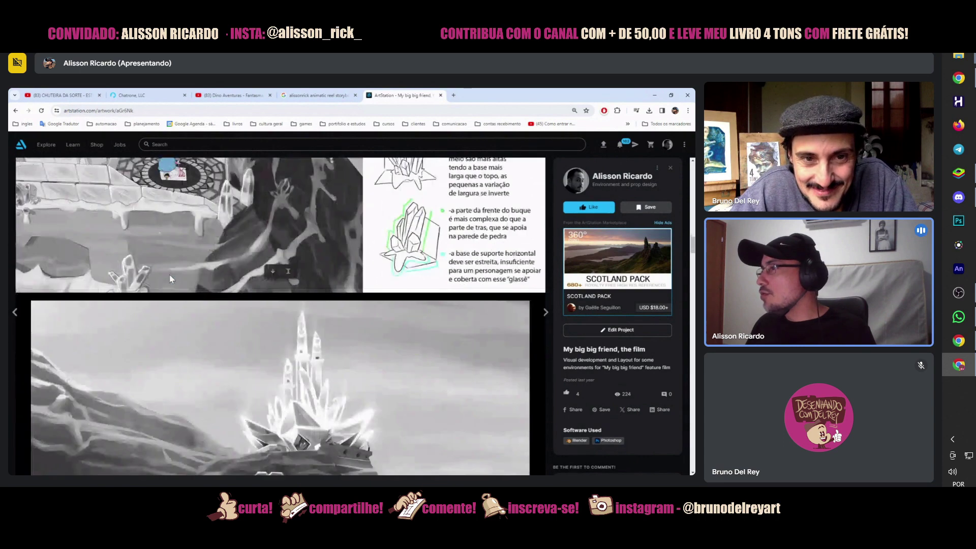
pyautogui.scroll(-4, 170, 278)
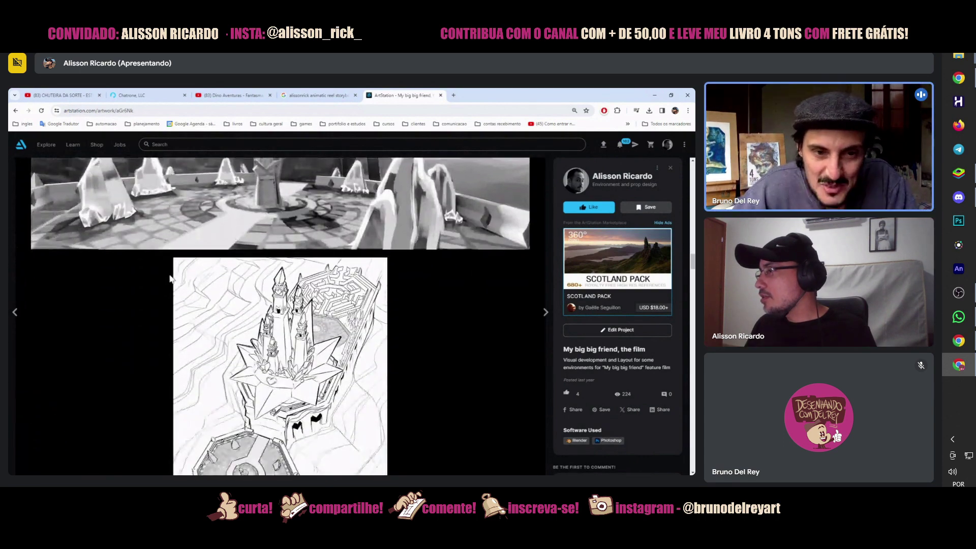
pyautogui.scroll(-5, 170, 278)
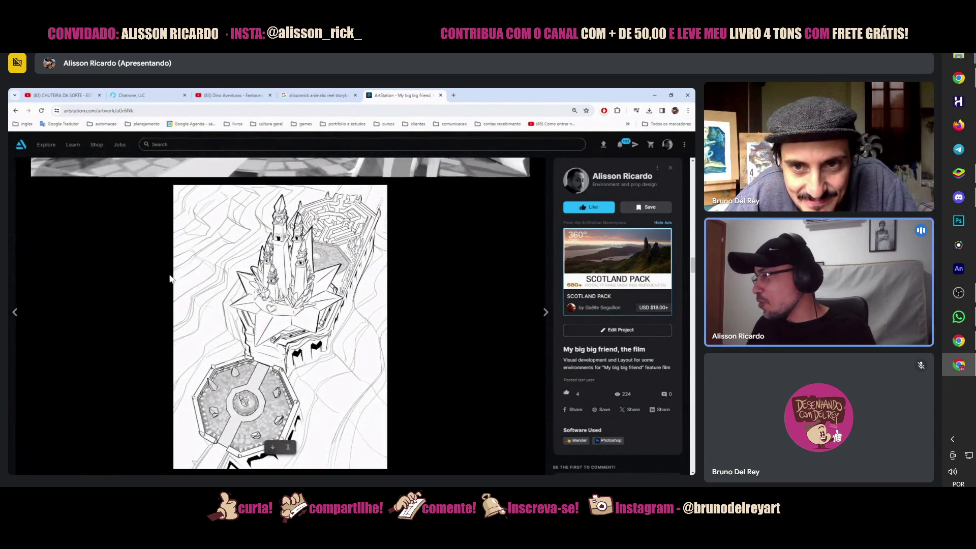
pyautogui.scroll(-6, 170, 278)
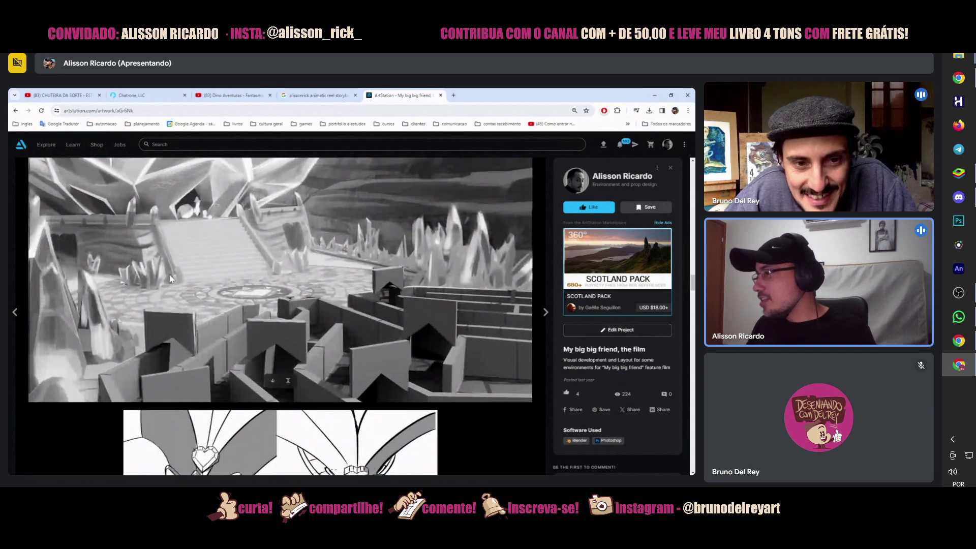
pyautogui.scroll(-6, 169, 273)
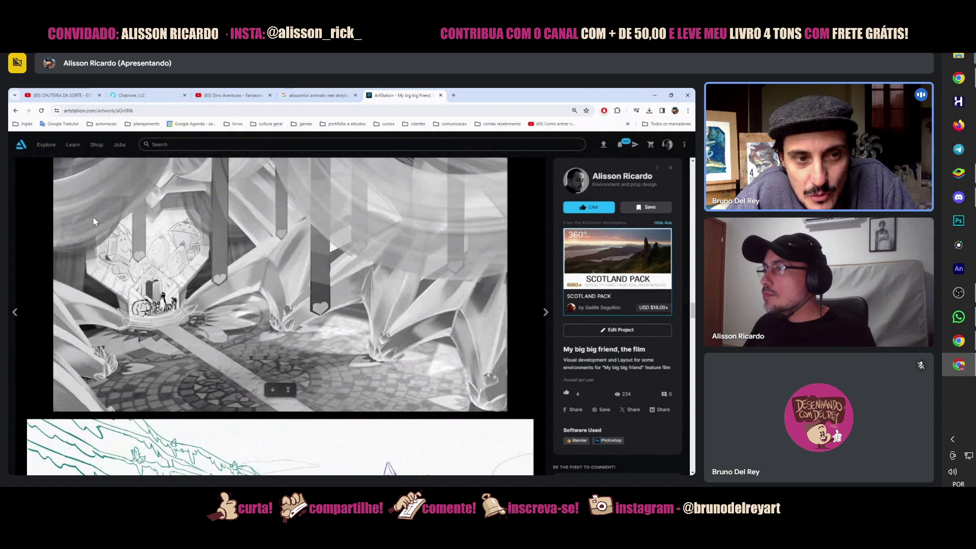
# - Examine the colored line layouts of the crystal castle, bridge and labyrinth in the "My big big friend, the film" project
pyautogui.scroll(-3, 92, 218)
pyautogui.scroll(-5, 94, 221)
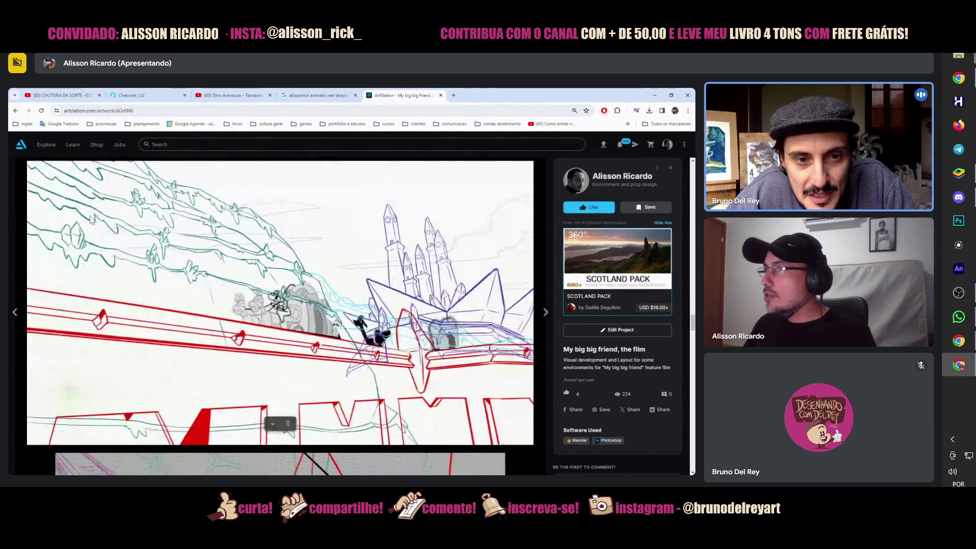
pyautogui.scroll(-6, 76, 213)
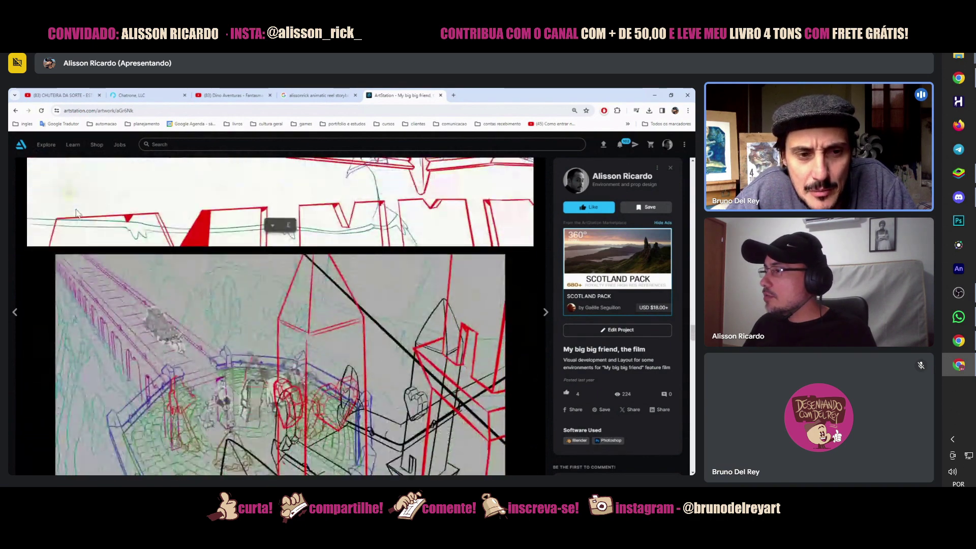
pyautogui.scroll(-8, 117, 236)
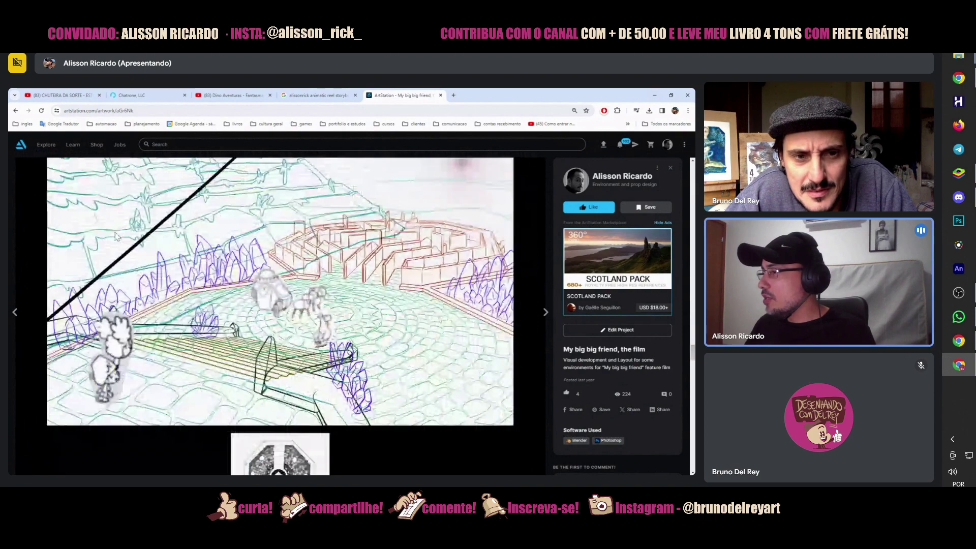
pyautogui.scroll(-4, 130, 236)
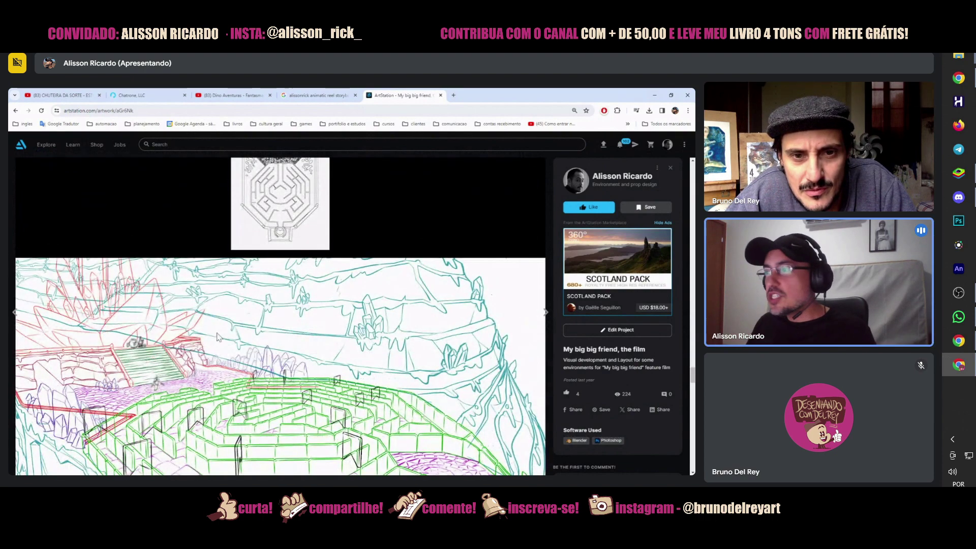
pyautogui.scroll(-4, 219, 346)
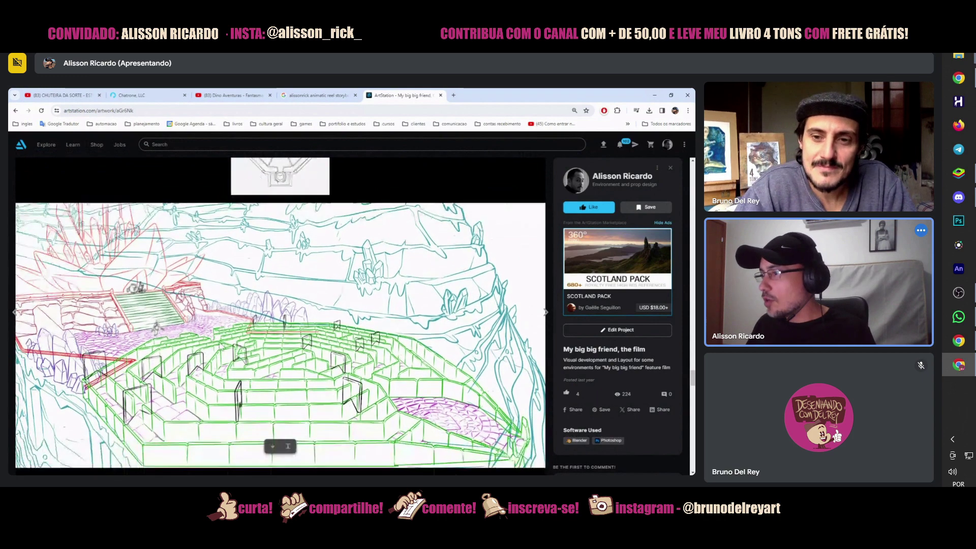
# - View the "composição dos shapes nas cenas" sheet and the grayscale landscape paintings below it, and return to the portfolio
pyautogui.scroll(-4, 220, 346)
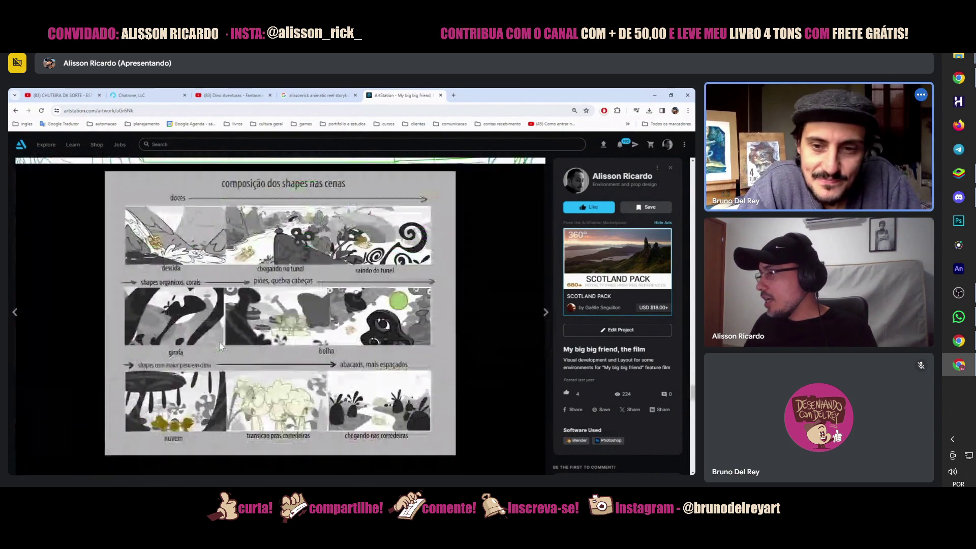
pyautogui.scroll(-4, 219, 346)
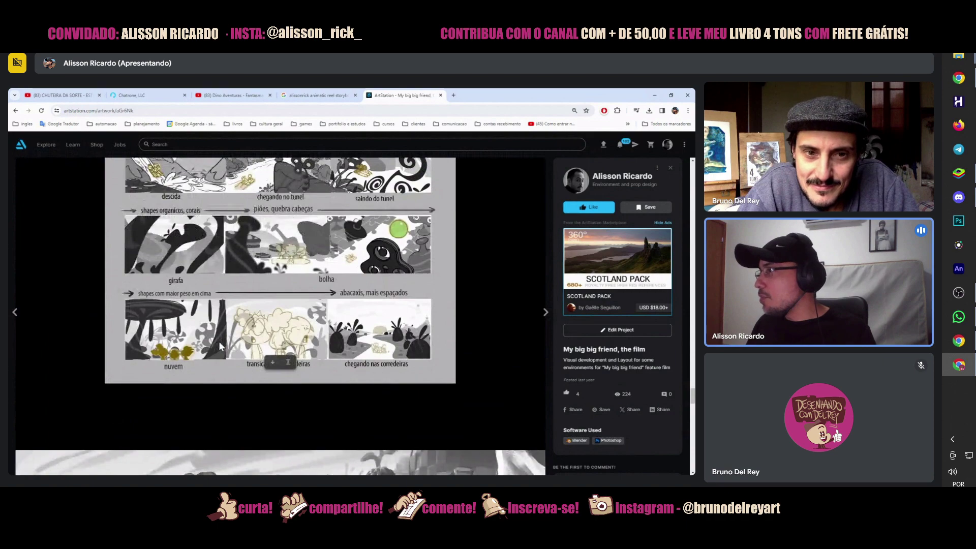
pyautogui.scroll(-8, 220, 347)
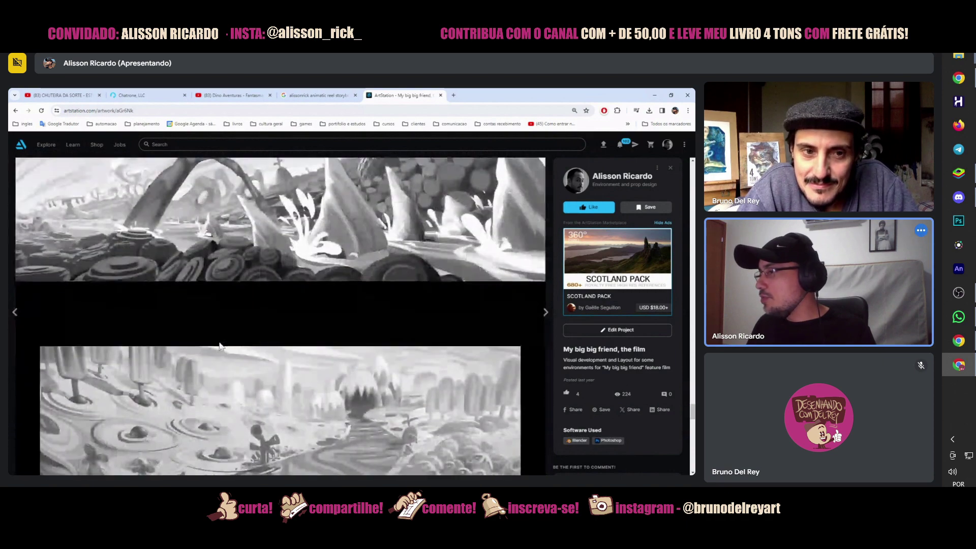
pyautogui.scroll(-4, 219, 346)
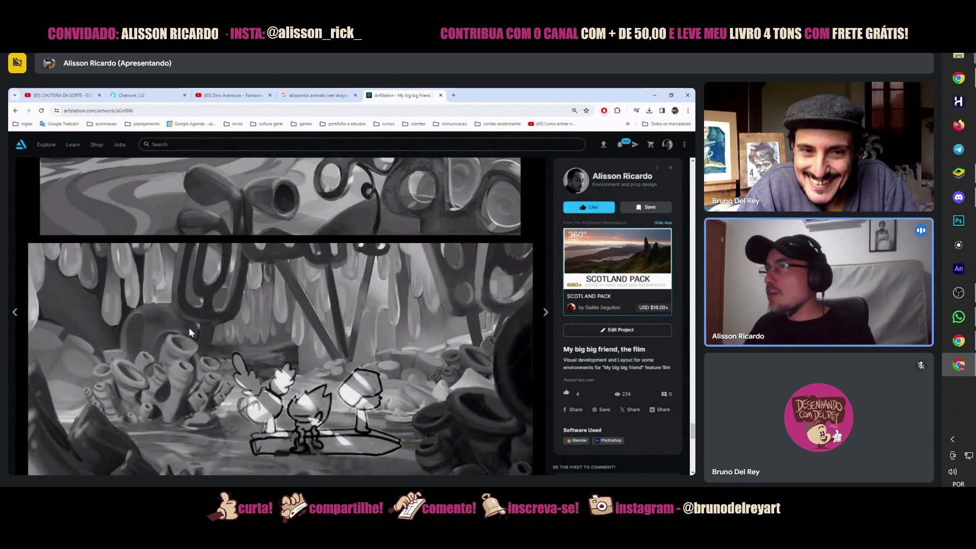
pyautogui.click(16, 110)
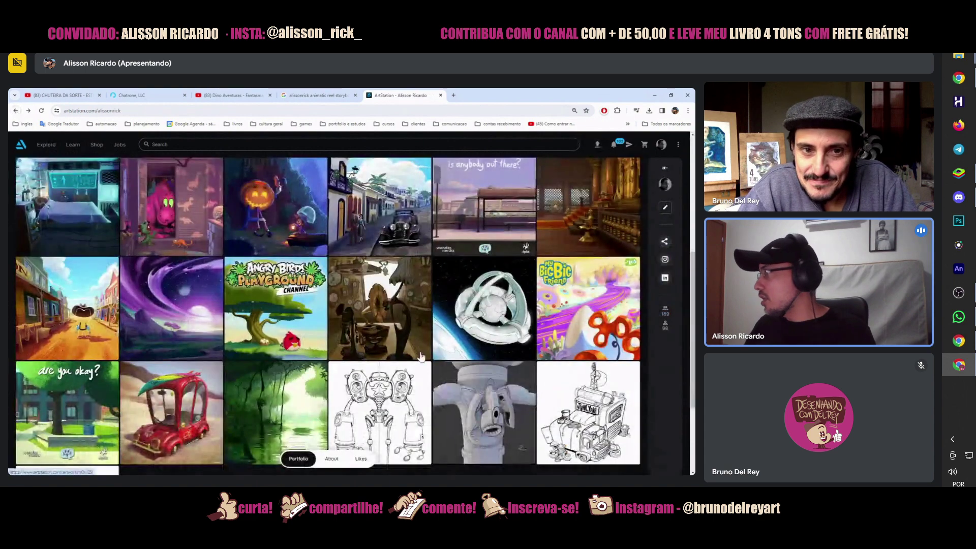
# - Open the "Moonp space boy gadgets" project, search the web for "moonp studio" separately and open the studio's website
pyautogui.click(424, 392)
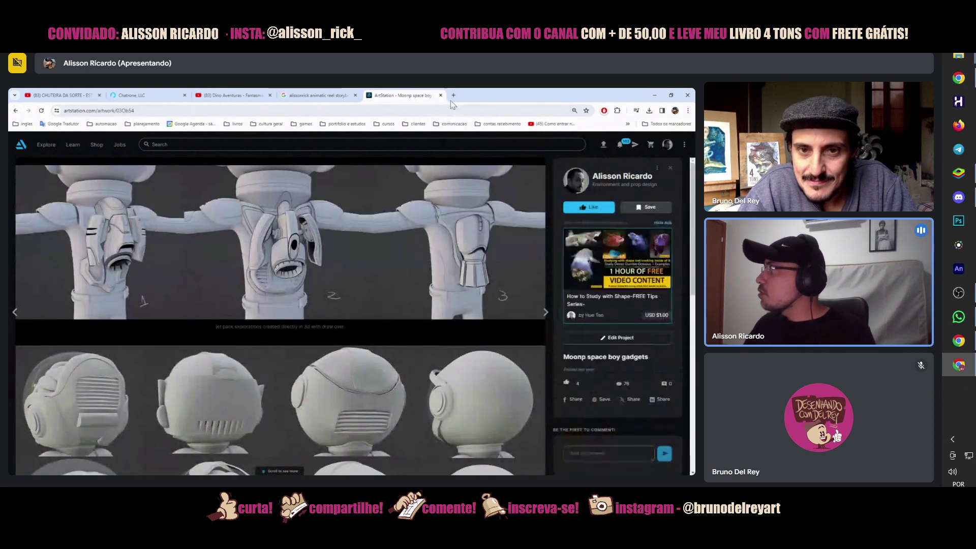
pyautogui.click(454, 95)
pyautogui.write('moonp')
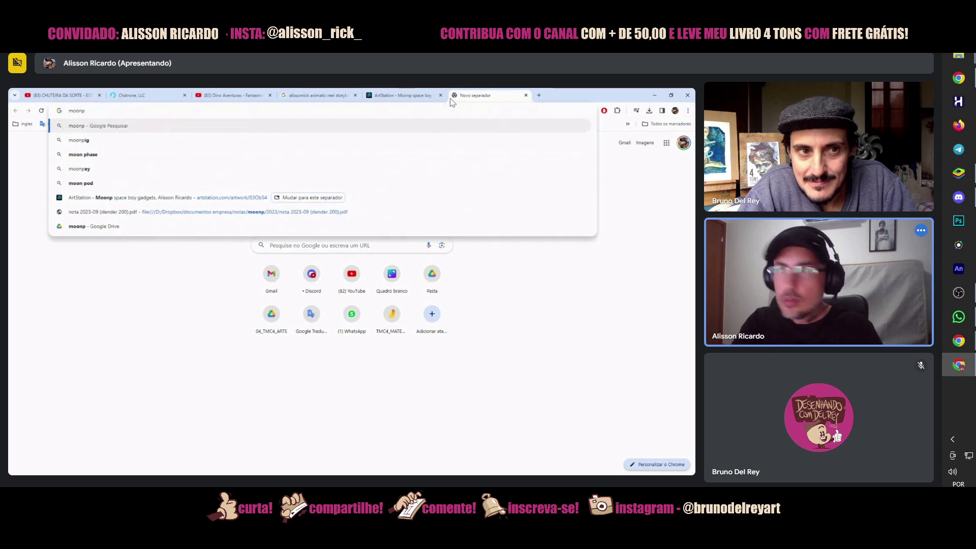
pyautogui.write(' studio')
pyautogui.press('Return')
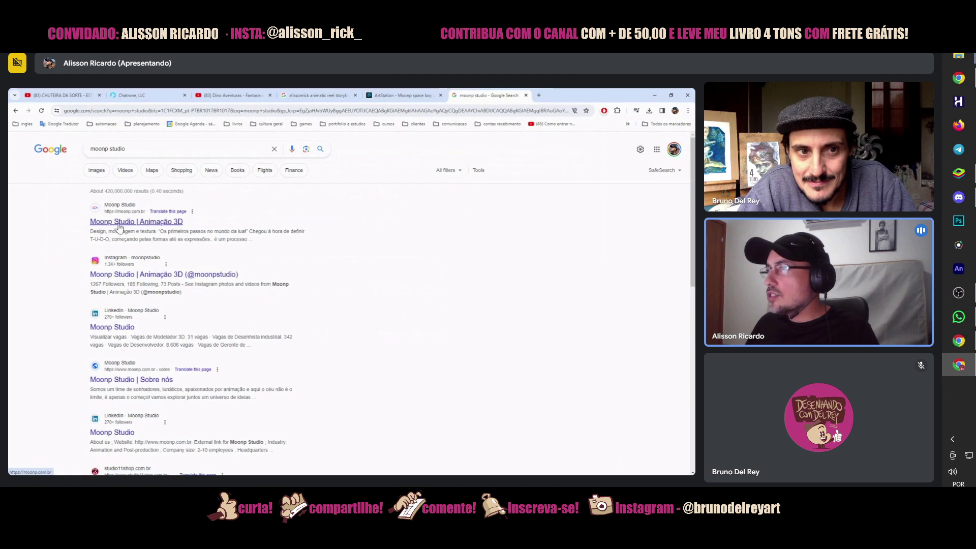
pyautogui.click(119, 227)
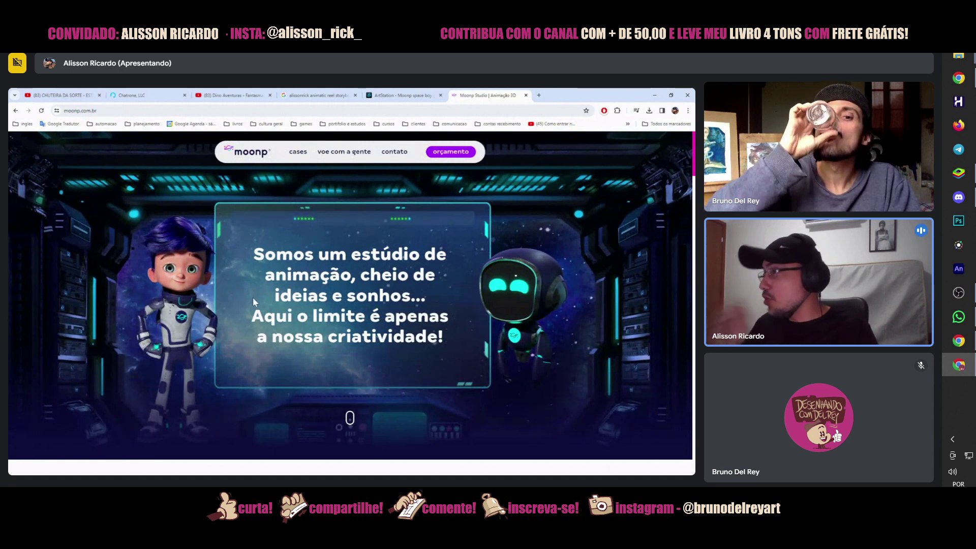
# - View the character cases on the Moonp Studio home page, from Otto to Moonp e Zimo
pyautogui.scroll(-5, 252, 297)
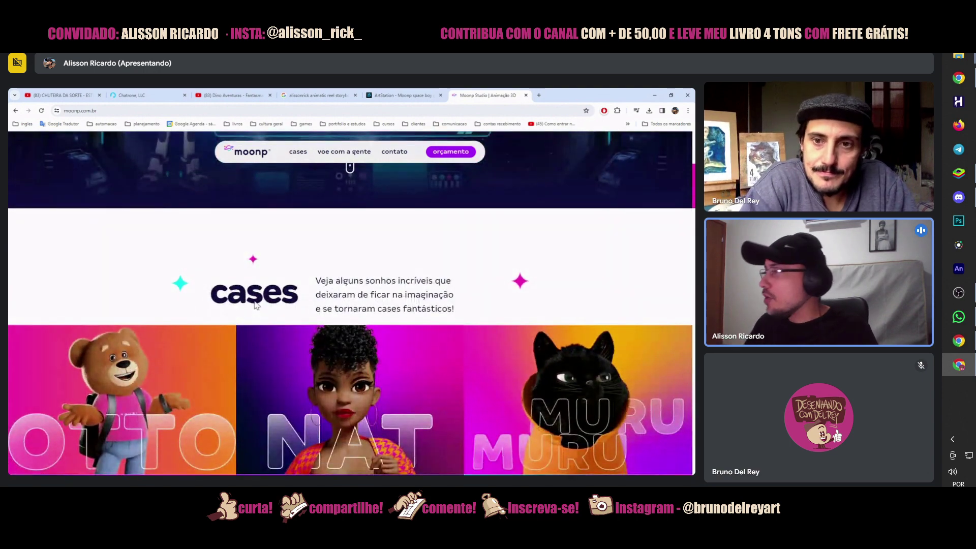
pyautogui.scroll(-1, 255, 301)
pyautogui.scroll(-3, 255, 301)
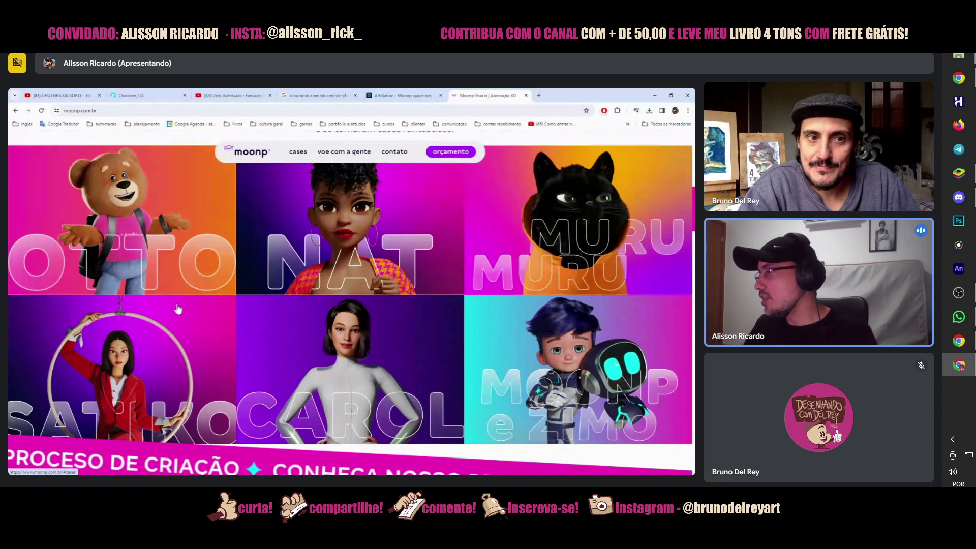
# - Examine the studio's production stages from Storyboard and Design, modelagem e textura through Saída Final to the page footer
pyautogui.scroll(-10, 178, 309)
pyautogui.scroll(-5, 175, 305)
pyautogui.scroll(-2, 175, 305)
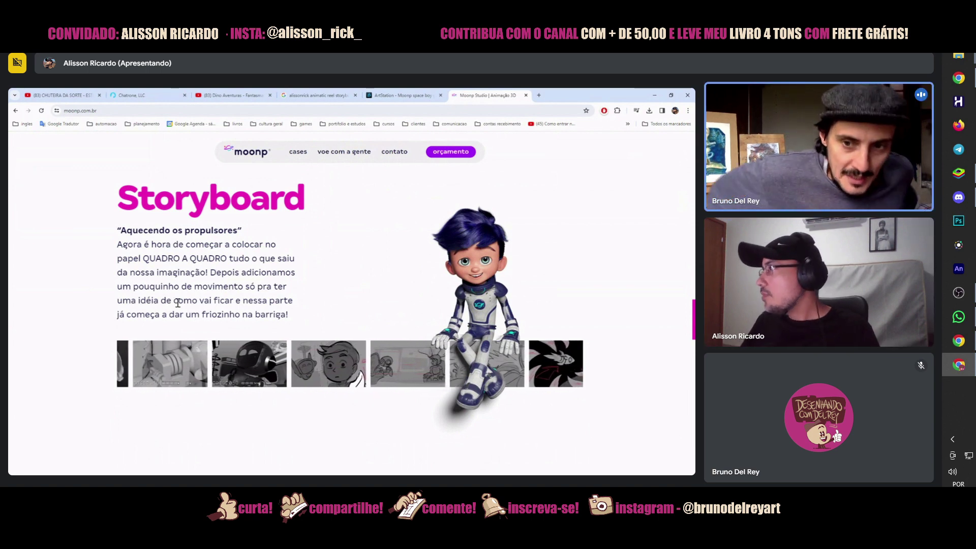
pyautogui.scroll(-5, 178, 303)
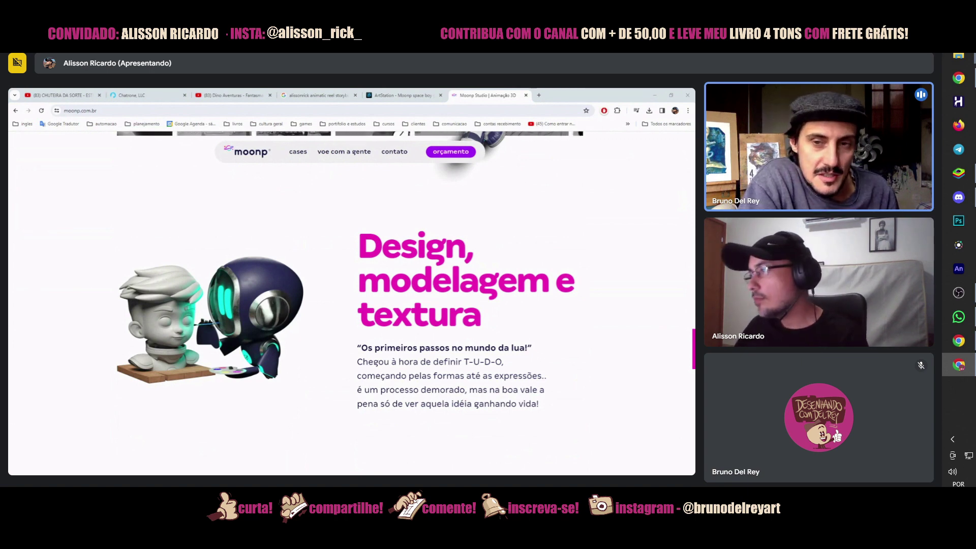
pyautogui.scroll(-3, 184, 372)
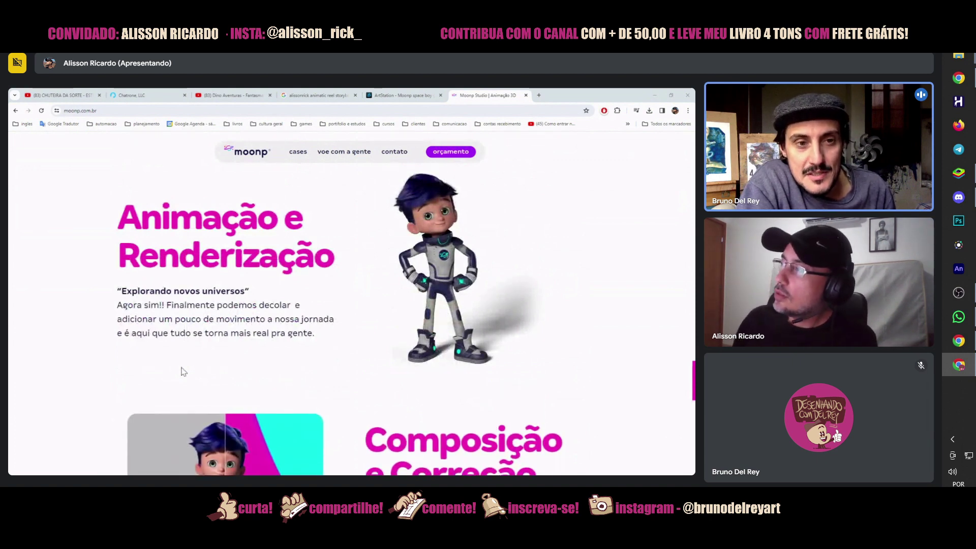
pyautogui.scroll(-10, 245, 284)
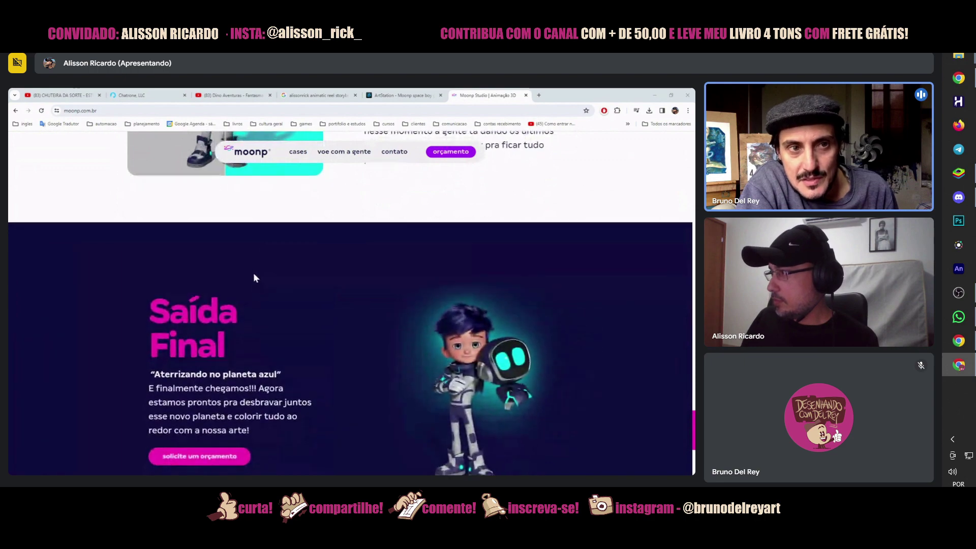
pyautogui.scroll(-5, 254, 273)
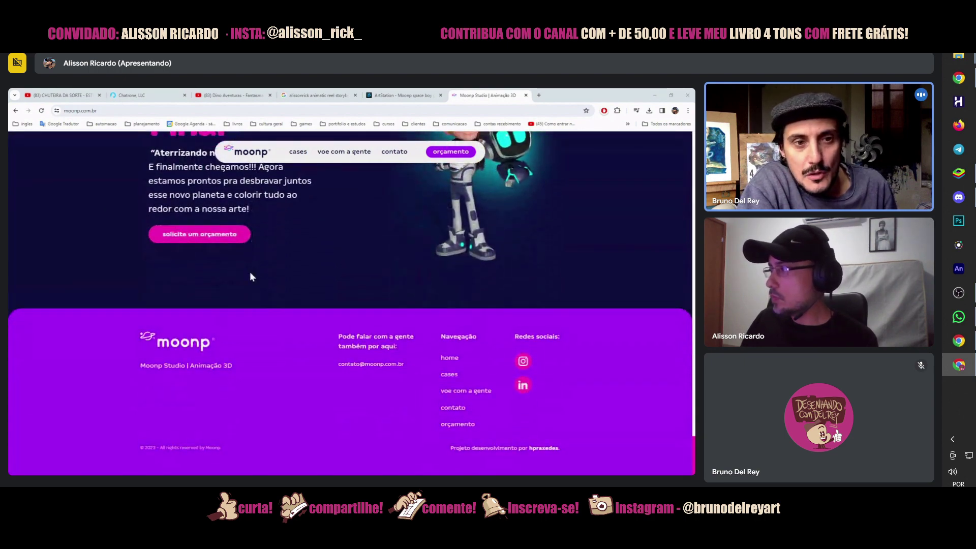
# - Widen the gray-background side of the before/after comparison under Composição e Correção de Cor and revisit the Animação e Renderização section
pyautogui.scroll(8, 250, 274)
pyautogui.scroll(3, 250, 275)
pyautogui.scroll(-3, 250, 276)
pyautogui.moveTo(225, 322); pyautogui.dragTo(289, 361)
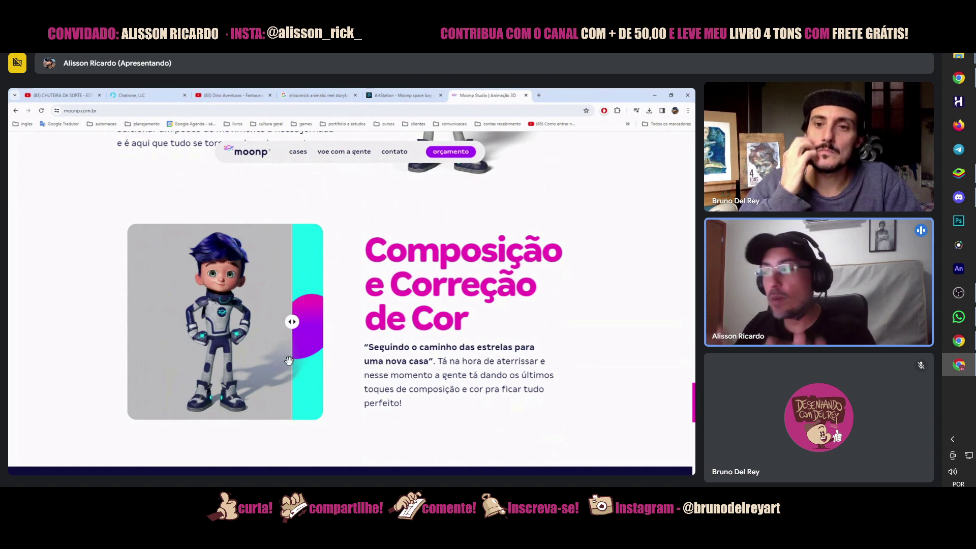
pyautogui.scroll(6, 289, 360)
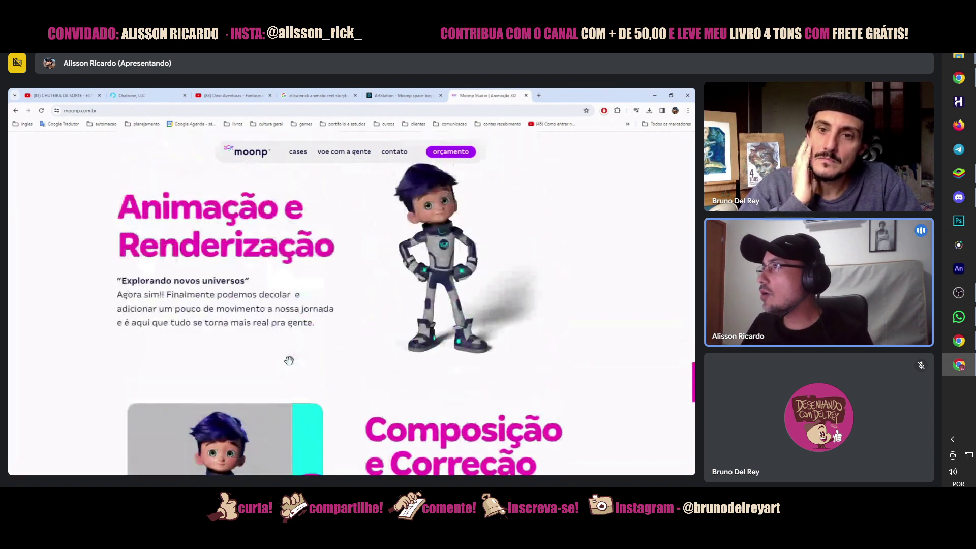
# - Compare the jet pack and helmet project with the Moonp Studio website and return to the ArtStation portfolio
pyautogui.click(400, 95)
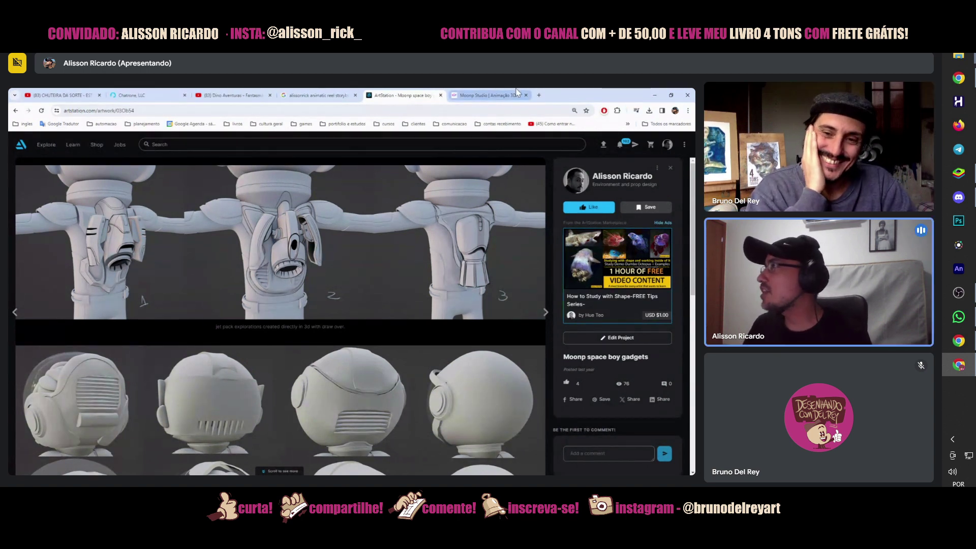
pyautogui.click(486, 95)
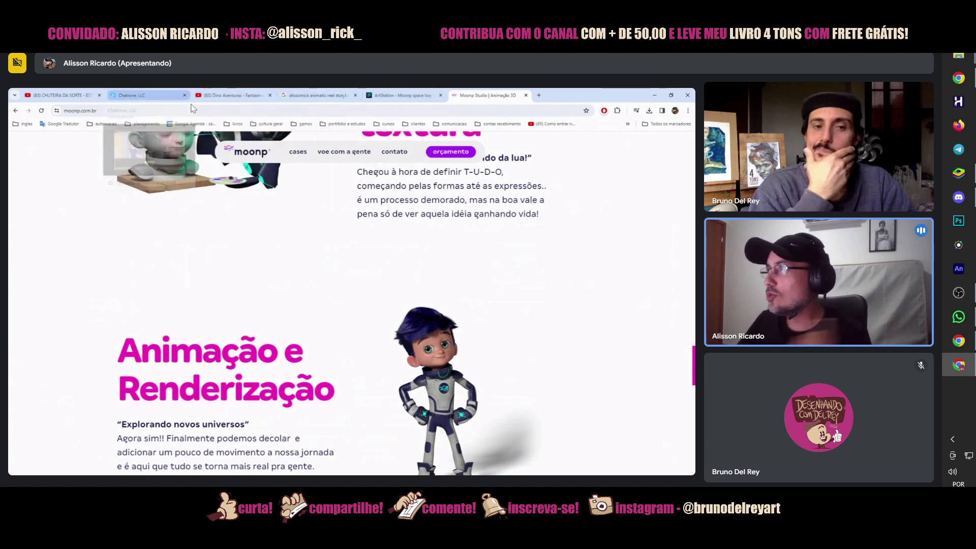
pyautogui.click(402, 96)
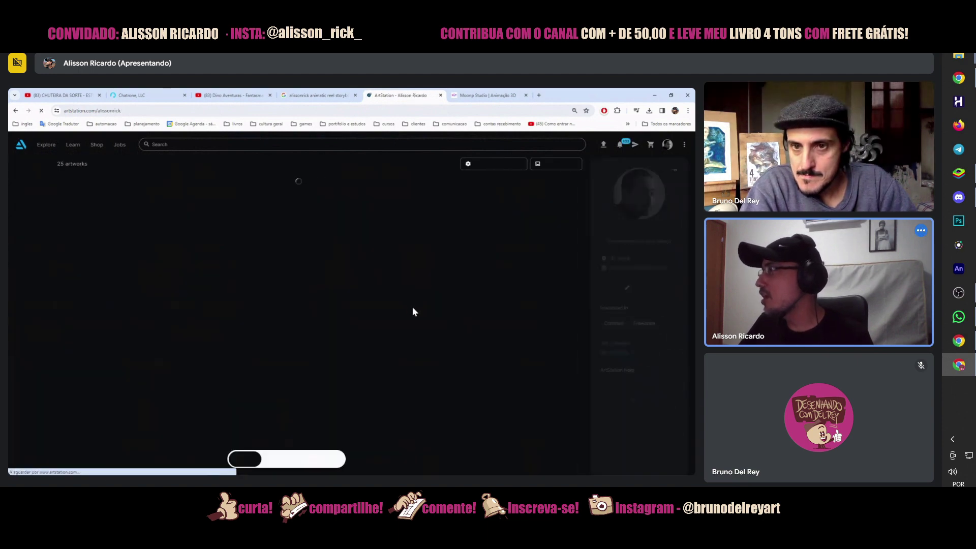
# - Open the "My life is worth living" project and view its episode video, brick building and lilac bedroom backgrounds
pyautogui.scroll(-3, 580, 260)
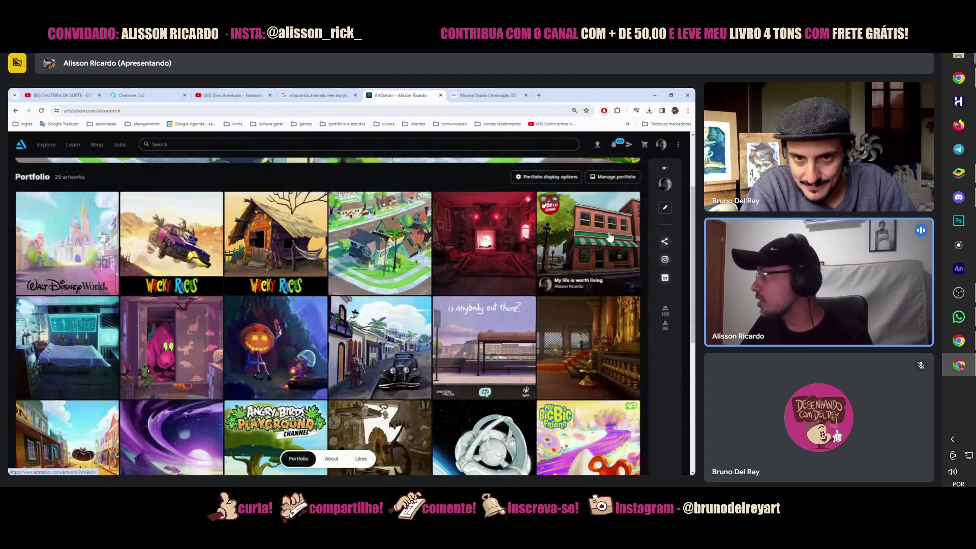
pyautogui.click(581, 257)
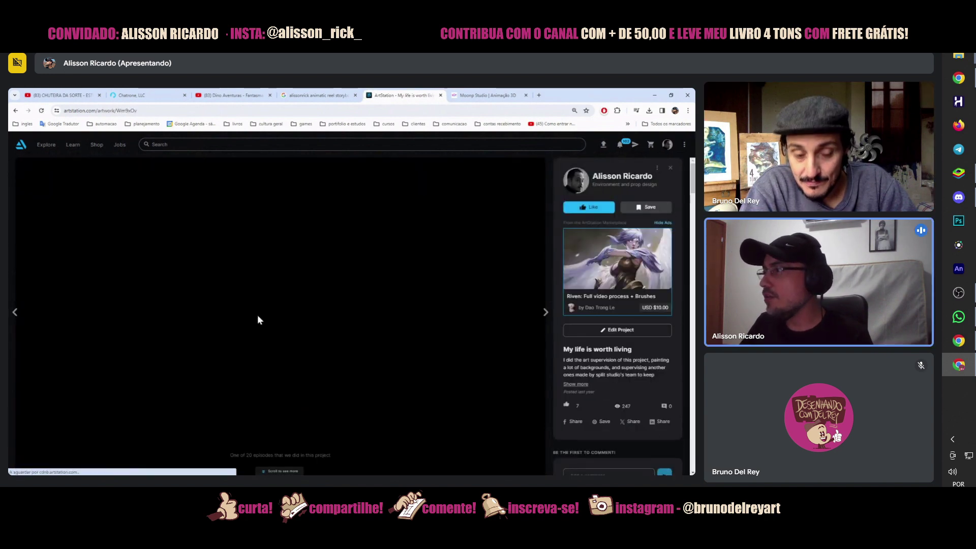
pyautogui.scroll(-3, 264, 328)
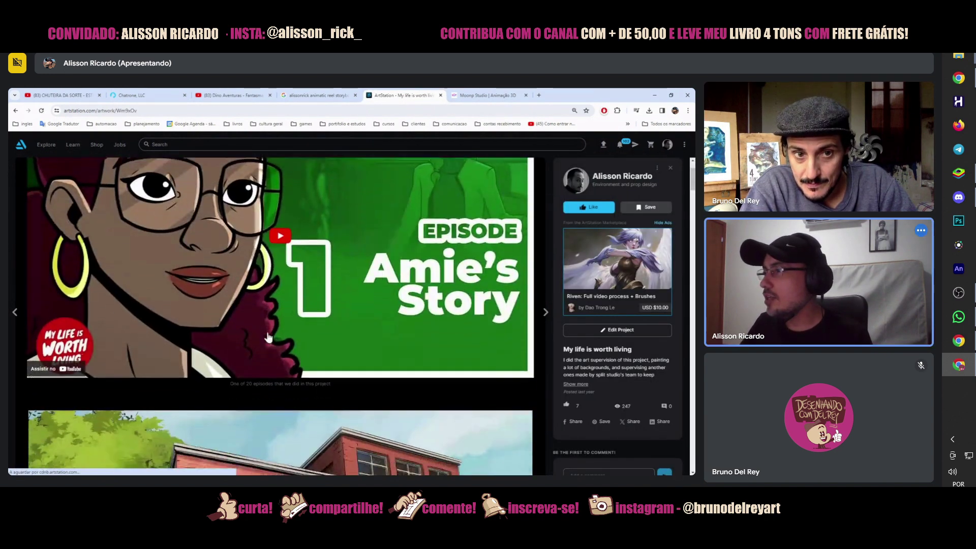
pyautogui.scroll(-5, 273, 335)
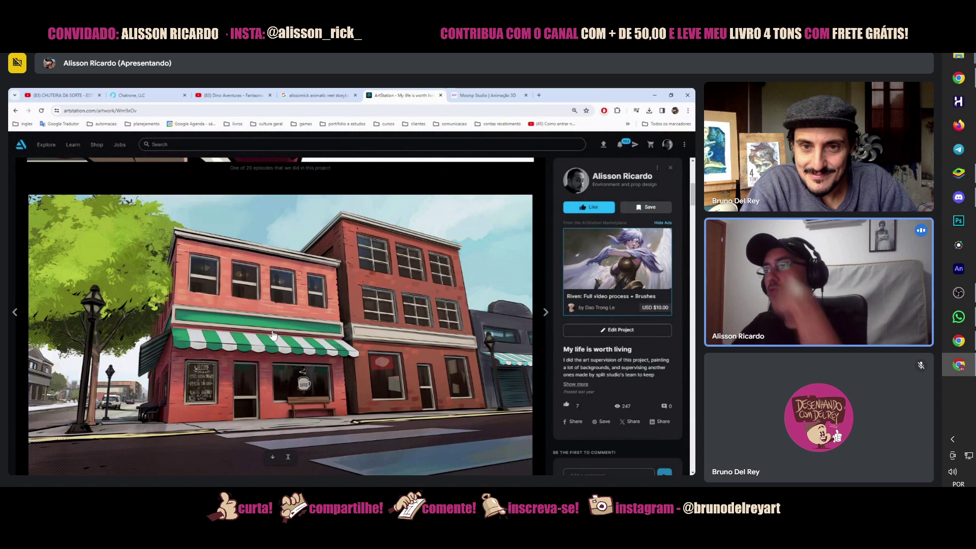
pyautogui.scroll(-5, 274, 335)
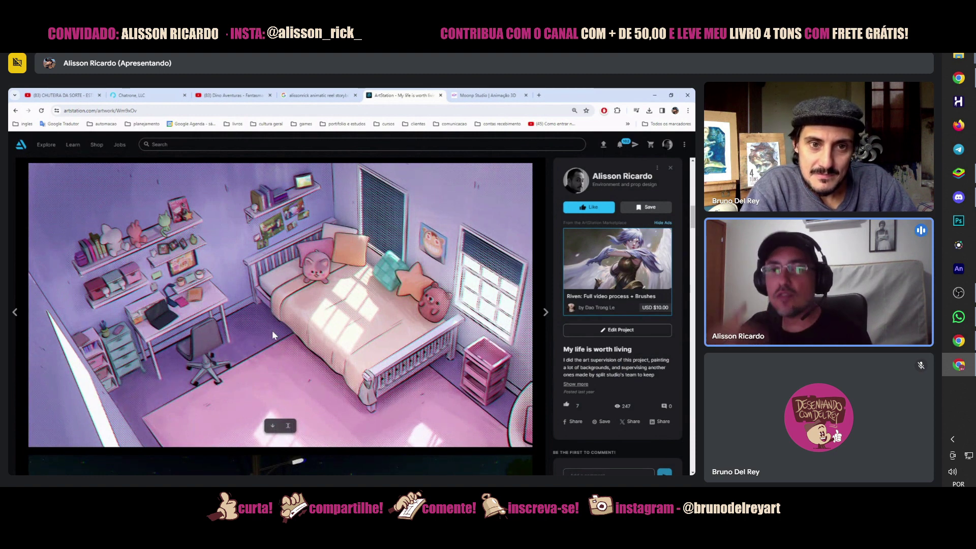
# - Examine the night street, dark bedroom, overhead bedroom and office backgrounds in the "My life is worth living" project
pyautogui.scroll(-5, 273, 330)
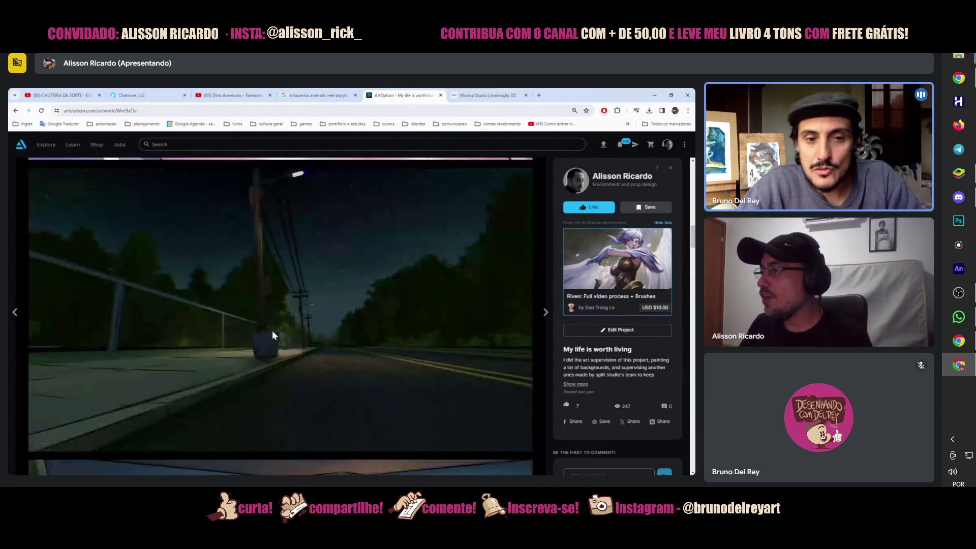
pyautogui.scroll(-4, 273, 331)
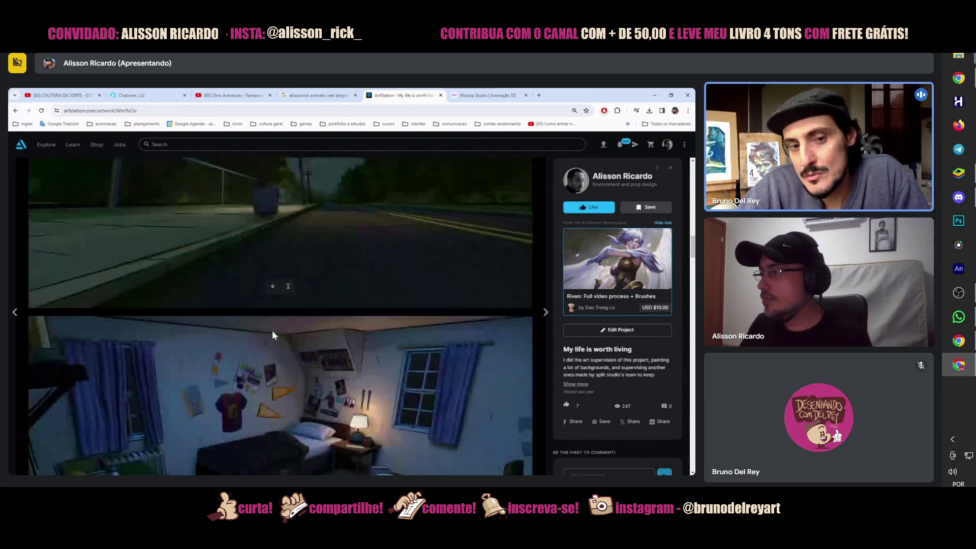
pyautogui.scroll(-5, 272, 331)
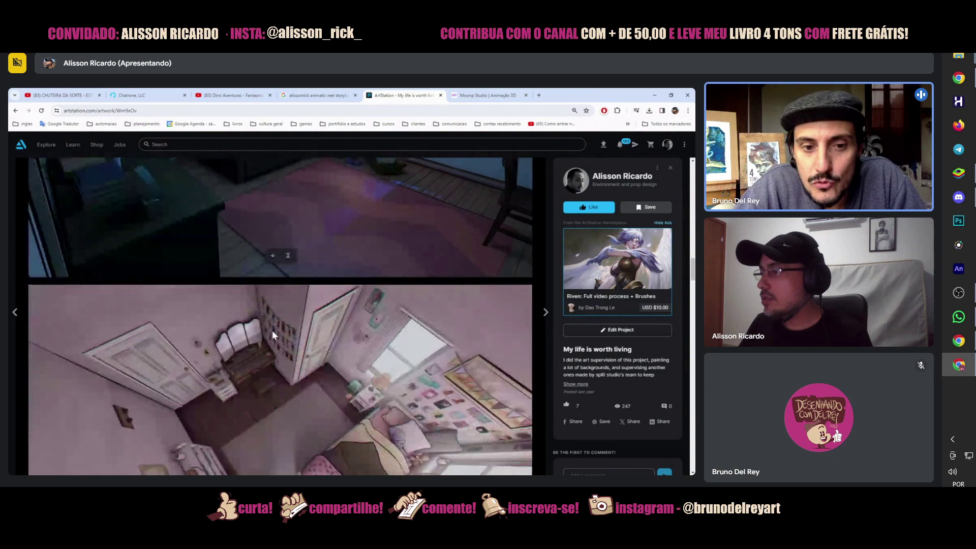
pyautogui.scroll(-5, 272, 330)
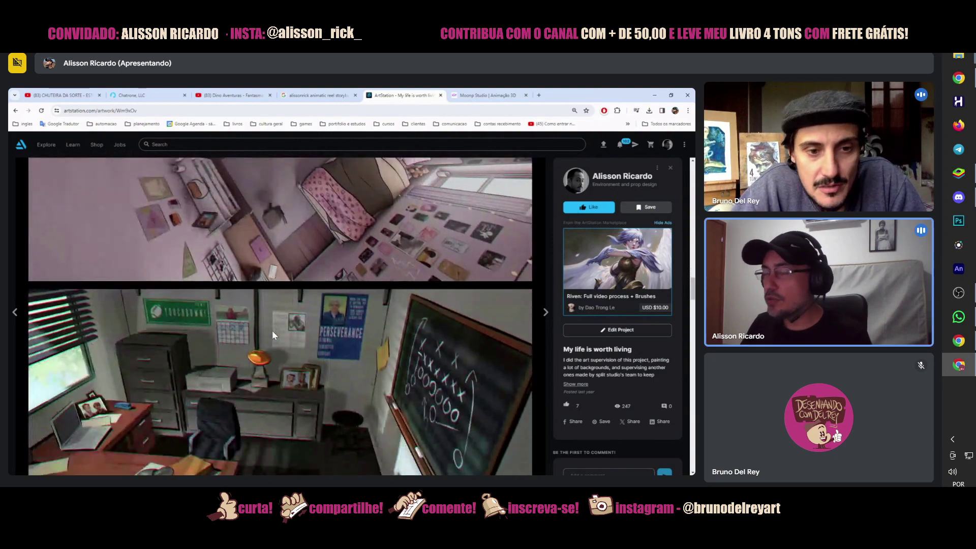
# - Examine the office, classroom, night exterior and red brick room backgrounds in the "My life is worth living" project
pyautogui.scroll(-2, 272, 335)
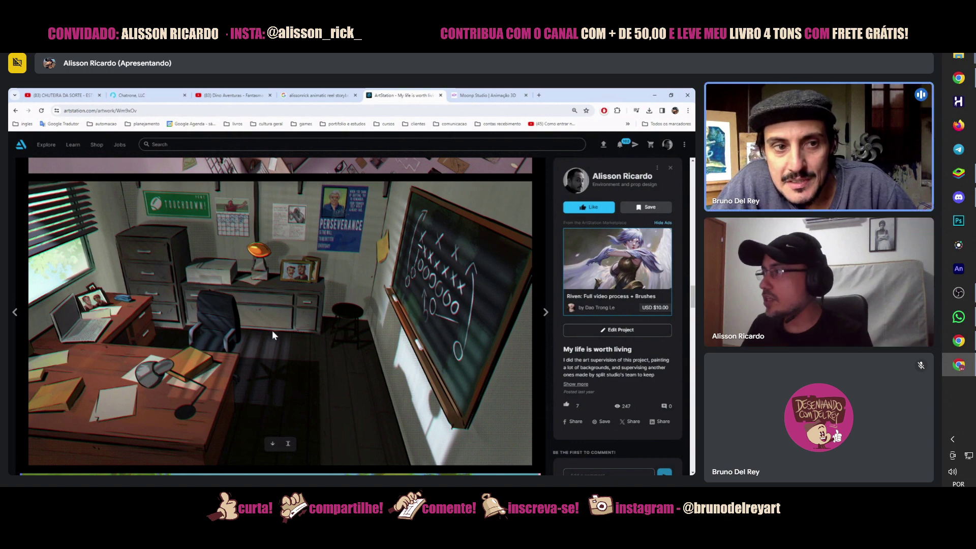
pyautogui.scroll(-6, 272, 330)
pyautogui.scroll(-10, 272, 331)
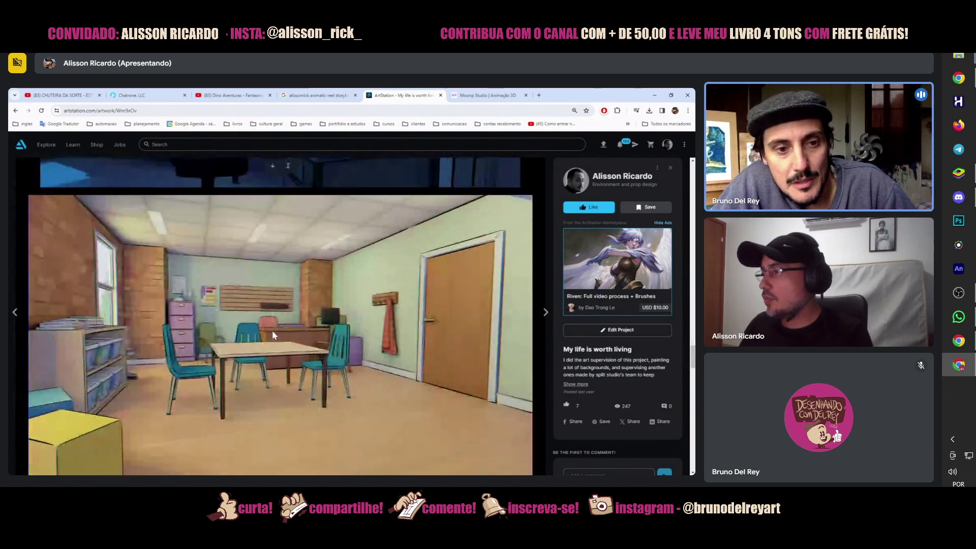
pyautogui.scroll(-10, 273, 330)
pyautogui.scroll(-8, 273, 333)
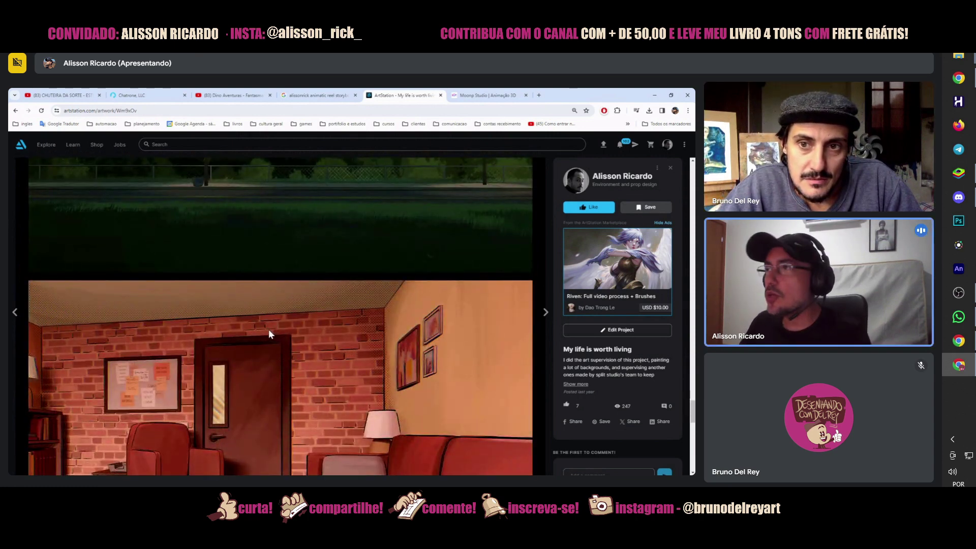
# - Return to the ArtStation portfolio and look through all the artwork thumbnails down to the robot and vehicle line drawings
pyautogui.click(16, 110)
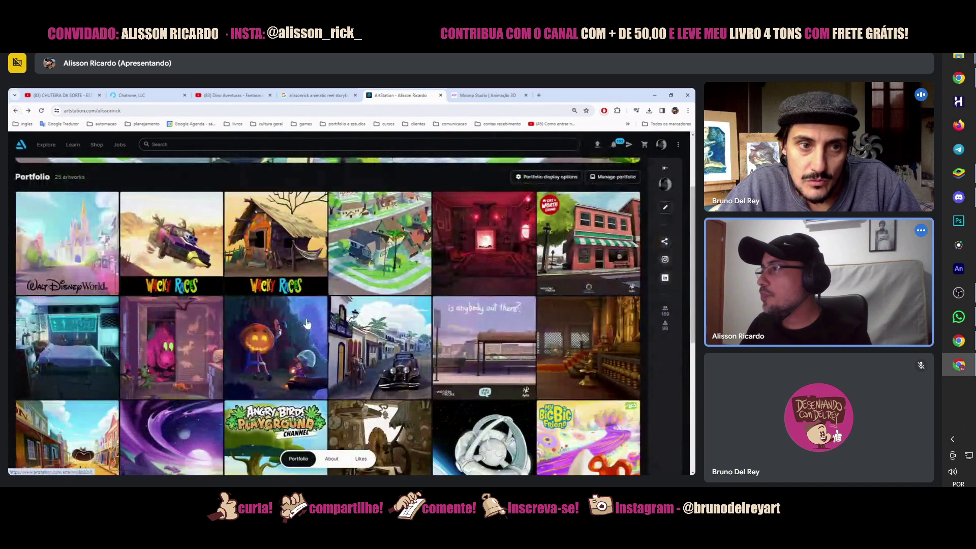
pyautogui.scroll(-3, 305, 323)
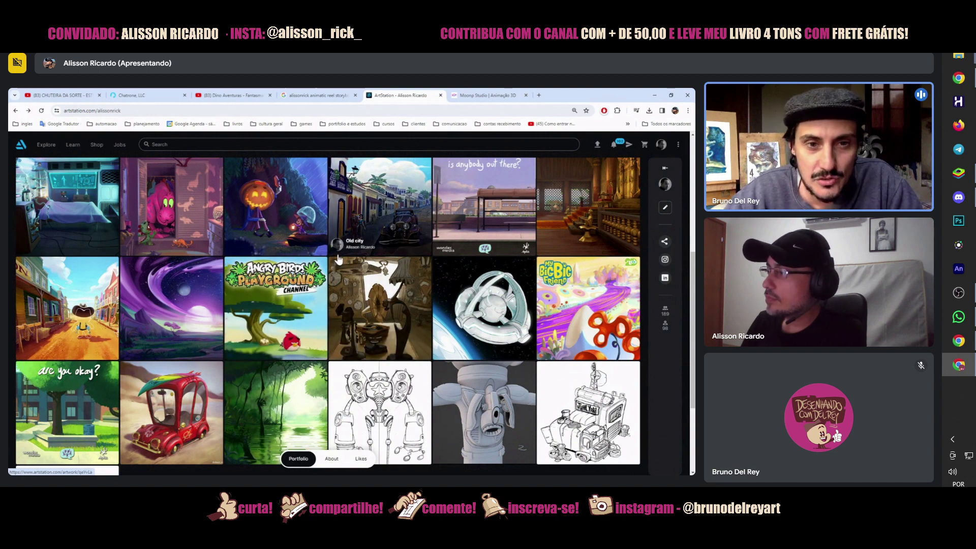
pyautogui.scroll(-3, 336, 262)
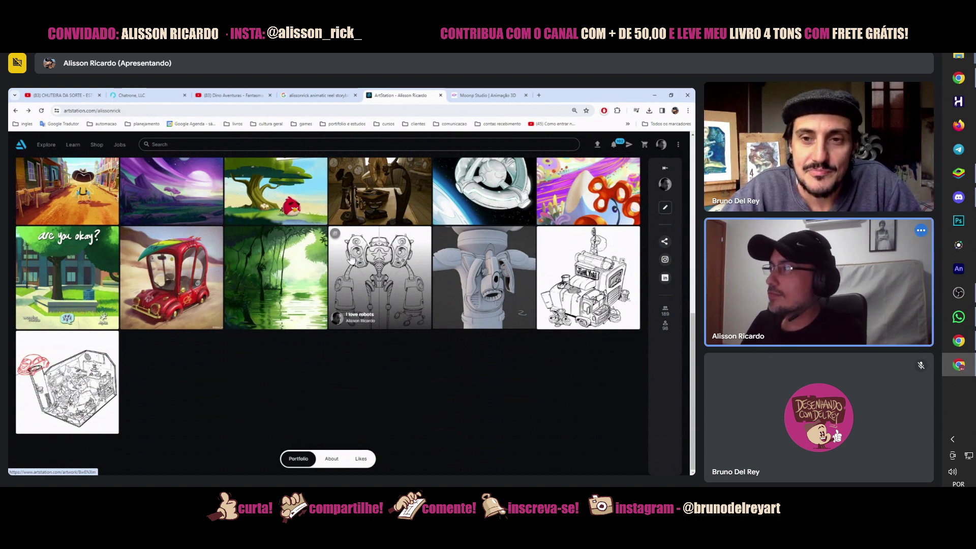
pyautogui.scroll(3, 338, 260)
pyautogui.scroll(5, 353, 260)
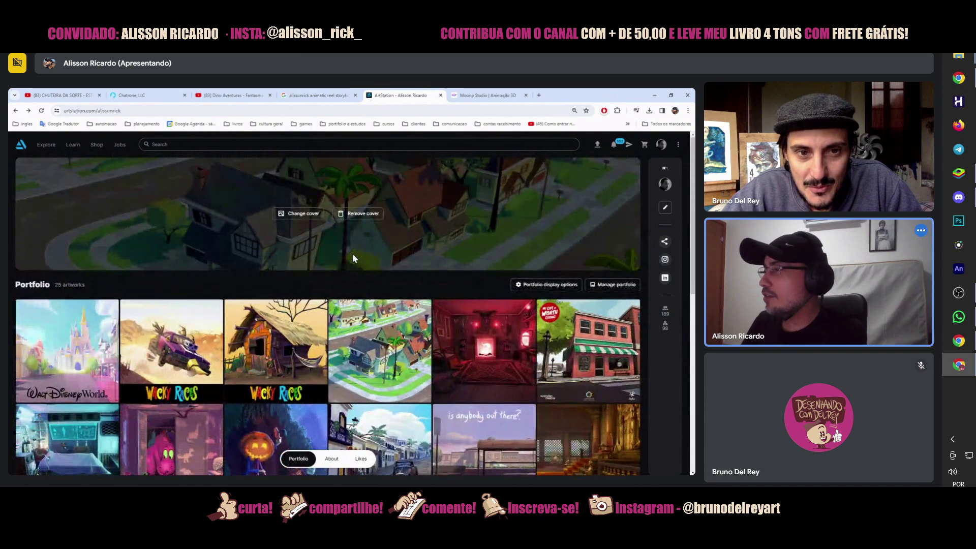
# - Switch to the Moonp Studio website and go back over its Storyboard and creation process sections to the opening banner
pyautogui.click(484, 95)
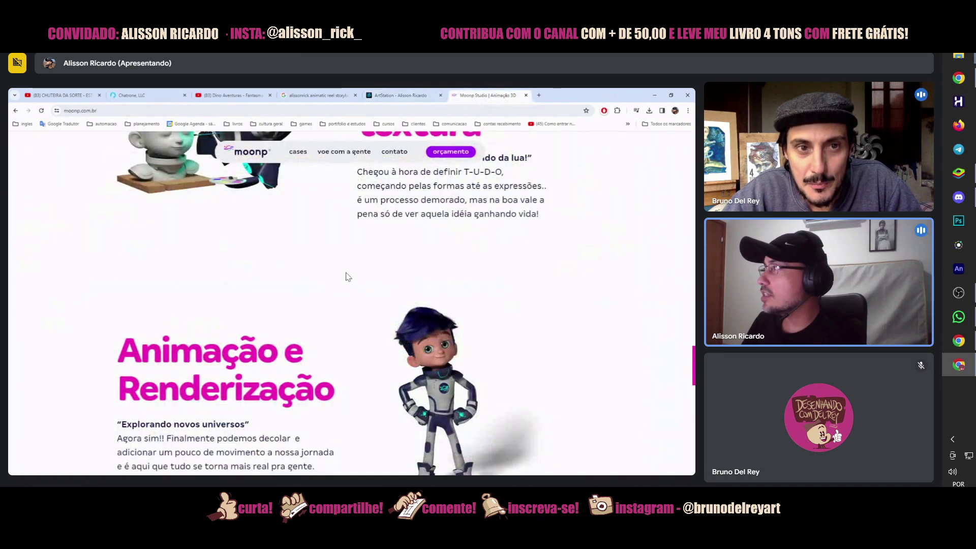
pyautogui.scroll(5, 346, 277)
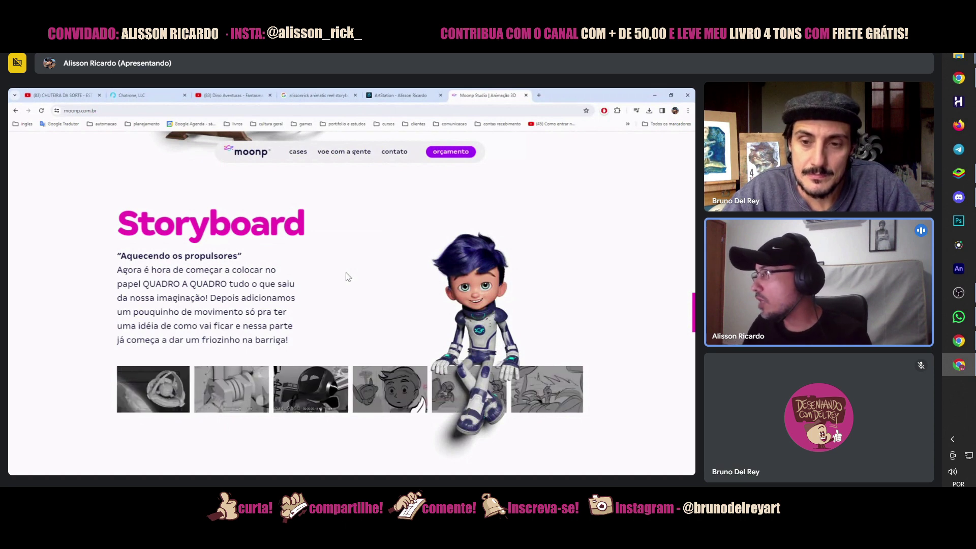
pyautogui.scroll(10, 347, 277)
pyautogui.scroll(3, 362, 296)
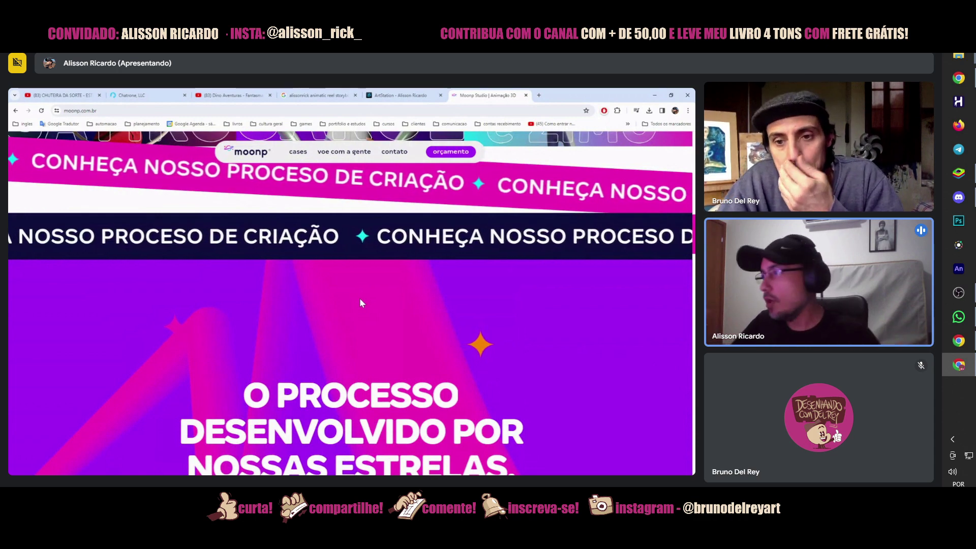
pyautogui.scroll(10, 366, 304)
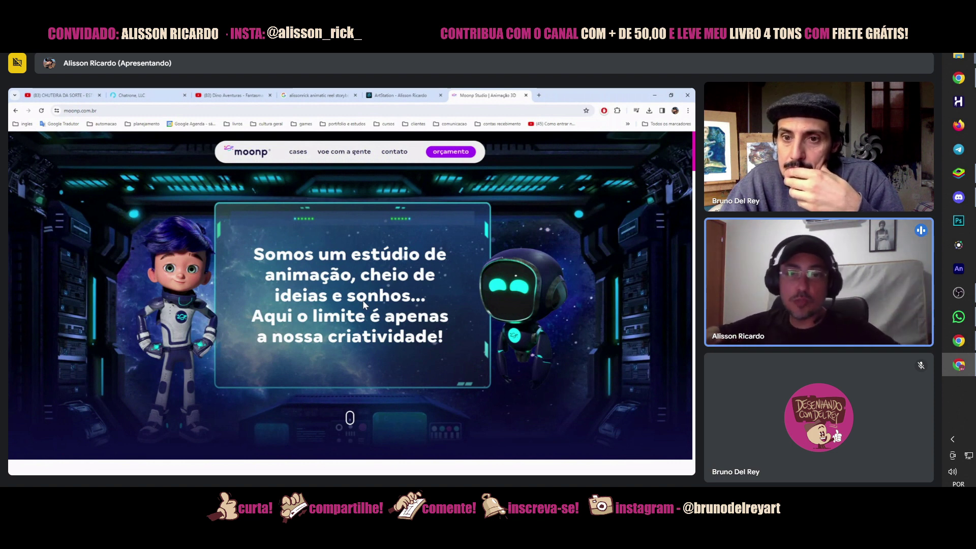
# - Open the Mad Boogie Creations website, madboogie.com, in a new tab
pyautogui.click(539, 95)
pyautogui.write('mad')
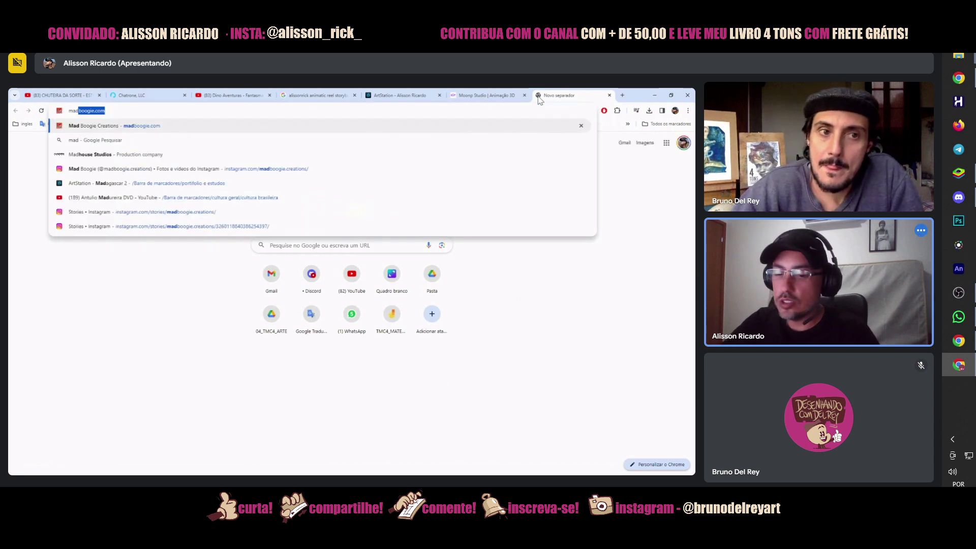
pyautogui.press('Return')
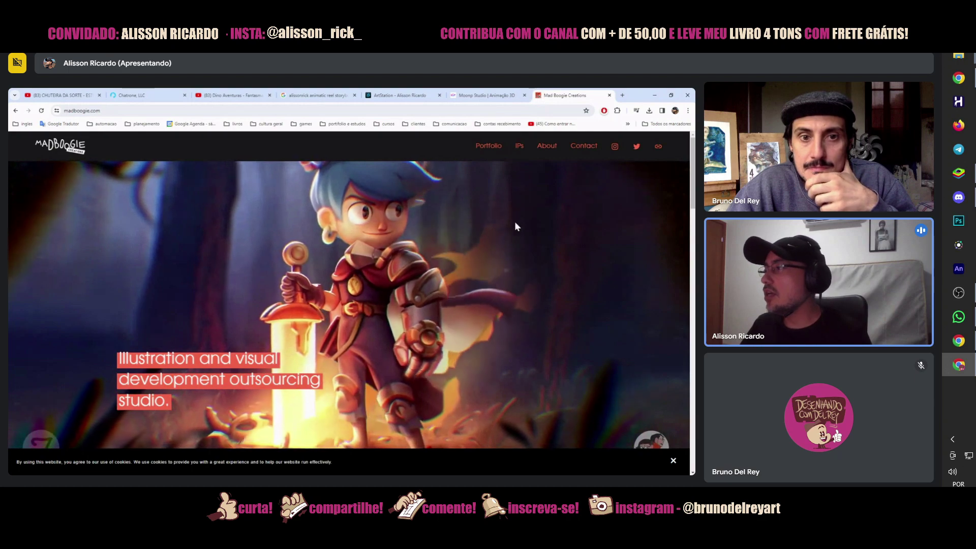
# - Examine the Mad Boogie portfolio categories, team and original IPs sections, and return to the Clients section
pyautogui.scroll(-10, 514, 224)
pyautogui.scroll(-3, 516, 226)
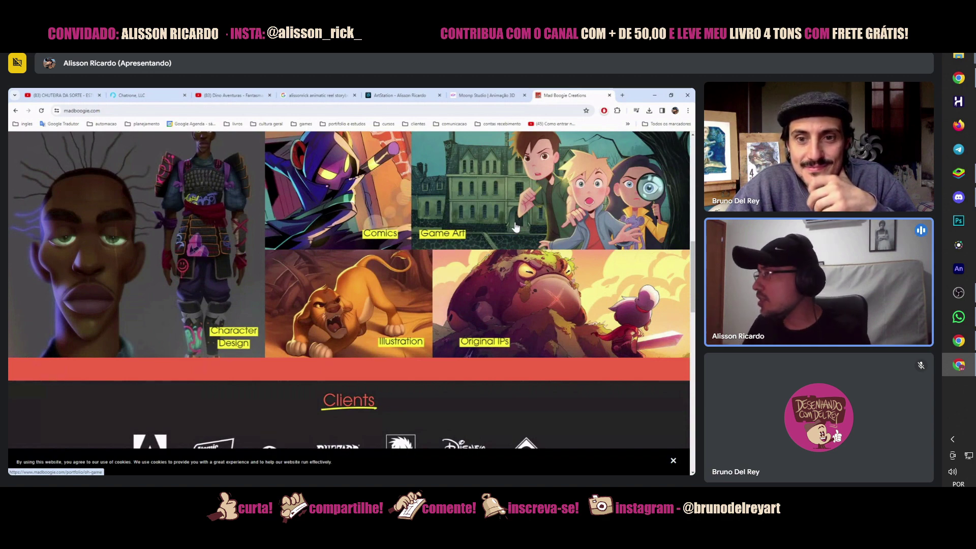
pyautogui.scroll(-3, 515, 228)
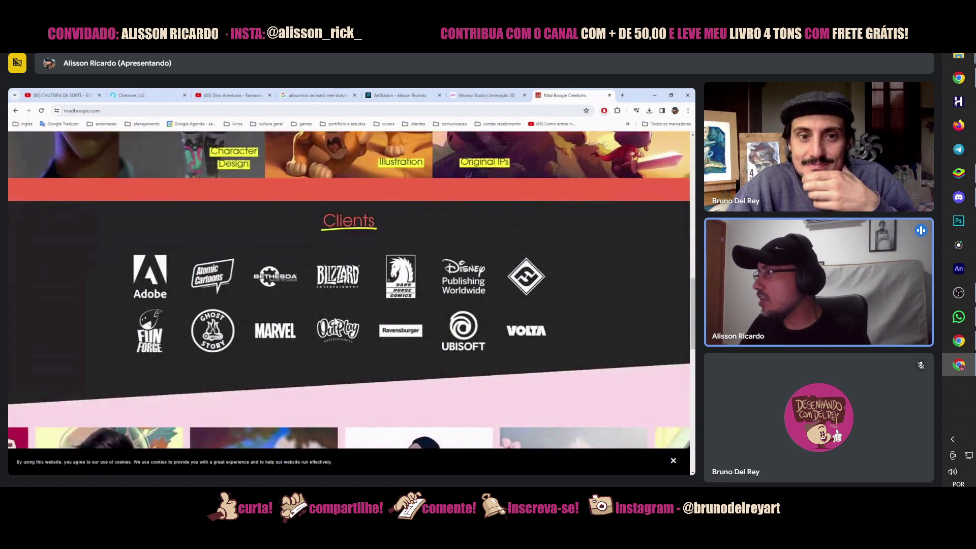
pyautogui.scroll(-2, 297, 297)
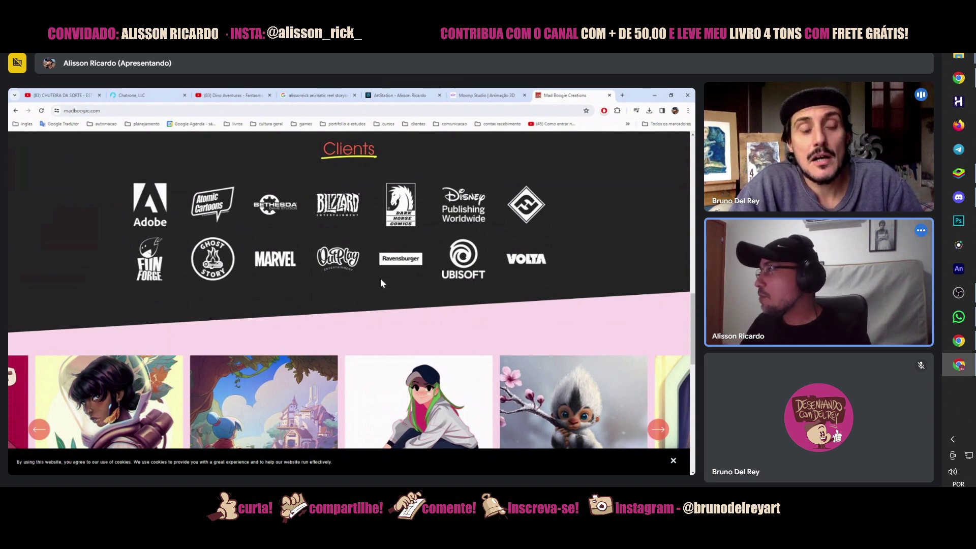
pyautogui.scroll(-8, 380, 279)
pyautogui.scroll(-4, 381, 284)
pyautogui.scroll(4, 381, 283)
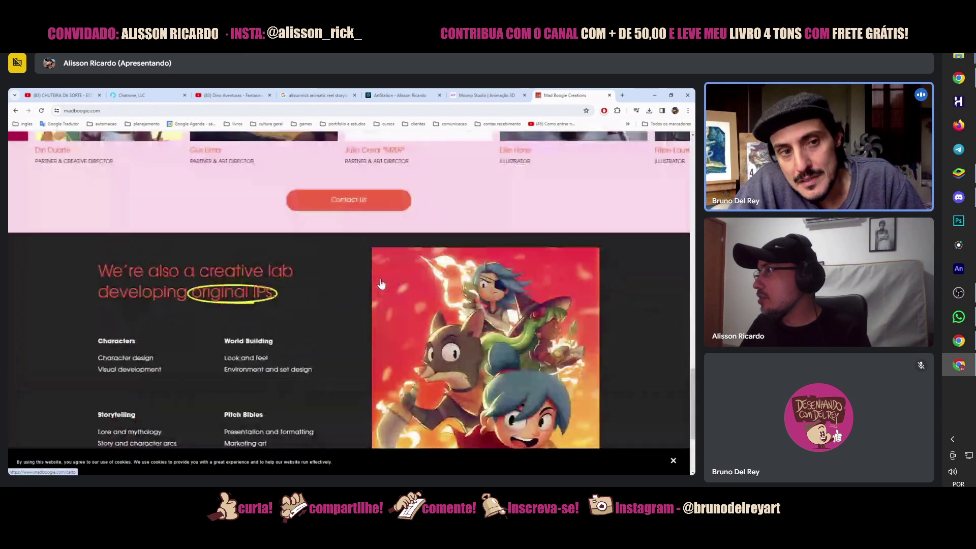
pyautogui.scroll(8, 381, 284)
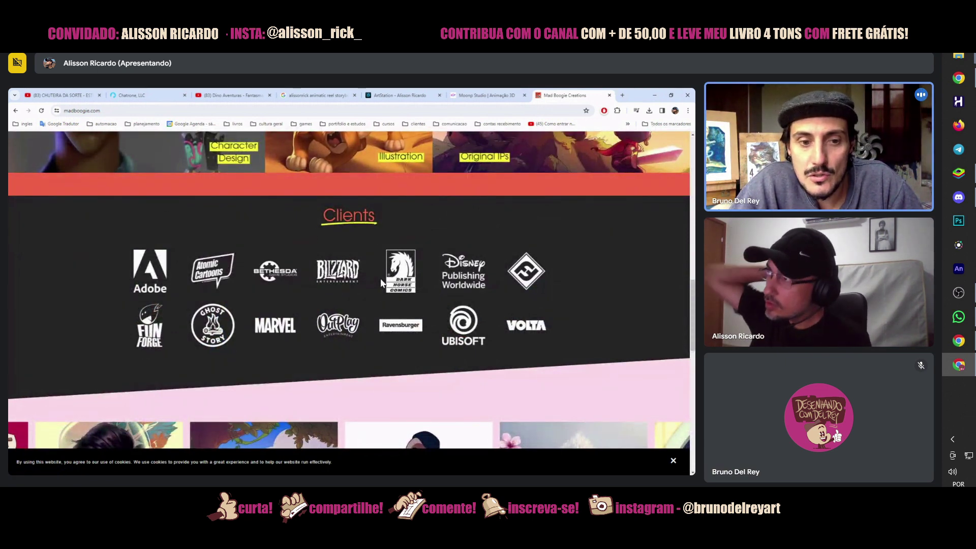
# - Return to the ArtStation portfolio and look over its lower rows of artwork
pyautogui.click(398, 96)
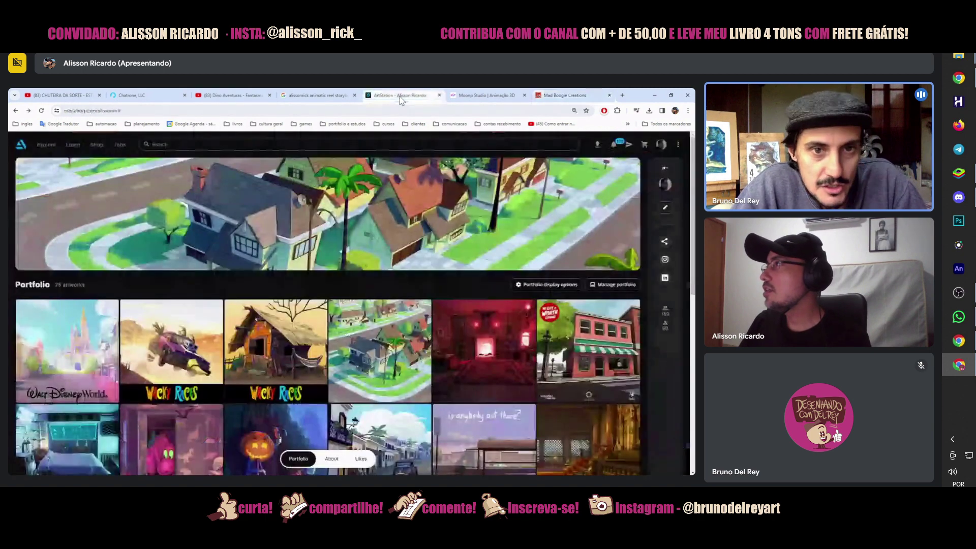
pyautogui.scroll(-2, 402, 163)
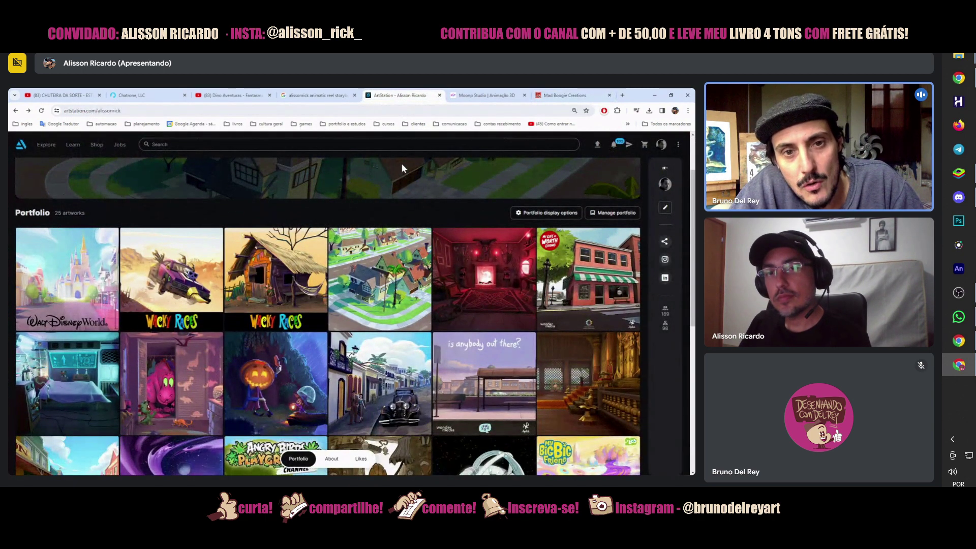
pyautogui.scroll(-3, 401, 164)
pyautogui.scroll(-2, 402, 168)
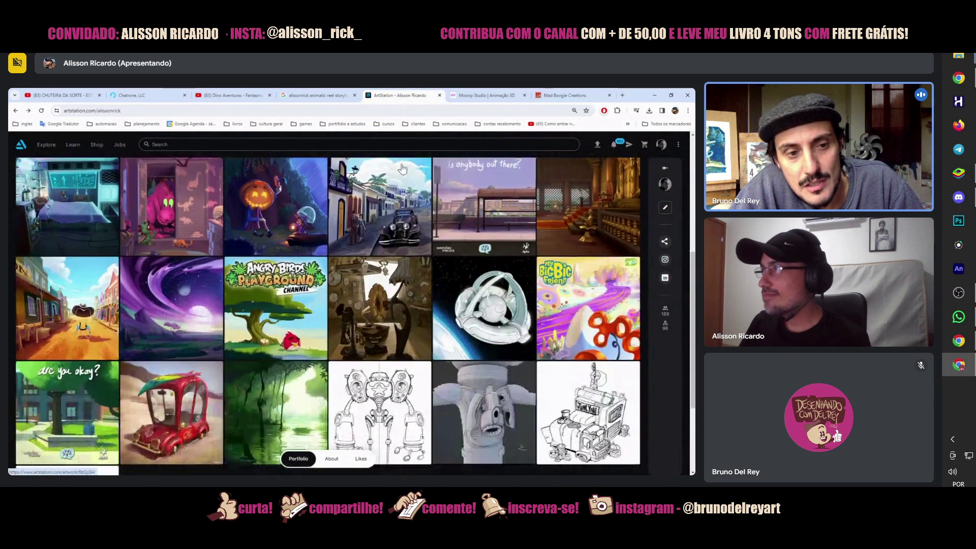
# - Open Instagram in a new tab and go to the account's own profile
pyautogui.click(623, 96)
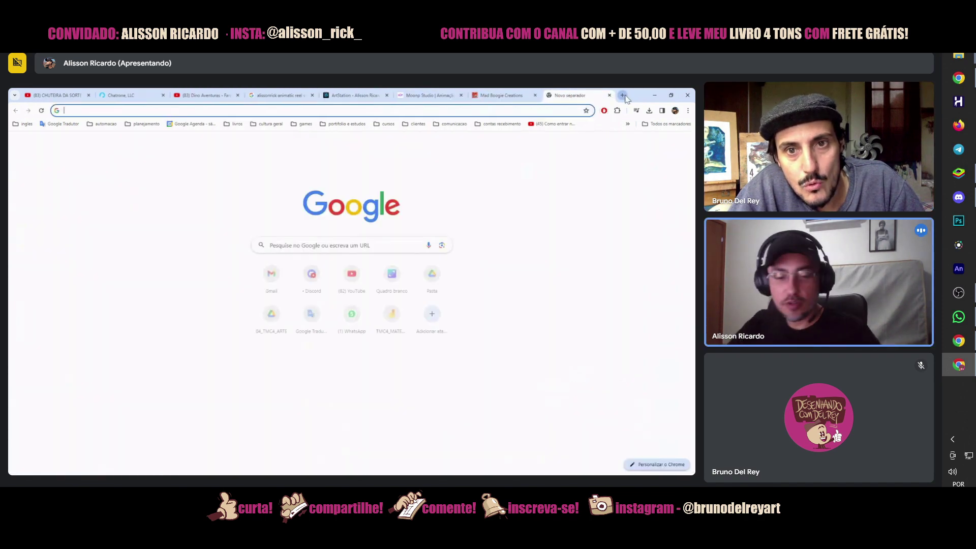
pyautogui.write('ins')
pyautogui.press('Return')
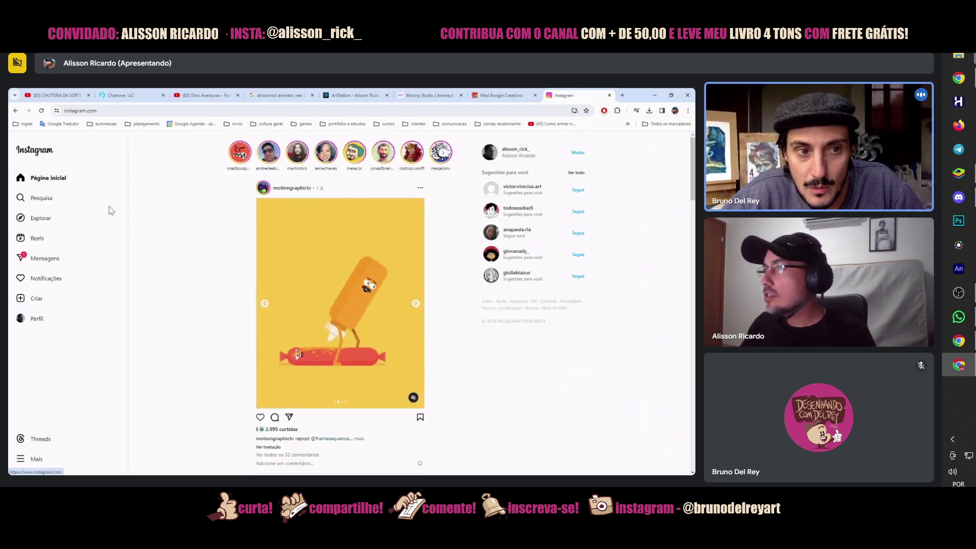
pyautogui.click(514, 150)
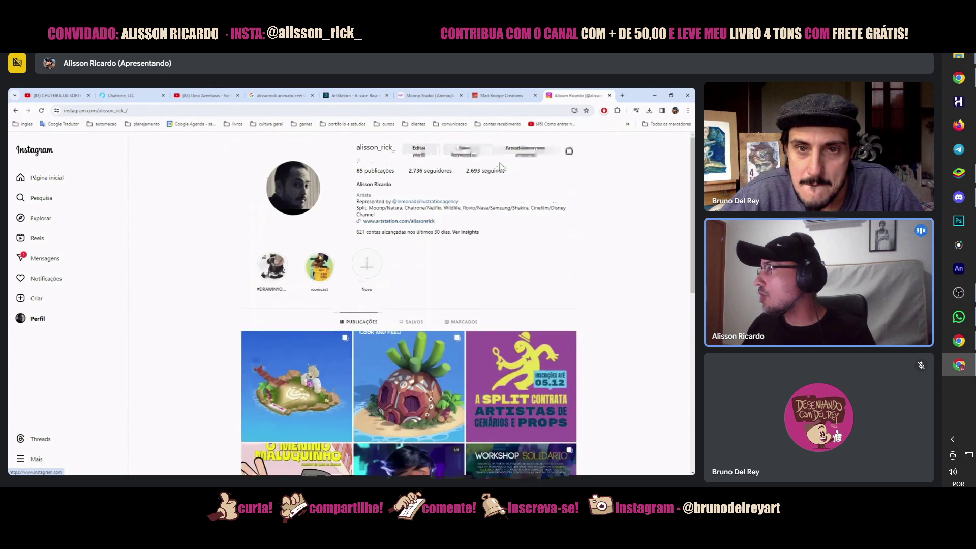
# - View the first images of the floating island concept post on the Instagram profile and close the post
pyautogui.scroll(-2, 487, 196)
pyautogui.scroll(-1, 487, 197)
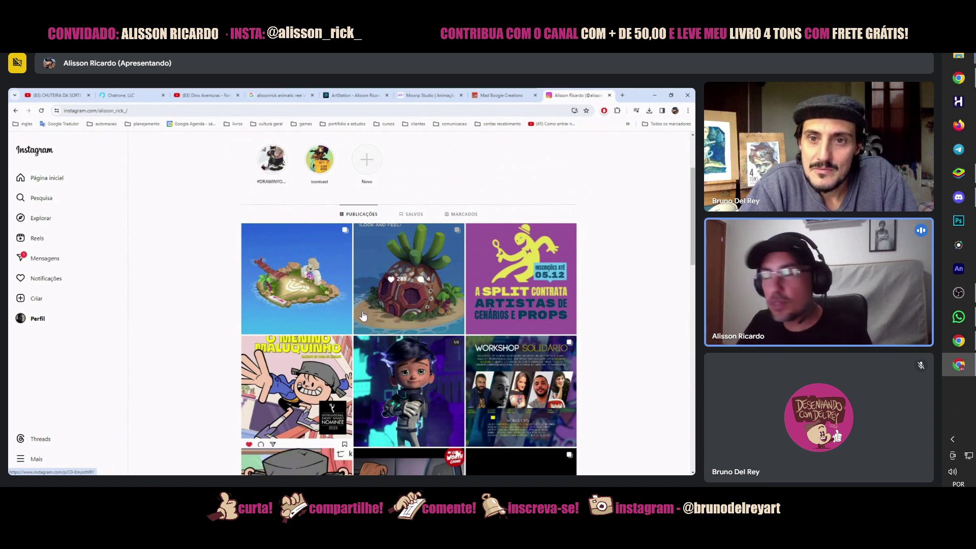
pyautogui.click(339, 314)
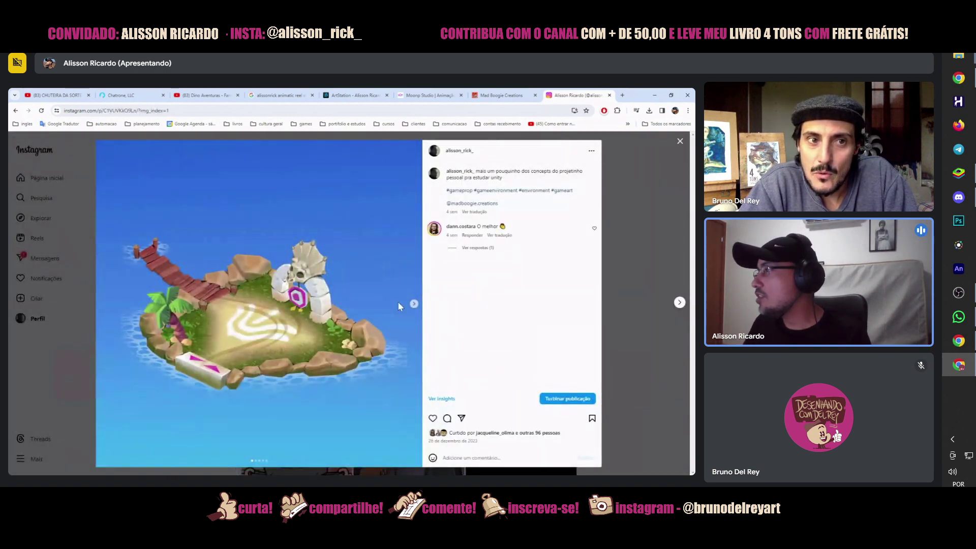
pyautogui.click(412, 304)
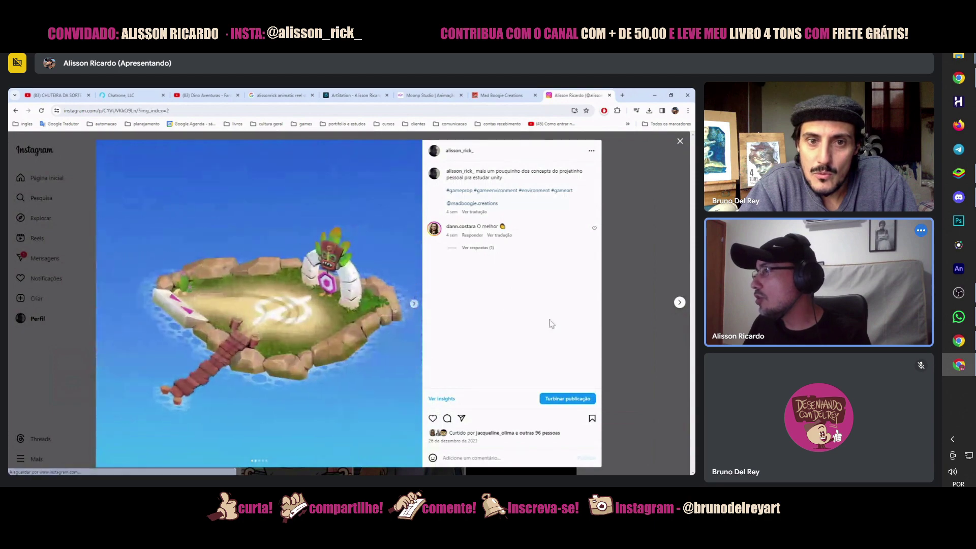
pyautogui.click(412, 304)
pyautogui.click(619, 356)
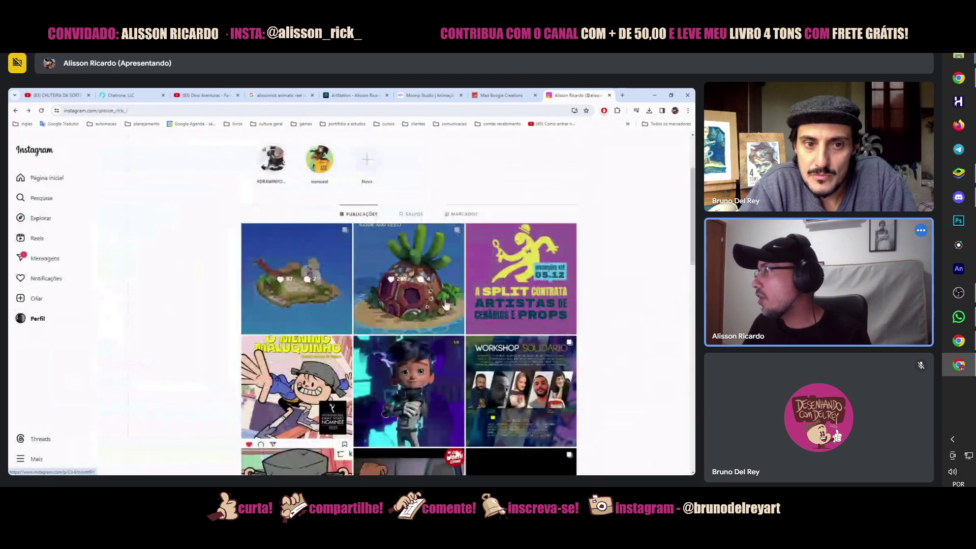
# - Open the pineapple house post, view its Unity roof tile video and close the post
pyautogui.click(406, 314)
pyautogui.click(381, 304)
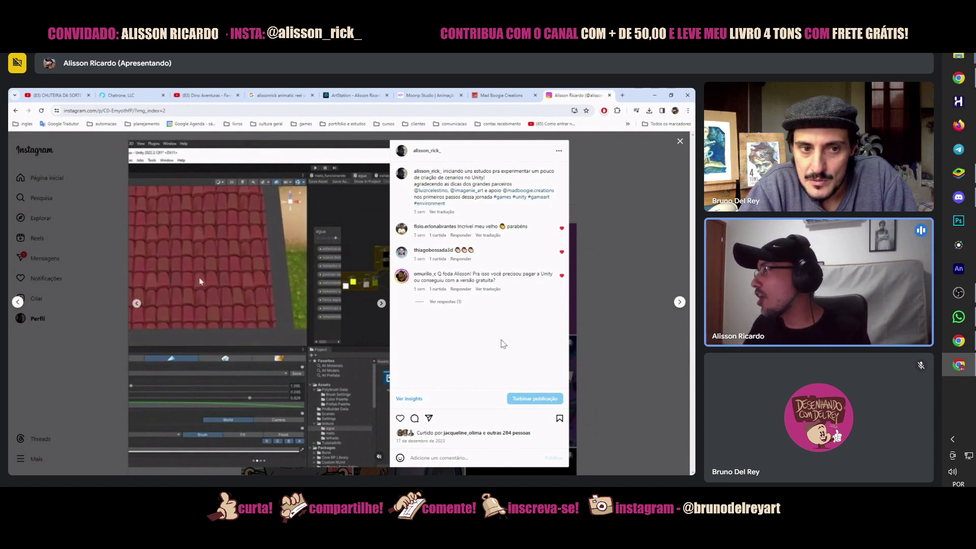
pyautogui.click(583, 336)
# - Browse the profile's posts, view the "A Split contrata artistas de cenários e props" post and close it
pyautogui.scroll(-2, 522, 333)
pyautogui.scroll(-5, 523, 333)
pyautogui.scroll(-4, 522, 333)
pyautogui.scroll(15, 509, 341)
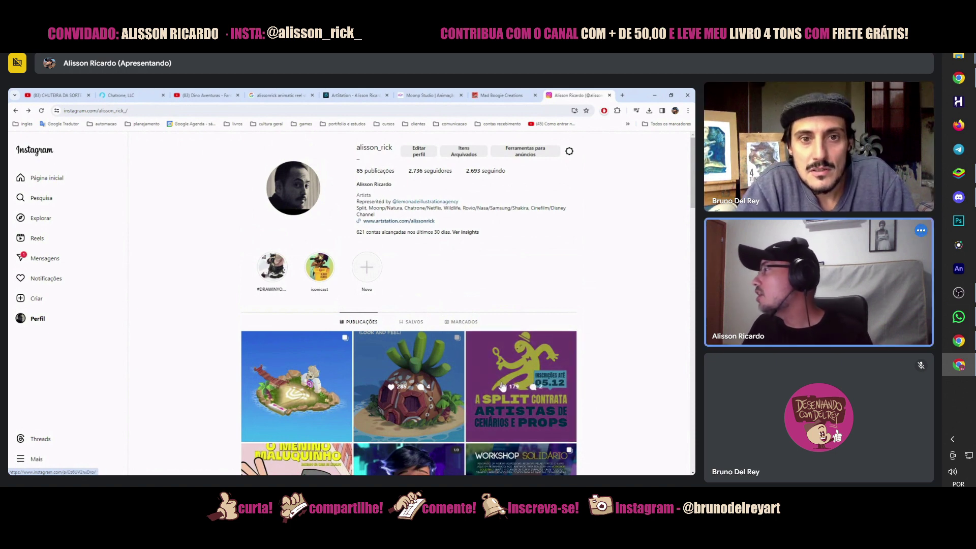
pyautogui.click(512, 368)
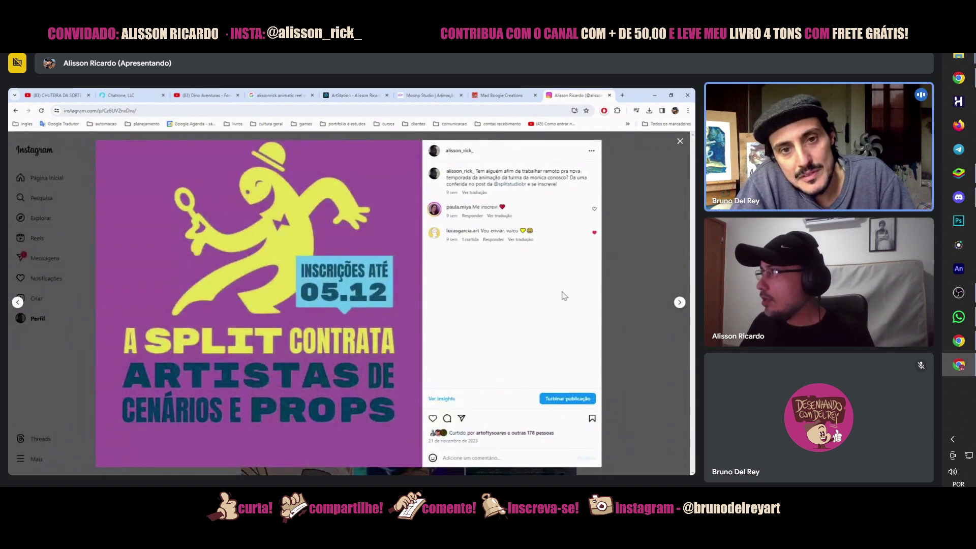
pyautogui.click(658, 262)
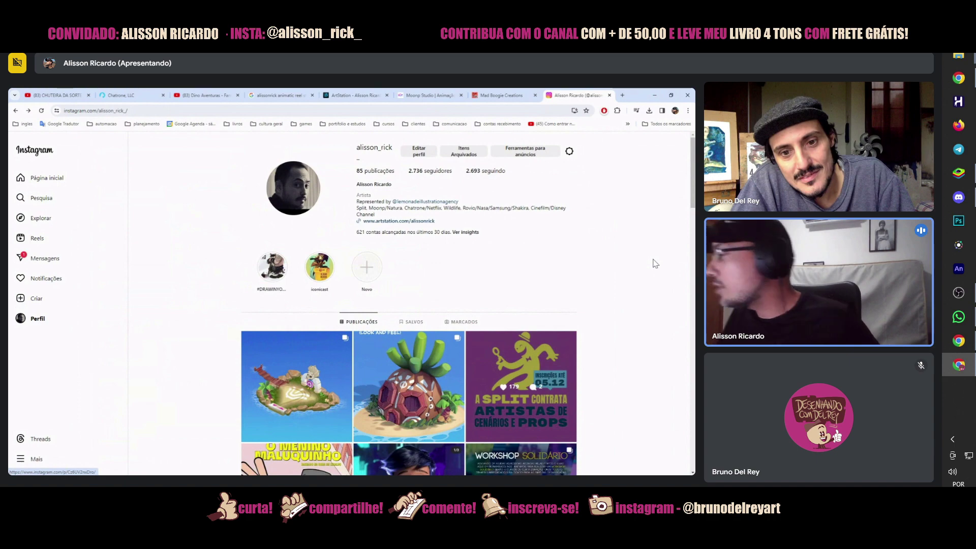
# - Look through the O Menino Maluquinho, workshop and animation posts and return to the start of the profile
pyautogui.scroll(-6, 608, 251)
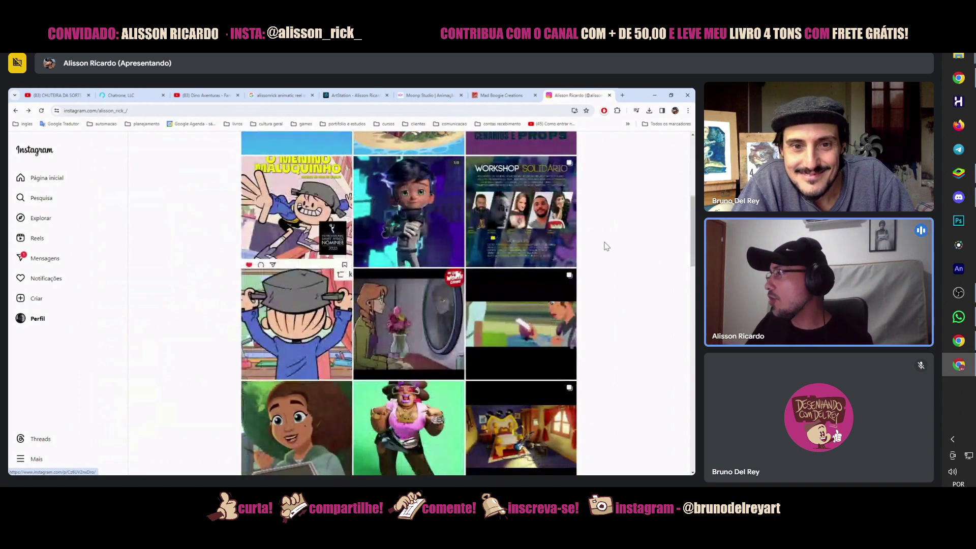
pyautogui.scroll(-2, 607, 246)
pyautogui.scroll(10, 606, 247)
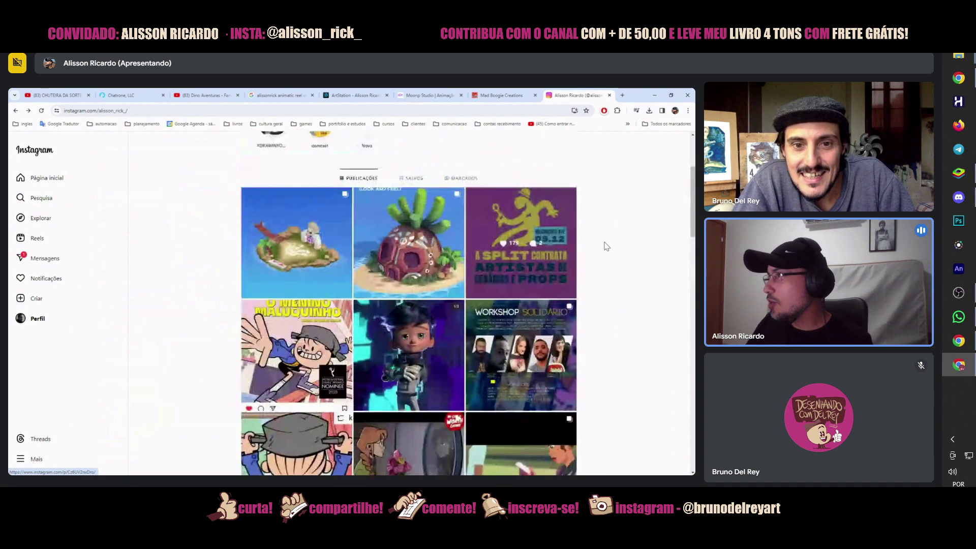
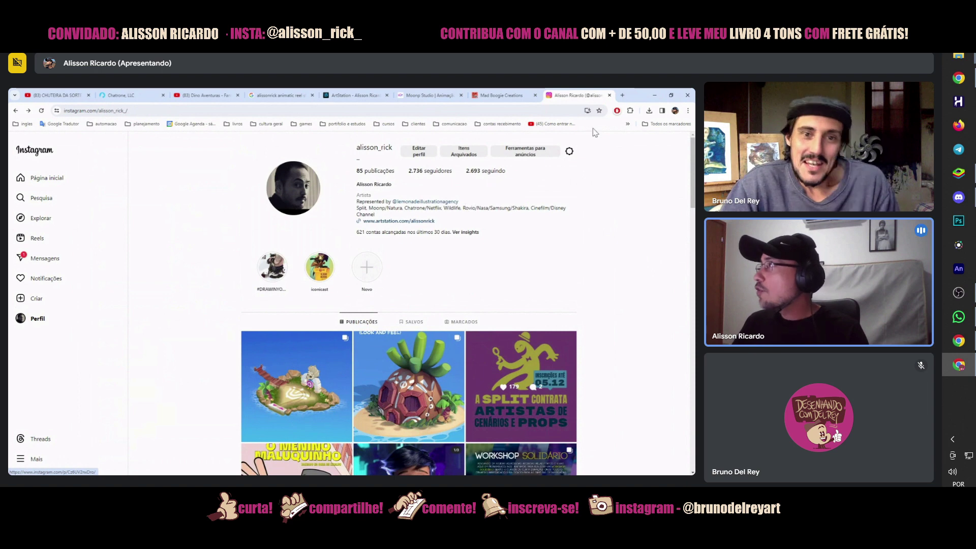
# - Search the web for "rocket science show" in a new tab and open the Angry Birds NASA episodes compilation video
pyautogui.click(624, 96)
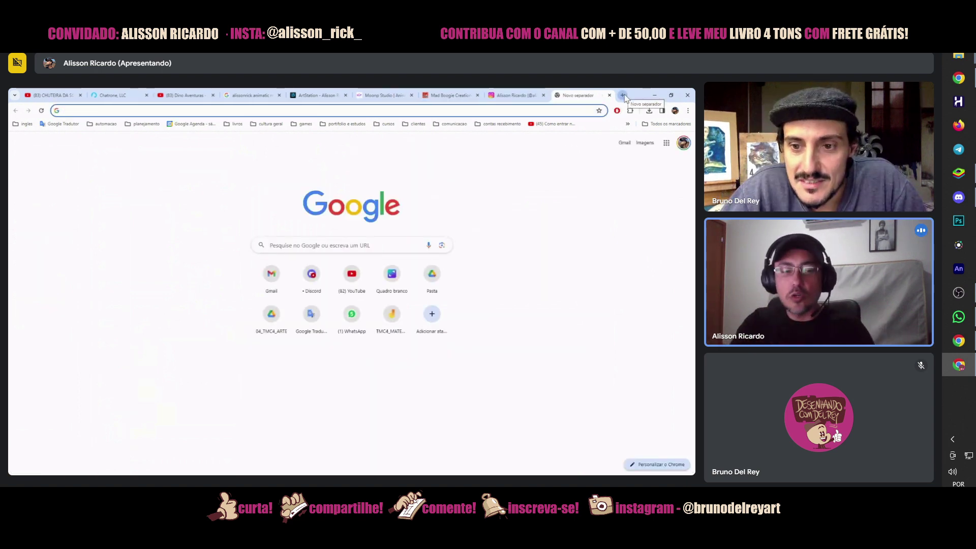
pyautogui.write('rockr')
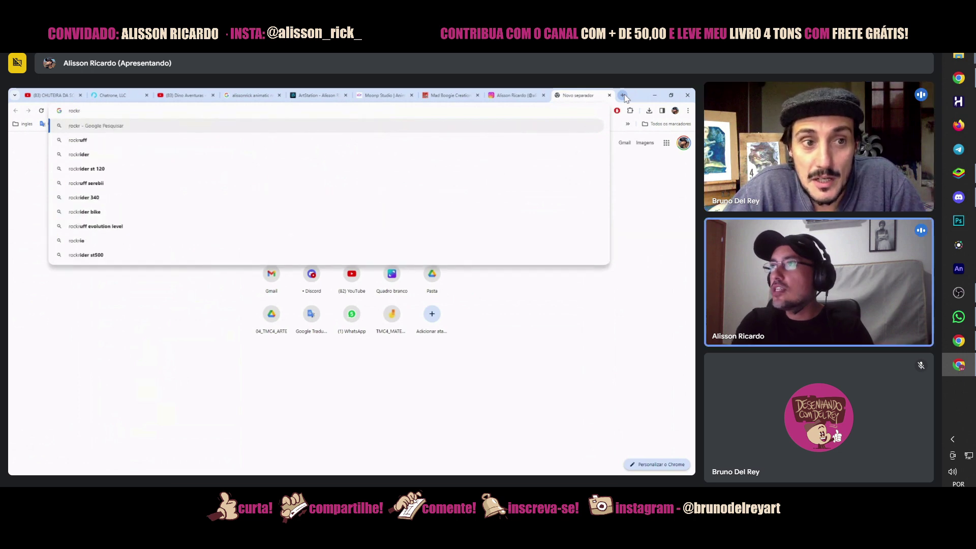
pyautogui.press('BackSpace')
pyautogui.write('et science sho')
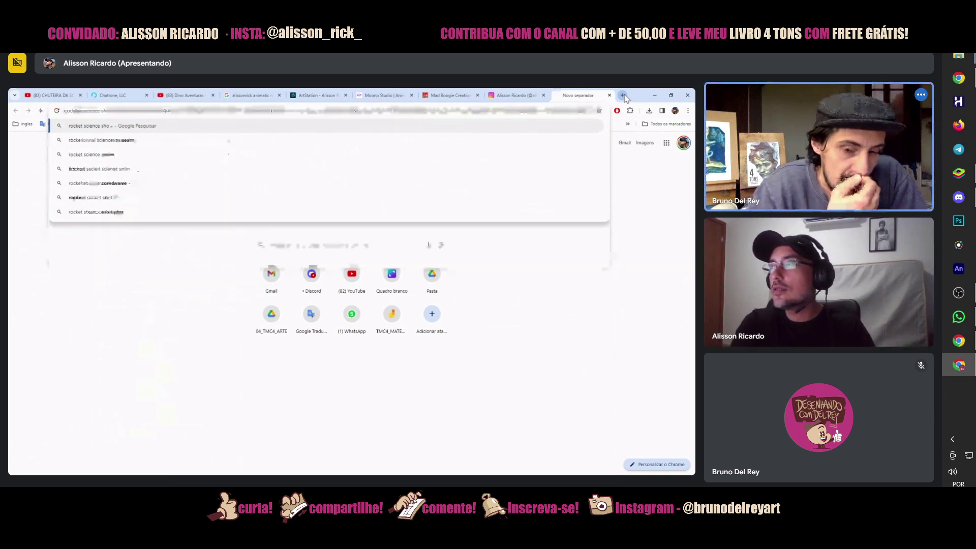
pyautogui.write('w')
pyautogui.press('Return')
pyautogui.click(184, 229)
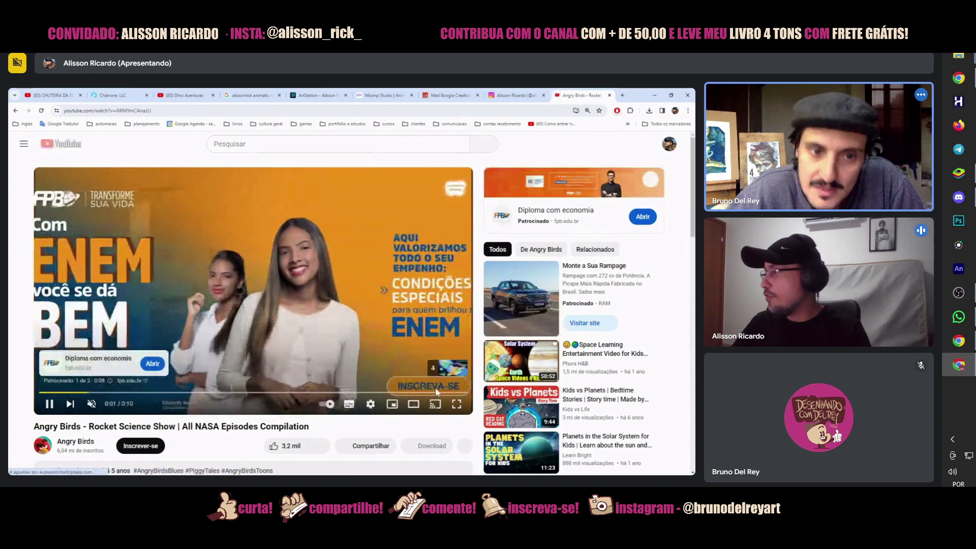
# - Activate the ad blocker for the video page, reload it and pause the Angry Birds compilation near its beginning
pyautogui.click(617, 111)
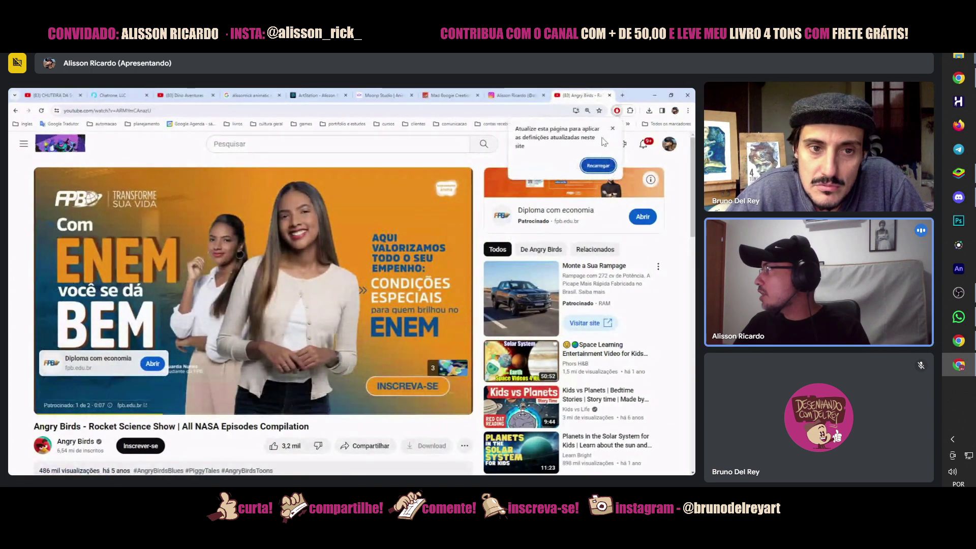
pyautogui.click(598, 170)
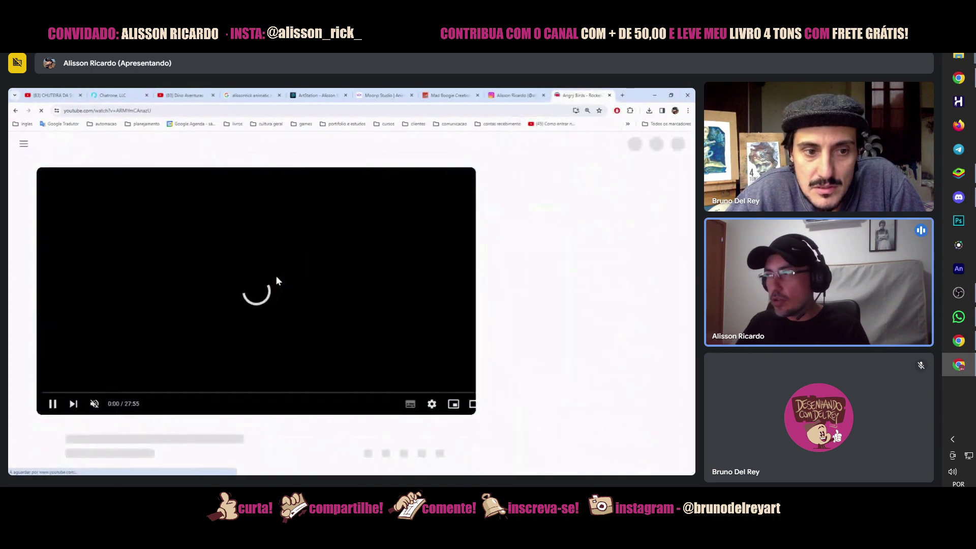
pyautogui.click(276, 273)
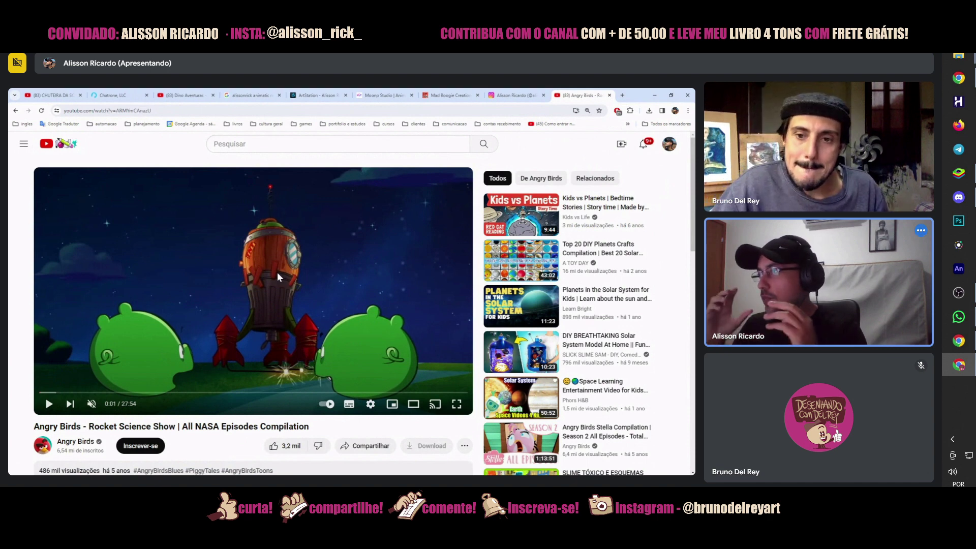
# - Resume the compilation, jump ahead to the Mercury animation and rewind to the live-action NASA presenter at about 0:25
pyautogui.click(182, 307)
pyautogui.click(53, 393)
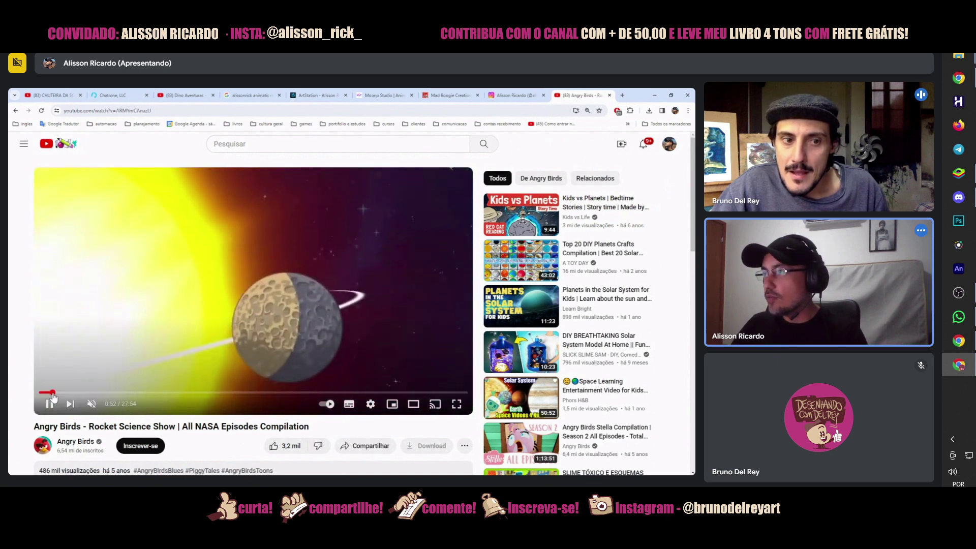
pyautogui.click(49, 393)
pyautogui.press('Left')
pyautogui.press('Left')
pyautogui.press('Left')
pyautogui.press('Left')
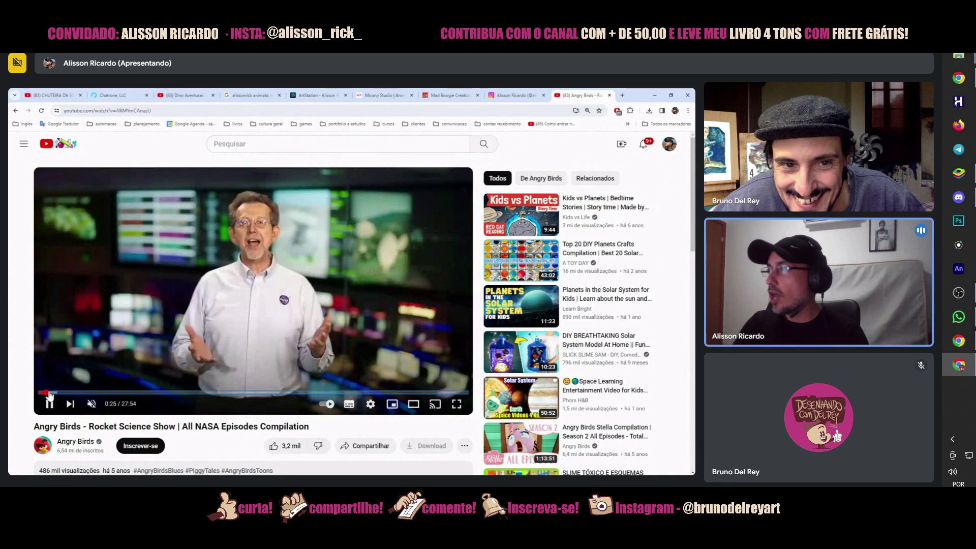
# - Play the Rocket Science Show in short stretches, pausing on the presenter and the animated Mercury temperature and wrinkles scenes
pyautogui.click(232, 294)
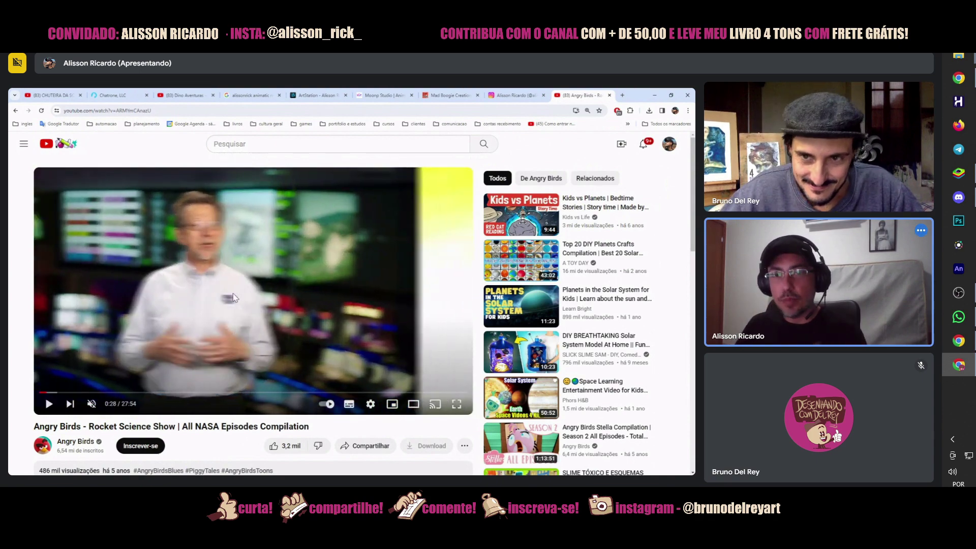
pyautogui.click(234, 297)
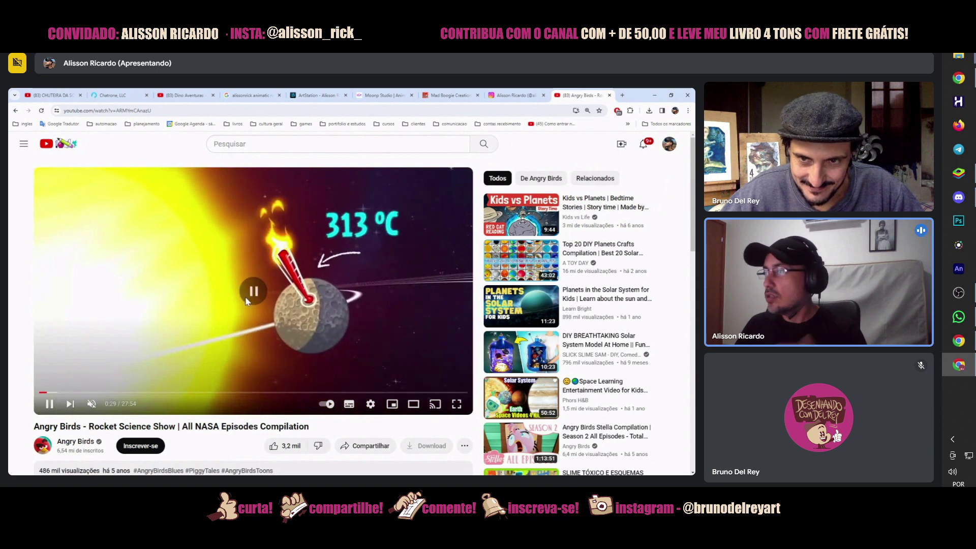
pyautogui.click(246, 297)
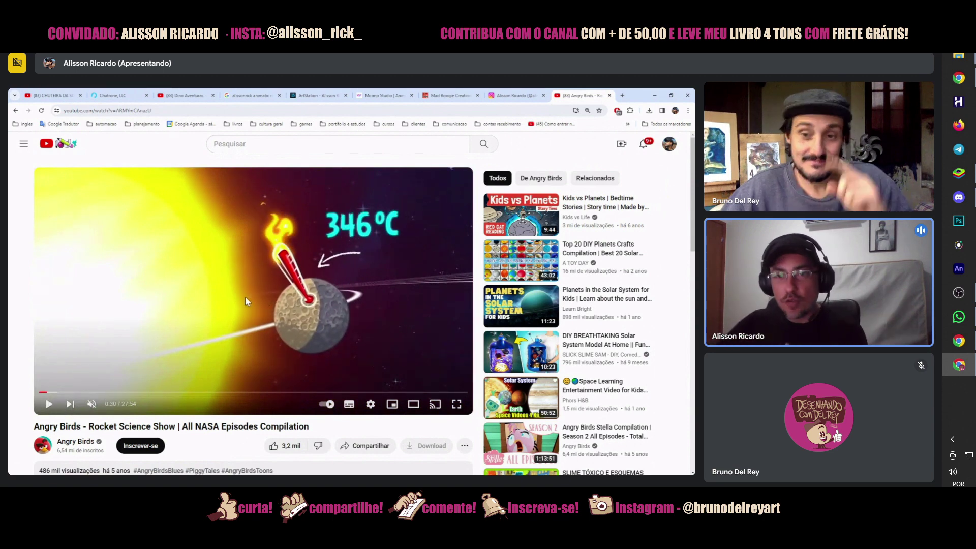
pyautogui.click(272, 287)
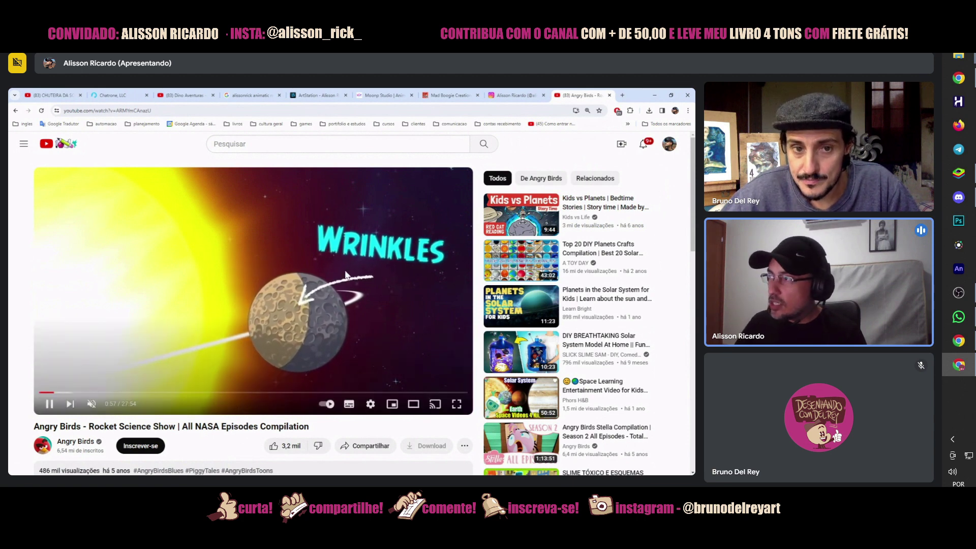
pyautogui.click(297, 308)
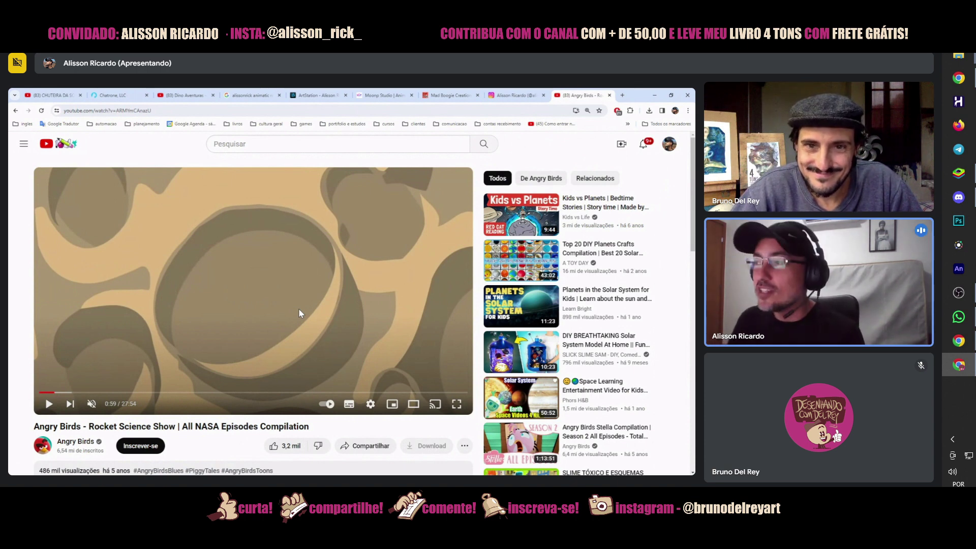
pyautogui.click(299, 313)
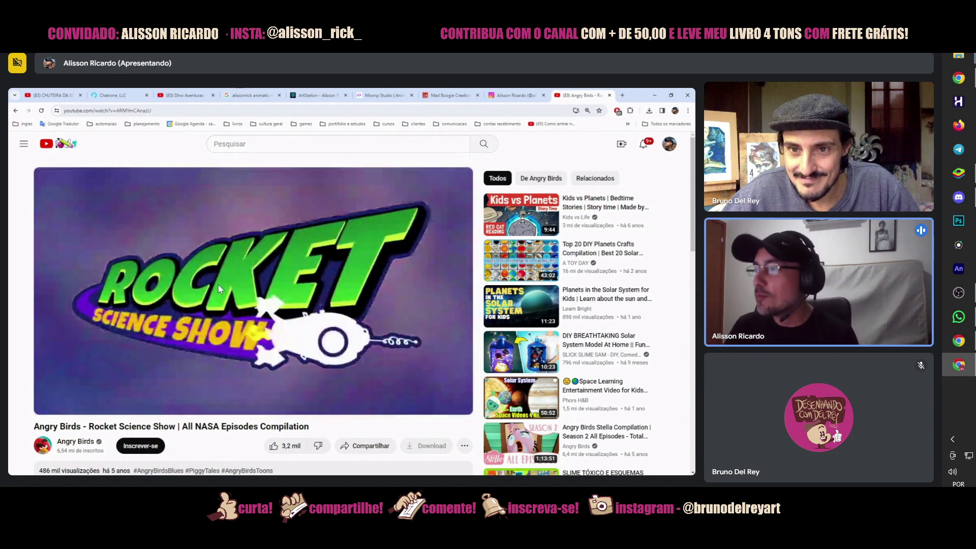
pyautogui.click(204, 300)
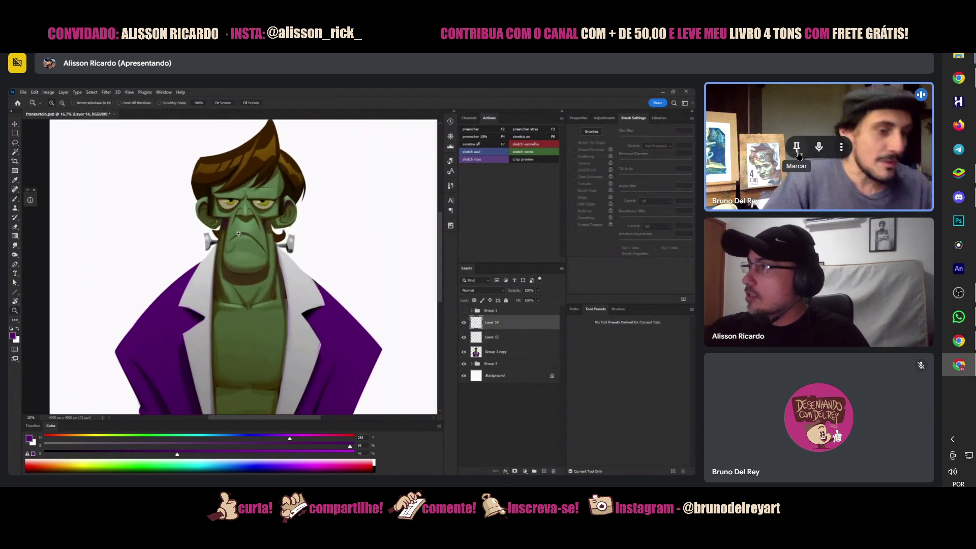
# - Pin the host's webcam tile in the video call
pyautogui.click(797, 148)
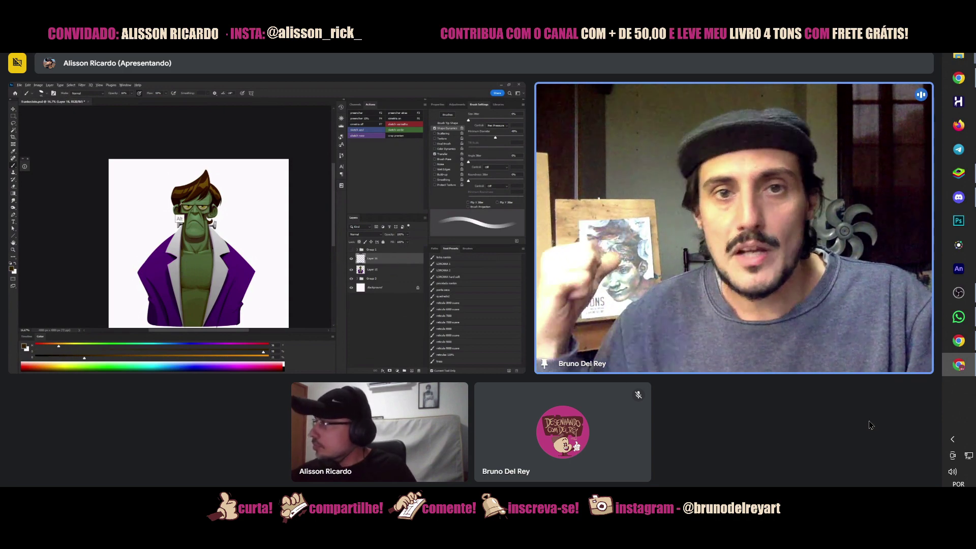
# - Delete the selected layer in the Frankenstein file, check the brush presets and sample a colour from the character's torso
pyautogui.moveTo(364, 267); pyautogui.dragTo(418, 370)
pyautogui.rightClick(226, 211)
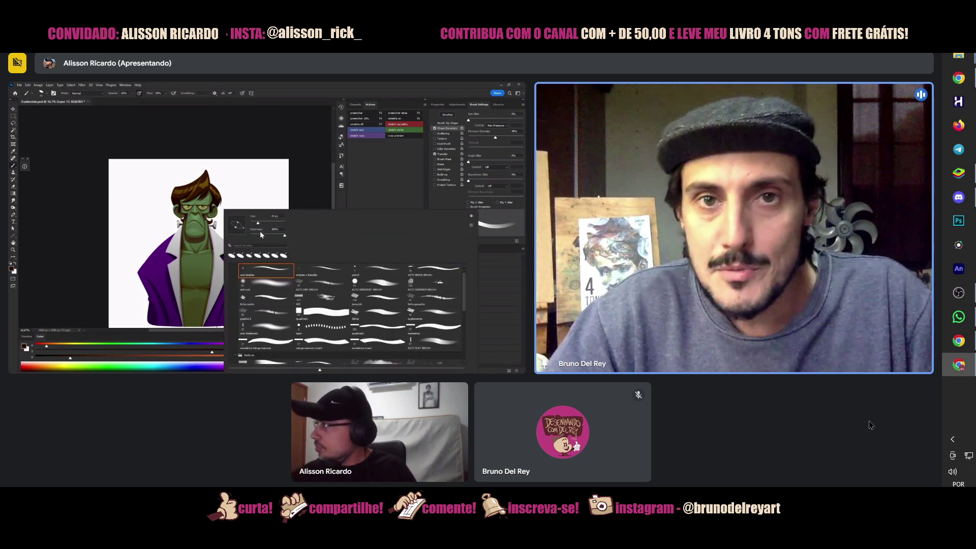
pyautogui.press('Return')
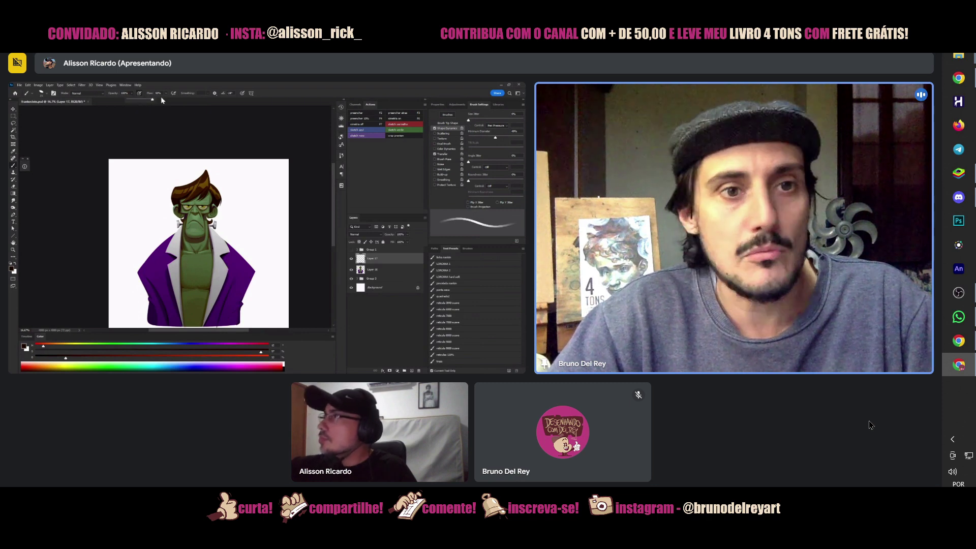
pyautogui.keyDown('alt'); pyautogui.click(187, 270); pyautogui.keyUp('alt')
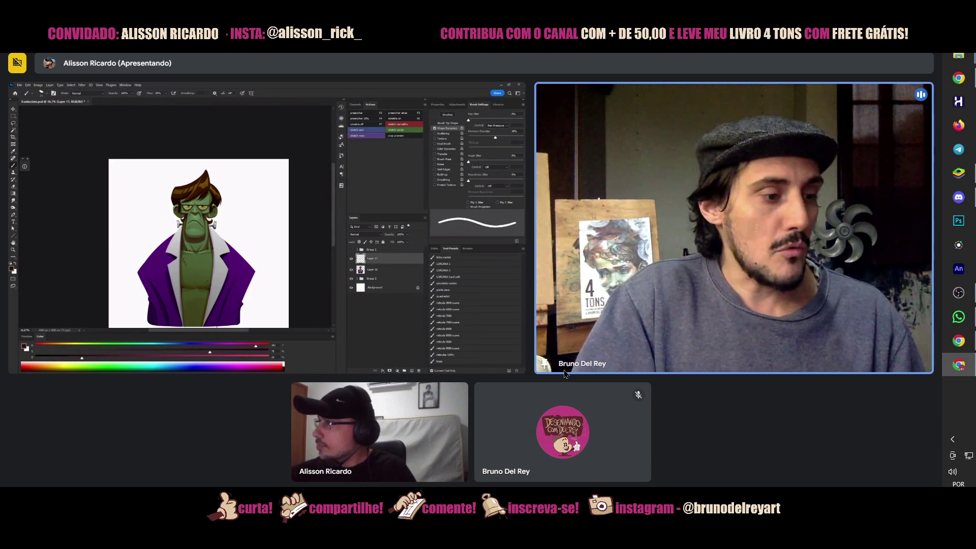
# - Switch to the DESENHANDO COM DEL REY YouTube channel, open the CONVERSAS playlist and look through its videos
pyautogui.click(711, 229)
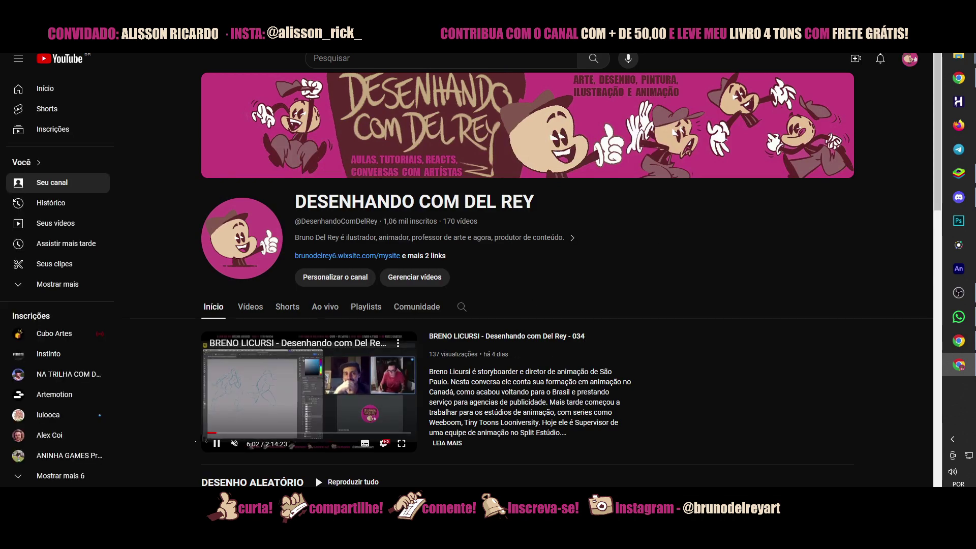
pyautogui.scroll(-2, 331, 289)
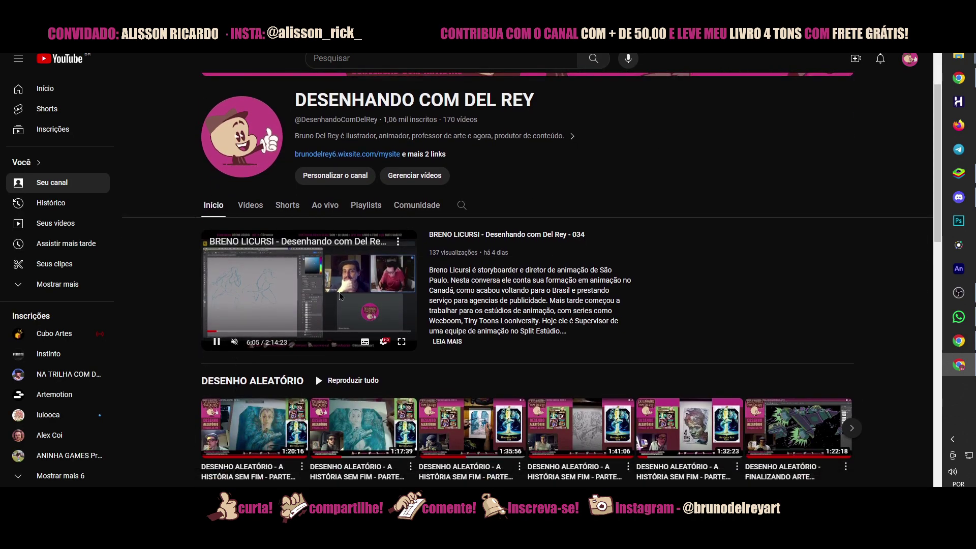
pyautogui.scroll(-4, 339, 291)
pyautogui.scroll(-1, 243, 311)
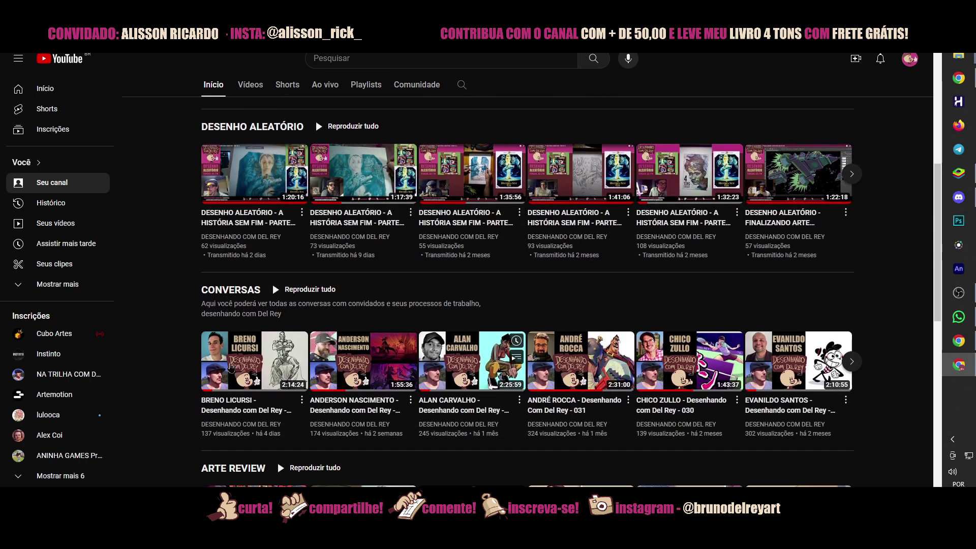
pyautogui.click(226, 291)
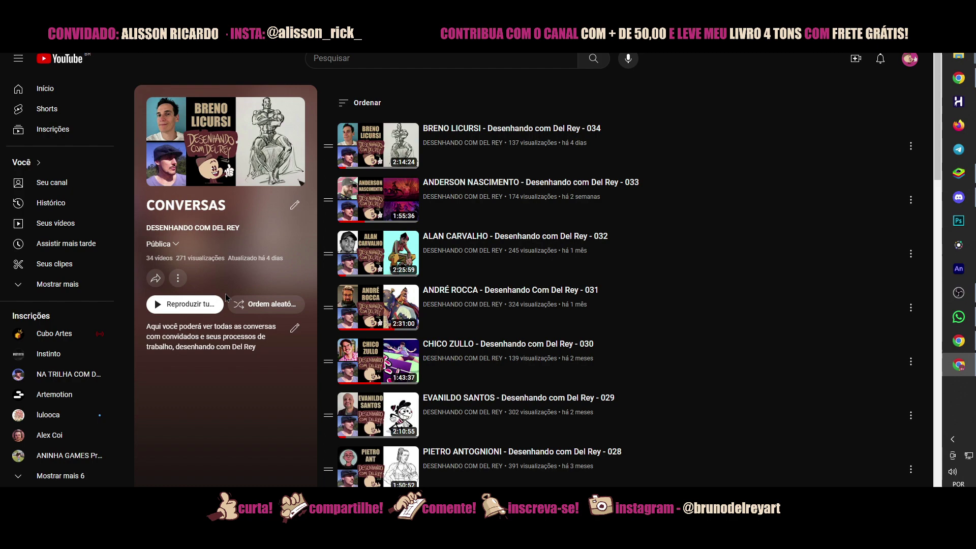
pyautogui.scroll(-5, 521, 283)
pyautogui.scroll(5, 521, 284)
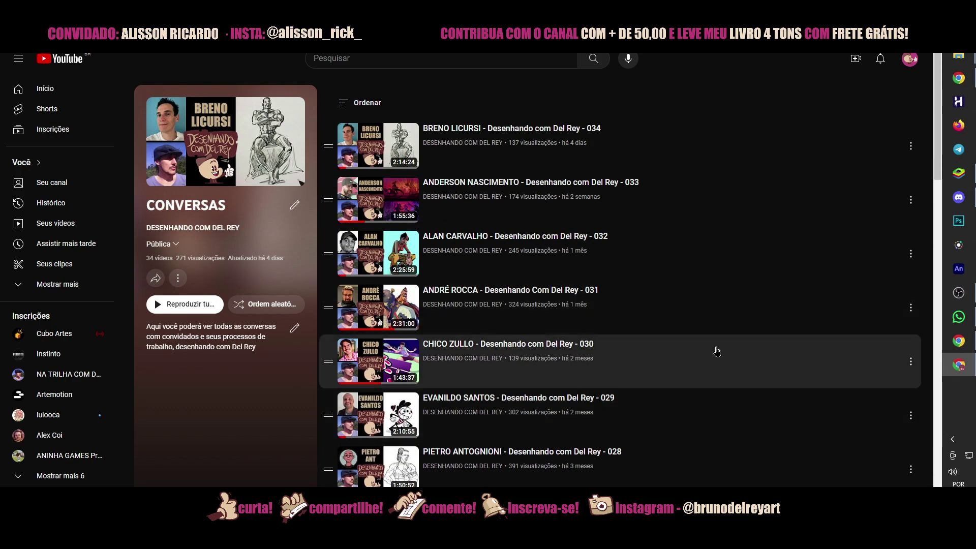
pyautogui.scroll(-9, 716, 350)
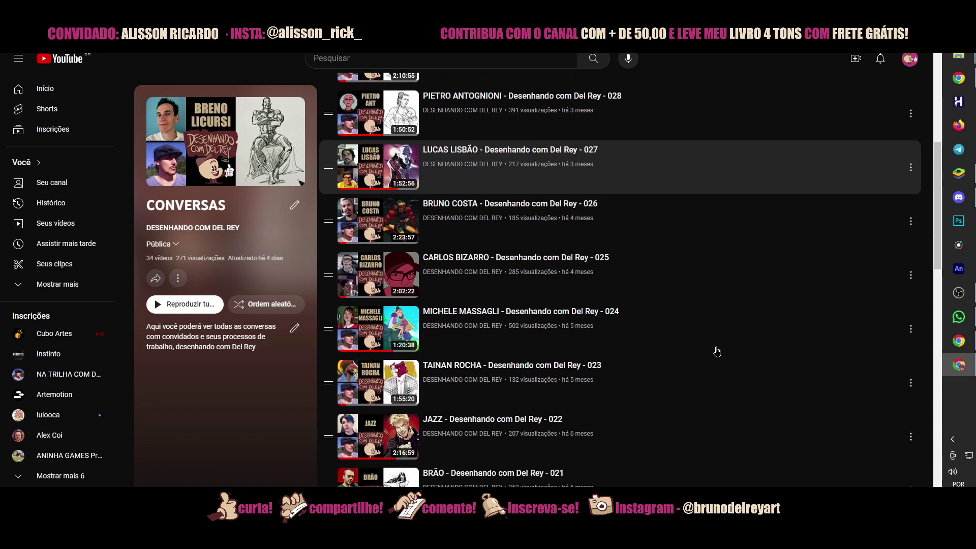
pyautogui.scroll(-5, 717, 350)
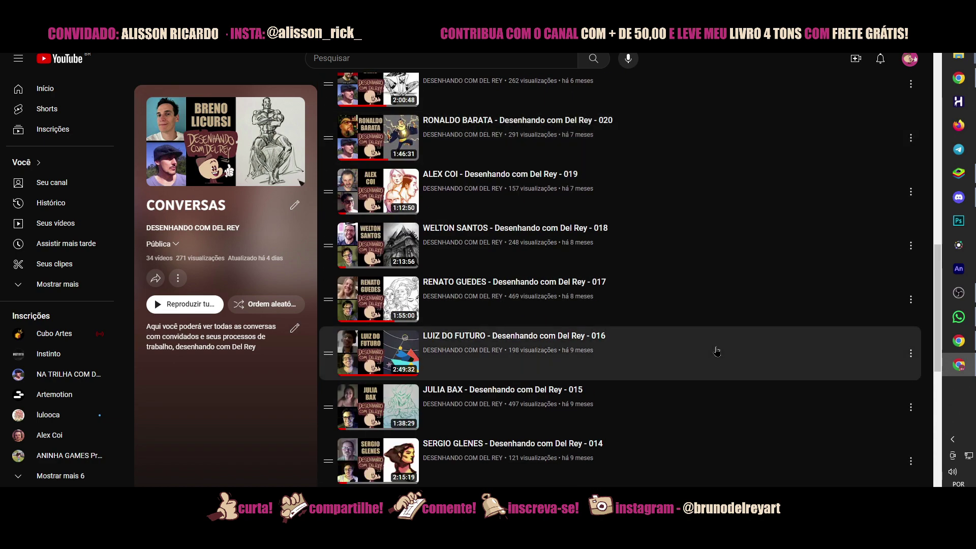
pyautogui.scroll(15, 717, 351)
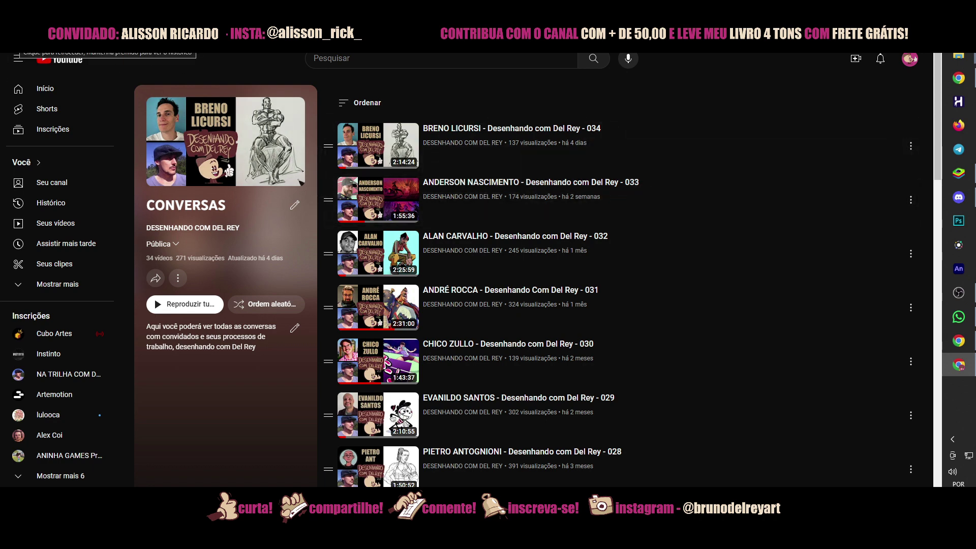
# - Return to the channel page, go past the playlist sections, open the ARTE REVIEW playlist and look through its videos
pyautogui.click(15, 43)
pyautogui.scroll(3, 638, 325)
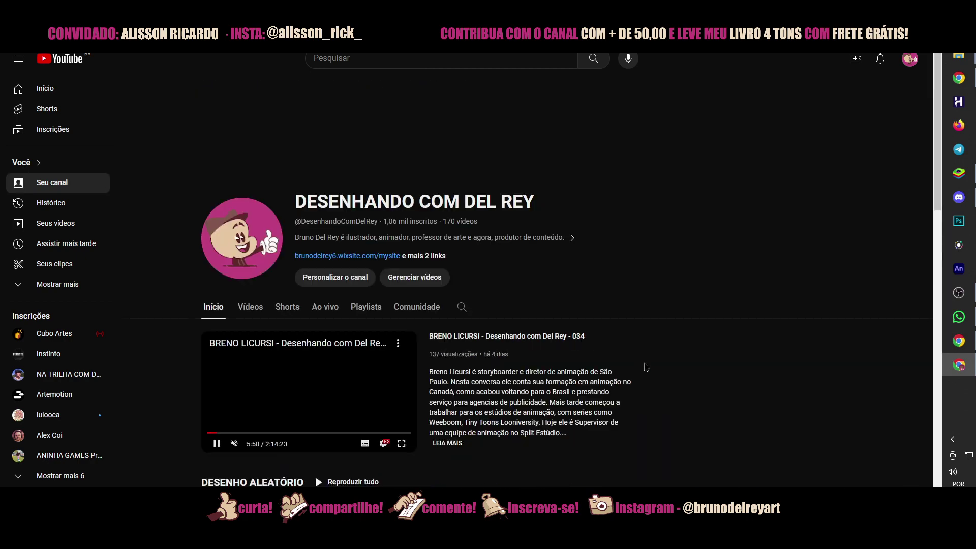
pyautogui.scroll(-1, 660, 369)
pyautogui.scroll(-5, 307, 337)
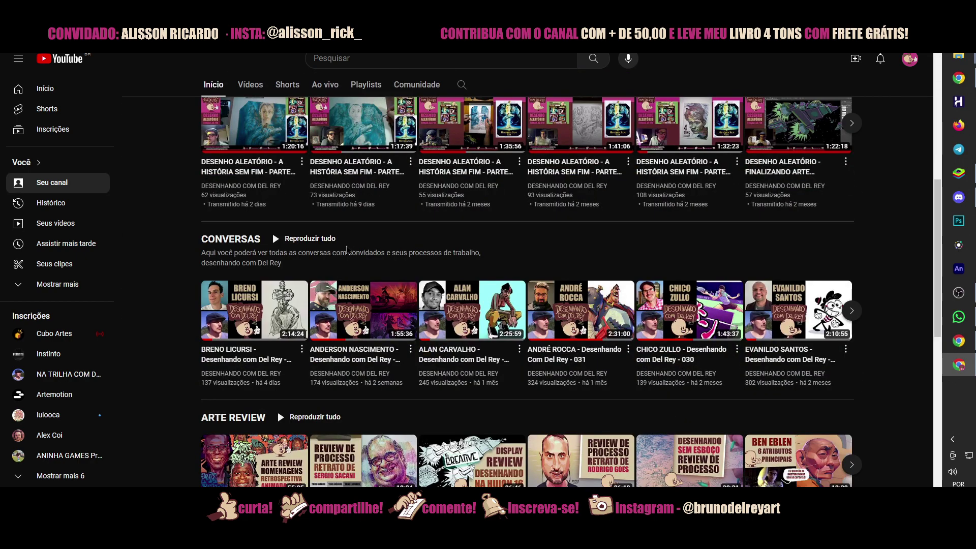
pyautogui.scroll(-5, 343, 241)
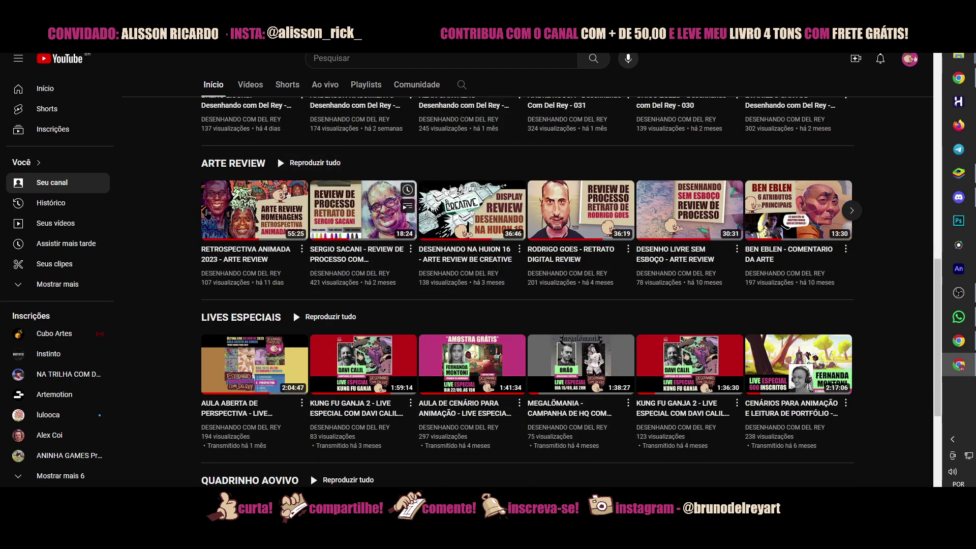
pyautogui.click(248, 165)
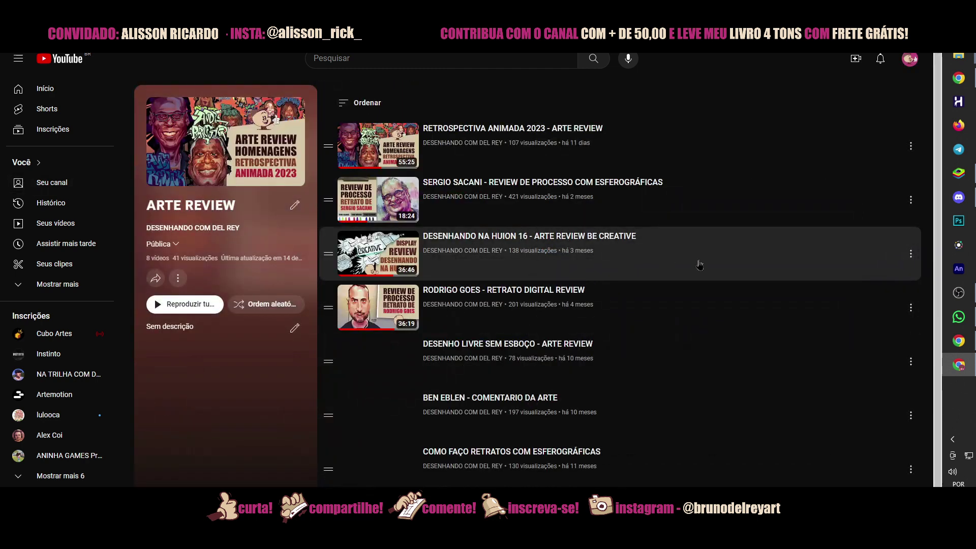
pyautogui.scroll(-1, 661, 269)
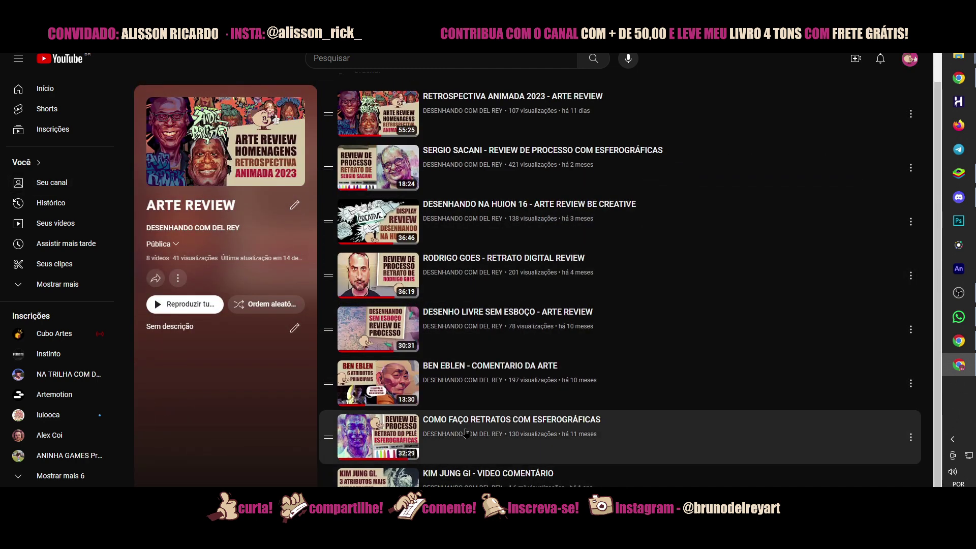
pyautogui.scroll(1, 621, 270)
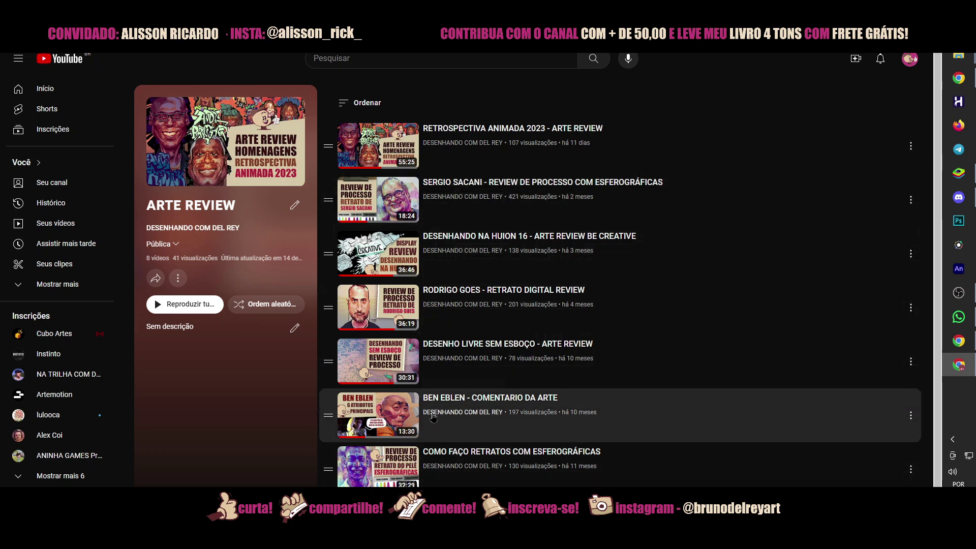
pyautogui.scroll(-1, 410, 457)
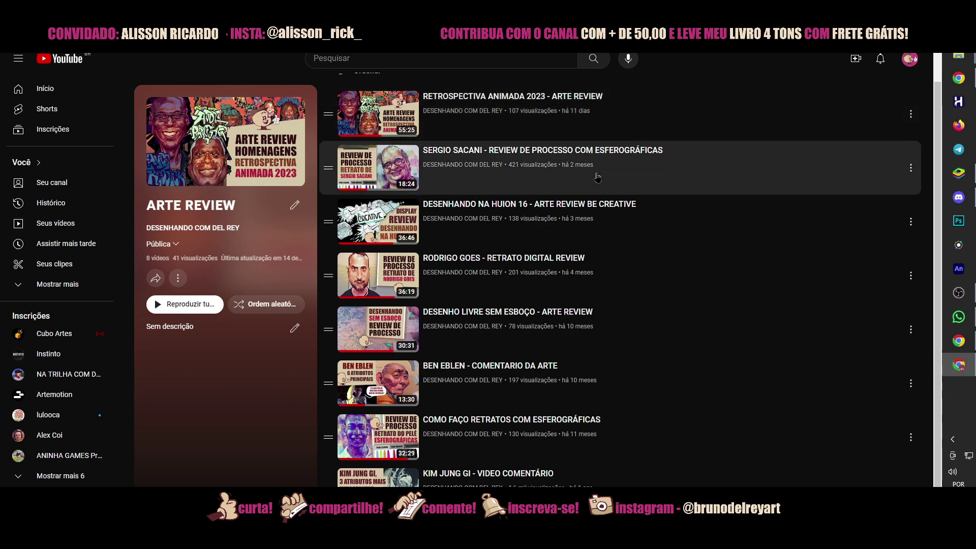
# - Play RETROSPECTIVA ANIMADA 2023 from the ARTE REVIEW playlist and skip through it, then skip ahead in the ballpoint portrait process review
pyautogui.scroll(1, 535, 362)
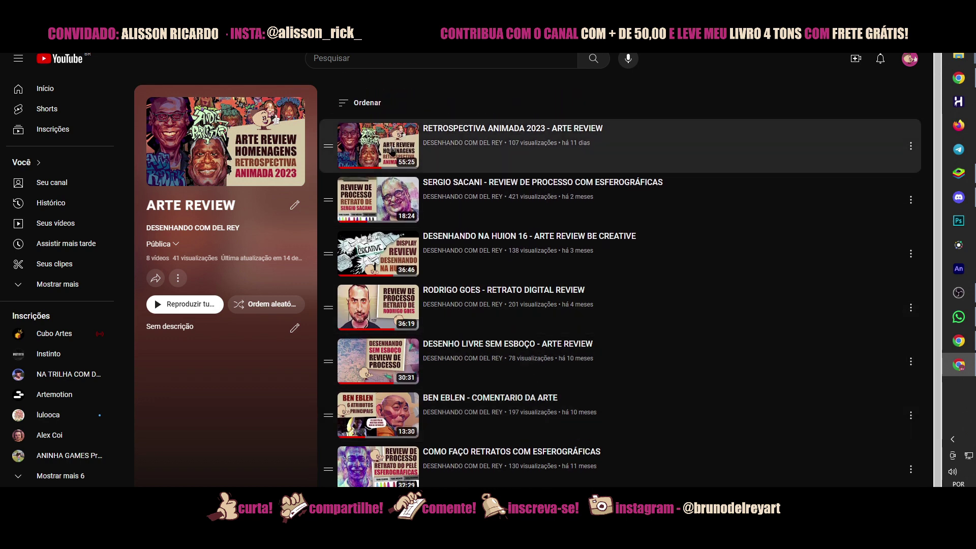
pyautogui.click(392, 152)
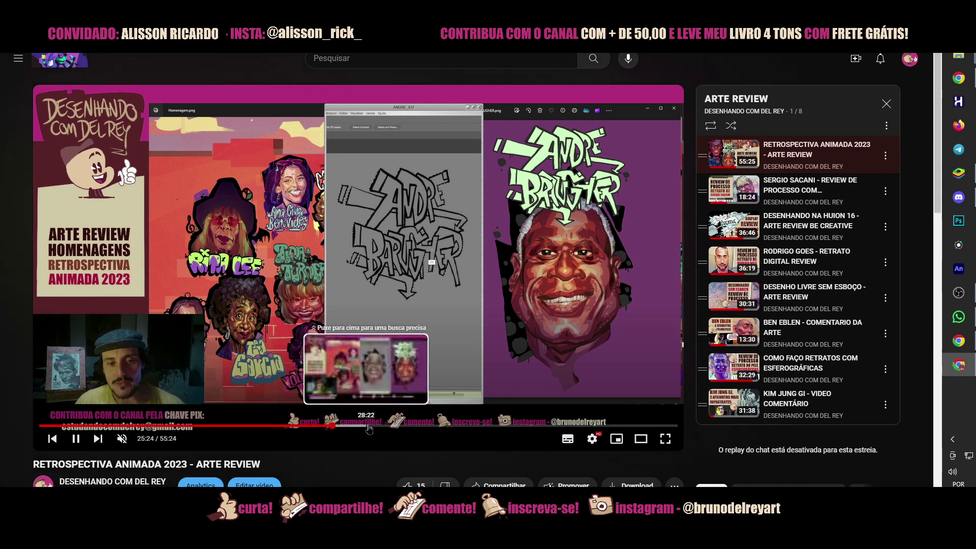
pyautogui.click(332, 426)
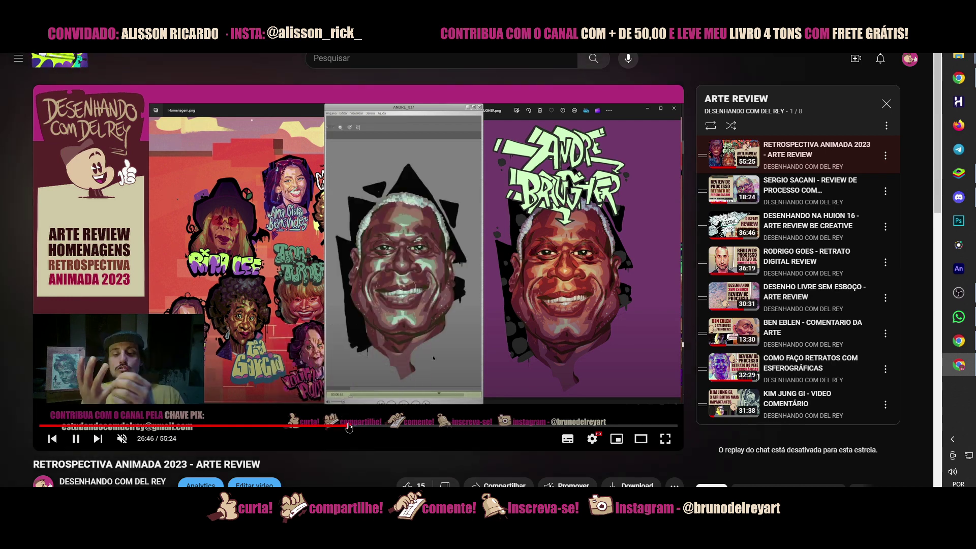
pyautogui.click(321, 426)
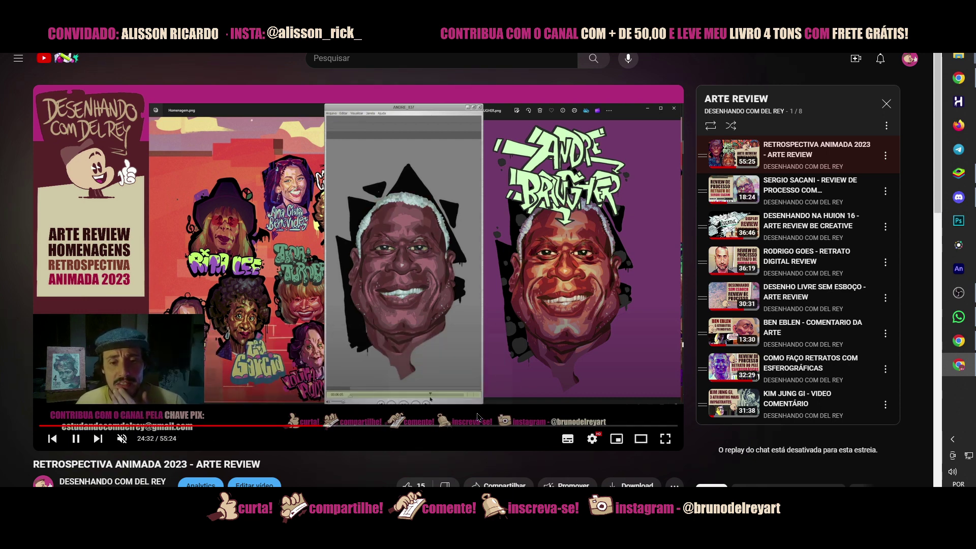
pyautogui.click(727, 197)
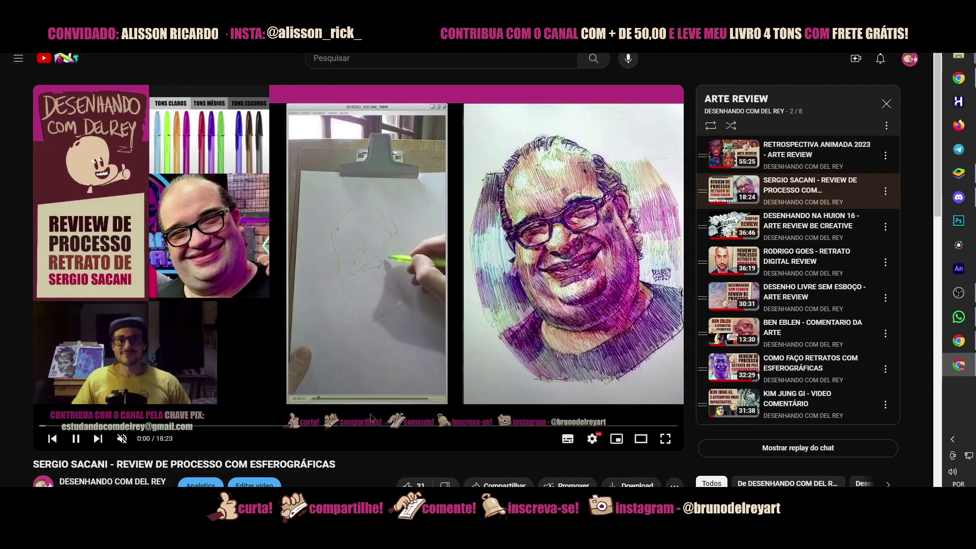
pyautogui.click(283, 426)
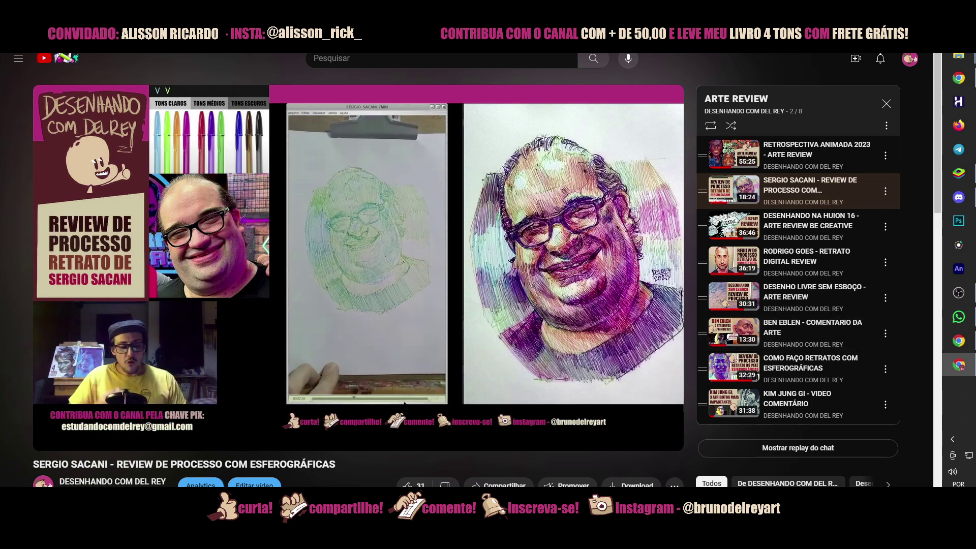
# - Return to the channel page, open the DENTRO DO PSD playlist and close the miniplayer
pyautogui.hotkey('alt', 'Left')
pyautogui.hotkey('alt', 'Left')
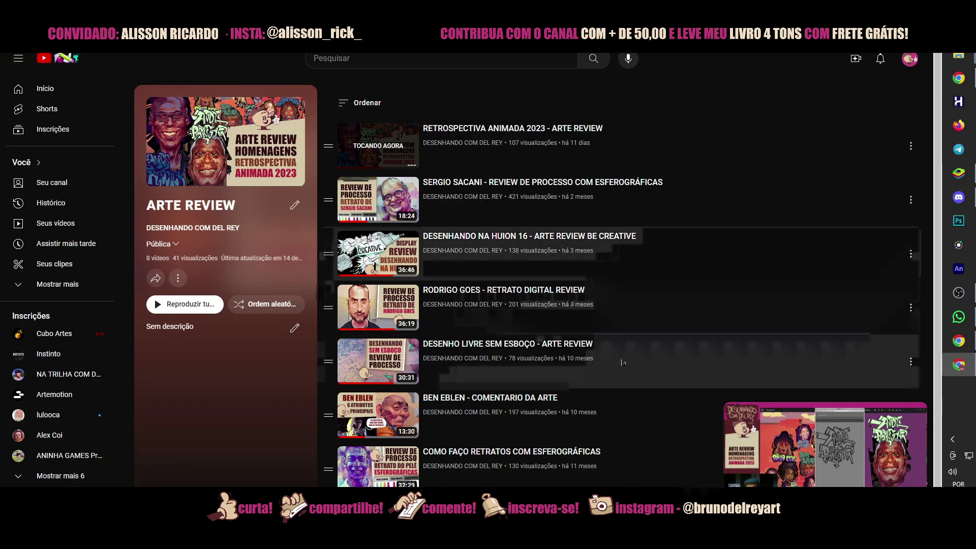
pyautogui.hotkey('alt', 'Left')
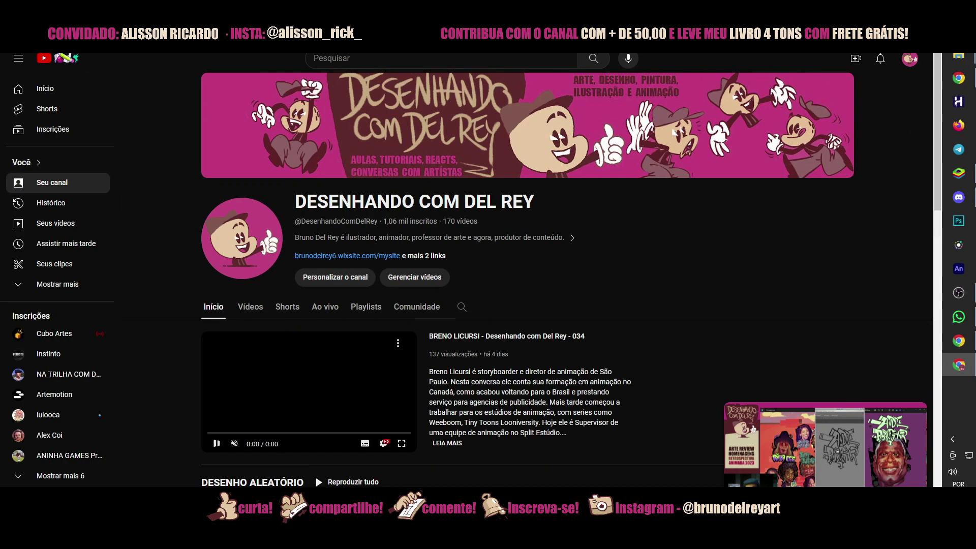
pyautogui.scroll(-15, 281, 380)
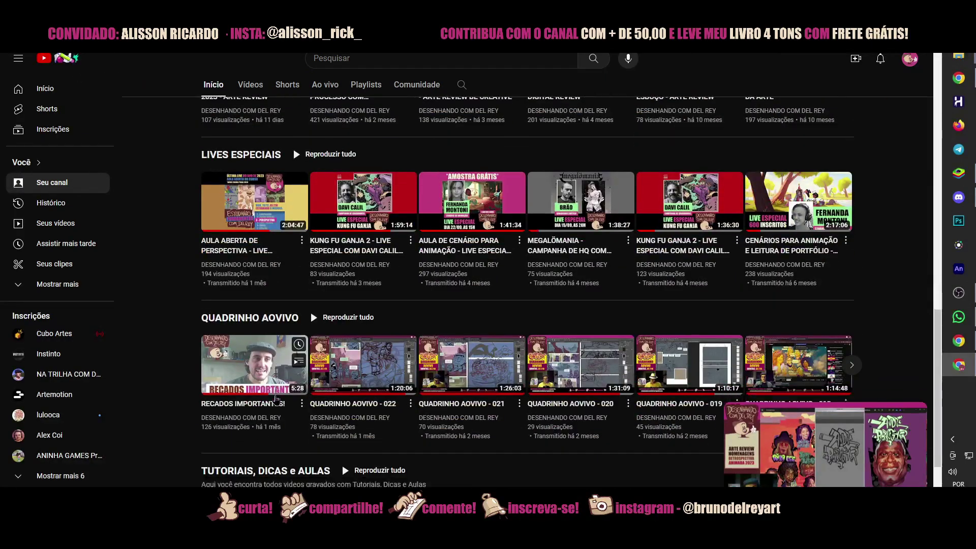
pyautogui.scroll(-1, 275, 390)
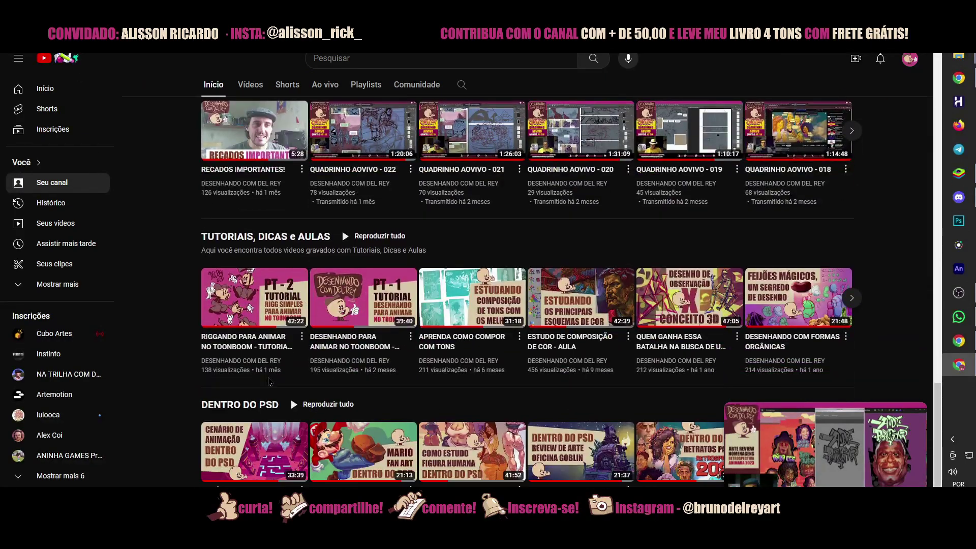
pyautogui.click(263, 405)
pyautogui.moveTo(912, 432)
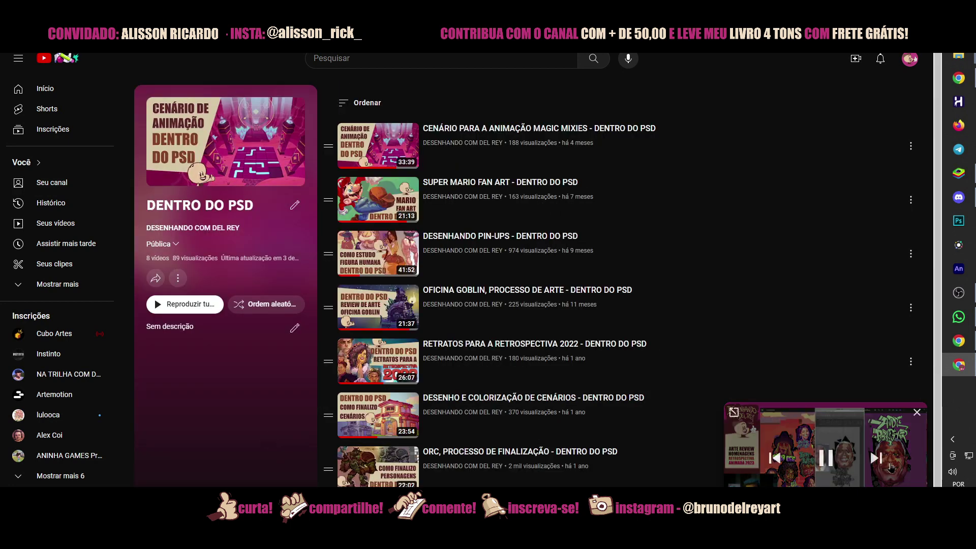
pyautogui.click(916, 414)
pyautogui.scroll(-1, 418, 154)
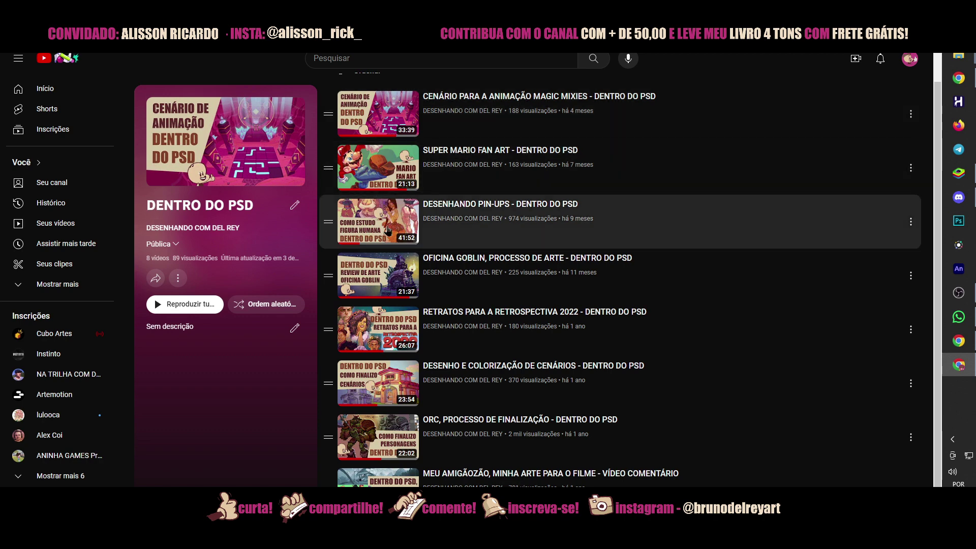
# - Play CENÁRIO PARA A ANIMAÇÃO MAGIC MIXIES, skip to an earlier part showing the cave layout, and return to the playlist
pyautogui.click(391, 111)
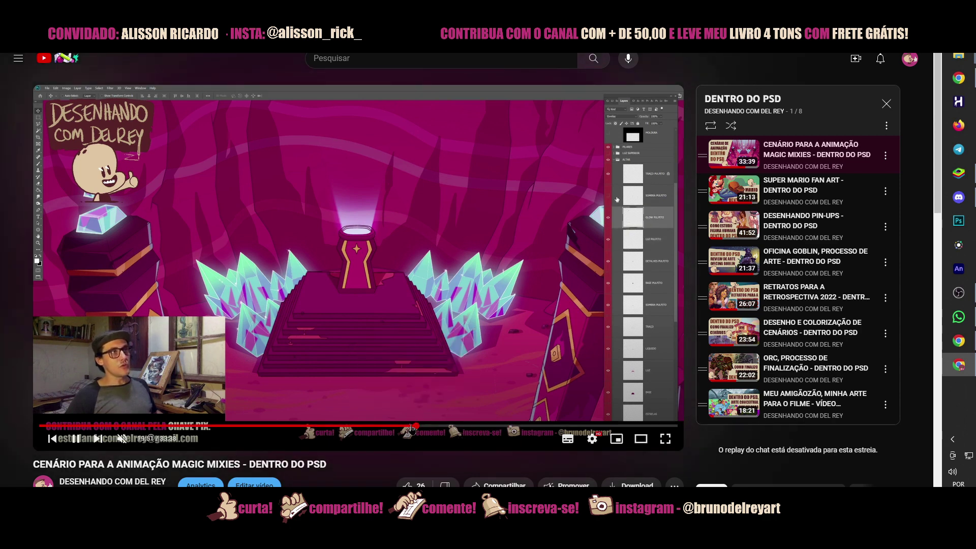
pyautogui.click(416, 425)
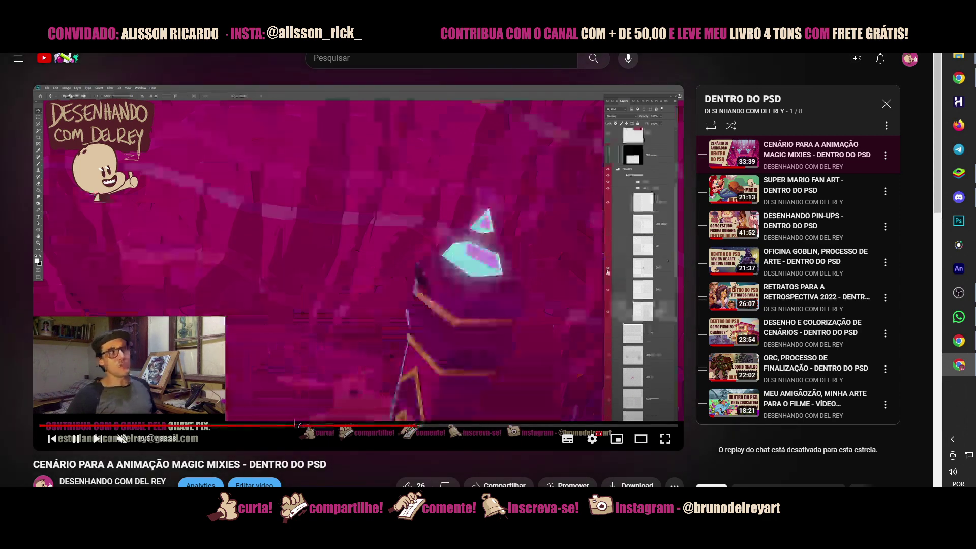
pyautogui.click(295, 425)
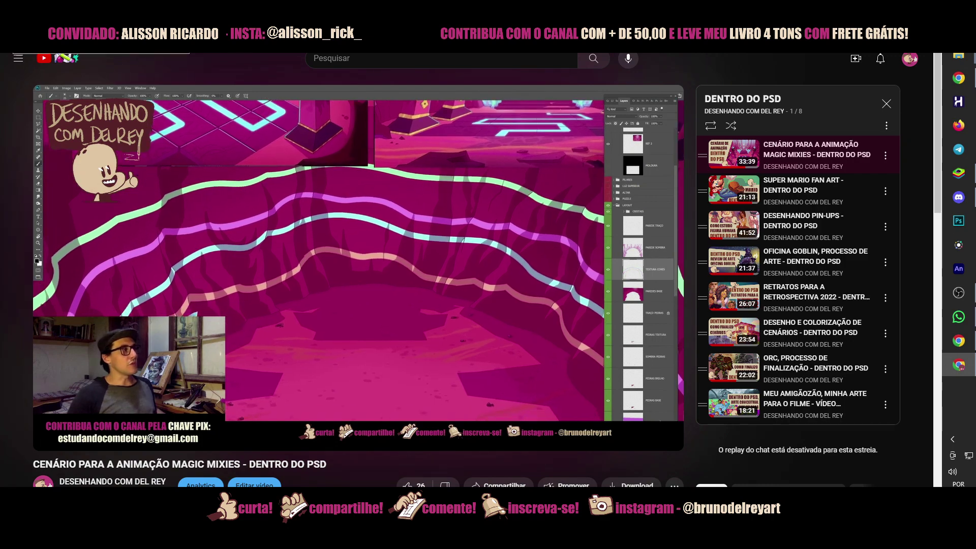
pyautogui.hotkey('alt', 'Left')
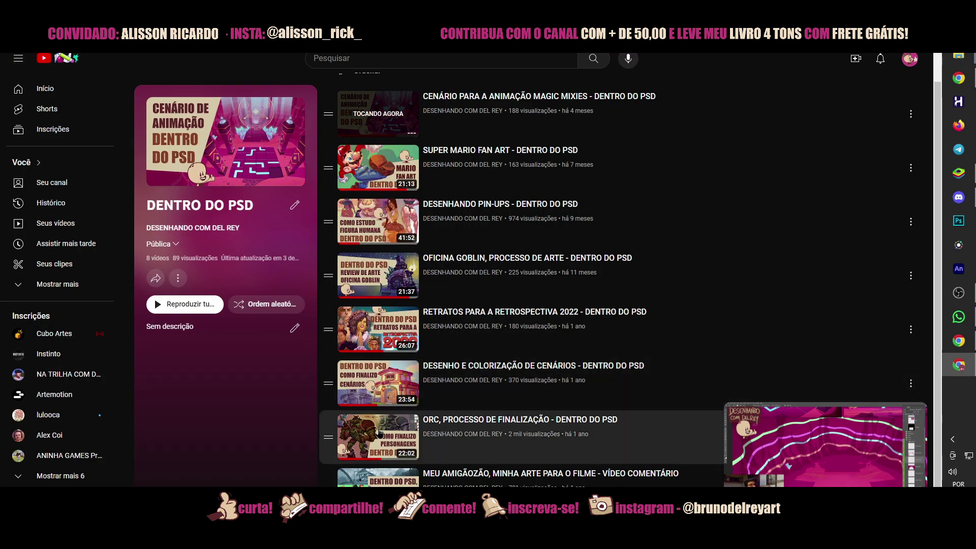
# - Play ORC, PROCESSO DE FINALIZAÇÃO, skip between its colouring stages and return to the DENTRO DO PSD playlist
pyautogui.click(378, 436)
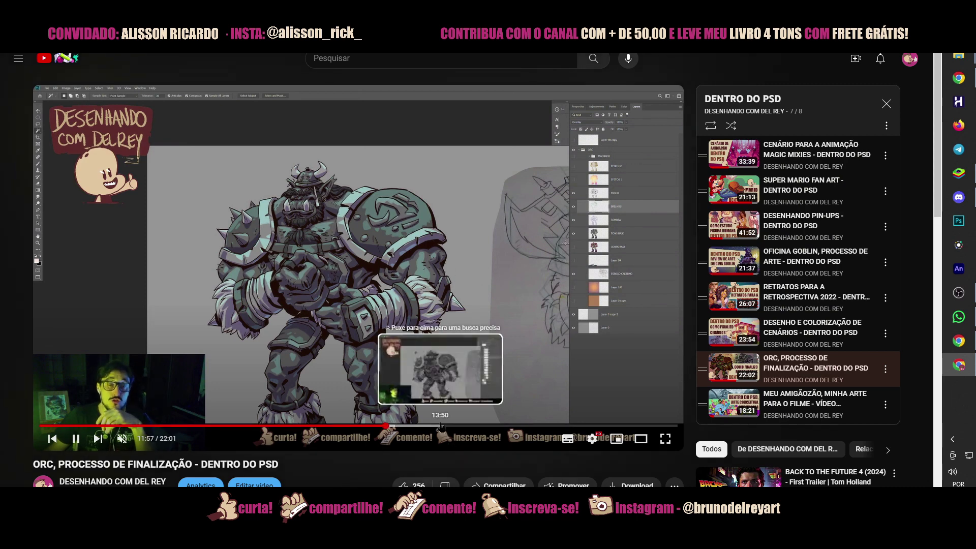
pyautogui.moveTo(438, 427); pyautogui.dragTo(438, 427)
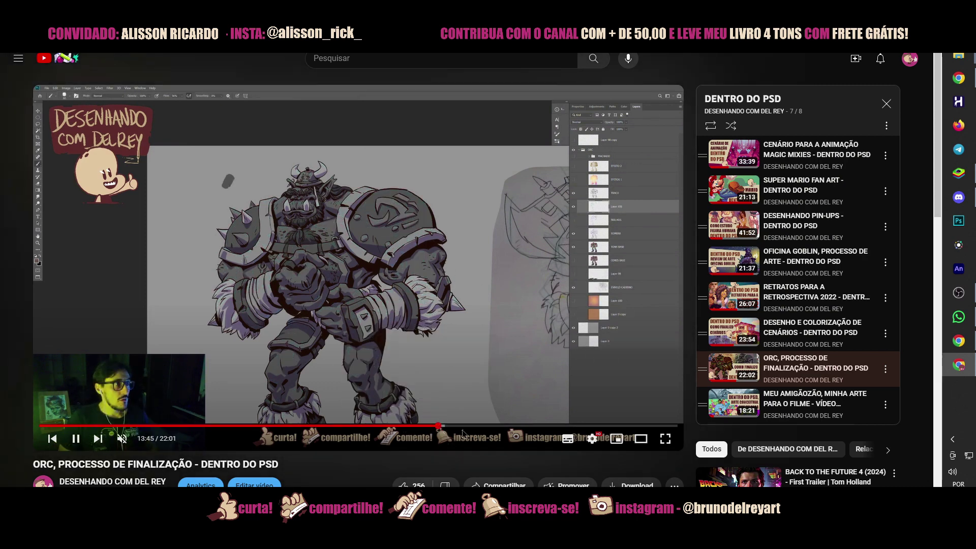
pyautogui.click(501, 427)
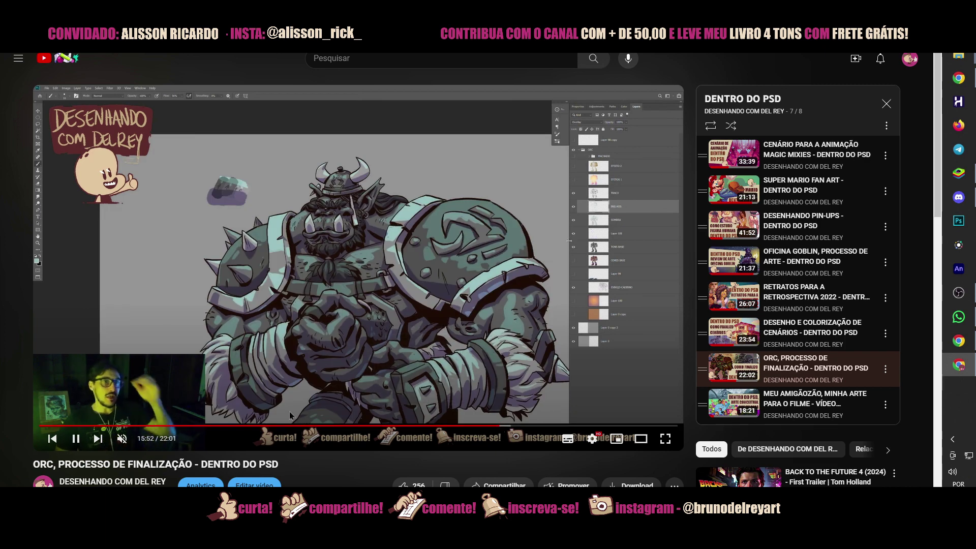
pyautogui.click(243, 425)
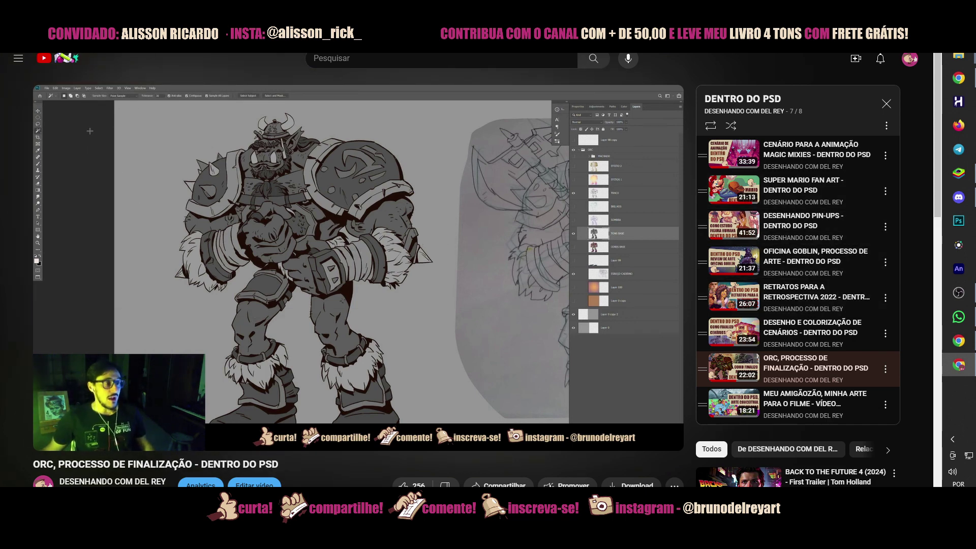
pyautogui.click(743, 99)
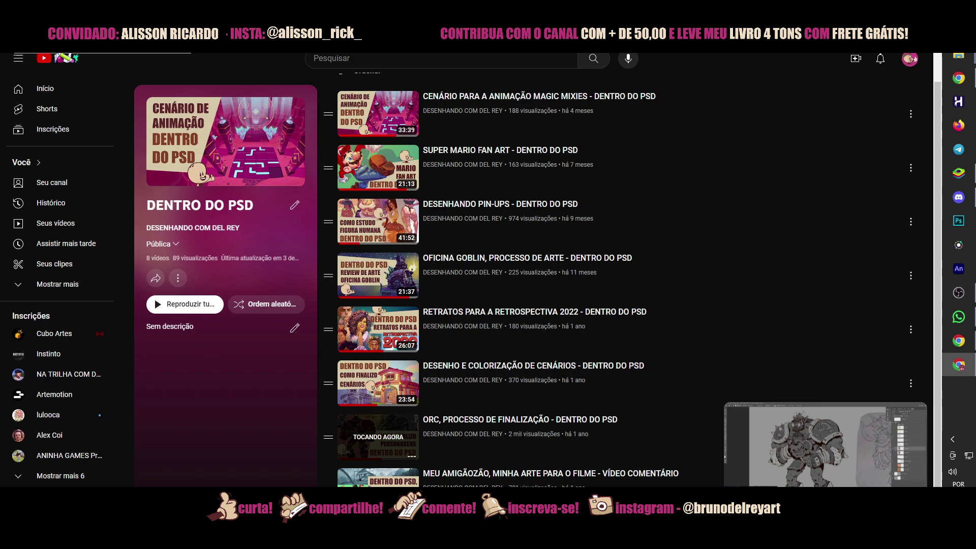
# - Go back to the channel page, open the TUTORIAIS, DICAS e AULAS playlist, close the miniplayer and look through its videos
pyautogui.click(193, 228)
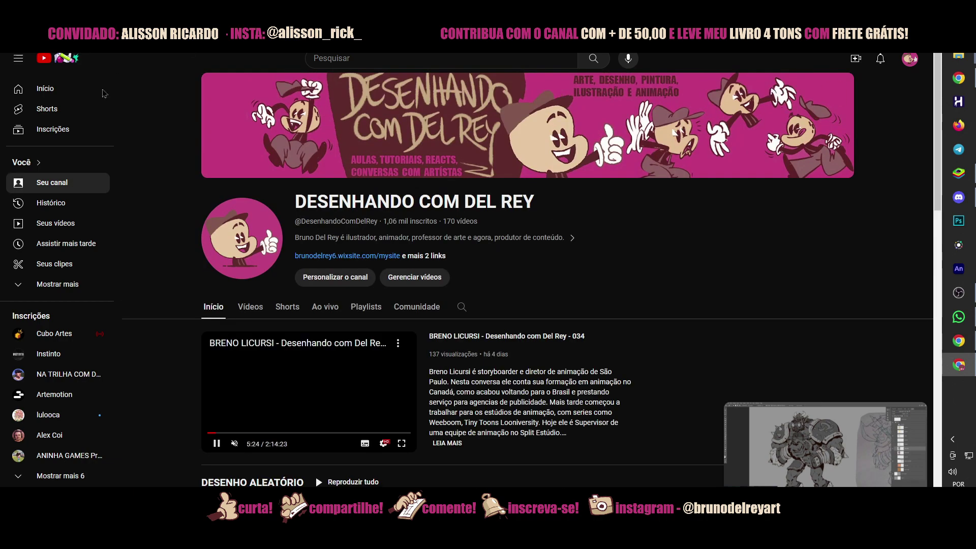
pyautogui.scroll(-10, 465, 324)
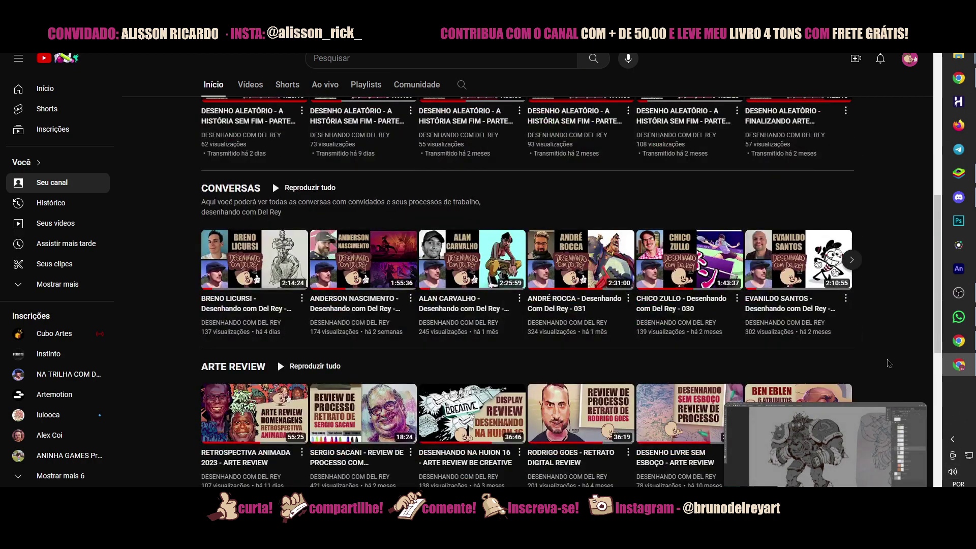
pyautogui.scroll(-12, 613, 346)
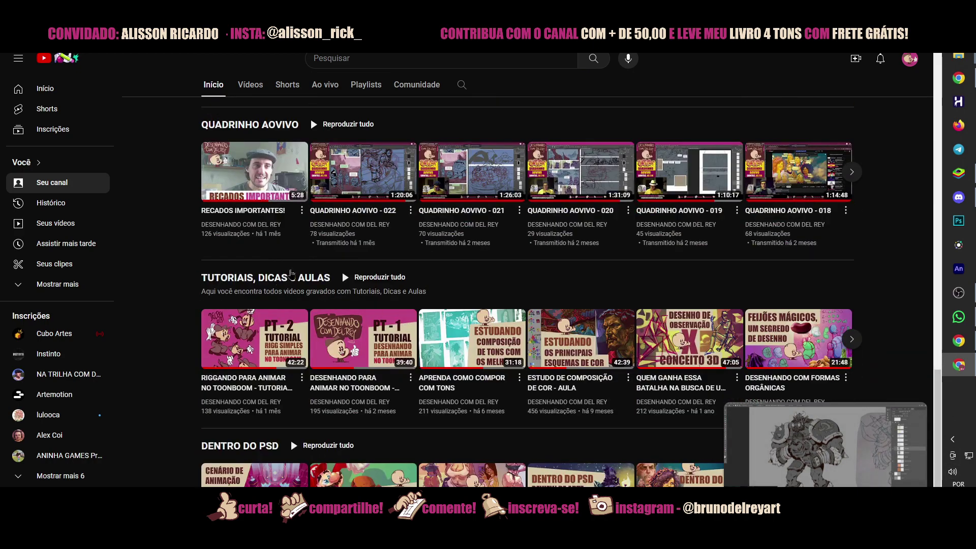
pyautogui.click(315, 279)
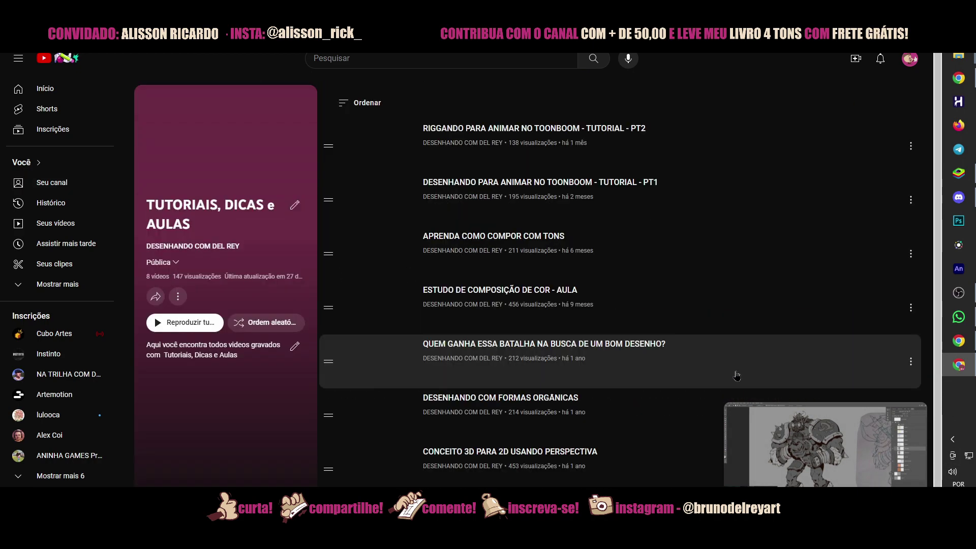
pyautogui.click(911, 417)
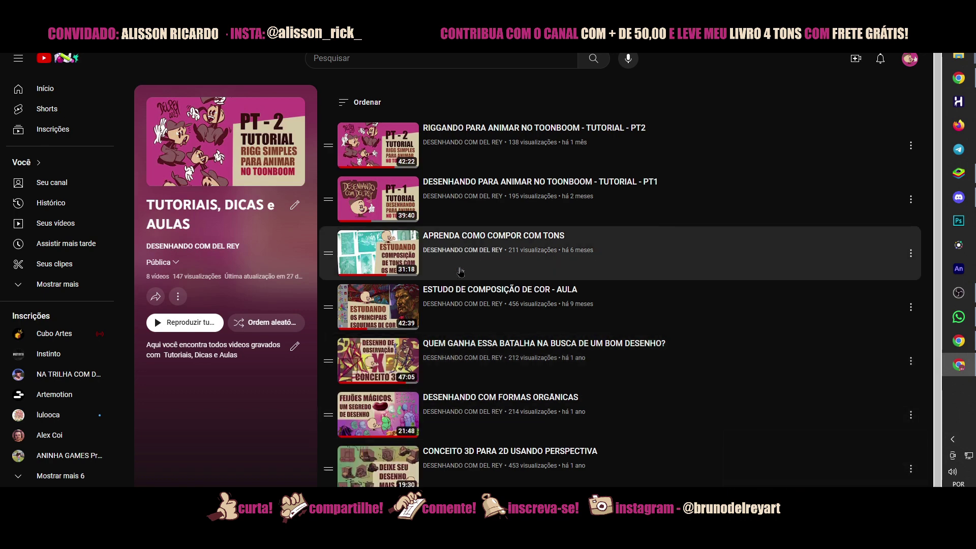
pyautogui.scroll(-1, 376, 305)
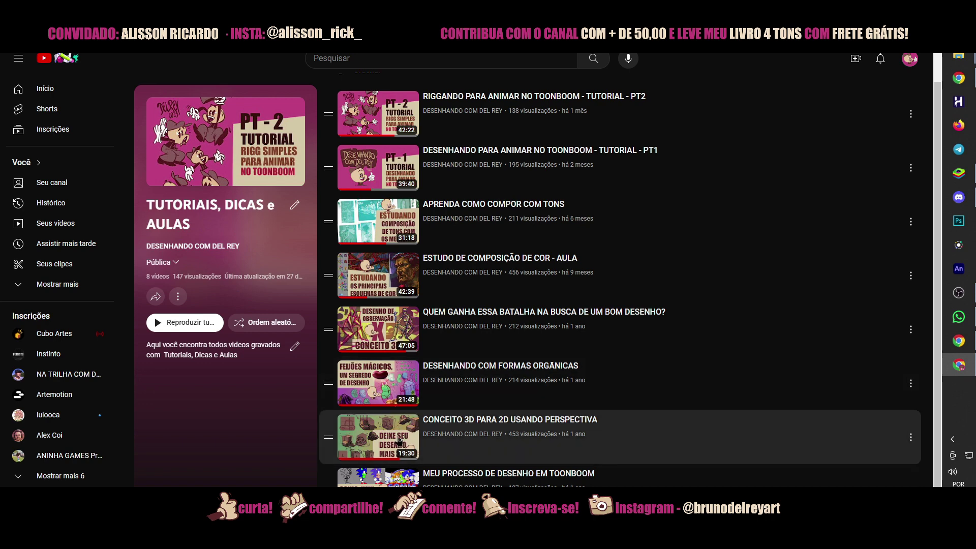
pyautogui.scroll(1, 384, 323)
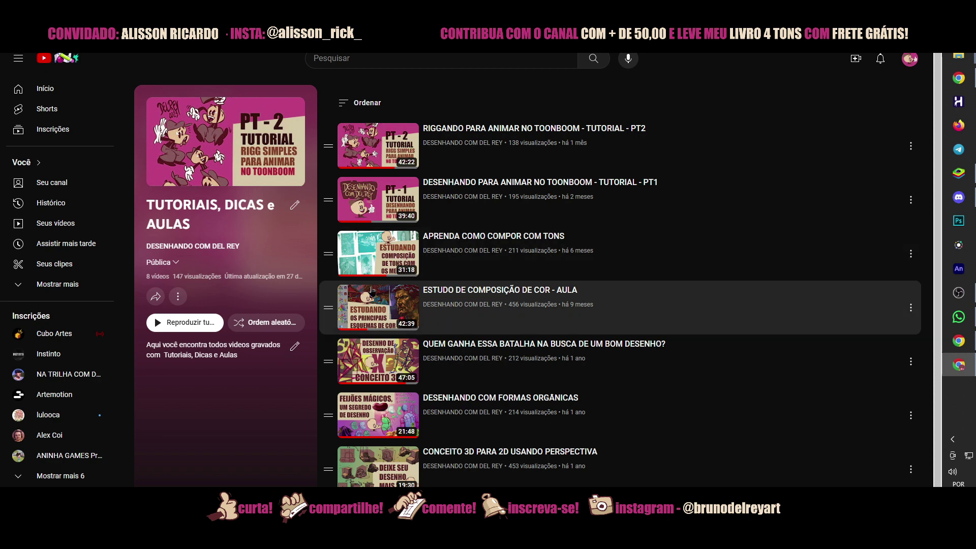
# - Play DESENHANDO PARA ANIMAR NO TOONBOOM - TUTORIAL - PT1 and skip ahead through the character drawing stages
pyautogui.click(397, 204)
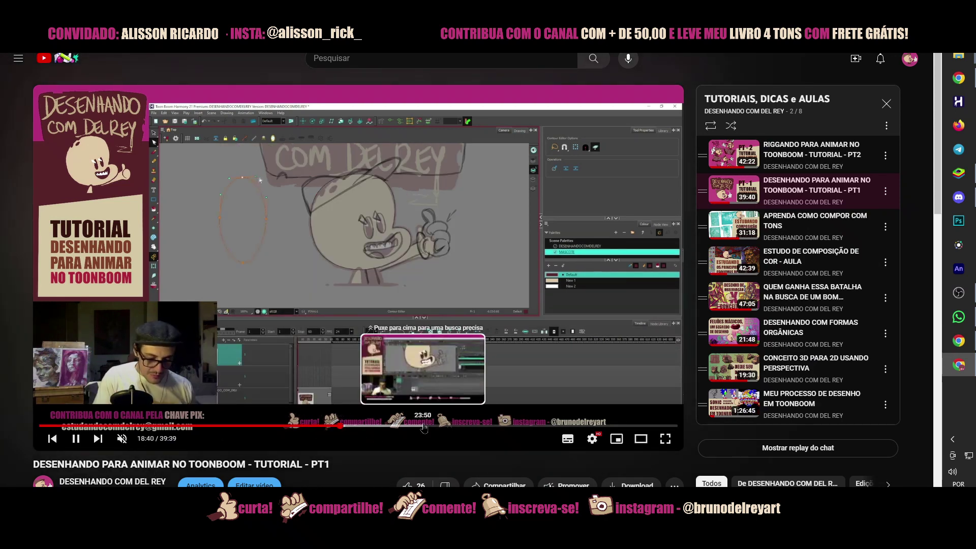
pyautogui.click(425, 428)
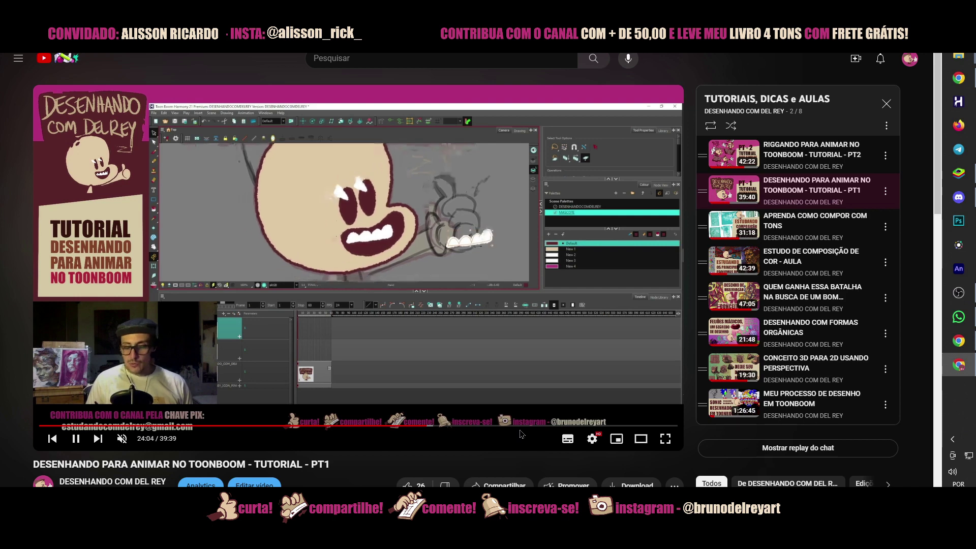
pyautogui.click(516, 427)
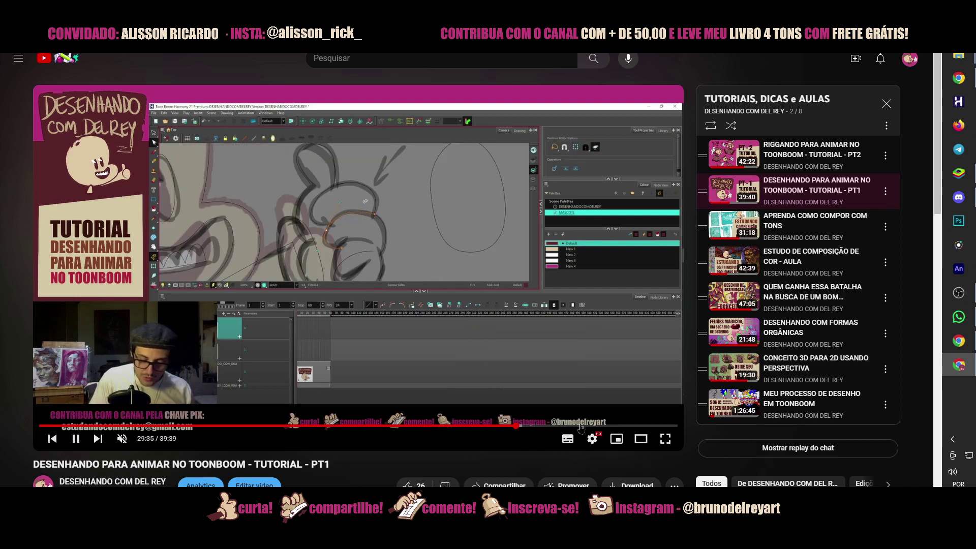
# - Switch to RIGGANDO PARA ANIMAR NO TOONBOOM - TUTORIAL - PT2, skip through the rigging, and go back to the PT1 tutorial
pyautogui.hotkey('shift', 'p')
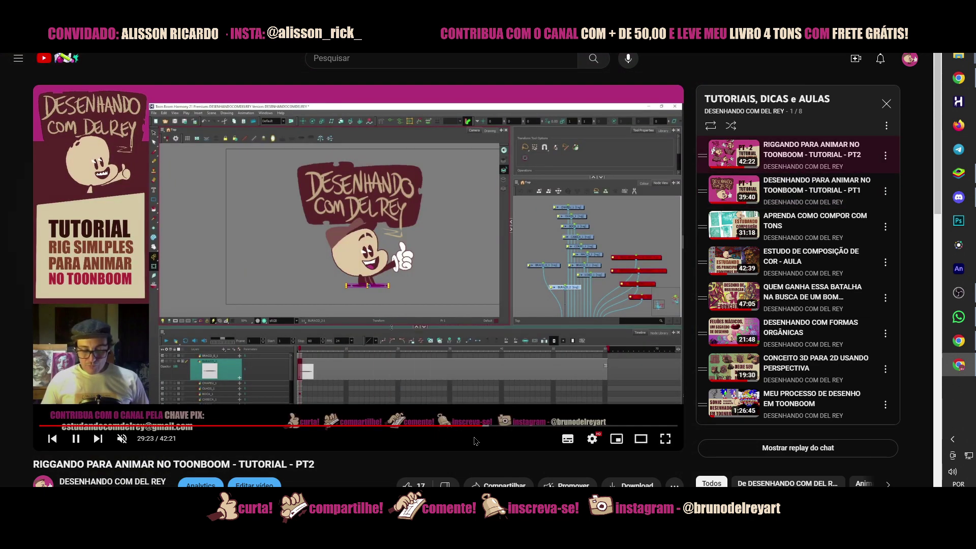
pyautogui.click(466, 426)
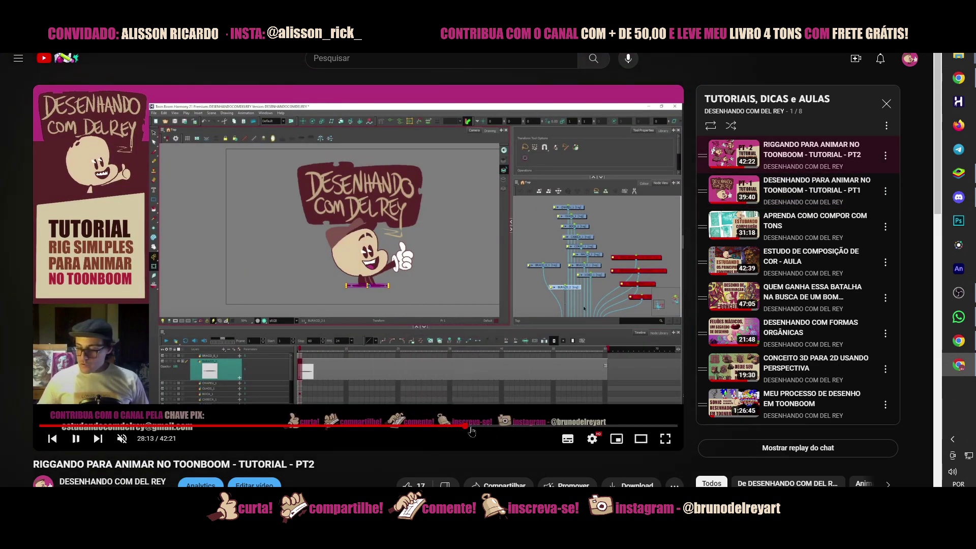
pyautogui.click(562, 426)
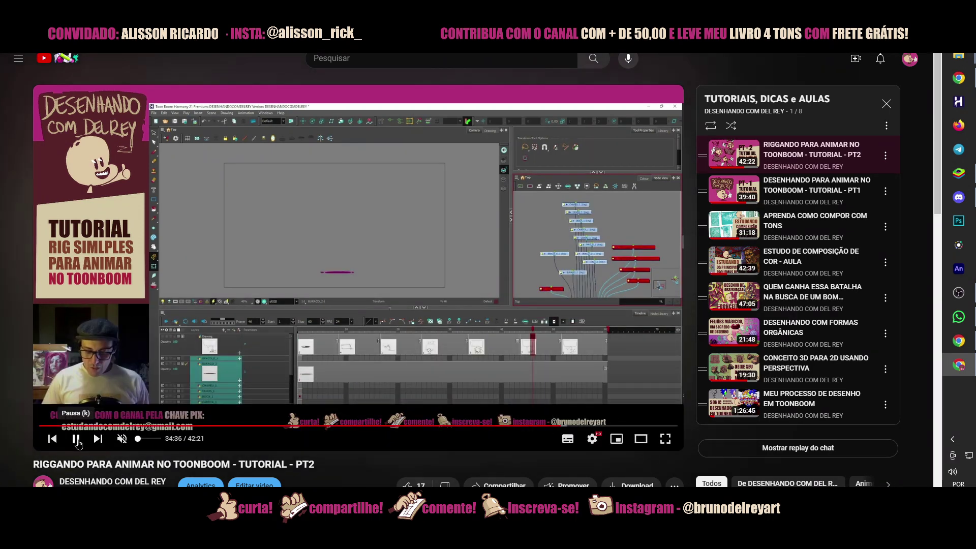
pyautogui.click(99, 438)
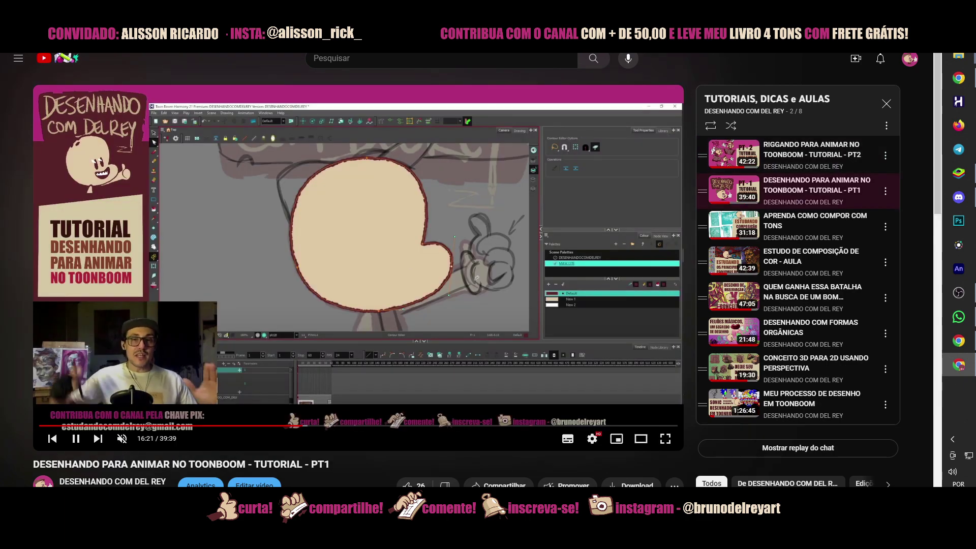
# - Go back from the PT1 tutorial to the DESENHANDO COM DEL REY channel page and close the miniplayer
pyautogui.hotkey('alt', 'Left')
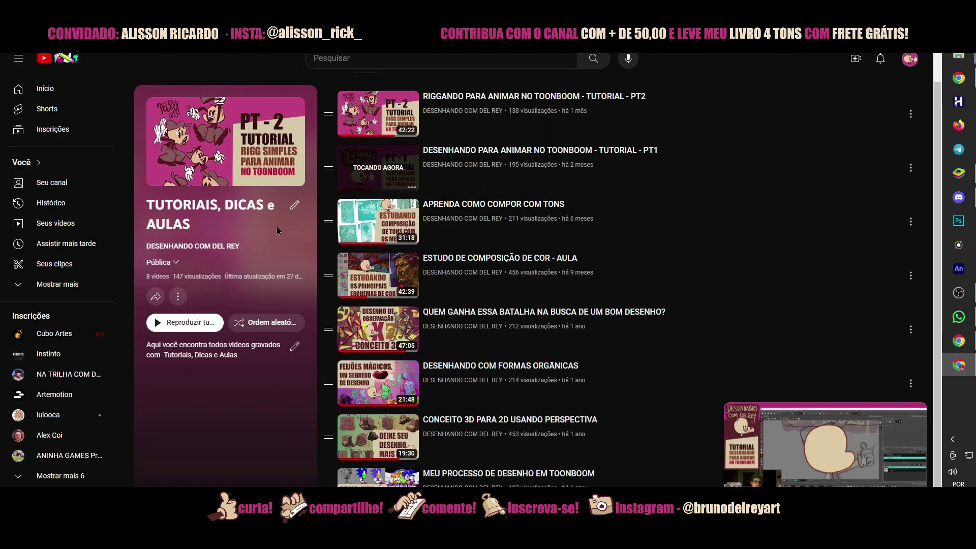
pyautogui.hotkey('alt', 'Left')
pyautogui.moveTo(917, 414)
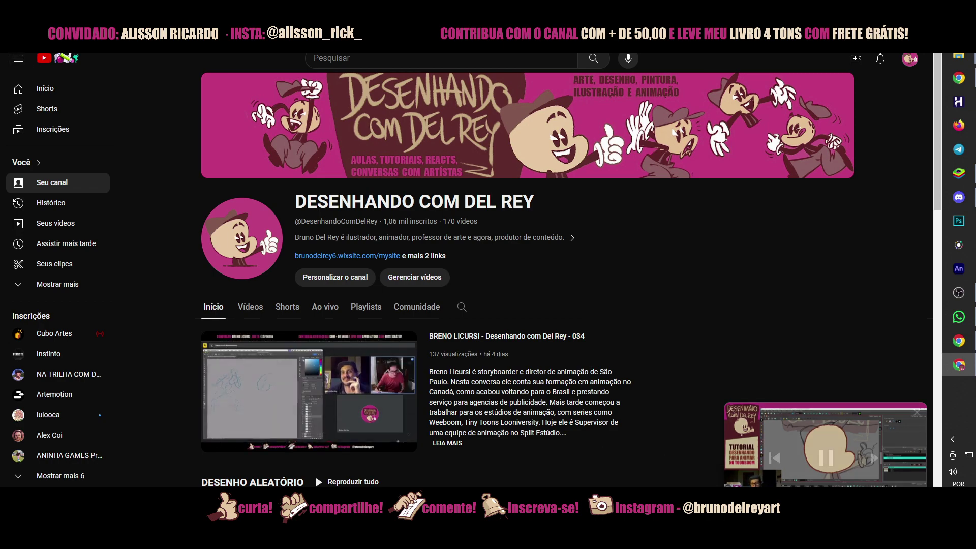
pyautogui.click(917, 415)
pyautogui.scroll(-5, 455, 387)
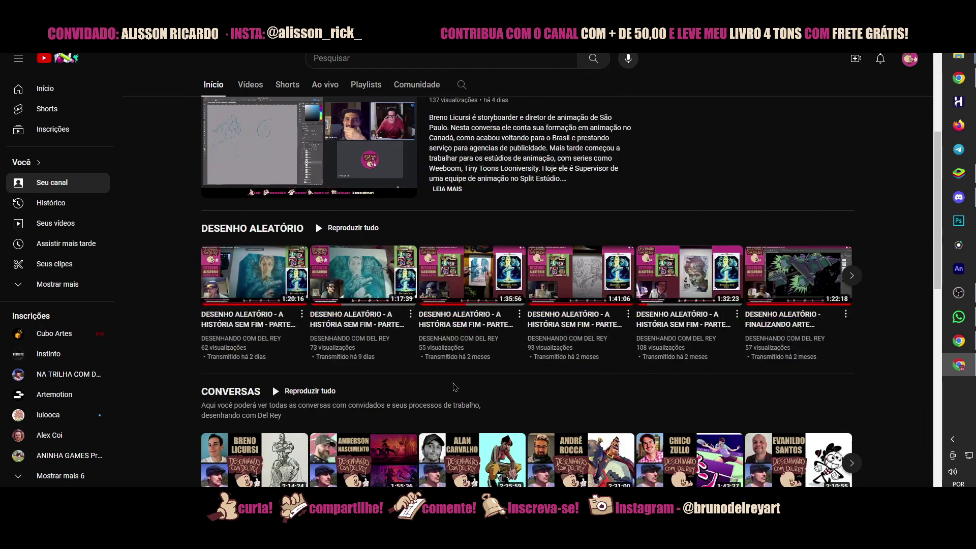
# - Open the DESENHO ALEATÓRIO playlist and look through its videos
pyautogui.click(234, 228)
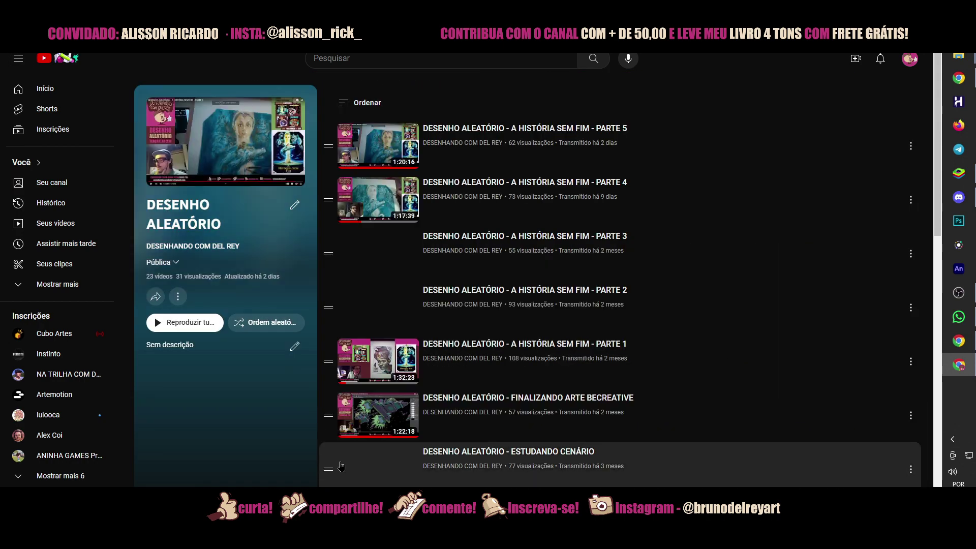
pyautogui.scroll(-5, 401, 309)
pyautogui.scroll(-3, 401, 308)
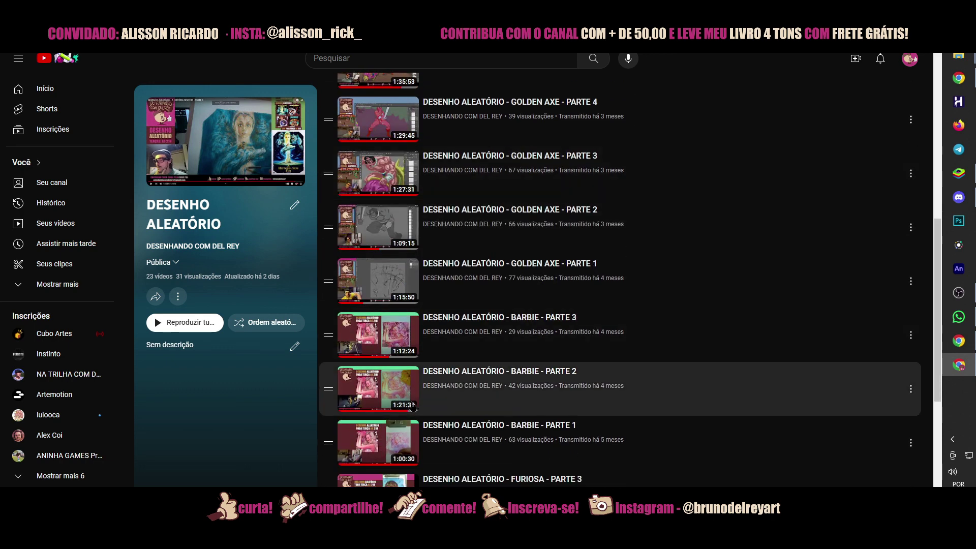
pyautogui.scroll(10, 413, 407)
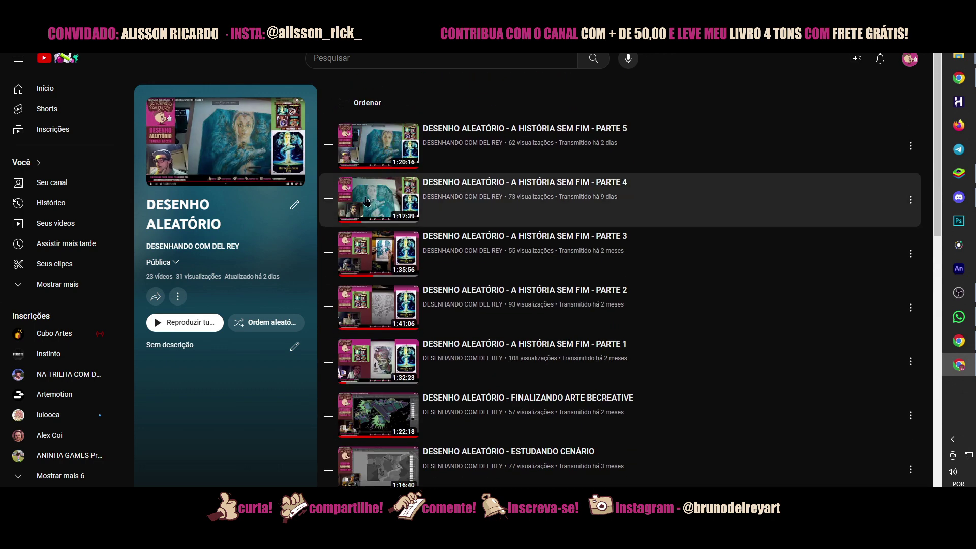
# - Play A HISTÓRIA SEM FIM - PARTE 4, switch to PARTE 5 to show the painting, and return to the playlist
pyautogui.click(374, 196)
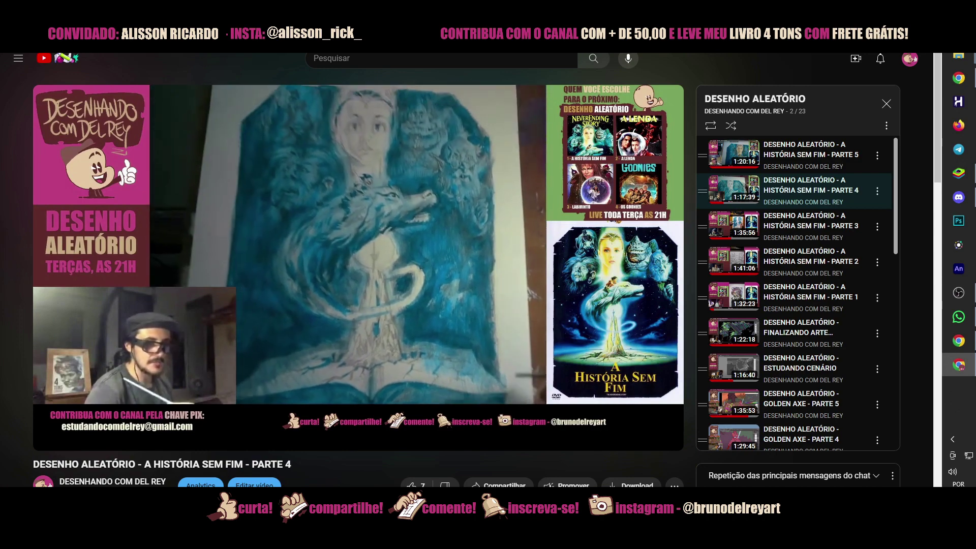
pyautogui.press('i')
pyautogui.press('i')
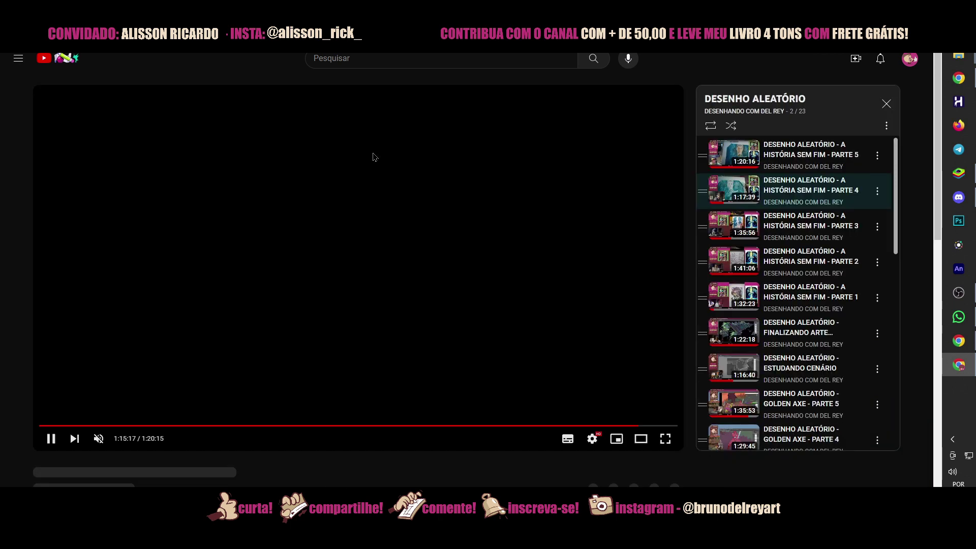
pyautogui.hotkey('shift', 'p')
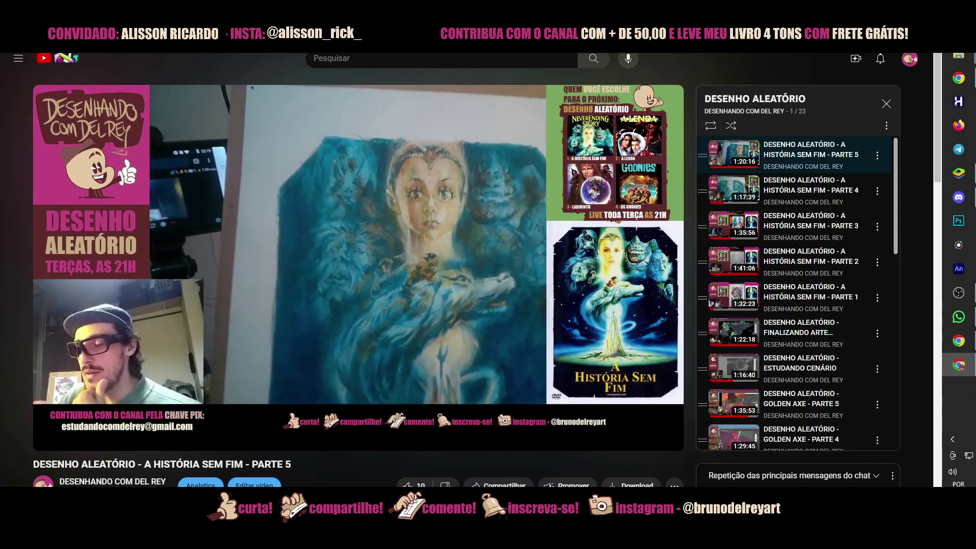
pyautogui.press('i')
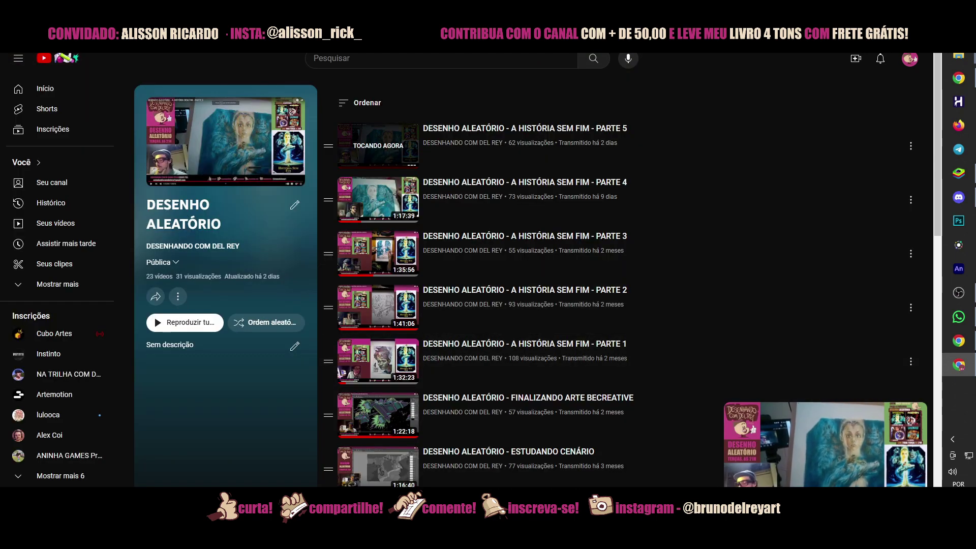
# - Return from the DESENHO ALEATÓRIO playlist to the channel's home page
pyautogui.scroll(-5, 508, 279)
pyautogui.click(52, 183)
pyautogui.scroll(-4, 590, 402)
pyautogui.scroll(4, 569, 327)
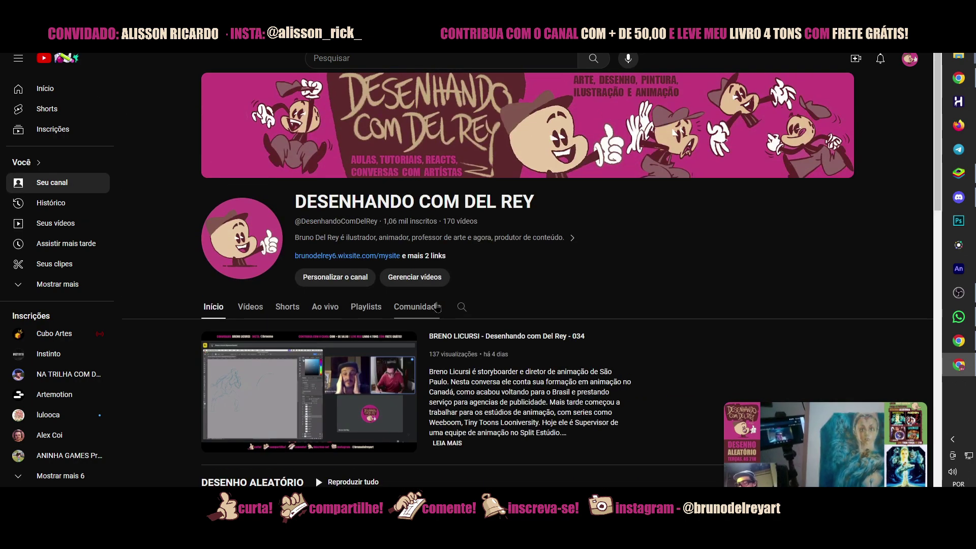
# - Open the channel's Comunidade section, close the miniplayer, and browse down the published posts to the year-end live poll
pyautogui.click(437, 307)
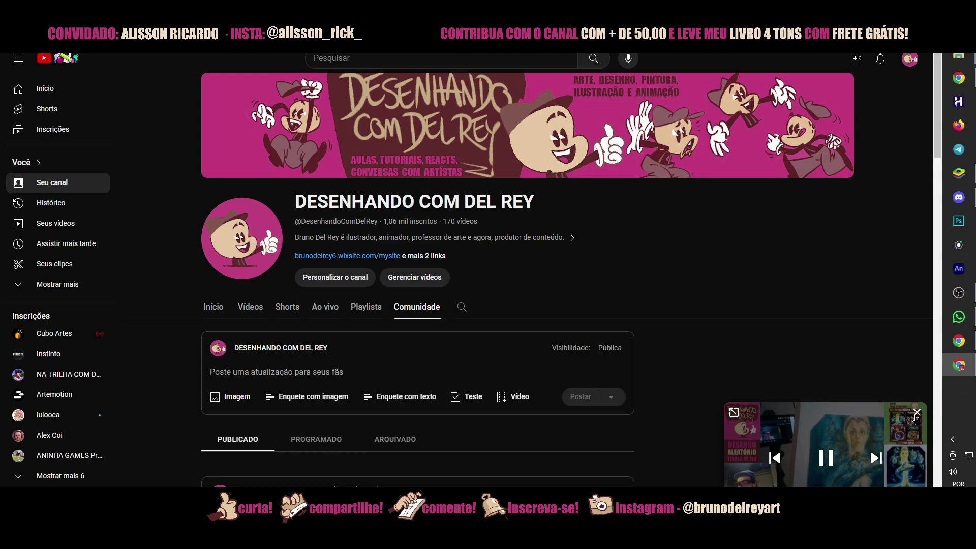
pyautogui.click(917, 413)
pyautogui.scroll(-15, 633, 398)
pyautogui.scroll(-15, 632, 398)
pyautogui.scroll(-15, 633, 398)
pyautogui.scroll(5, 633, 398)
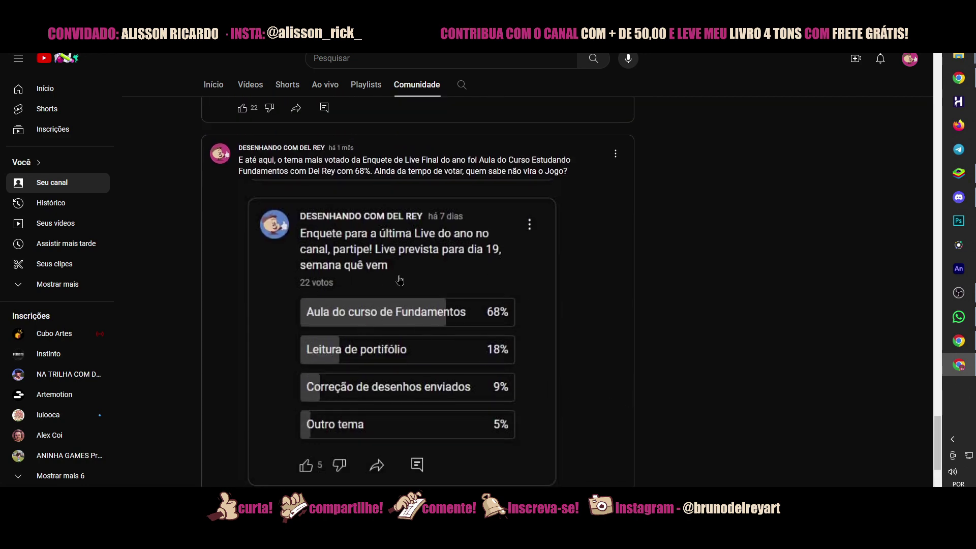